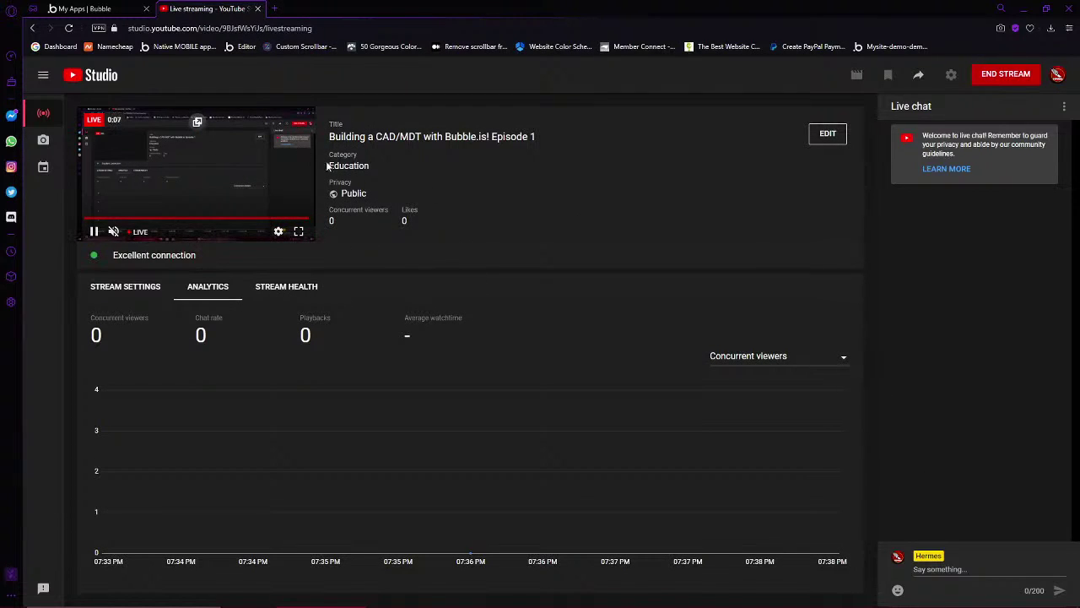
Copy the live stream's video link from the Share options in YouTube Studio
click(919, 78)
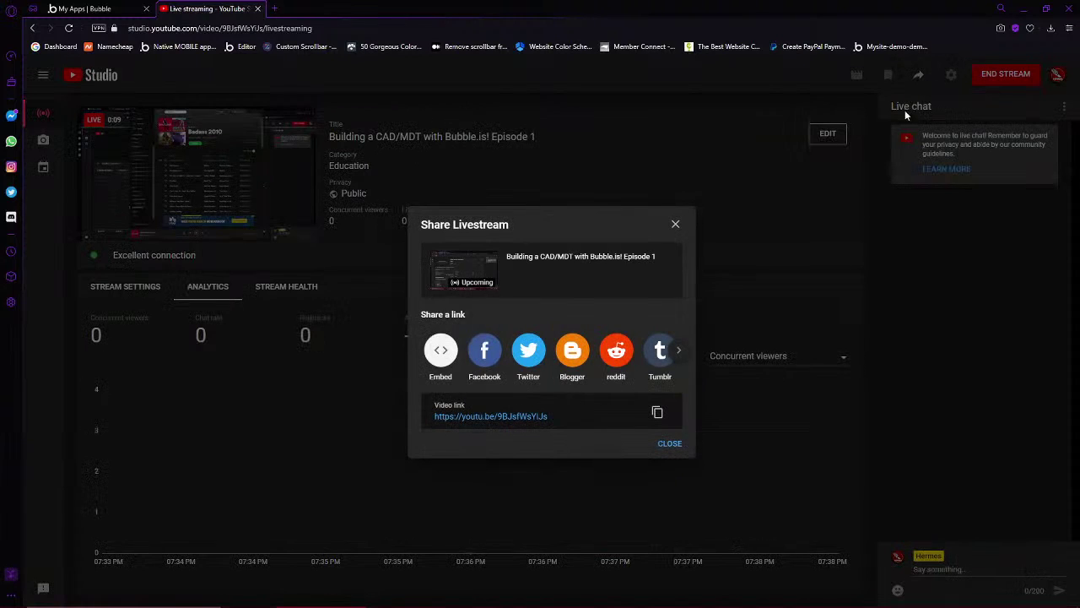
click(657, 412)
click(669, 443)
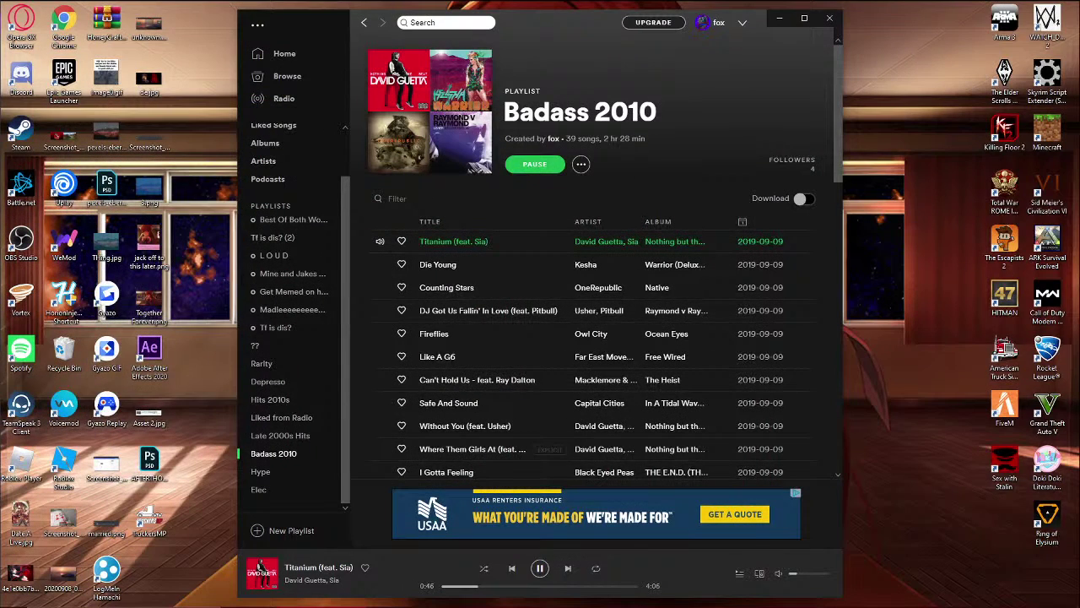
Maximize the Bubble window and begin a new app named newapp-testing-testing
key(alt+Tab)
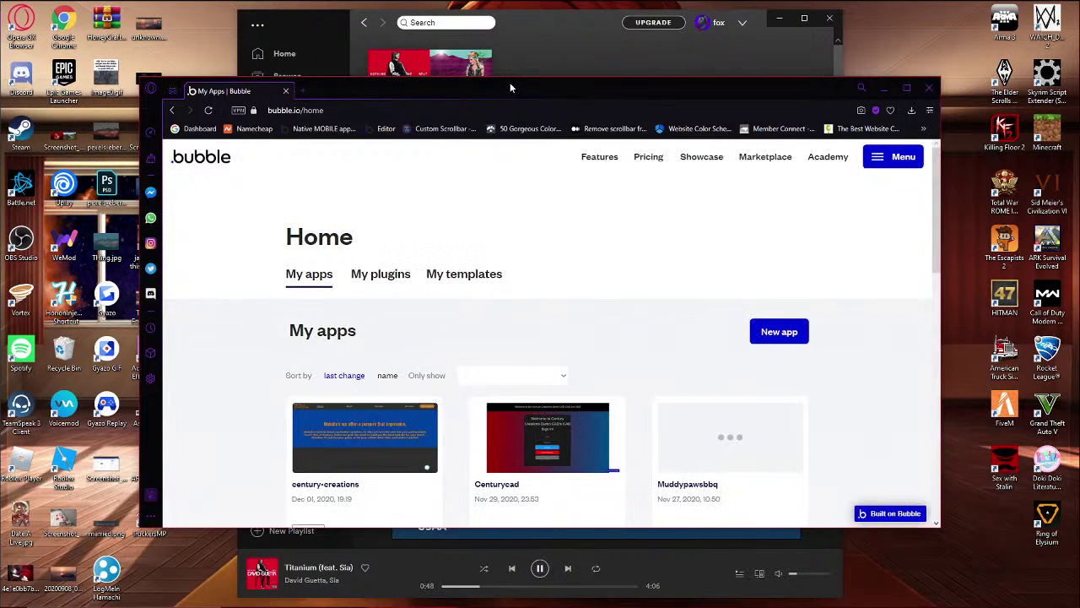
double_click(508, 84)
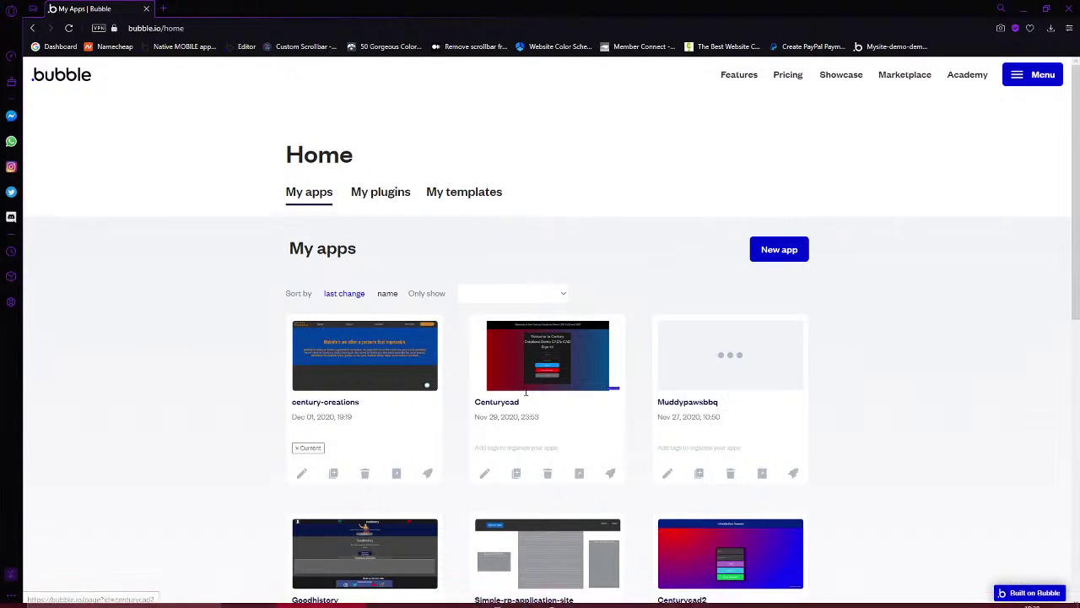
click(789, 258)
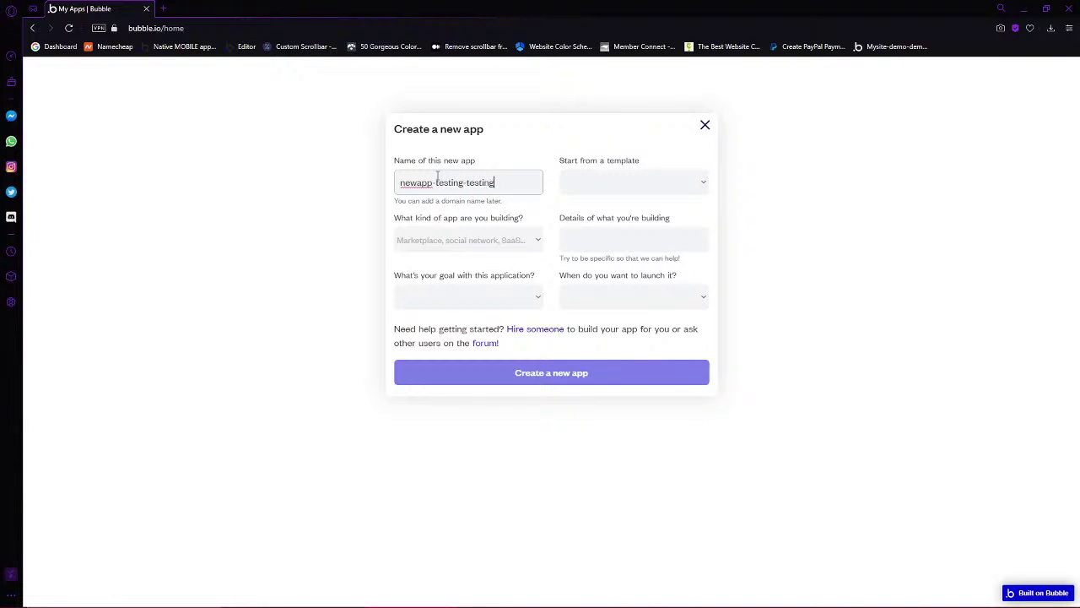
Choose Game as the app type and Just playing around as the goal
click(516, 242)
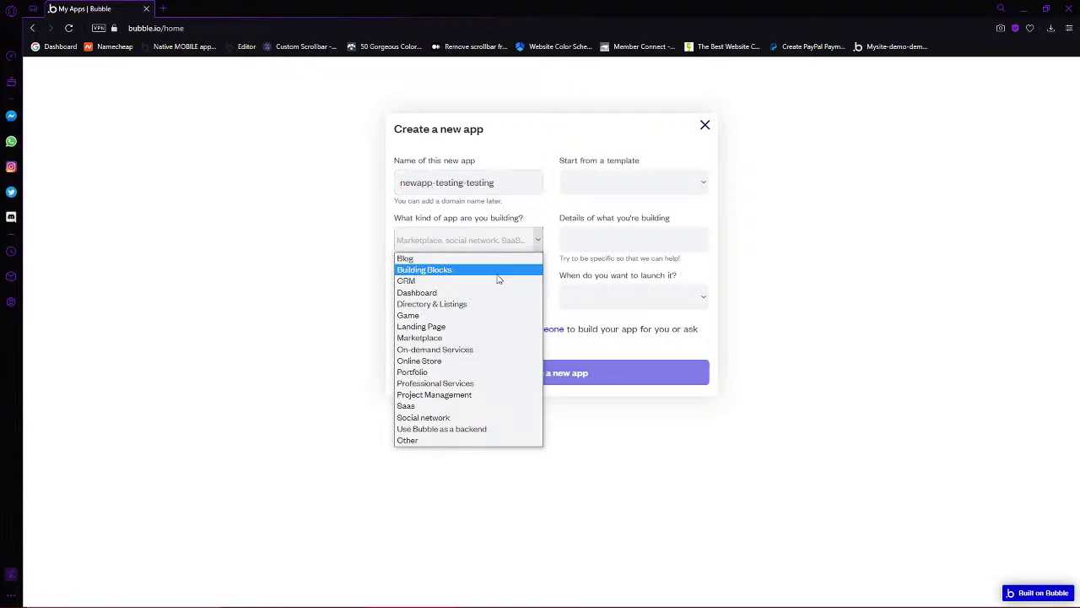
click(457, 317)
click(477, 297)
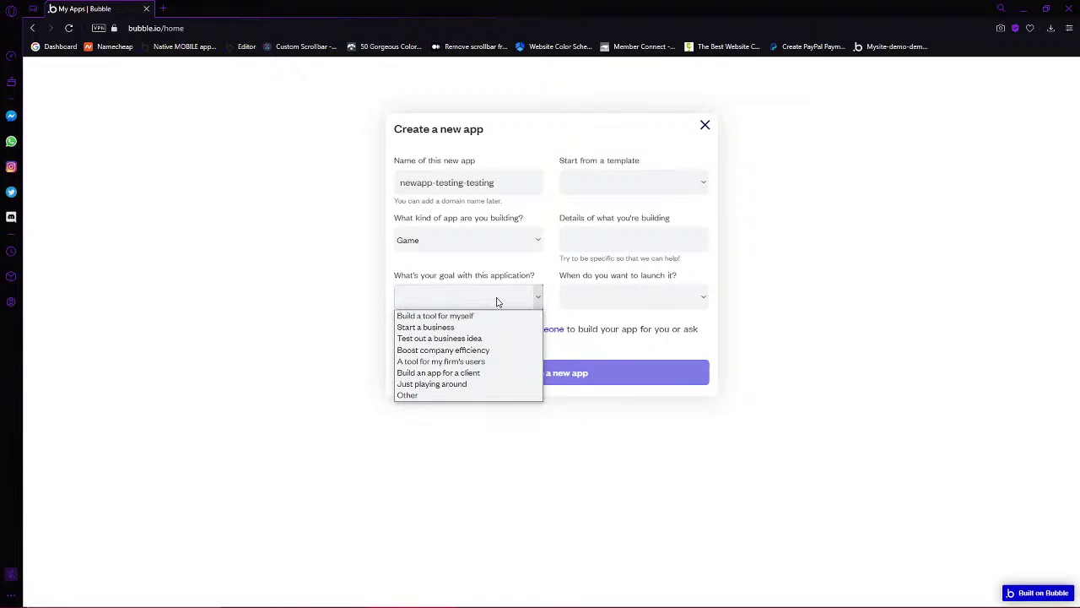
click(460, 386)
click(607, 302)
click(609, 302)
click(606, 244)
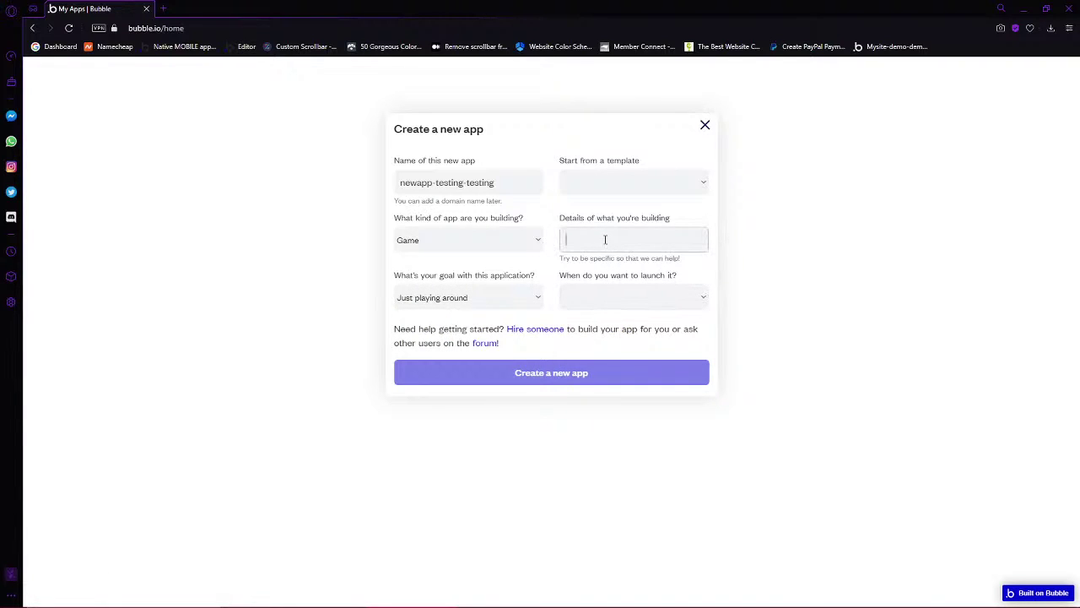
click(539, 370)
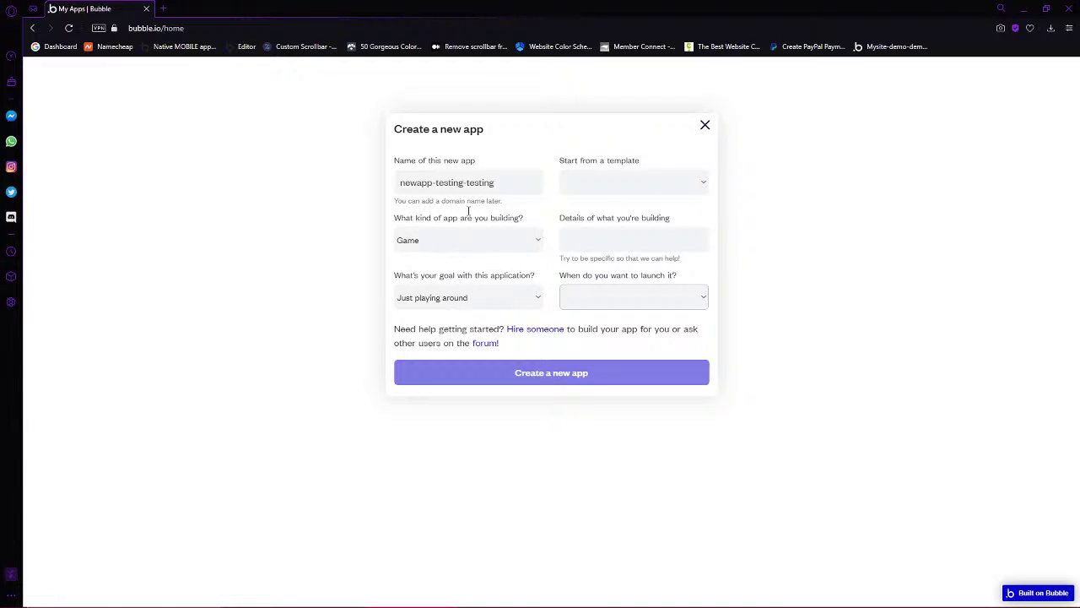
Confirm Game, set the launch timing to This month, and create the app
click(521, 239)
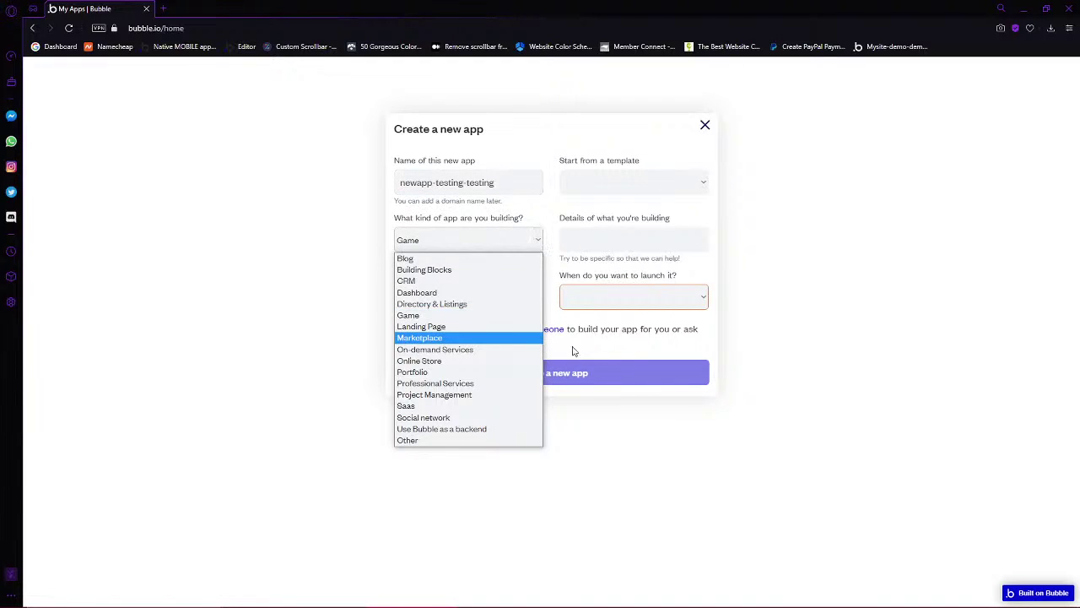
click(470, 316)
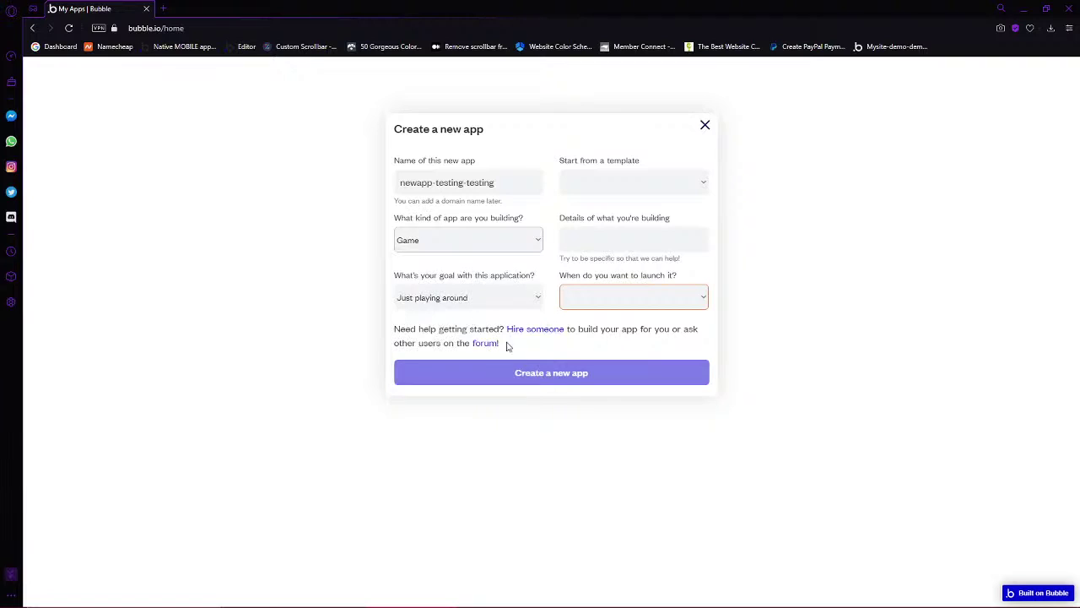
click(549, 375)
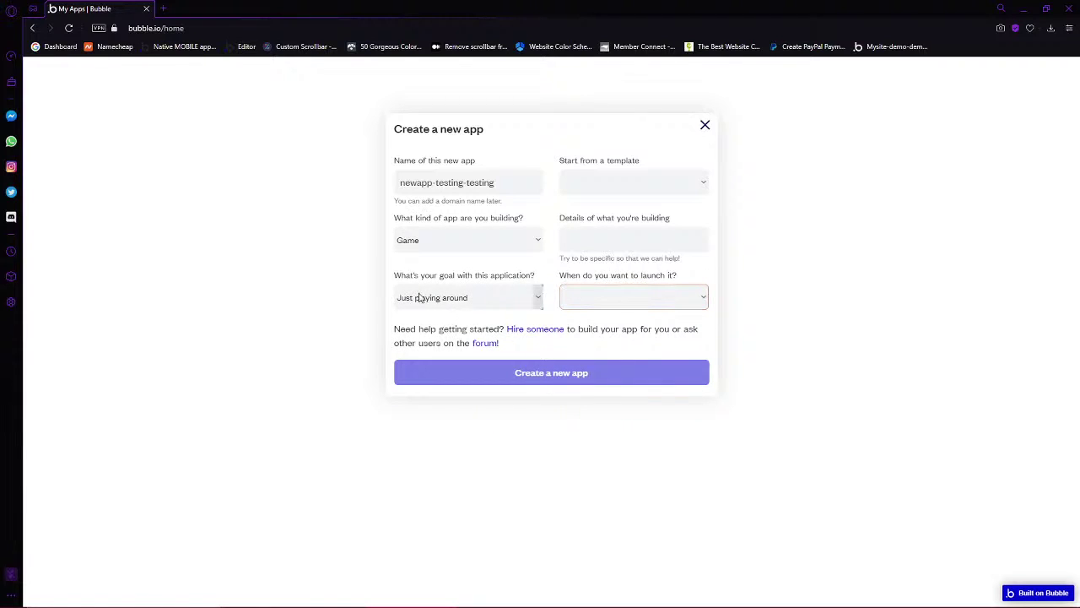
click(605, 305)
click(604, 326)
click(610, 247)
click(549, 373)
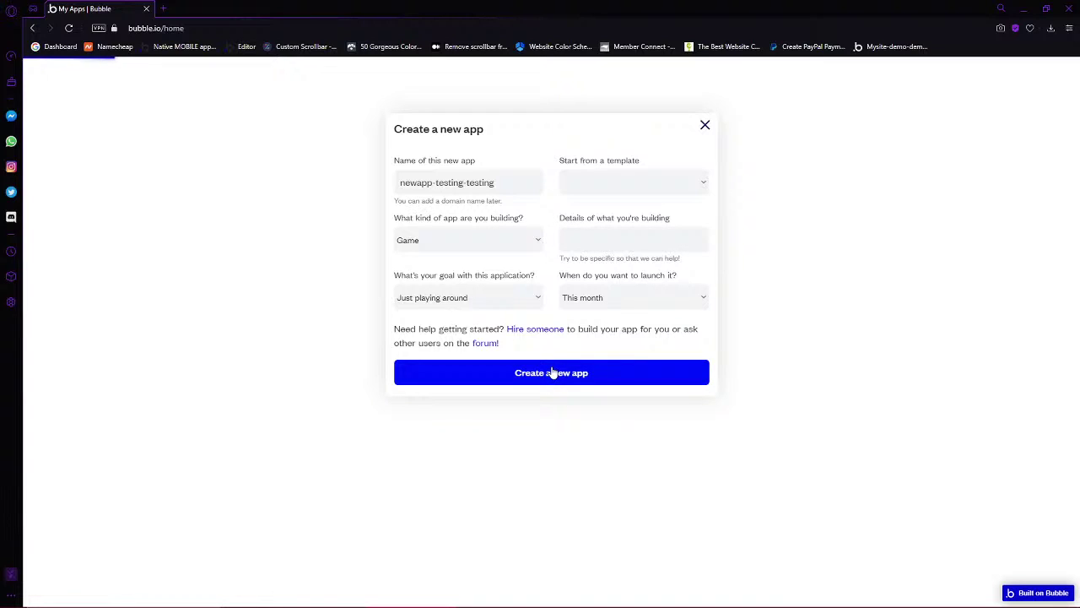
right_click(815, 597)
click(678, 599)
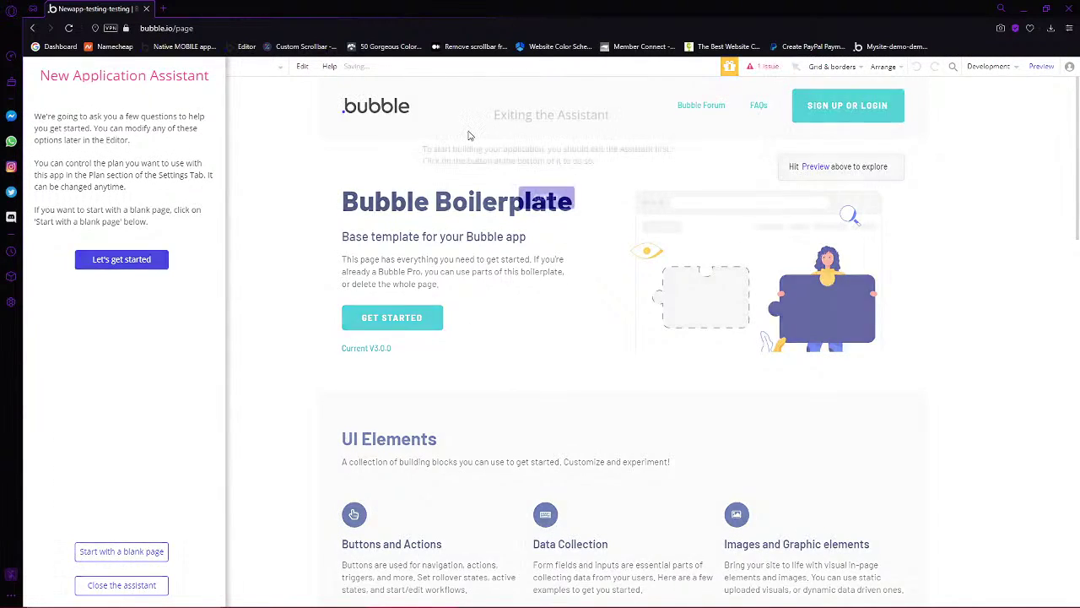
Acknowledge the assistant notice, start with a blank page, and close the assistant
click(554, 199)
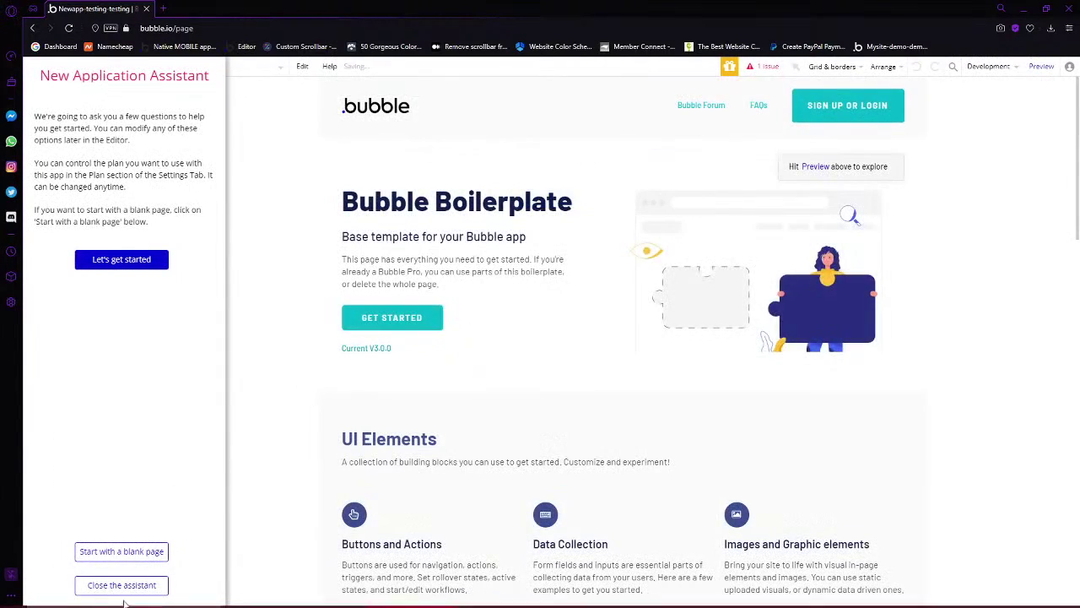
click(121, 552)
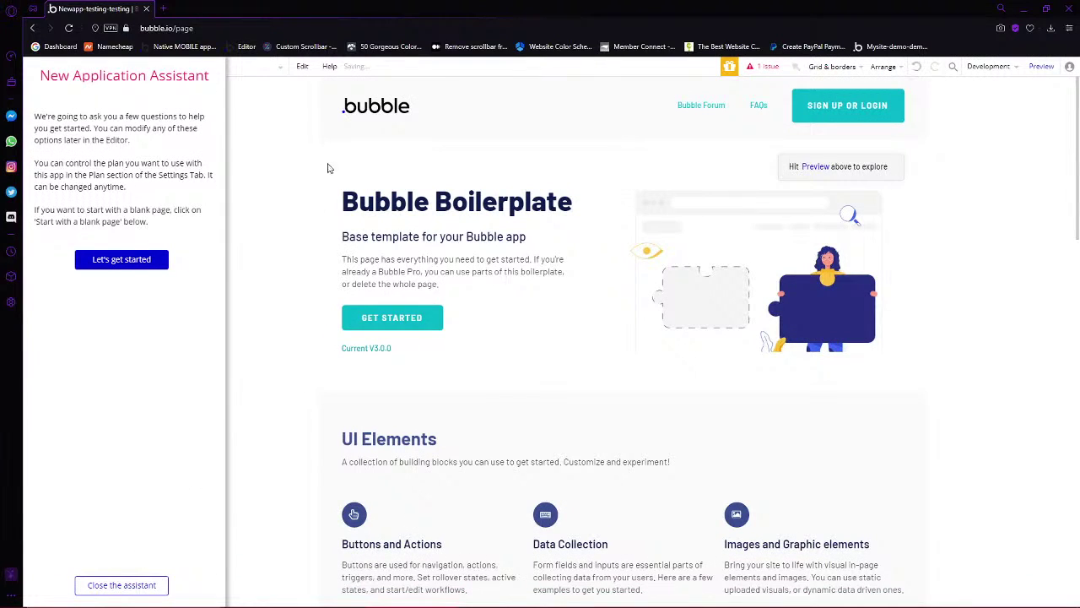
click(160, 585)
click(112, 66)
Delete the Footer and Header reusable elements, confirming each deletion
click(195, 164)
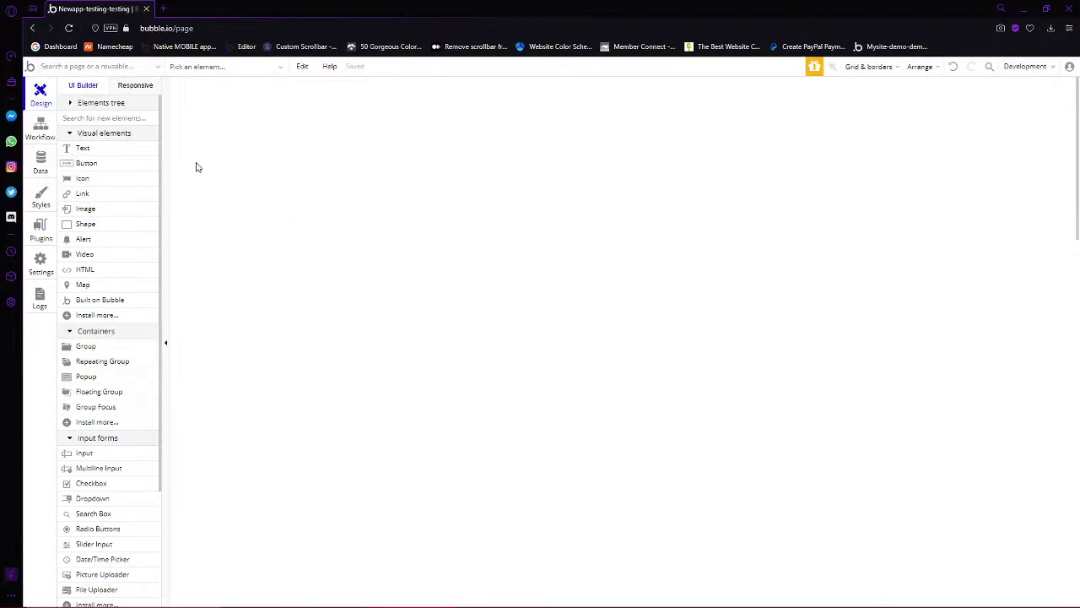
click(557, 193)
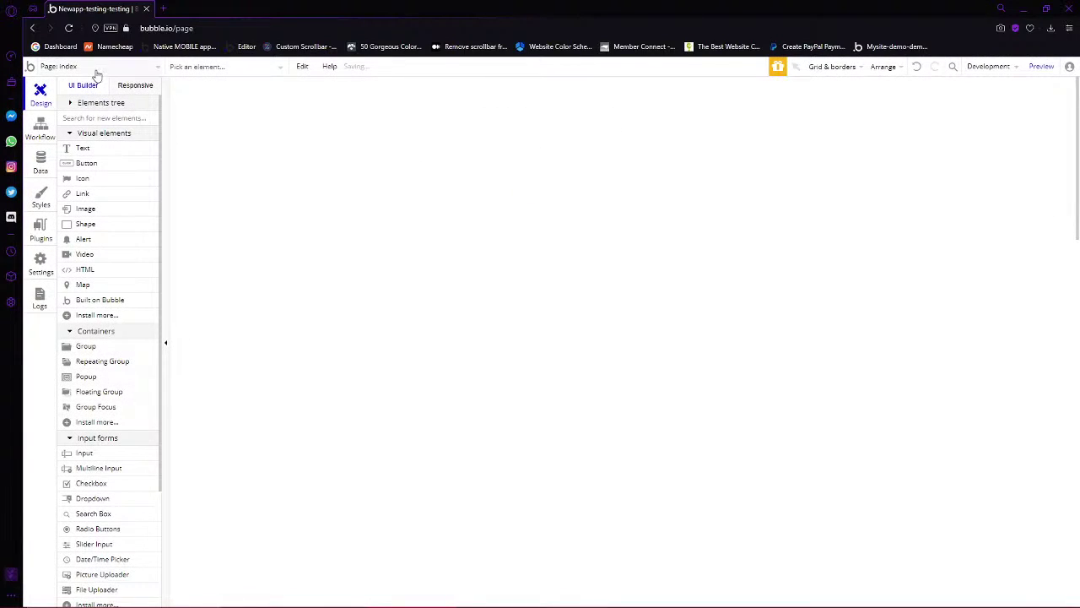
click(127, 69)
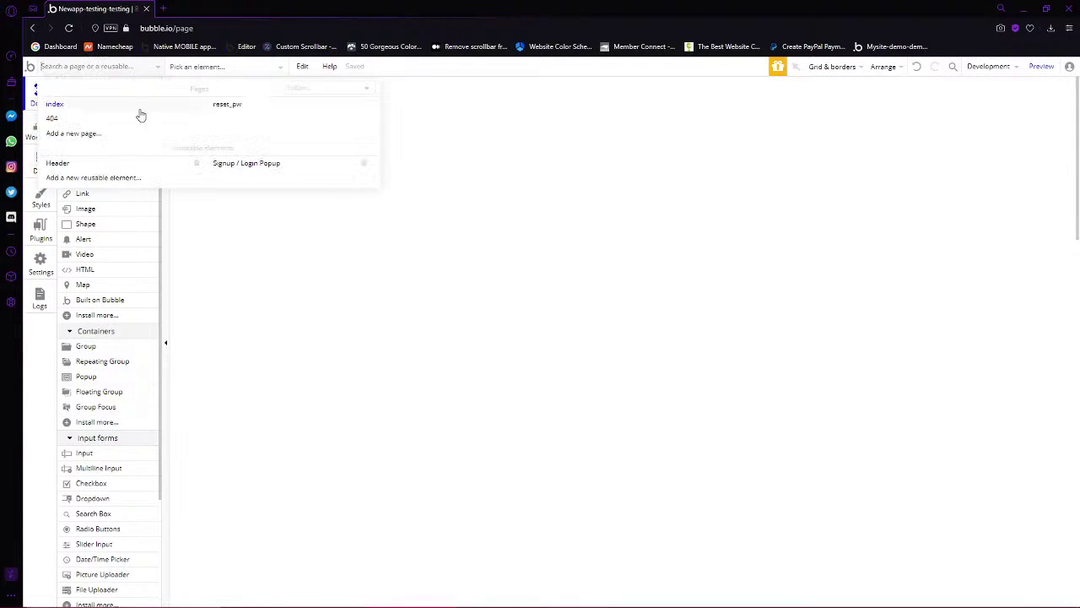
click(195, 166)
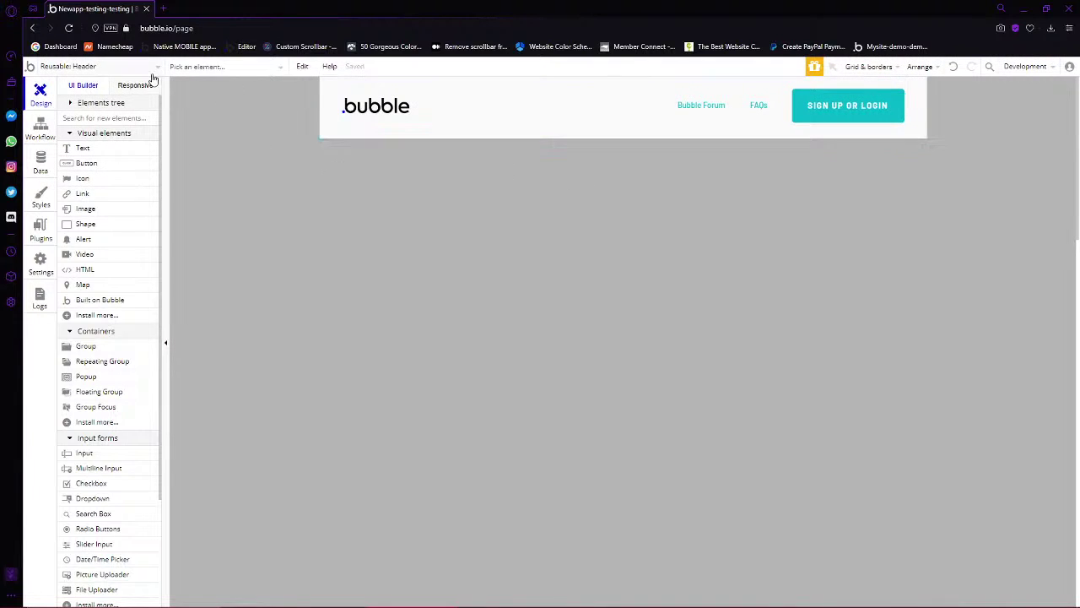
click(152, 71)
click(196, 163)
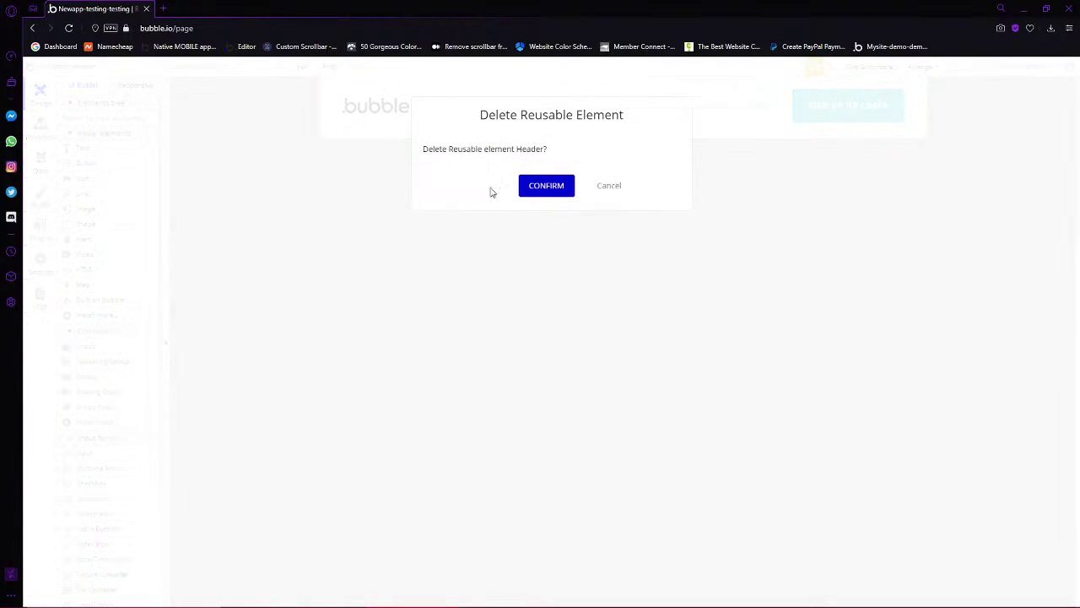
click(532, 184)
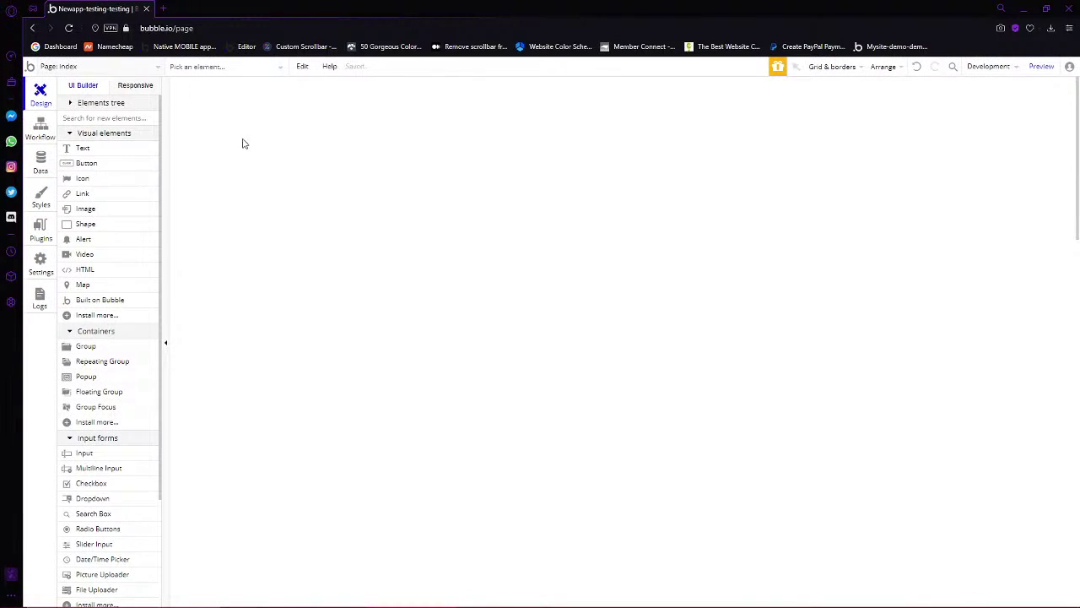
Delete the Signup / Login Popup reusable element and confirm
click(131, 66)
click(197, 165)
click(200, 170)
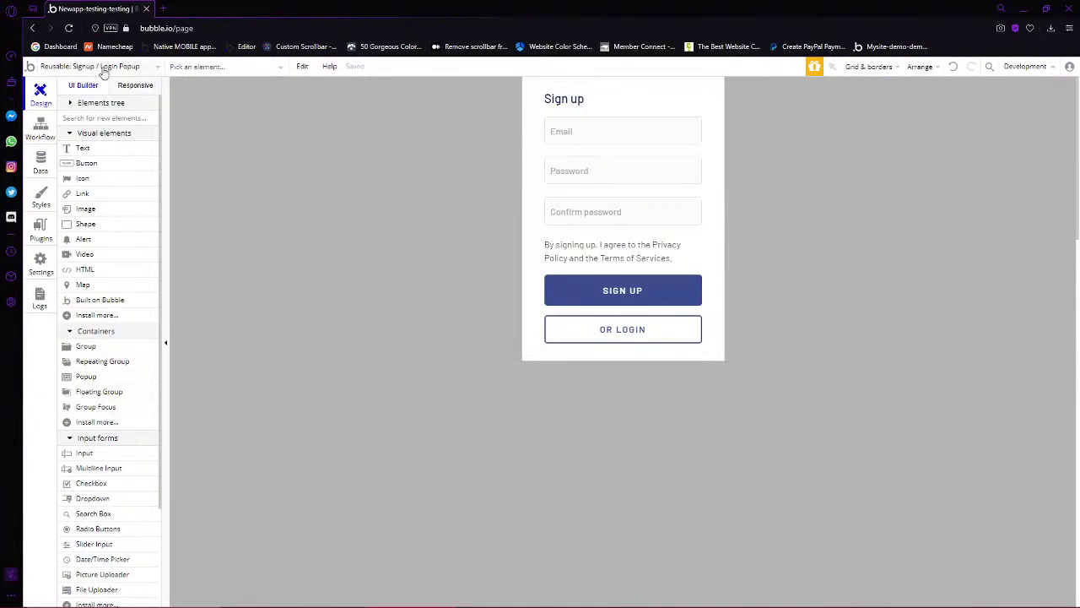
click(101, 67)
click(197, 168)
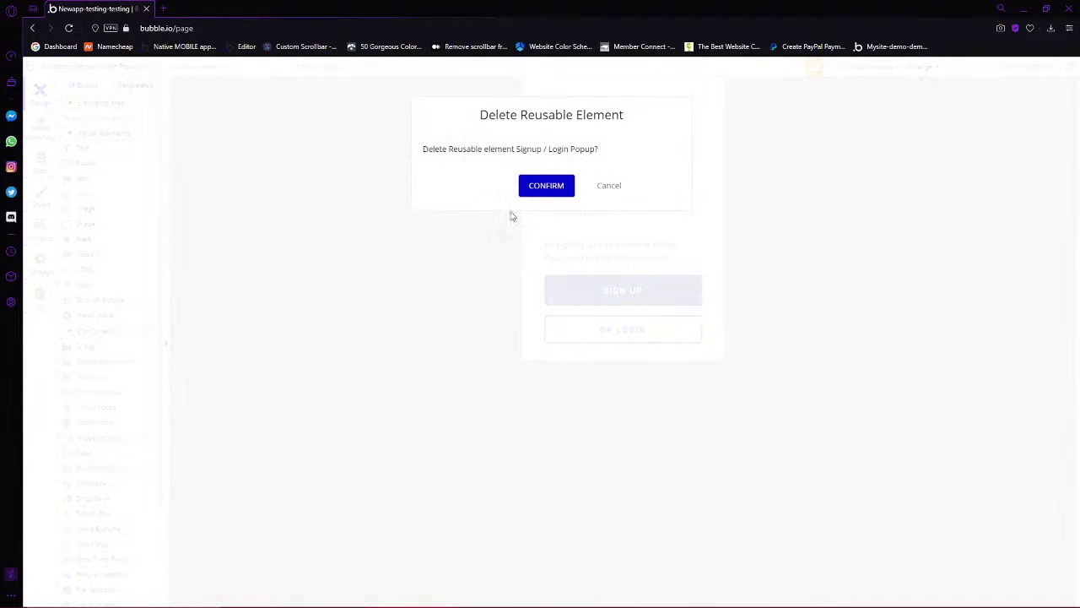
click(554, 191)
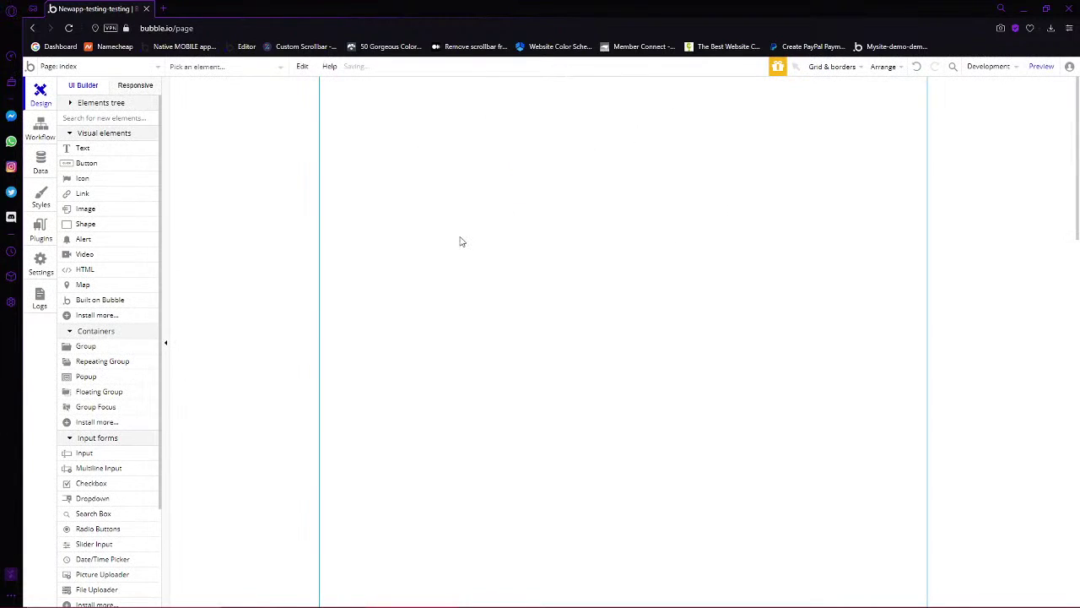
click(100, 67)
mouse_move(51, 127)
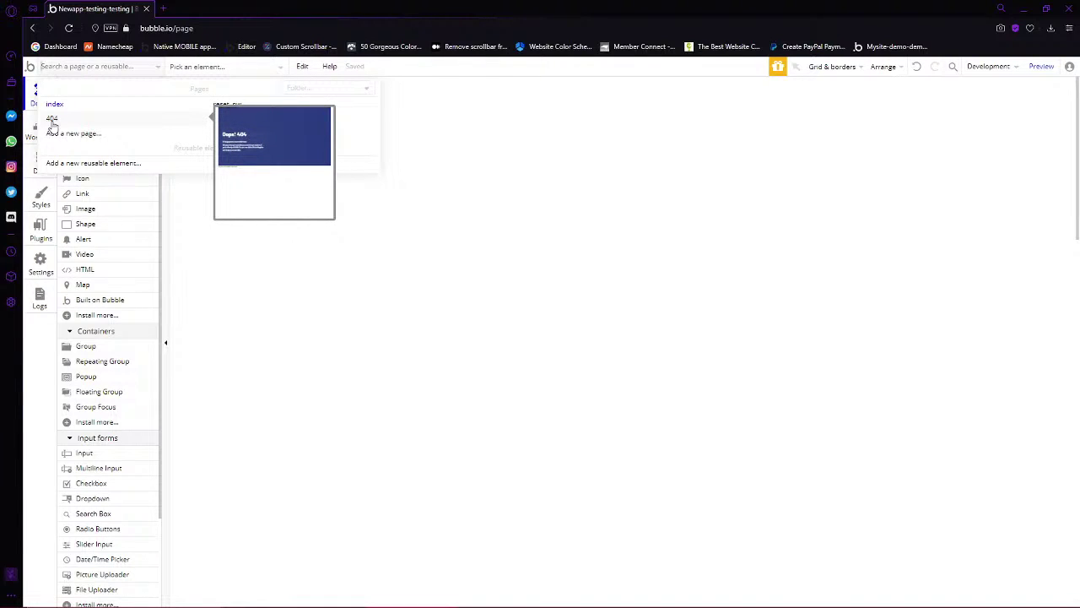
Open the 404 page and drag its bottom edge up to end at the header
click(52, 125)
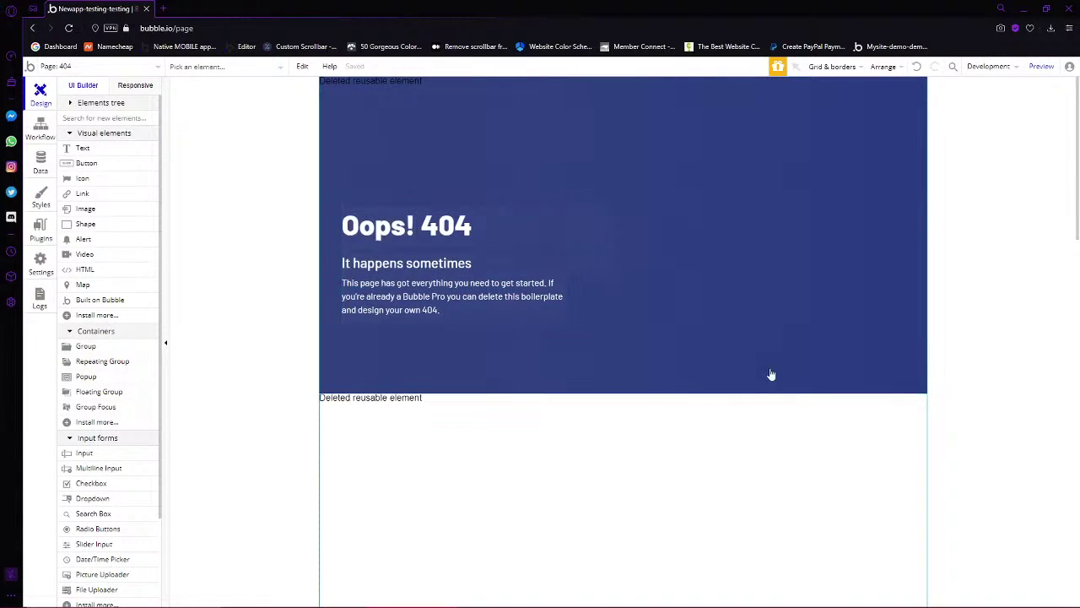
click(370, 81)
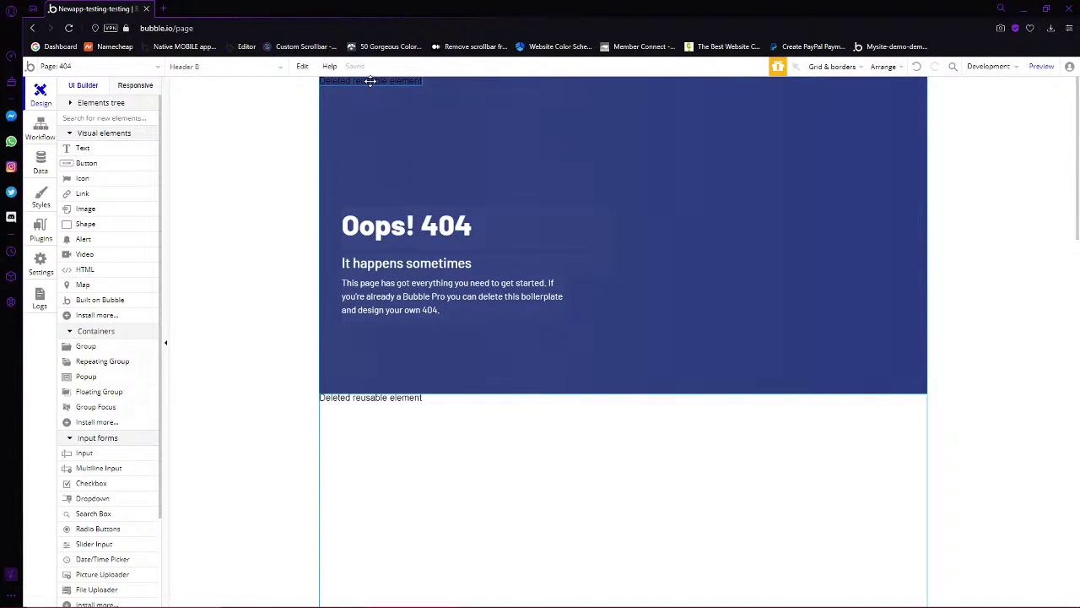
drag(413, 397, 504, 419)
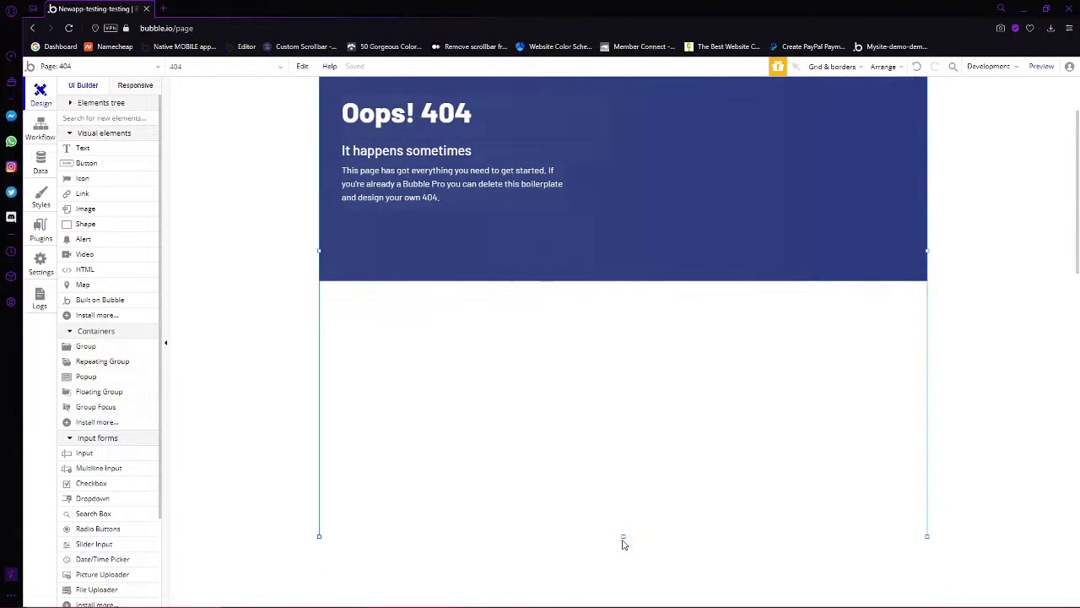
drag(621, 535, 622, 285)
click(562, 299)
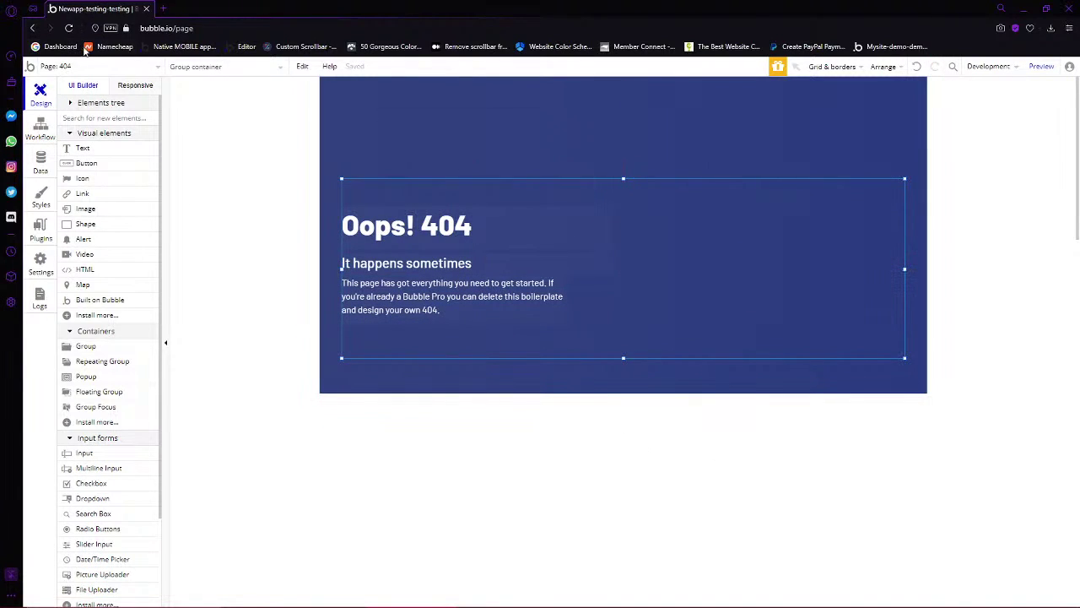
Select the 404 page and its getting-started paragraph, then show the workflow editor
click(100, 68)
click(218, 312)
scroll(126, 376, down, 3)
scroll(130, 391, up, 3)
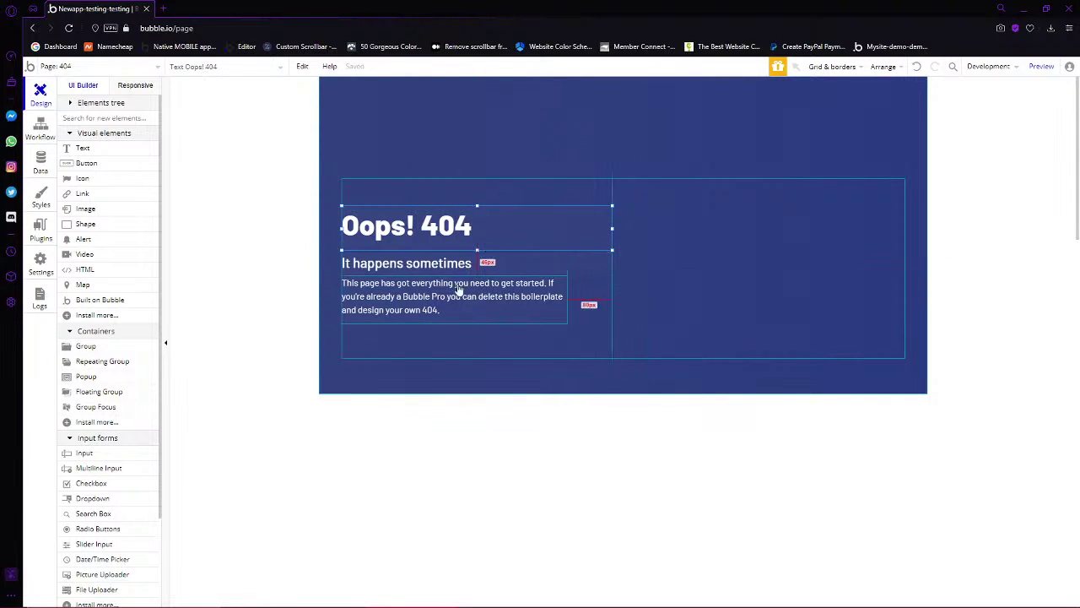
click(540, 302)
double_click(488, 305)
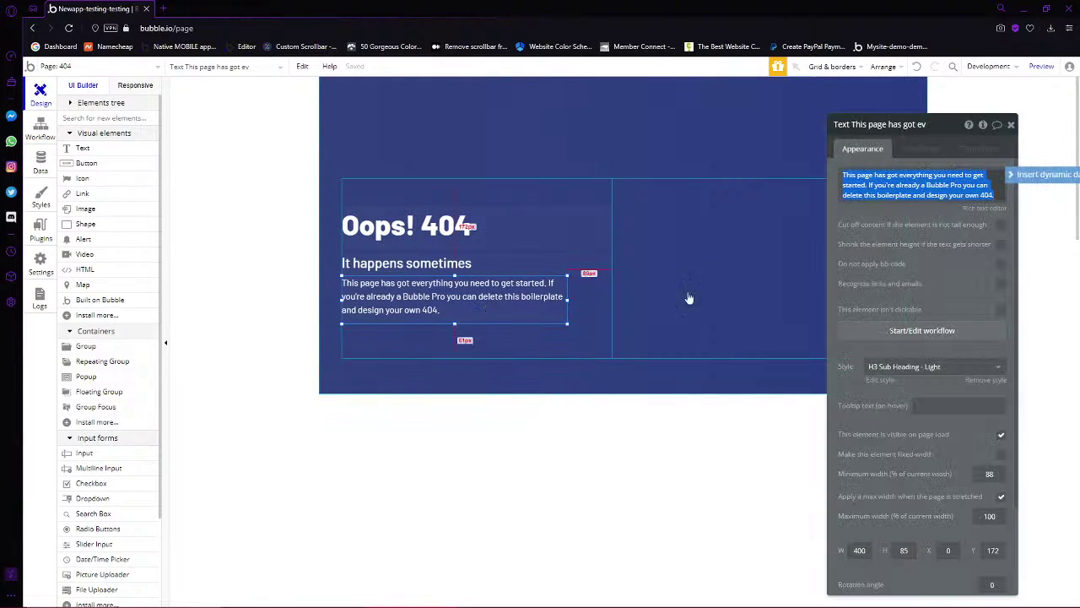
click(48, 136)
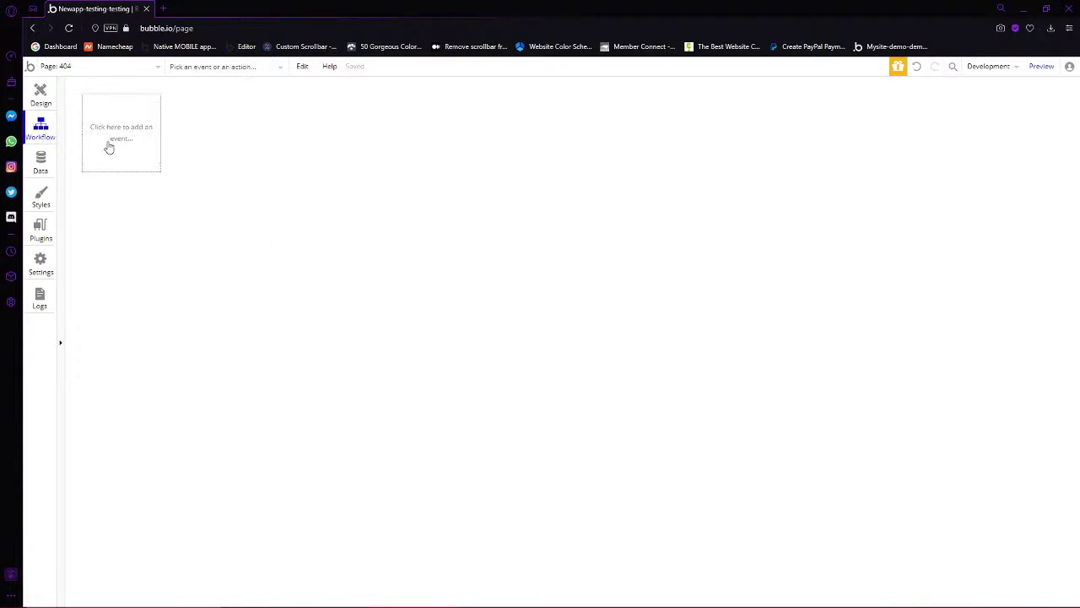
Show the Data tab and begin a new field on the User type
click(41, 160)
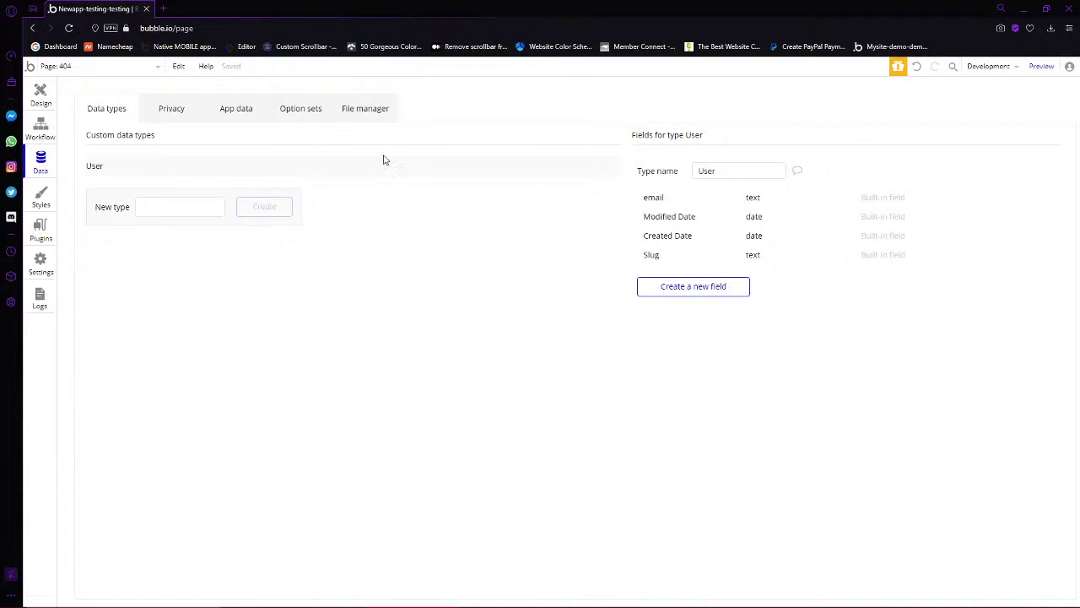
click(704, 289)
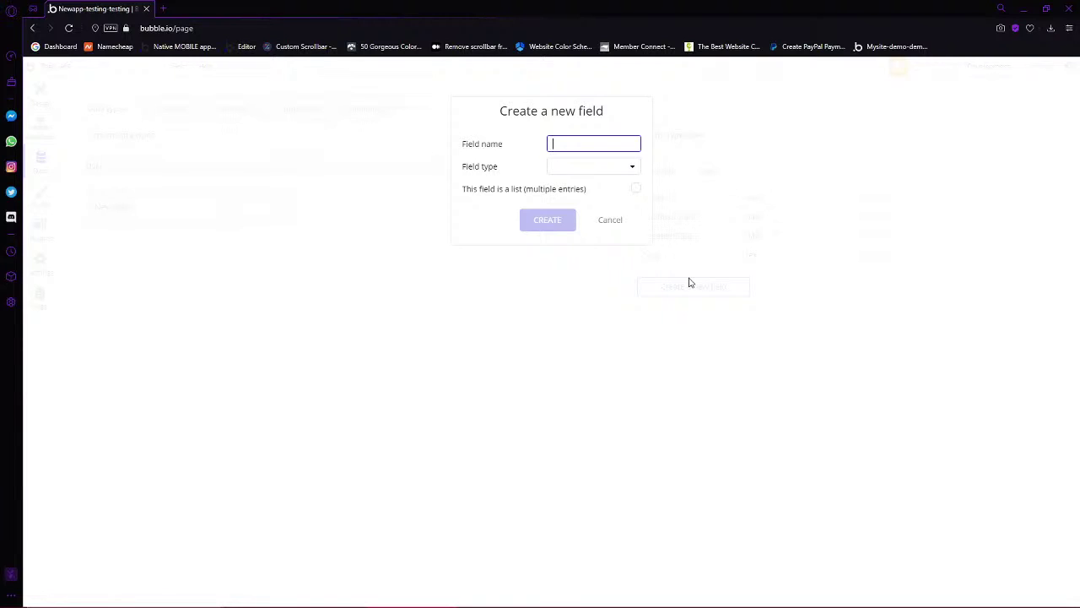
Add a 'username' field of type text to User
text(Uawen)
key(ctrl+a)
text(username)
click(569, 168)
click(567, 188)
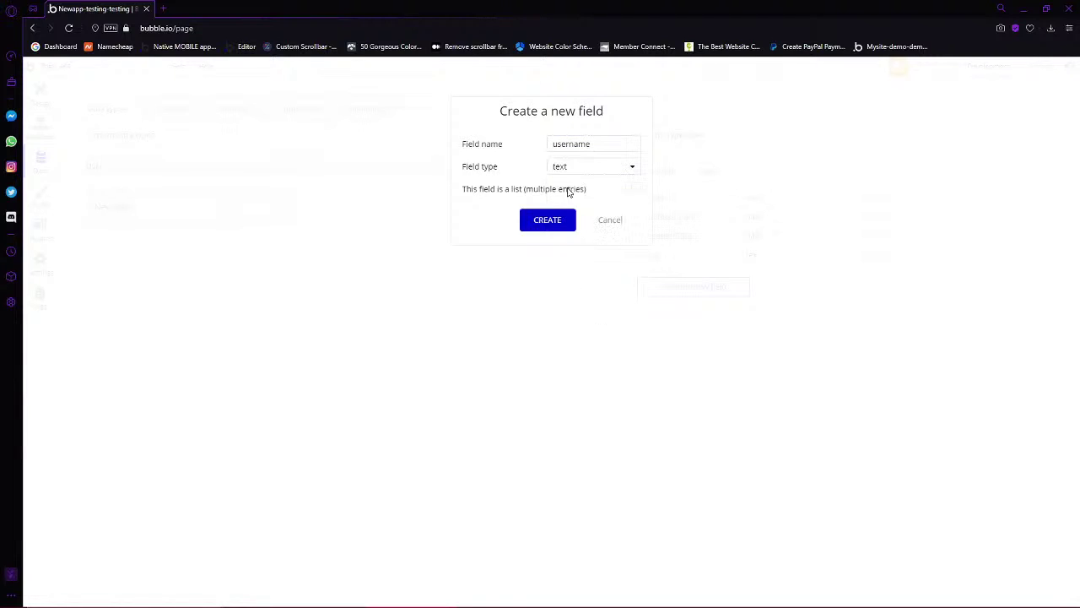
click(566, 225)
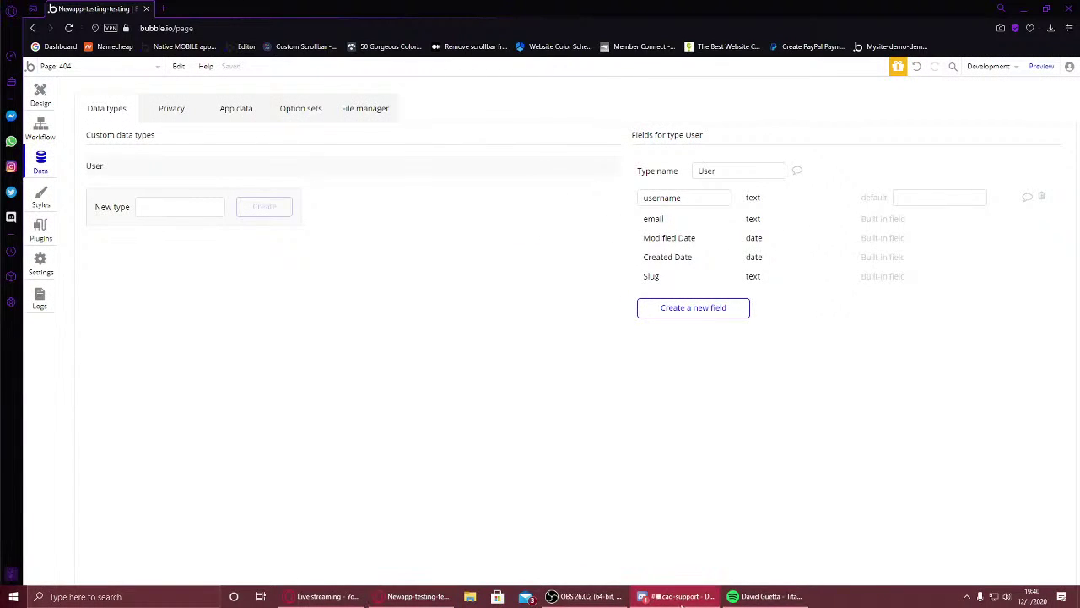
mouse_move(684, 601)
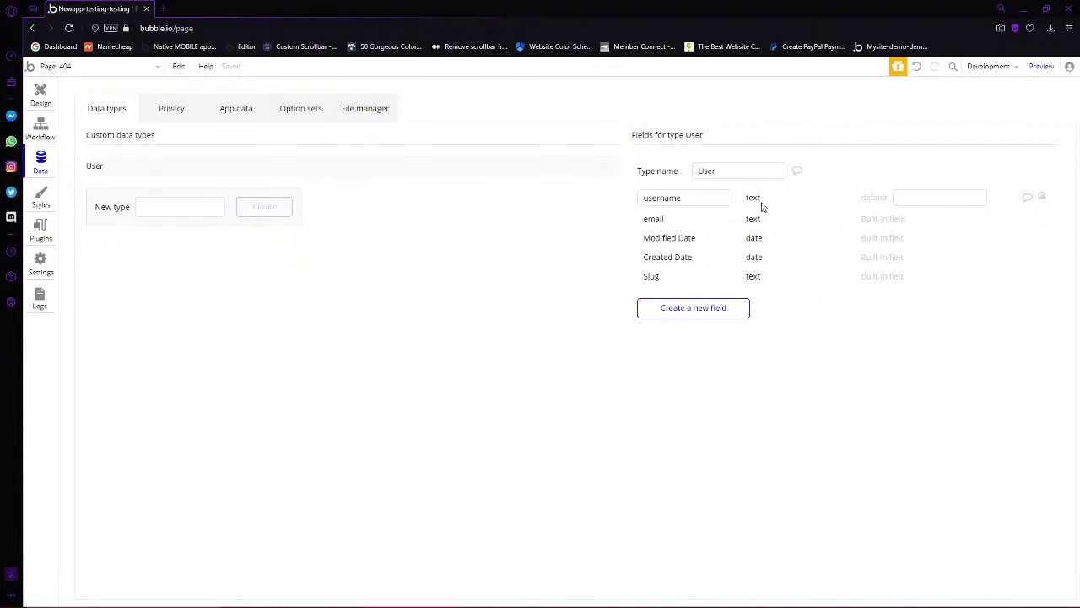
Add a 'unit numbers' field to User as a list of texts
click(703, 314)
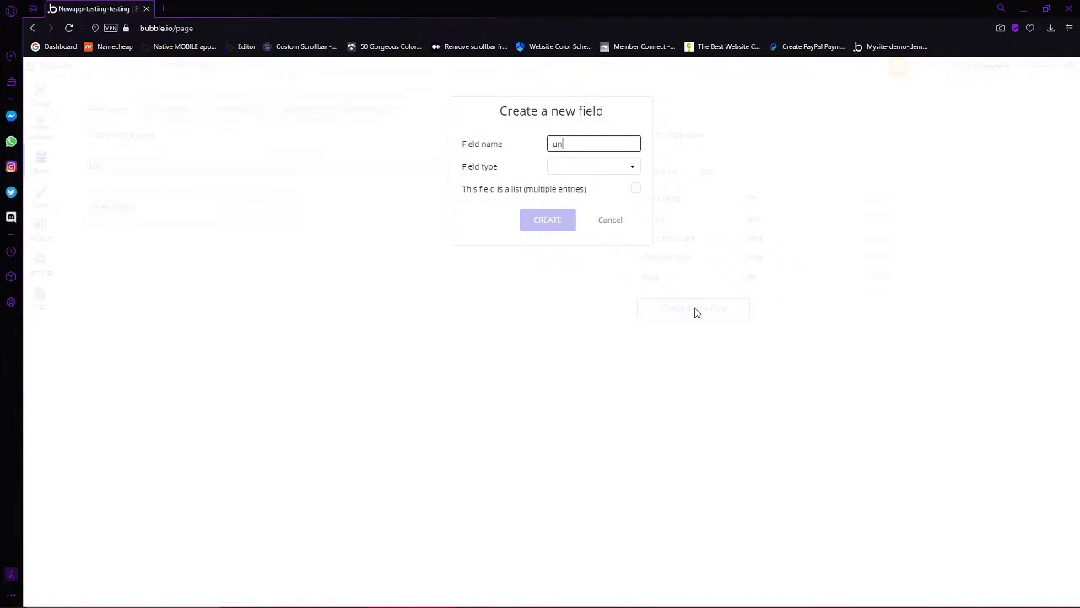
text(unit numbers)
click(594, 171)
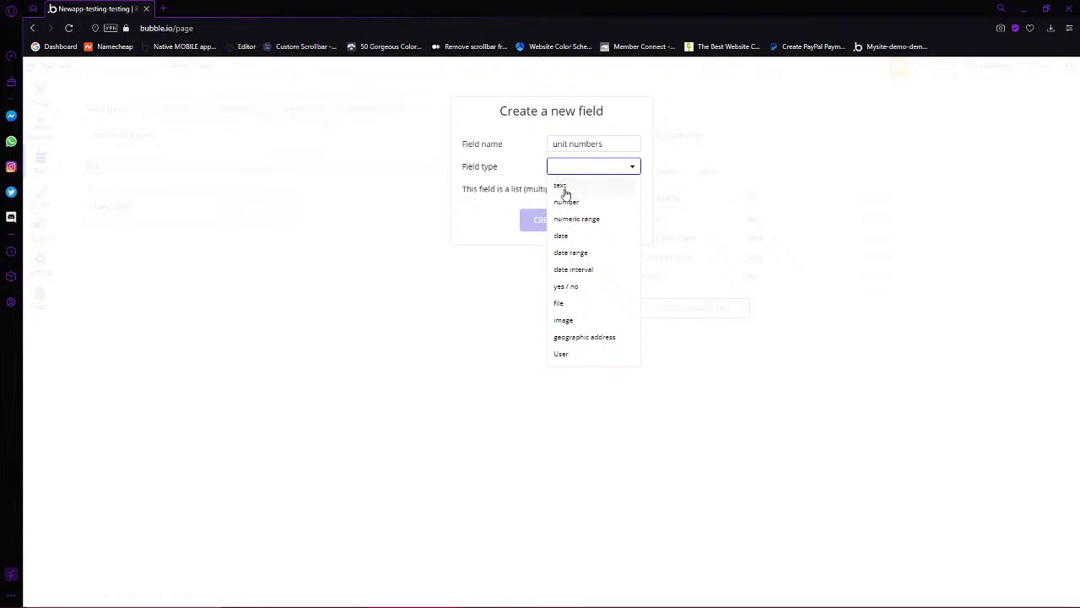
click(561, 186)
click(635, 188)
click(560, 221)
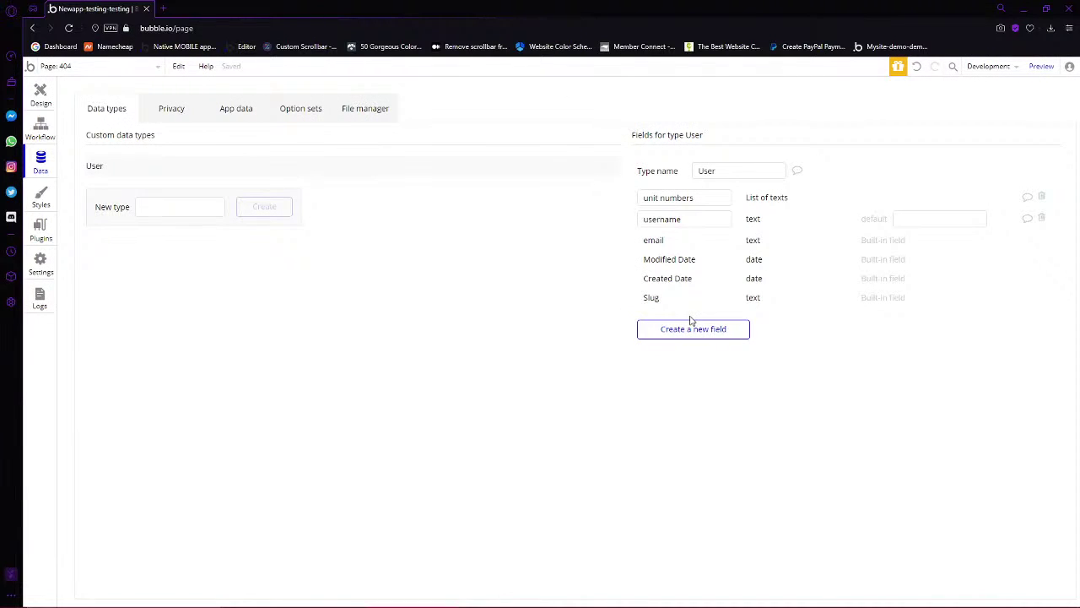
Delete the old Oops! 404 group and draw a text element reading 'Error 404'
click(27, 96)
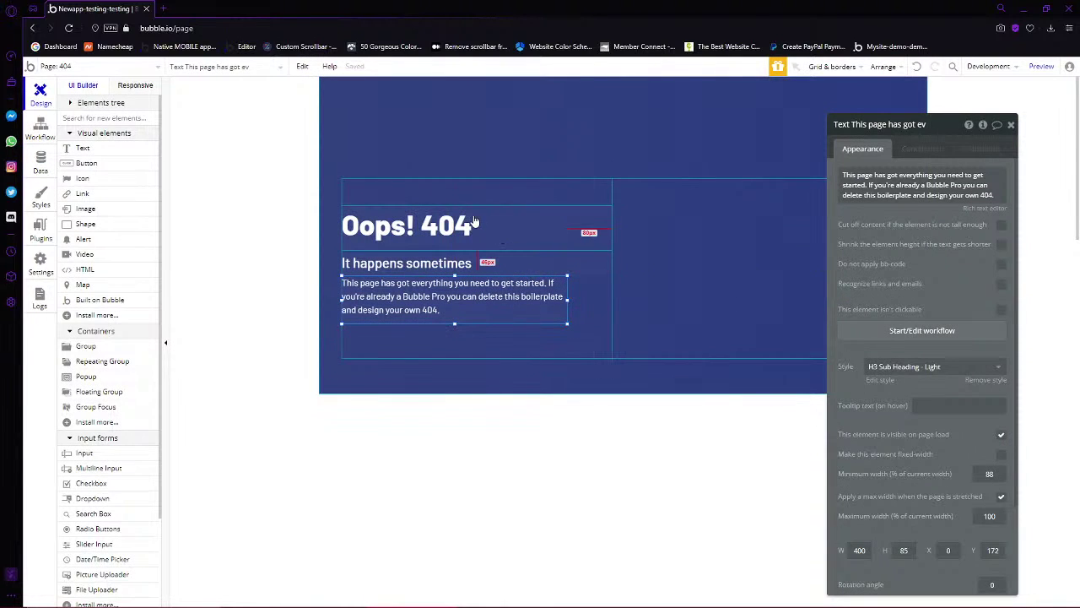
click(475, 227)
click(611, 294)
click(508, 313)
shift+click(552, 224)
right_click(552, 224)
click(792, 293)
key(Delete)
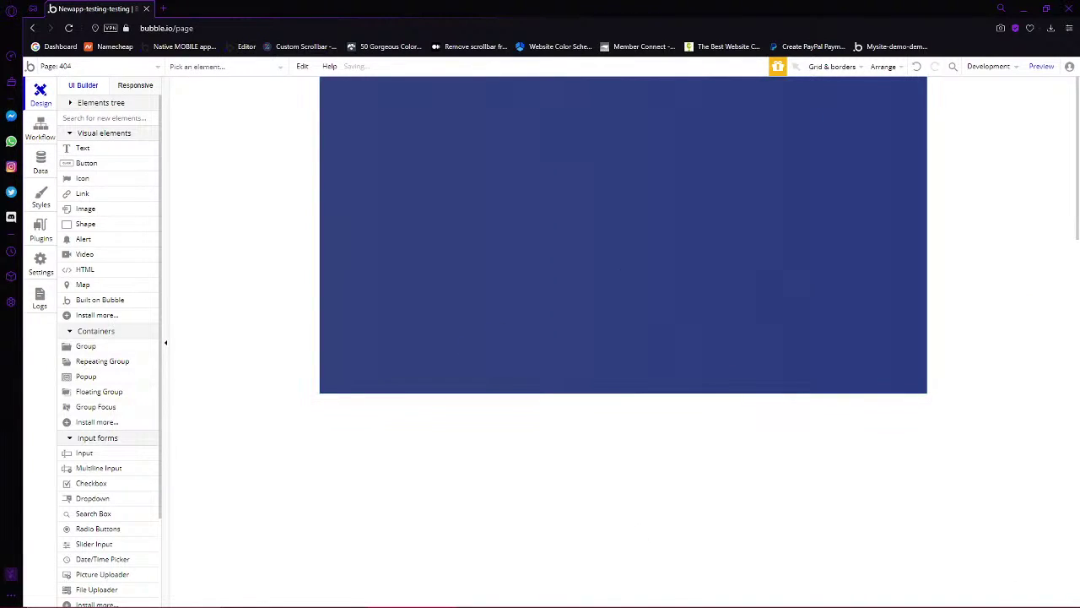
mouse_move(377, 96)
mouse_down()
mouse_move(805, 164)
mouse_move(844, 180)
mouse_up()
text(Error 404)
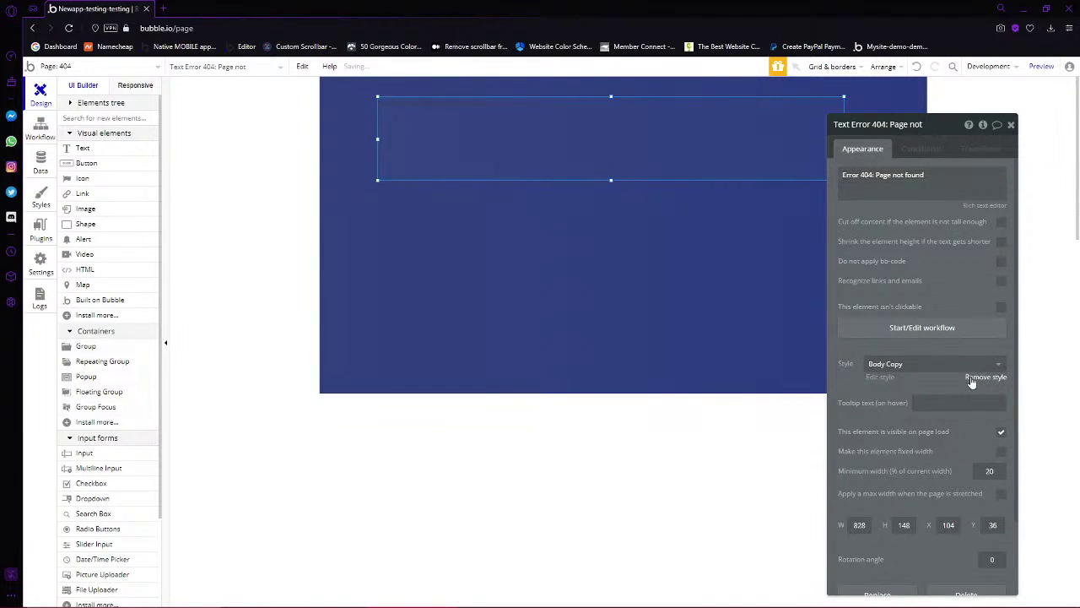
Remove the heading's style and make it light grey #DBDBDB, centred, size 36
click(986, 376)
click(978, 442)
drag(964, 463, 918, 463)
click(923, 442)
scroll(981, 282, down, 5)
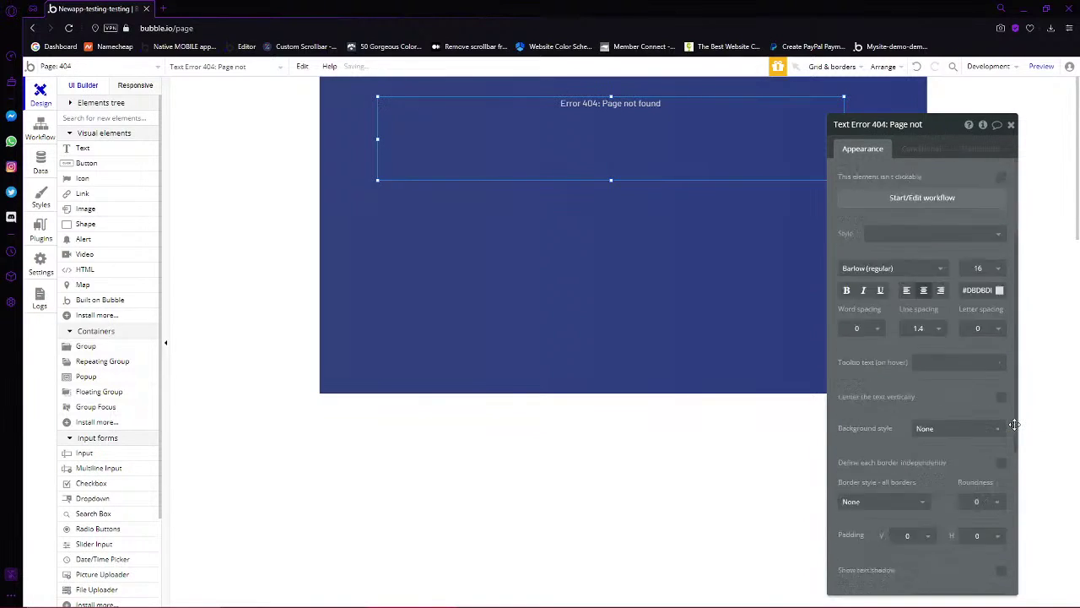
scroll(981, 283, up, 5)
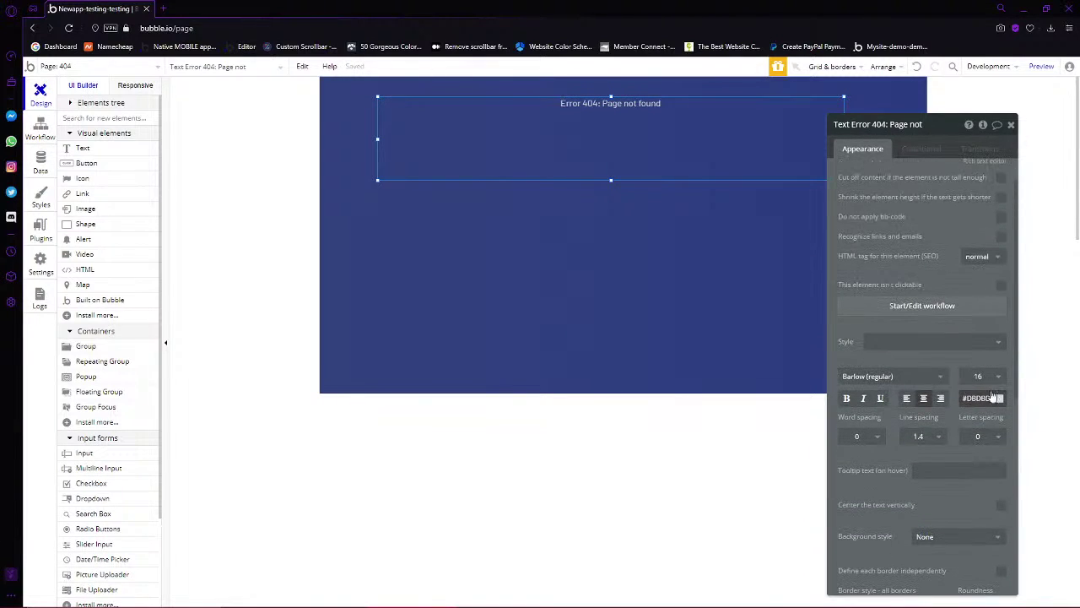
click(980, 385)
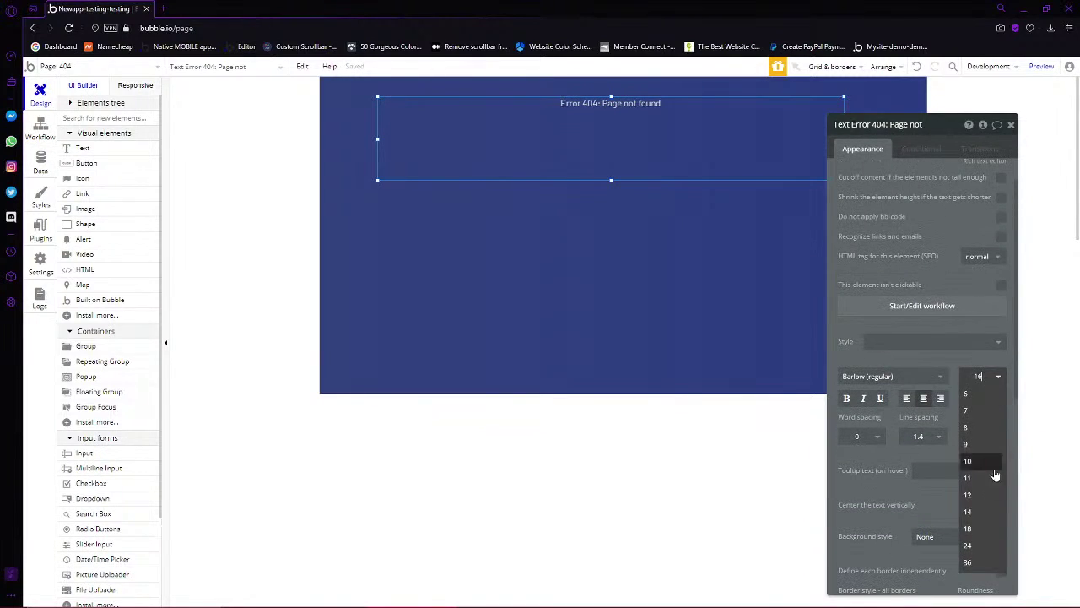
click(976, 570)
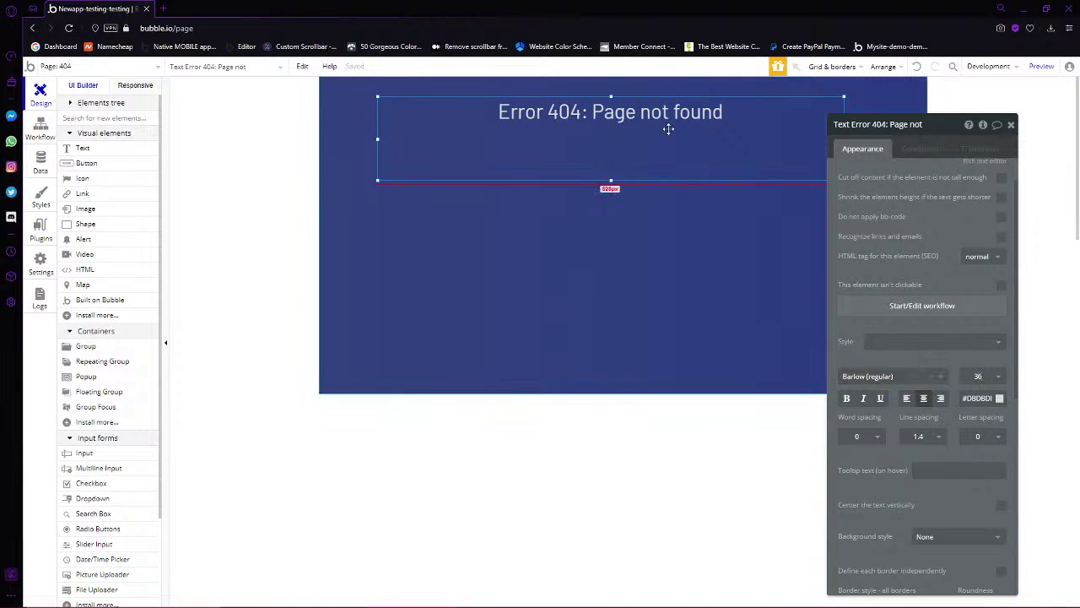
Set the heading to Barlow (600) italic, shorten its box, and draw an empty text box below
click(914, 377)
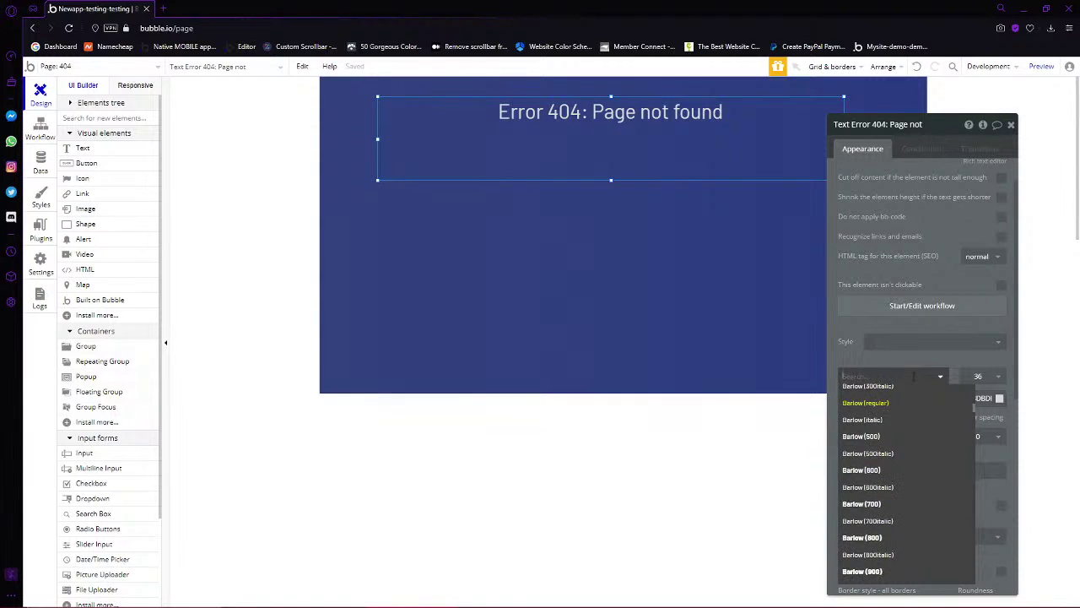
click(870, 470)
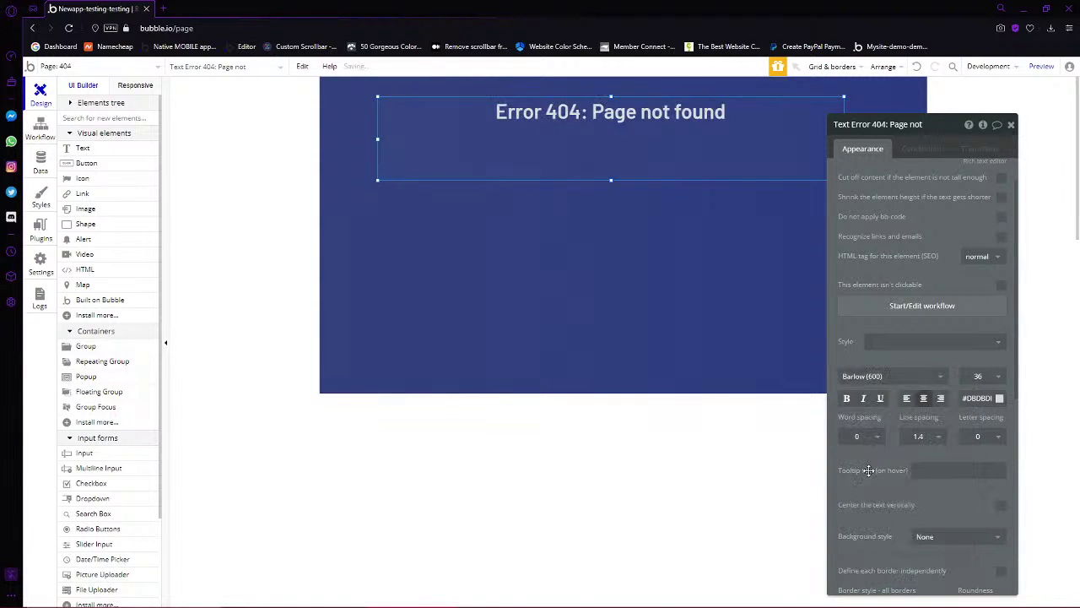
click(863, 398)
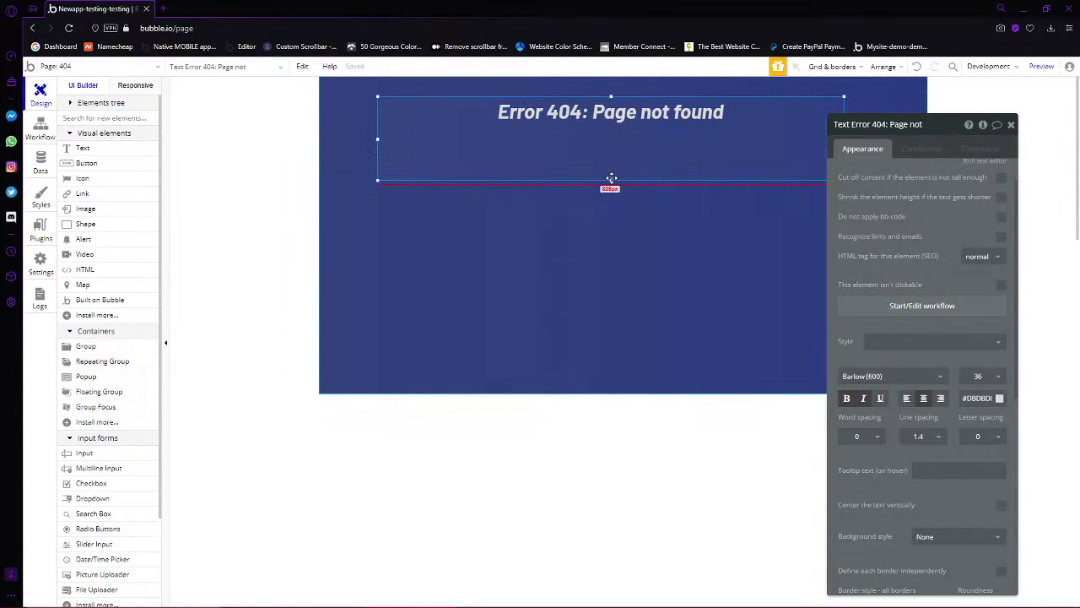
drag(611, 180, 611, 133)
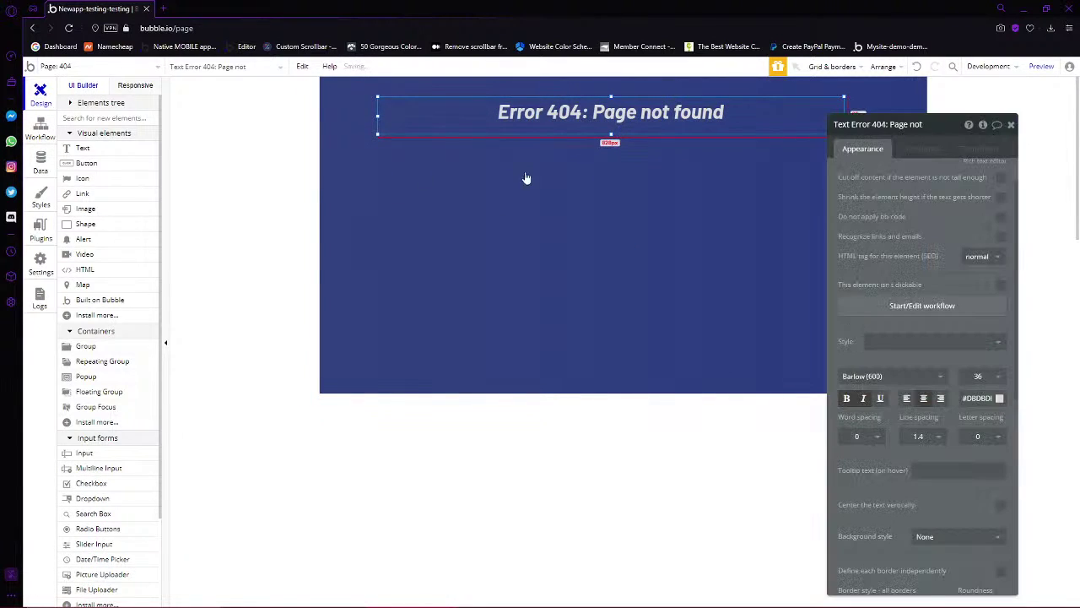
click(73, 149)
drag(346, 176, 892, 301)
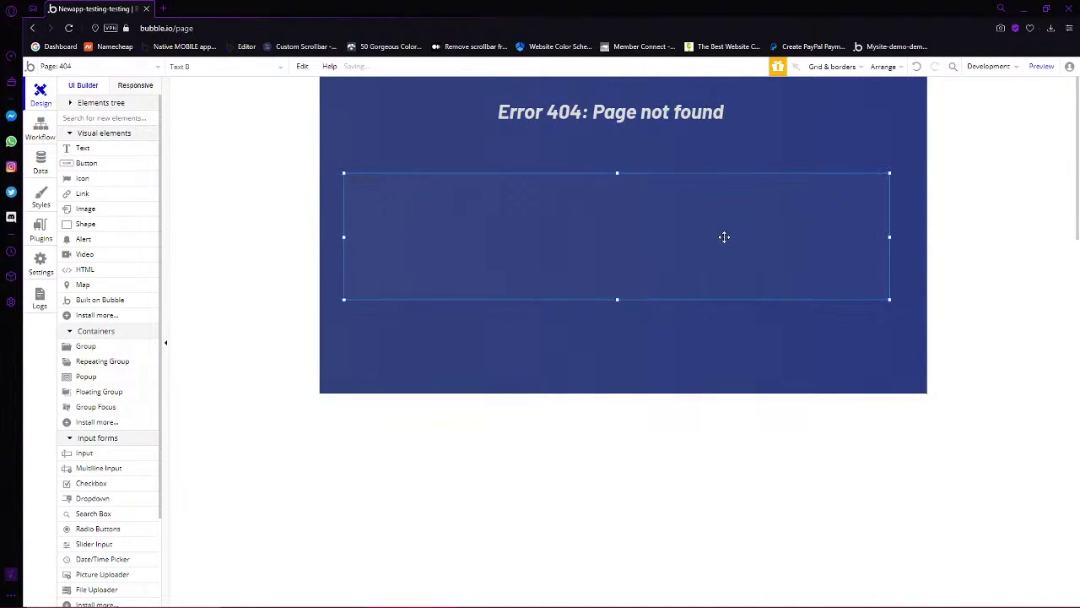
Remove the new text's preset style and replace '...edit me...' with the 'We're sorry, it appears you're lost…' bug-report message
double_click(724, 236)
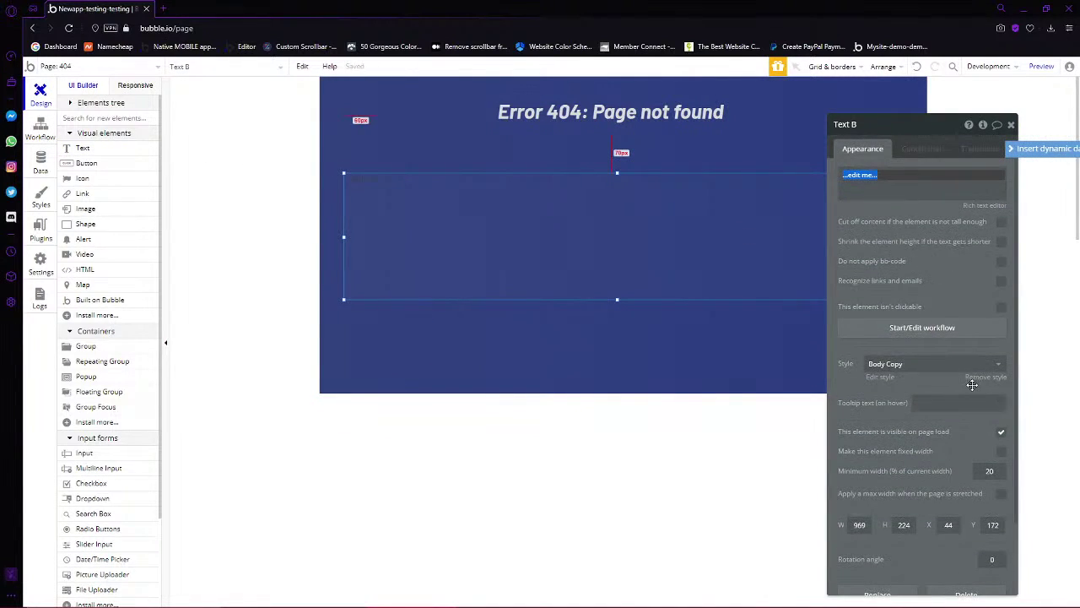
click(984, 376)
click(894, 180)
key(ctrl+a)
text(We)
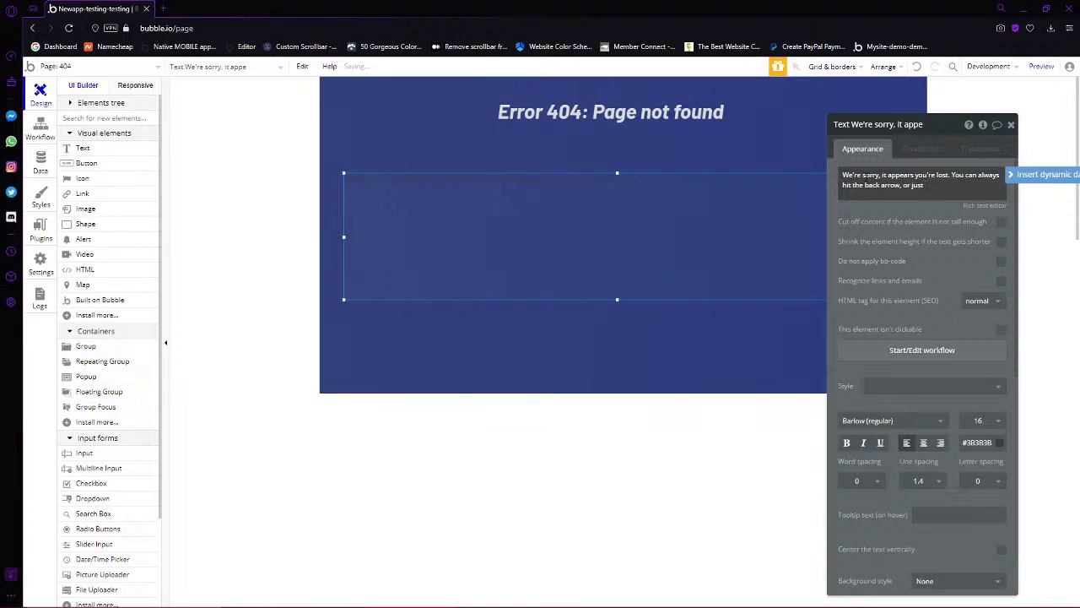
key(BackSpace)
key(BackSpace)
key(BackSpace)
key(BackSpace)
key(BackSpace)
key(BackSpace)
key(BackSpace)
key(BackSpace)
text(to go back. If you think this is an error)
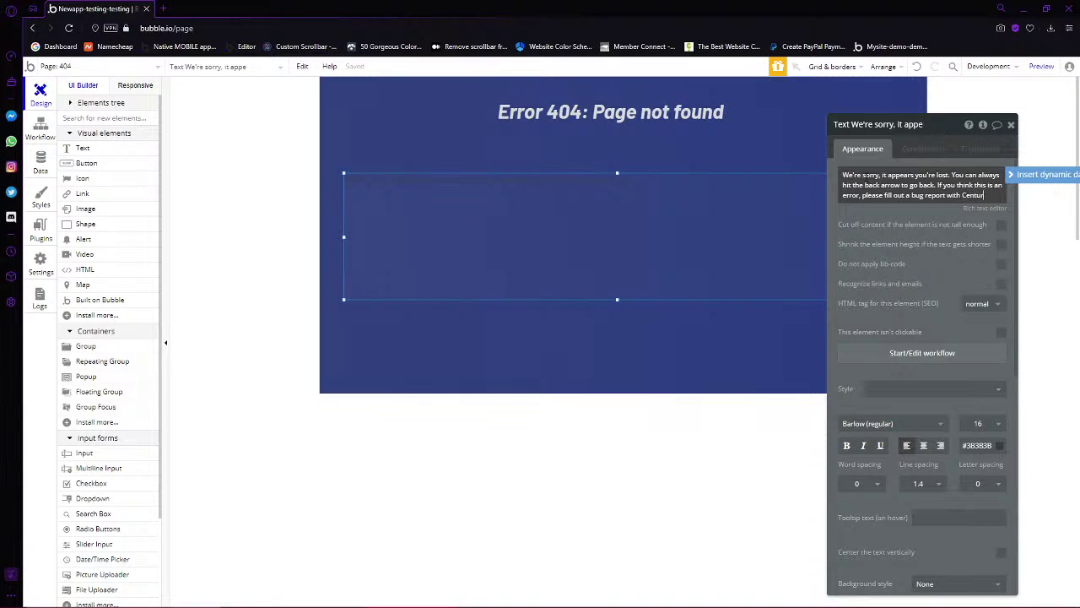
text(eations.)
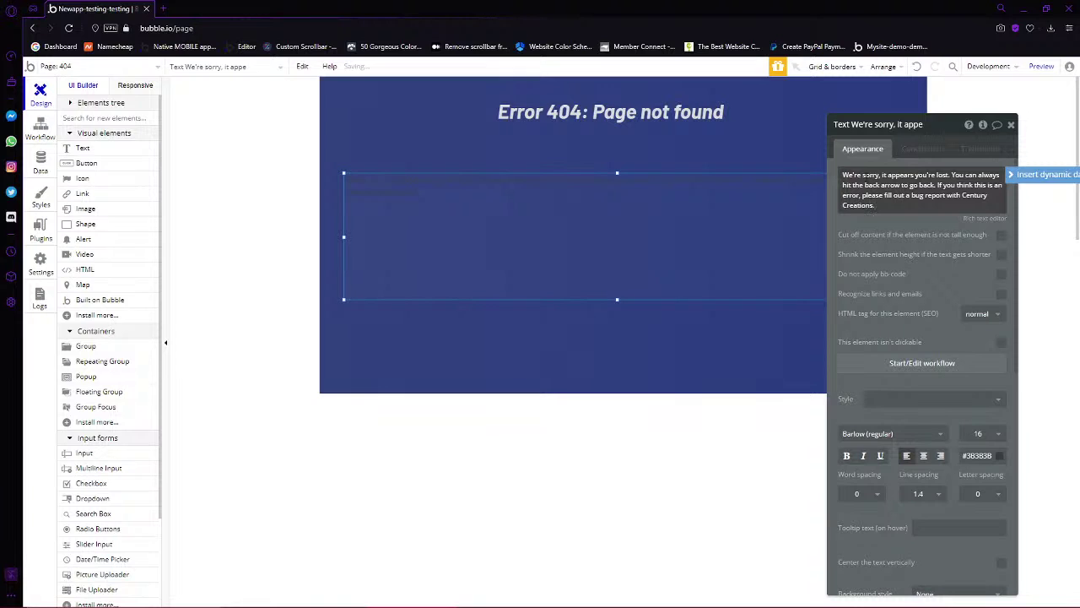
Make the apology text light grey #D1D1D1 at font size 24
click(999, 460)
drag(988, 498, 920, 479)
click(911, 443)
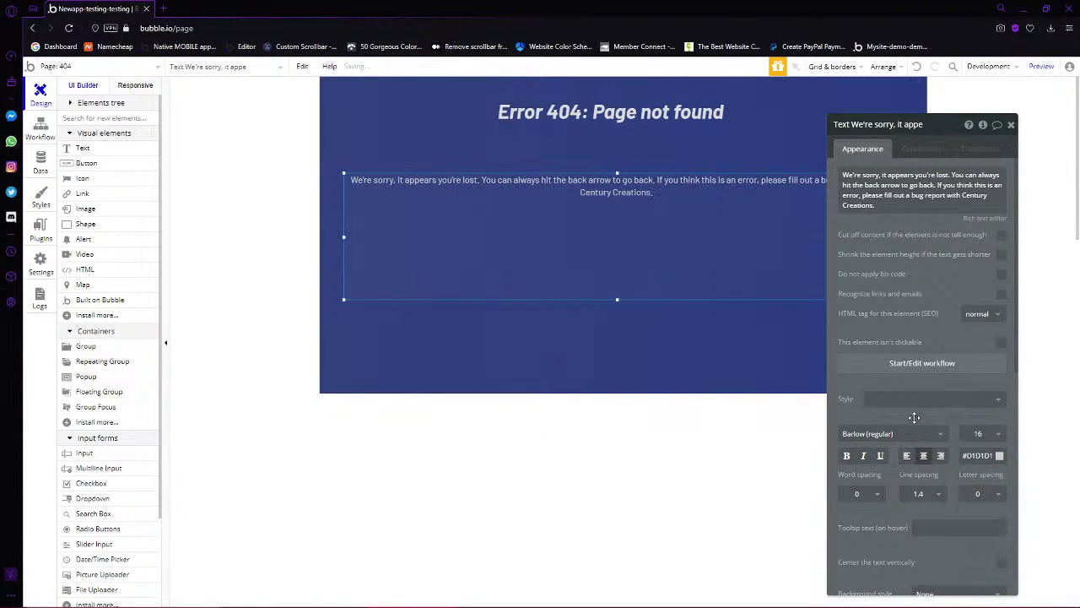
click(967, 436)
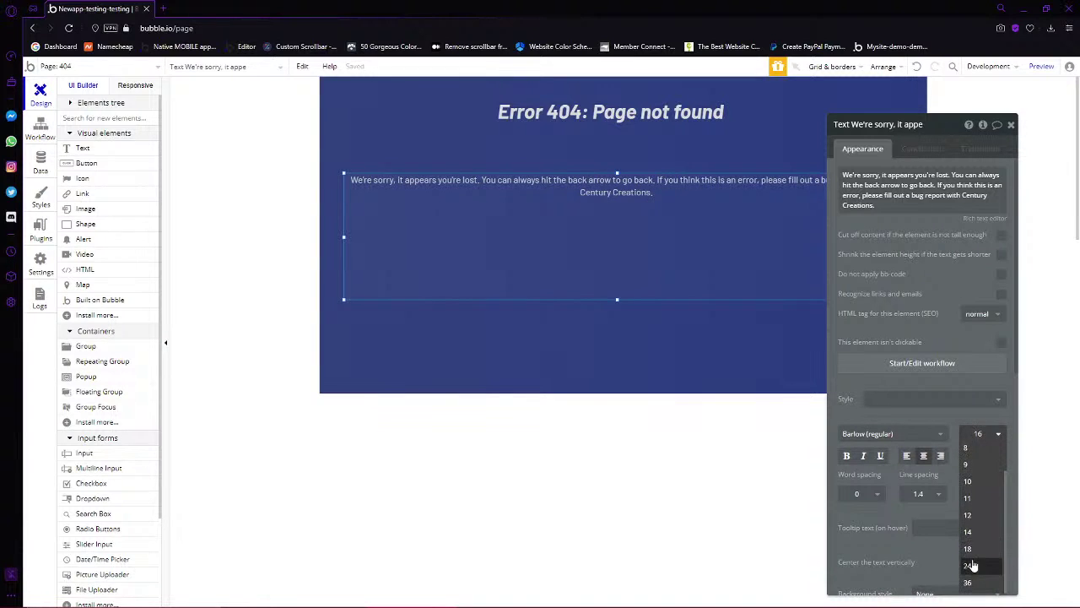
click(971, 565)
Shorten the text box to fit the message and centre it horizontally on the page
drag(617, 299, 617, 226)
right_click(621, 206)
click(670, 506)
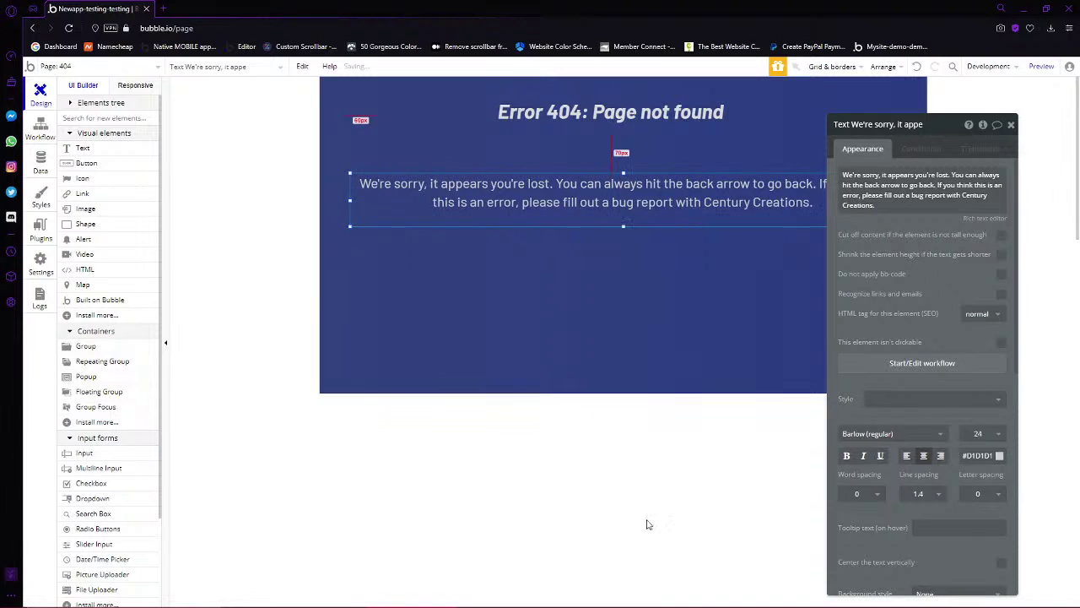
click(637, 532)
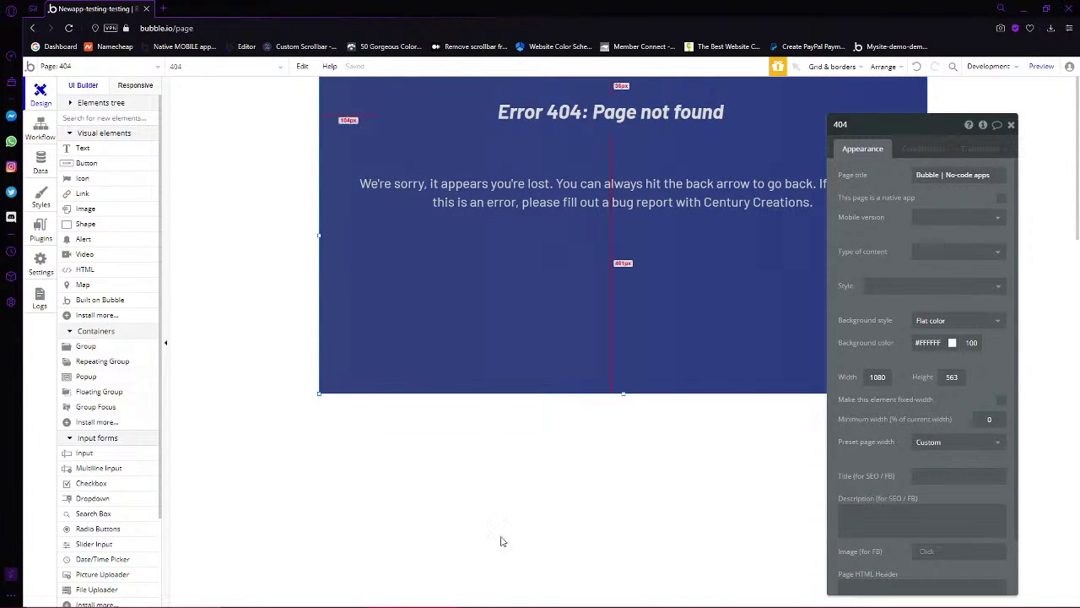
Inspect the main group's background gradient starting colour without changing it
mouse_move(104, 88)
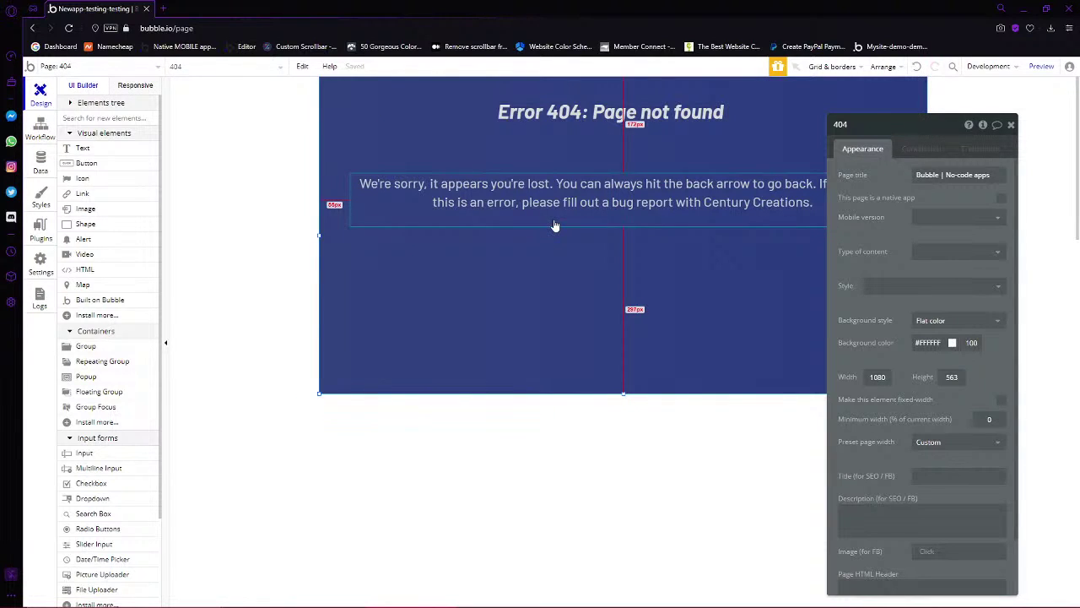
click(414, 314)
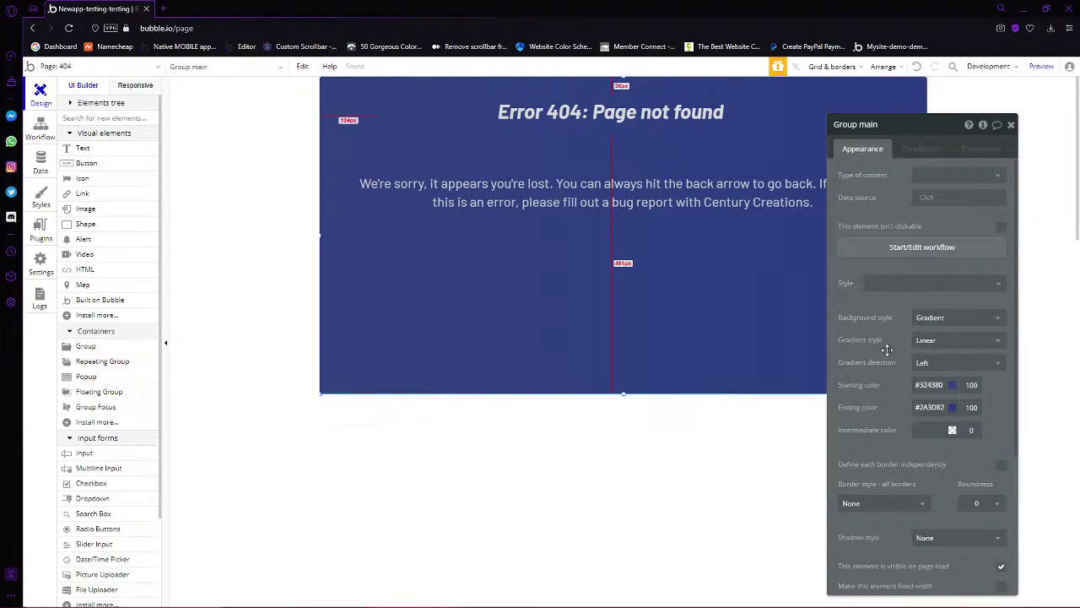
click(954, 385)
click(884, 398)
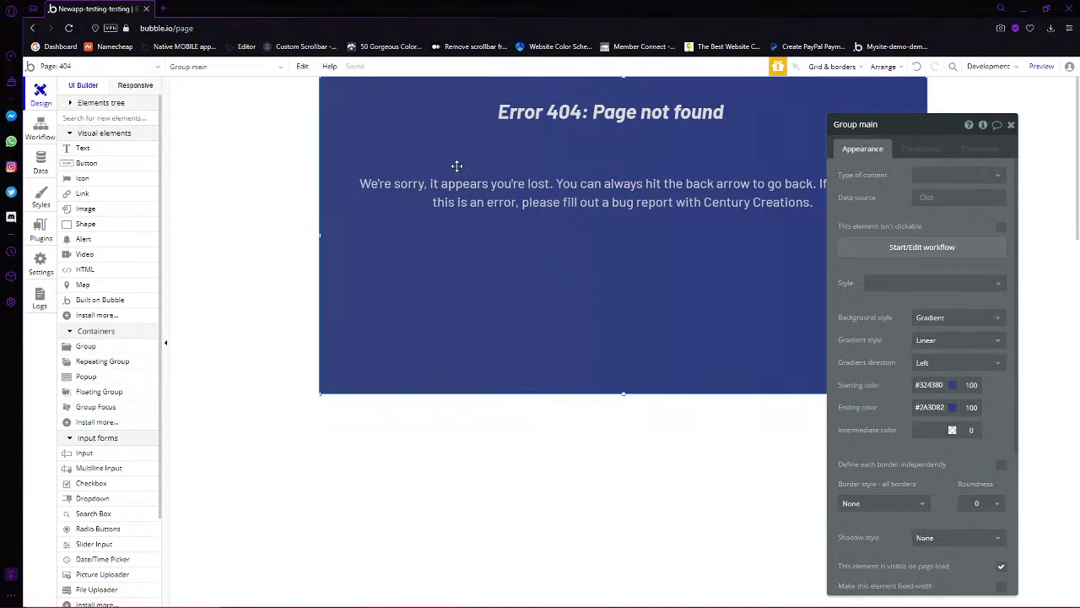
click(92, 67)
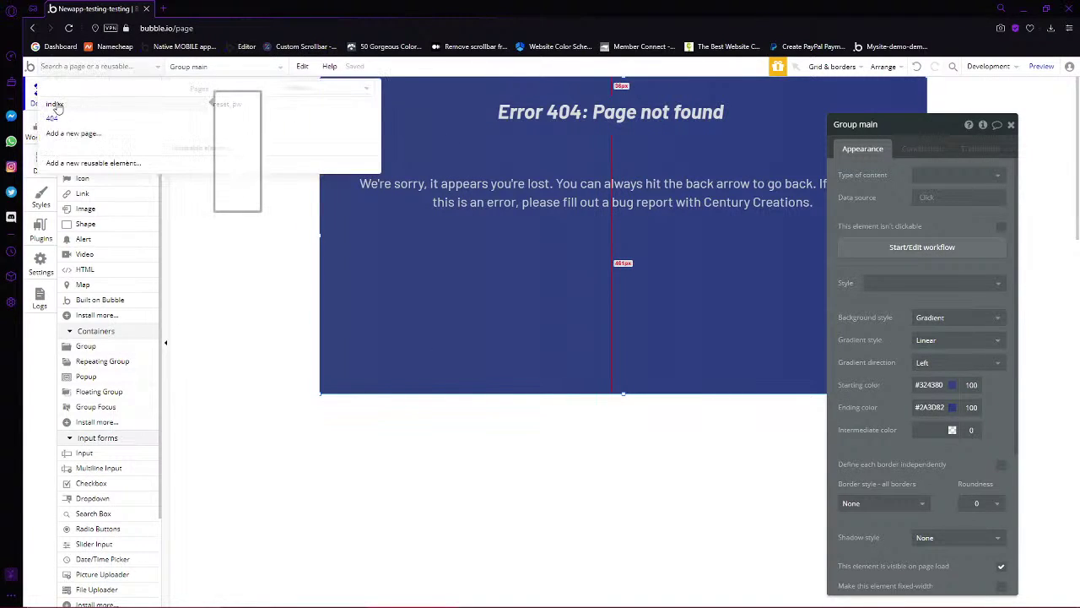
Switch to the index page and set its preset page width to Centered (980)
click(52, 104)
double_click(556, 285)
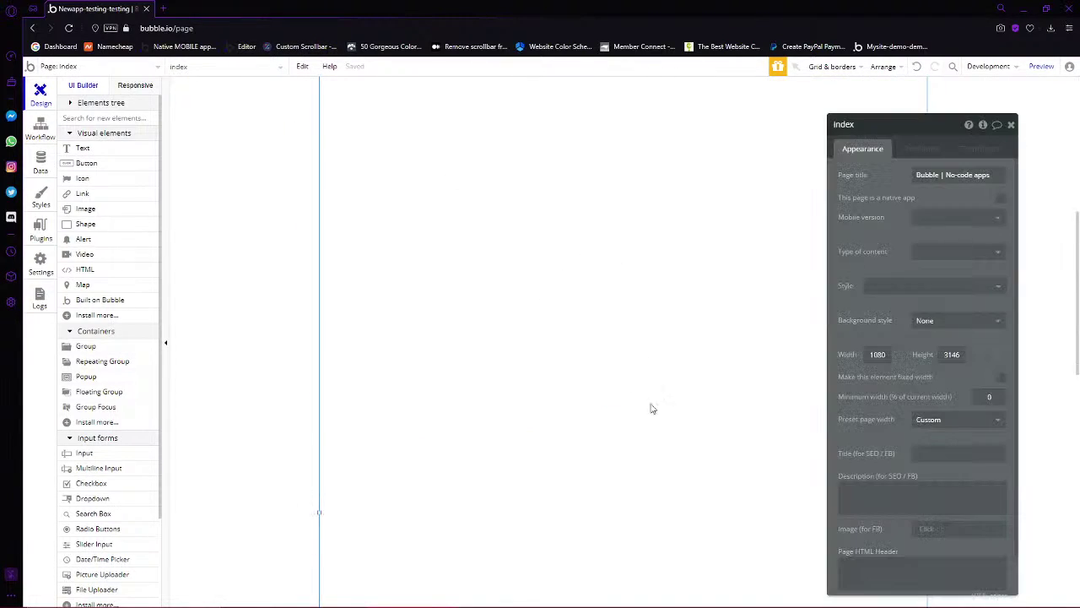
click(937, 419)
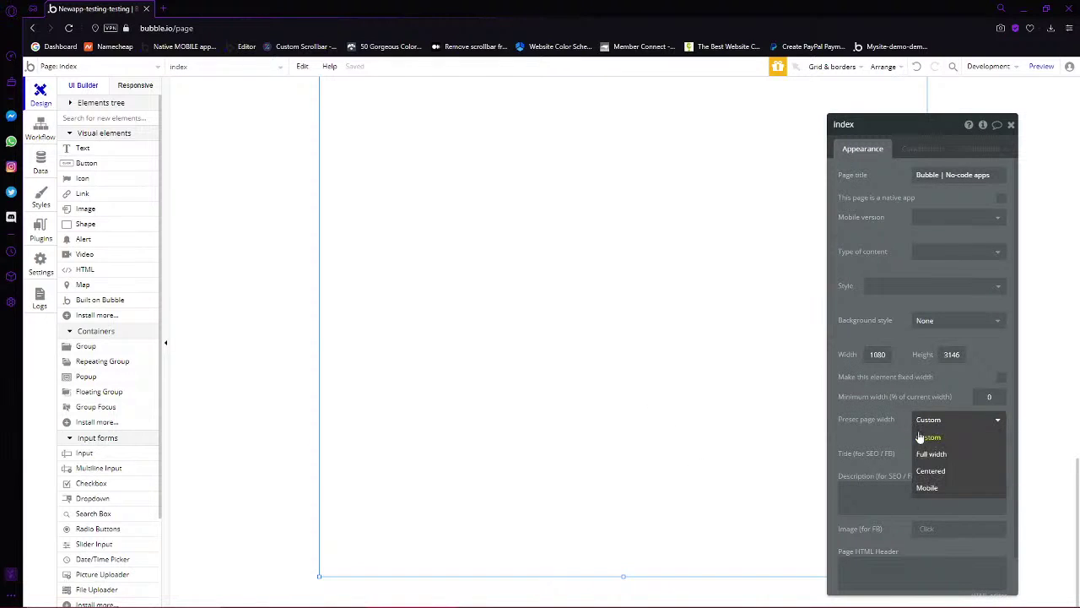
click(928, 470)
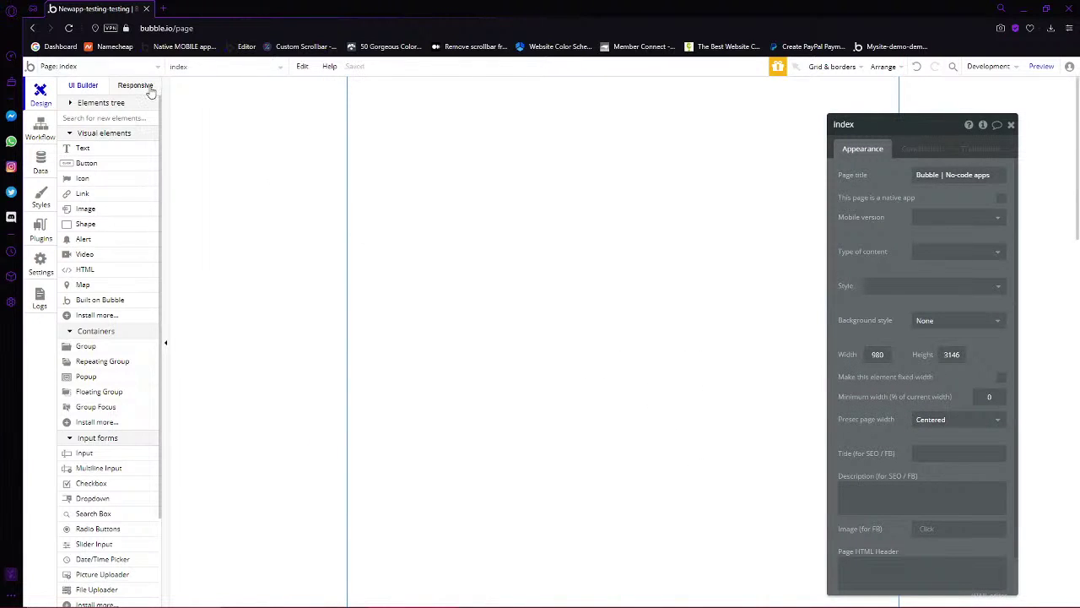
Preview the index page responsively at a wider width, then reopen its page settings
click(145, 88)
drag(731, 80, 1071, 150)
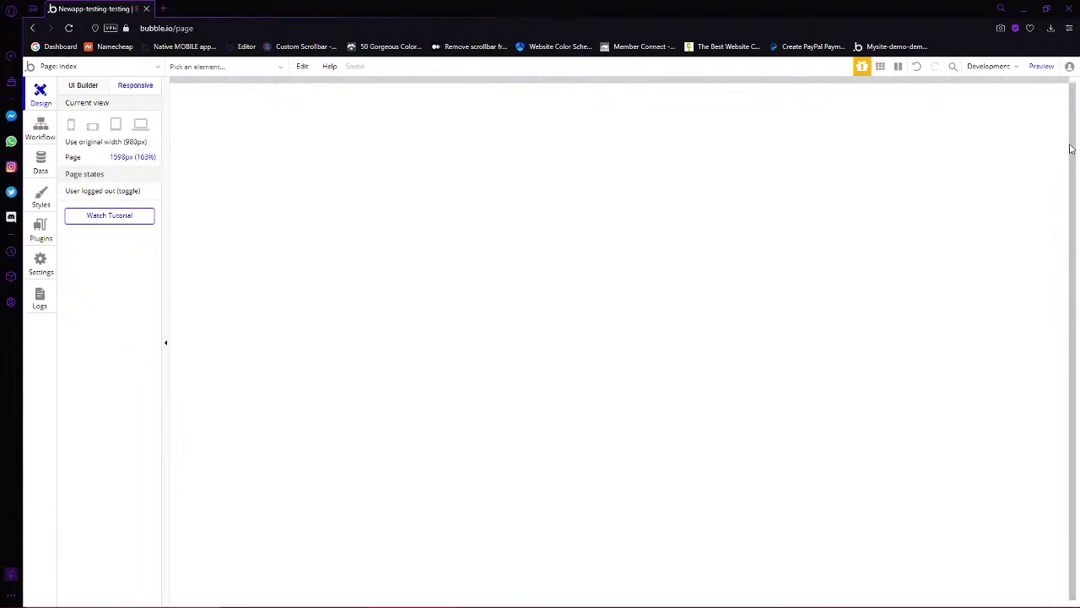
click(87, 88)
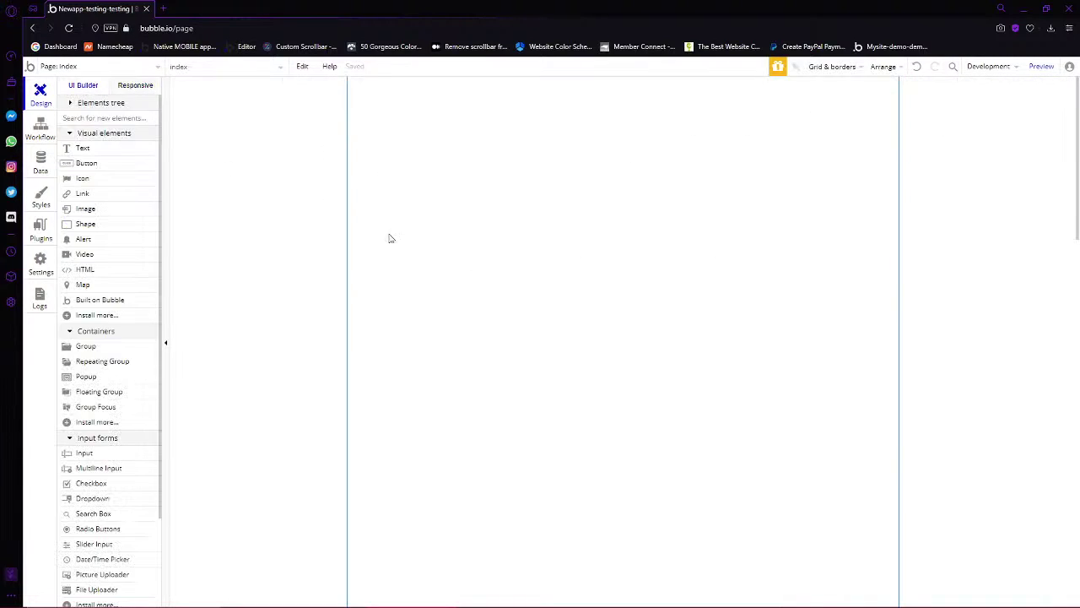
double_click(640, 264)
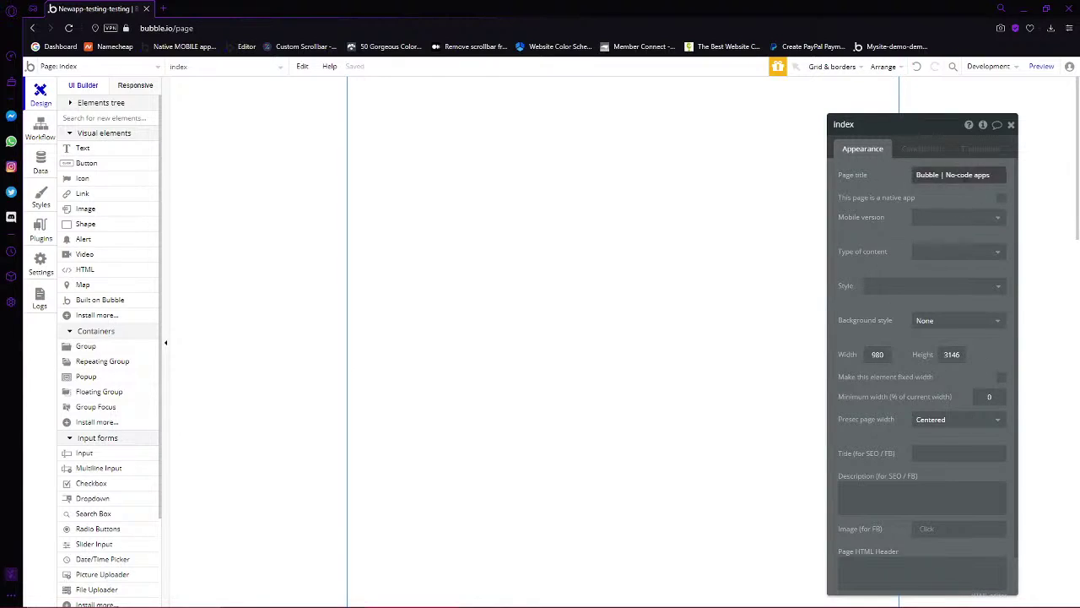
click(949, 177)
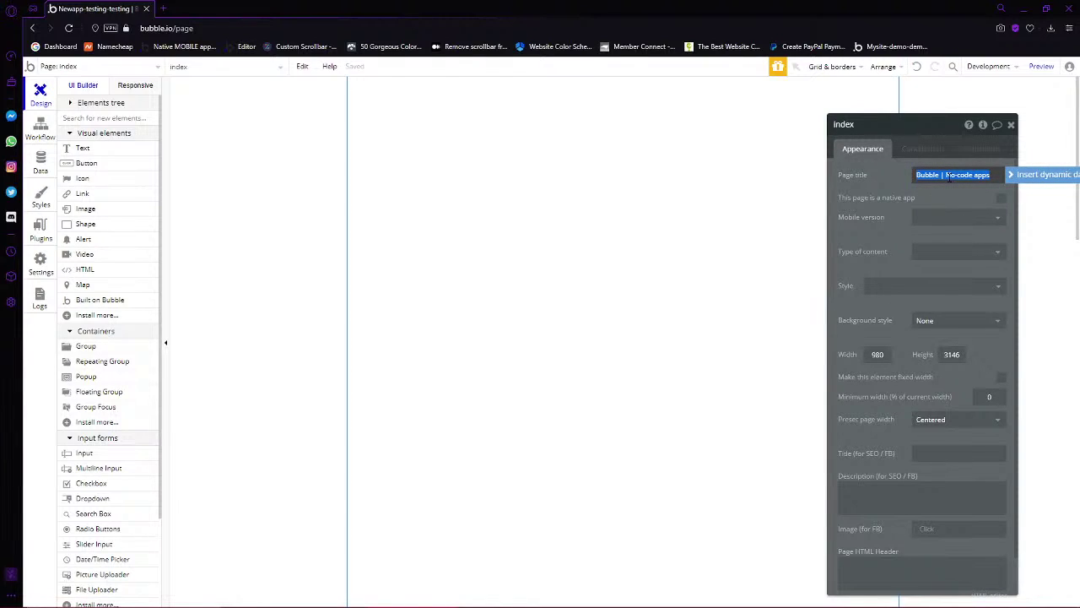
Create a new data type named Community in the Data tab
click(42, 165)
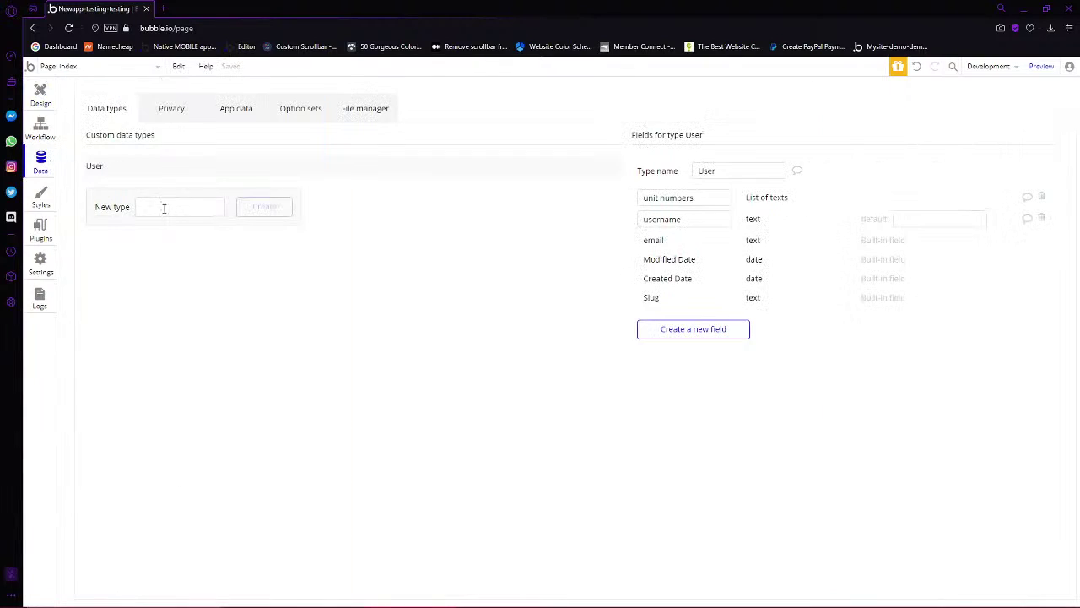
click(179, 210)
text(Community)
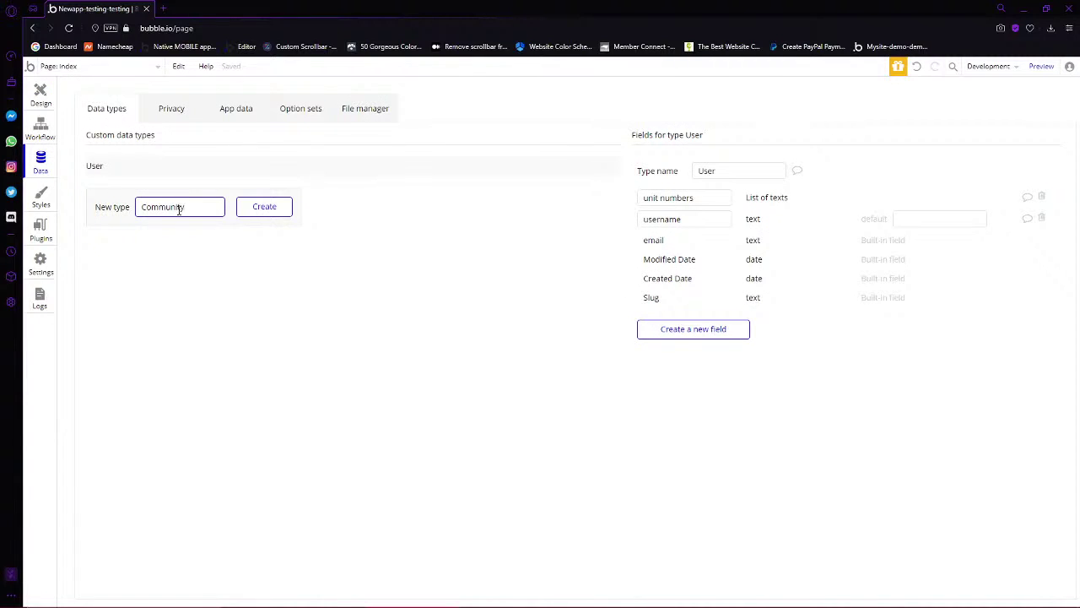
click(256, 211)
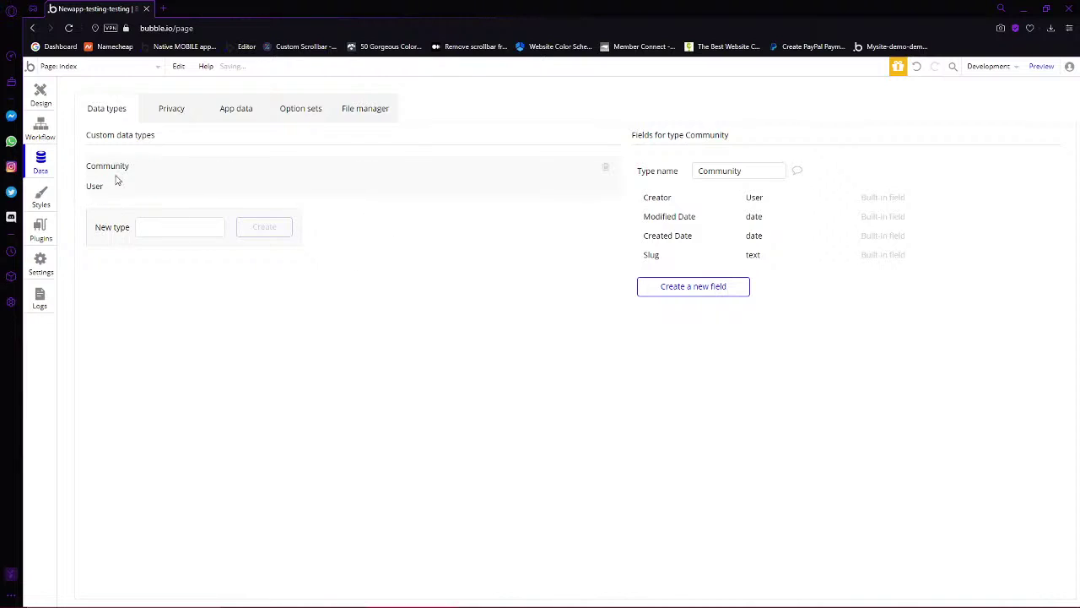
Add a text field called name to Community
click(717, 288)
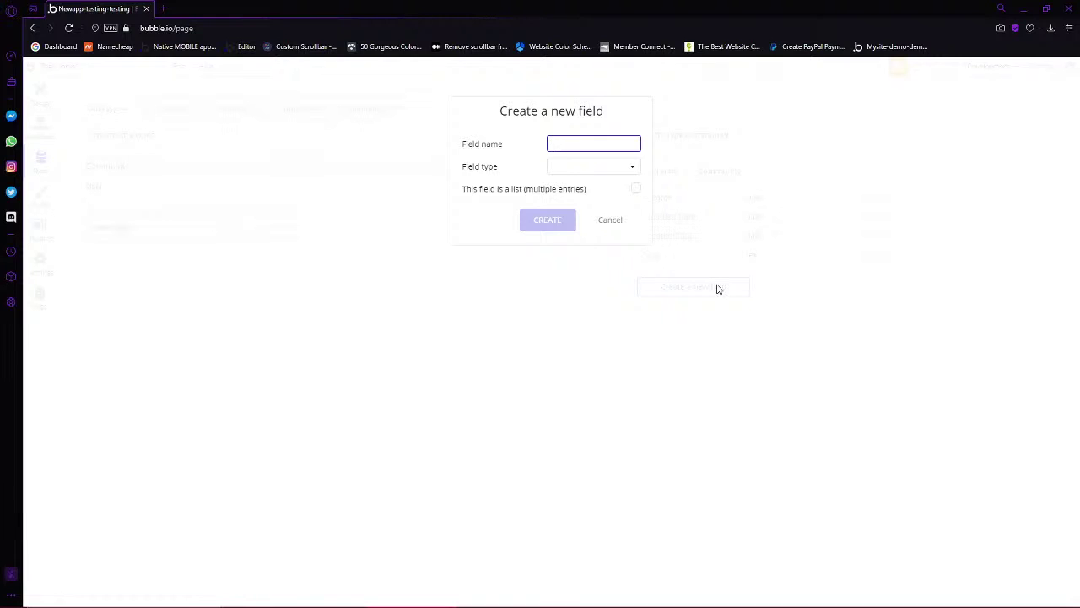
click(593, 167)
click(562, 184)
click(547, 219)
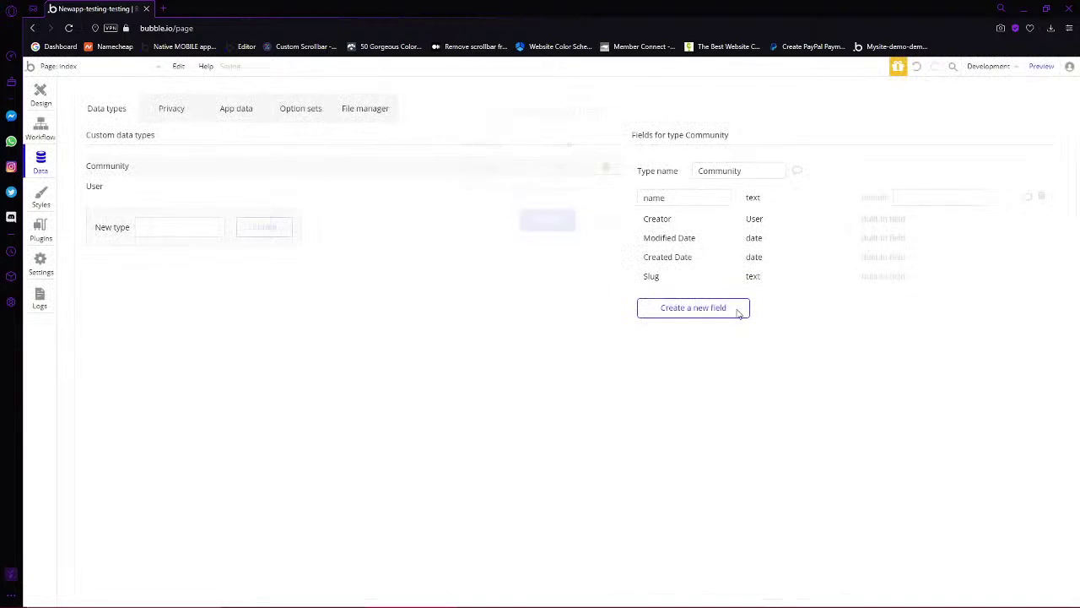
Add a logo image field and an Abrev text field to Community
click(707, 303)
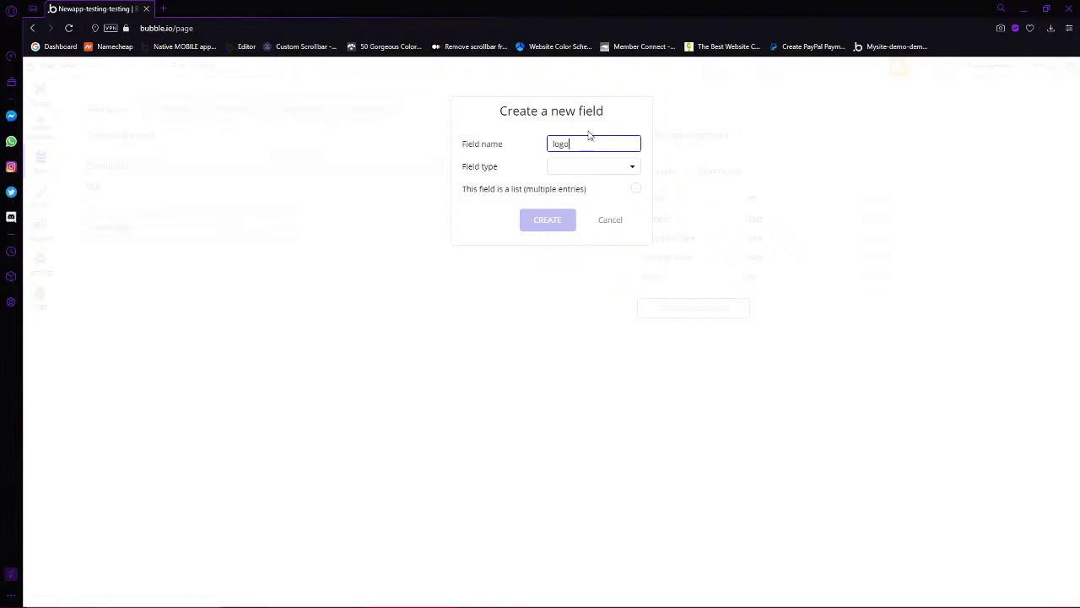
click(578, 167)
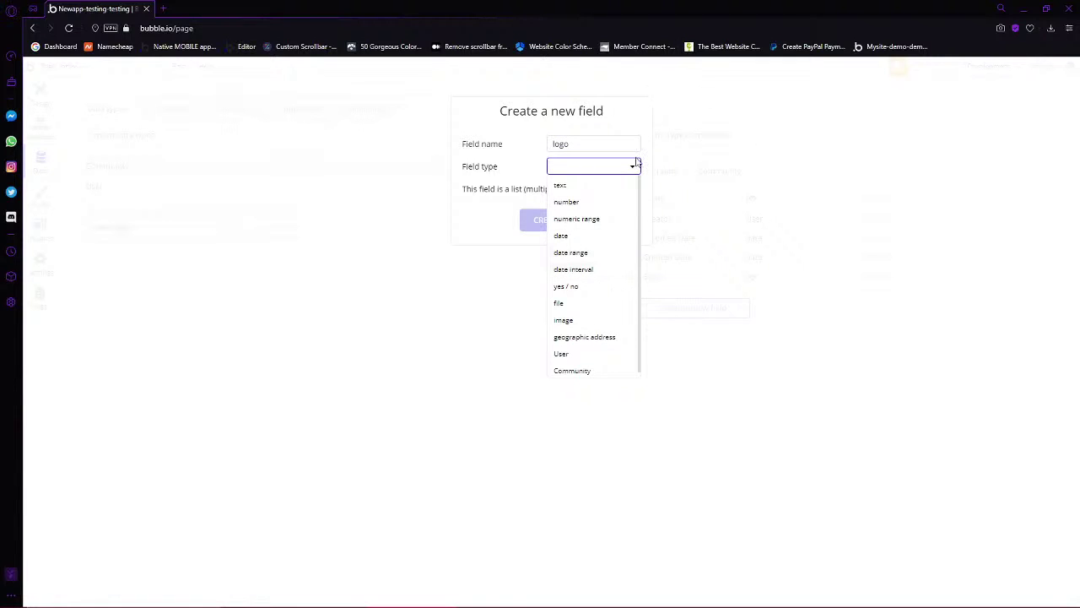
scroll(597, 363, down, 1)
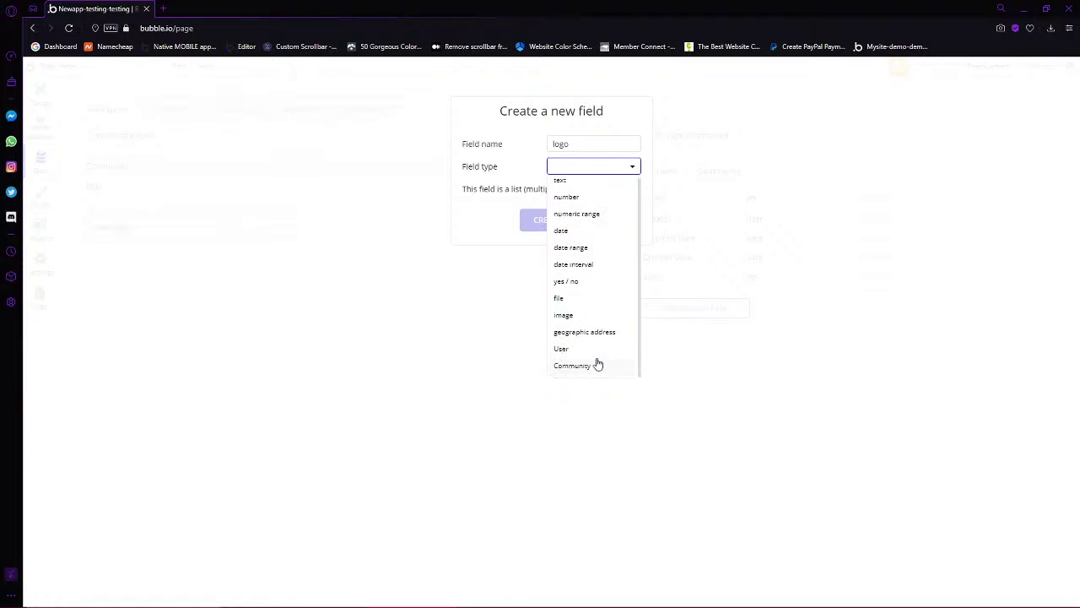
click(563, 314)
click(550, 221)
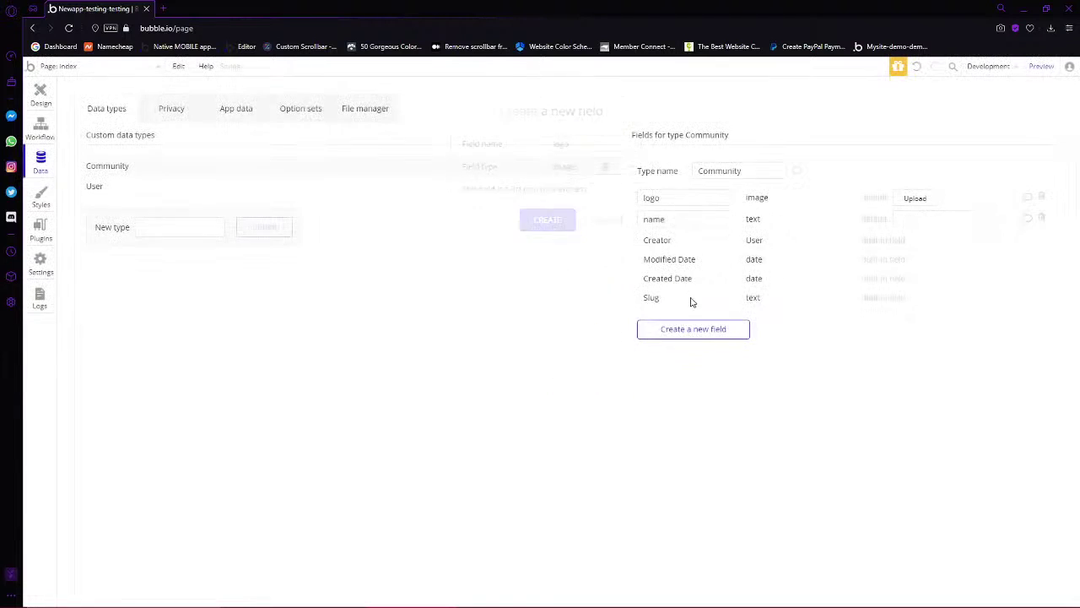
click(680, 332)
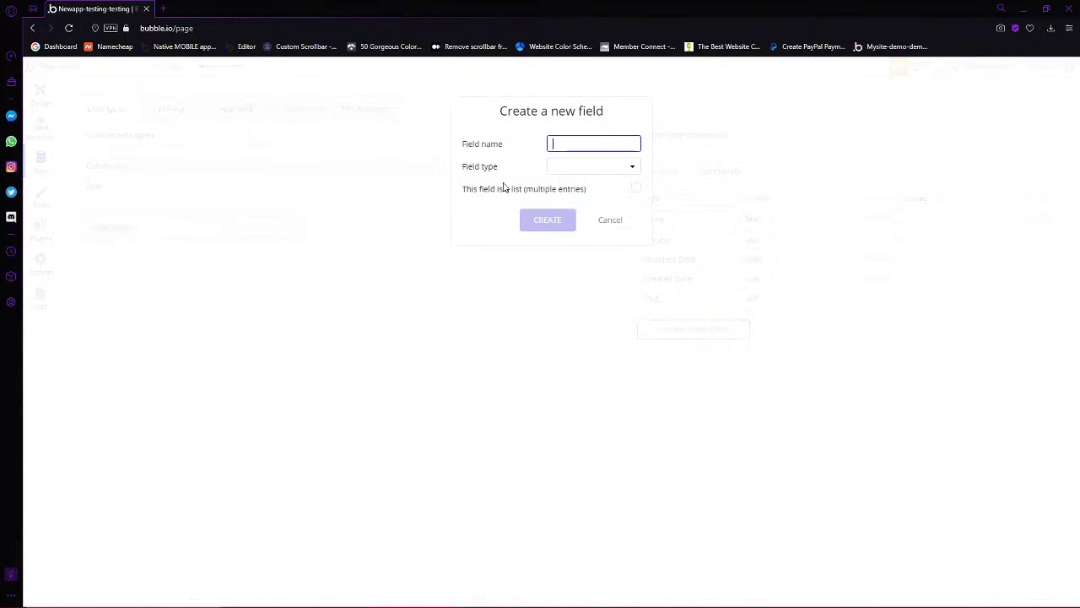
click(594, 169)
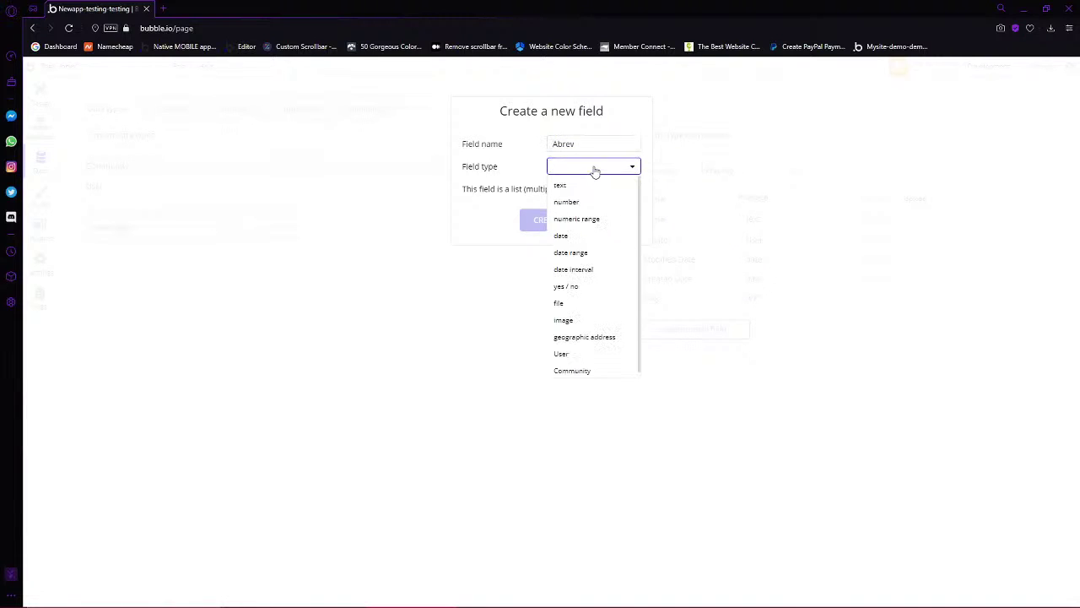
click(560, 186)
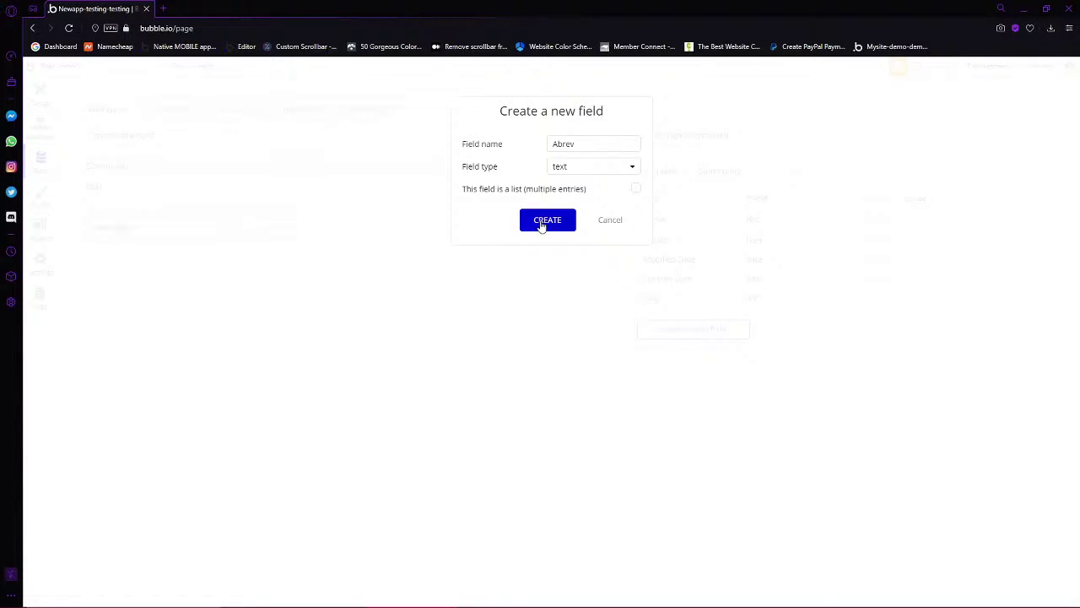
click(541, 223)
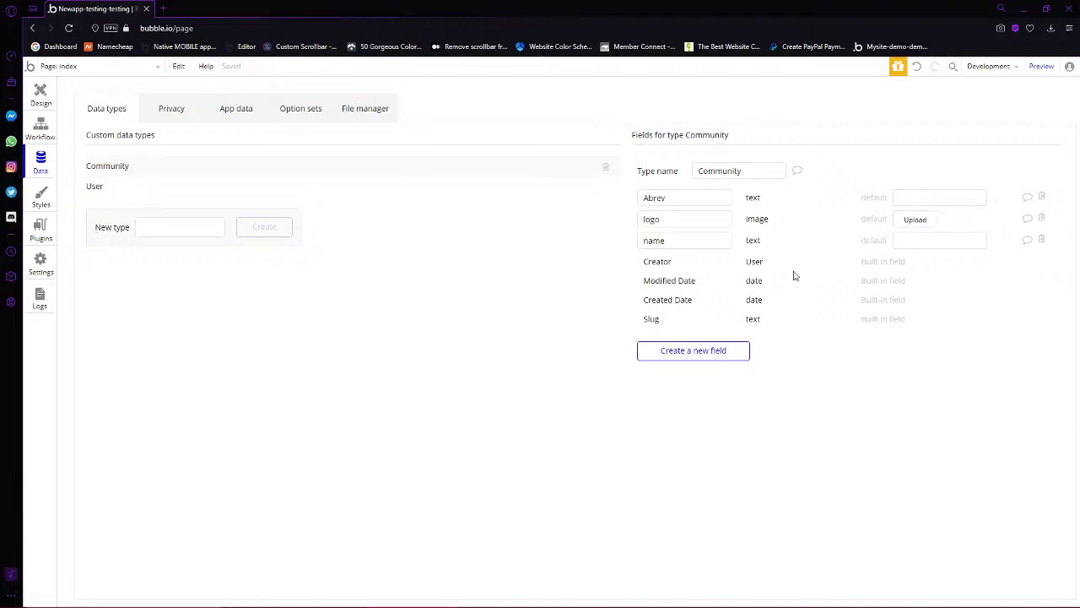
Review the User type's fields, selecting the username and unit numbers names without changing them
click(97, 190)
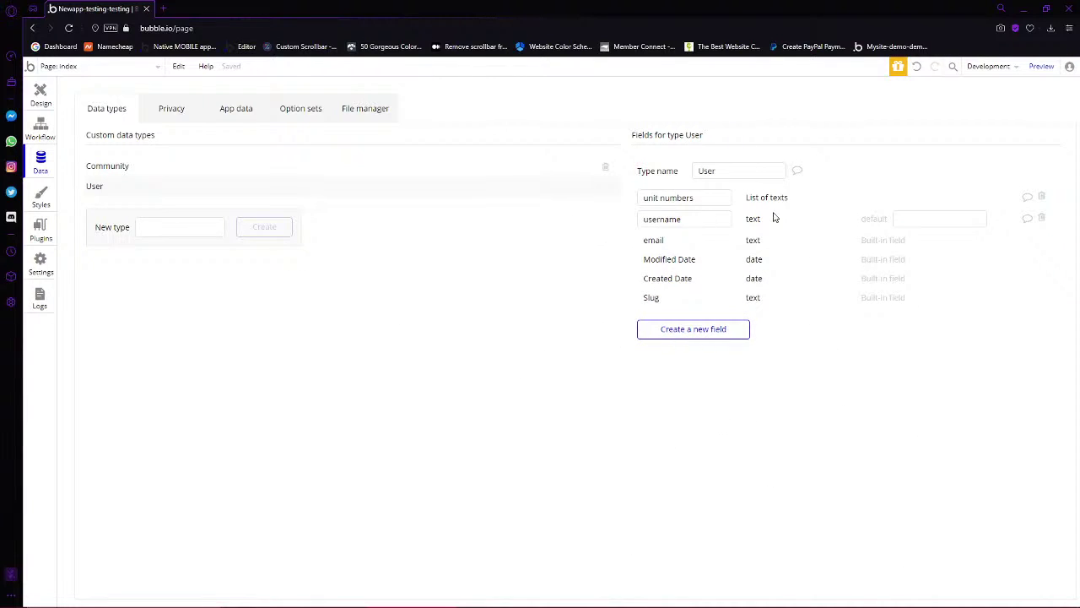
double_click(662, 218)
click(752, 258)
click(694, 220)
click(808, 301)
click(713, 200)
click(847, 331)
double_click(693, 219)
click(657, 259)
drag(654, 198, 773, 203)
click(748, 216)
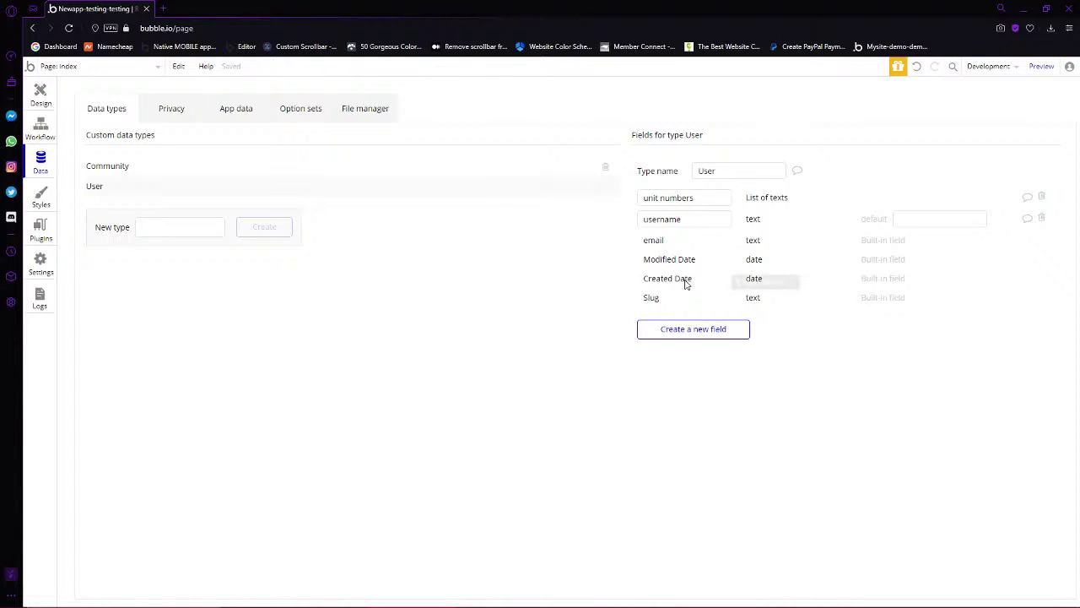
triple_click(718, 202)
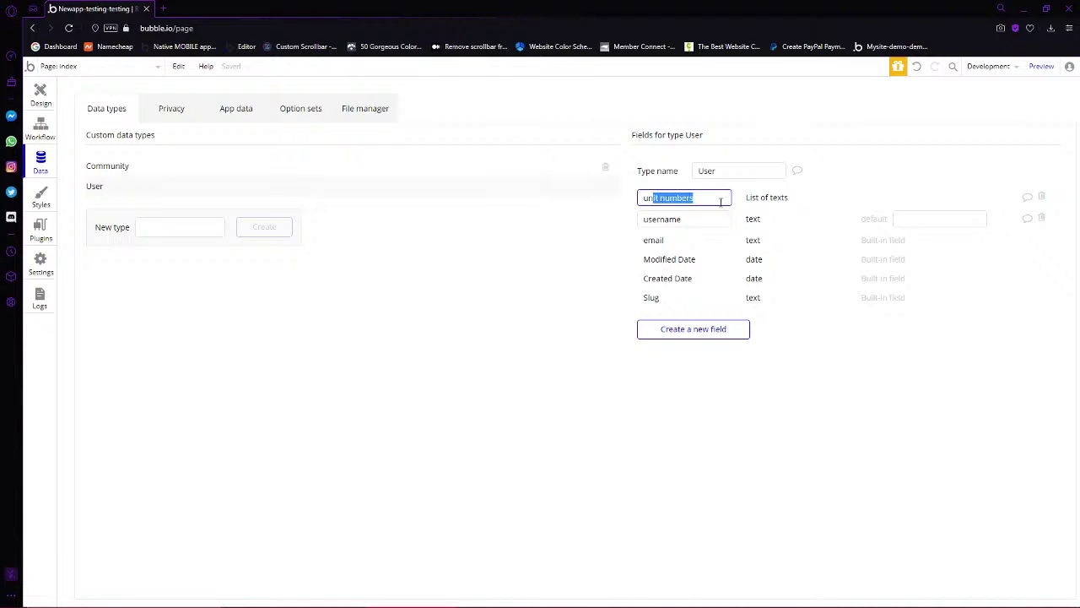
click(784, 208)
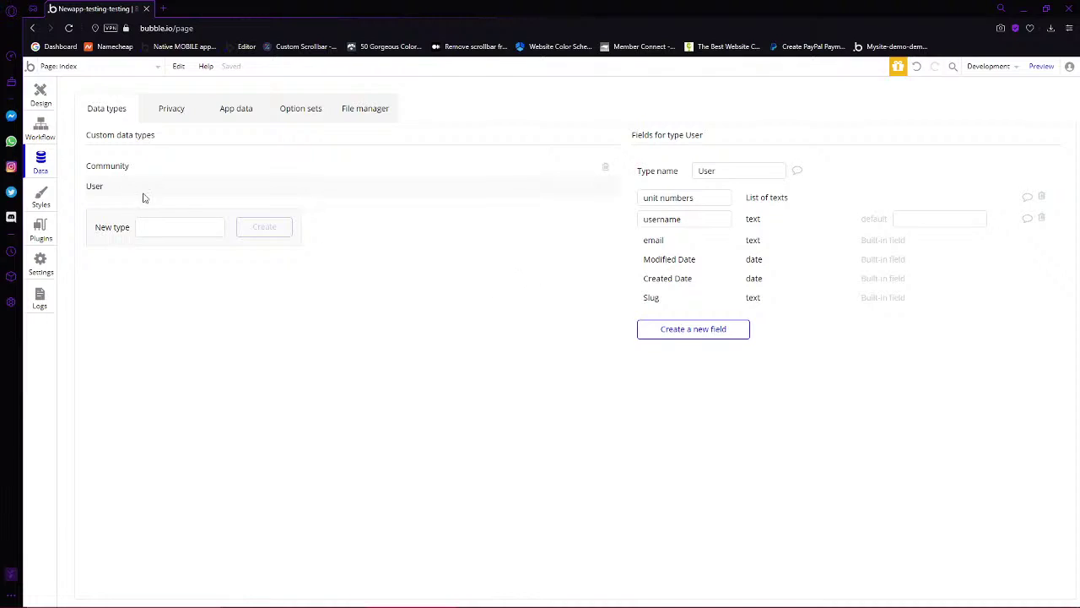
Check the Community type's Abrev, logo and name fields, then return to designing the index page
click(99, 167)
click(97, 185)
click(99, 167)
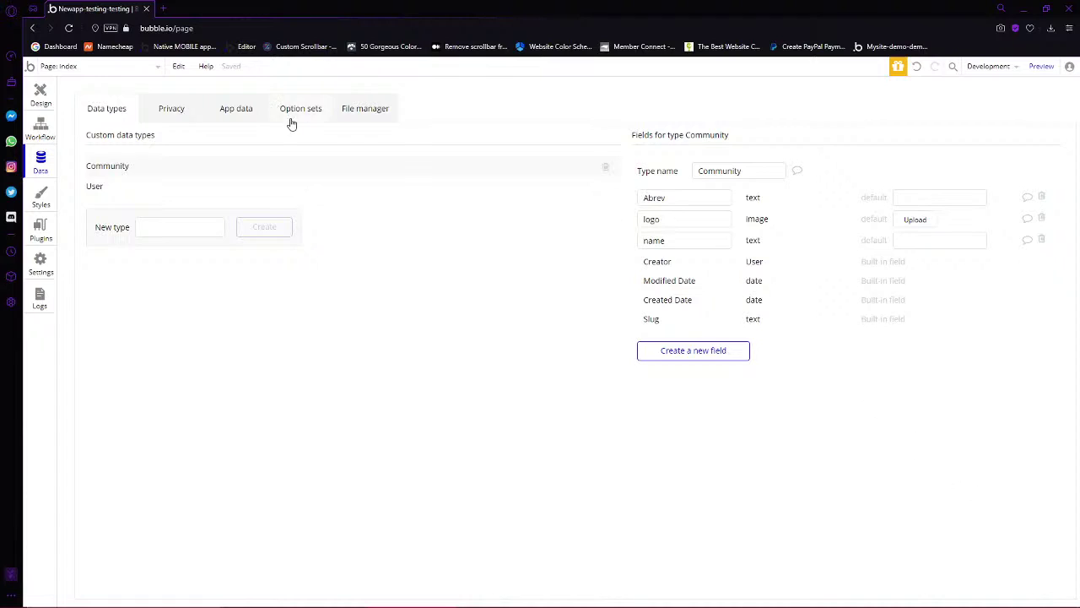
click(41, 93)
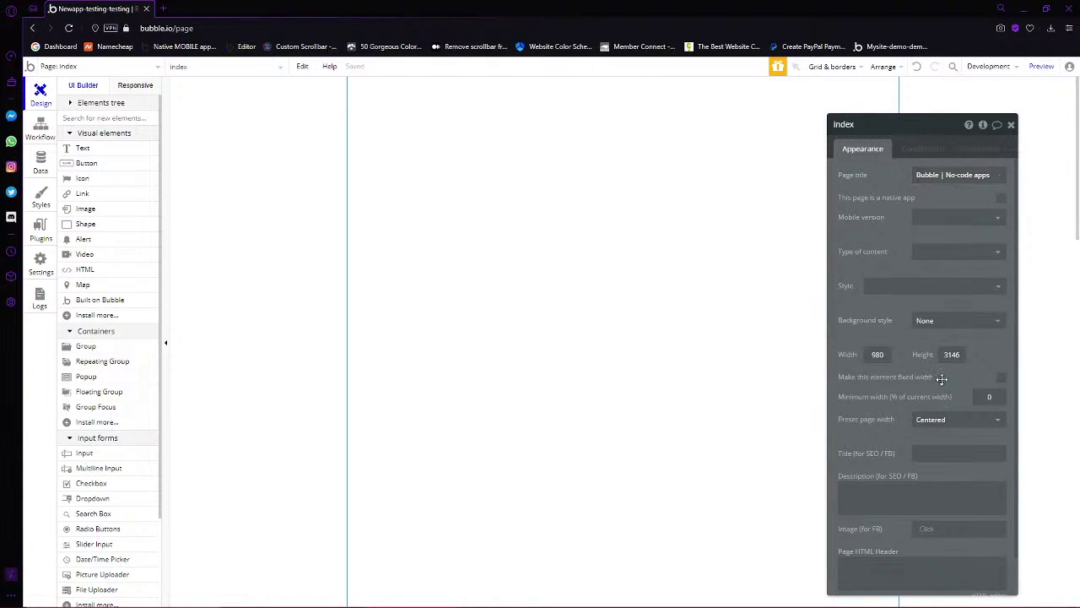
Make the page title dynamic: Search for Community, first item's Abrev
click(987, 177)
click(1010, 179)
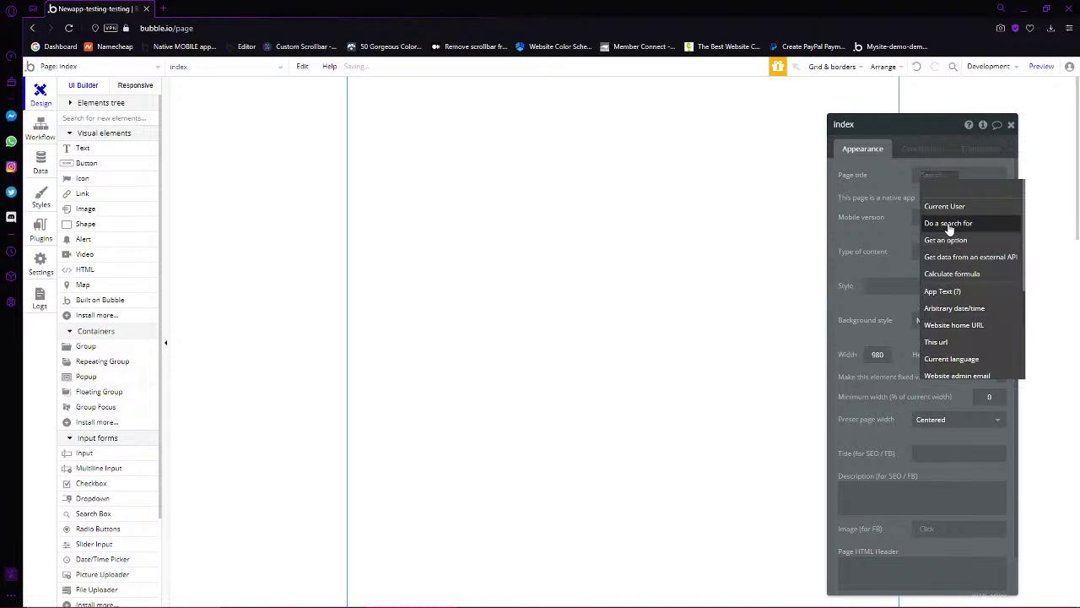
click(941, 224)
click(762, 151)
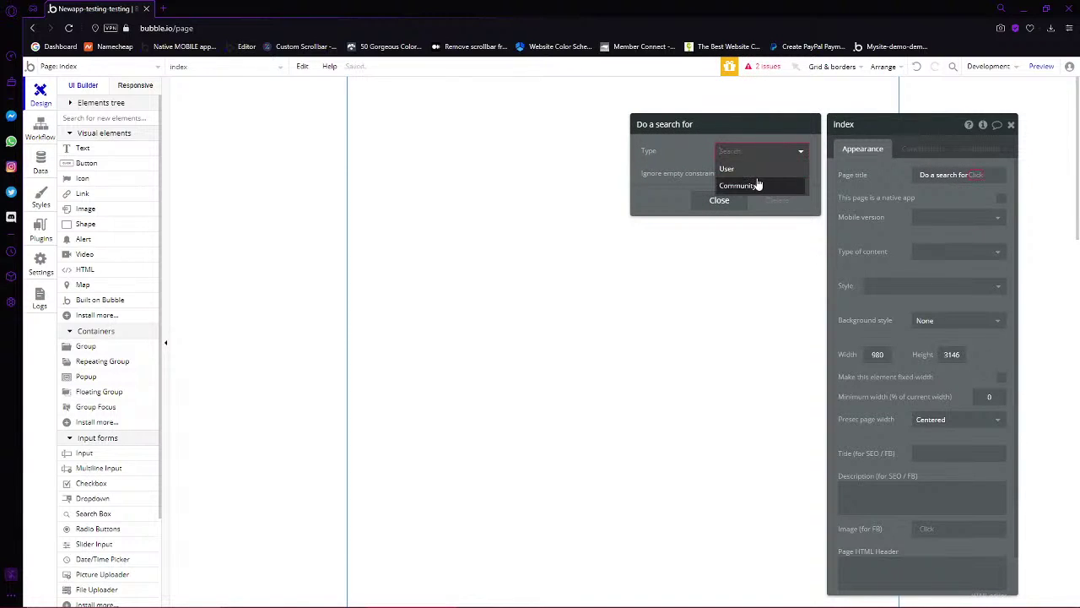
click(757, 181)
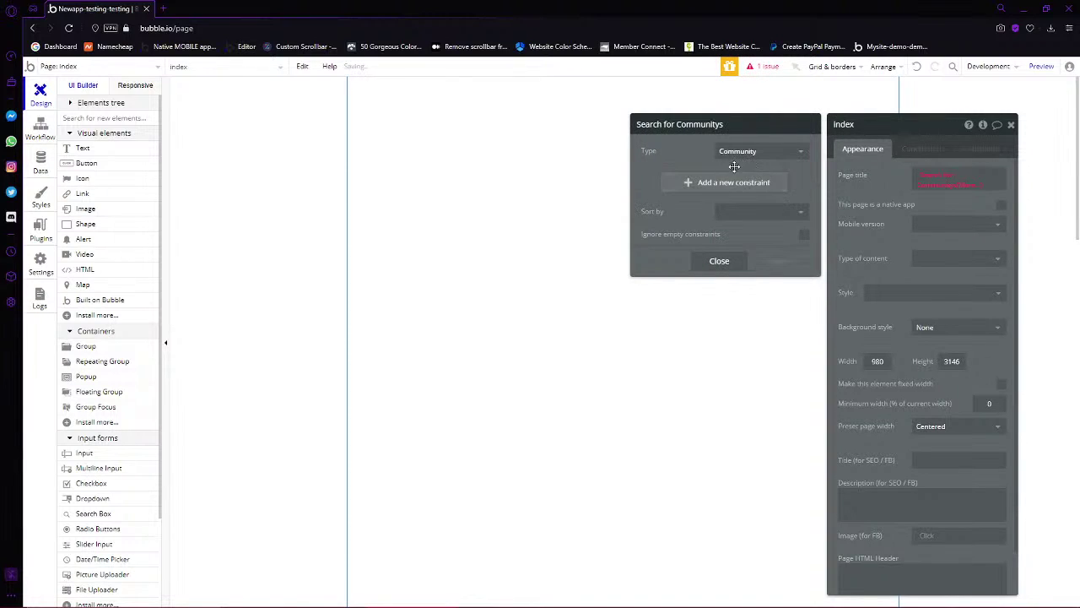
click(967, 186)
click(962, 250)
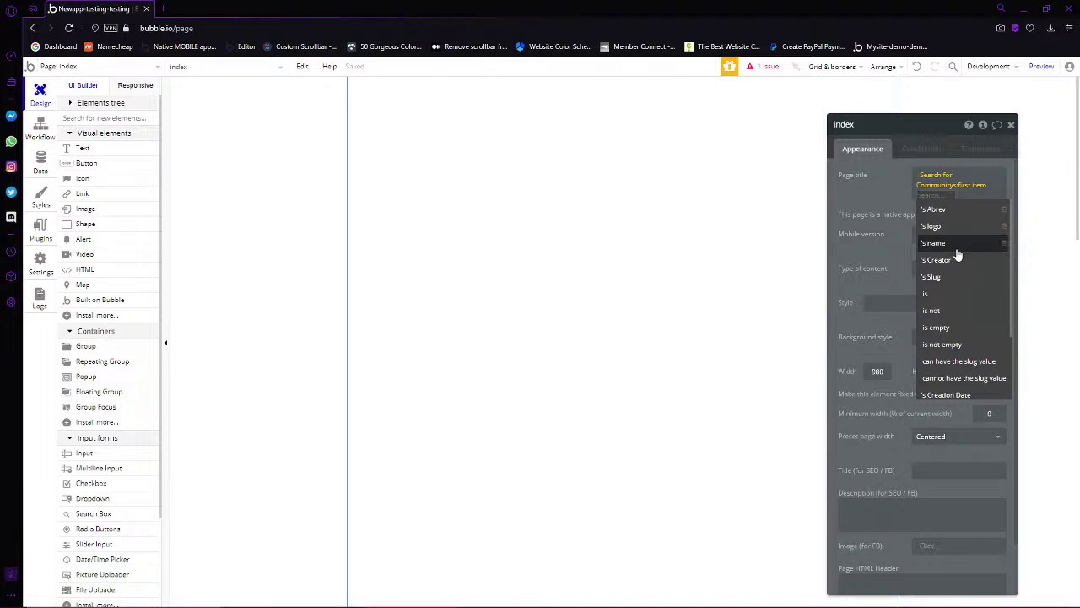
click(952, 208)
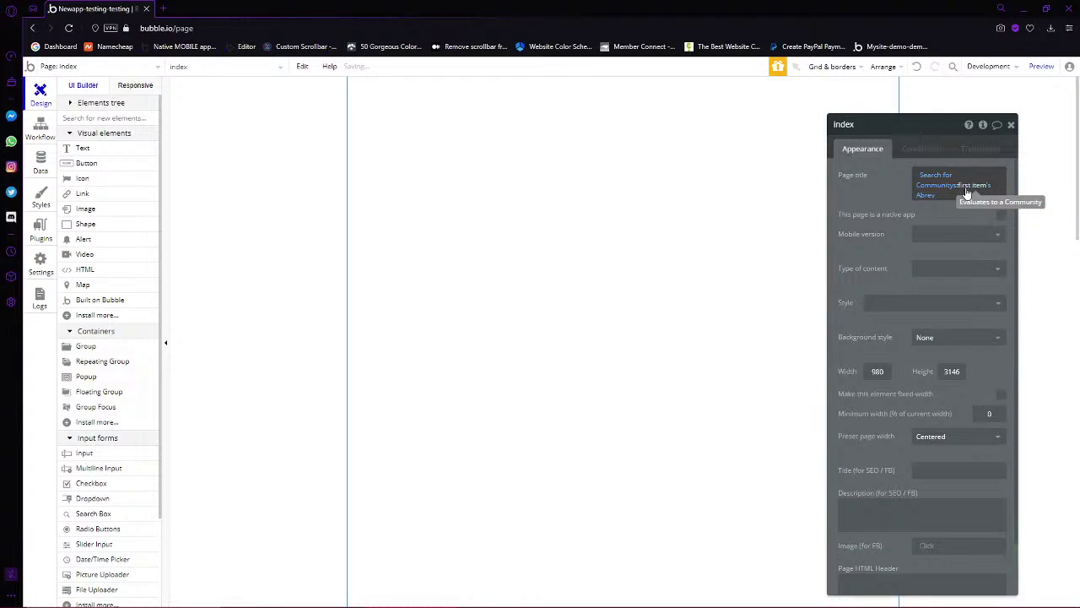
Append ' | Home' after the Abrev in the title and bring back the index page's properties
click(926, 196)
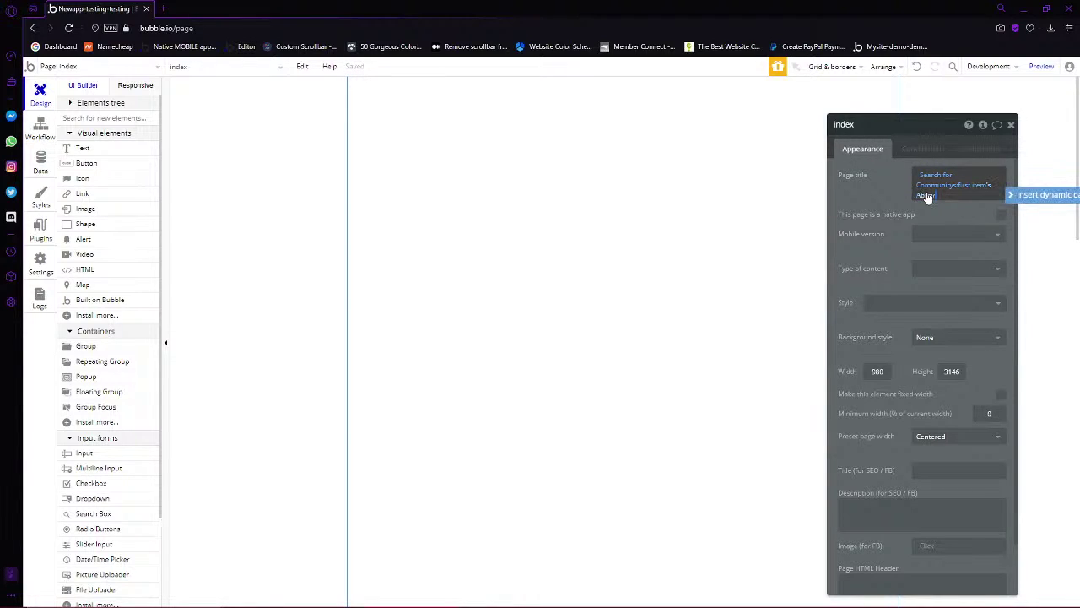
click(948, 192)
click(554, 233)
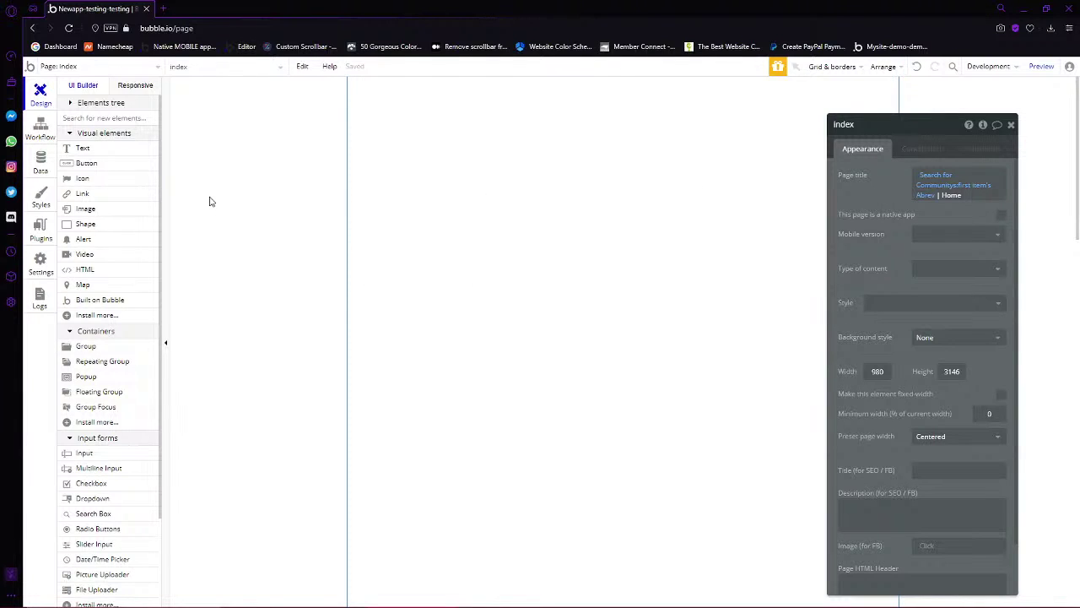
click(95, 67)
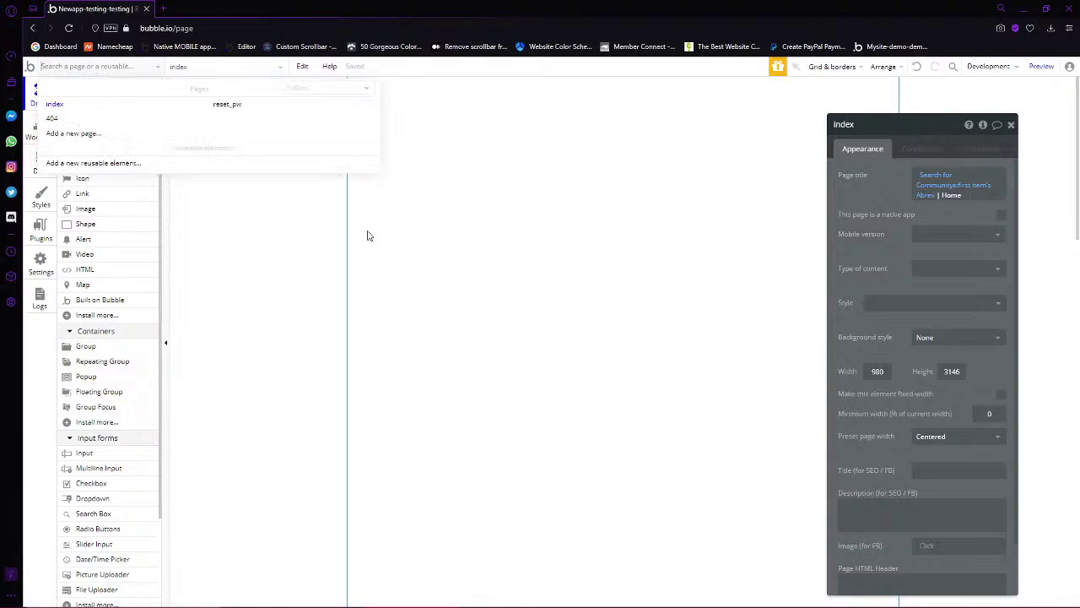
click(509, 257)
double_click(464, 302)
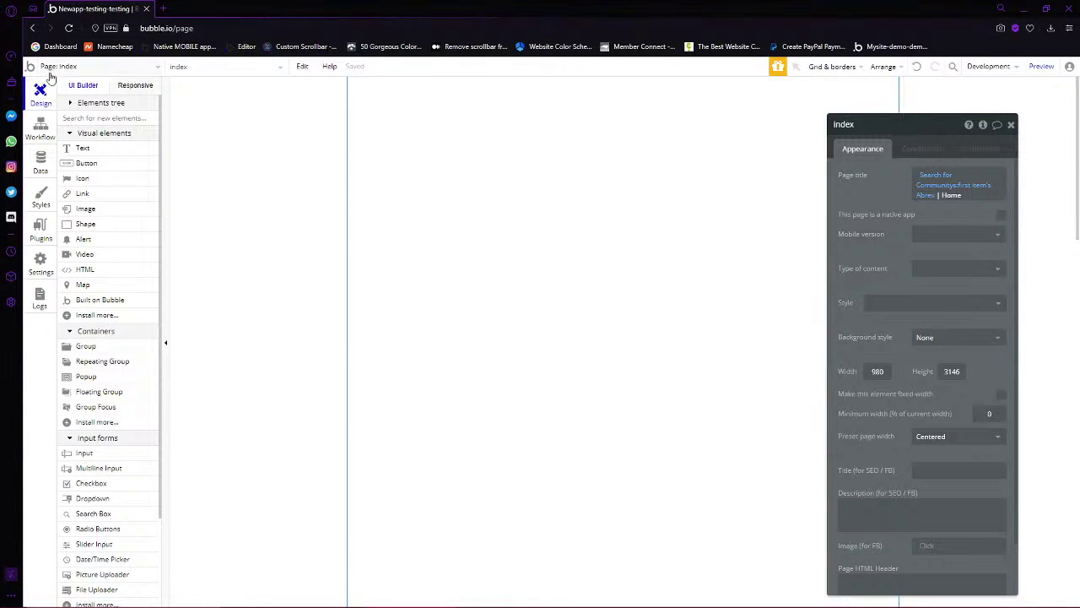
Open the Simple-rp-application-site app's editor in a new tab for reference, then return to the Newapp-testing tab
right_click(30, 69)
click(38, 79)
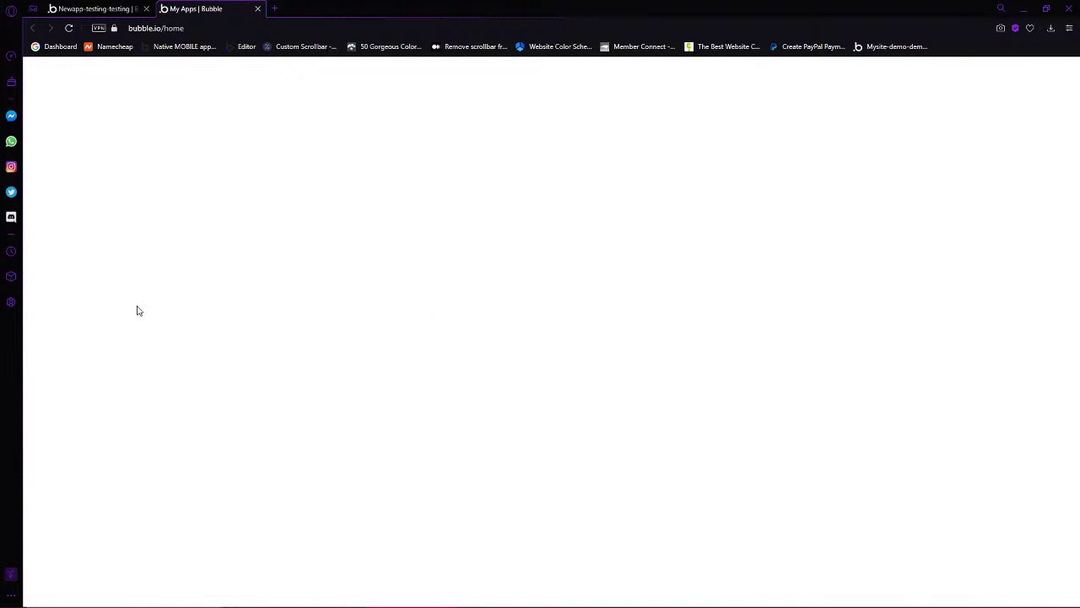
scroll(555, 448, down, 5)
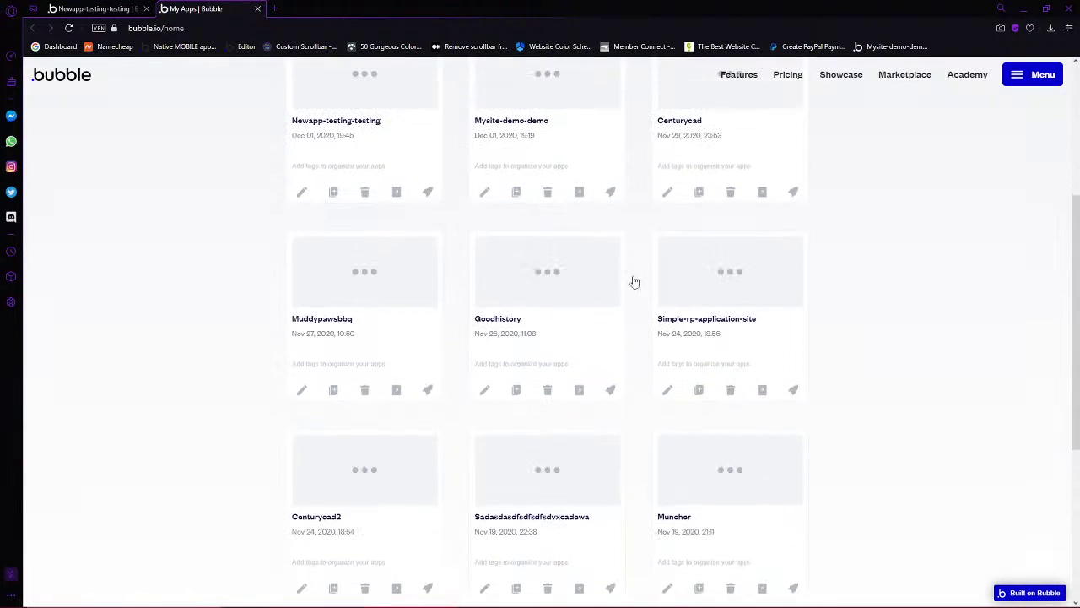
scroll(632, 444, up, 1)
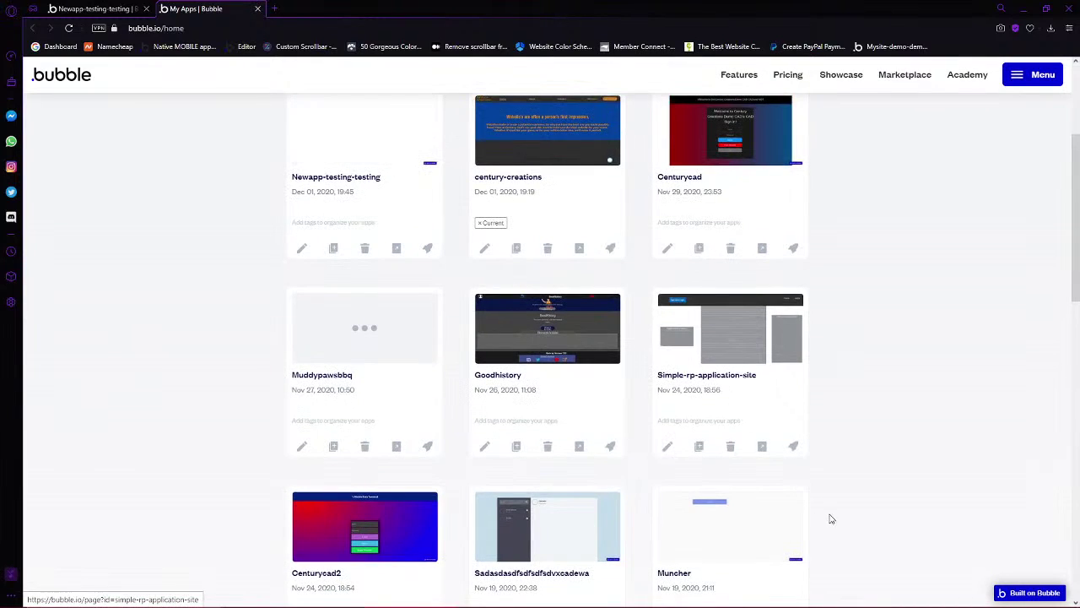
click(700, 439)
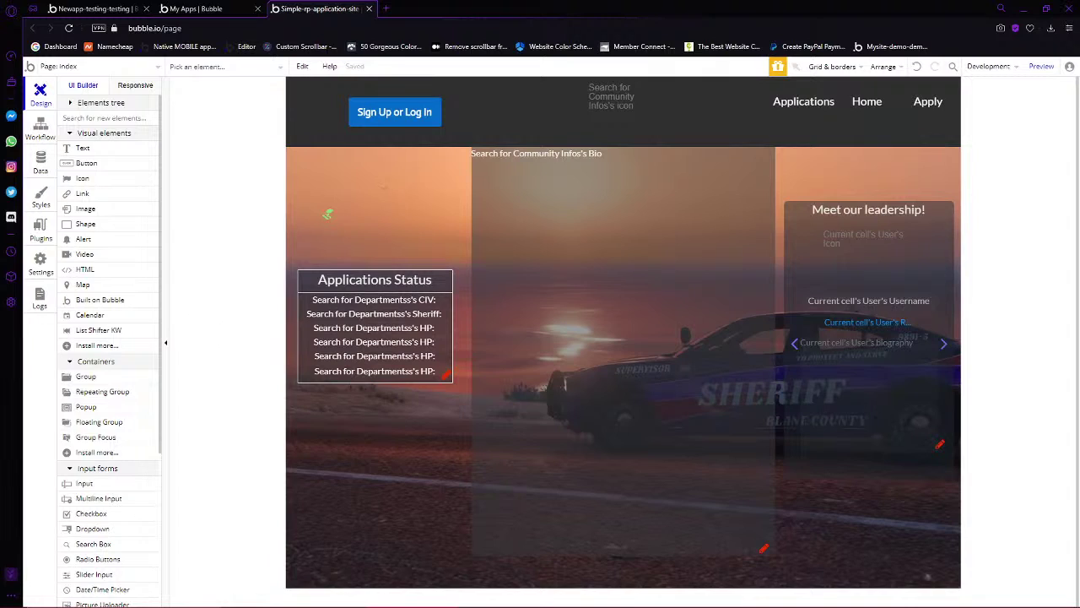
mouse_move(667, 596)
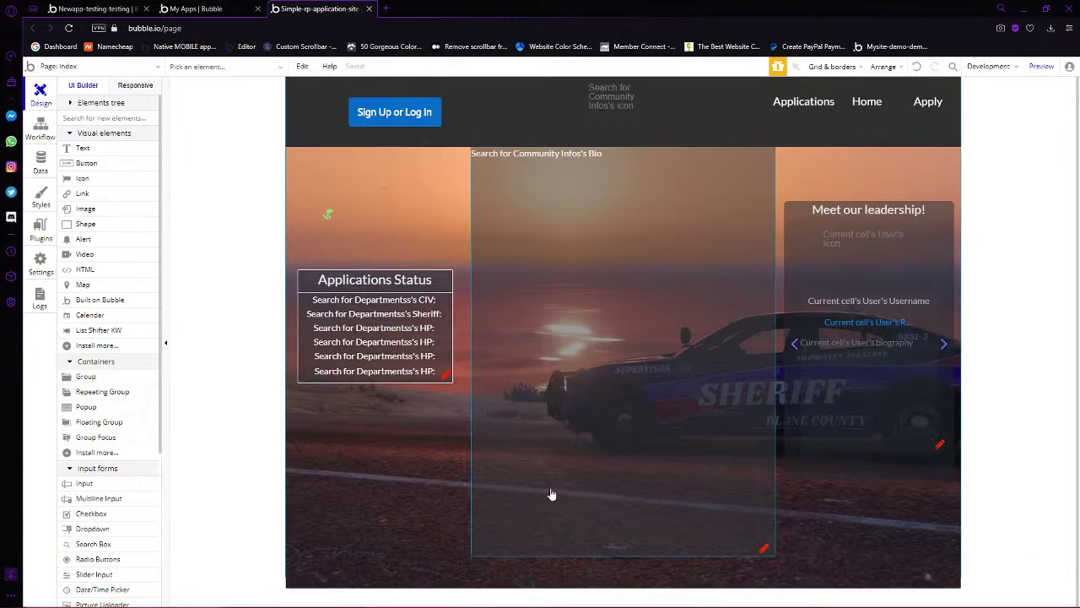
key(ctrl+Tab)
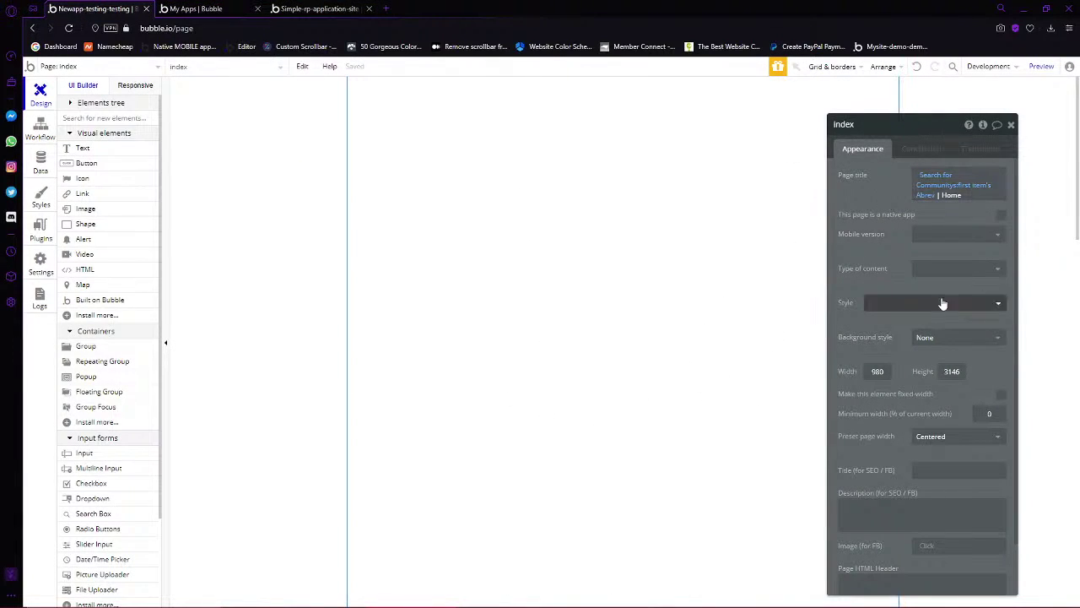
Replace the title's '| Home' ending with '| Sign Up'
mouse_move(981, 190)
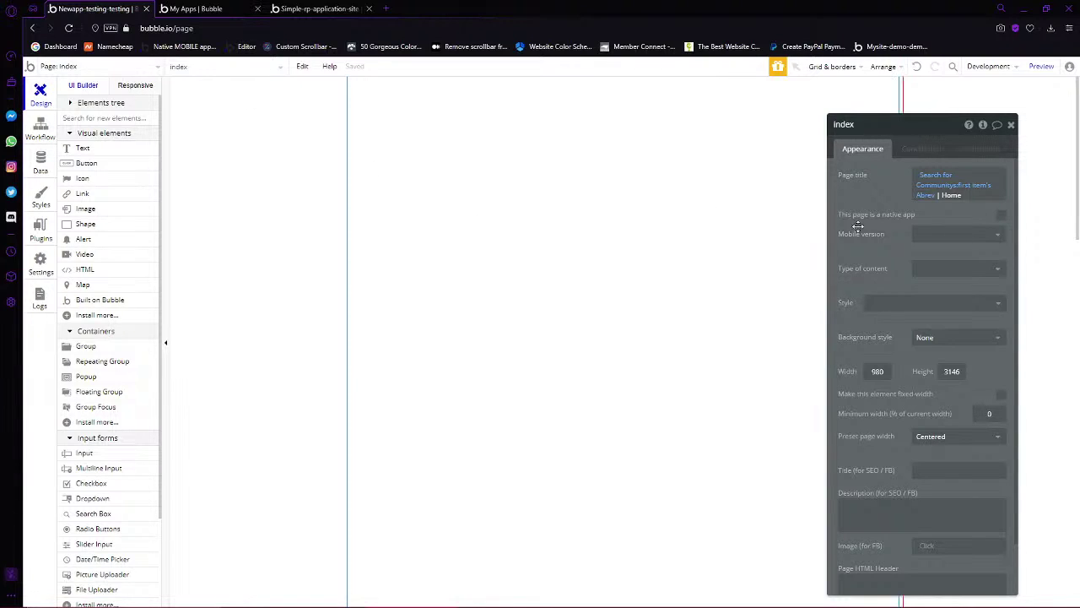
double_click(964, 196)
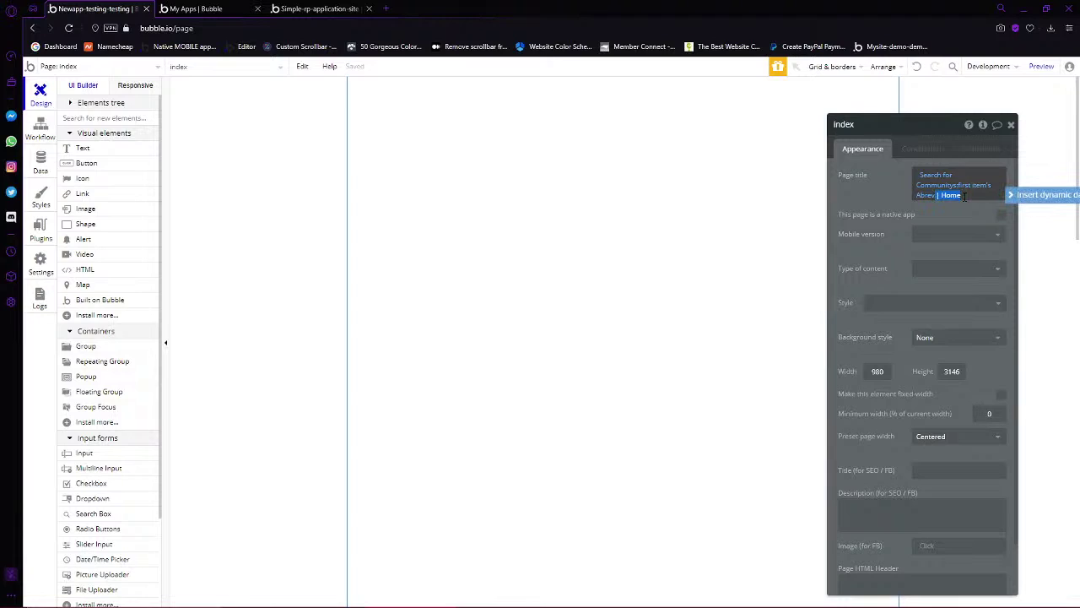
key(BackSpace)
text(| Sign Up)
click(663, 213)
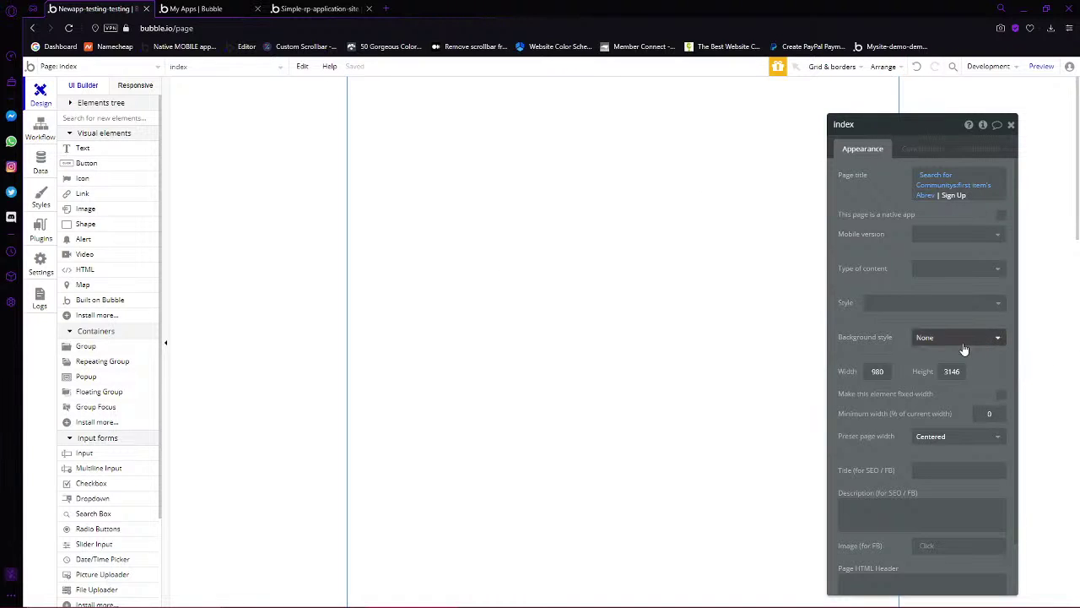
click(935, 279)
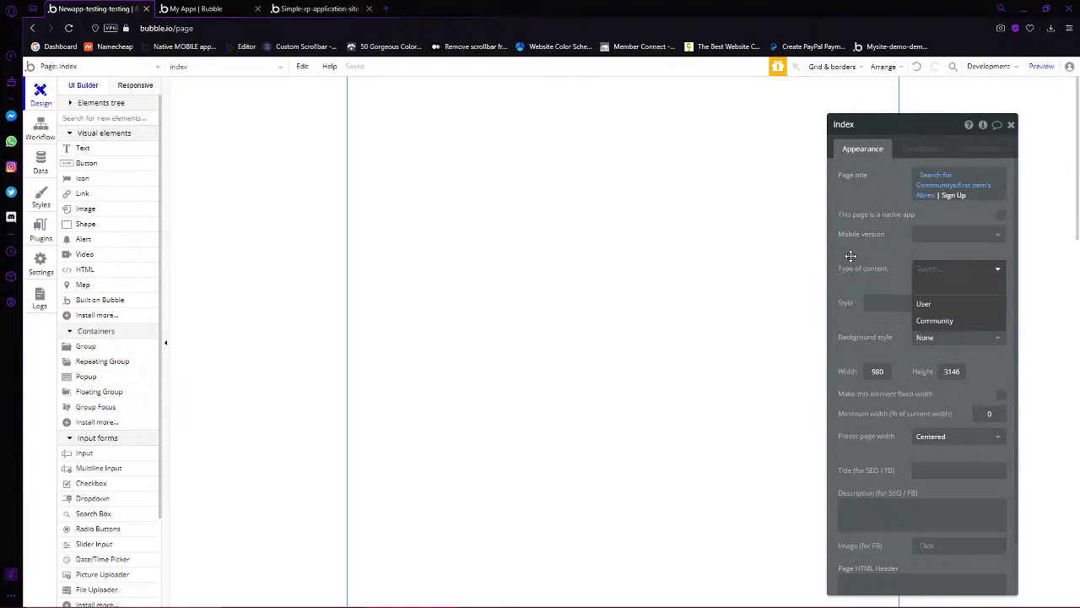
Set the index page background style to Flat color with the dark navy #091747 preset swatch
click(847, 256)
click(970, 342)
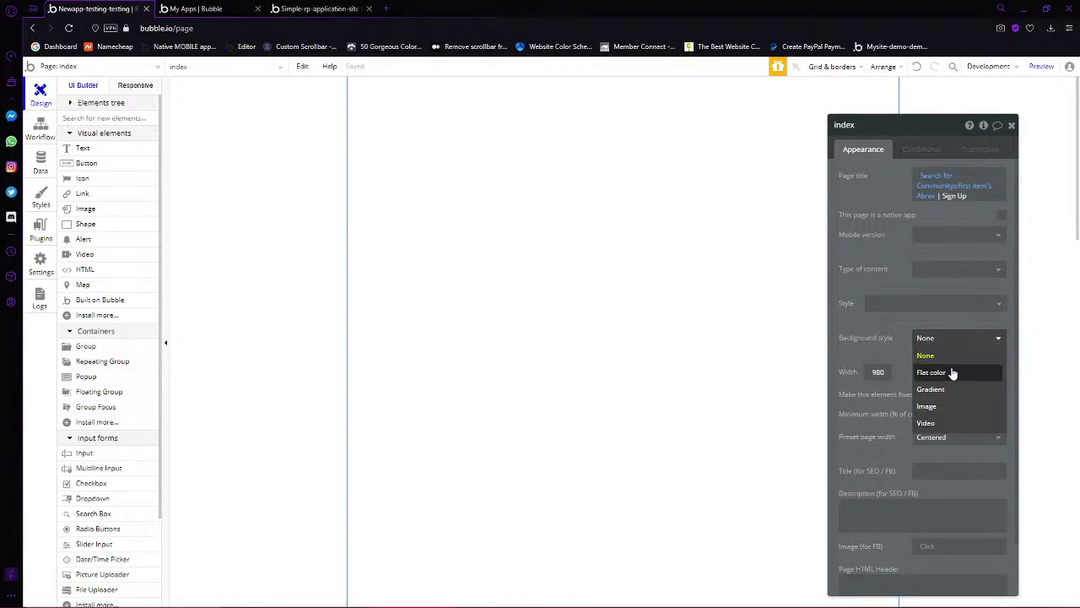
click(952, 373)
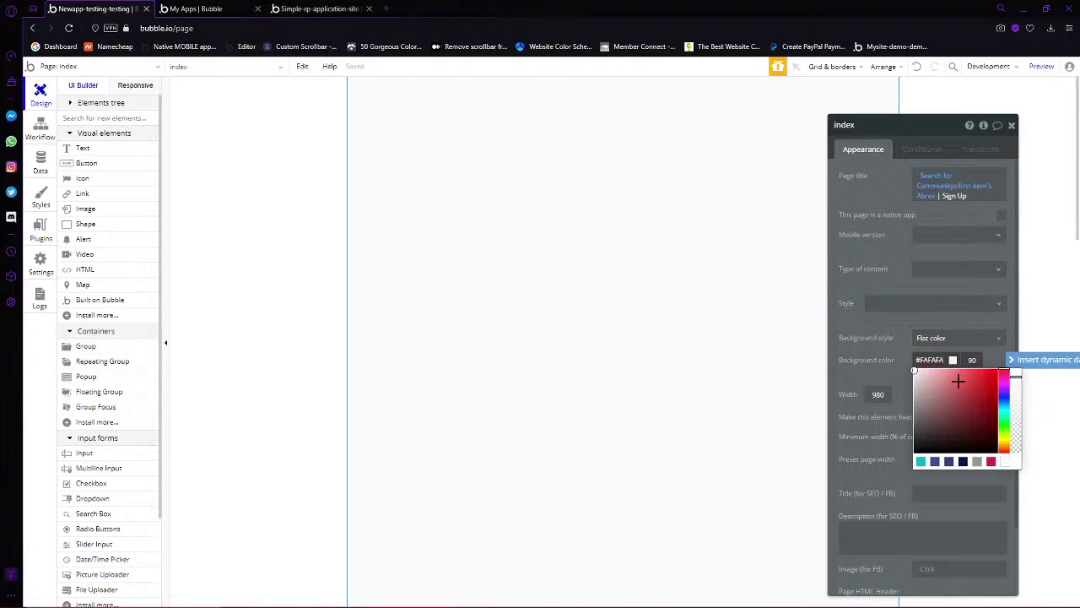
drag(956, 380, 1014, 374)
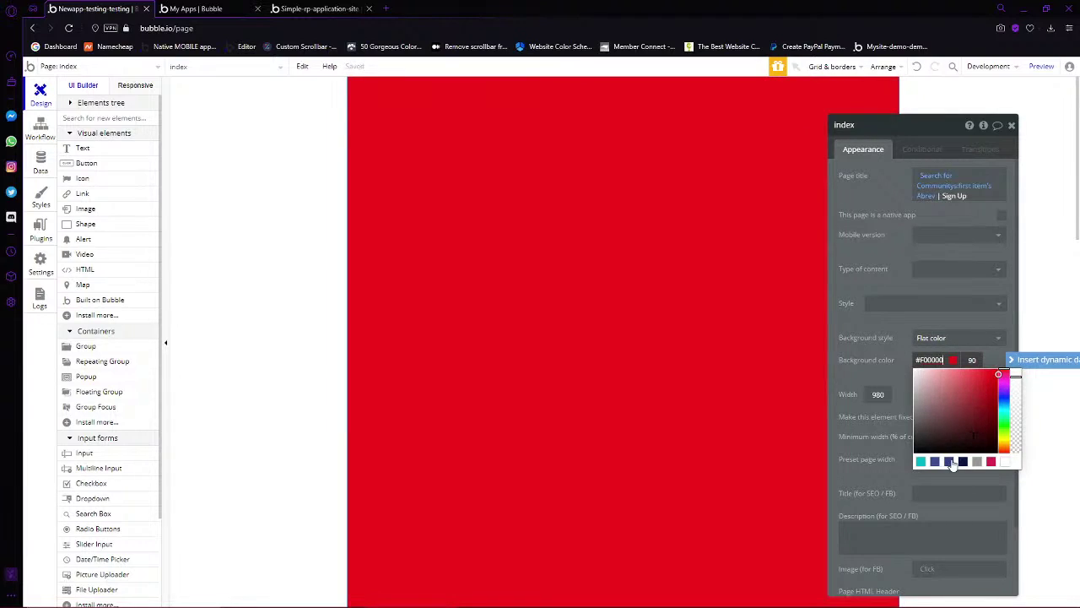
click(949, 461)
click(963, 461)
click(935, 461)
click(920, 462)
click(962, 461)
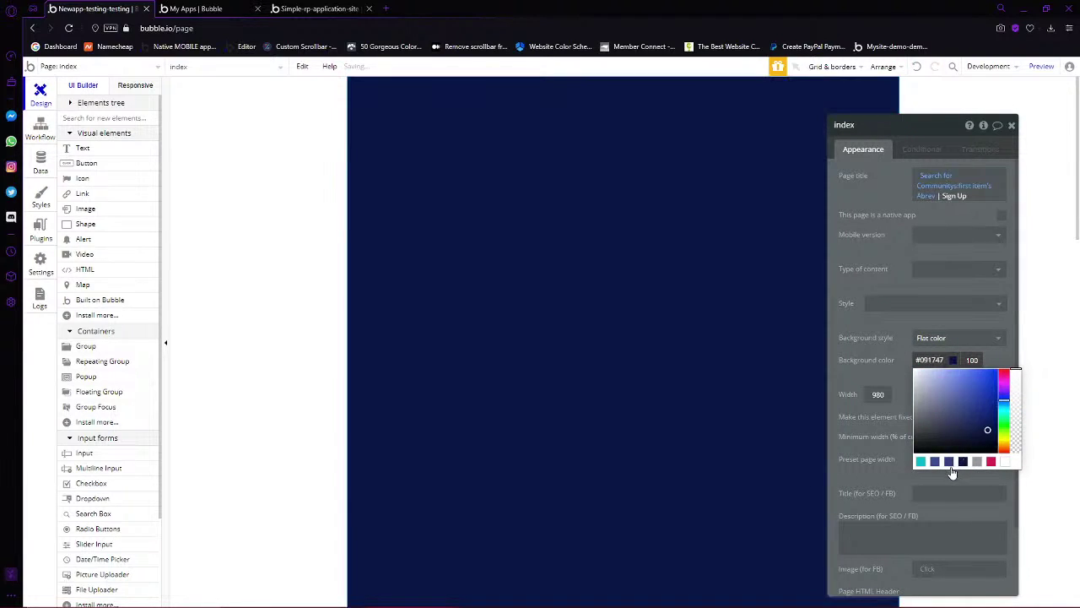
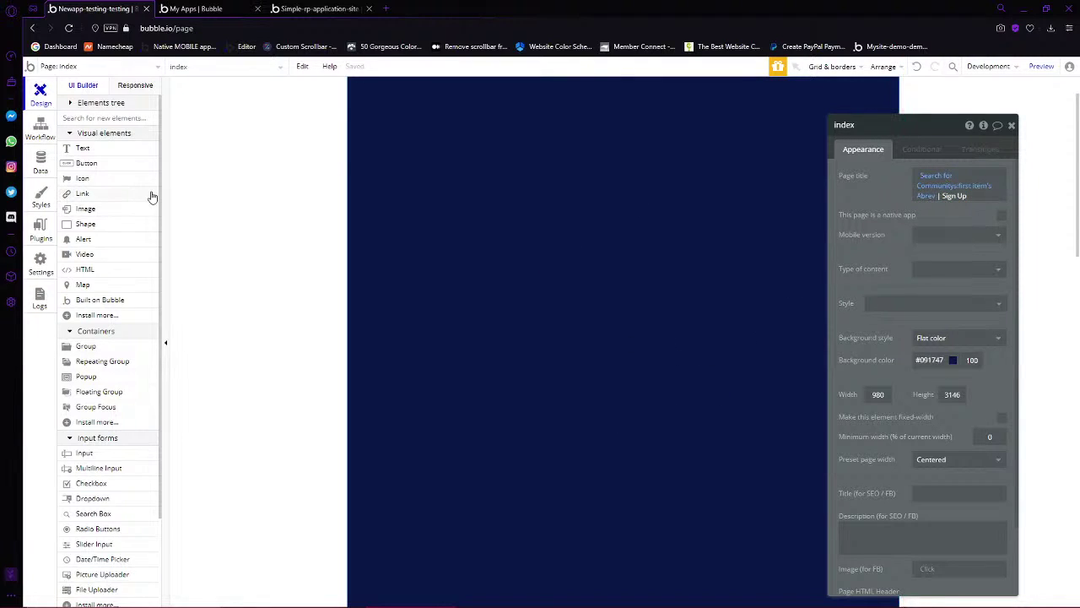
Draw a thin full-width shape across the top of the navy page
click(953, 360)
click(651, 373)
click(85, 225)
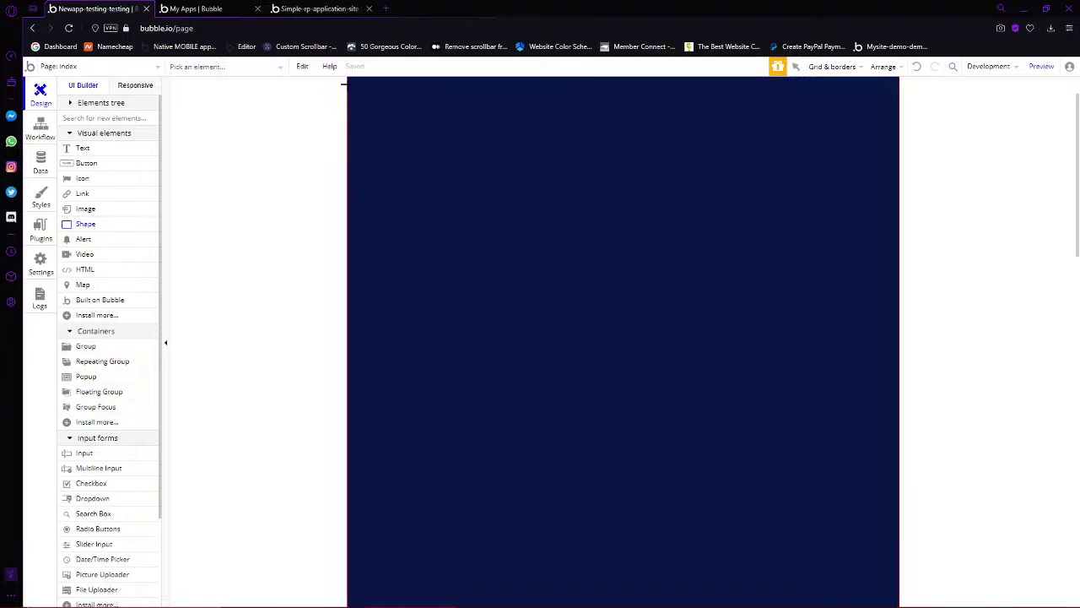
mouse_move(412, 110)
mouse_down()
mouse_move(880, 127)
mouse_move(900, 104)
mouse_up()
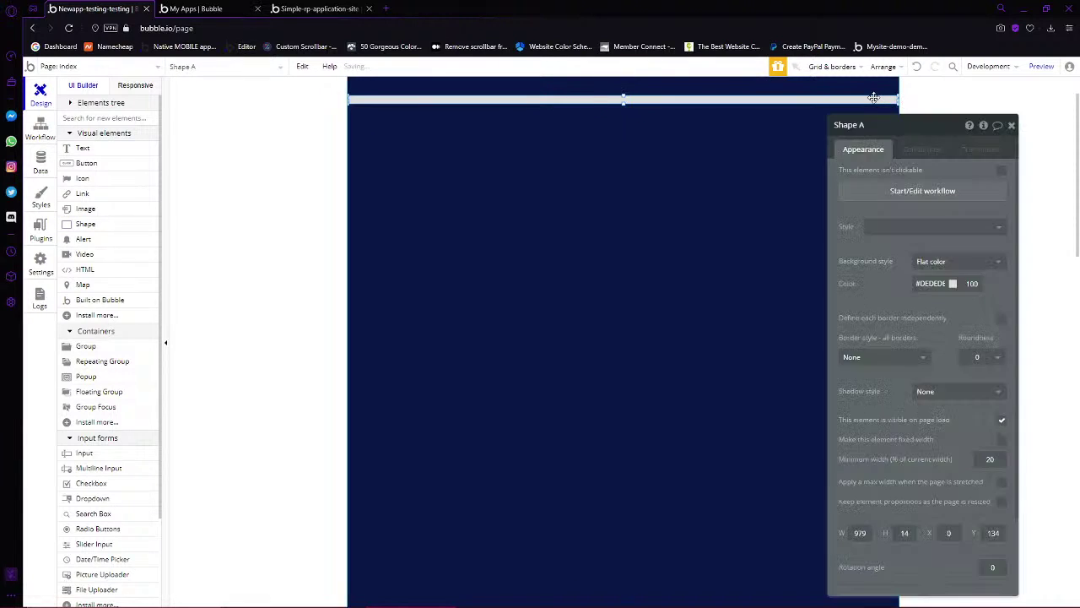
Colour the bar yellow-lime #EAFF00 and move it slightly lower on the page
click(932, 283)
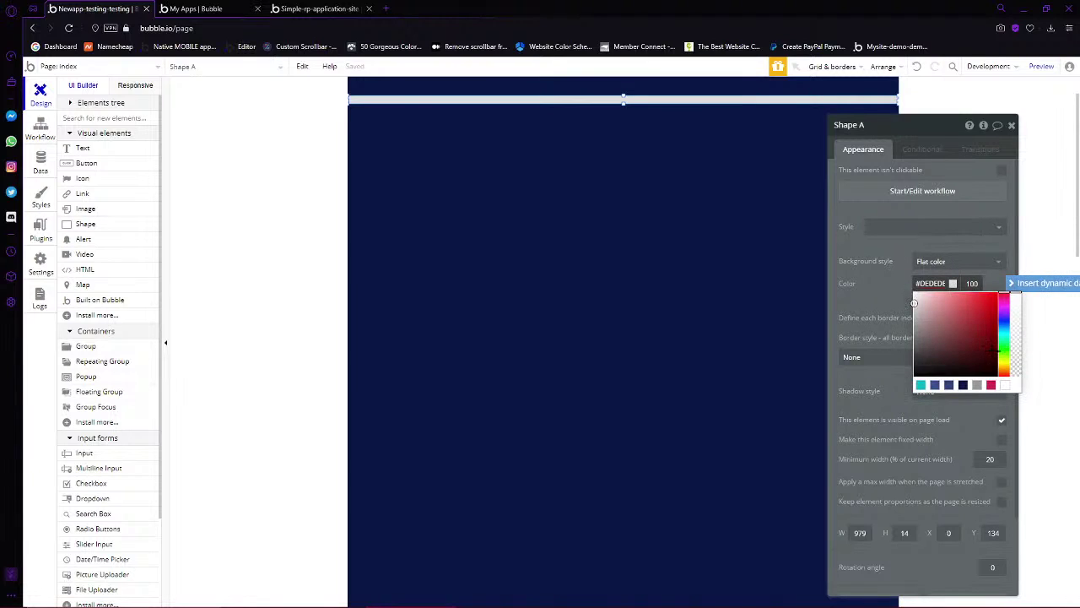
click(1005, 361)
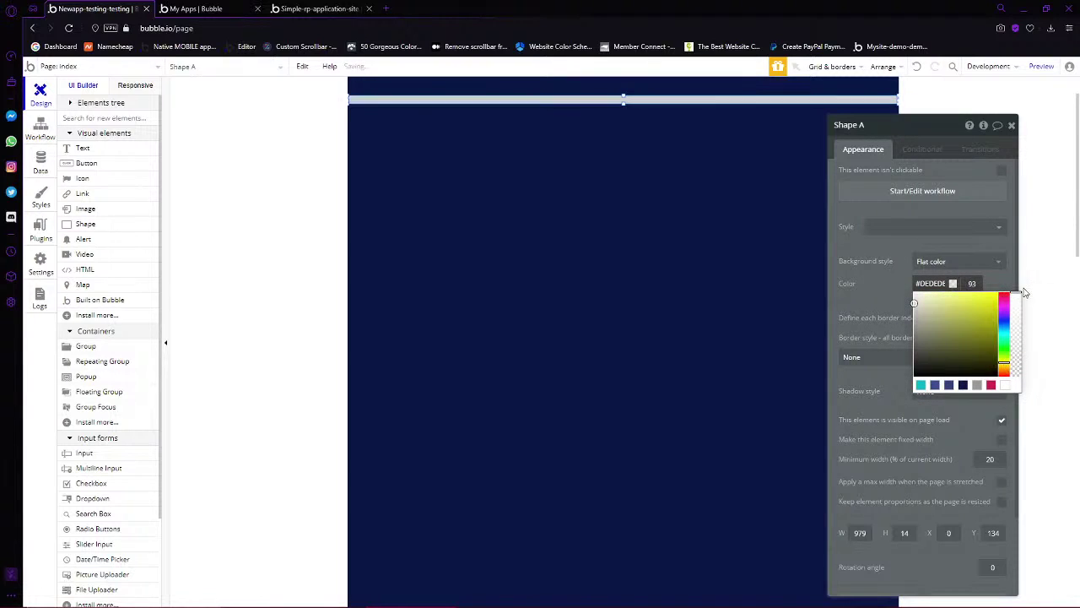
drag(1005, 350, 1005, 363)
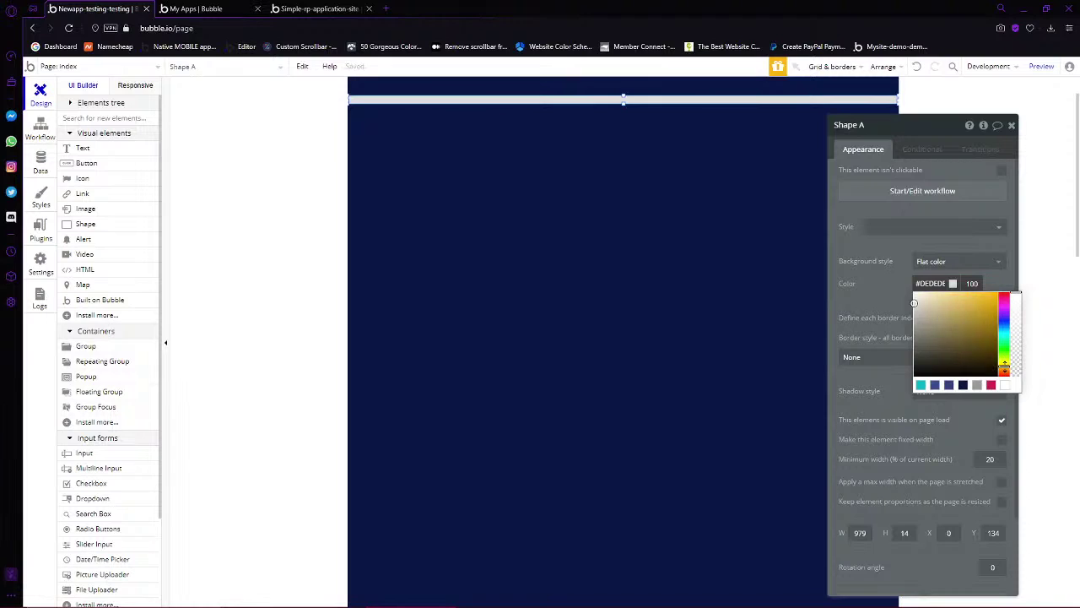
drag(995, 295, 1067, 306)
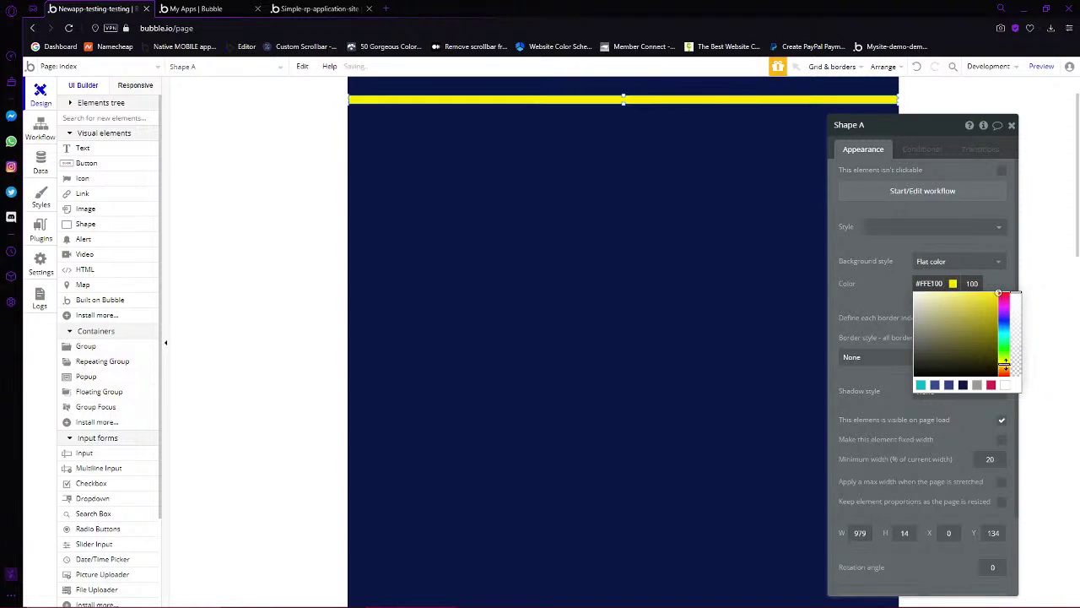
drag(1004, 361, 1007, 262)
drag(1004, 363, 1009, 359)
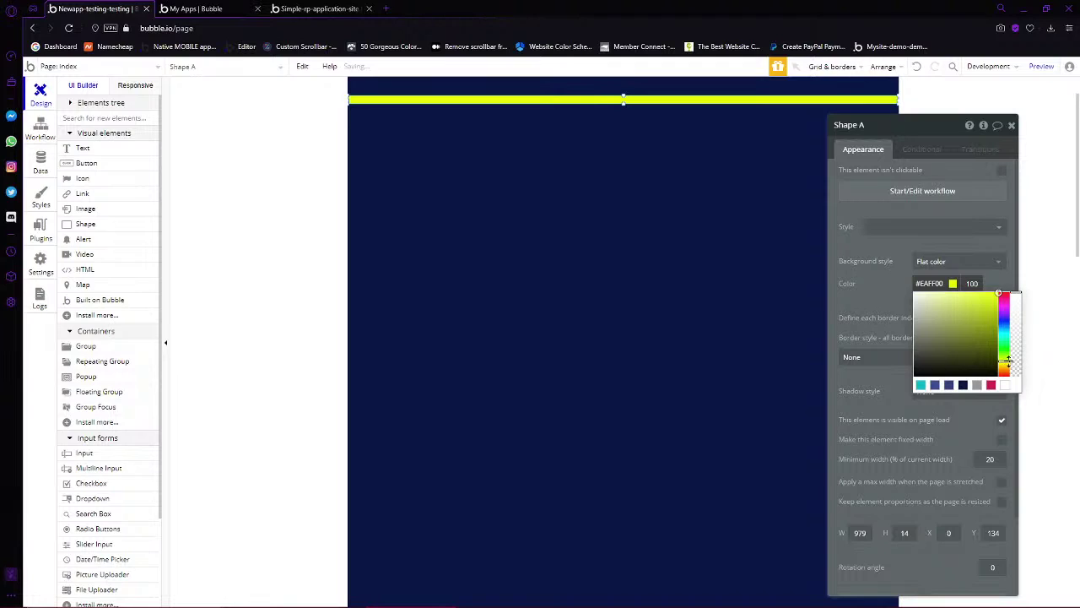
drag(989, 306, 996, 290)
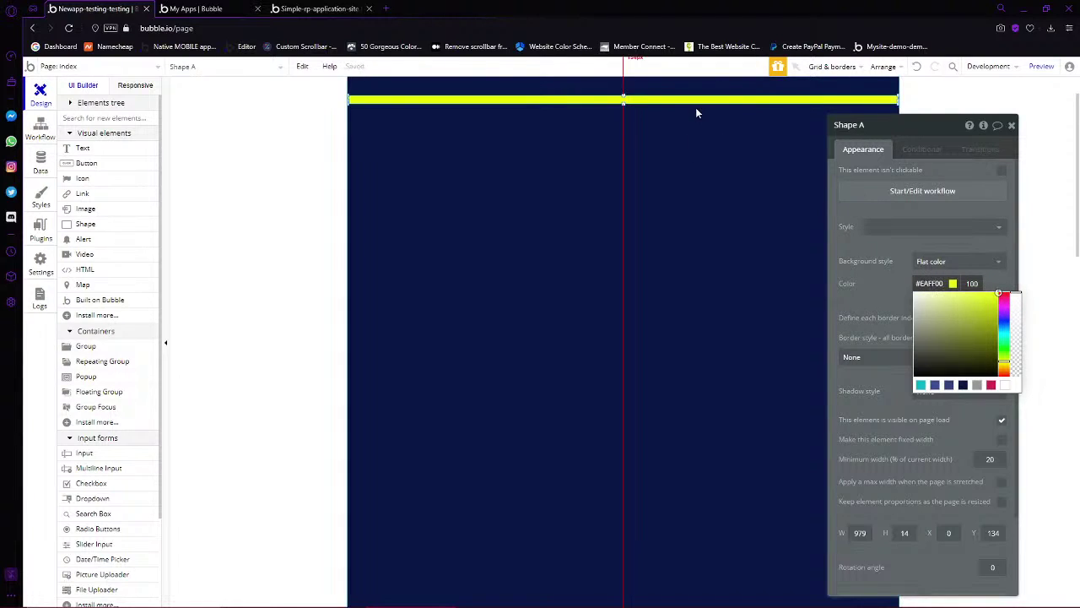
drag(682, 97, 692, 127)
click(224, 168)
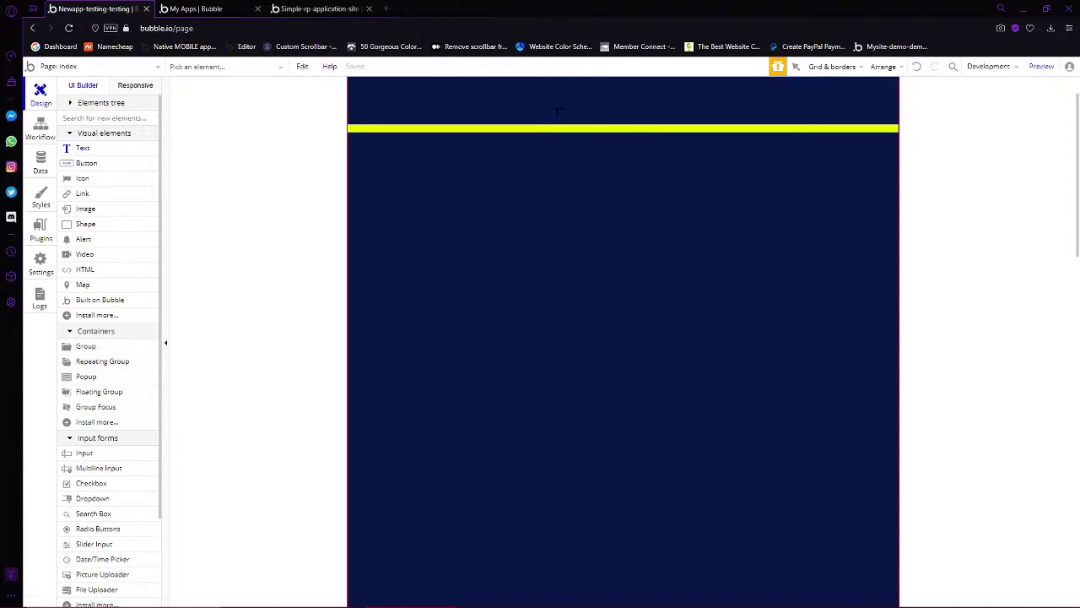
Draw a text box above the yellow bar, remove its preset style and make it white
mouse_move(525, 81)
mouse_down()
mouse_move(687, 127)
mouse_move(701, 120)
mouse_up()
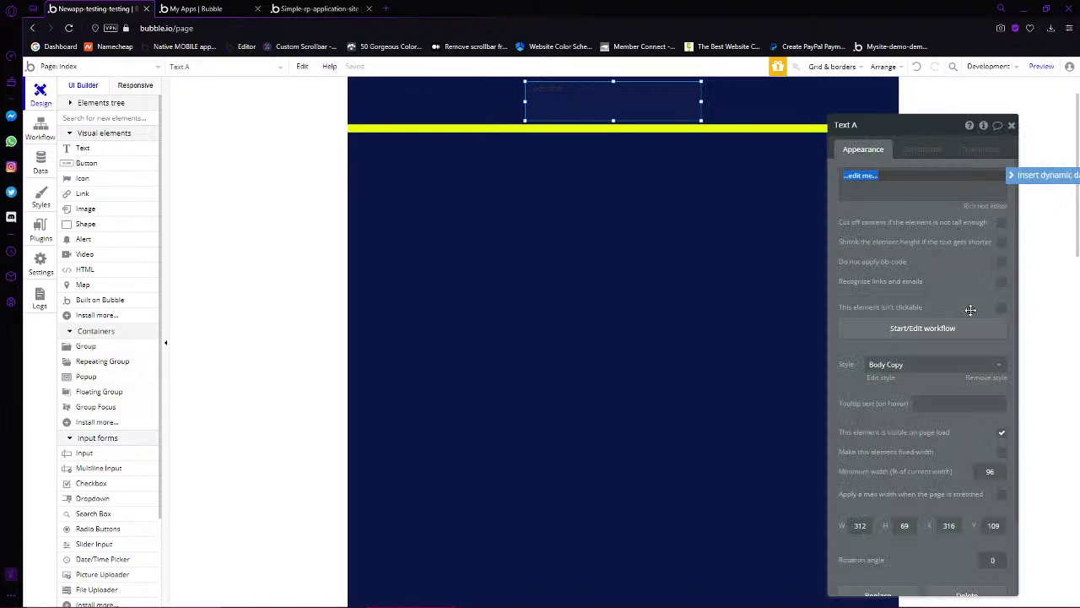
click(985, 378)
click(977, 443)
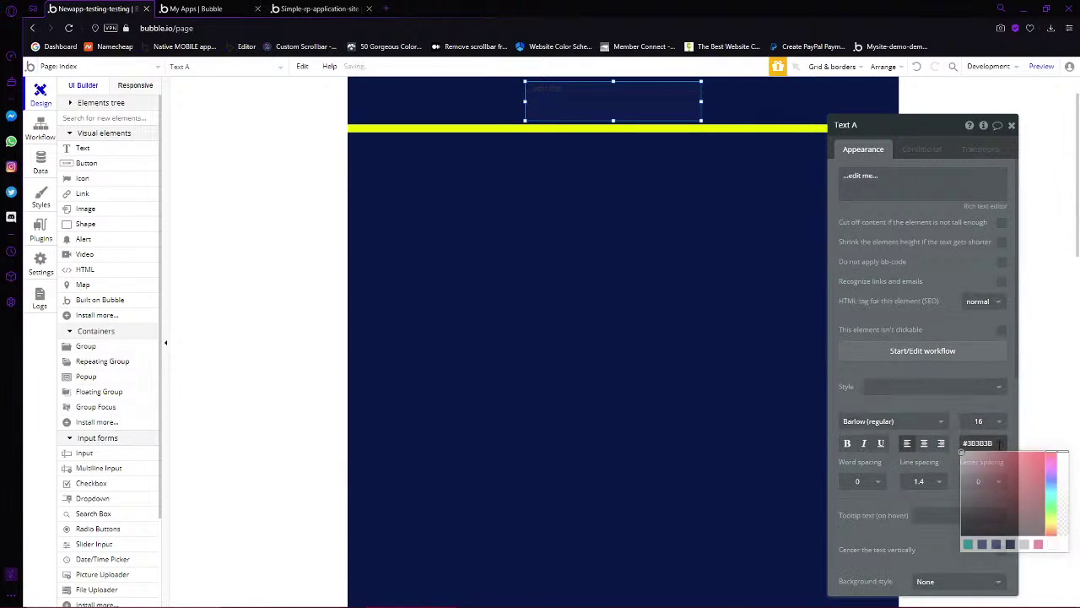
click(975, 467)
click(897, 184)
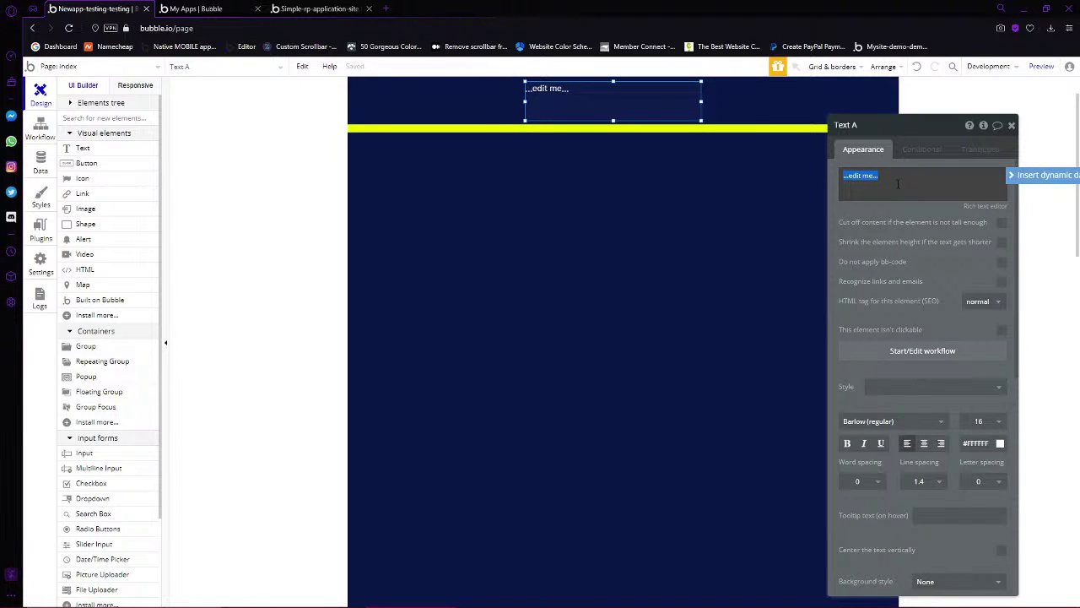
Set its content to Search for Communitys:first item's name, coloured light pinkish grey #CFB2B2
click(1041, 176)
click(897, 223)
click(748, 152)
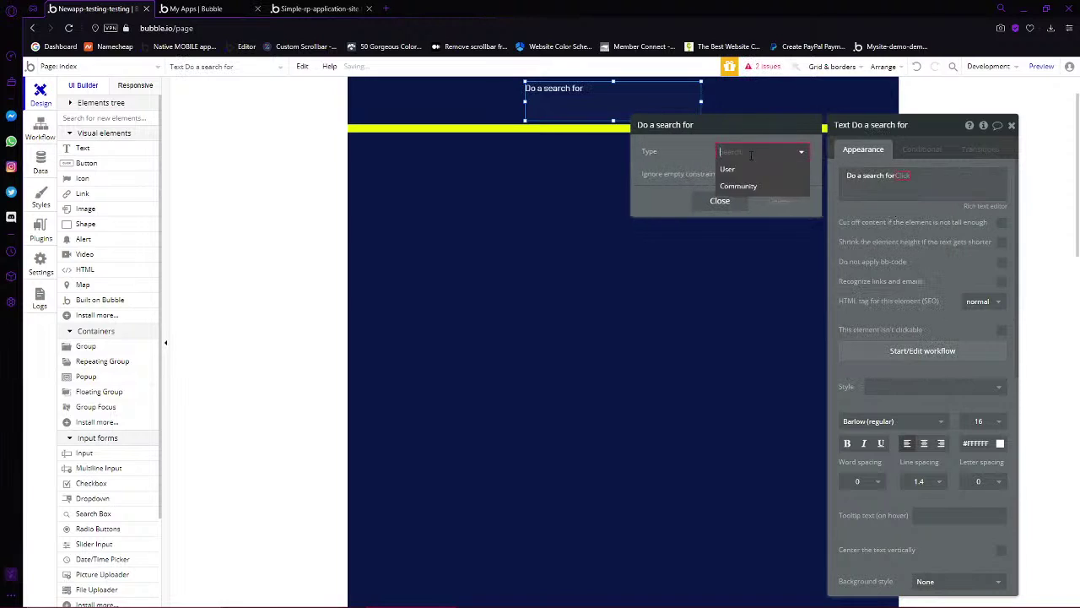
text(com)
click(741, 167)
click(932, 179)
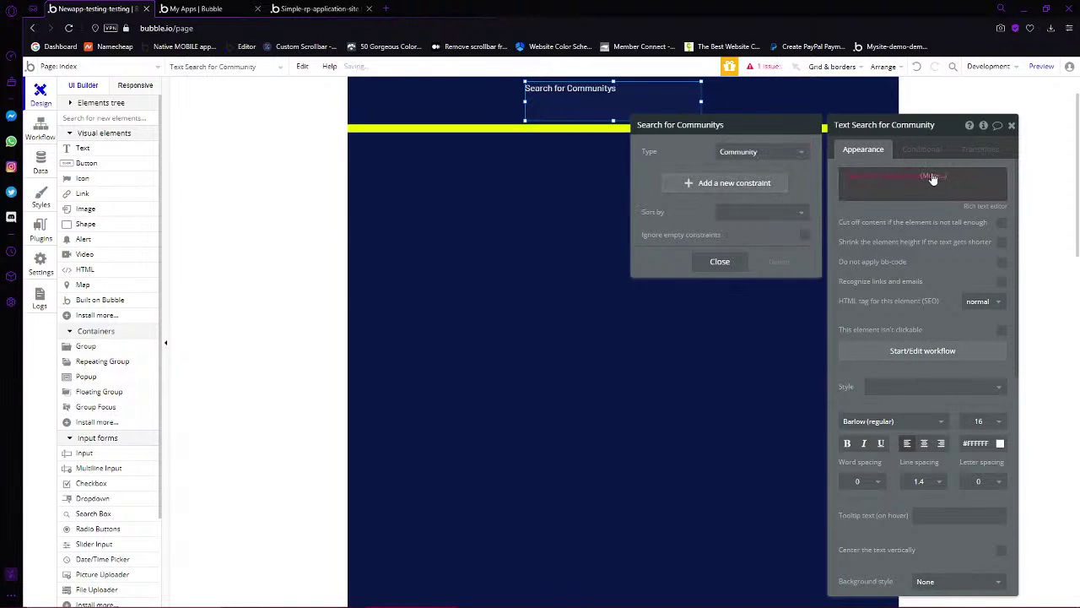
click(933, 179)
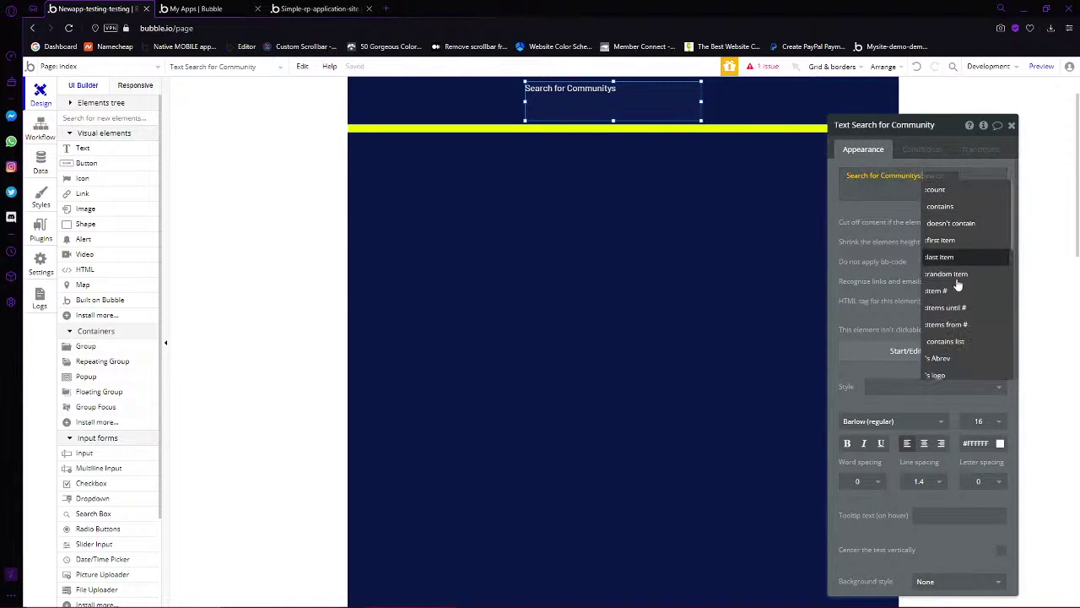
scroll(958, 358, down, 2)
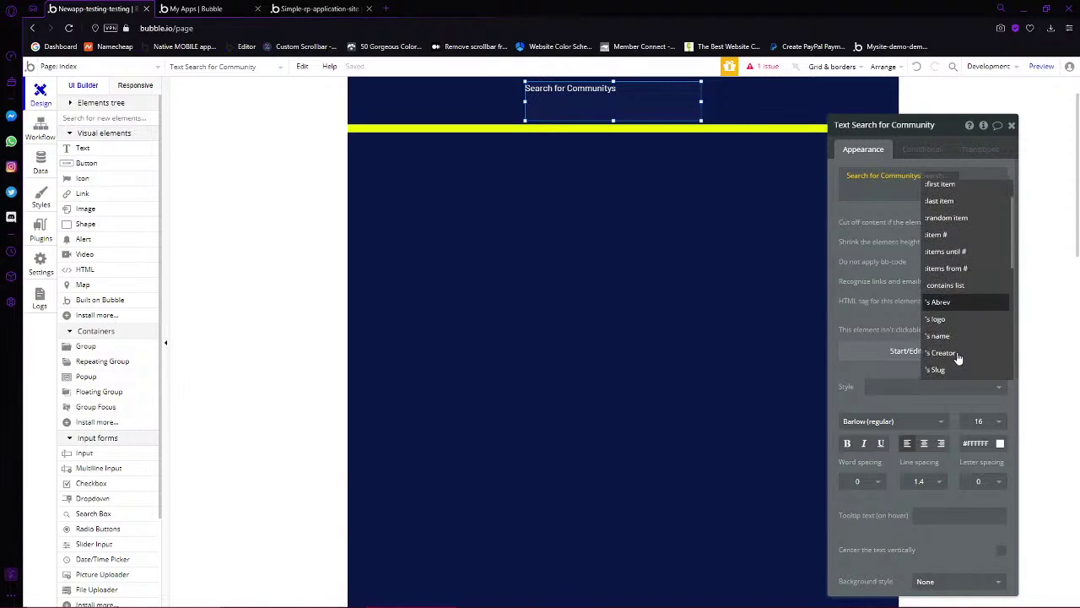
scroll(957, 228, up, 2)
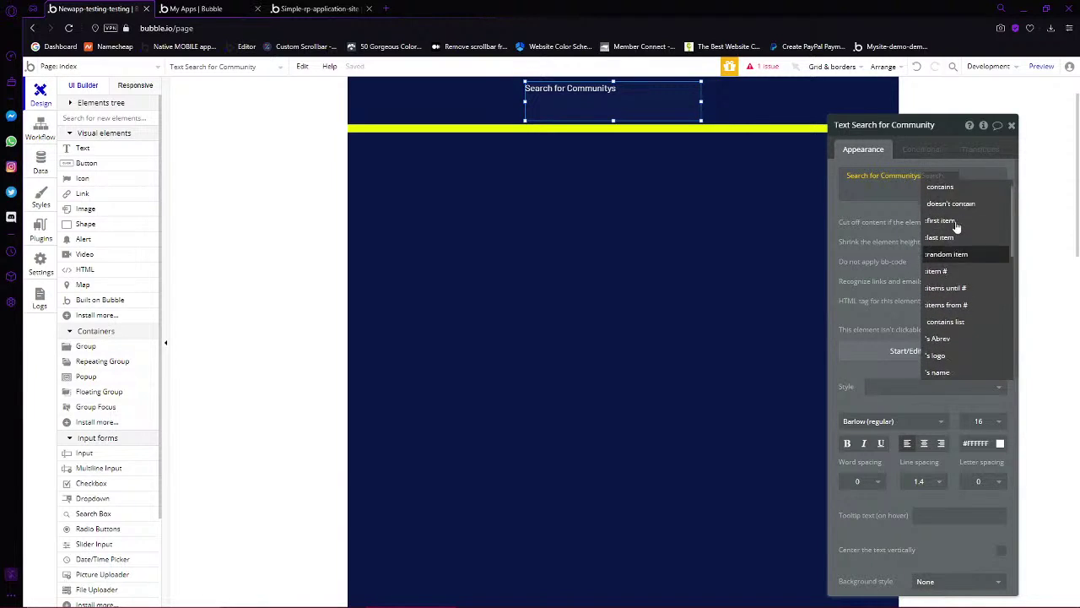
click(957, 244)
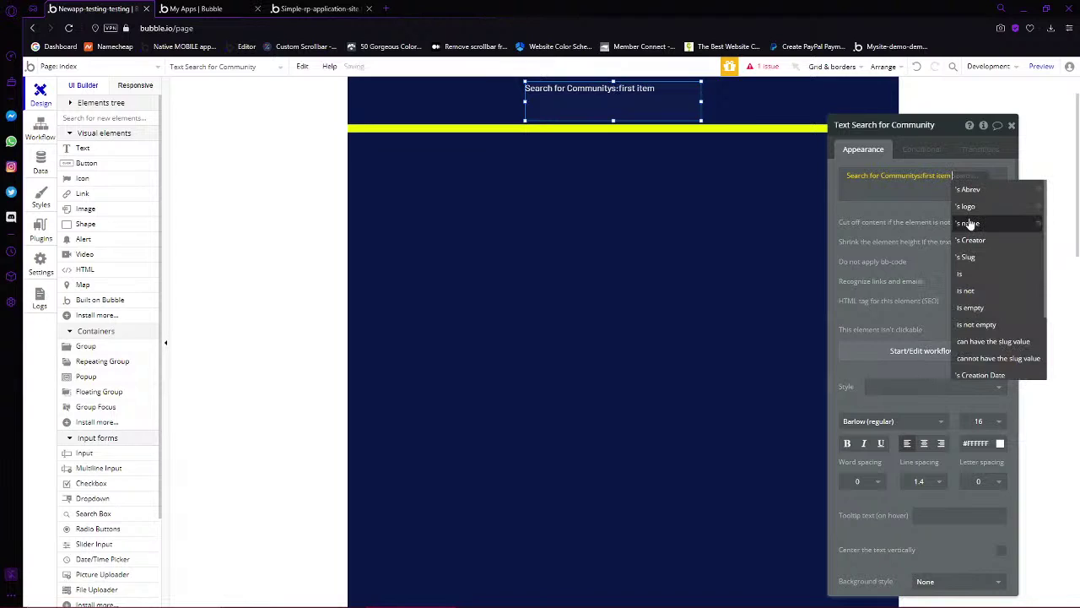
click(968, 223)
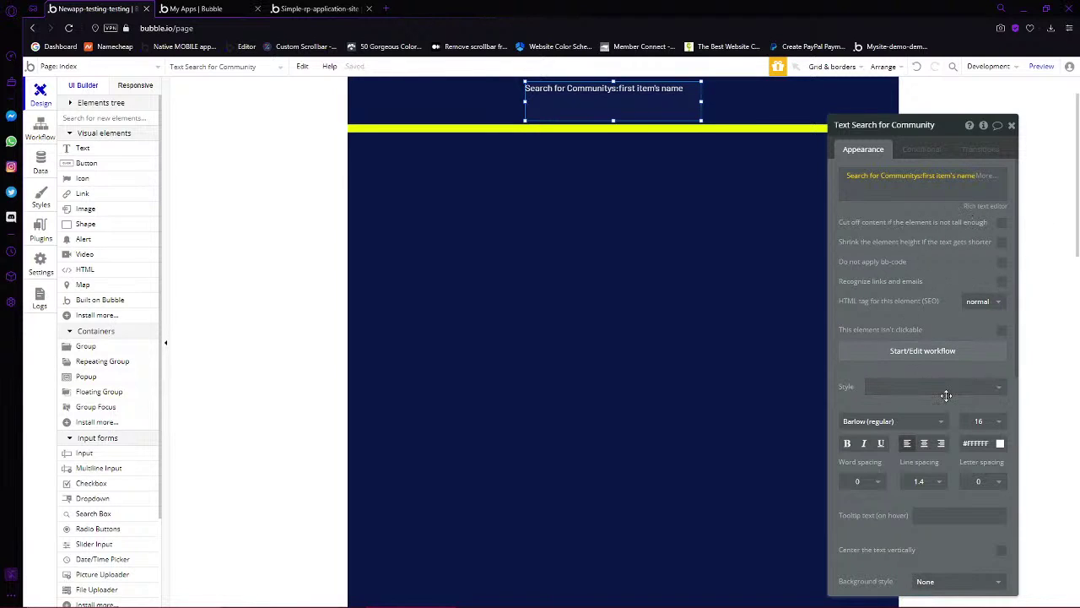
click(977, 443)
click(971, 467)
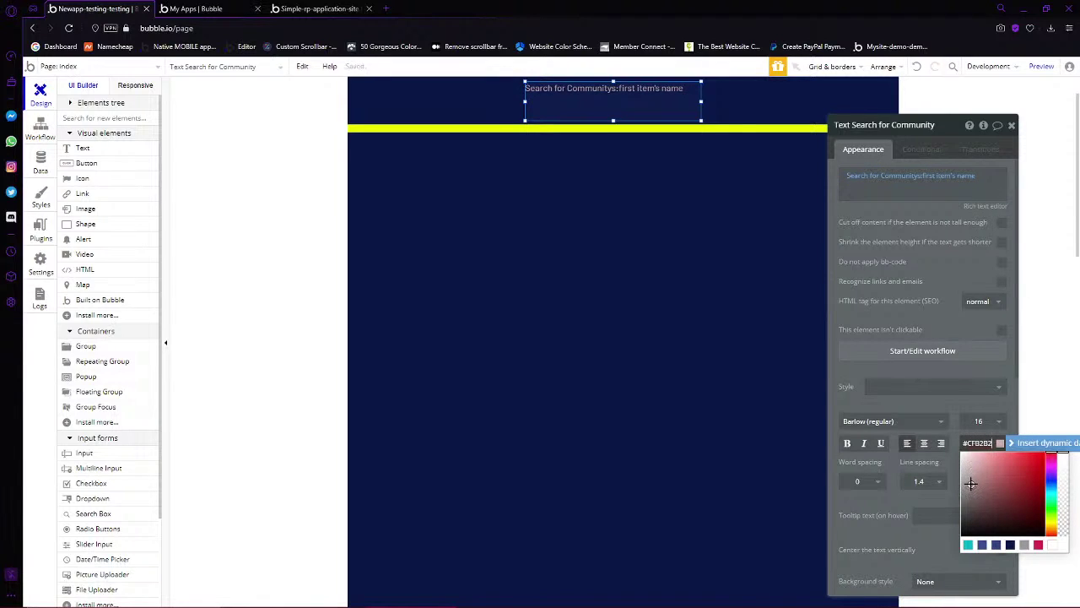
Make the header text white #FFFFFF, centre-aligned, at font size 24
drag(972, 482, 903, 324)
click(924, 443)
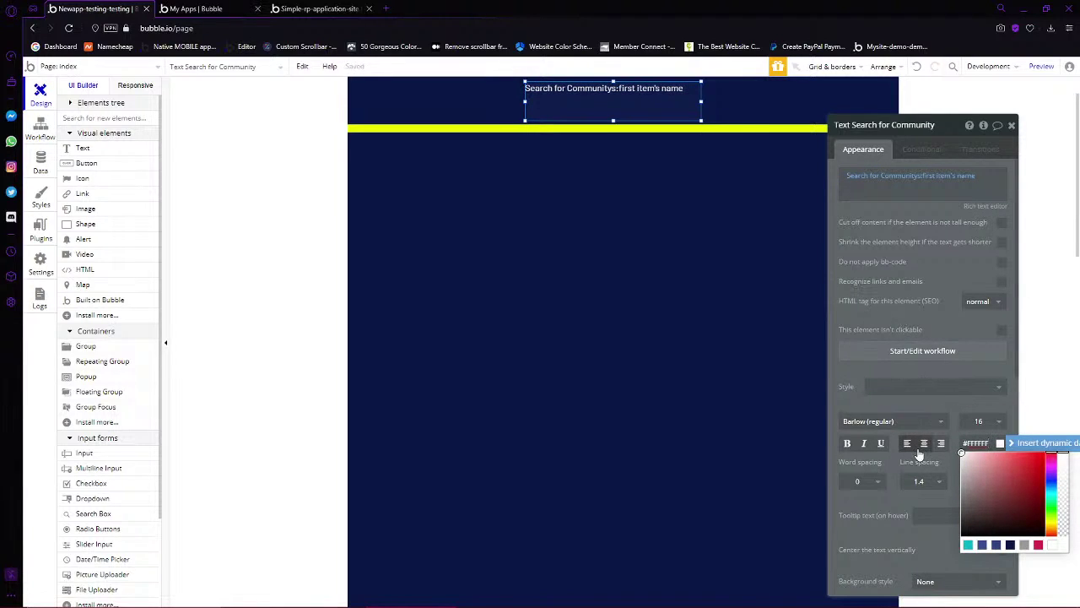
click(975, 422)
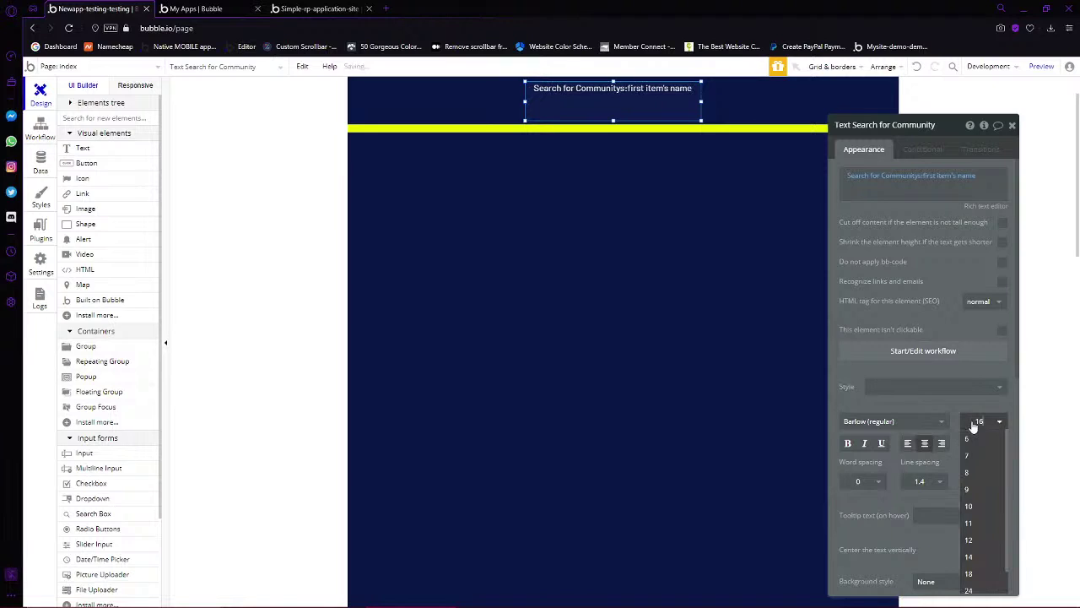
text(22)
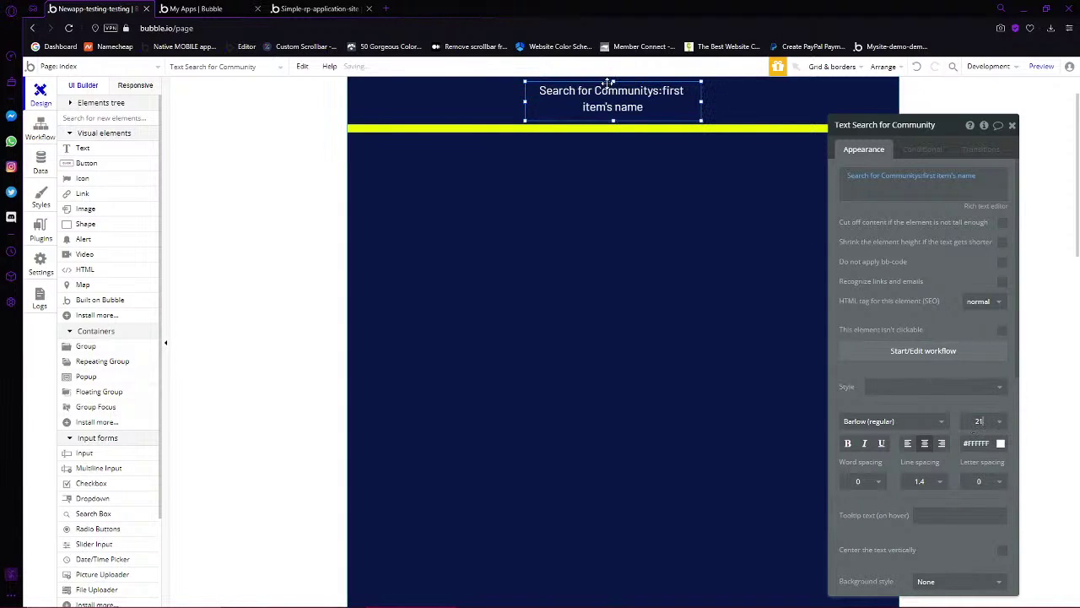
key(Up)
key(Up)
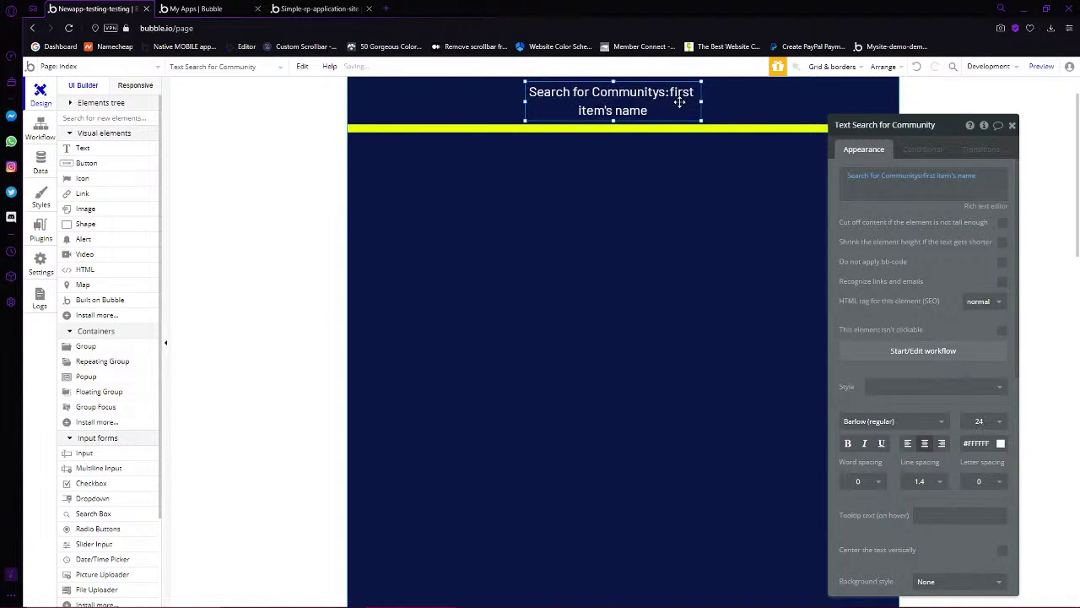
Delete the dynamic search expression and replace it with 'Mobile Database'
click(974, 184)
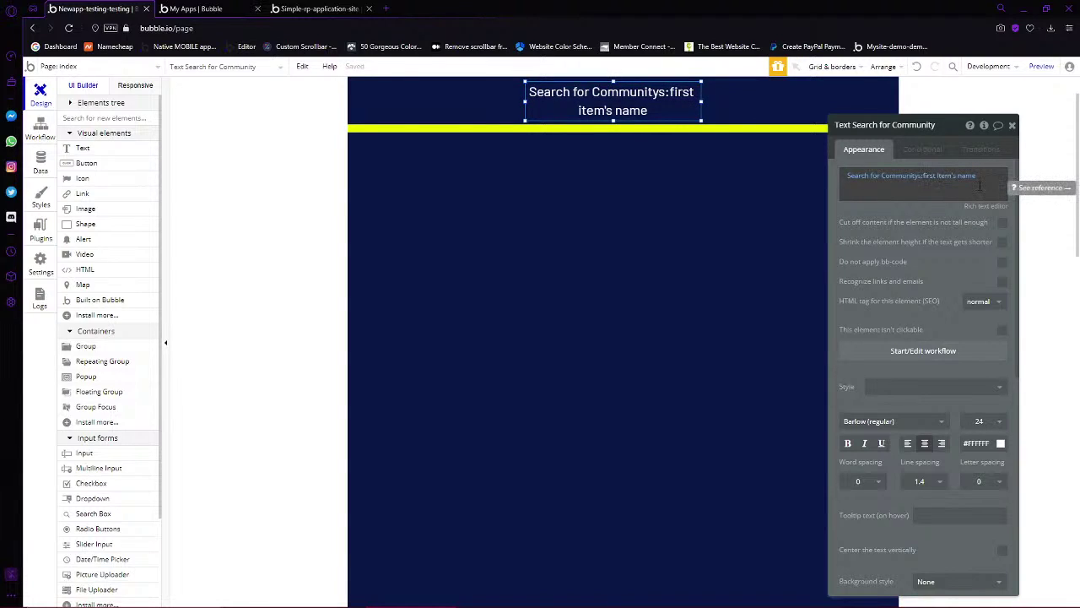
key(Return)
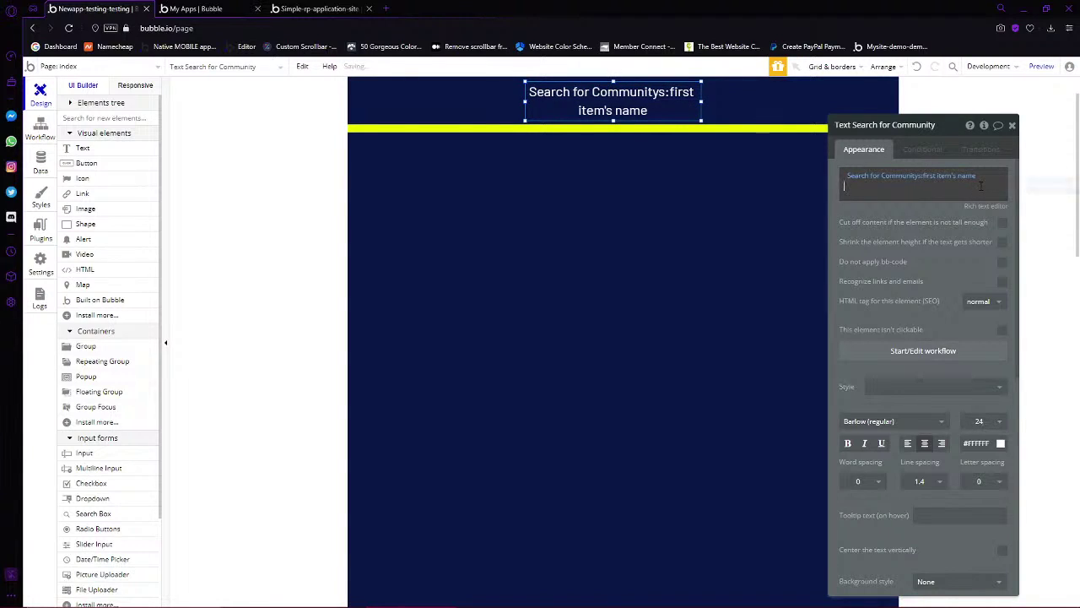
key(BackSpace)
key(BackSpace)
key(BackSpace)
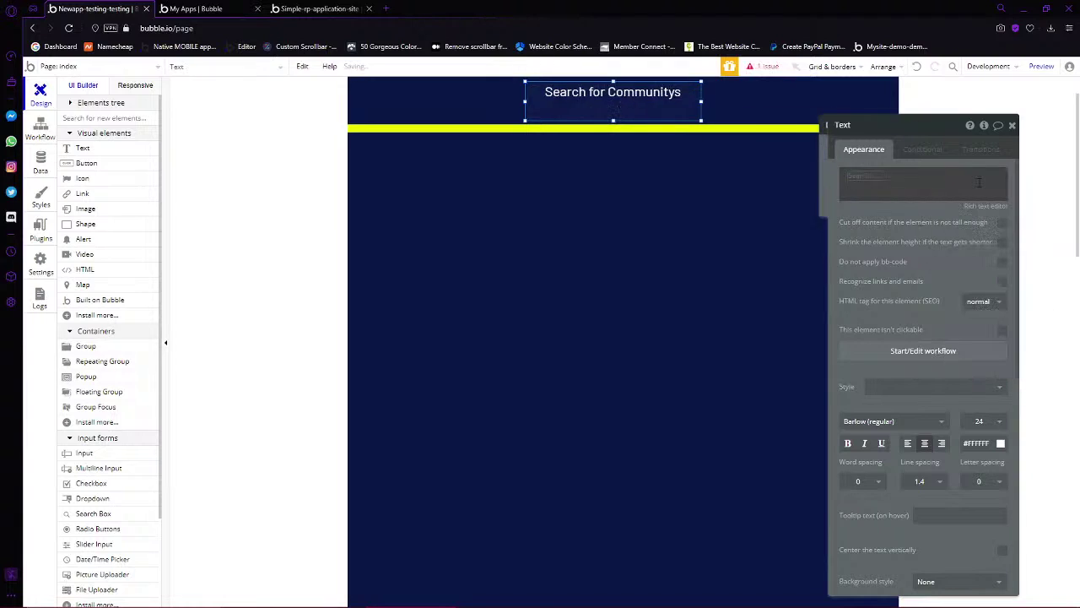
key(BackSpace)
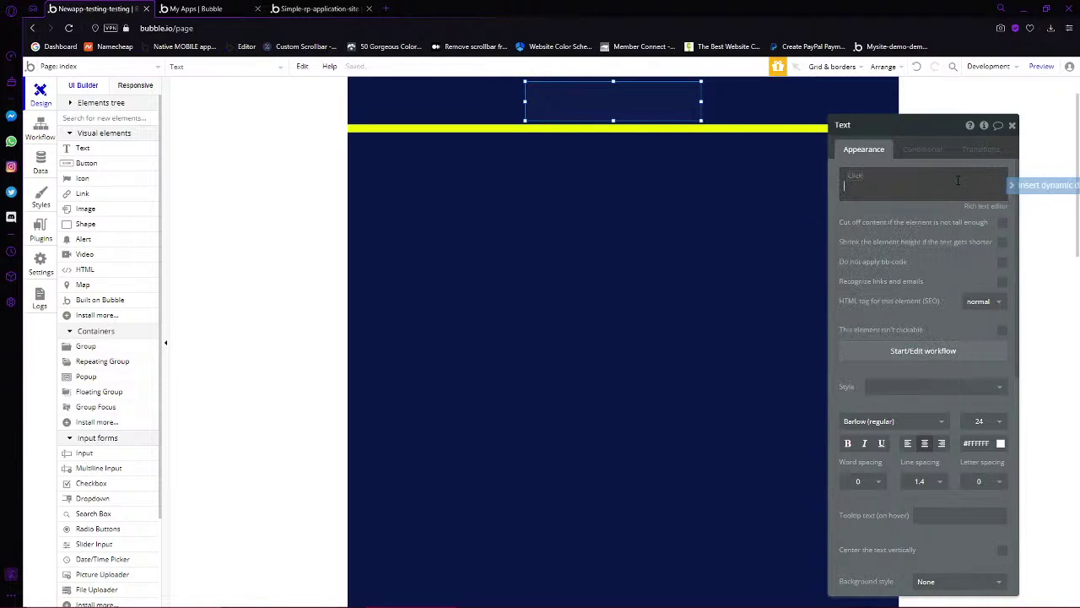
click(958, 180)
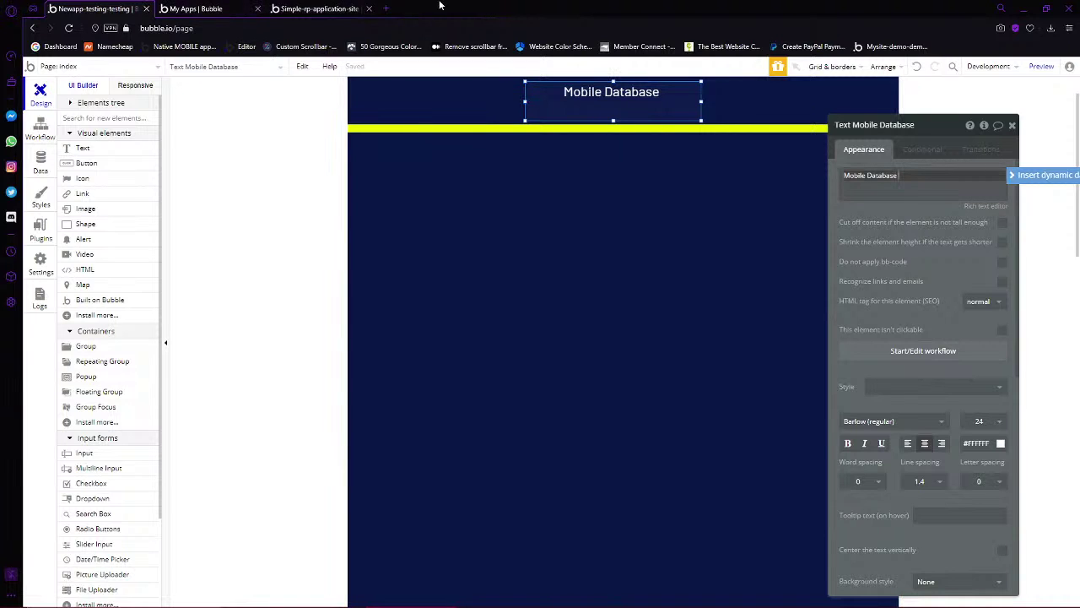
click(386, 8)
Search Google for 'MDT police'
text(MDT)
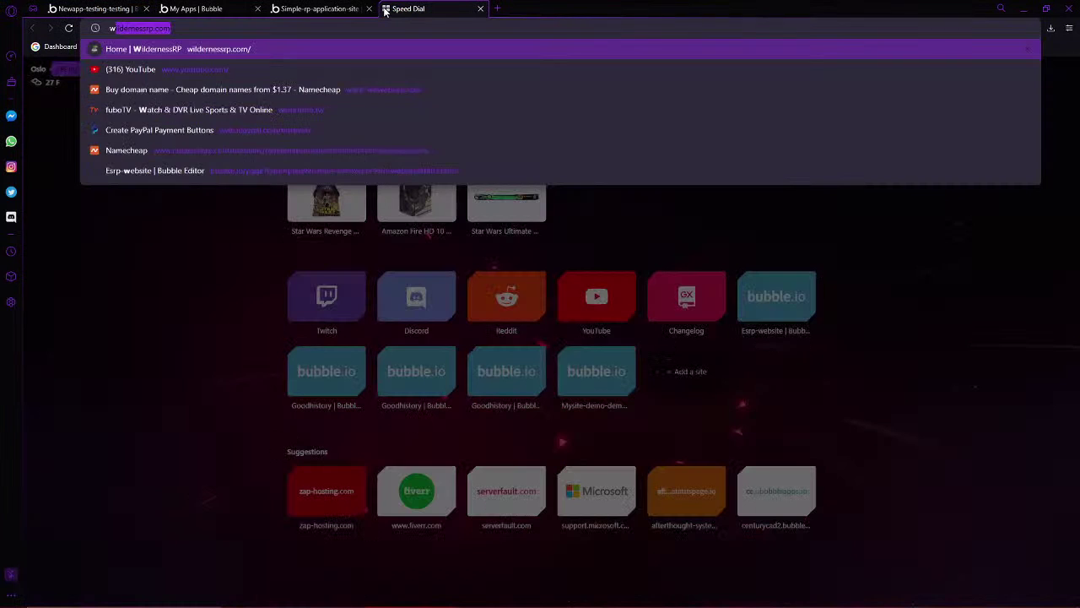
key(Return)
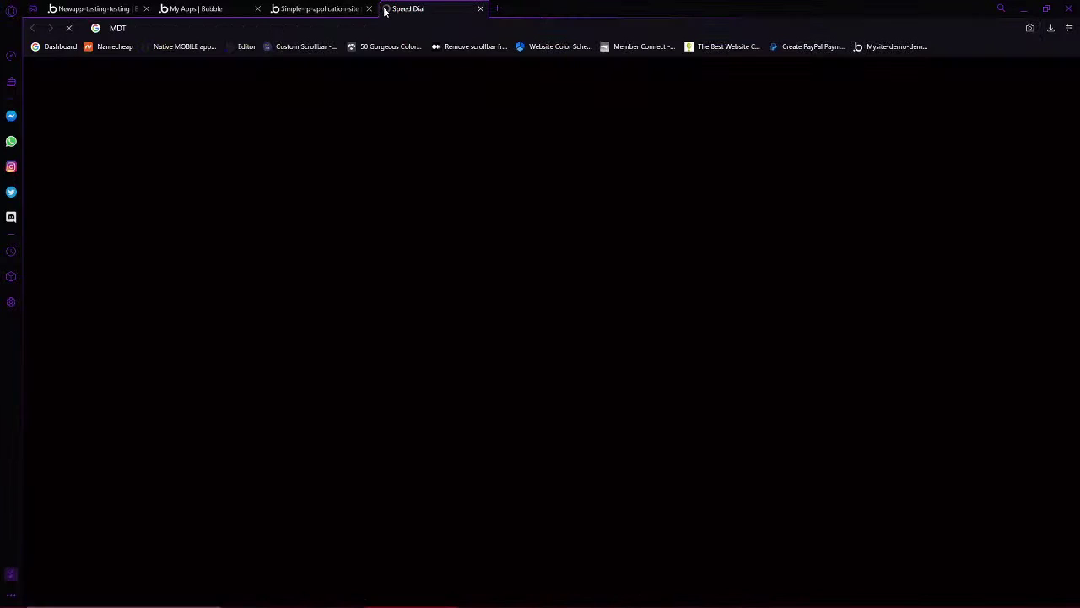
click(207, 84)
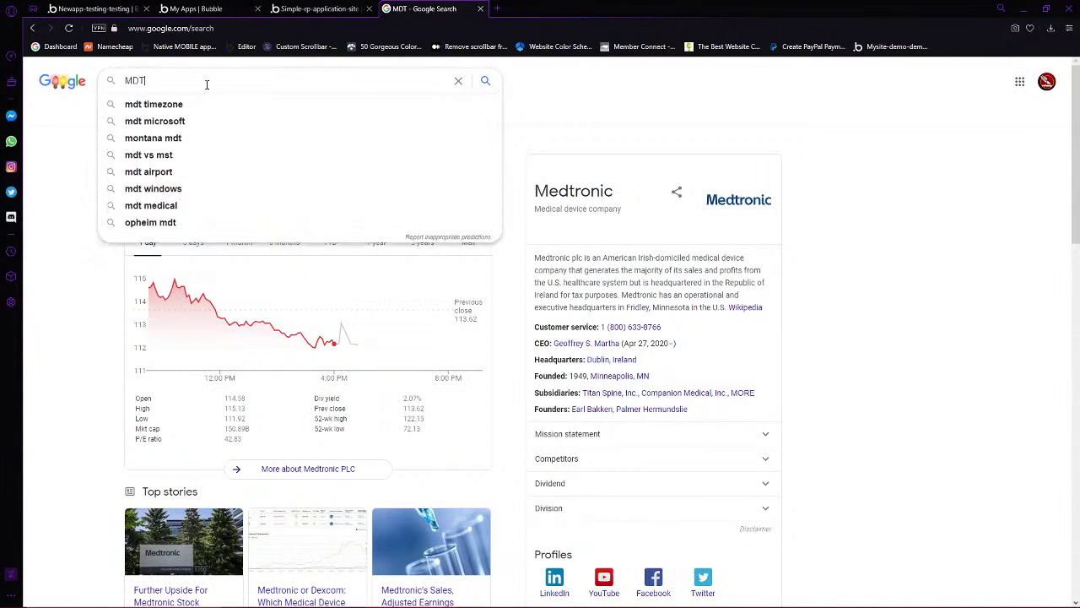
text(police)
key(Return)
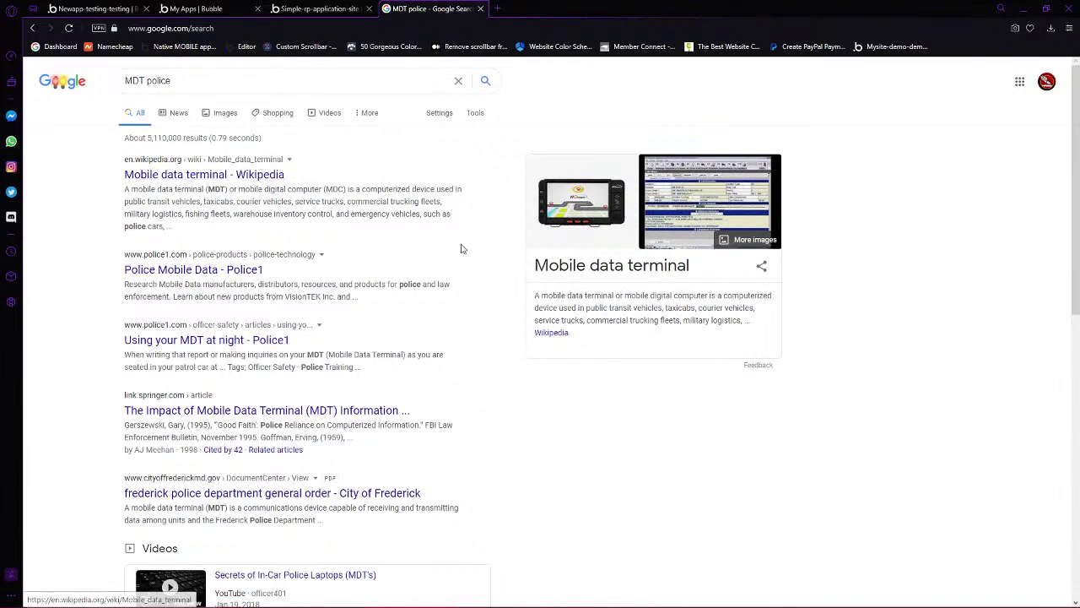
Copy the phrase 'Mobile data terminal', close the search tab and select the header's text
drag(689, 265, 536, 267)
right_click(547, 274)
click(575, 312)
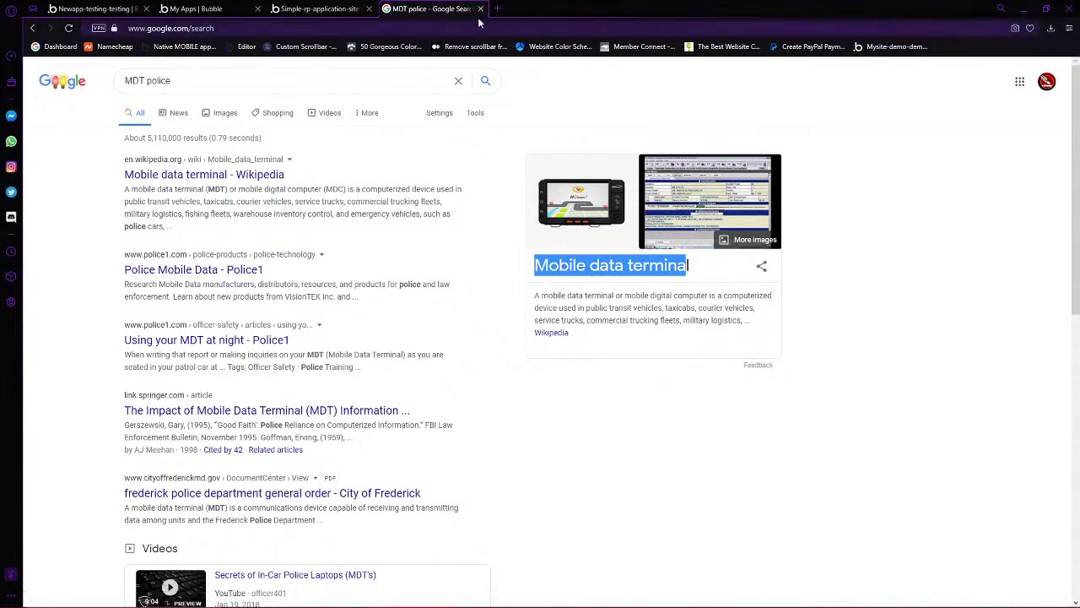
click(480, 9)
click(912, 186)
key(ctrl+a)
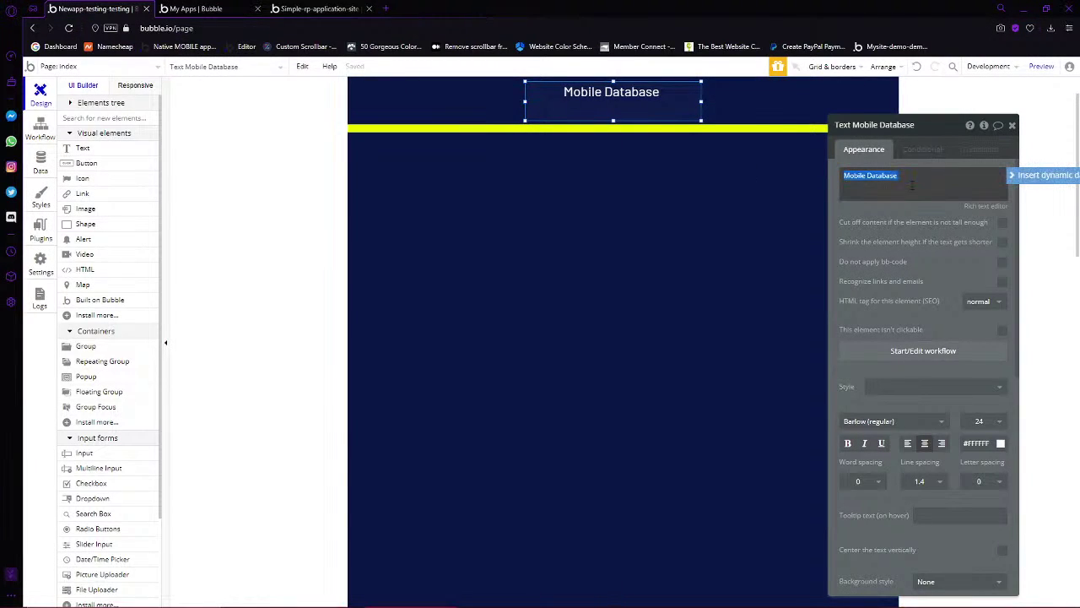
Paste the phrase and edit it to read 'Mobile Database Terminal'
key(ctrl+v)
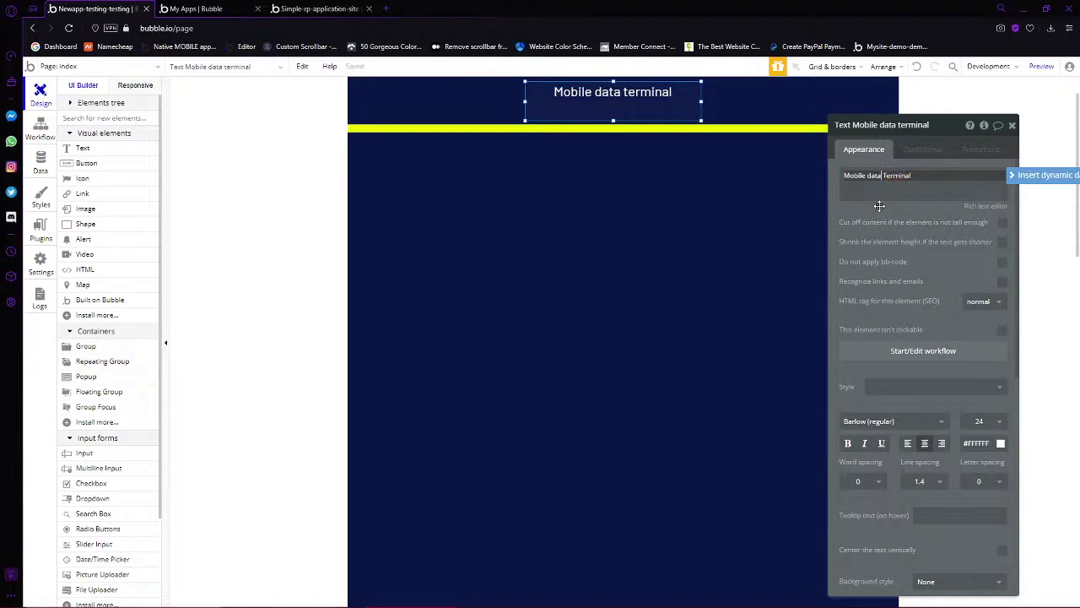
key(Delete)
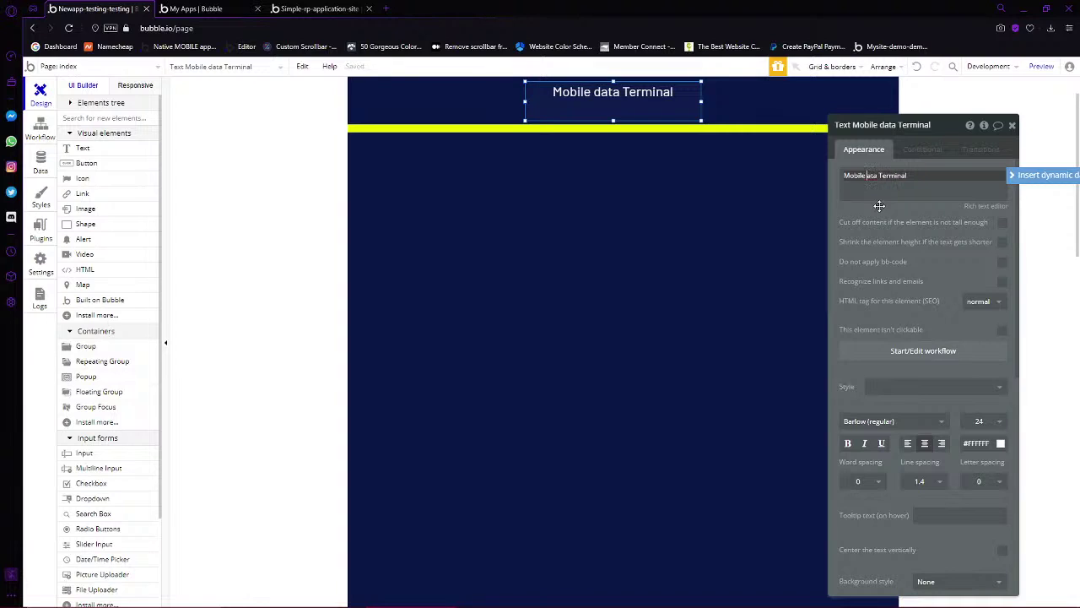
text(D)
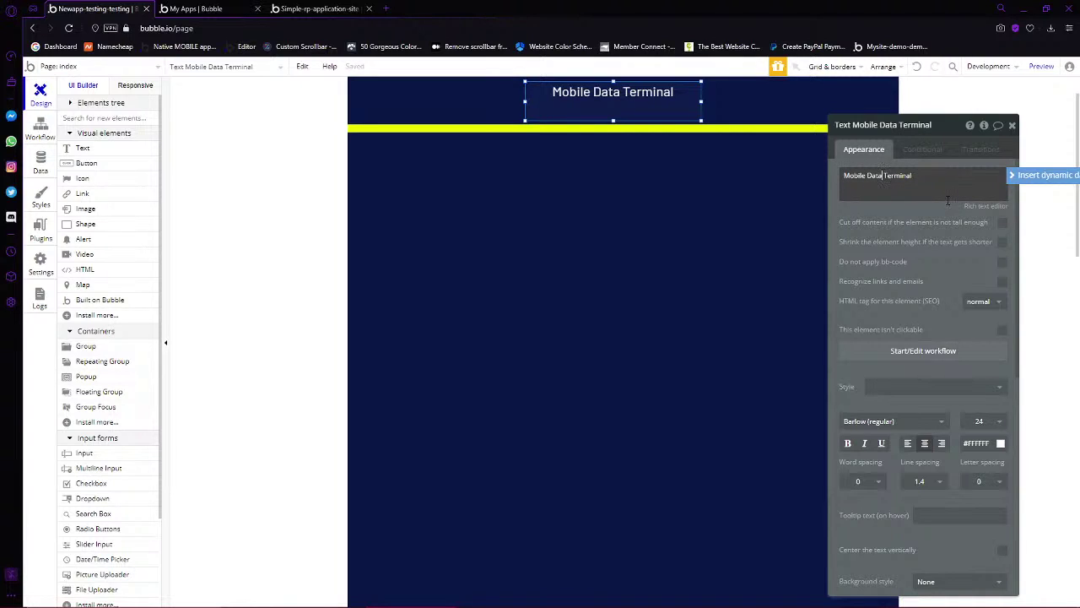
text(base)
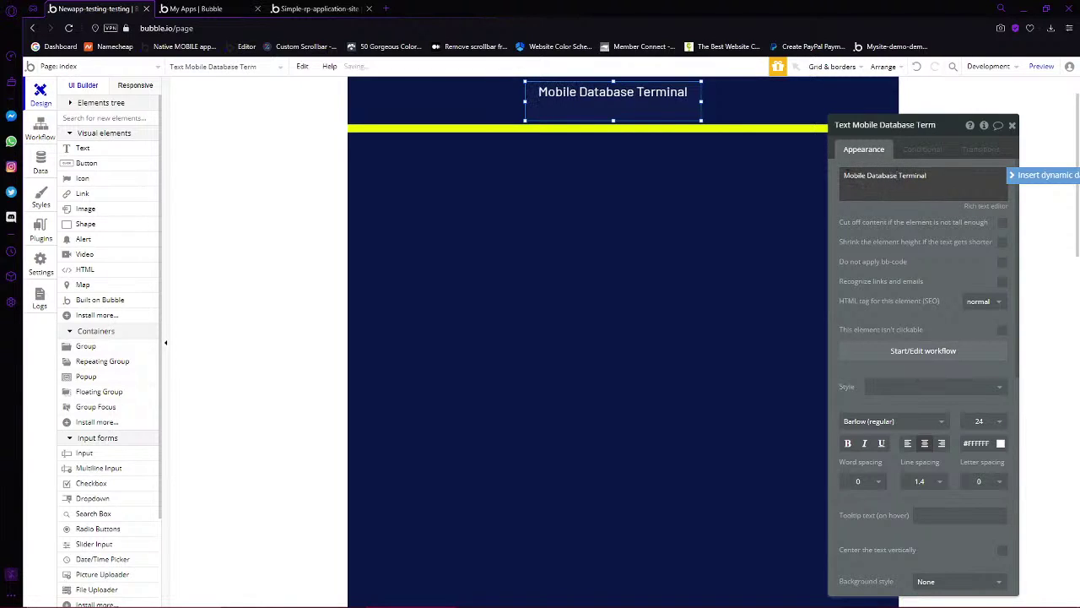
Insert the first Community's name from a database search at the start of the text
key(ctrl+a)
click(842, 176)
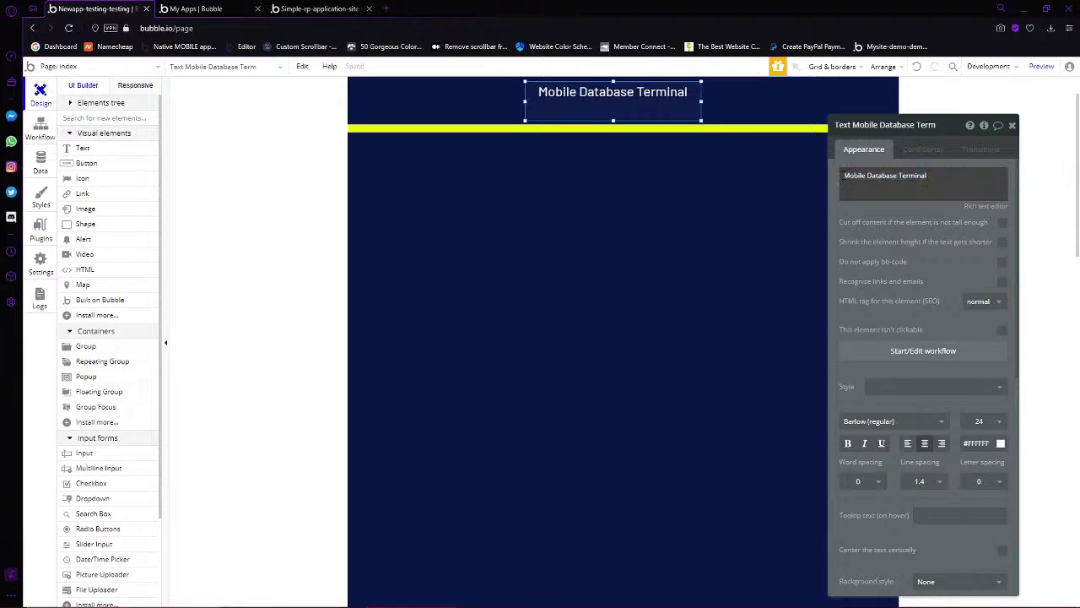
key(ctrl+a)
key(Left)
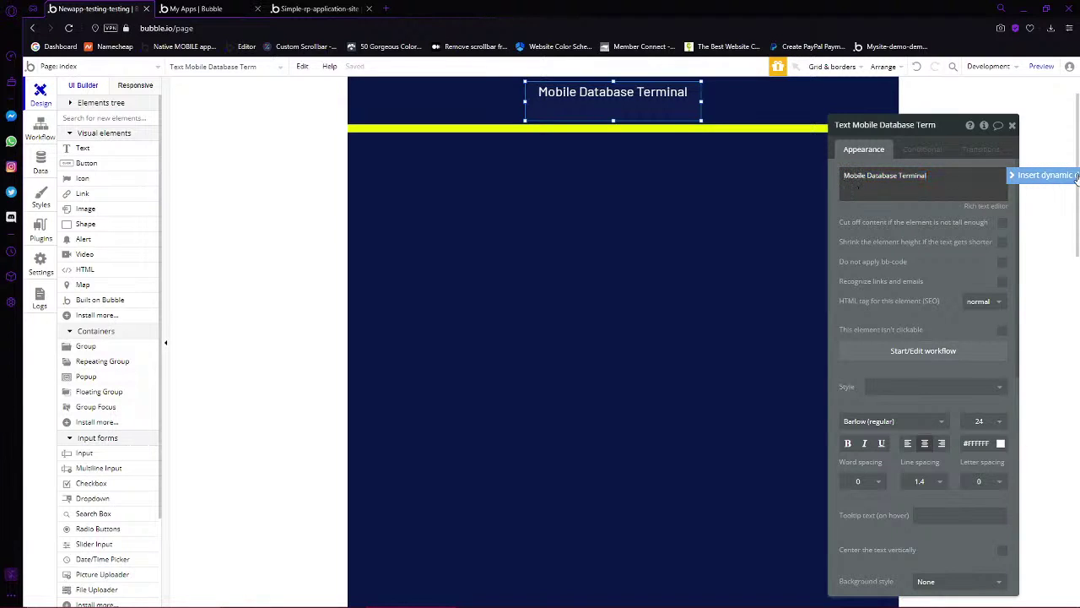
click(1046, 176)
click(888, 230)
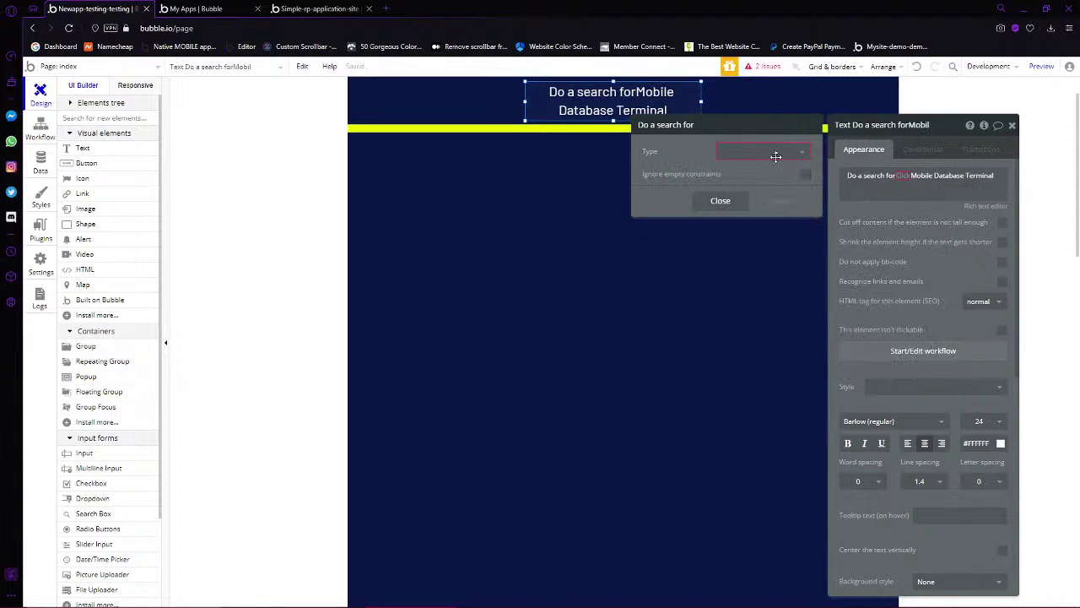
click(763, 152)
click(743, 187)
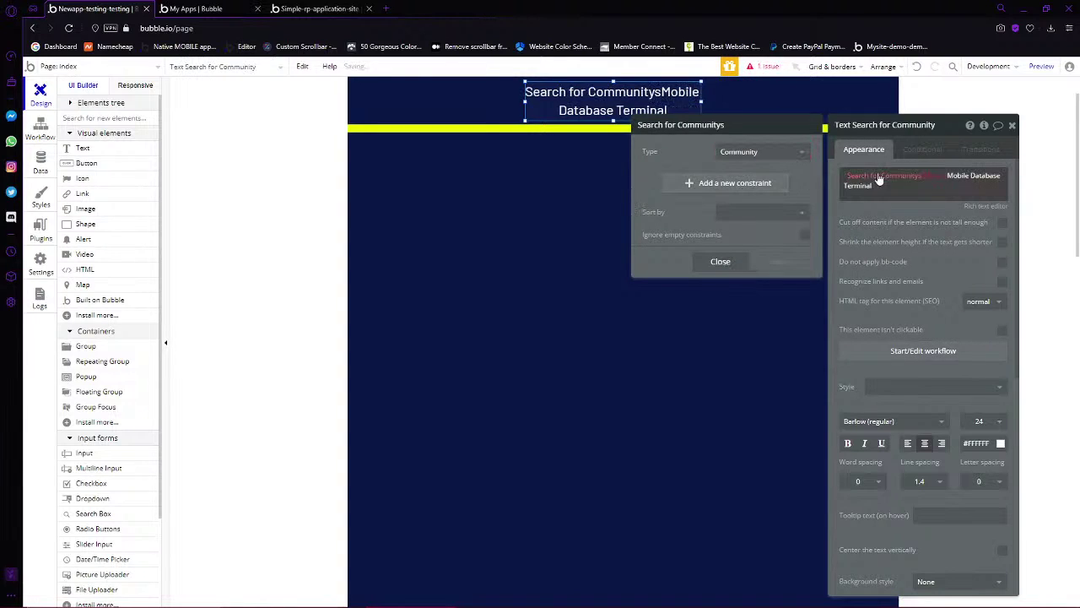
click(929, 178)
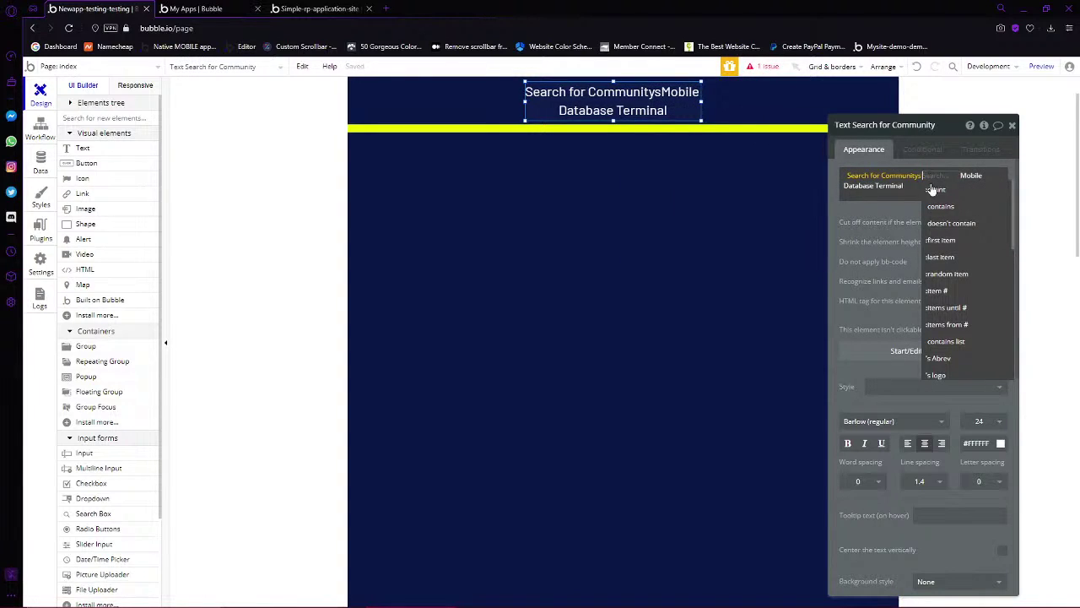
click(943, 240)
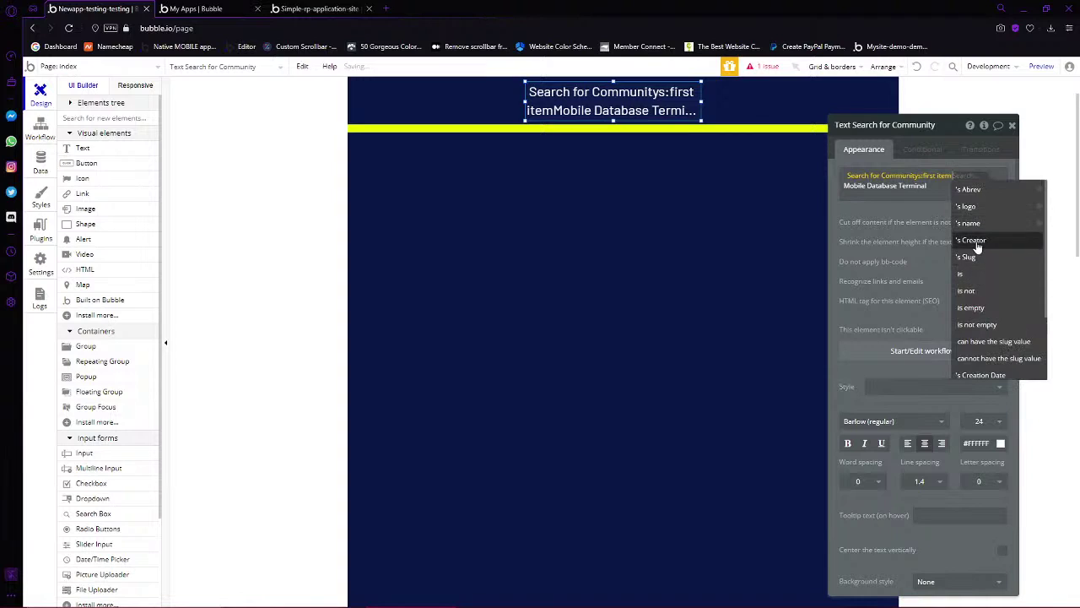
click(970, 224)
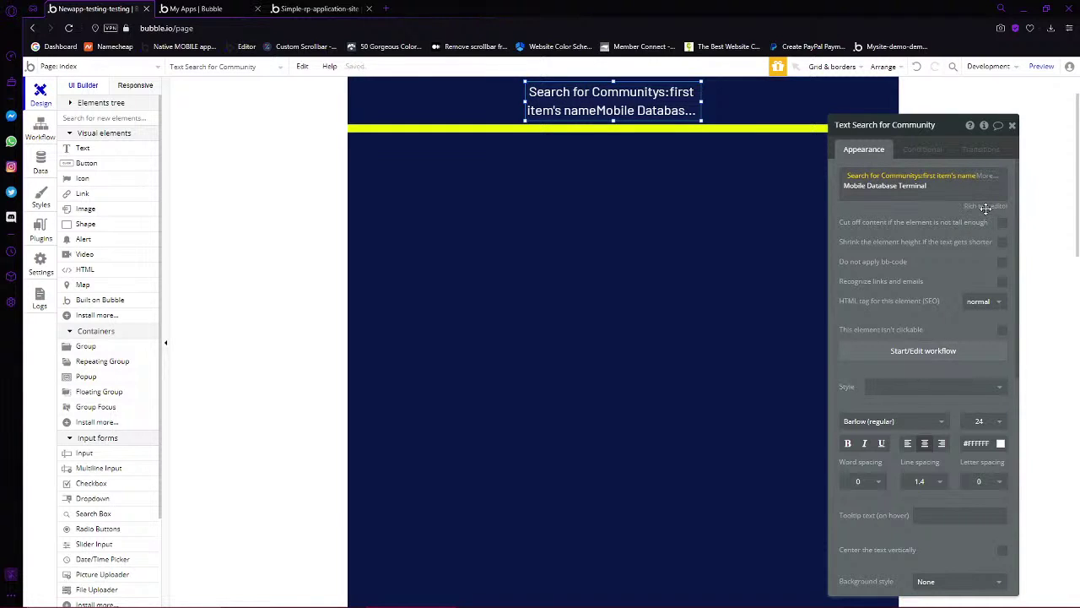
Add a space after the name, widen the header to two lines and centre it horizontally
click(985, 206)
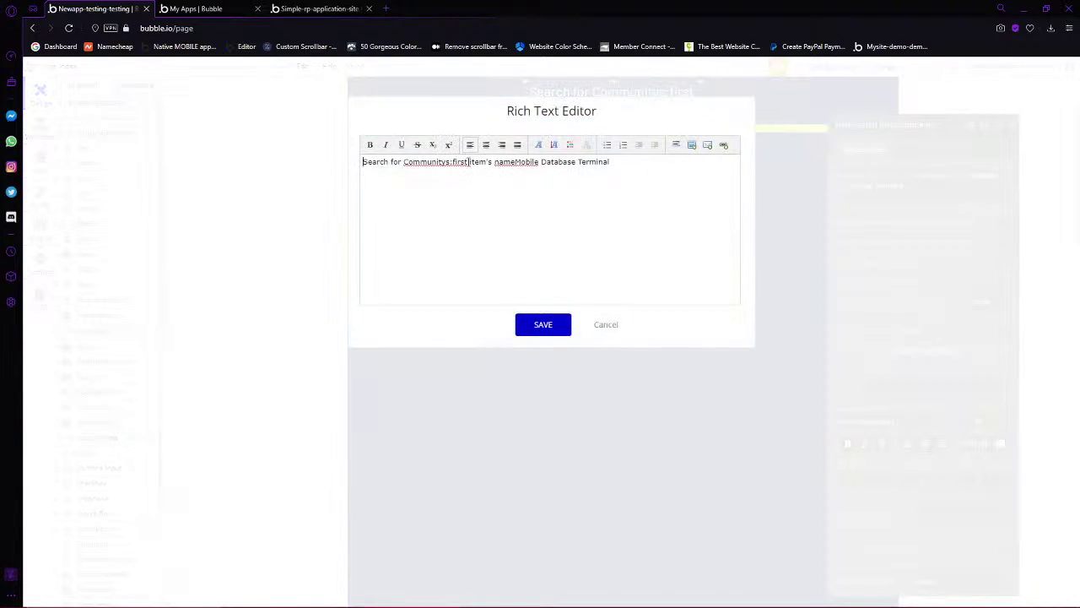
click(514, 161)
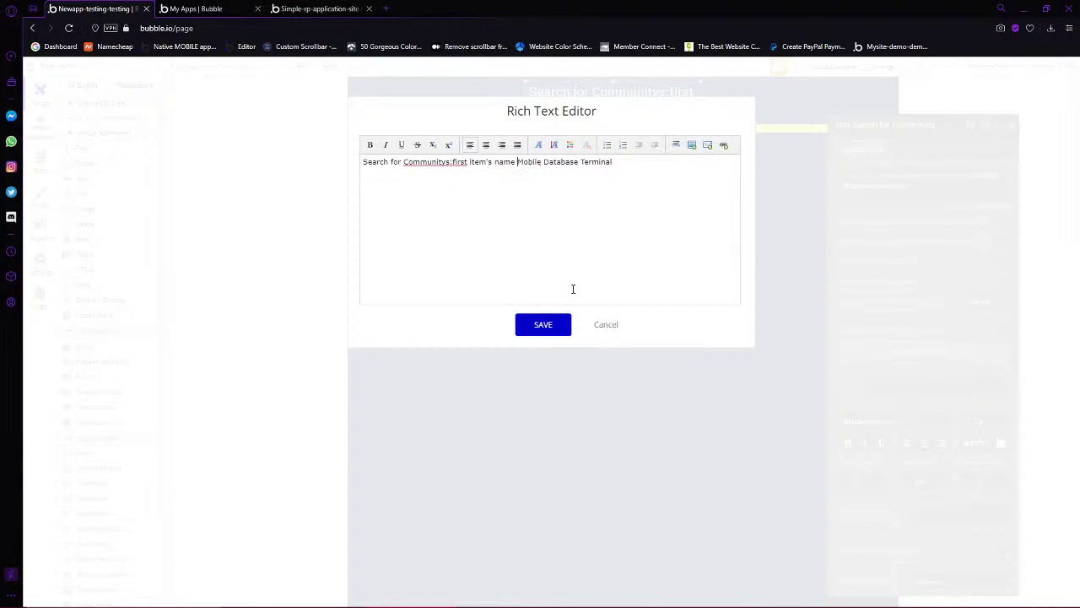
click(540, 322)
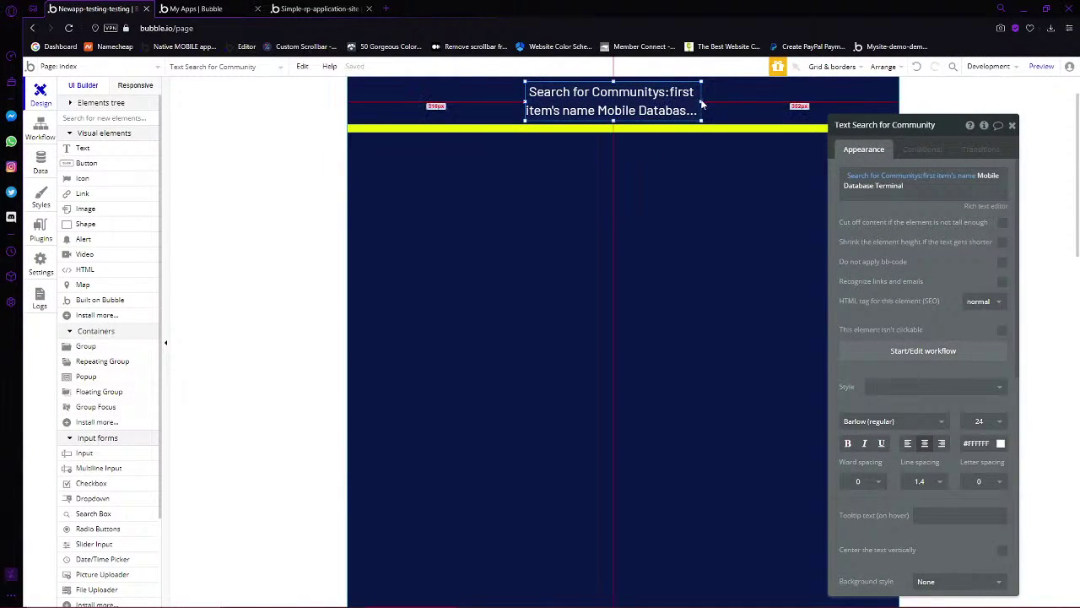
drag(701, 102, 834, 105)
right_click(800, 108)
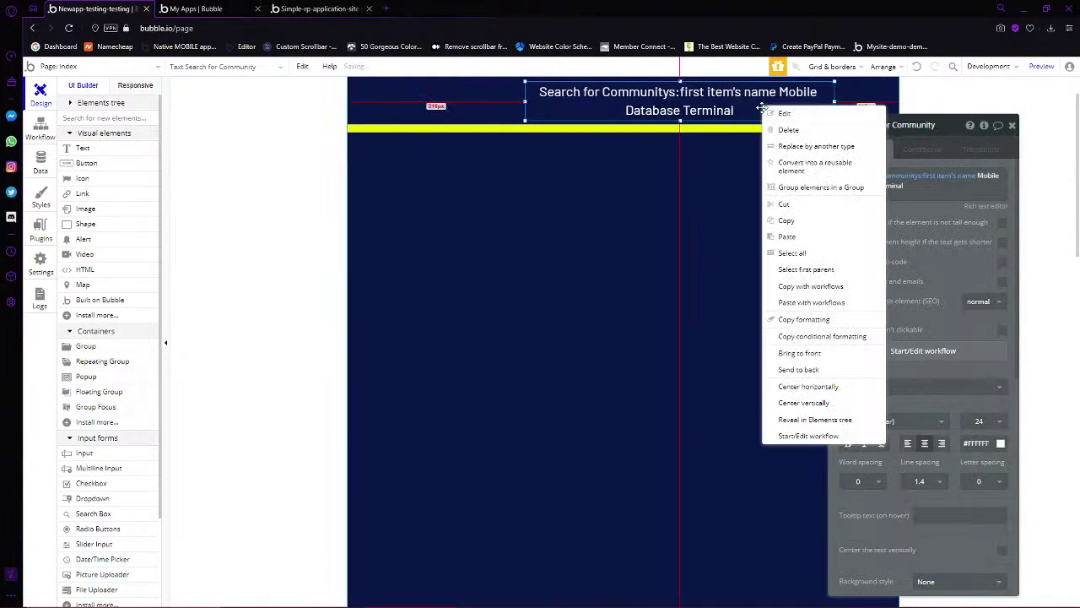
click(809, 387)
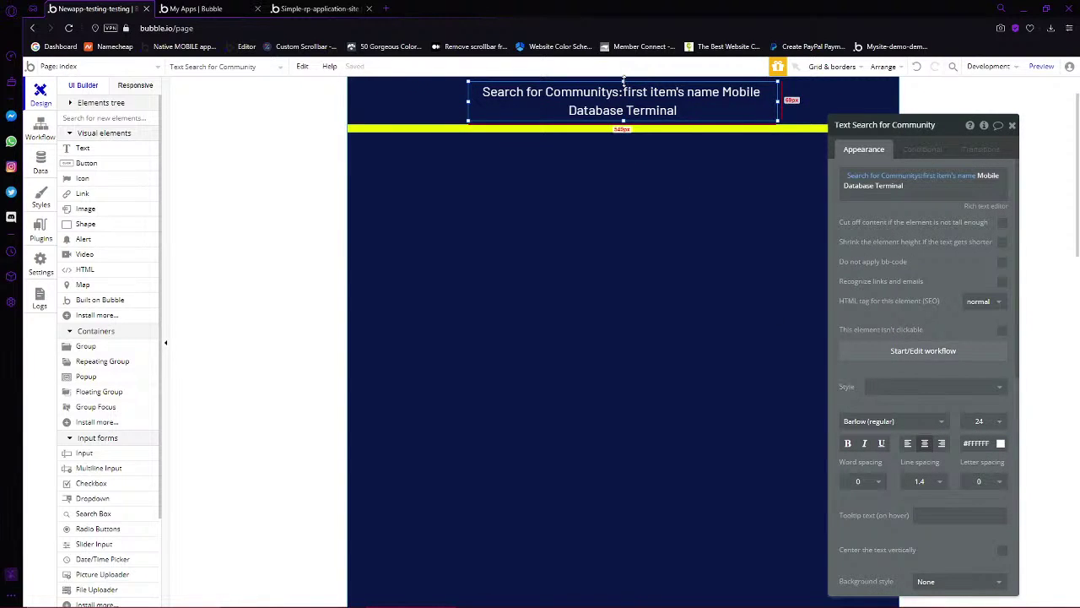
drag(623, 81, 657, 151)
scroll(85, 296, down, 3)
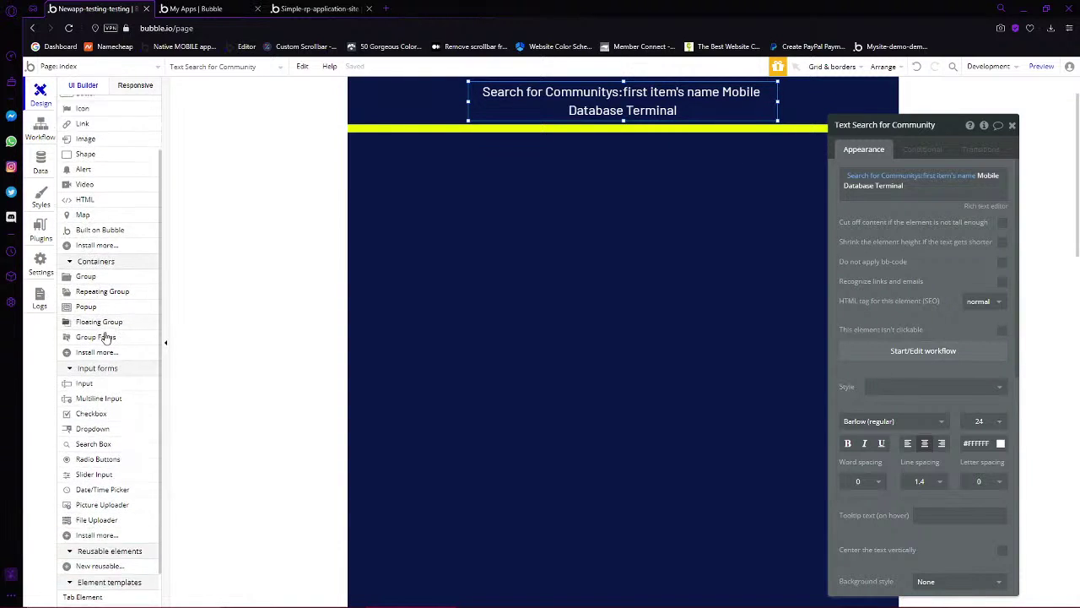
click(698, 240)
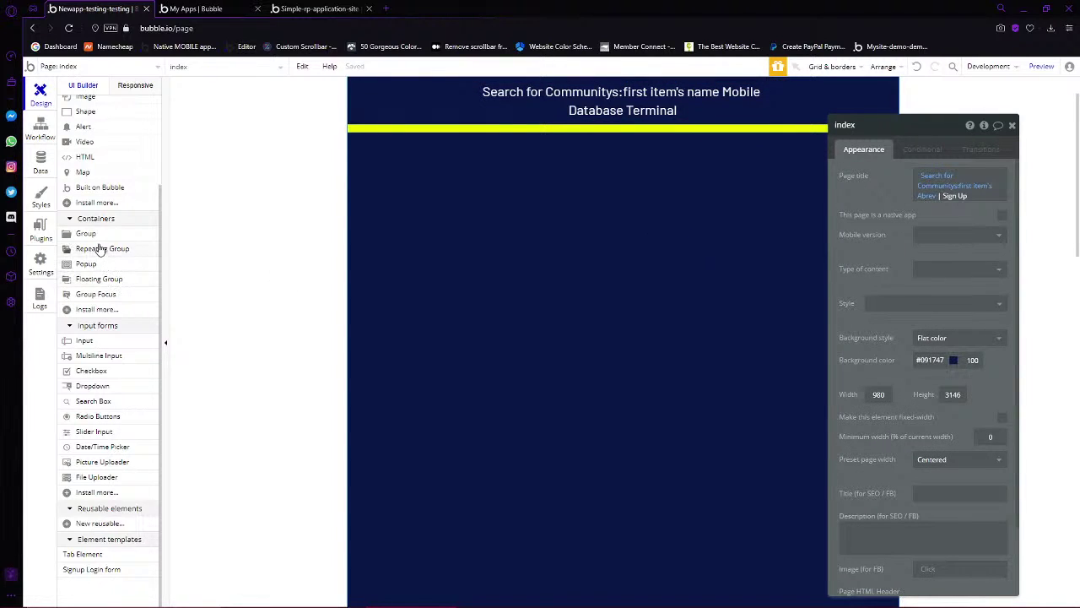
scroll(112, 374, up, 3)
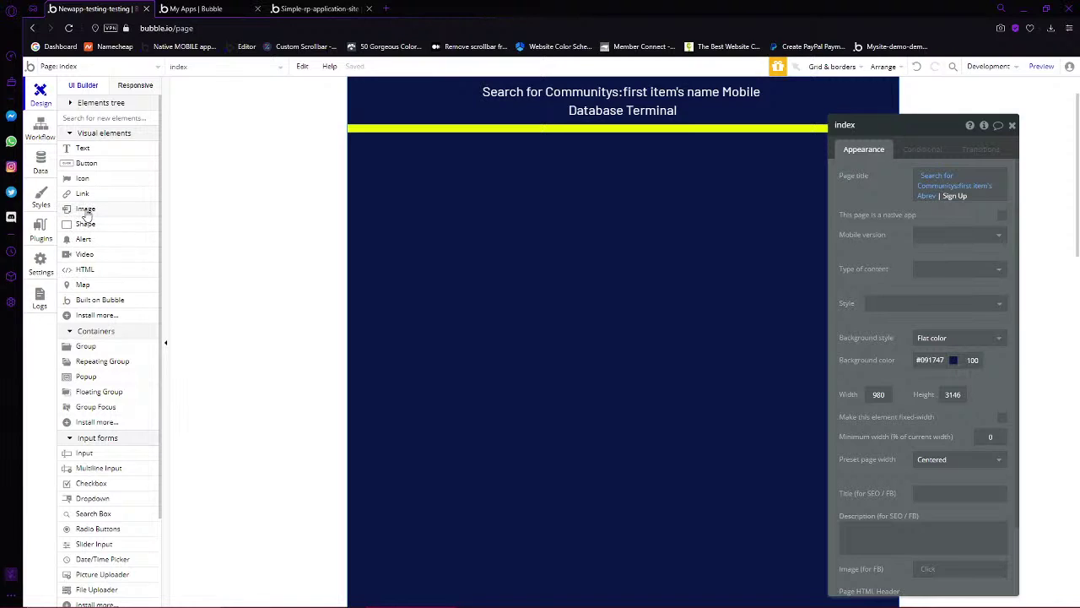
Draw an image element below the yellow bar and centre it horizontally
click(85, 208)
mouse_move(524, 136)
mouse_down()
mouse_move(718, 214)
mouse_move(713, 271)
mouse_up()
right_click(579, 224)
click(629, 507)
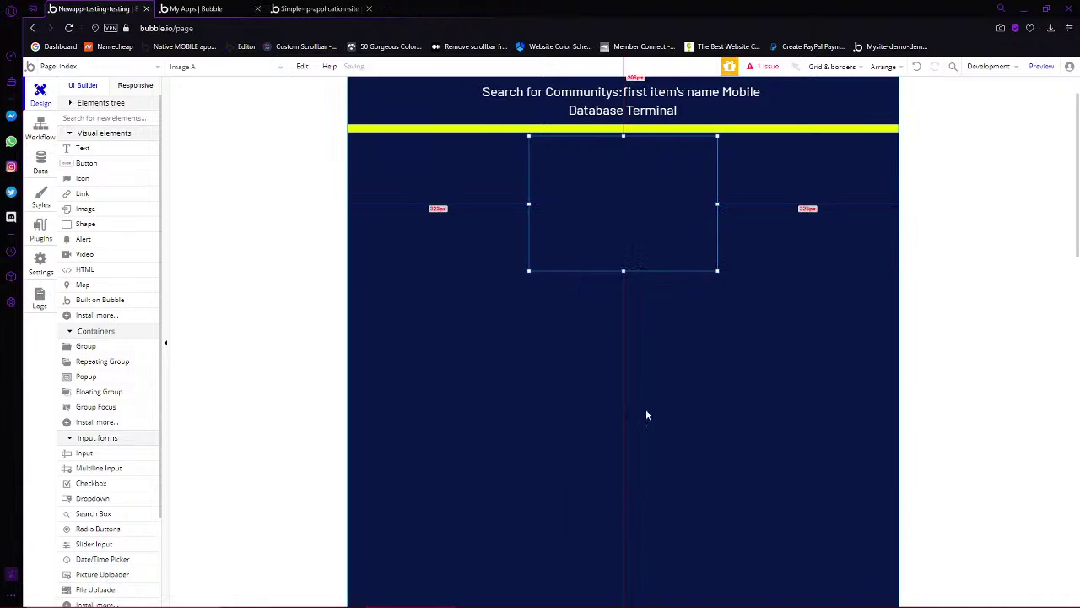
double_click(646, 205)
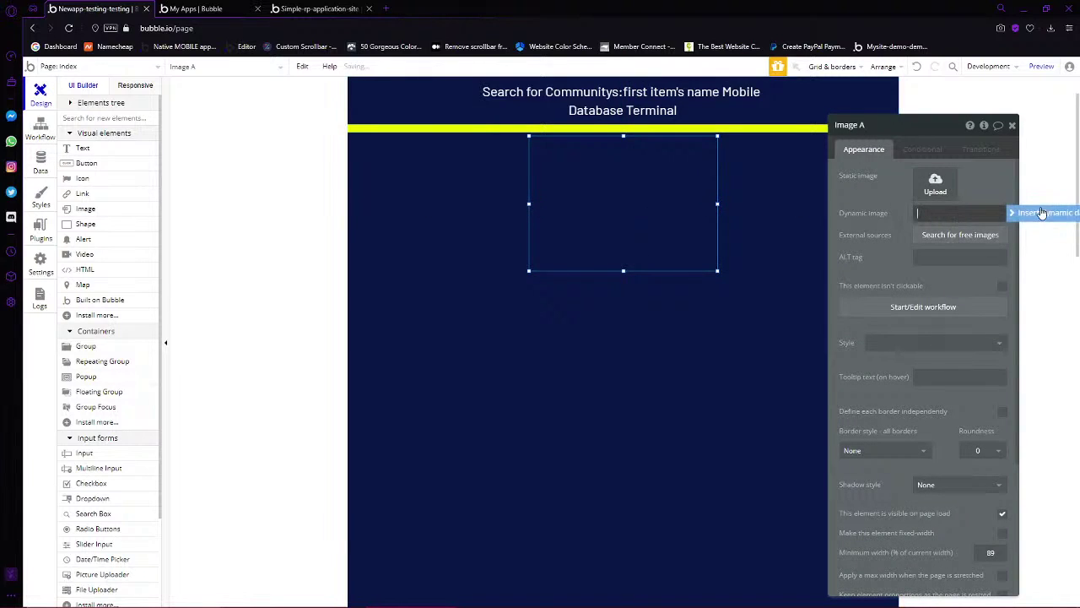
Set the image's dynamic source to the searched Community's logo, keeping rendering at Rescale
click(1025, 213)
click(974, 263)
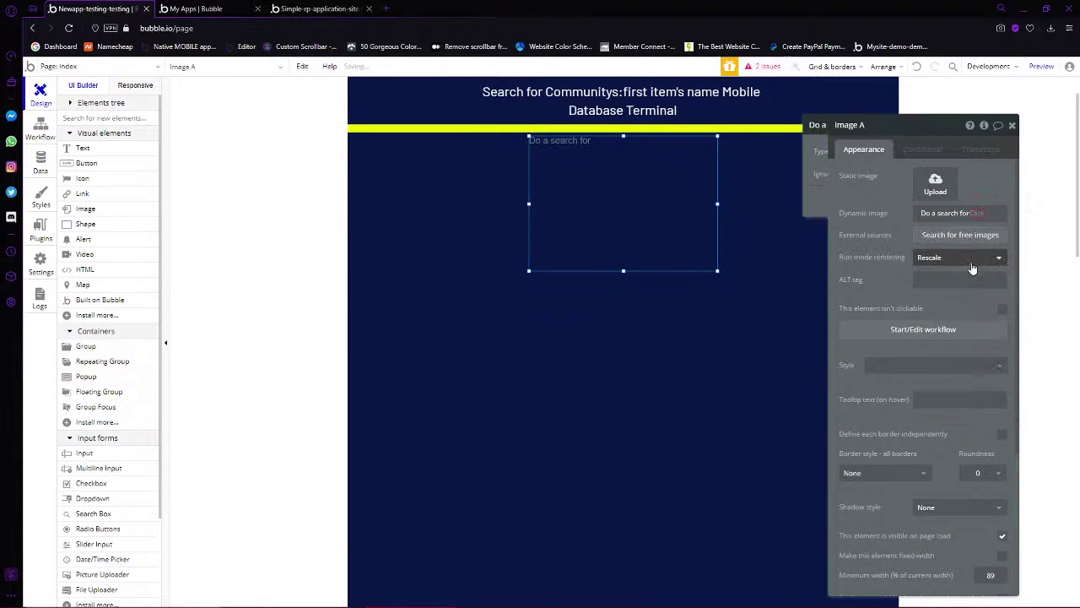
click(766, 152)
click(765, 182)
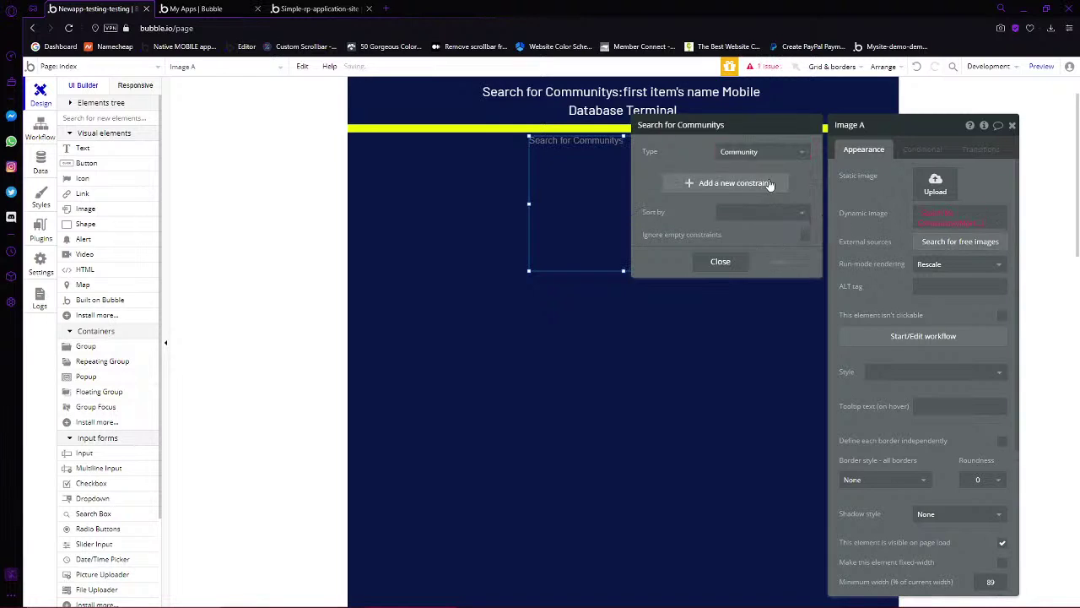
click(966, 224)
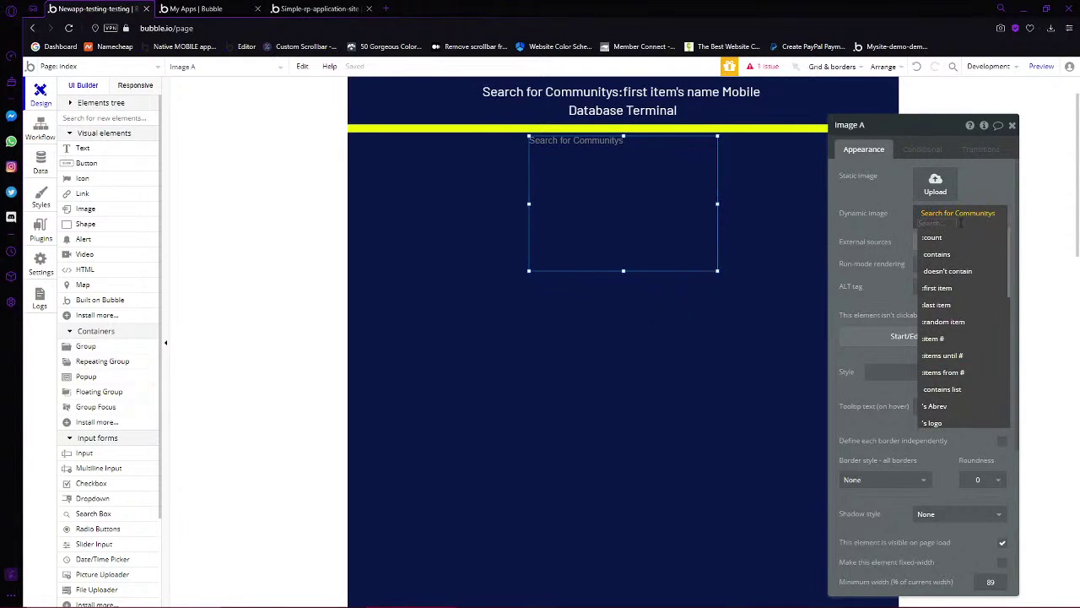
text(logo)
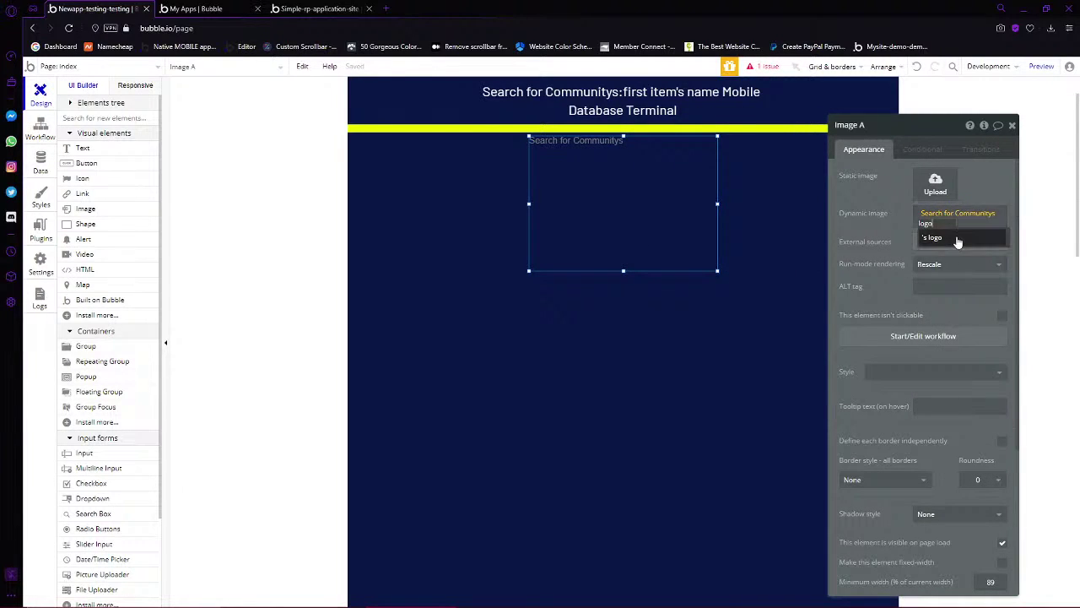
click(954, 238)
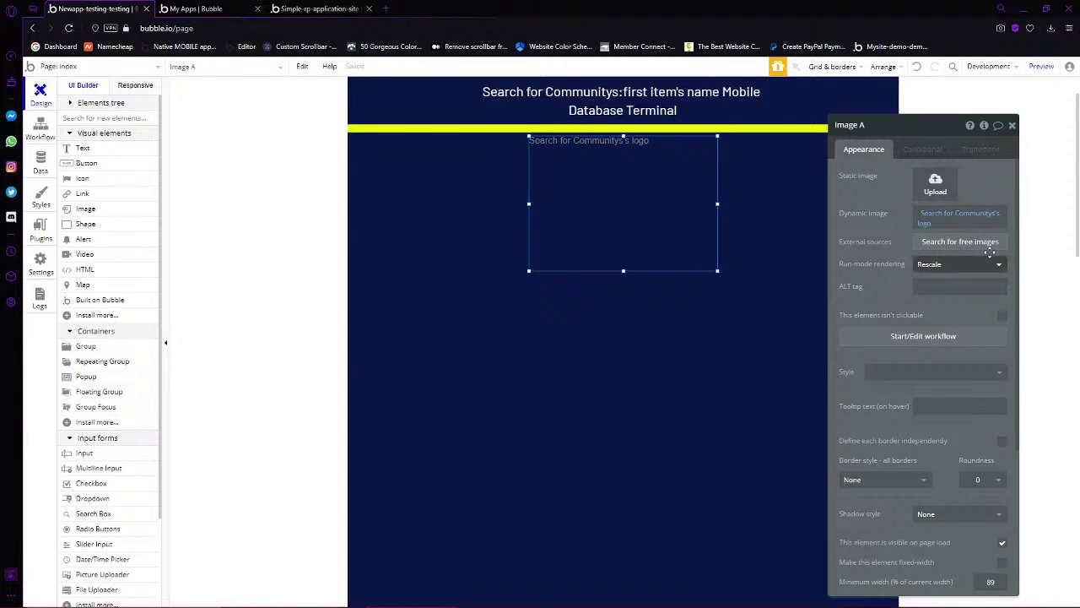
click(966, 263)
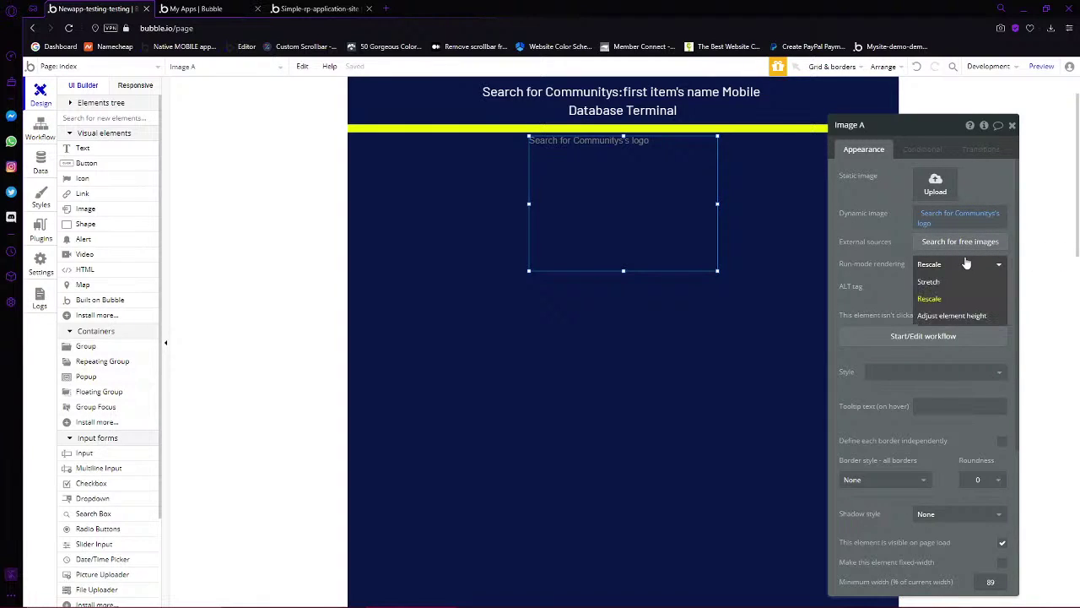
click(966, 264)
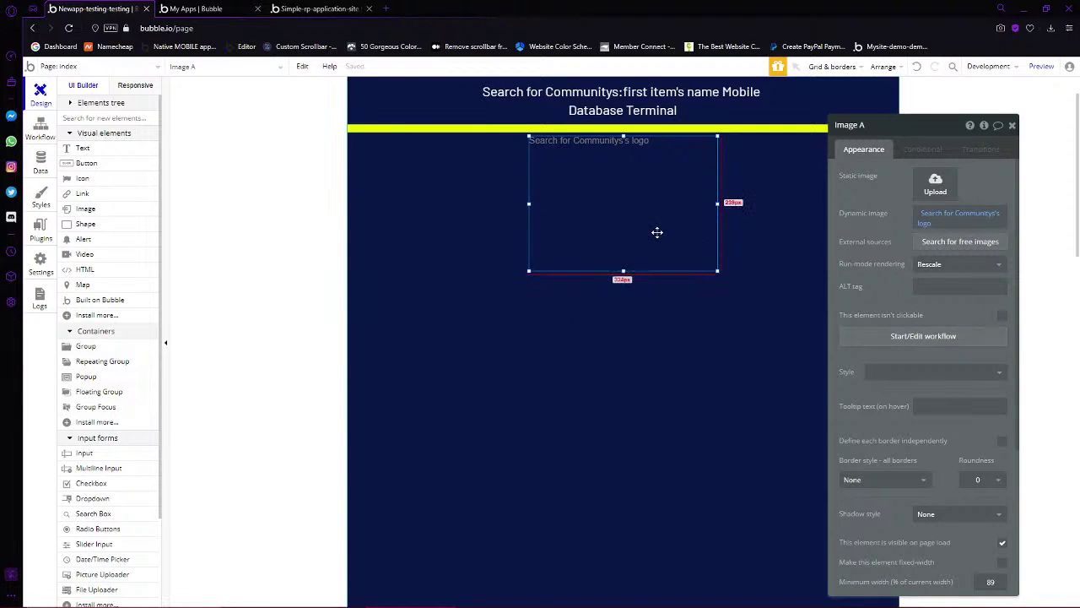
scroll(656, 232, down, 1)
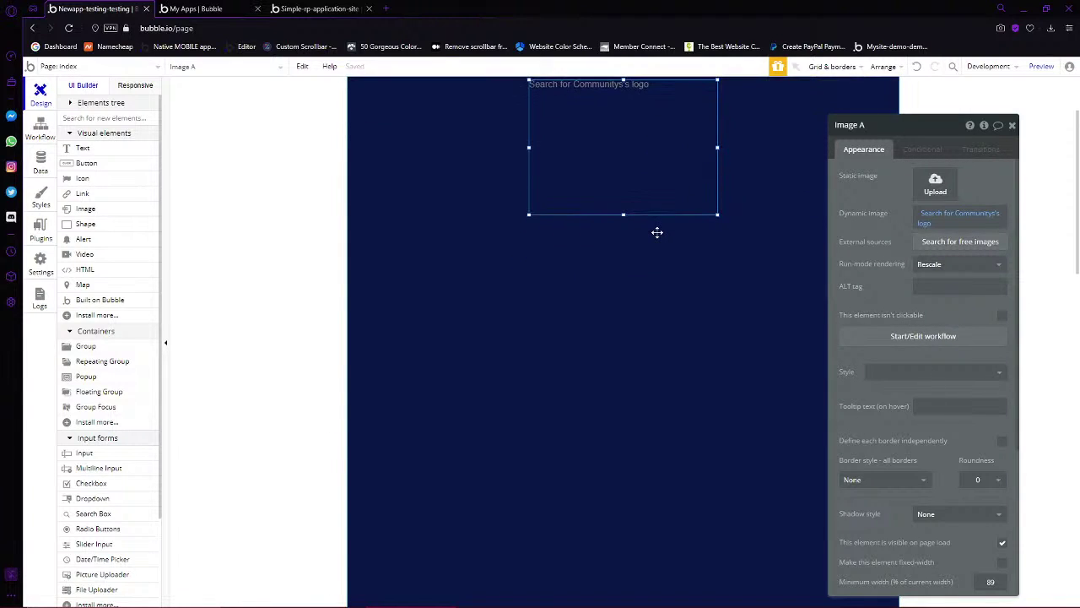
scroll(657, 233, up, 1)
scroll(656, 232, down, 1)
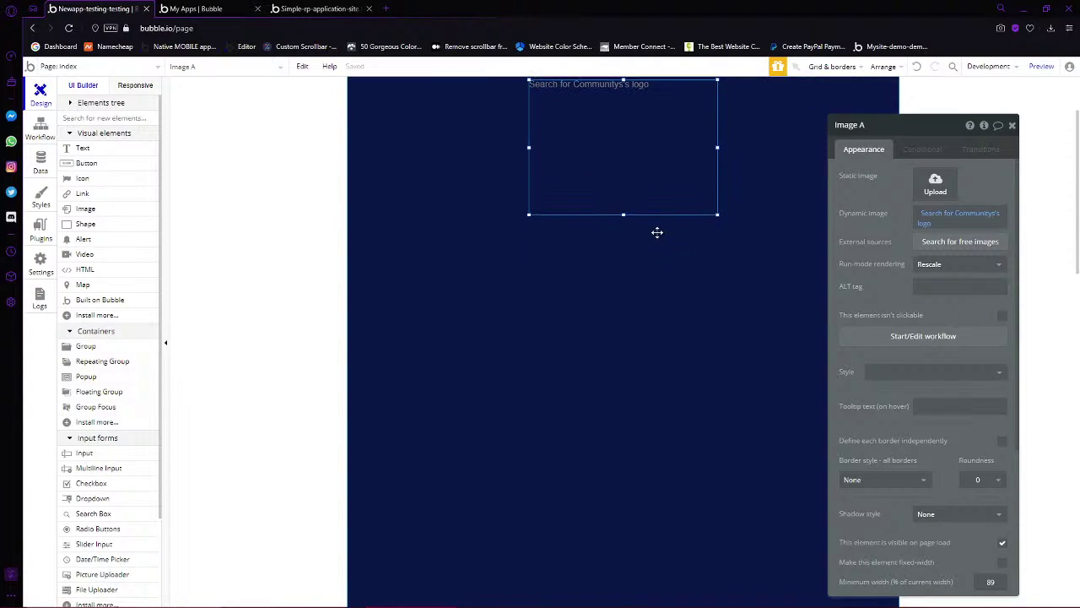
Drag the index page's bottom edge up to a 696 px height, then reselect the logo image
click(654, 369)
scroll(612, 405, down, 10)
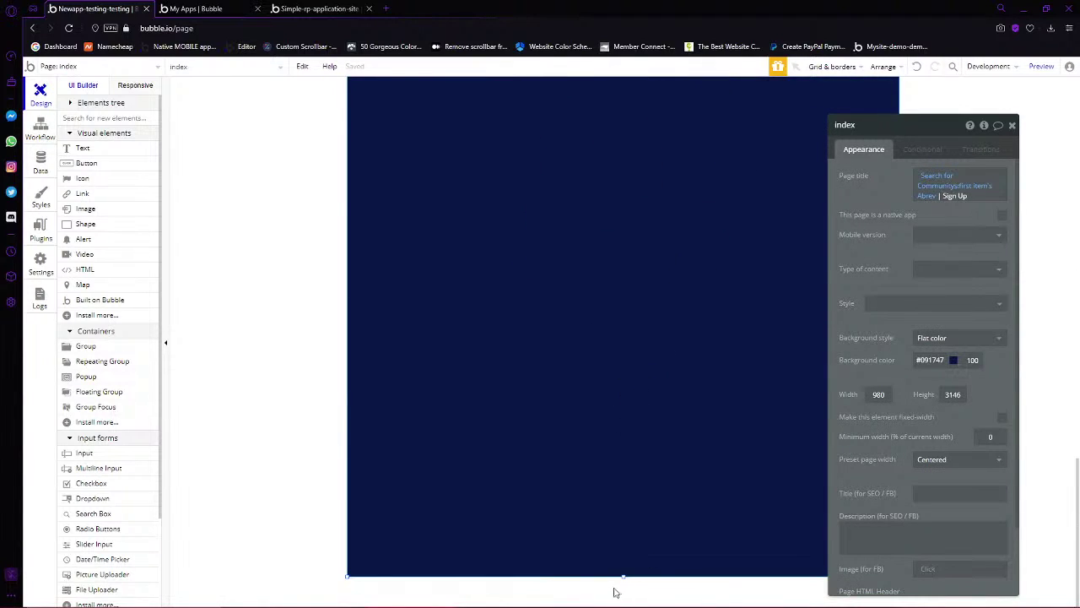
drag(624, 581, 633, 336)
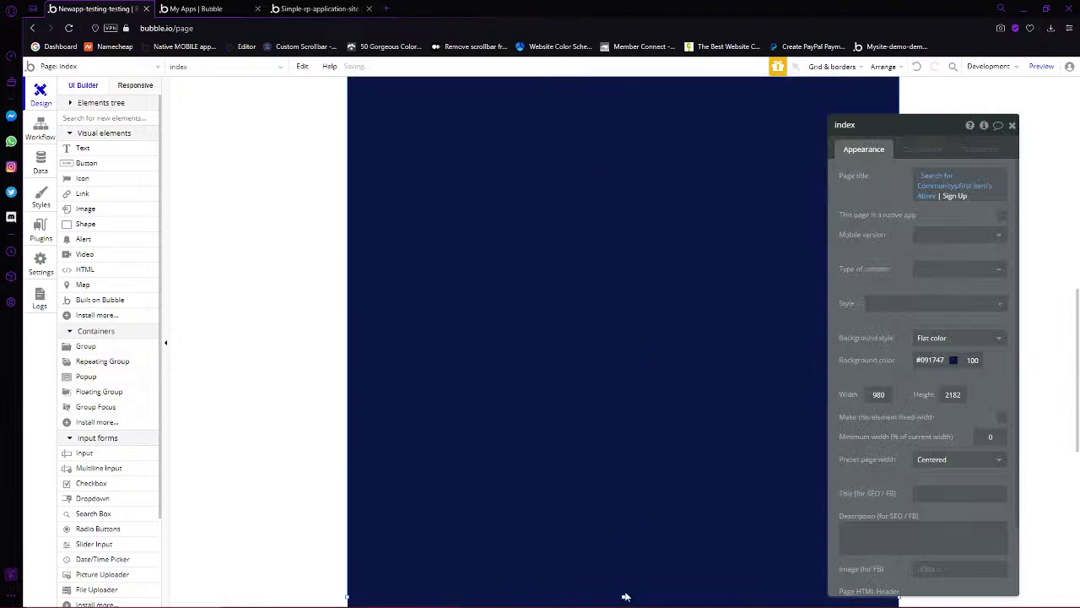
drag(623, 600, 634, 385)
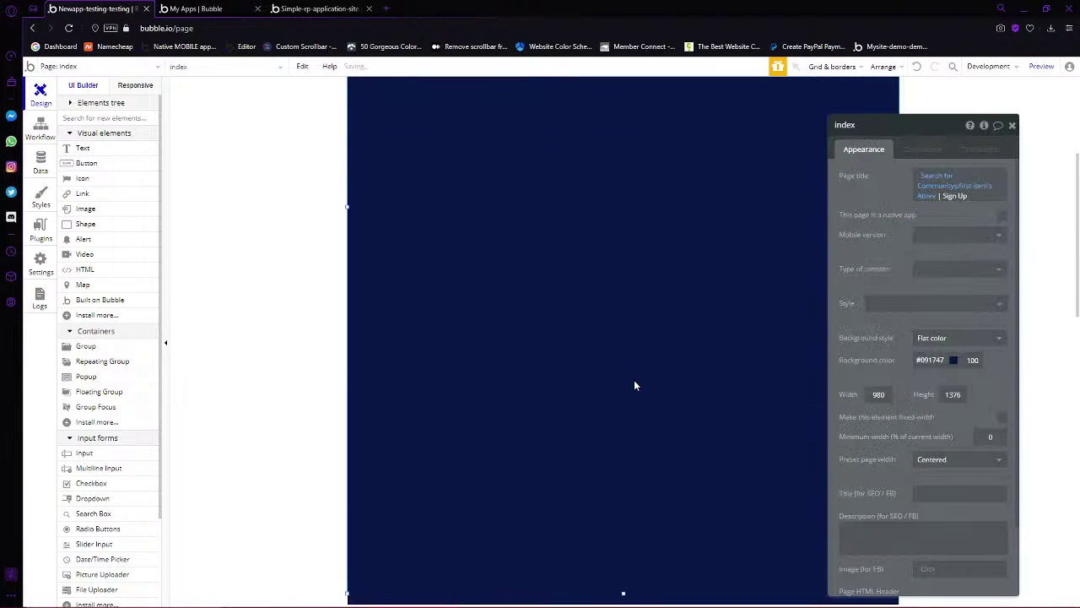
drag(624, 592, 622, 470)
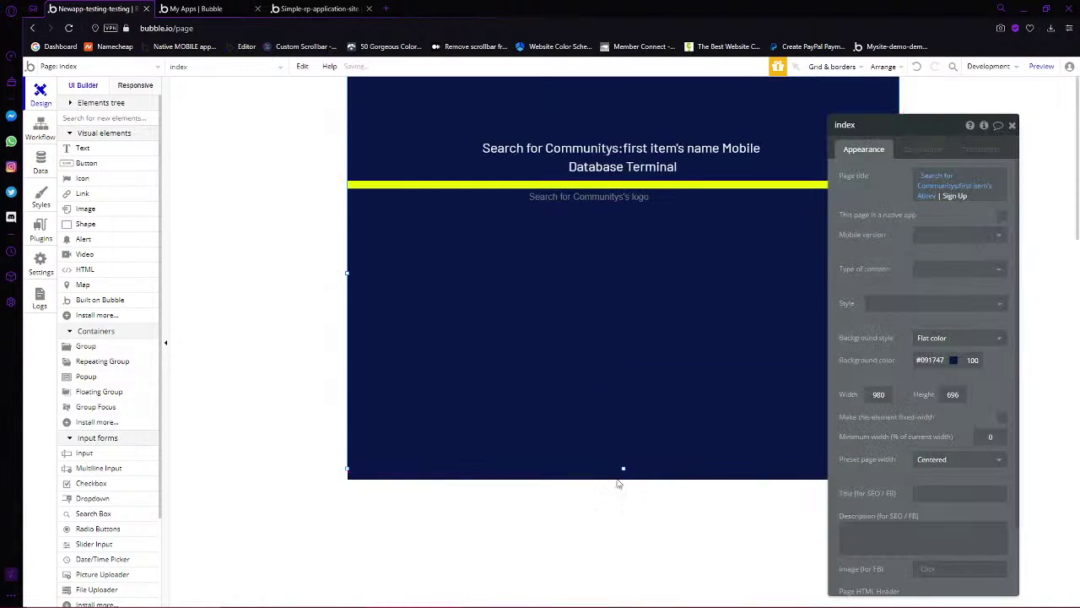
click(608, 243)
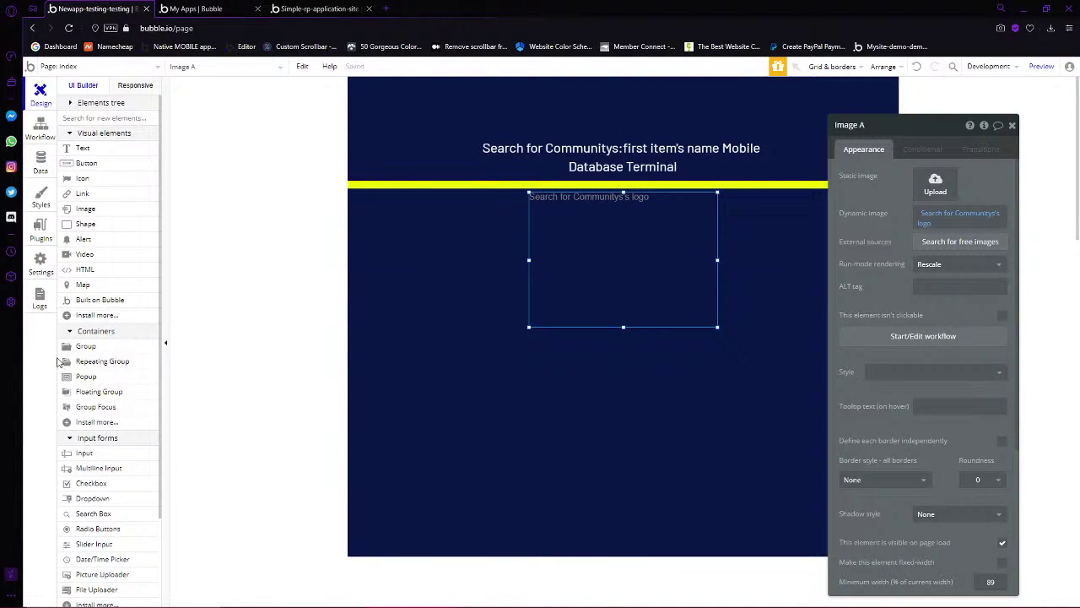
Draw a group below the logo and centre it horizontally on the page
click(99, 347)
mouse_move(425, 344)
mouse_down()
mouse_move(678, 463)
mouse_move(817, 512)
mouse_up()
right_click(743, 447)
click(802, 540)
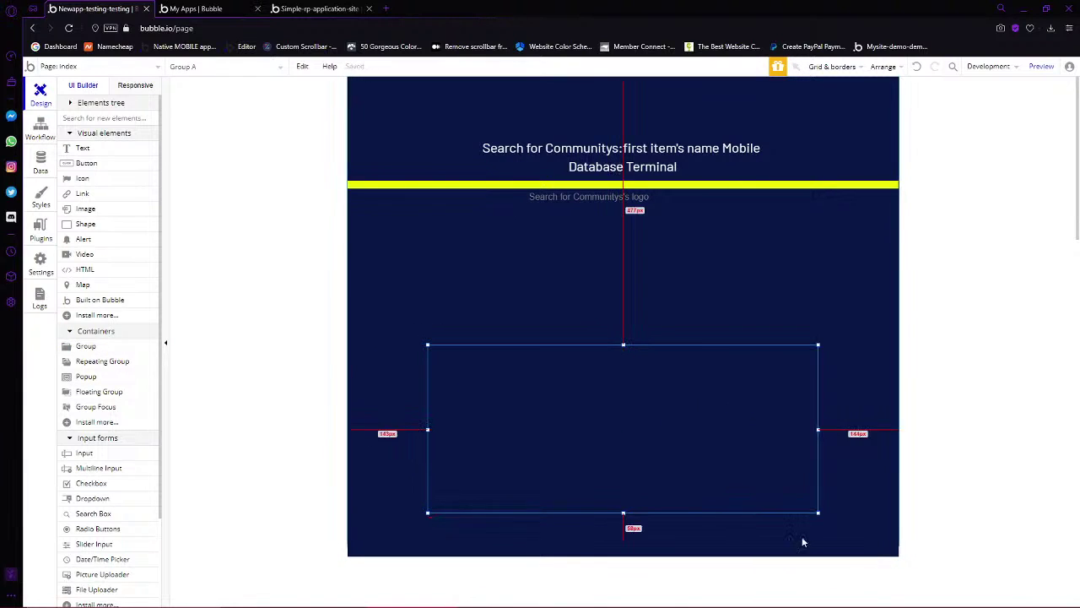
double_click(742, 409)
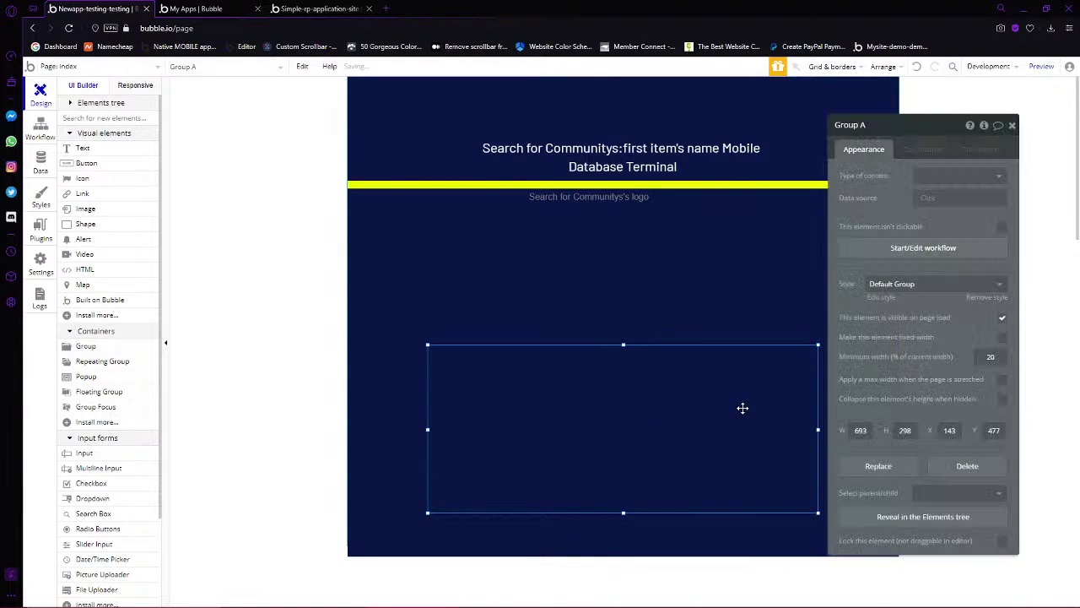
Remove the group's preset style and give it a solid 1 px white #FFFFFF border
click(987, 297)
click(932, 394)
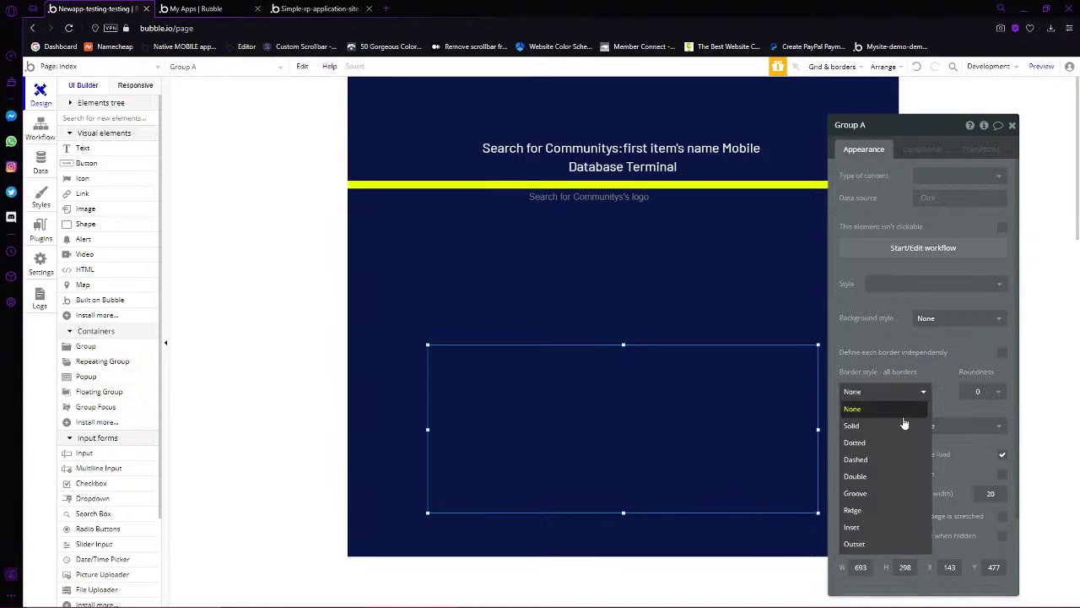
click(904, 389)
click(904, 391)
click(875, 428)
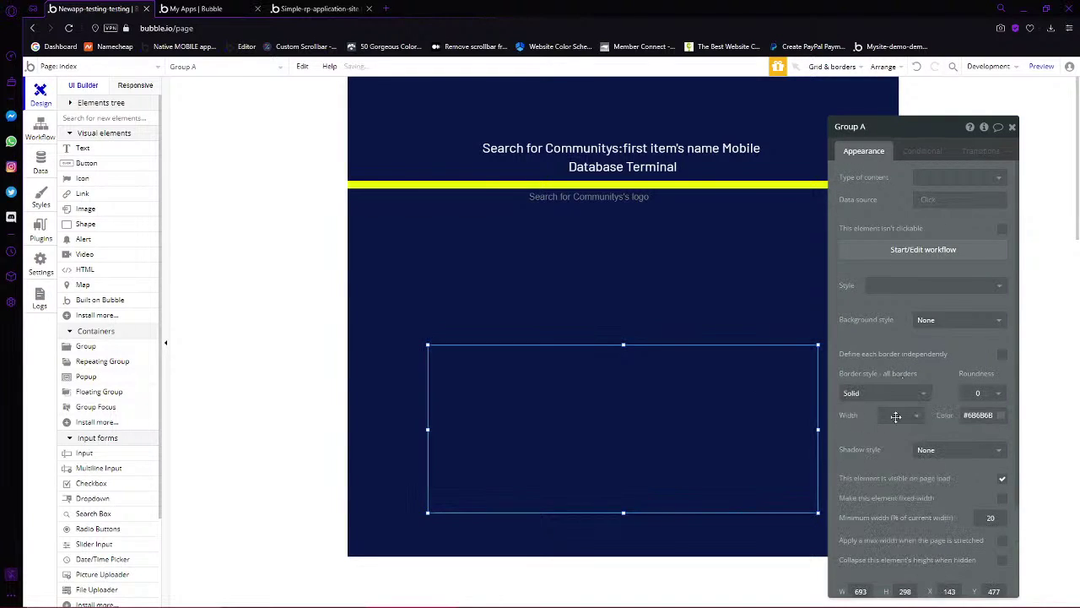
click(979, 416)
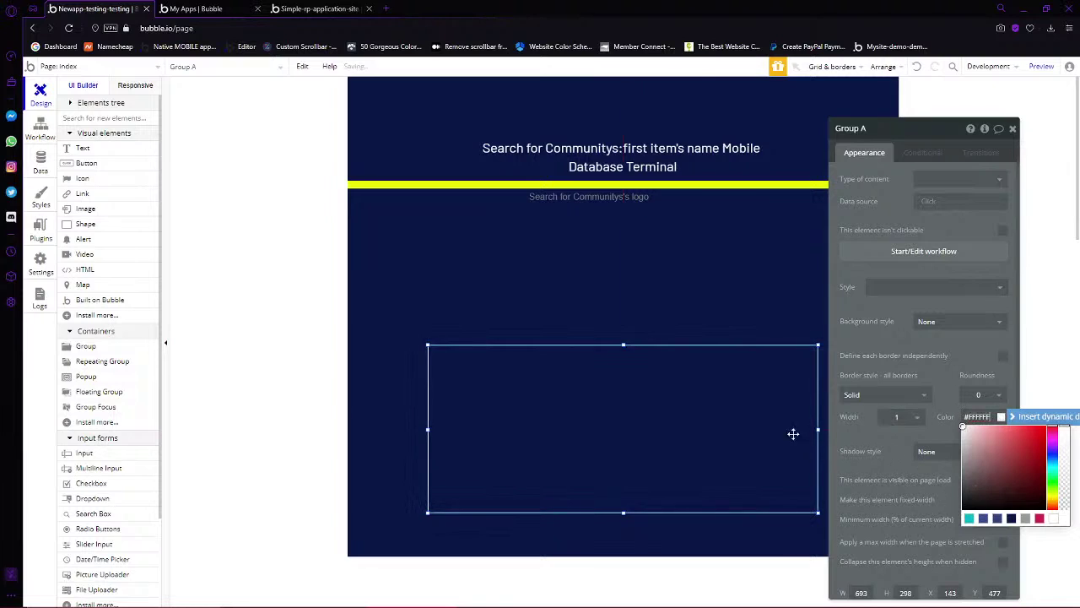
click(702, 322)
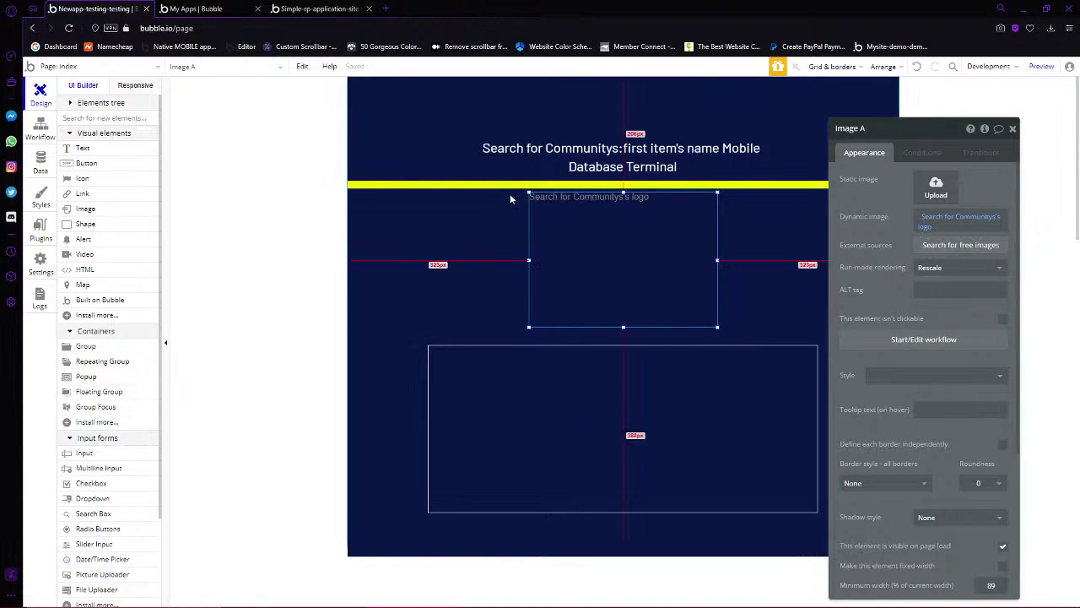
Move the title, yellow bar and logo image up together with the arrow keys
click(573, 167)
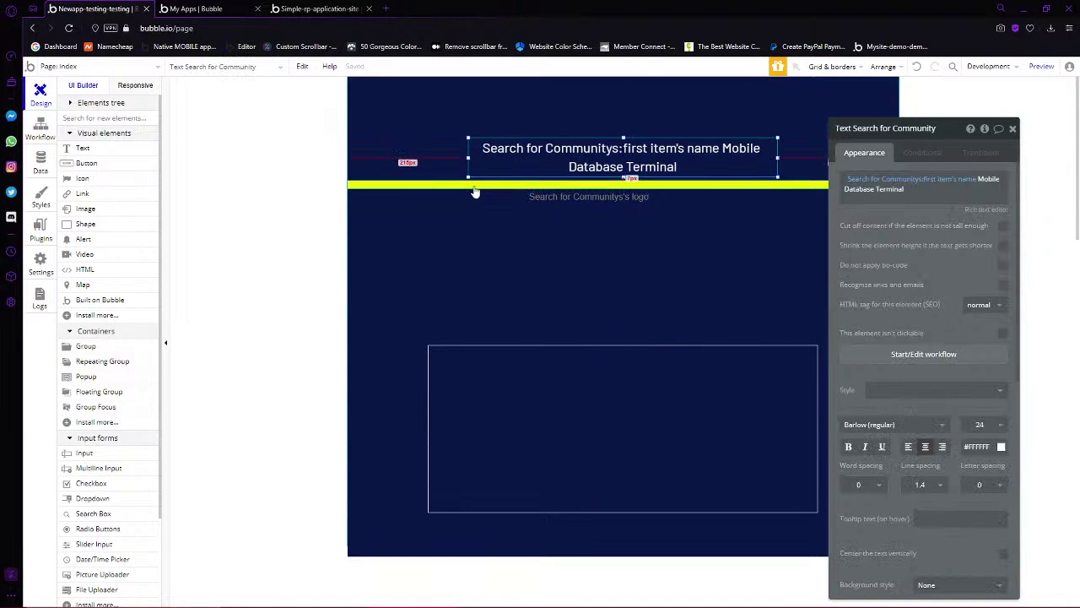
click(461, 185)
click(573, 166)
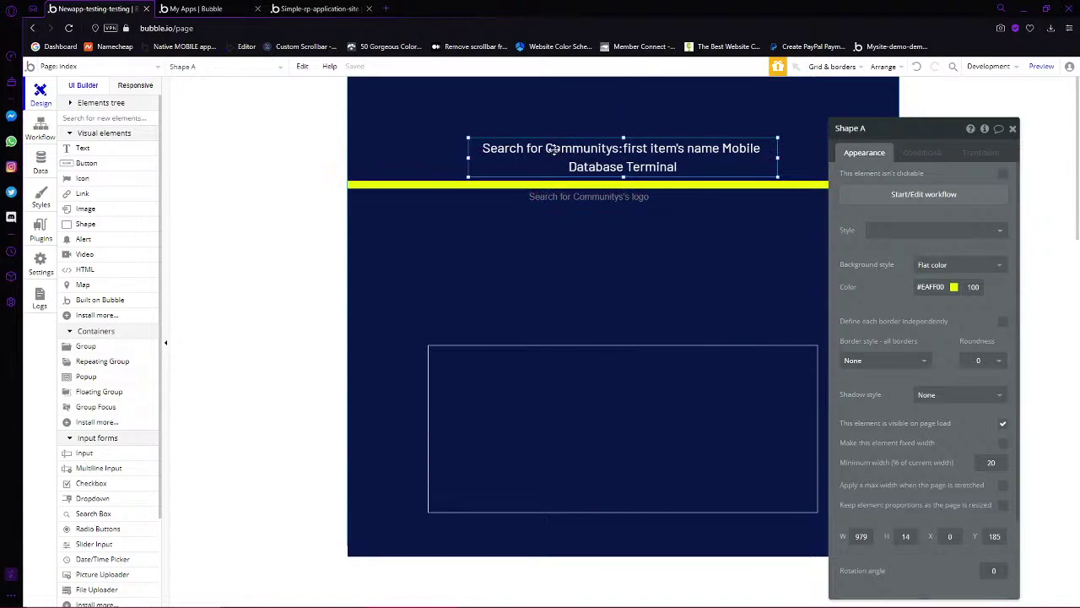
shift+click(530, 197)
click(610, 226)
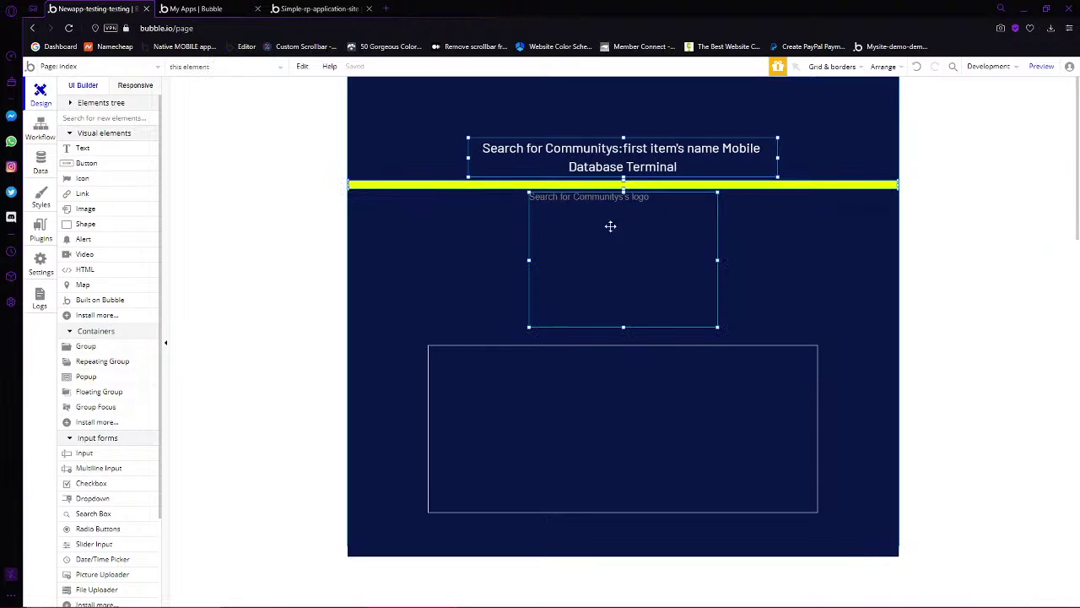
key(Up)
key(Up)
key(Up)
key(Up)
key(Up)
key(Up)
key(Up)
key(Up)
key(Up)
key(Up)
key(Up)
key(Up)
key(Up)
key(Up)
key(Up)
key(Up)
key(Up)
key(Up)
key(Up)
key(Up)
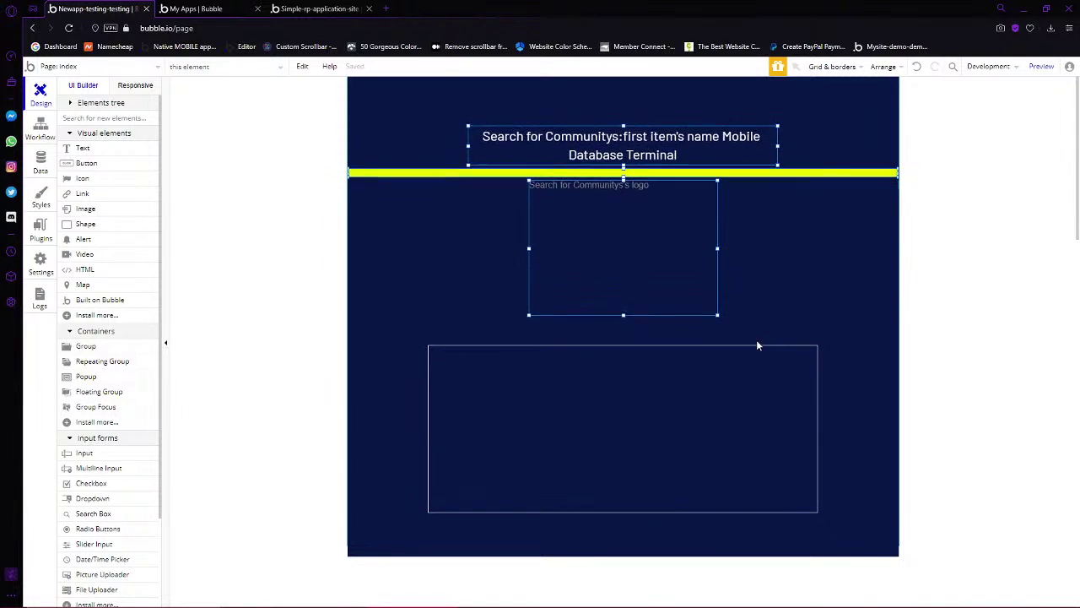
key(Up)
key(Up)
key(Up)
key(Up)
key(Up)
key(Up)
key(Up)
key(Up)
key(Up)
key(Up)
key(Up)
key(Up)
key(Up)
key(Up)
key(Up)
key(Up)
key(Up)
key(Up)
key(Up)
key(Up)
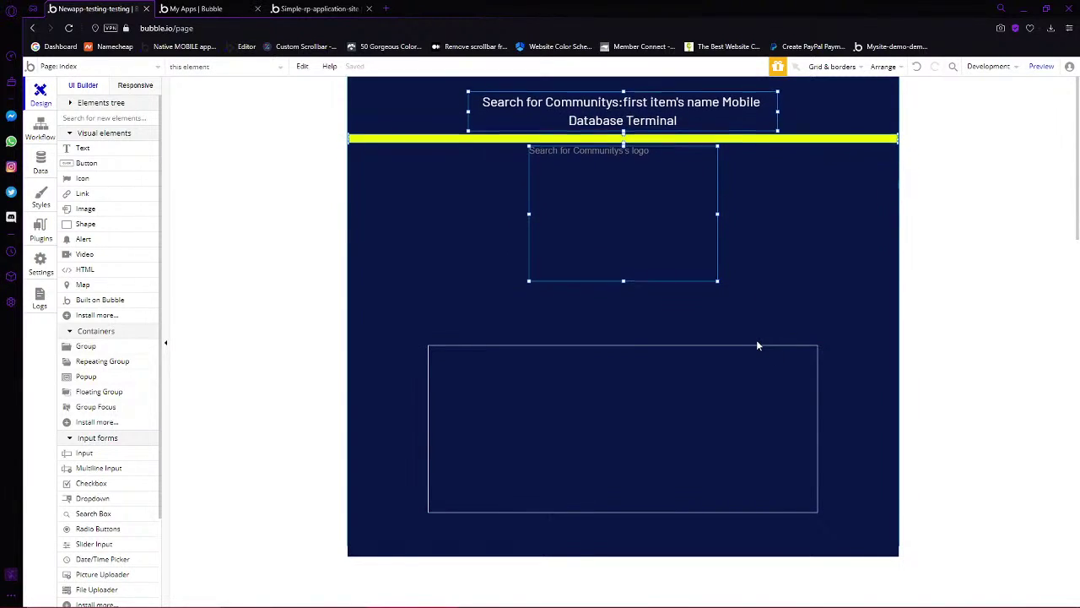
key(Up)
key(Up)
key(Up)
key(Up)
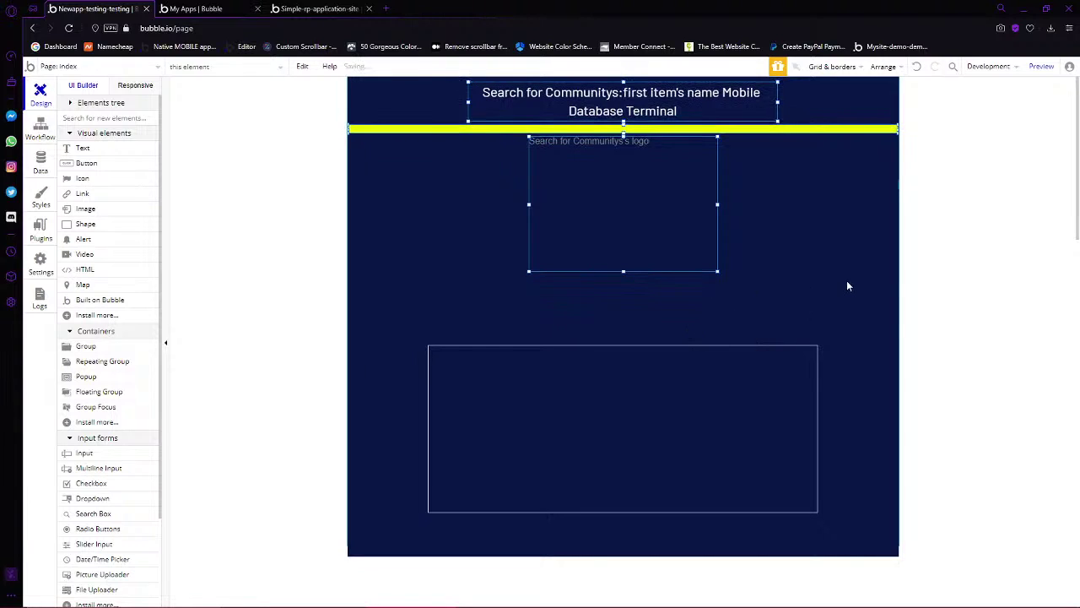
key(Up)
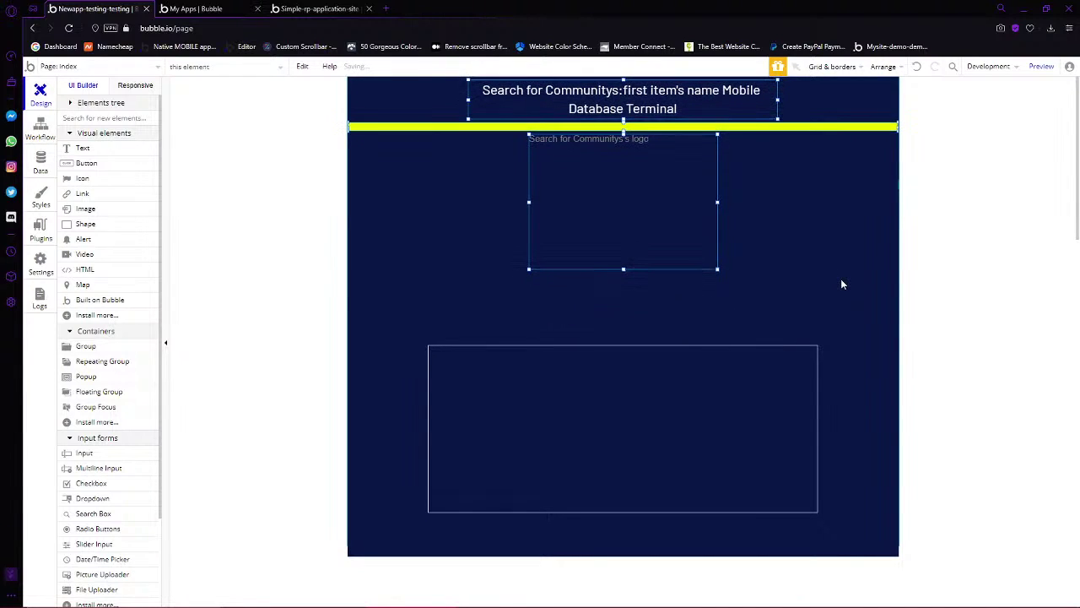
click(788, 127)
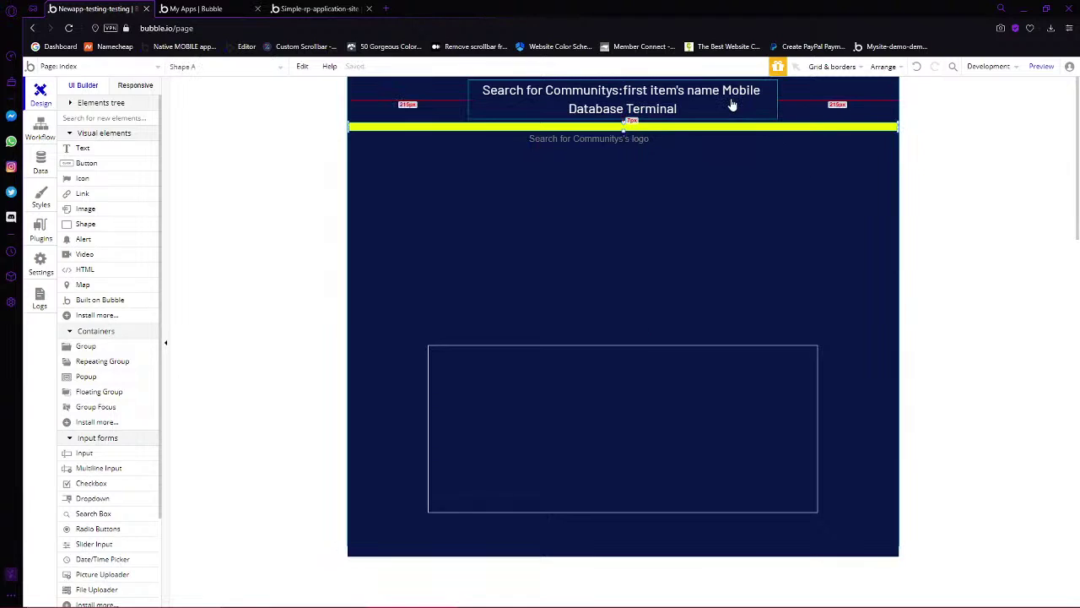
click(774, 79)
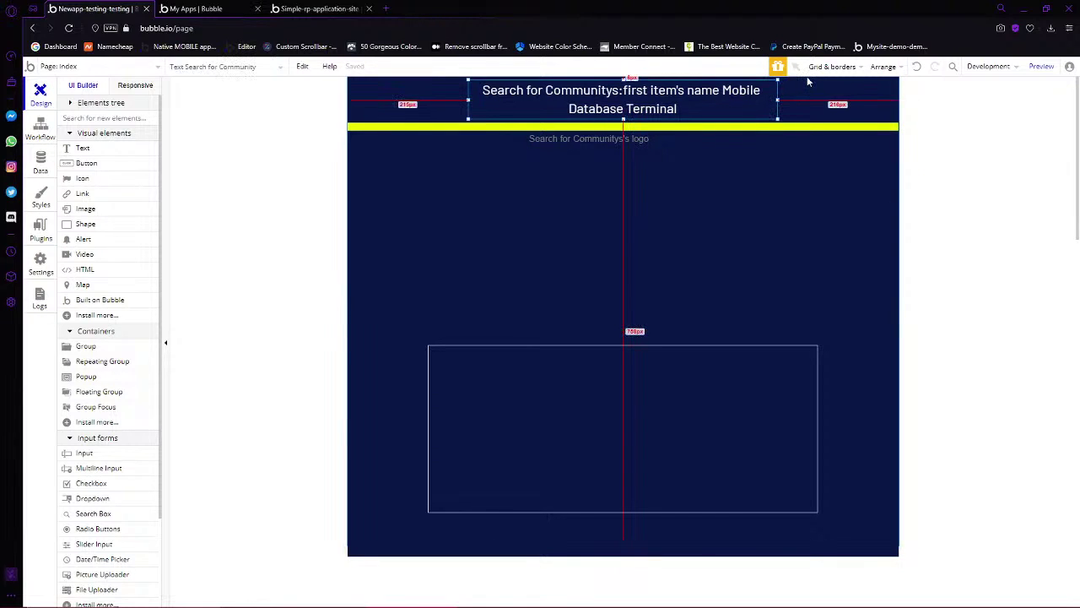
click(631, 173)
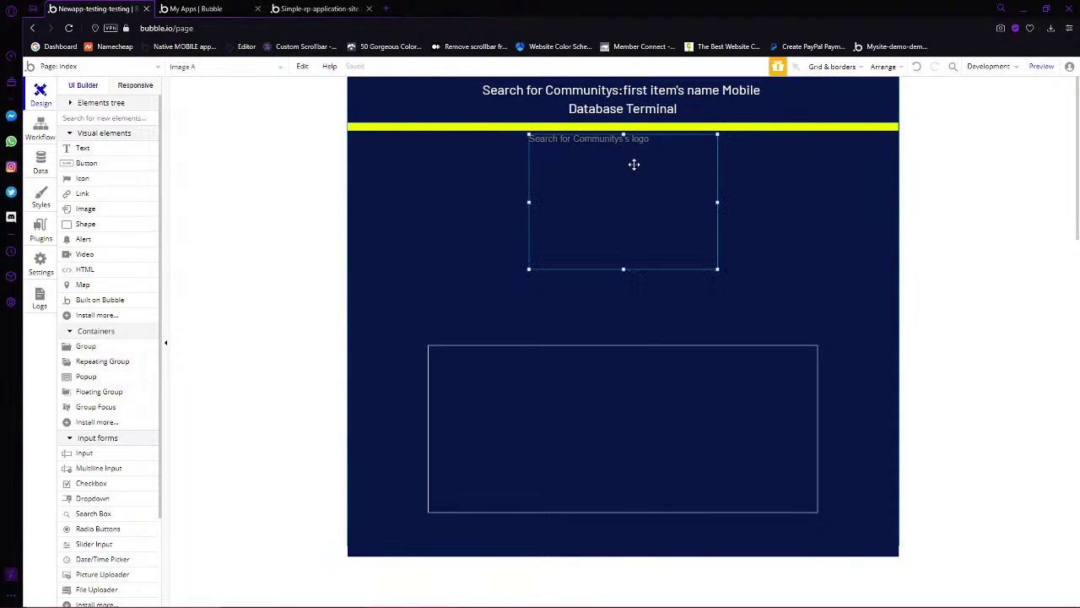
Raise the bordered group, stretch it to about 293 px tall, and draw a text element inside
click(680, 393)
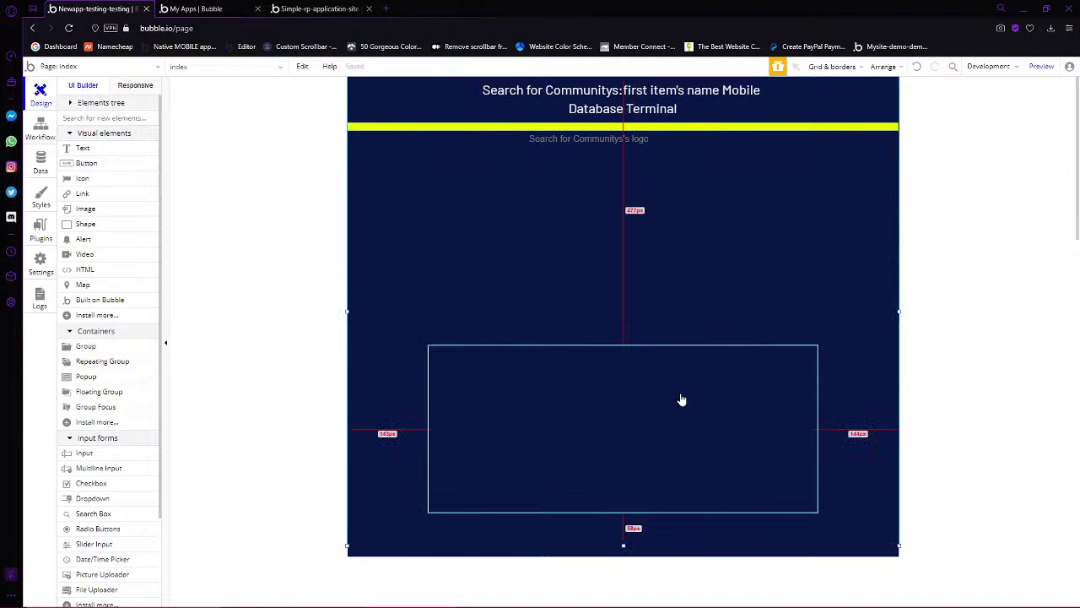
key(Up)
key(Up)
key(Up)
key(Up)
key(Up)
key(Up)
key(Up)
key(Up)
key(Up)
key(Up)
key(Up)
key(Up)
key(Up)
key(Up)
key(Up)
key(Up)
key(Up)
key(Up)
key(Up)
key(Up)
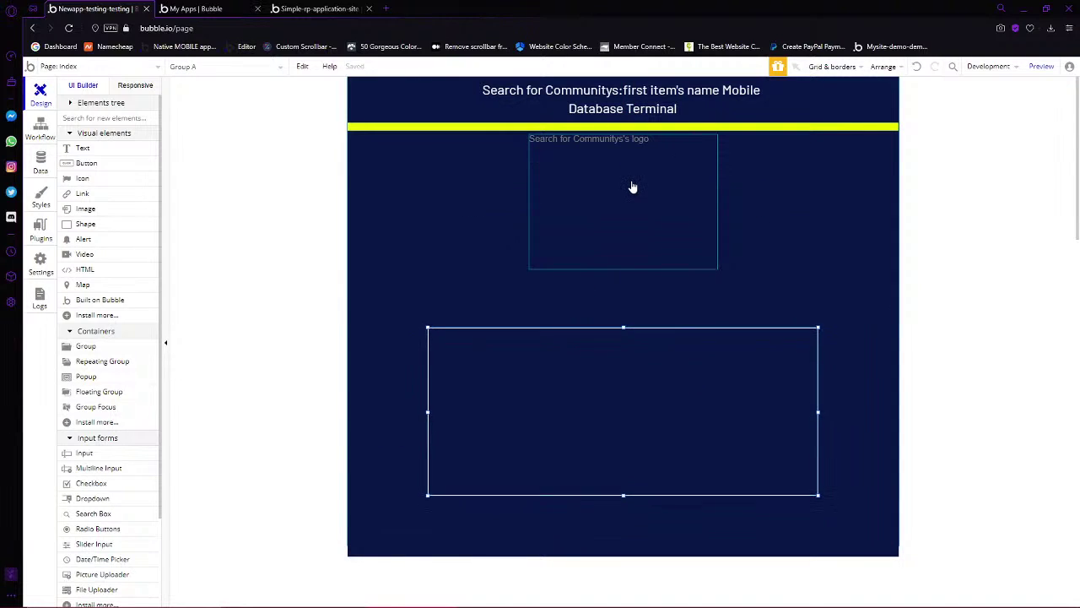
key(Up)
key(Up)
key(Up)
key(Up)
key(Up)
key(Up)
key(Up)
key(Up)
key(Up)
key(Up)
key(Up)
key(Up)
key(Up)
key(Up)
key(Up)
key(Up)
key(Up)
key(Up)
key(Up)
key(Up)
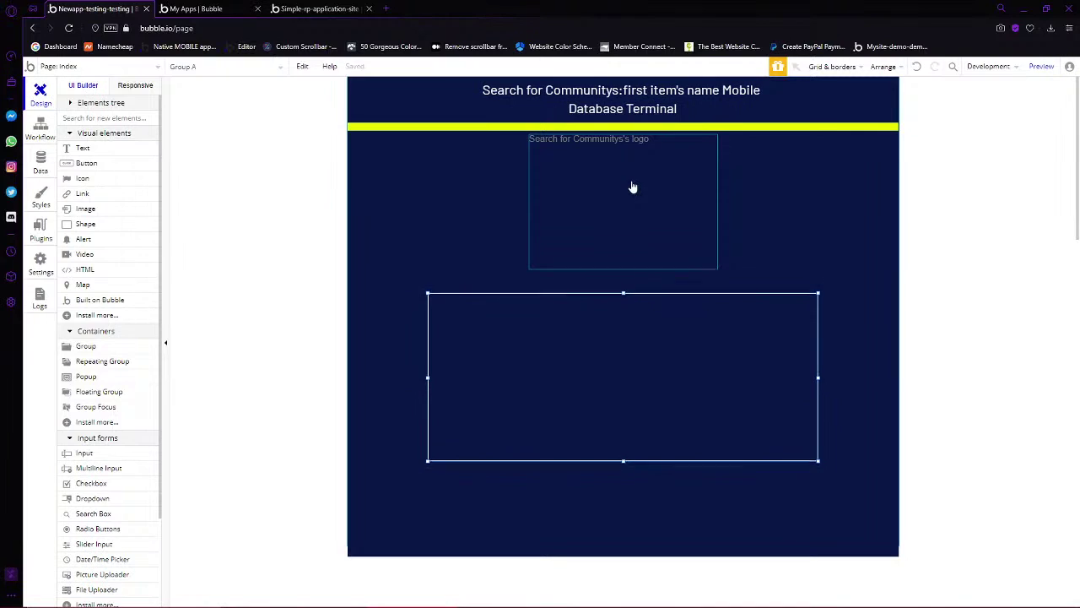
key(Up)
key(Up)
key(Up)
key(Up)
drag(623, 448, 633, 529)
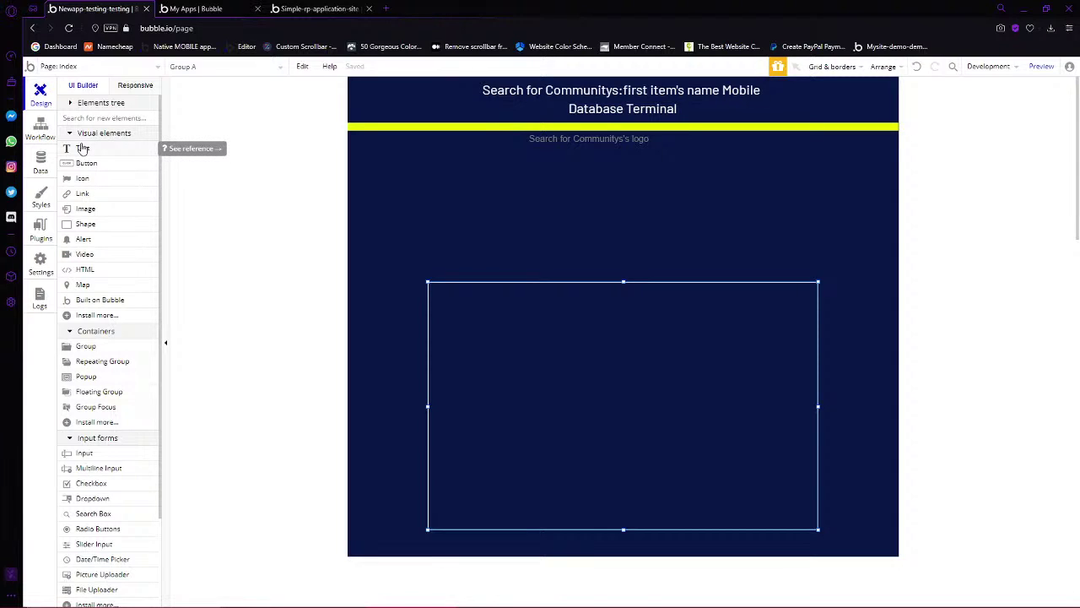
click(83, 149)
mouse_move(544, 285)
mouse_down()
mouse_move(708, 328)
mouse_move(694, 345)
mouse_move(721, 341)
mouse_up()
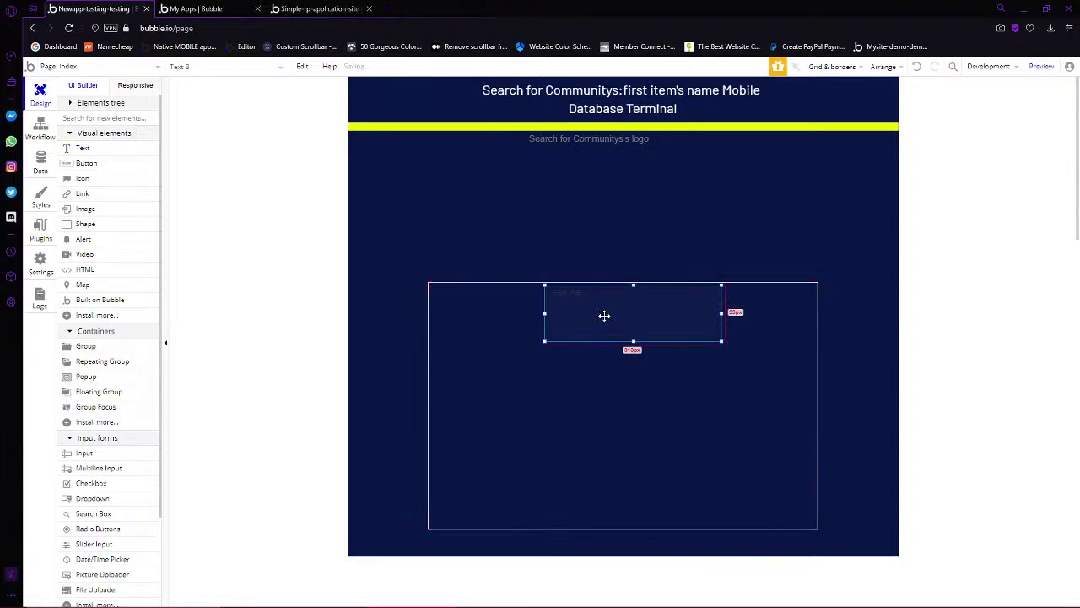
Change the heading text to 'Sign Up', remove its preset style, and colour it white
text(s)
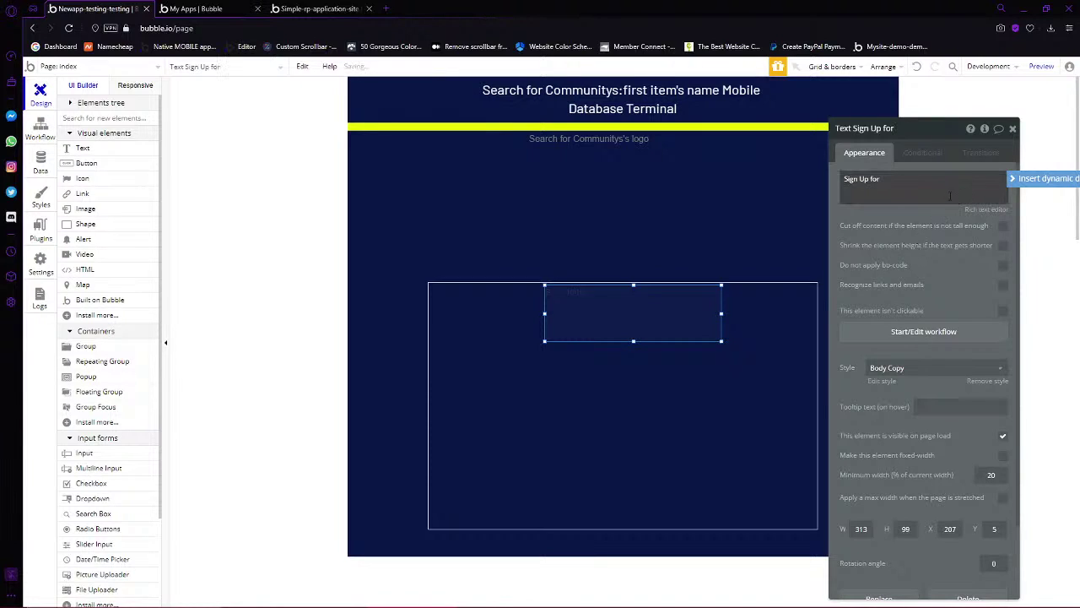
key(BackSpace)
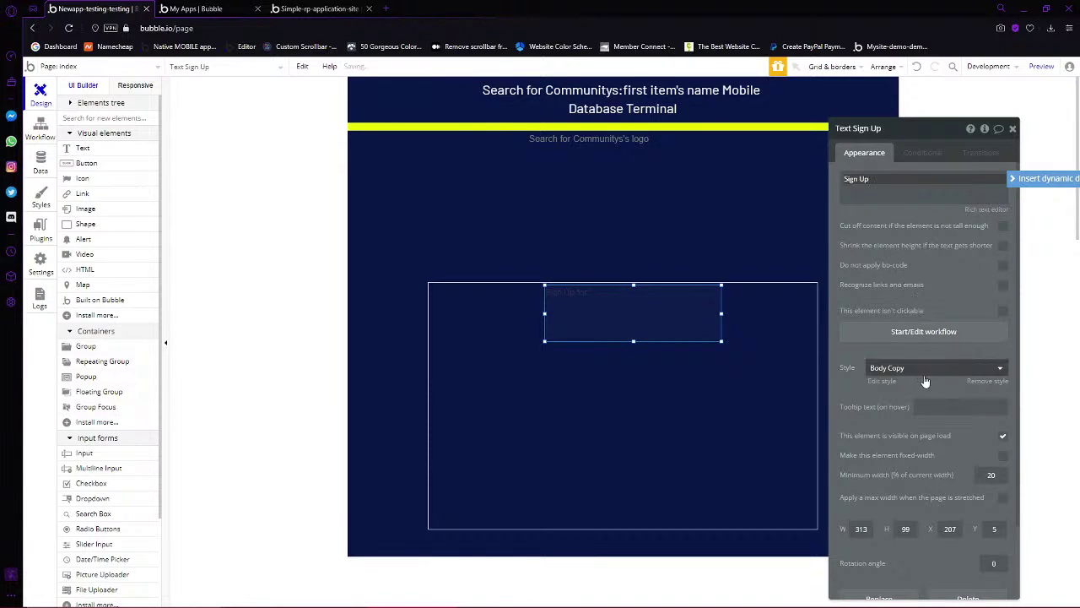
click(987, 381)
click(979, 446)
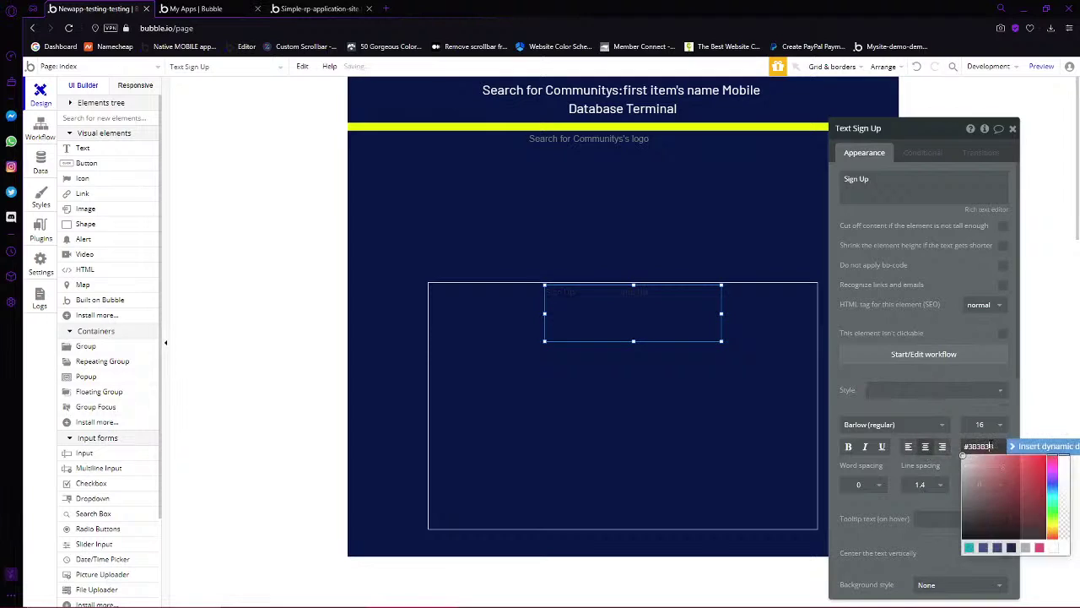
click(963, 457)
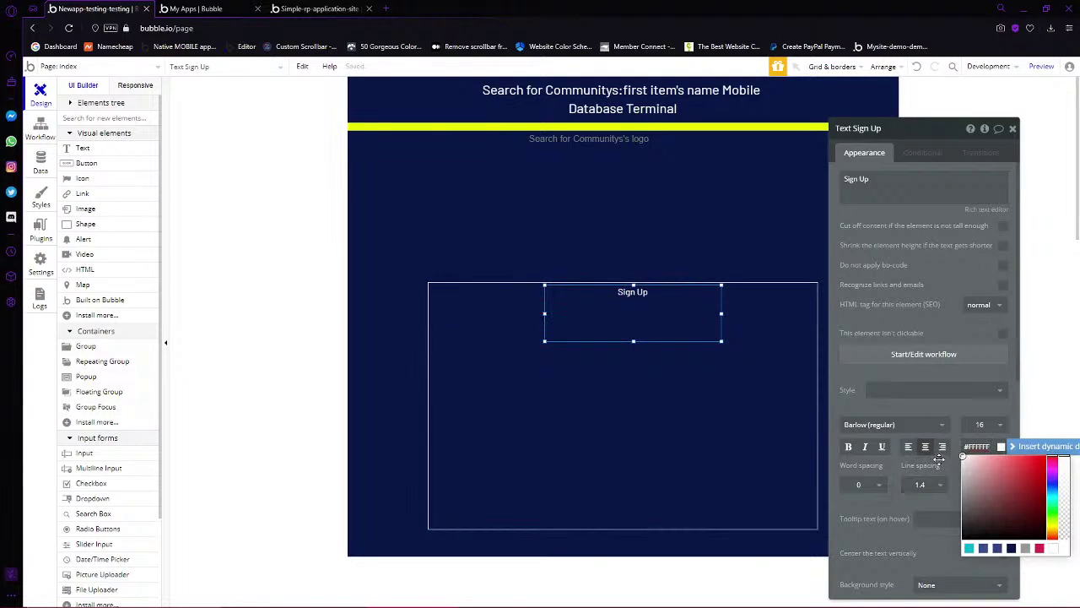
Set the heading to size 36 in Be Vietnam (700), with italic and underline off
click(979, 425)
text(23)
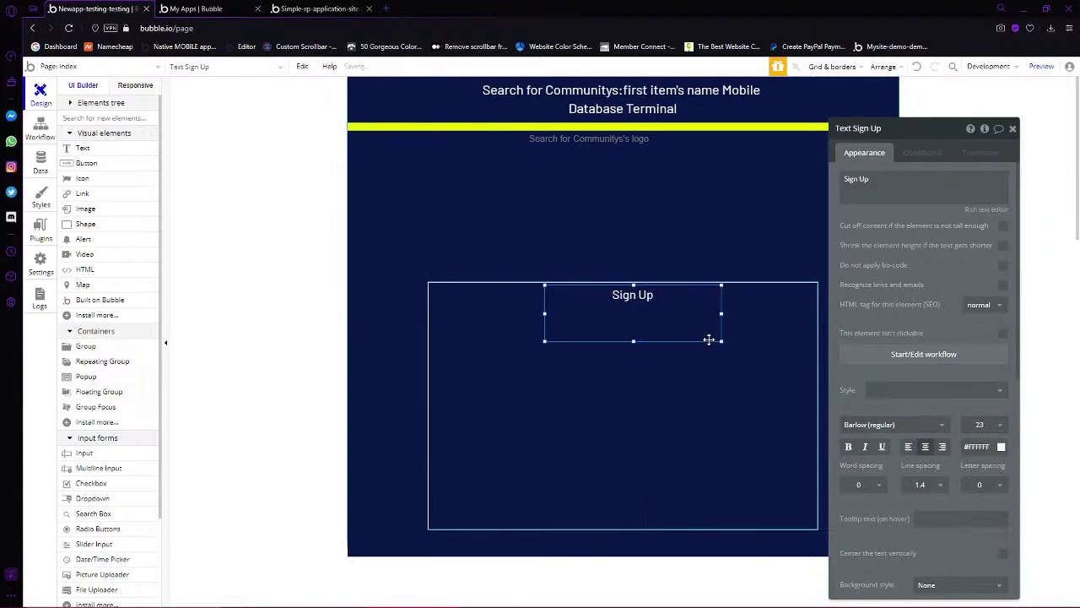
key(BackSpace)
key(BackSpace)
text(35)
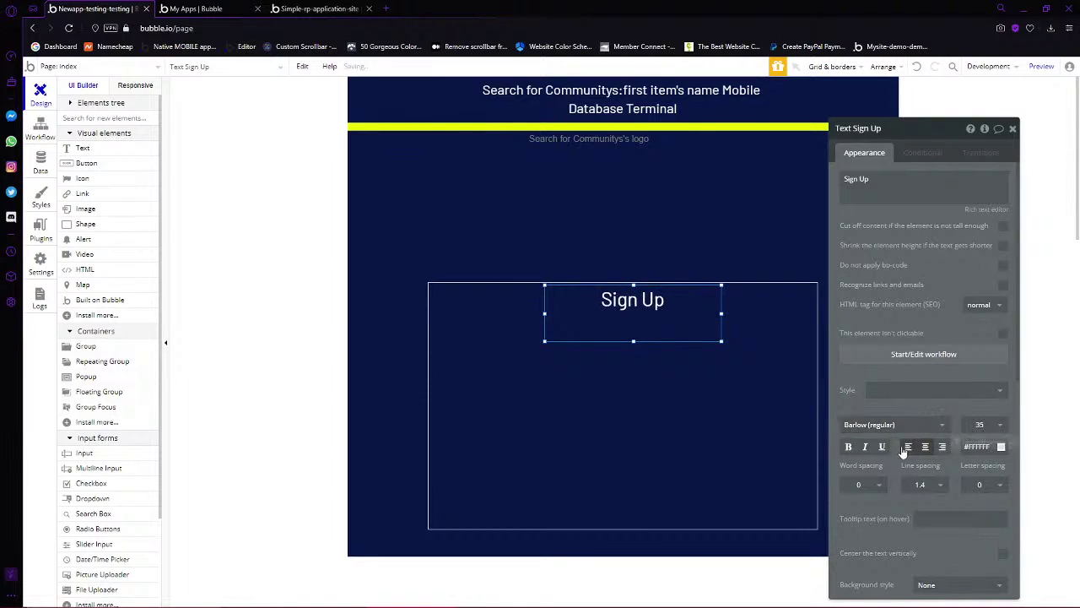
click(864, 447)
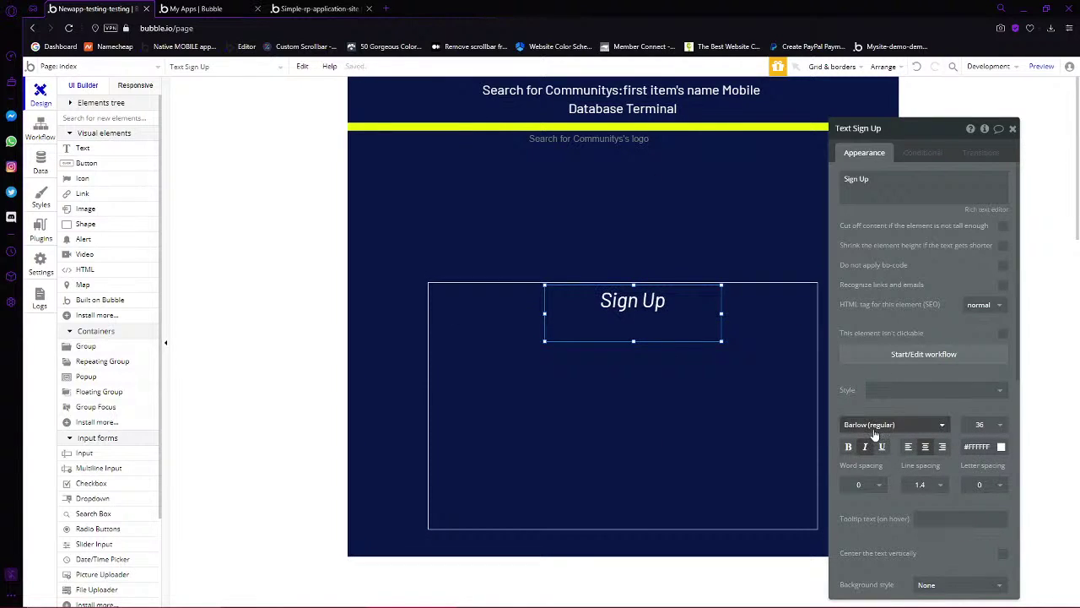
click(874, 426)
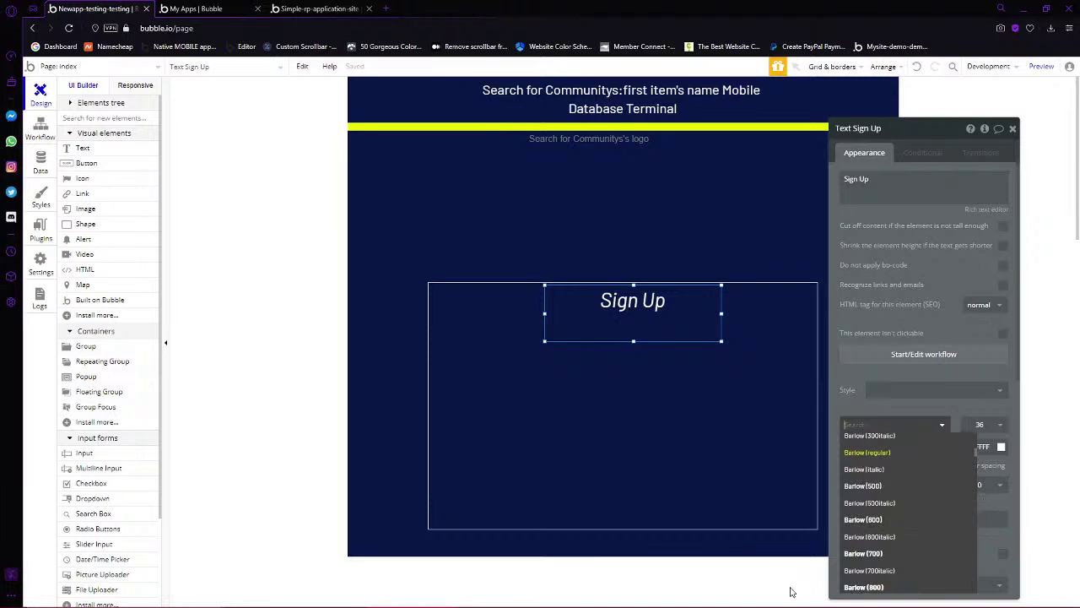
scroll(875, 552, down, 10)
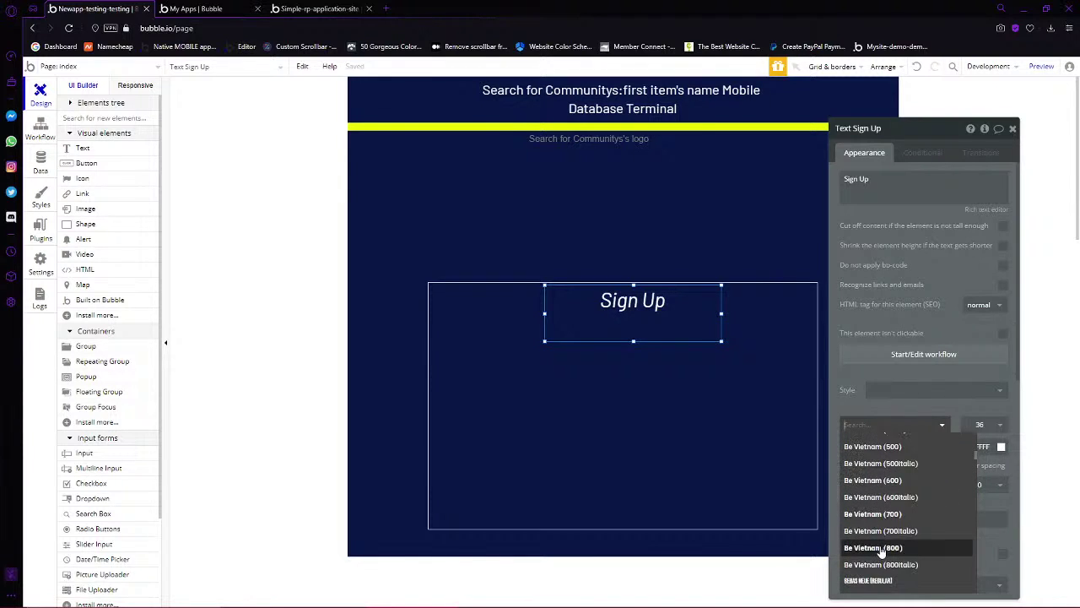
click(911, 513)
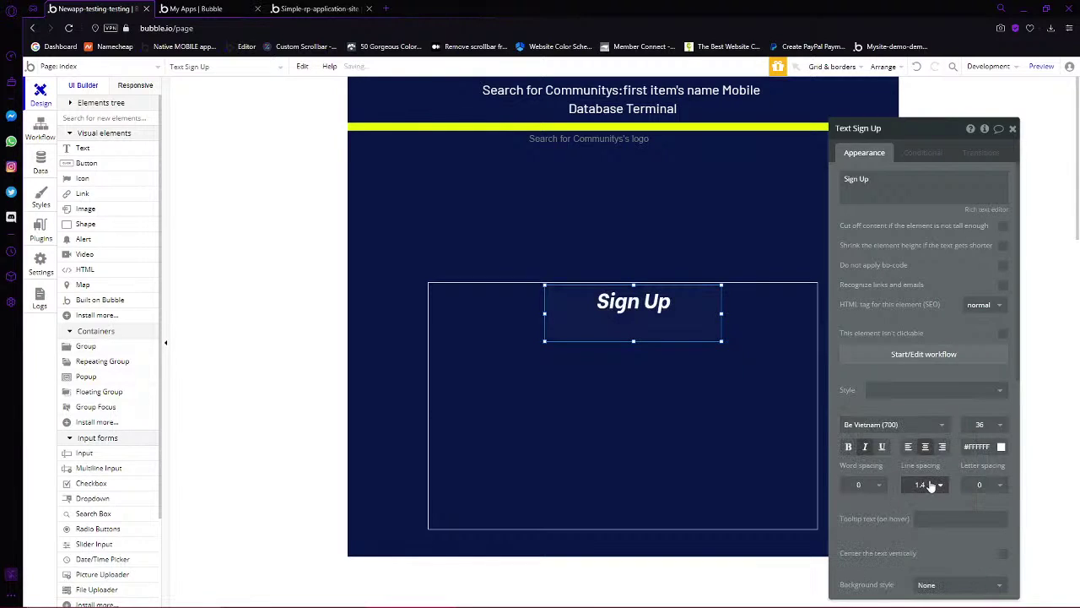
click(862, 448)
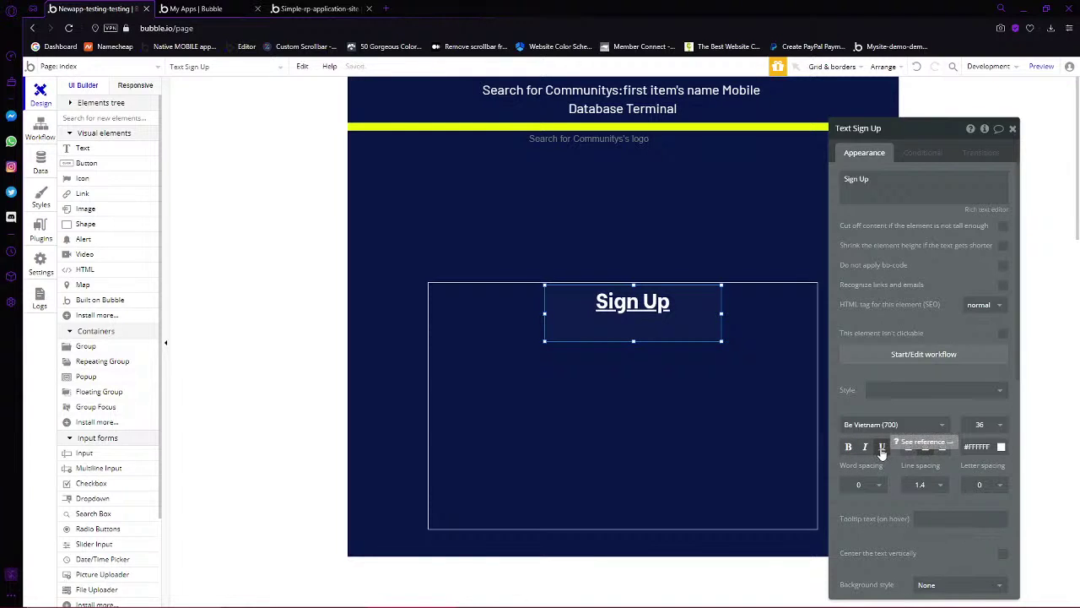
click(881, 447)
scroll(952, 481, down, 3)
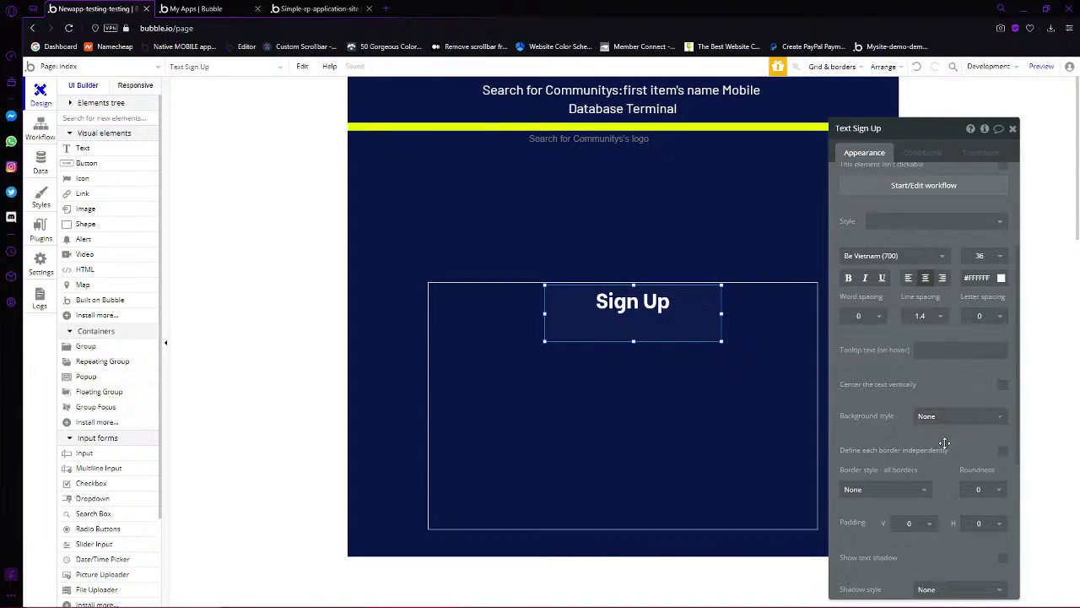
Define borders independently and give the heading a solid white bottom border
scroll(949, 405, down, 2)
click(979, 346)
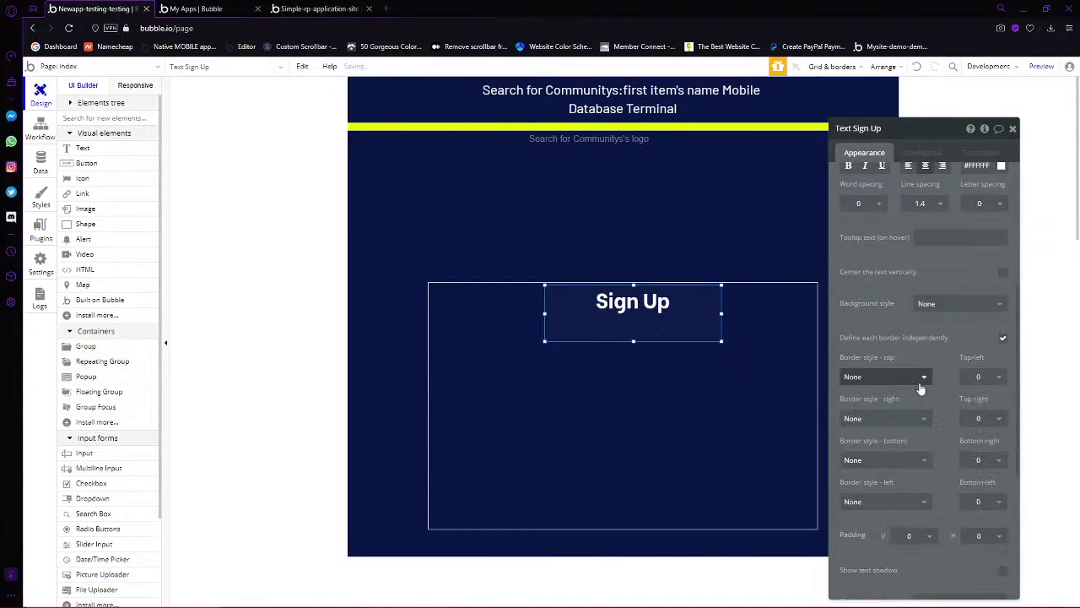
click(918, 462)
click(913, 496)
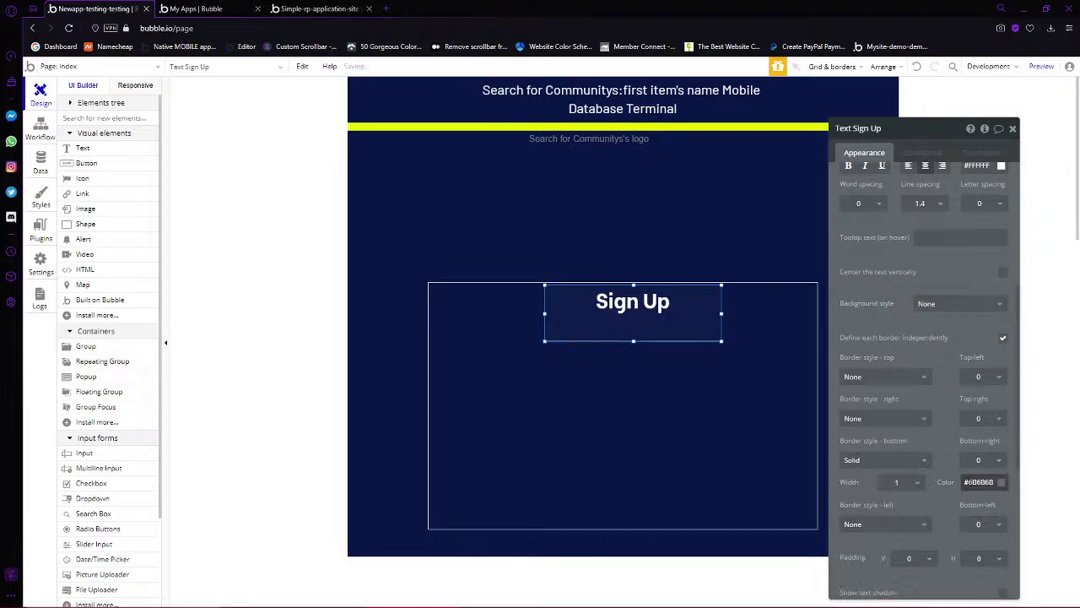
click(979, 481)
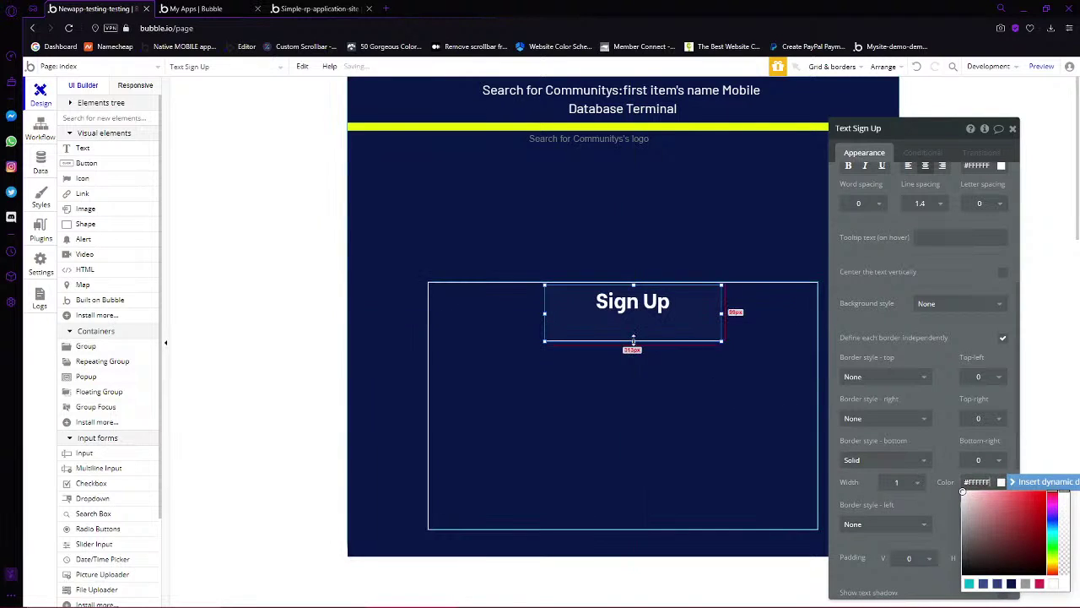
Centre the heading and stretch it edge to edge across the top of the group
drag(632, 341, 643, 319)
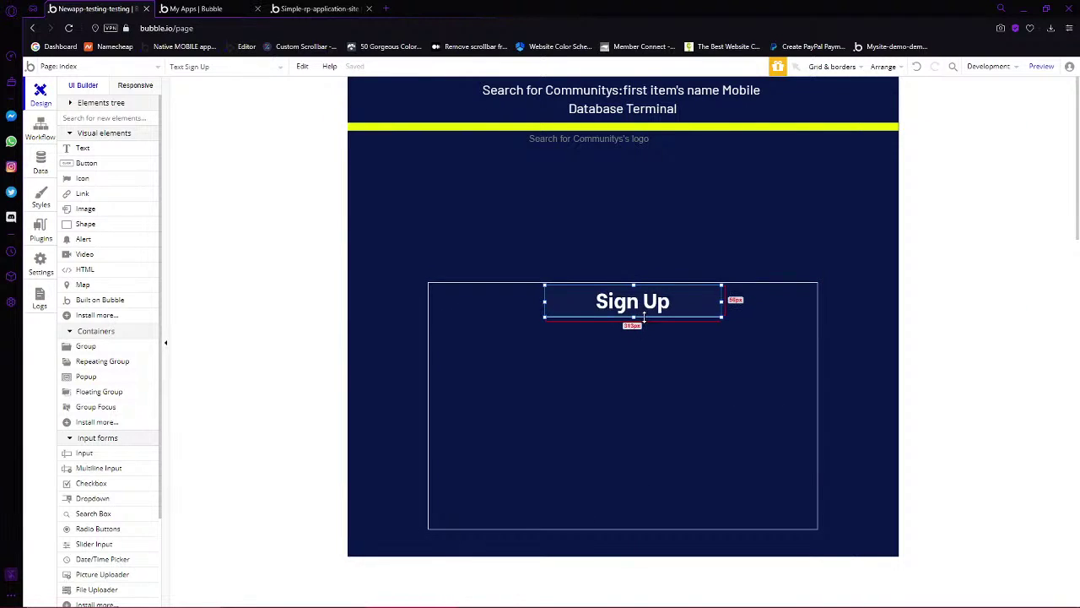
click(673, 405)
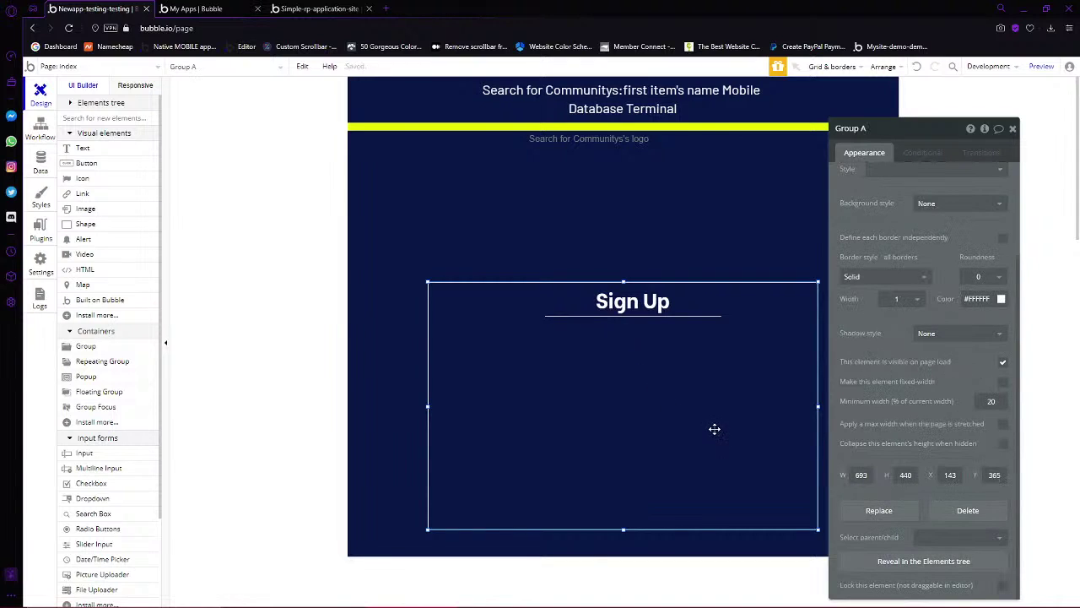
click(689, 306)
drag(719, 301, 641, 296)
right_click(623, 295)
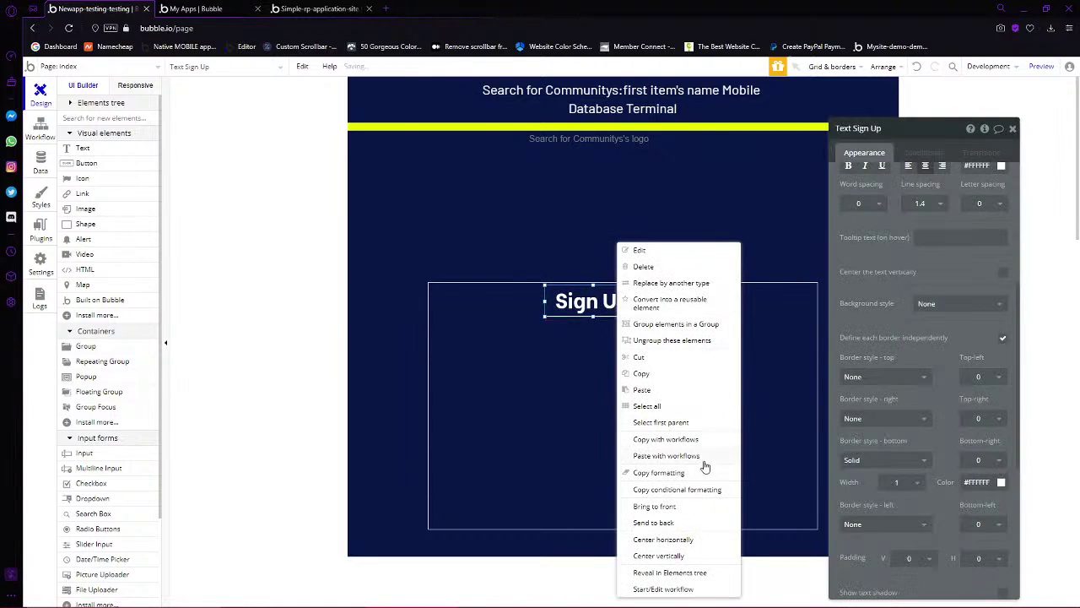
click(675, 540)
click(697, 415)
click(629, 312)
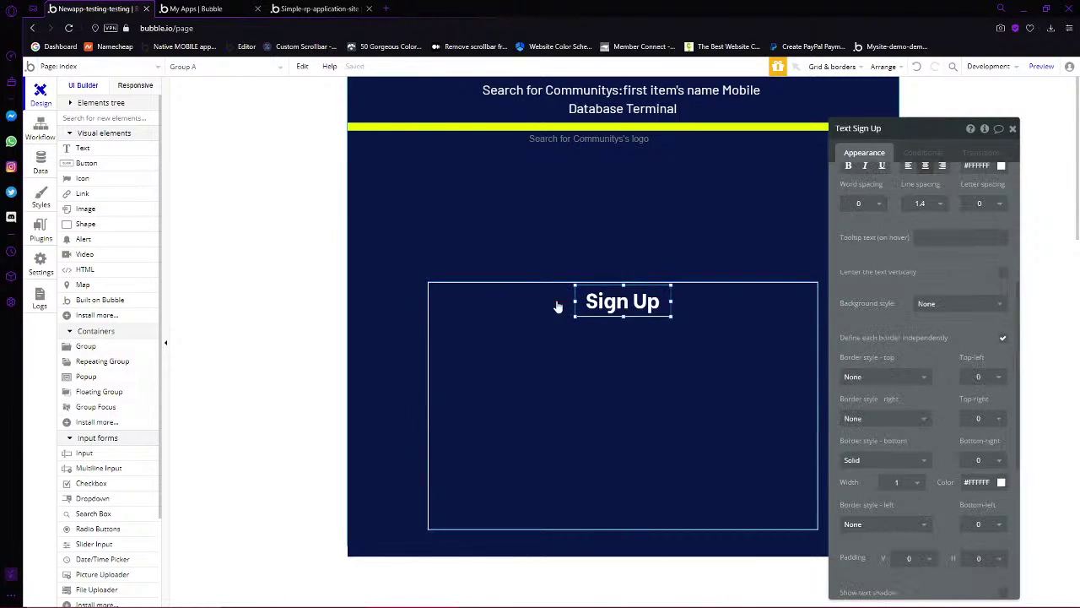
drag(575, 301, 432, 305)
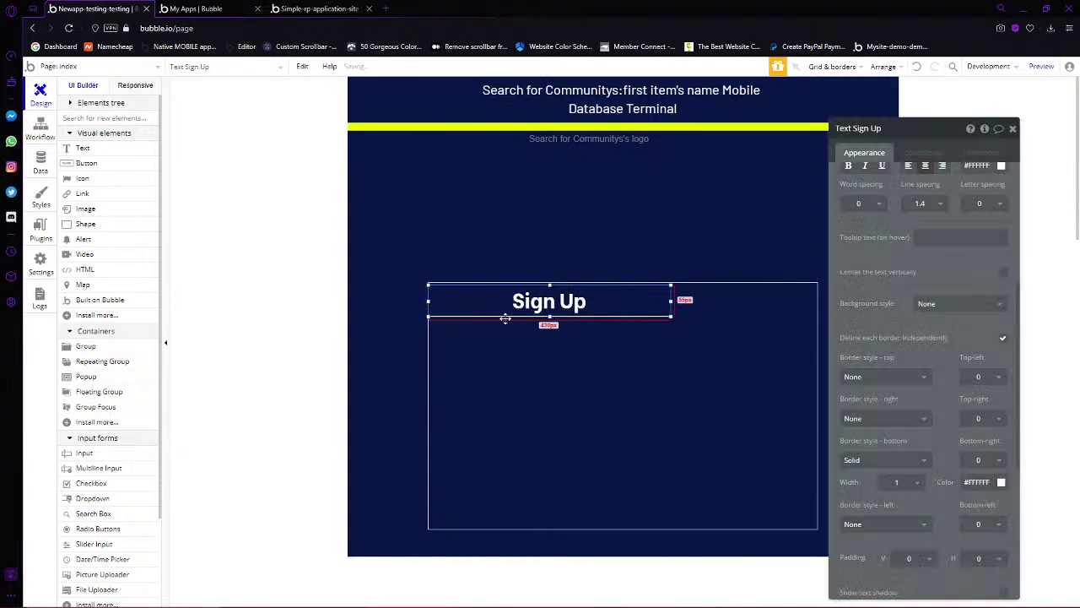
drag(671, 301, 818, 305)
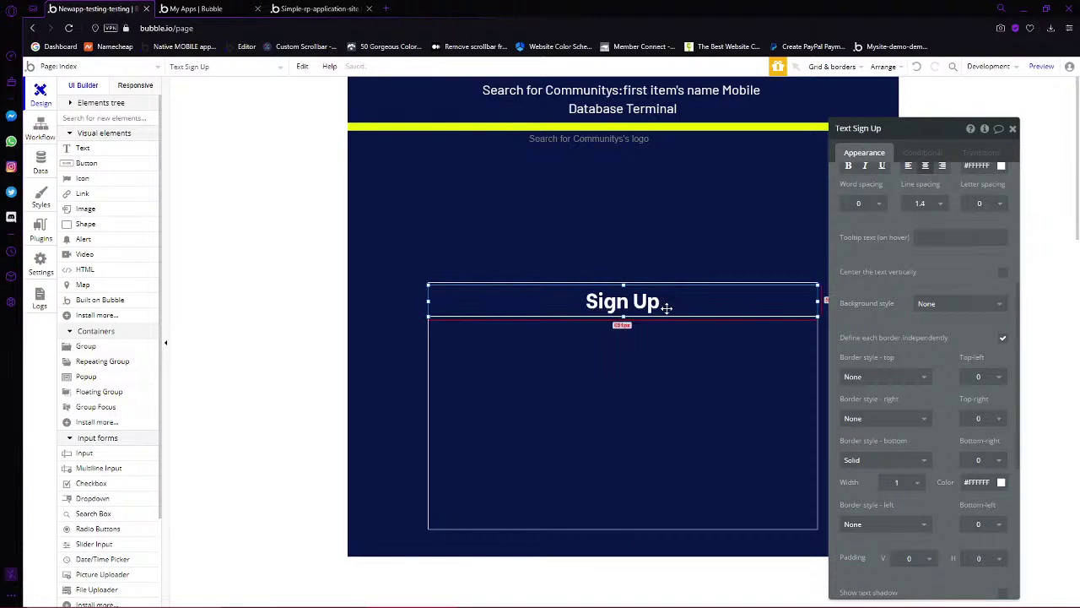
drag(666, 306, 670, 301)
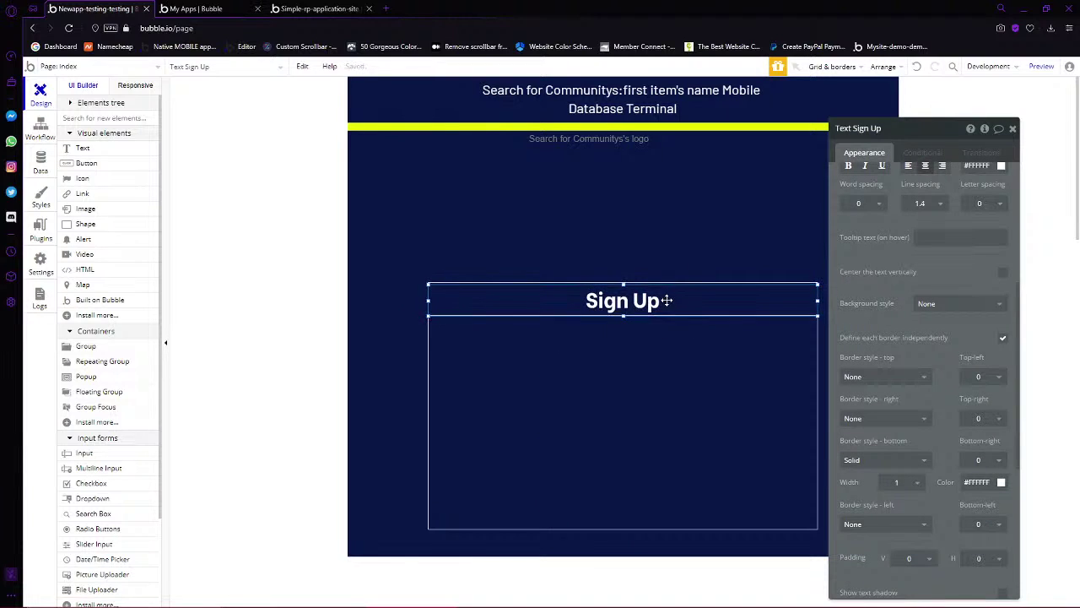
click(718, 352)
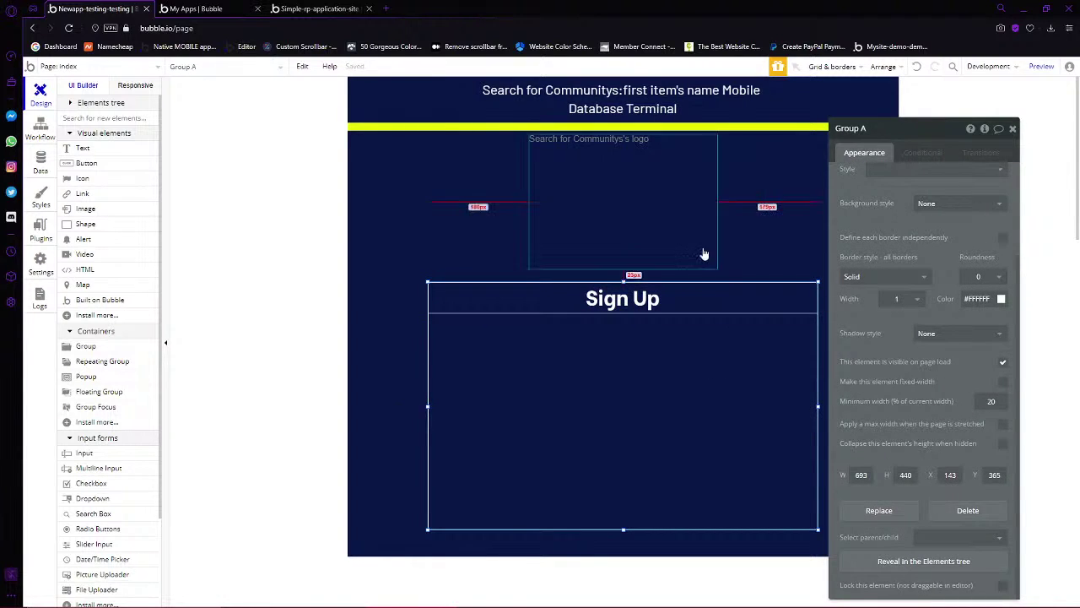
Move the sign-up group up and centre both it and the logo horizontally
drag(720, 446, 709, 335)
right_click(708, 335)
click(762, 539)
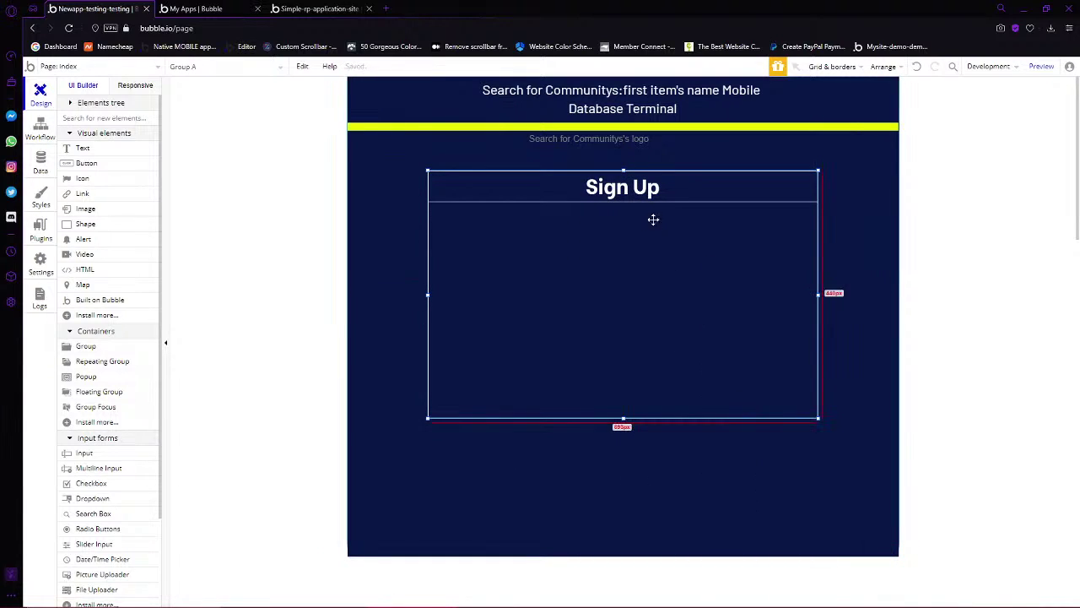
click(631, 148)
right_click(635, 150)
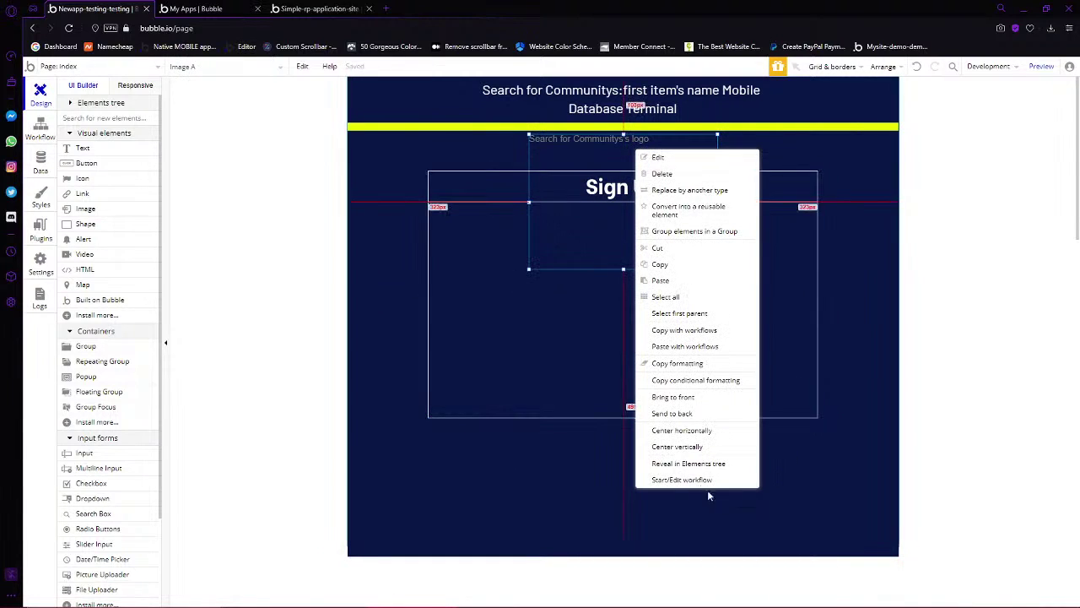
click(681, 430)
Enlarge the group upward, put the heading on top, and centre the logo just beneath it
drag(707, 334, 702, 430)
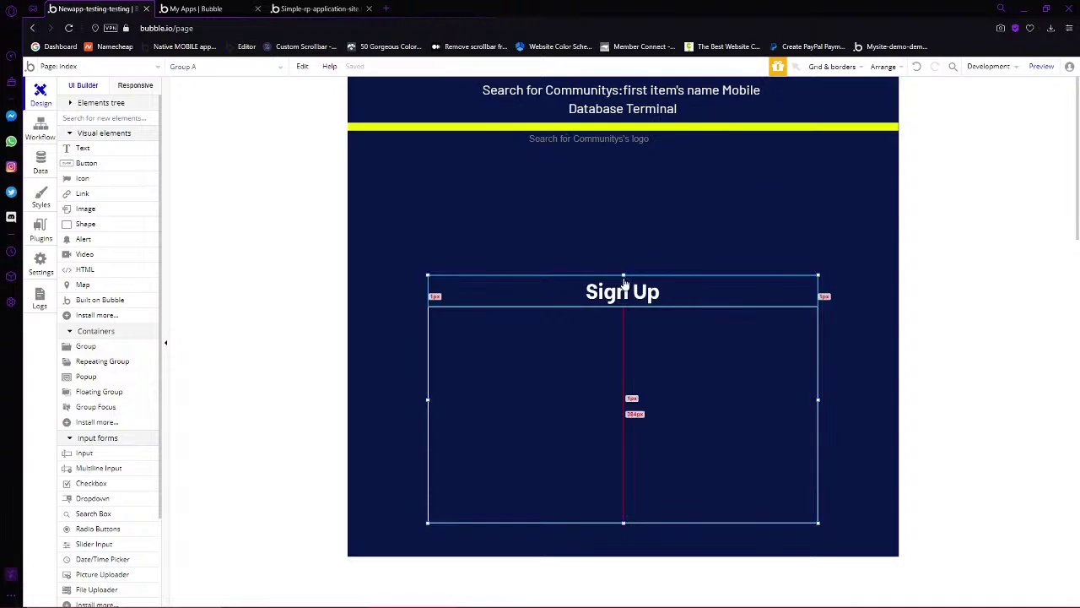
drag(626, 273, 654, 213)
click(649, 135)
click(754, 297)
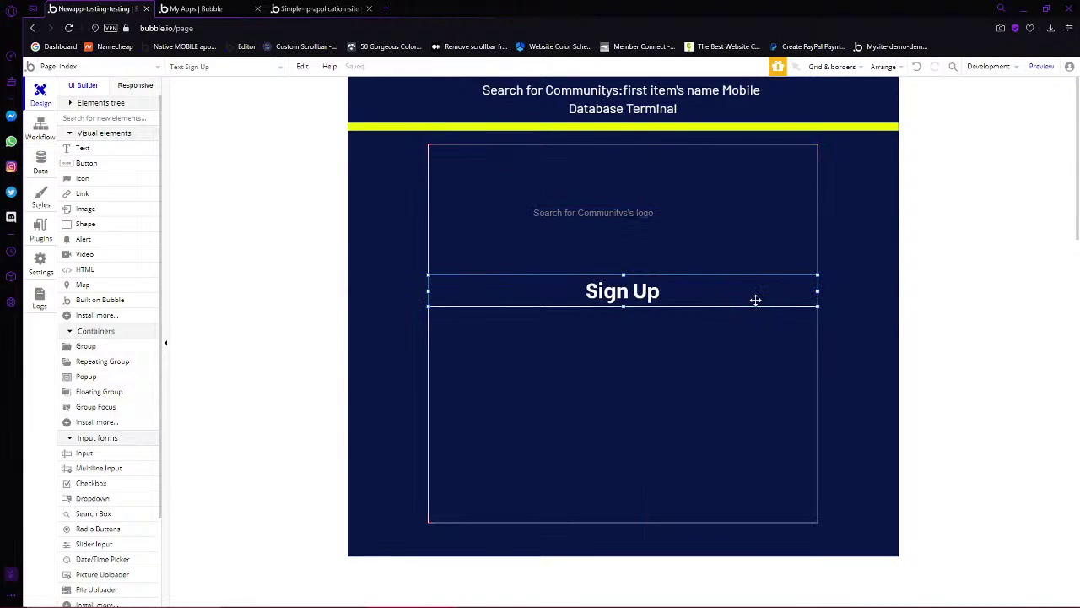
drag(753, 299, 734, 159)
click(644, 229)
right_click(642, 244)
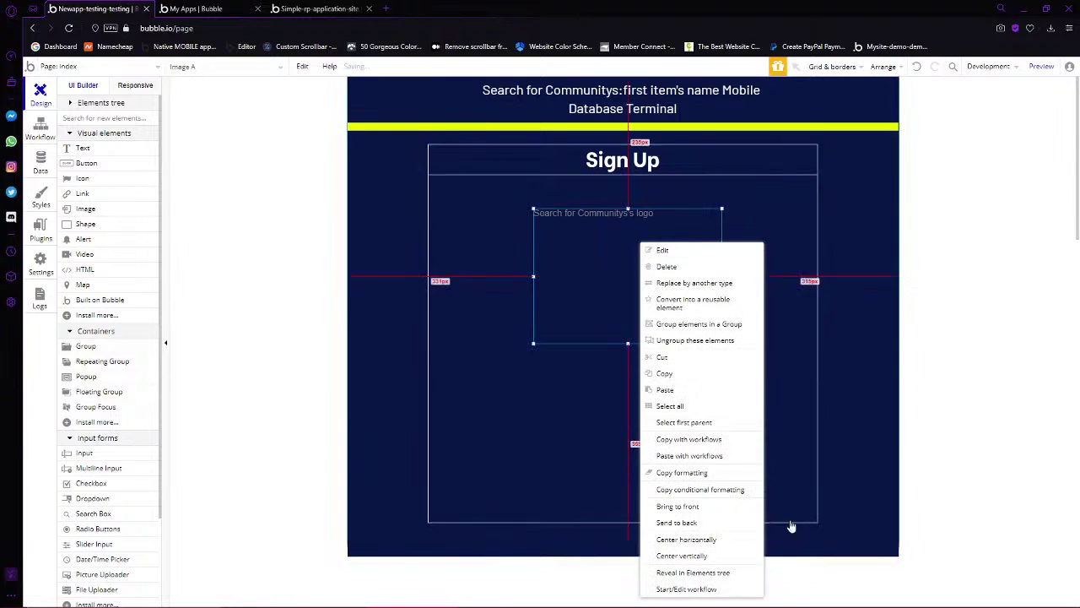
click(702, 541)
drag(649, 279, 650, 257)
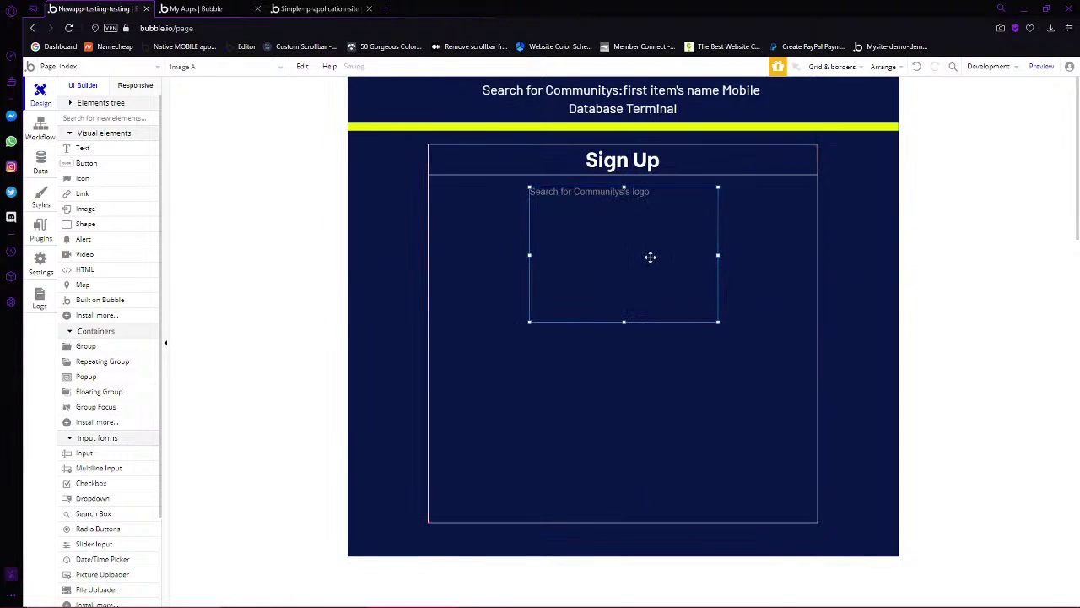
Re-centre the logo and the sign-up group horizontally once more
right_click(639, 222)
click(685, 525)
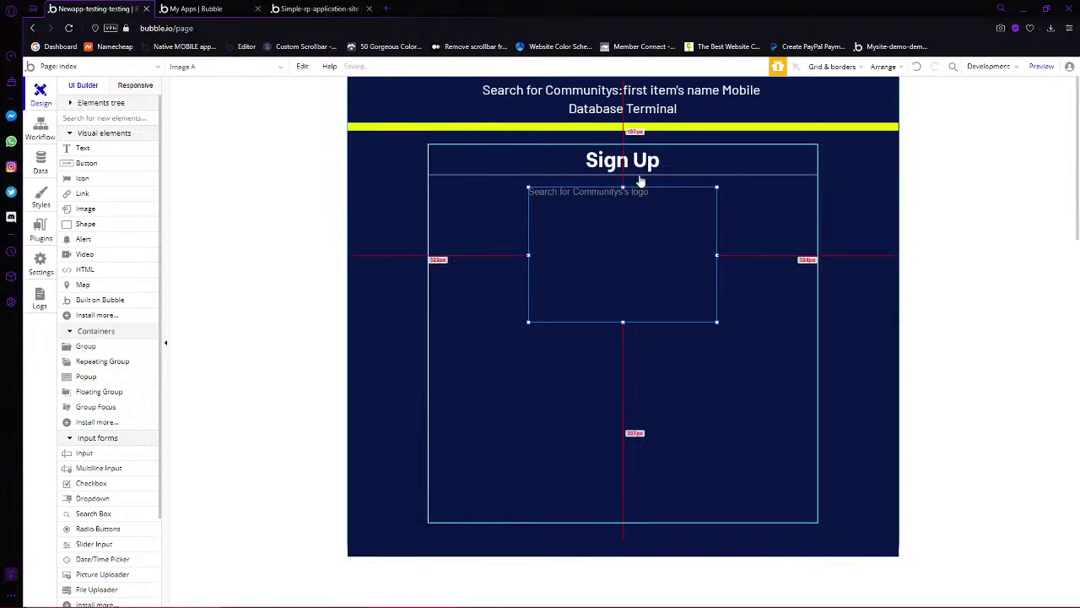
click(642, 181)
right_click(639, 166)
click(694, 449)
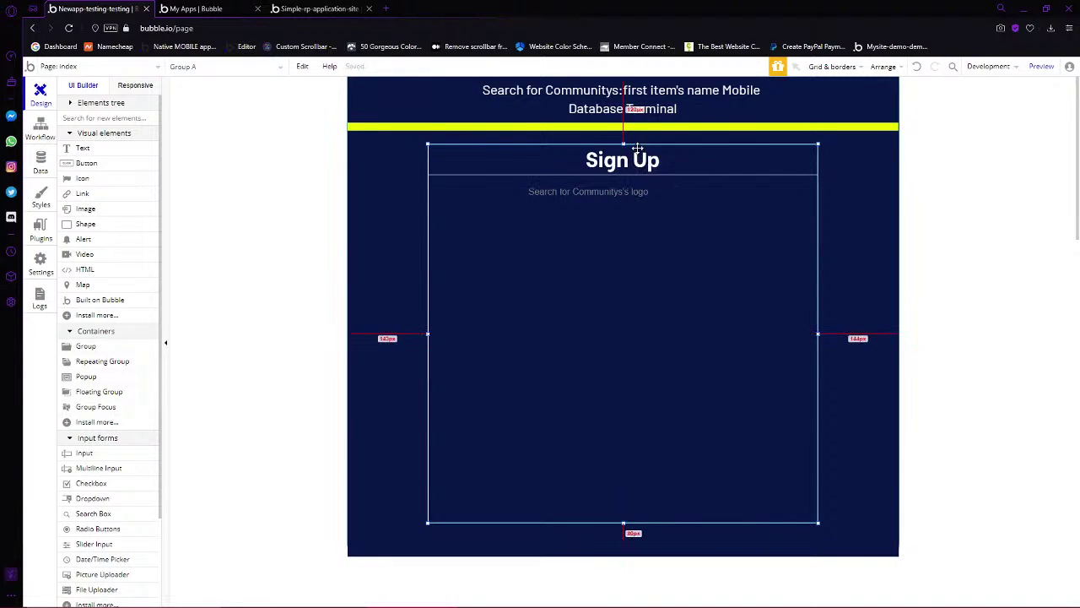
right_click(618, 243)
click(668, 540)
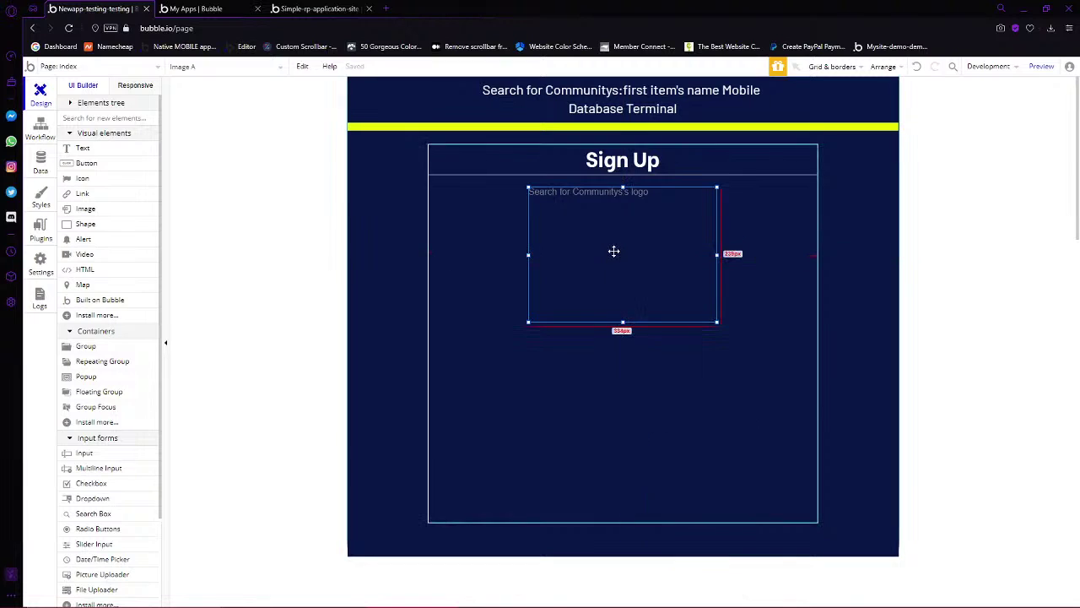
double_click(473, 406)
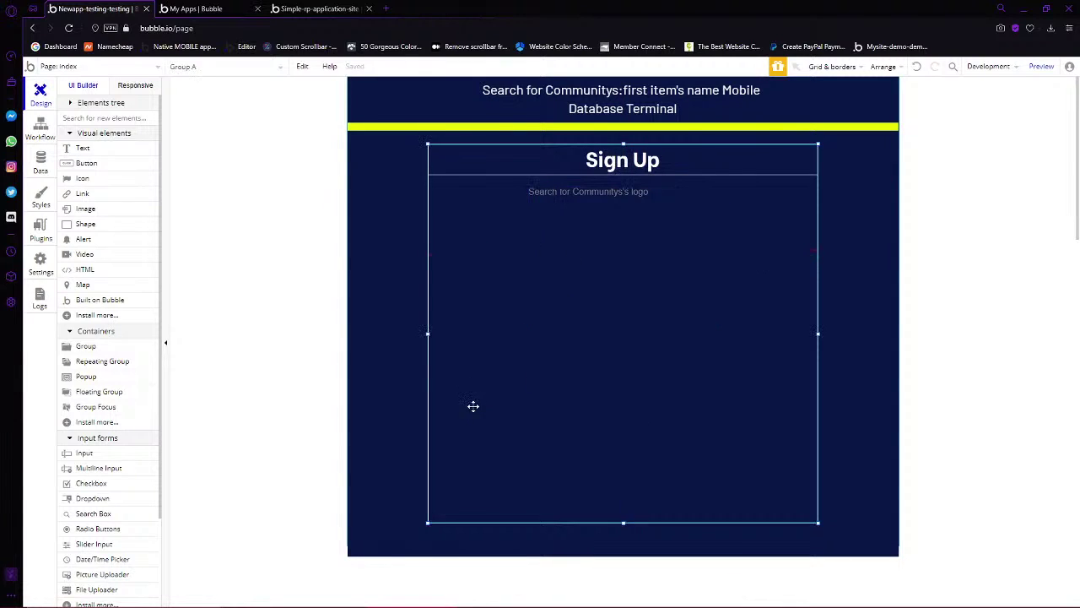
click(984, 131)
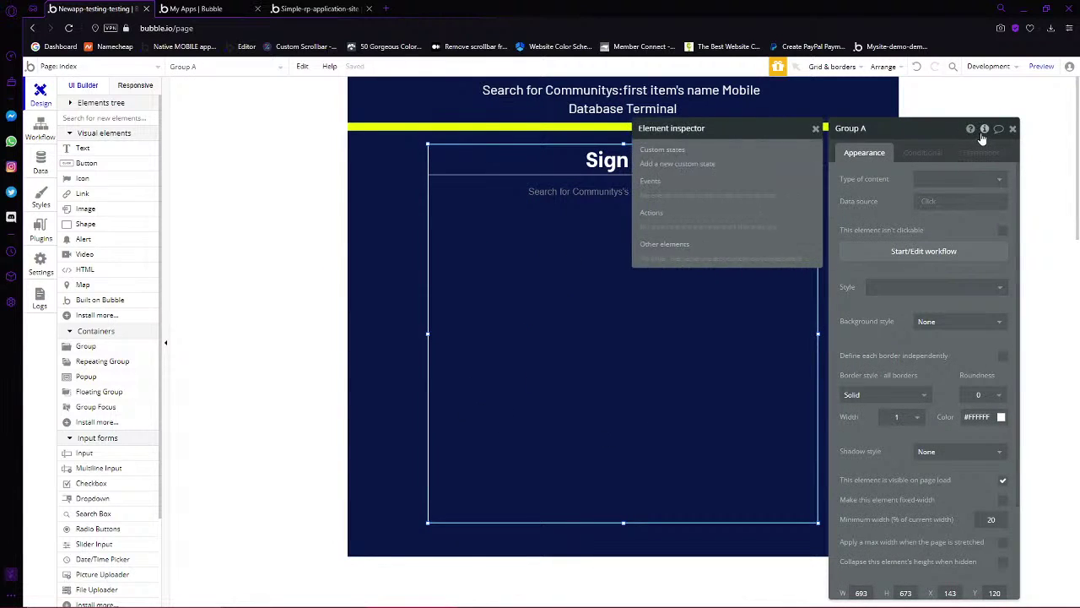
Add a text custom state named 'status' to the sign-up group, defaulting to Login
click(668, 173)
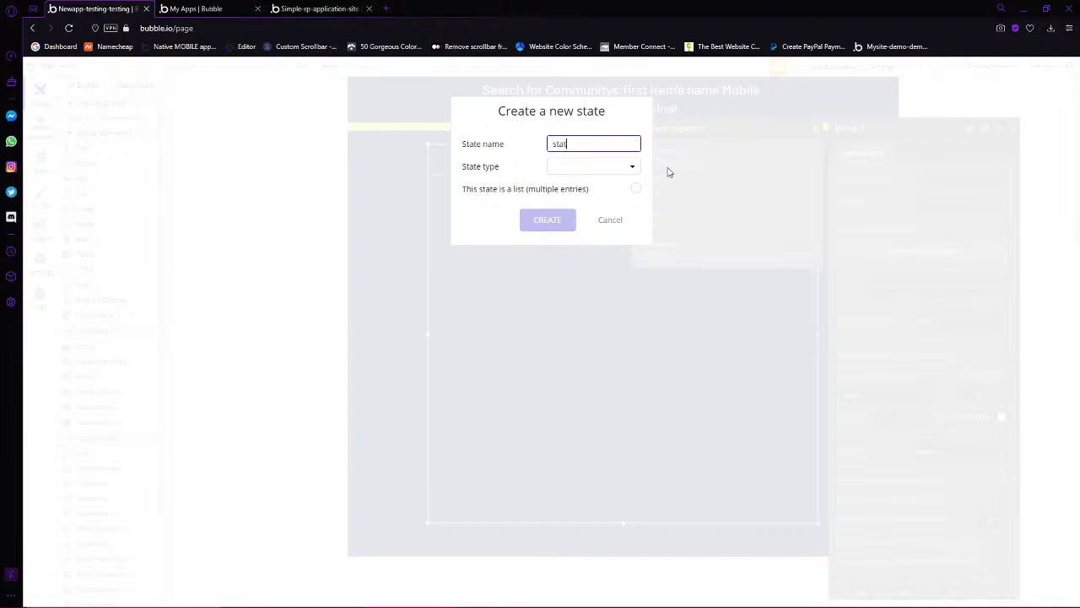
click(558, 172)
click(562, 184)
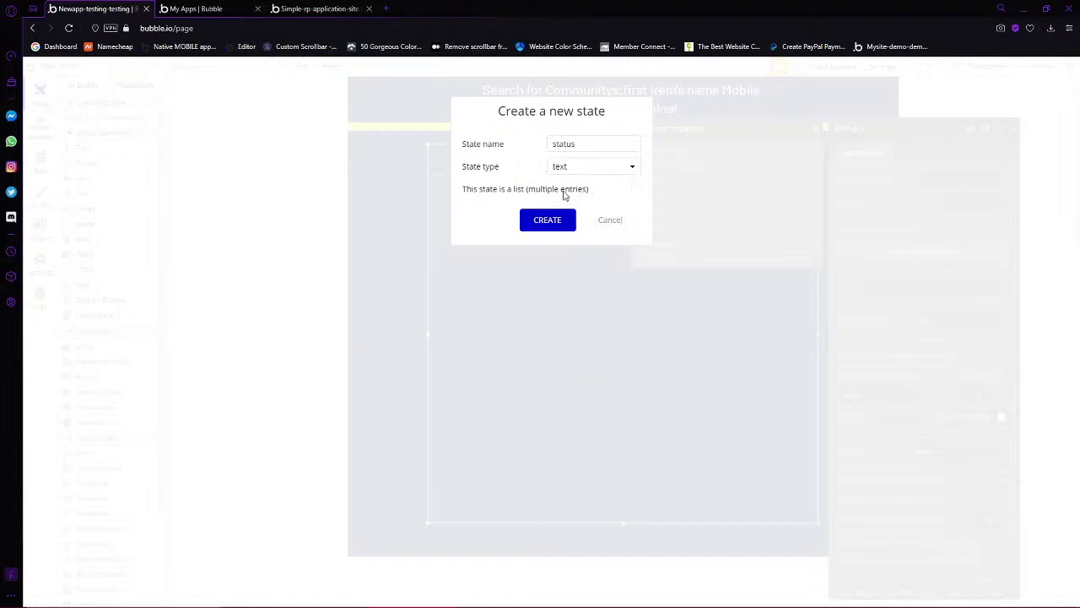
click(534, 225)
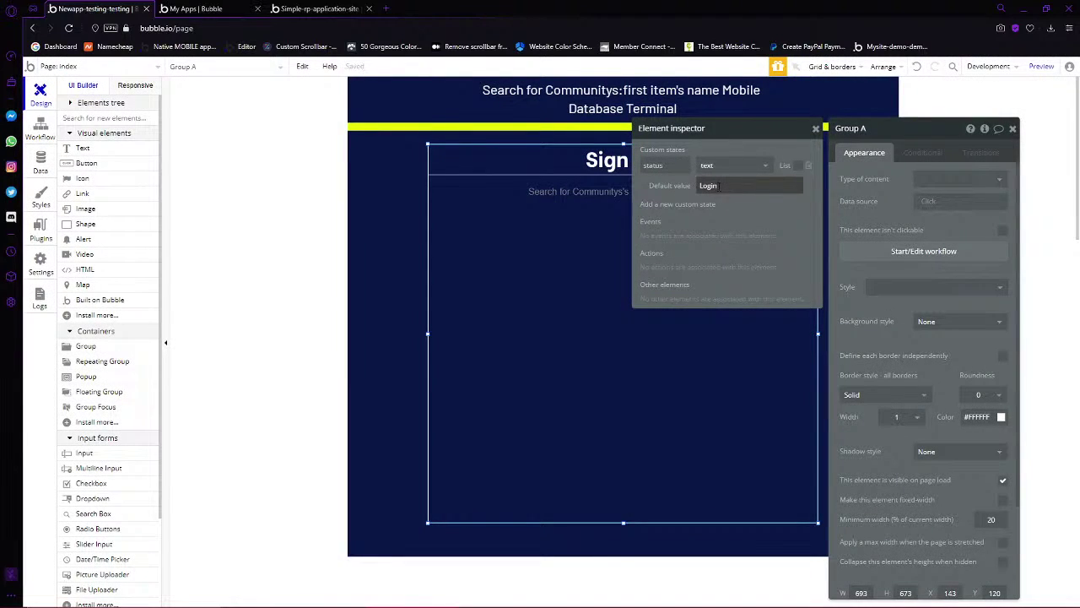
click(665, 194)
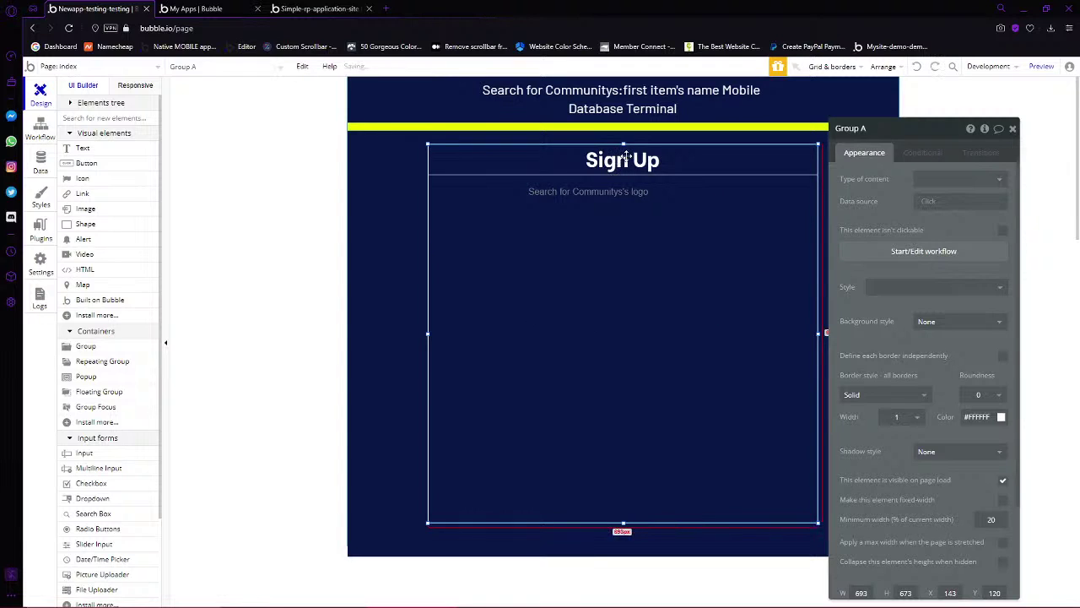
click(633, 222)
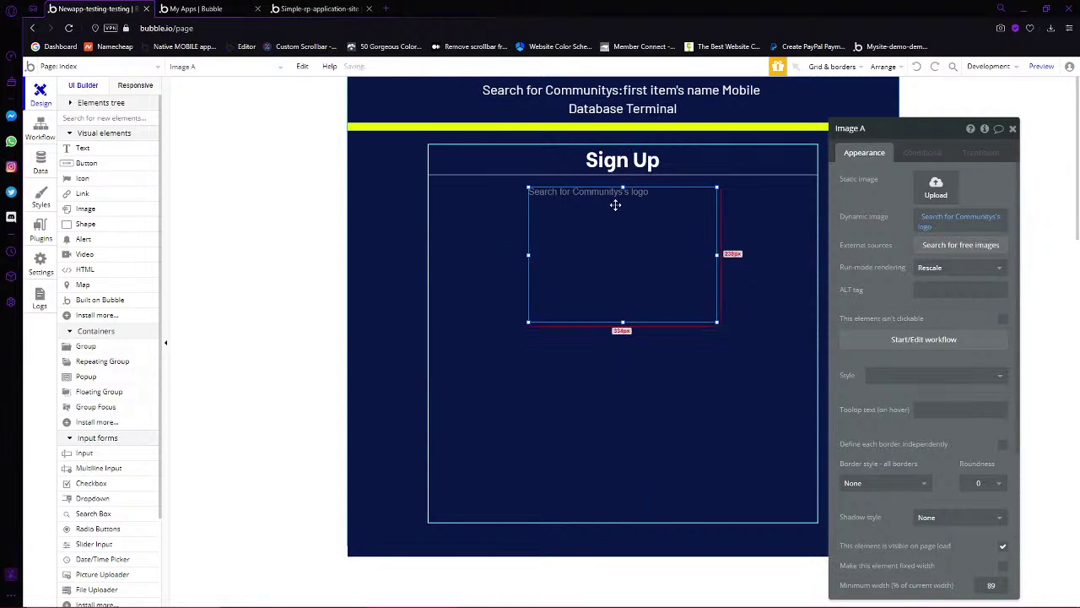
Move the Sign Up heading back up to the top of the sign-up group
drag(615, 205, 639, 200)
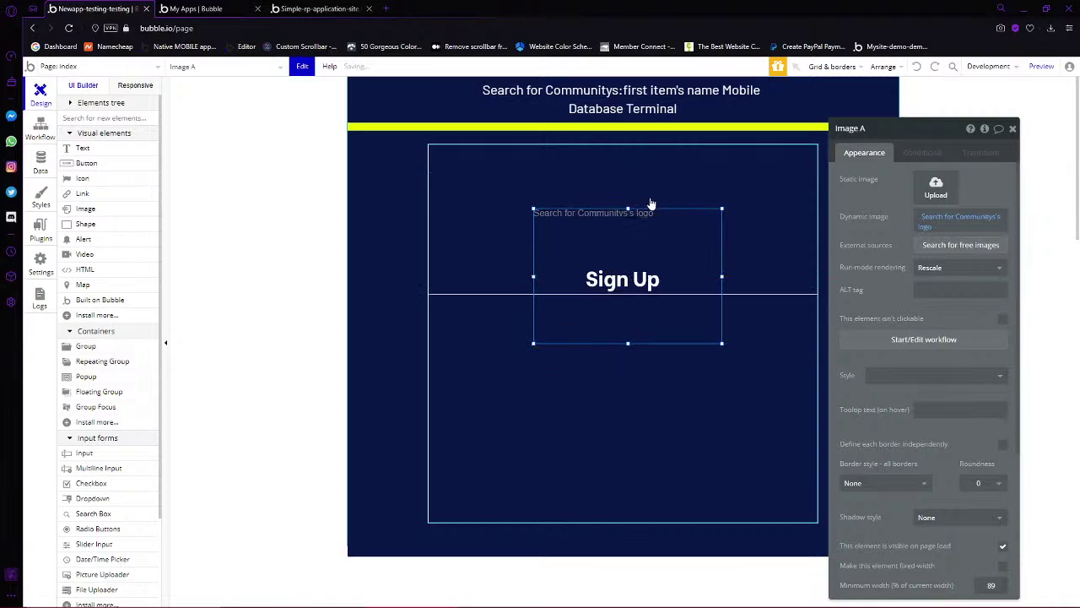
click(769, 302)
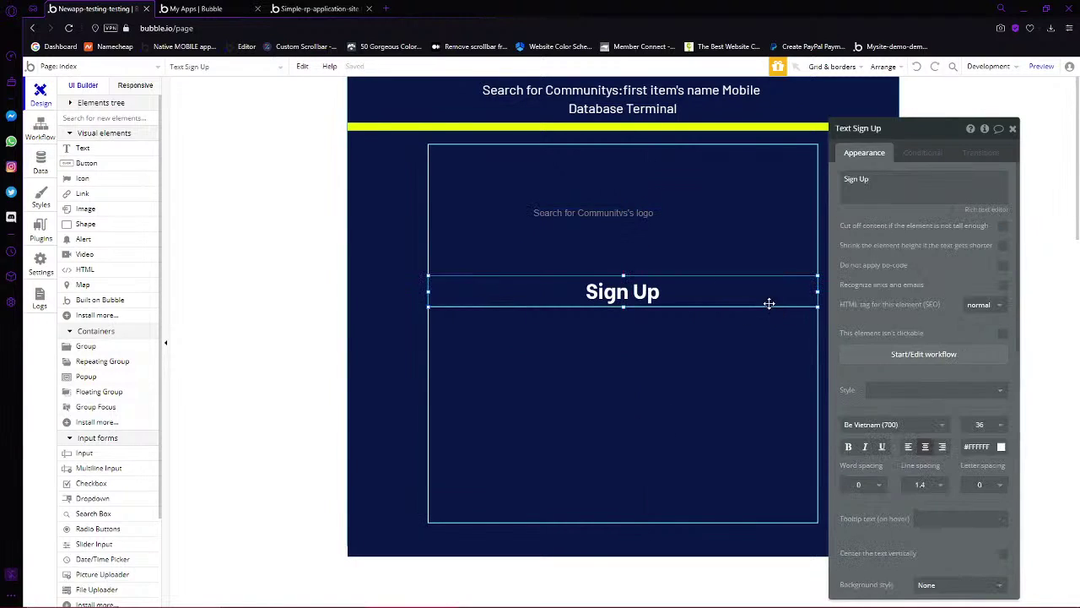
drag(769, 301, 762, 173)
key(Up)
key(Up)
key(Up)
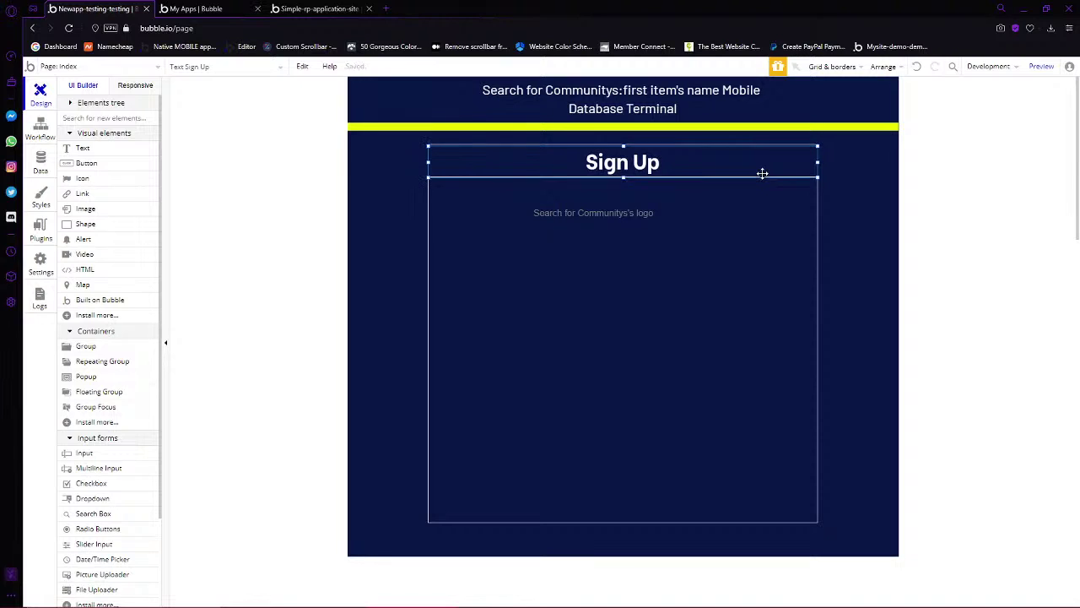
right_click(642, 156)
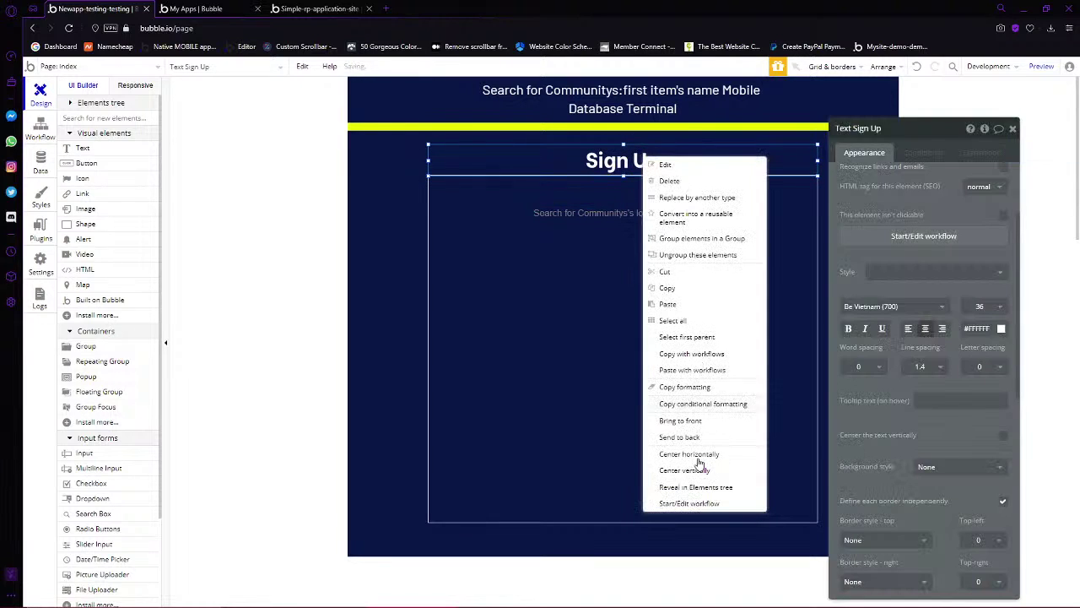
Centre the logo horizontally and nudge it up to Y 72, right beneath the heading
click(604, 268)
right_click(604, 268)
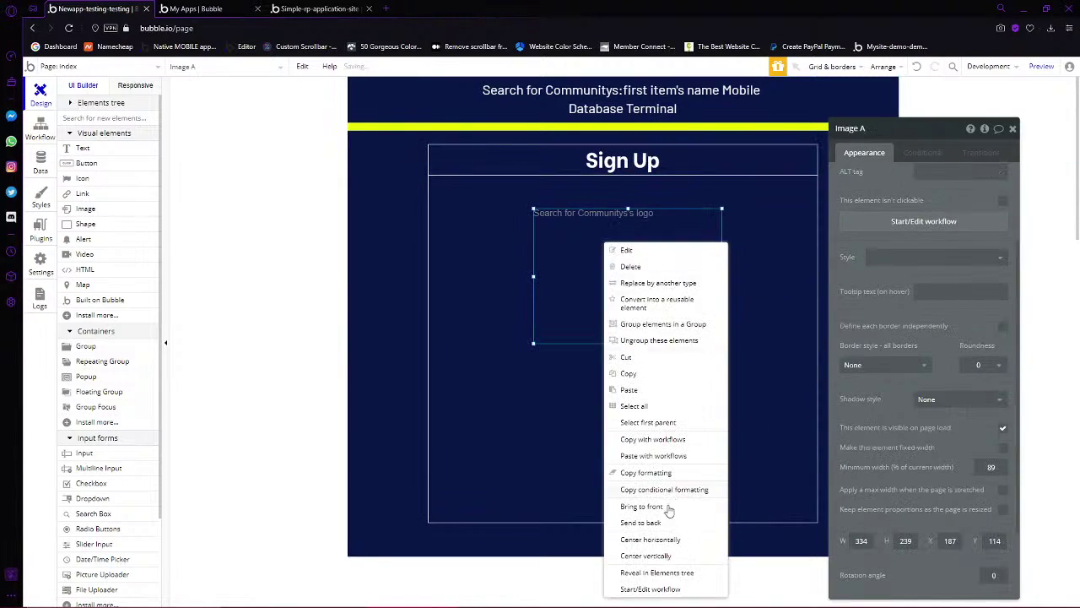
click(654, 531)
key(Up)
key(Up)
key(Up)
key(Up)
key(Up)
key(Up)
key(Up)
key(Up)
key(Up)
key(Up)
key(Up)
key(Up)
key(Up)
key(Up)
key(Up)
key(Up)
key(Up)
key(Up)
key(Up)
key(Up)
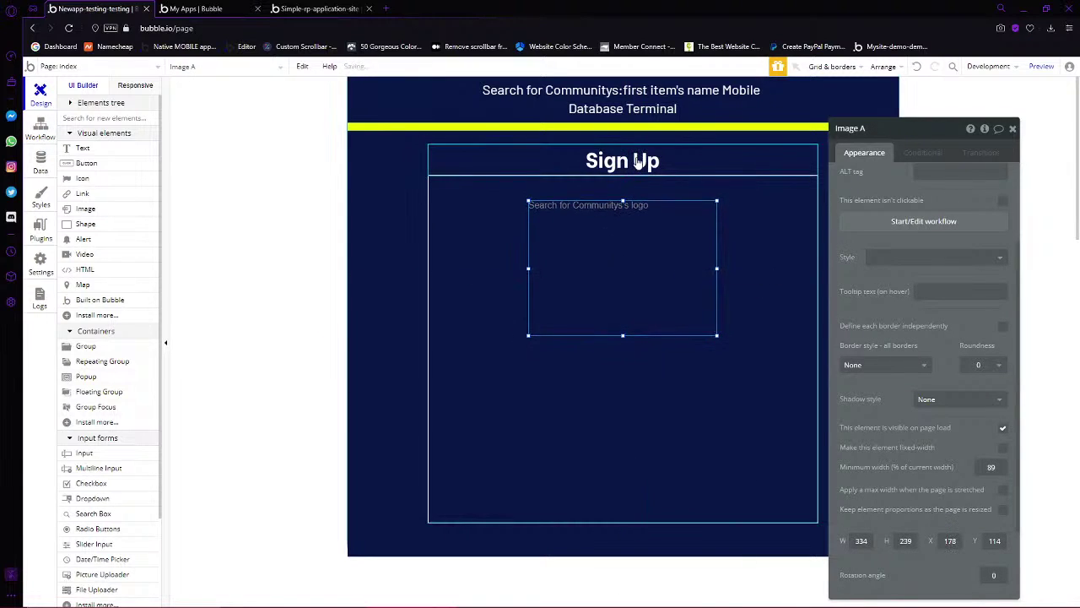
click(719, 372)
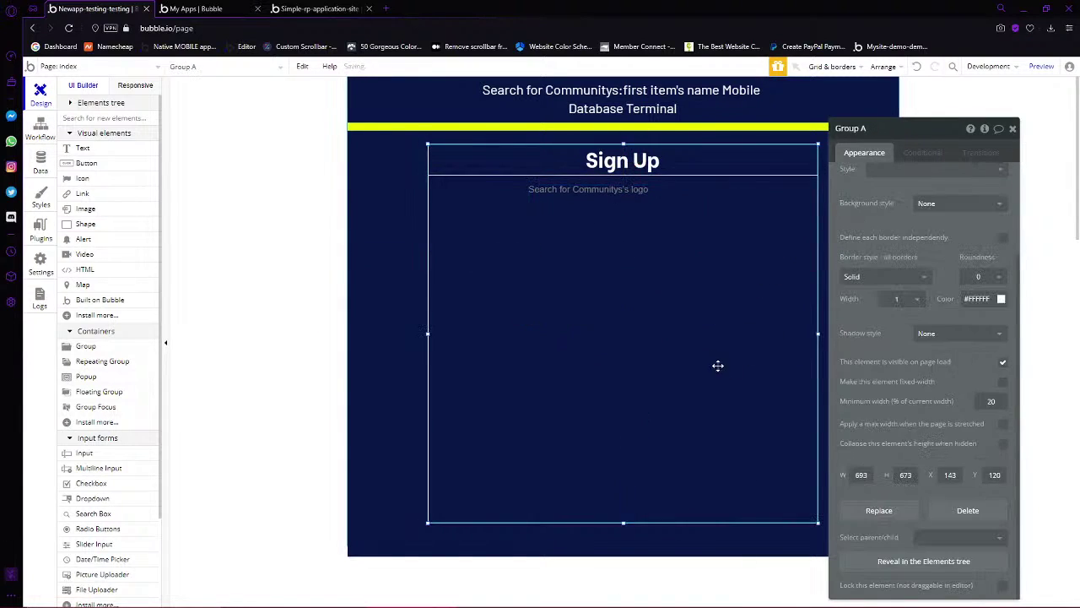
click(616, 270)
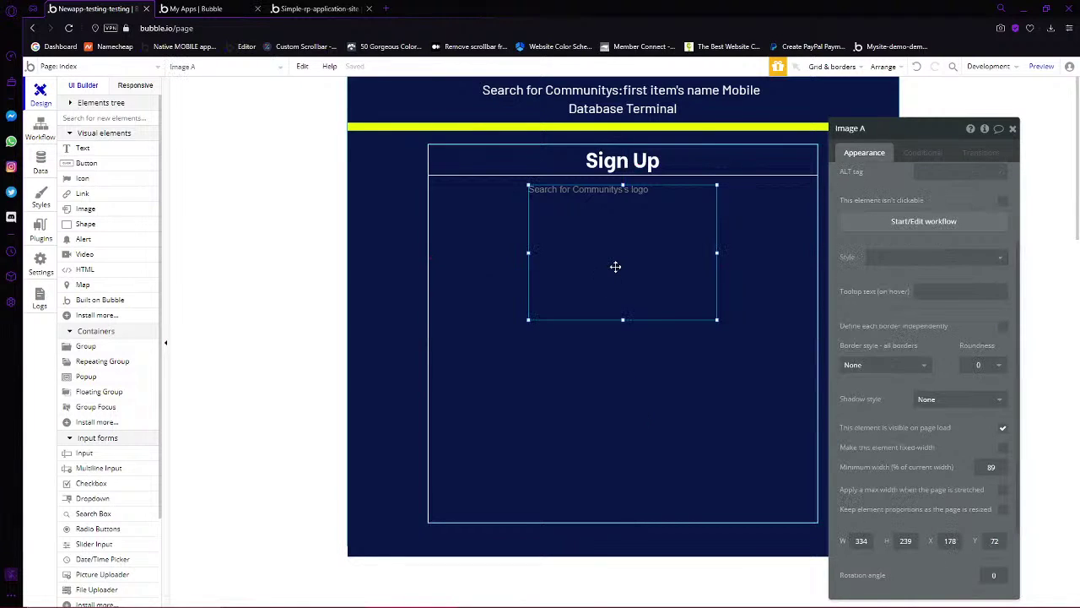
click(590, 354)
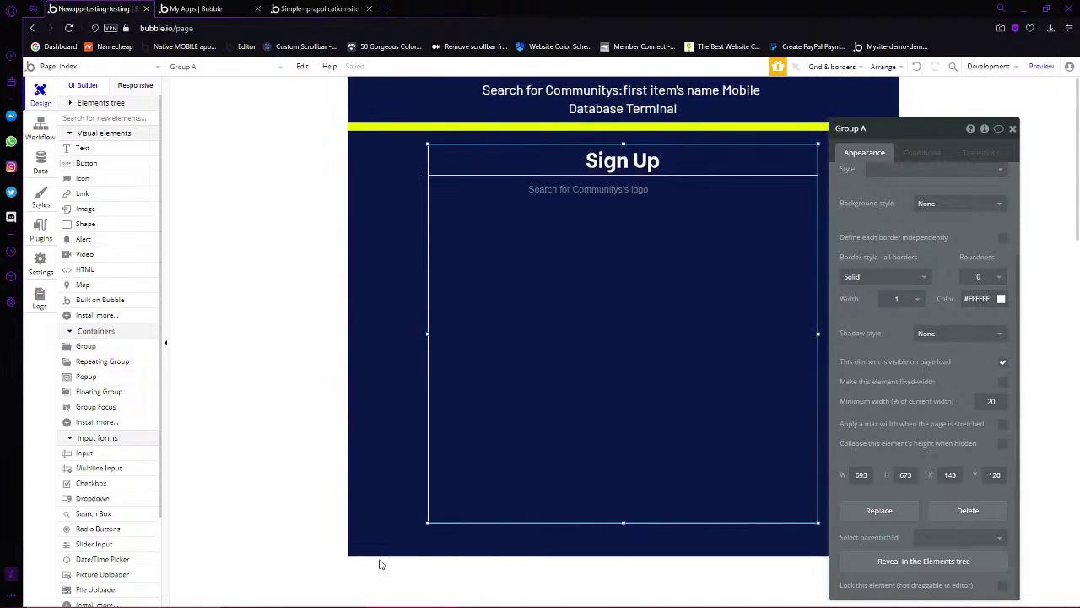
click(87, 455)
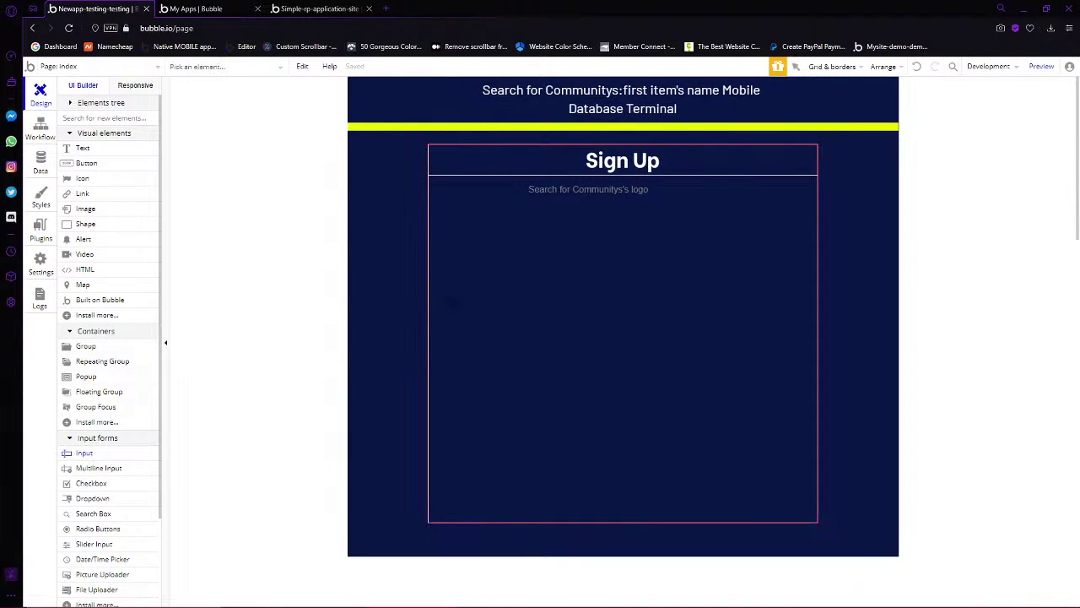
Place a 259×36 input in the sign-up group with Standard Input style, then view Styles
drag(456, 300, 602, 344)
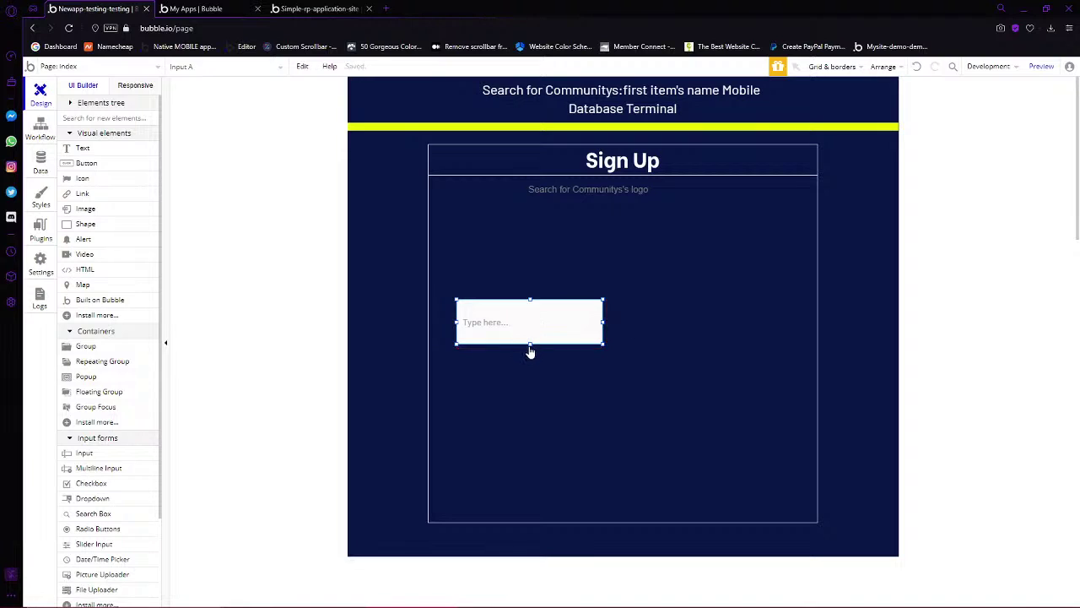
drag(530, 344, 586, 322)
double_click(511, 309)
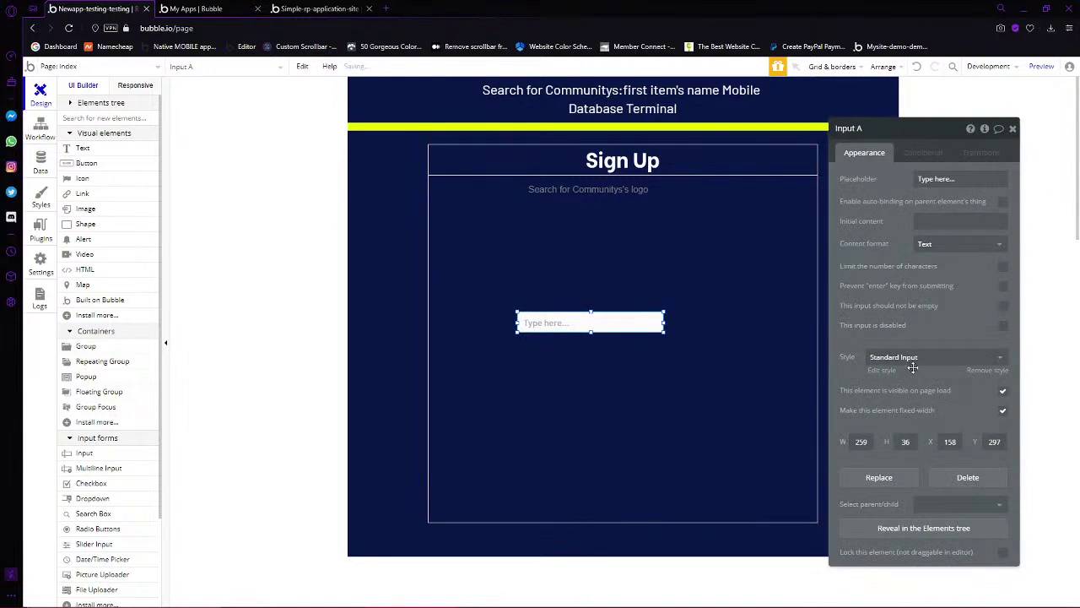
click(957, 361)
click(957, 361)
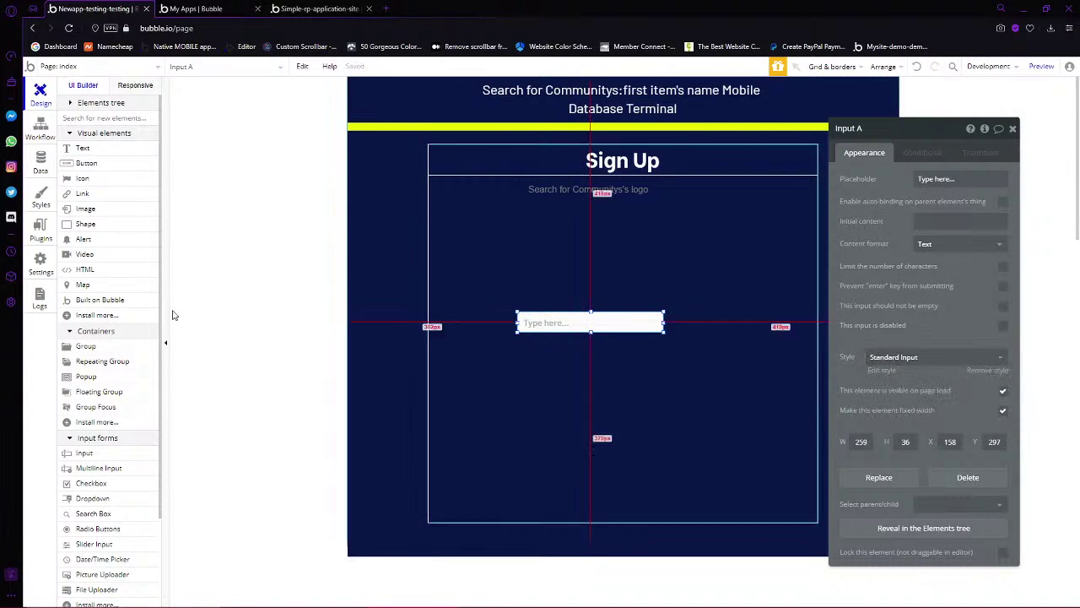
click(41, 197)
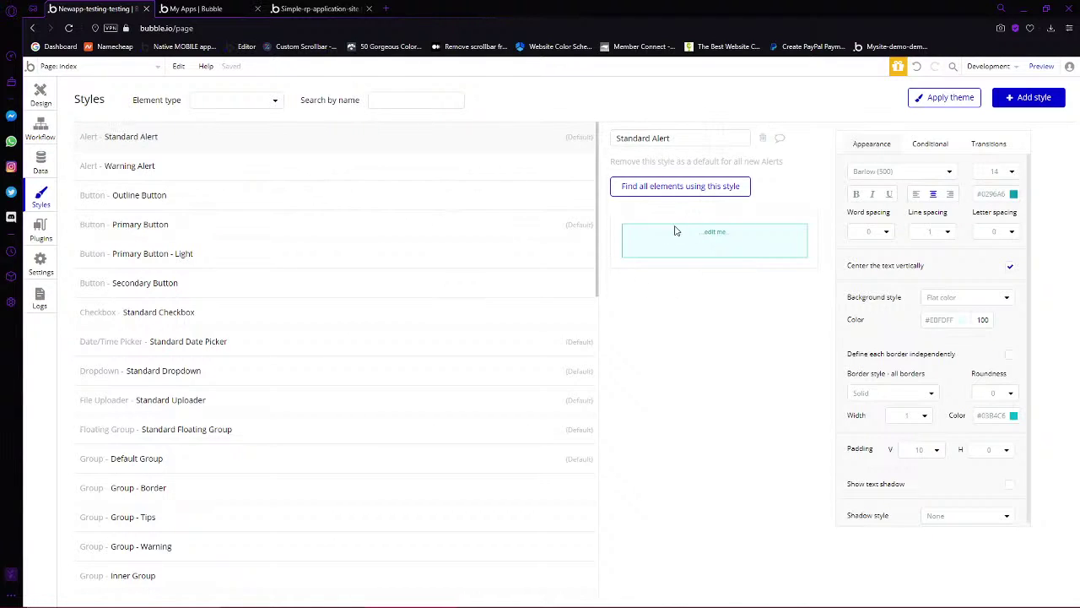
Delete every element style, from Standard Alert through Body Copy to the last, then return to Design
click(761, 140)
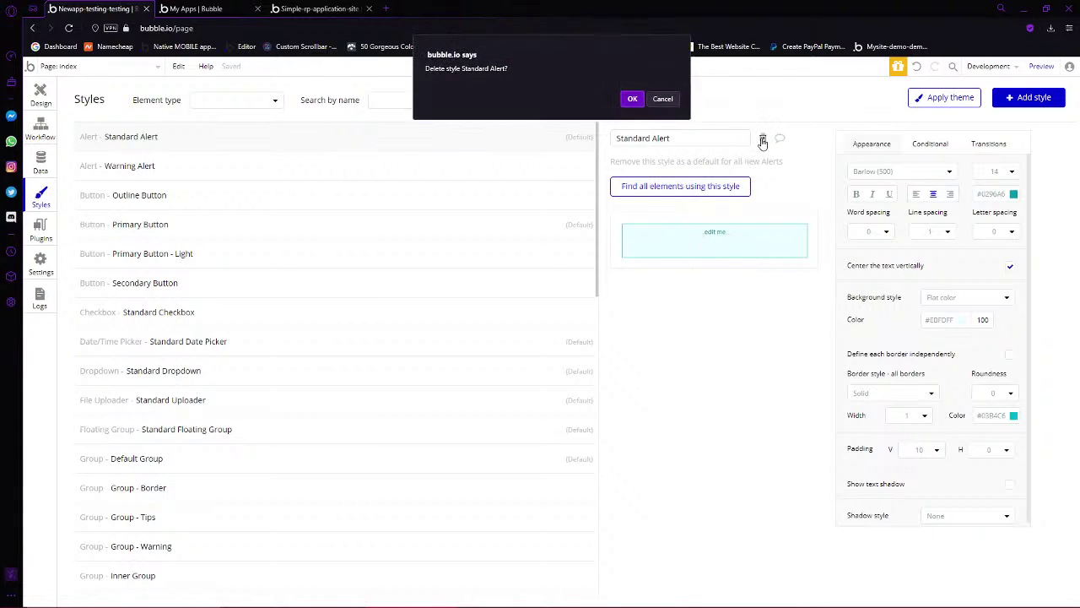
key(Return)
click(762, 140)
key(Return)
click(762, 140)
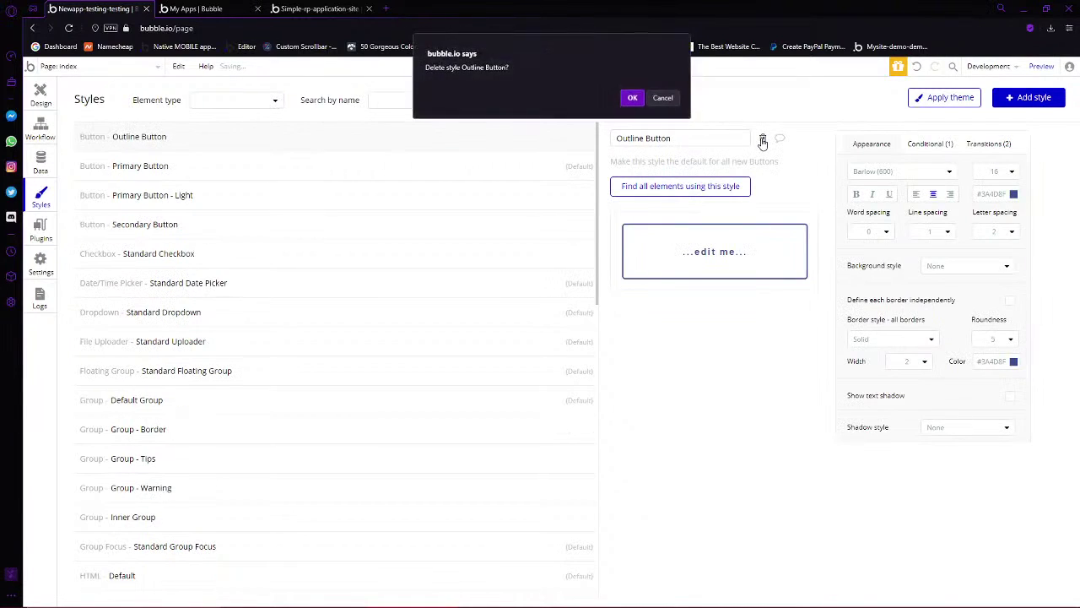
key(Return)
click(762, 140)
key(Return)
click(762, 140)
key(Return)
click(762, 140)
key(Return)
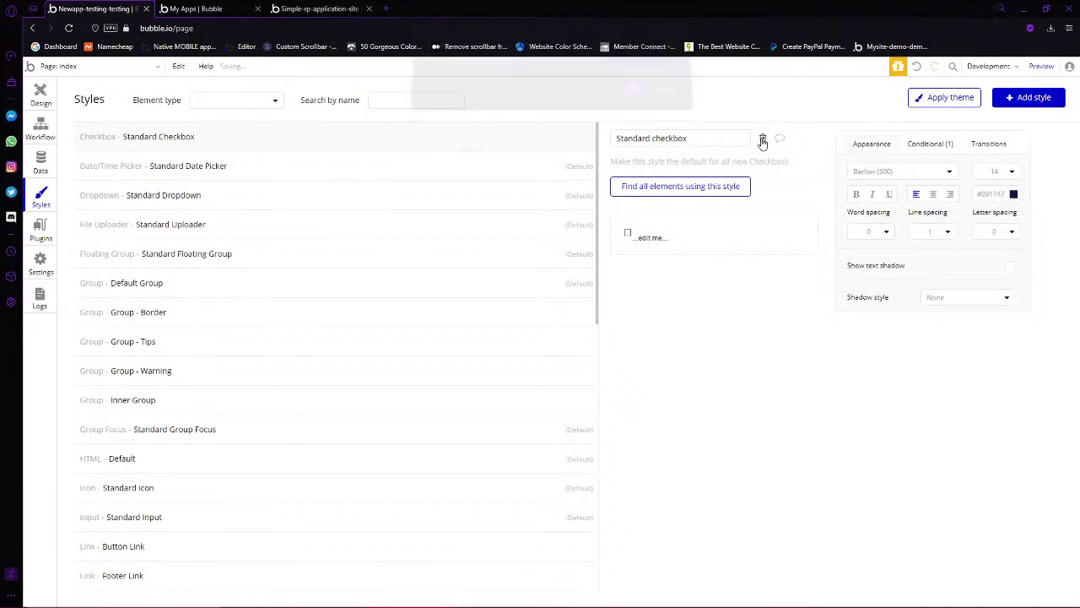
click(762, 140)
key(Return)
click(762, 141)
key(Return)
click(762, 140)
click(762, 140)
key(Return)
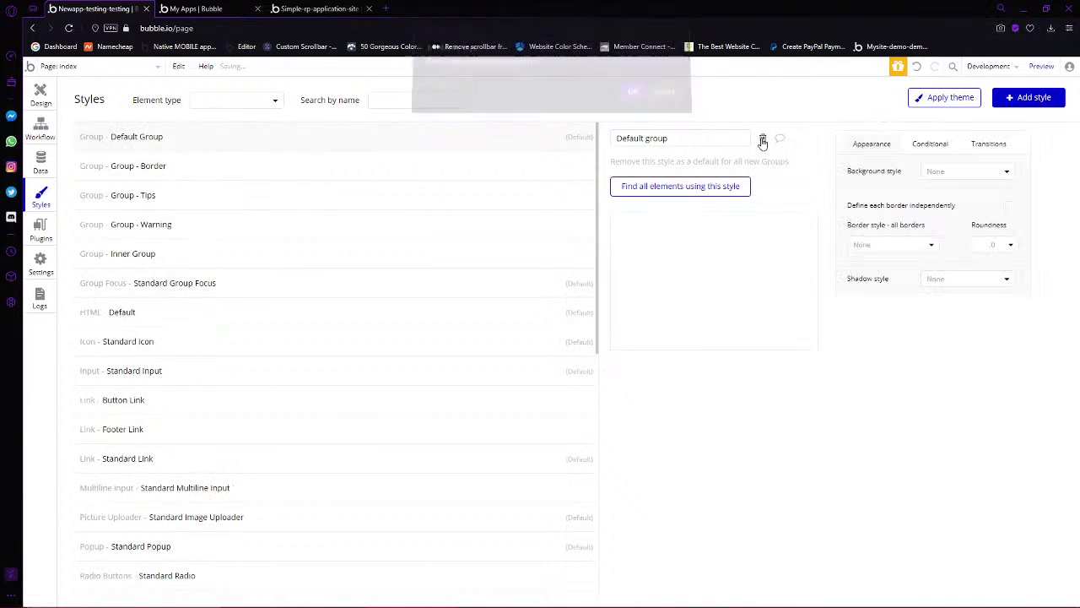
click(762, 140)
key(Return)
click(762, 140)
key(Return)
click(762, 140)
key(Return)
click(762, 140)
key(Return)
click(761, 140)
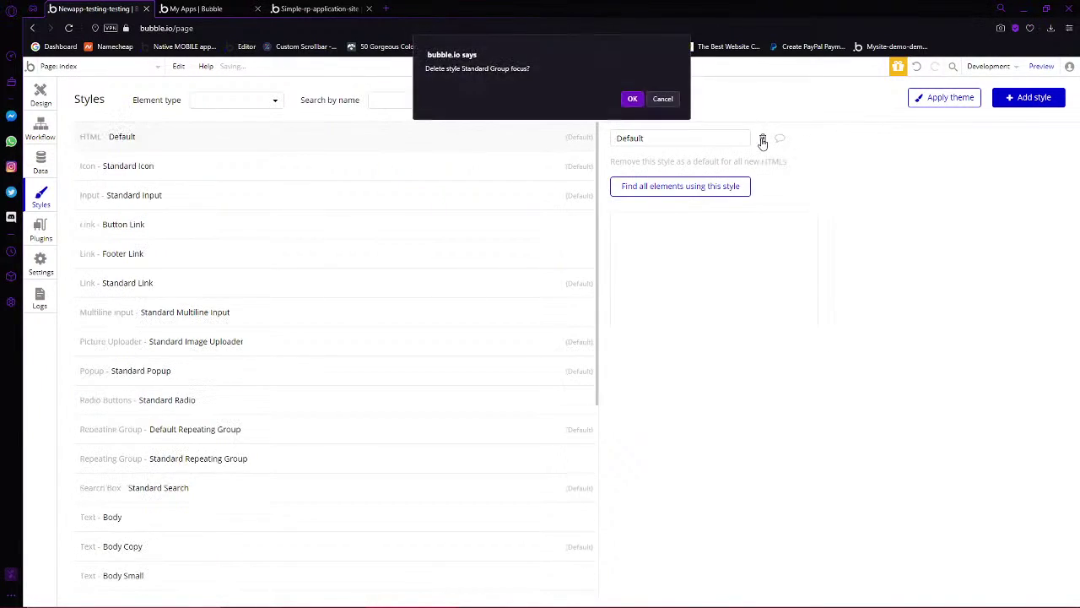
key(Return)
click(762, 140)
key(Return)
key(Return)
click(762, 140)
key(Return)
click(762, 140)
key(Return)
click(762, 140)
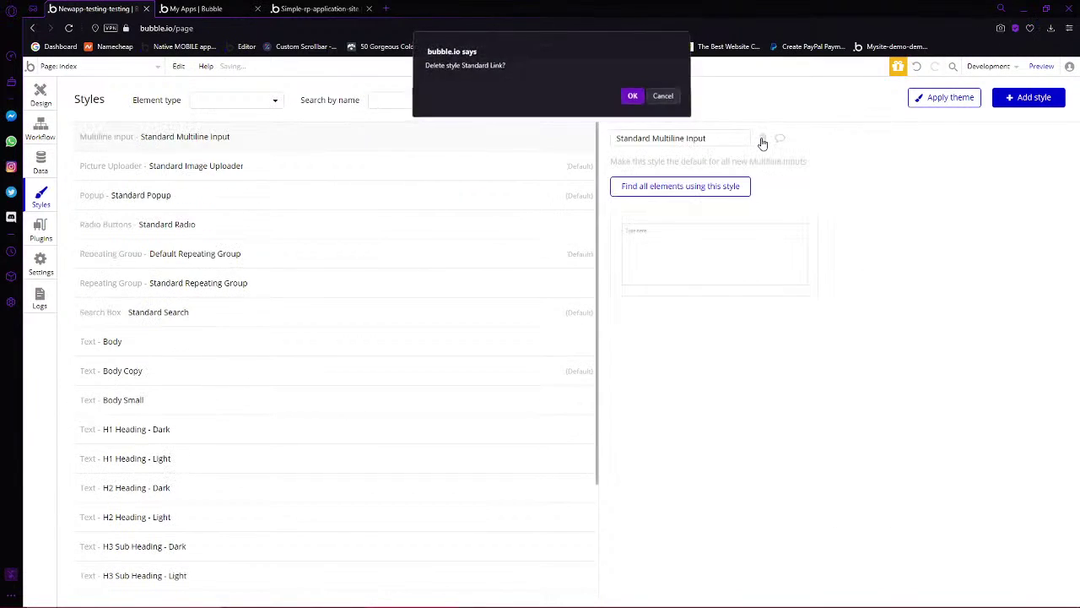
key(Return)
click(762, 140)
key(Return)
click(762, 140)
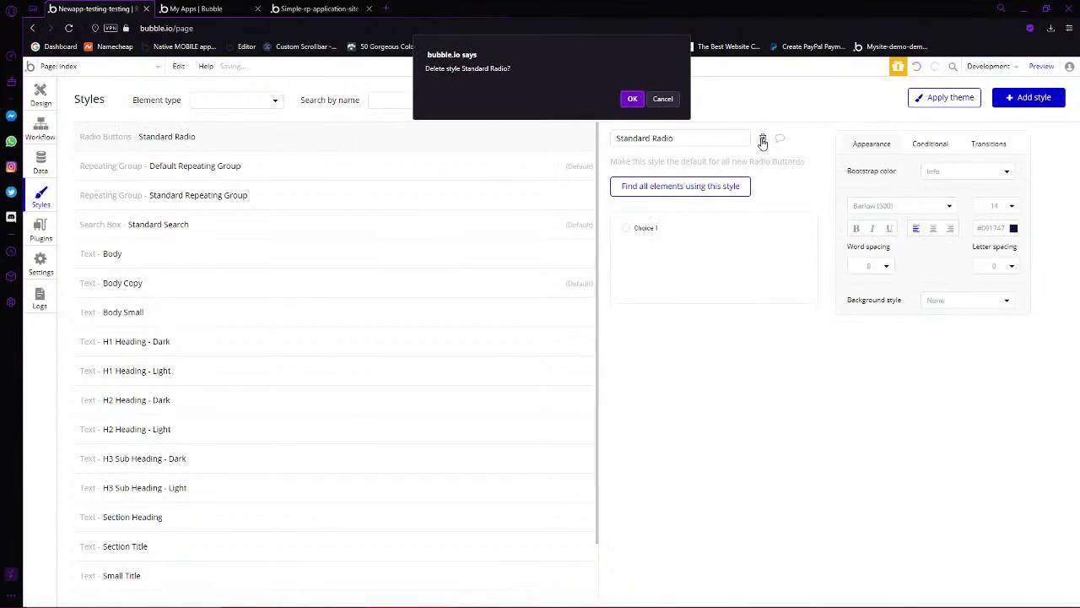
key(Return)
click(762, 140)
key(Return)
click(761, 140)
key(Return)
click(762, 140)
key(Return)
click(762, 140)
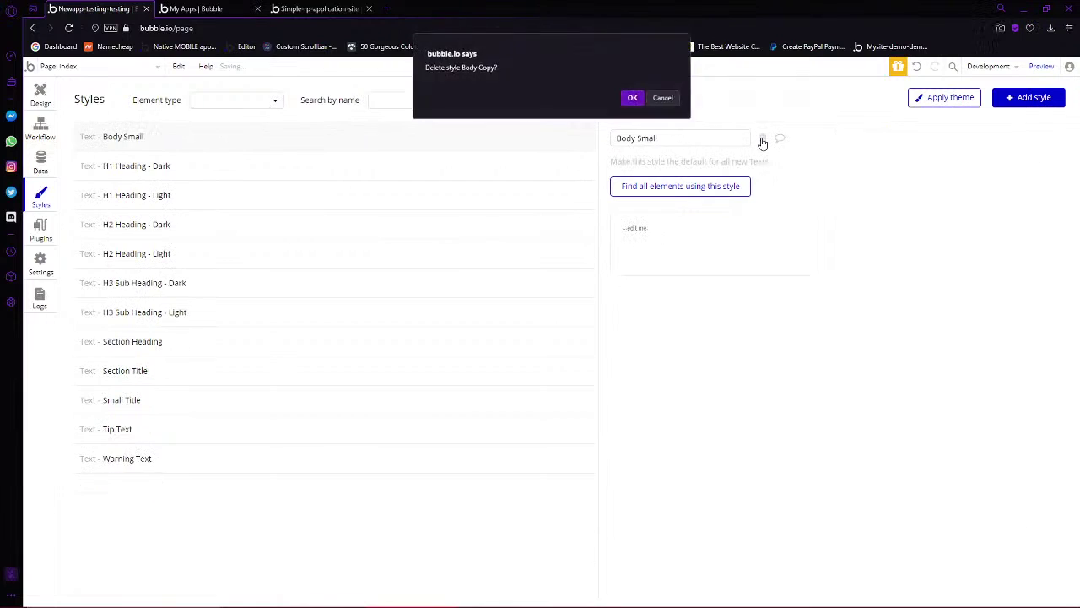
key(Return)
click(762, 140)
key(Return)
click(762, 140)
key(Return)
click(761, 140)
key(Return)
click(762, 141)
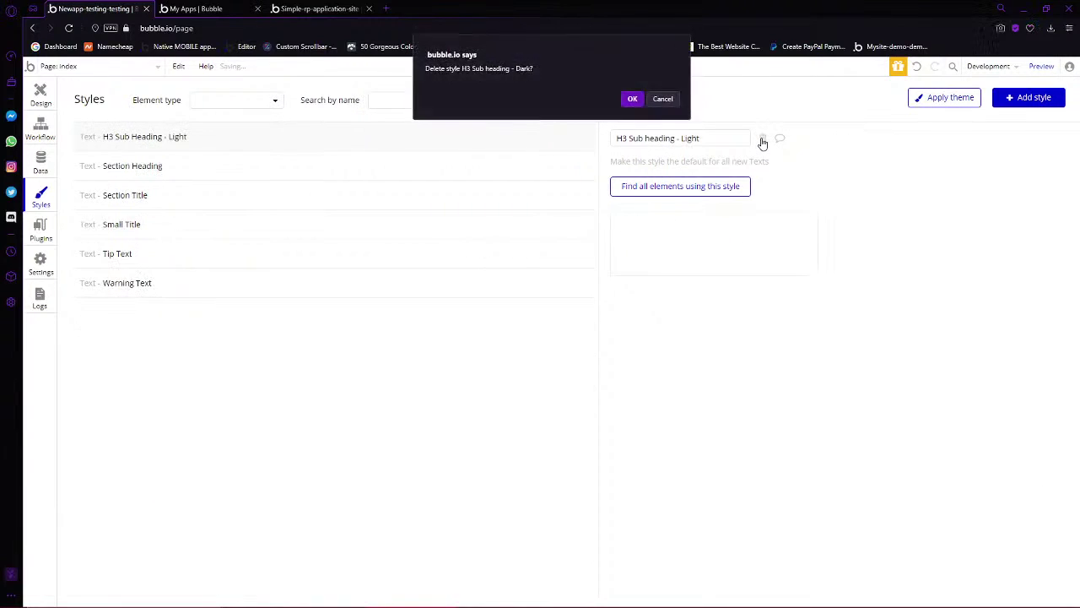
key(Return)
click(762, 140)
key(Return)
click(761, 140)
key(Return)
click(762, 140)
key(Return)
click(762, 140)
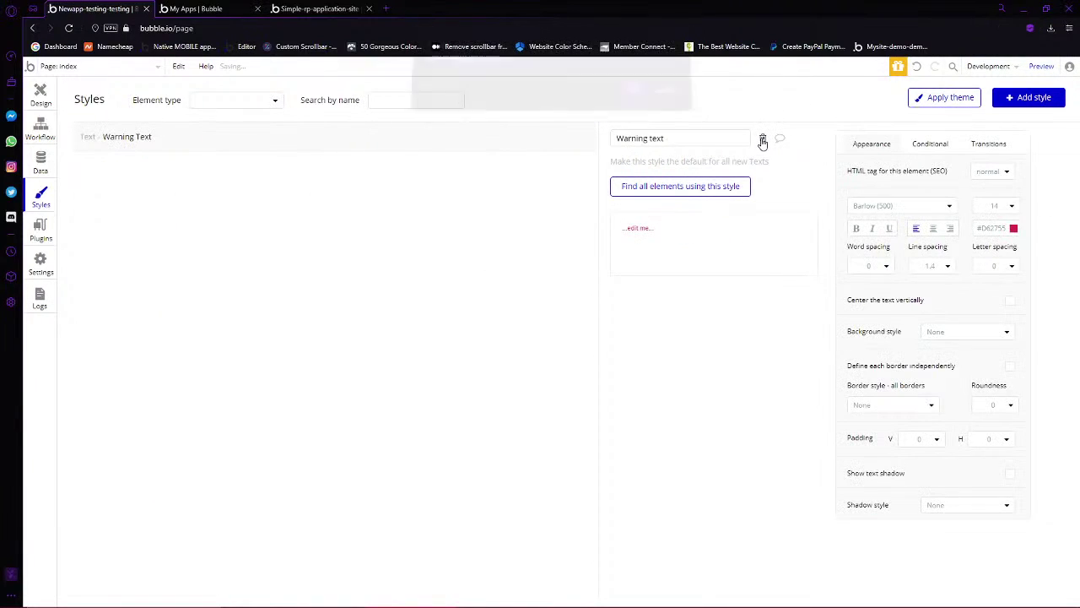
key(Return)
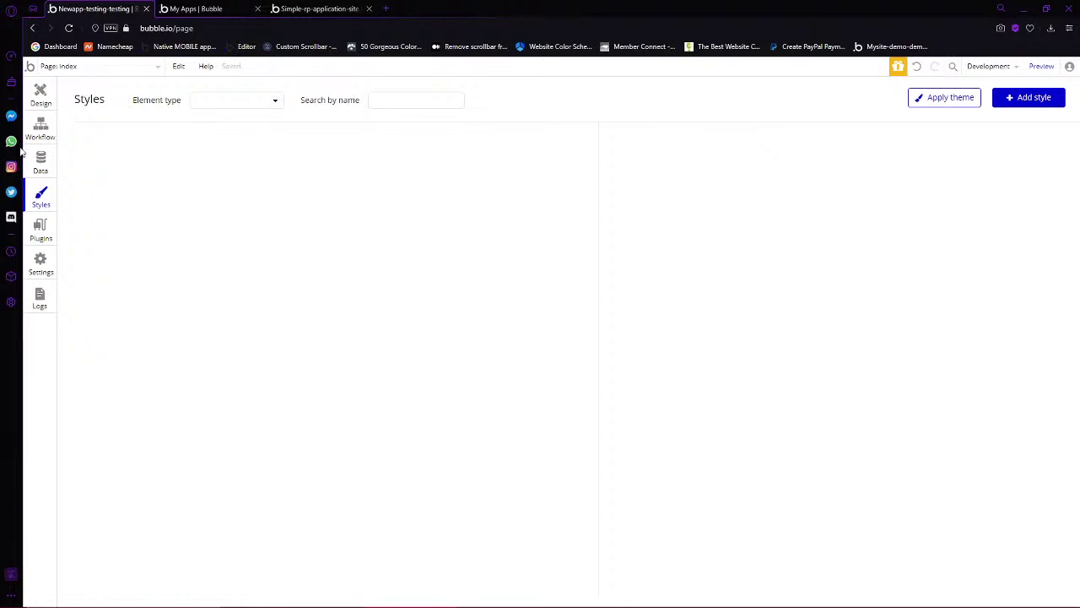
click(42, 93)
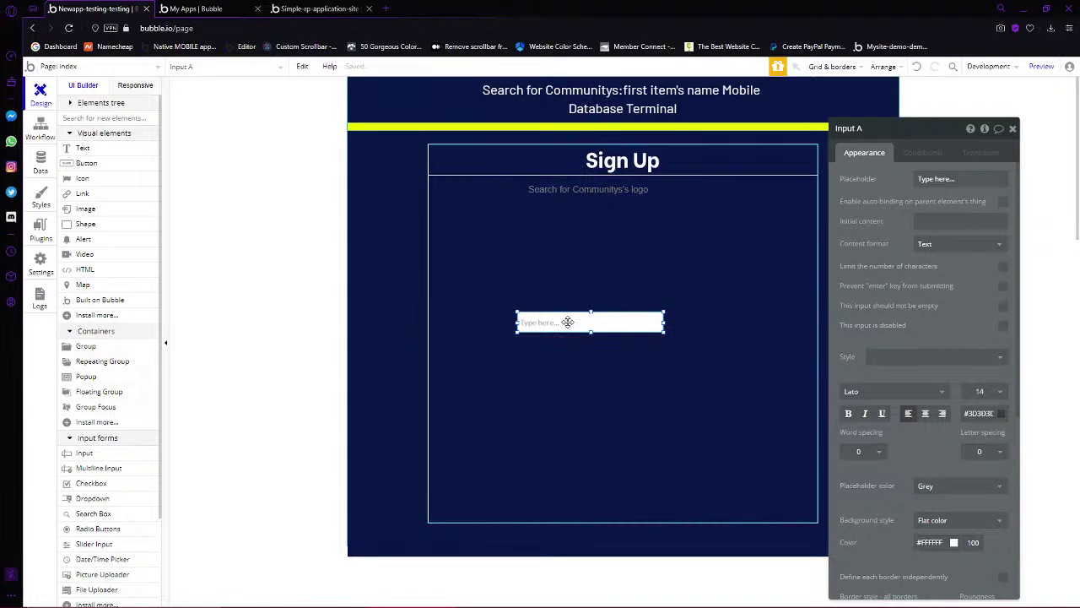
Centre Input A horizontally in the Sign Up group, then shift it left to about 72 px from the edge
drag(568, 321, 508, 323)
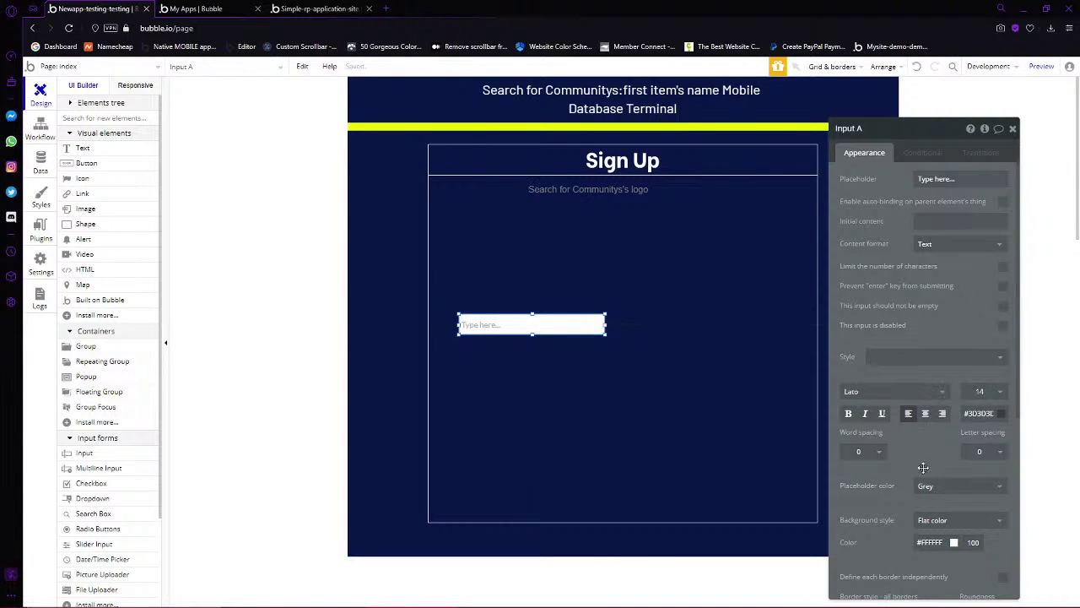
scroll(877, 482, down, 4)
scroll(971, 287, up, 3)
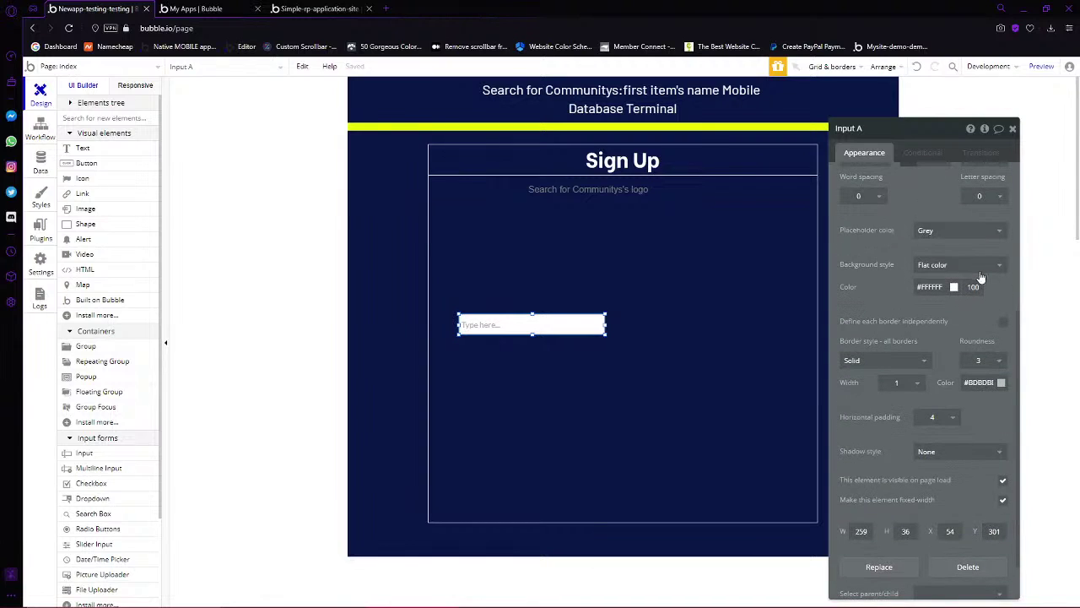
click(966, 288)
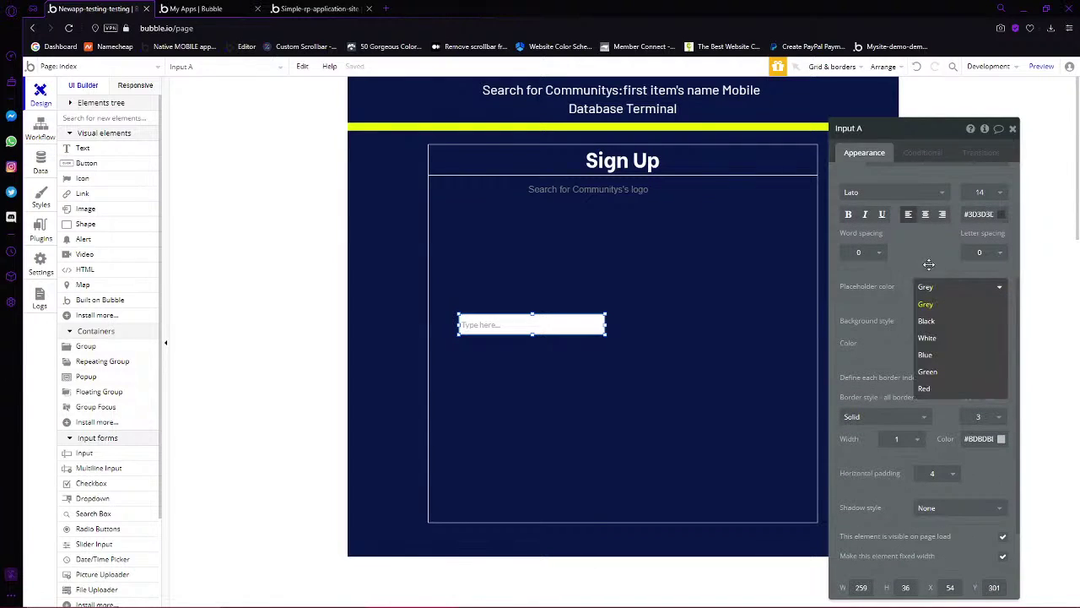
click(929, 264)
scroll(933, 337, up, 3)
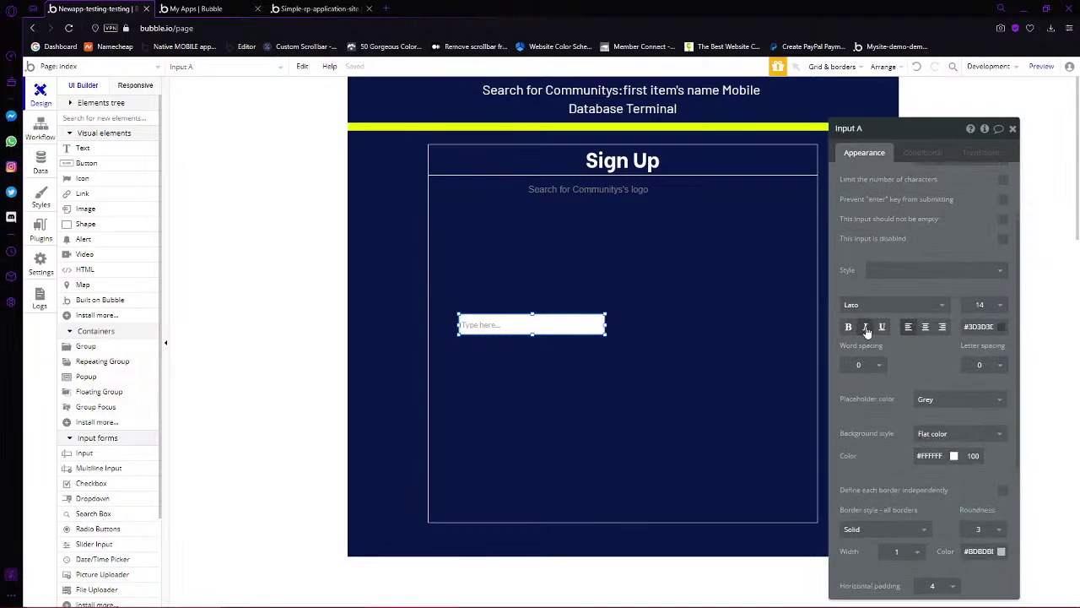
drag(523, 323, 643, 320)
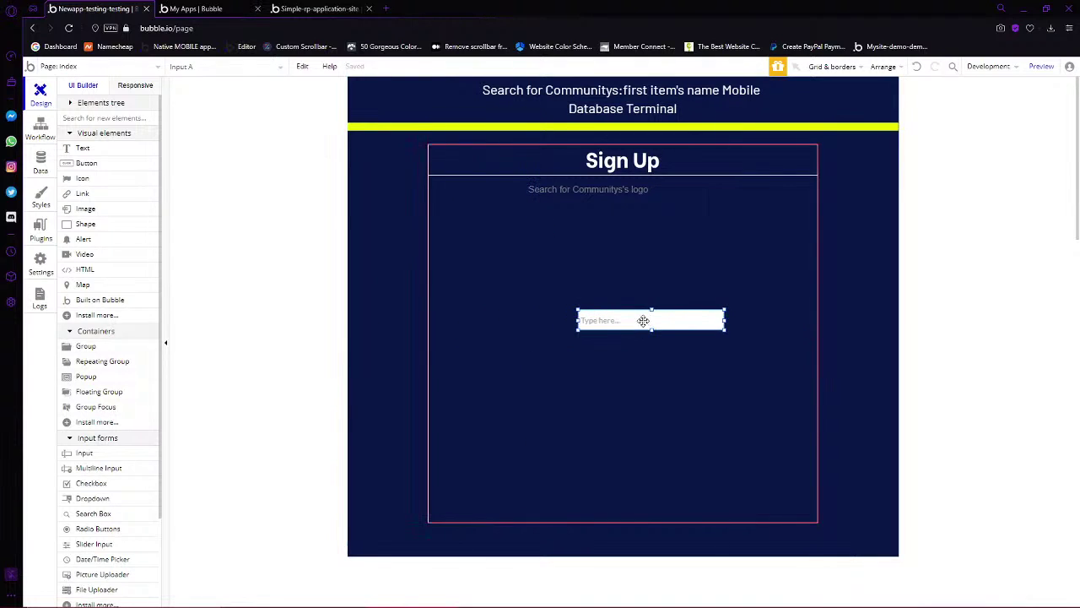
right_click(625, 321)
click(690, 544)
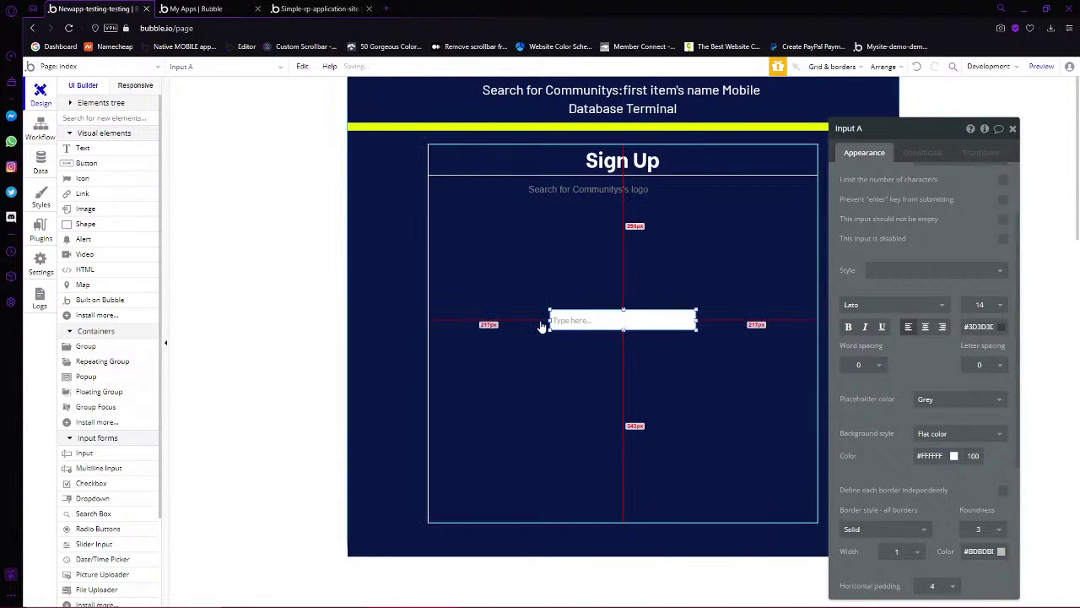
drag(563, 325, 482, 320)
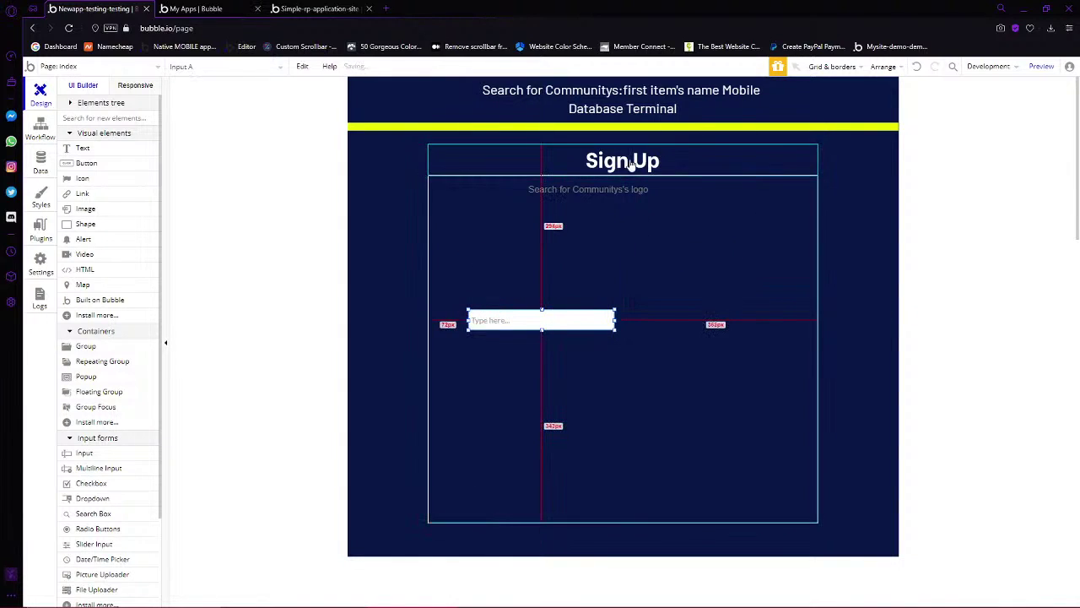
click(397, 279)
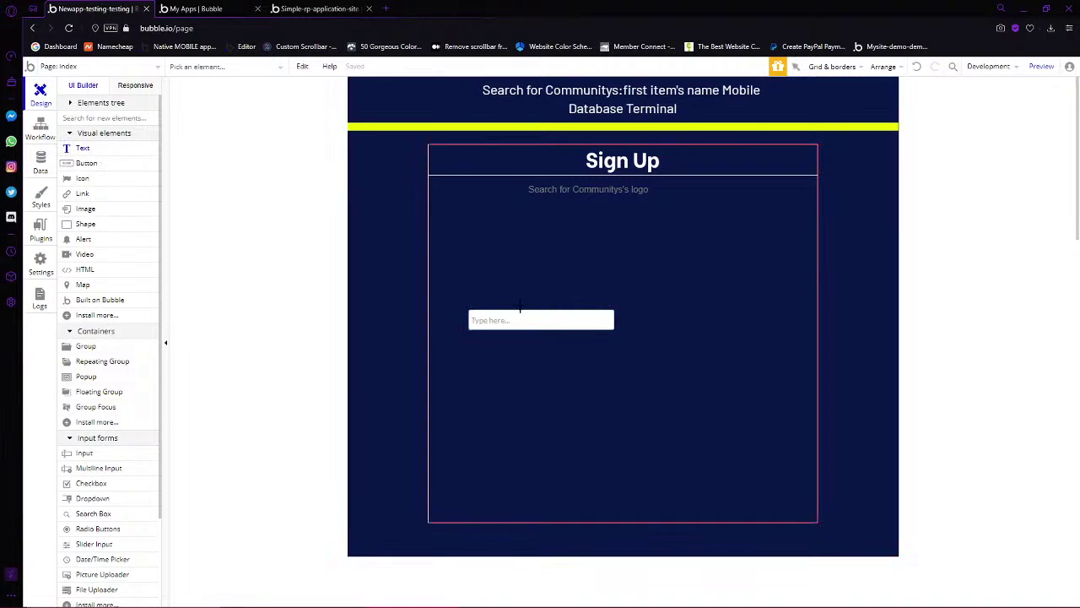
Draw a white text element just above the input
drag(464, 290, 584, 301)
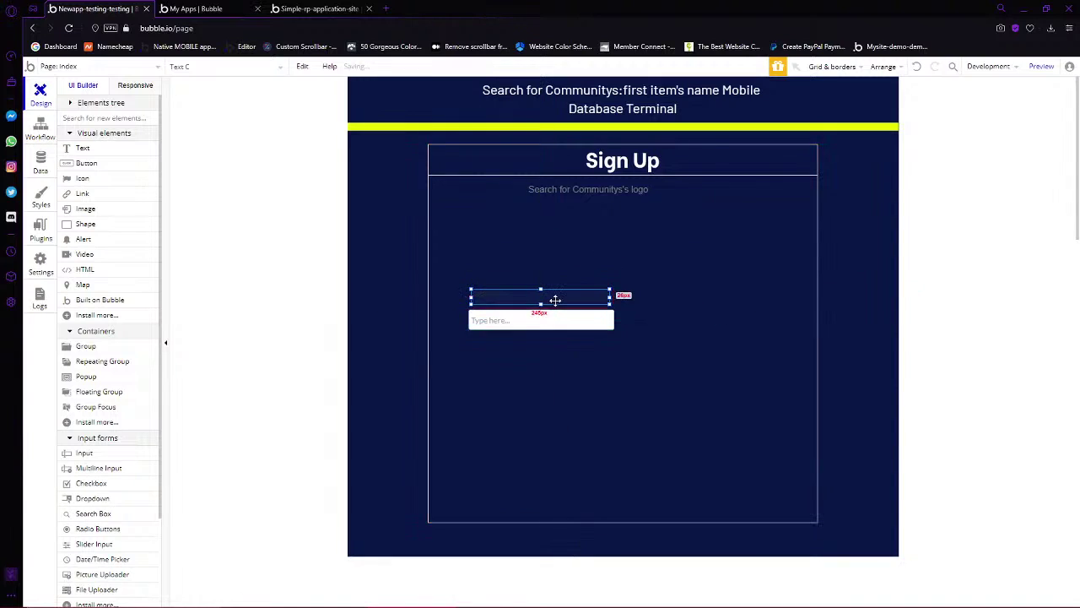
click(979, 360)
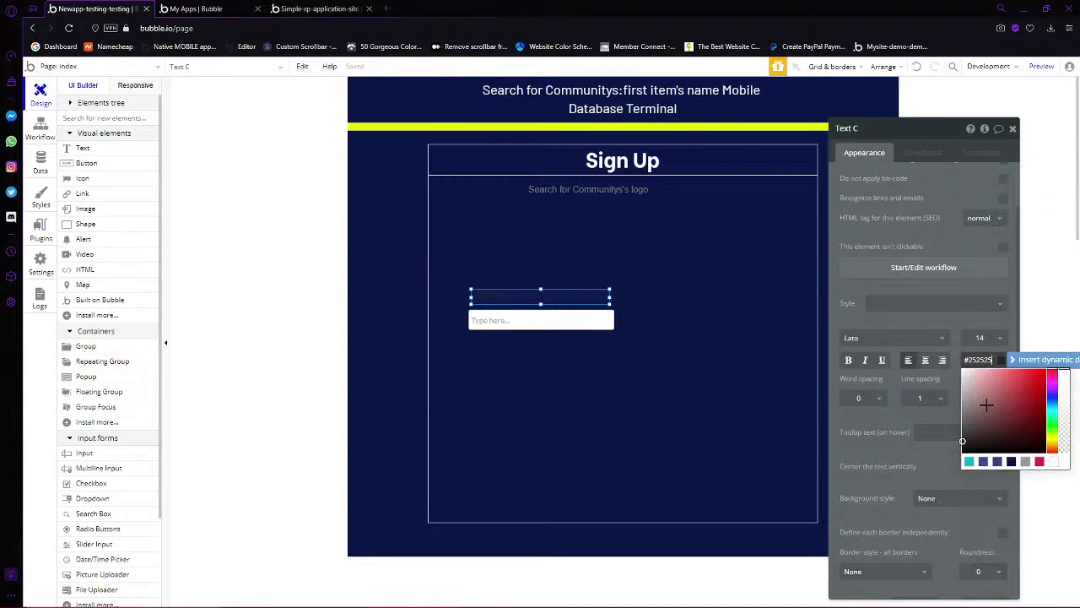
click(963, 370)
drag(565, 296, 565, 301)
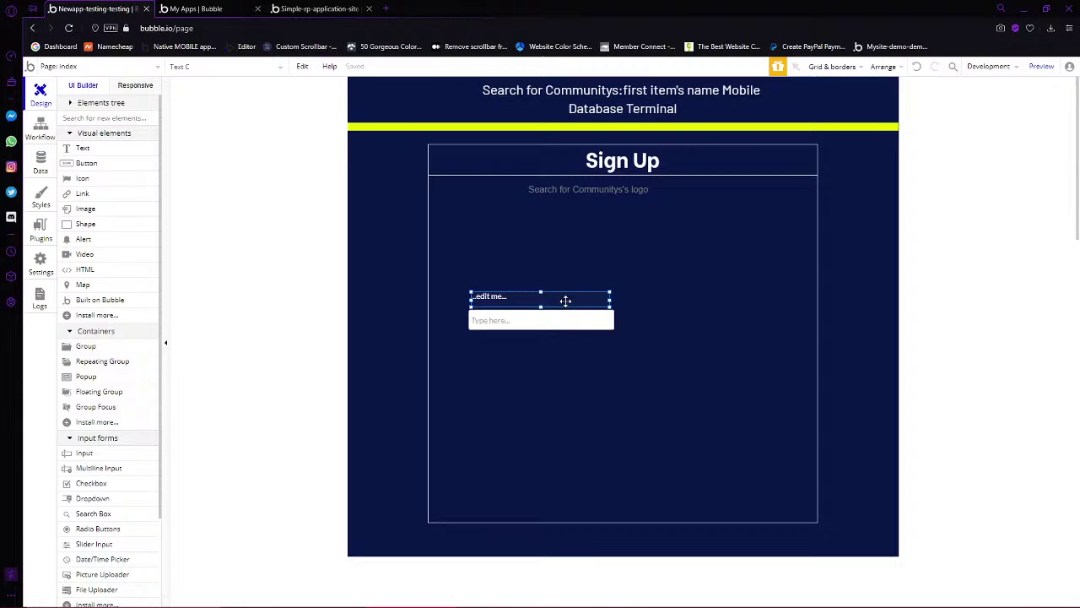
double_click(565, 301)
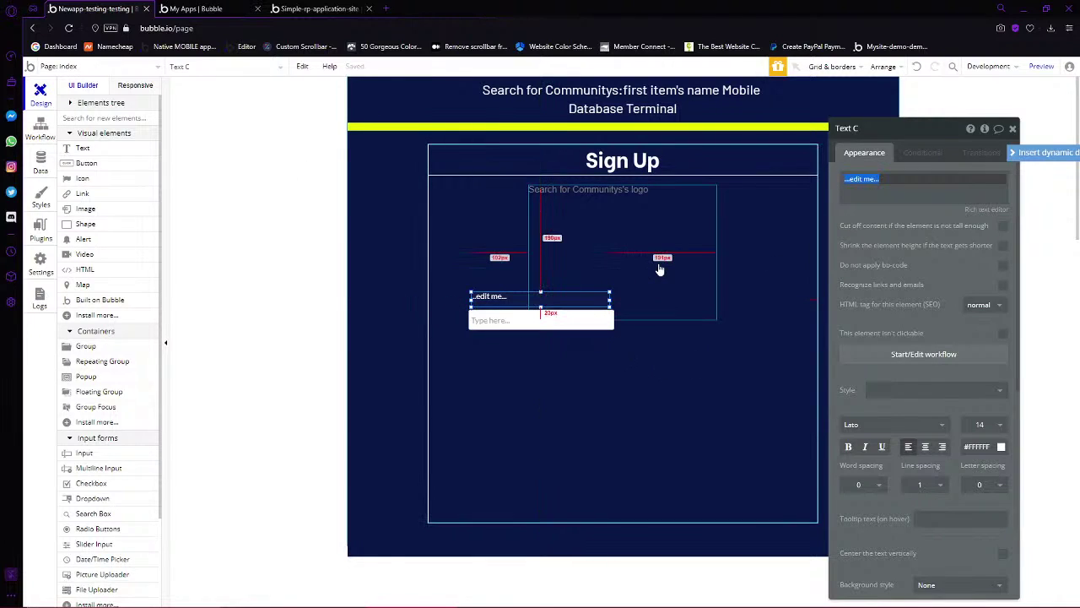
Move the text and input about 47 px lower and change the text to 'Email:'
shift+click(559, 321)
drag(557, 317, 554, 358)
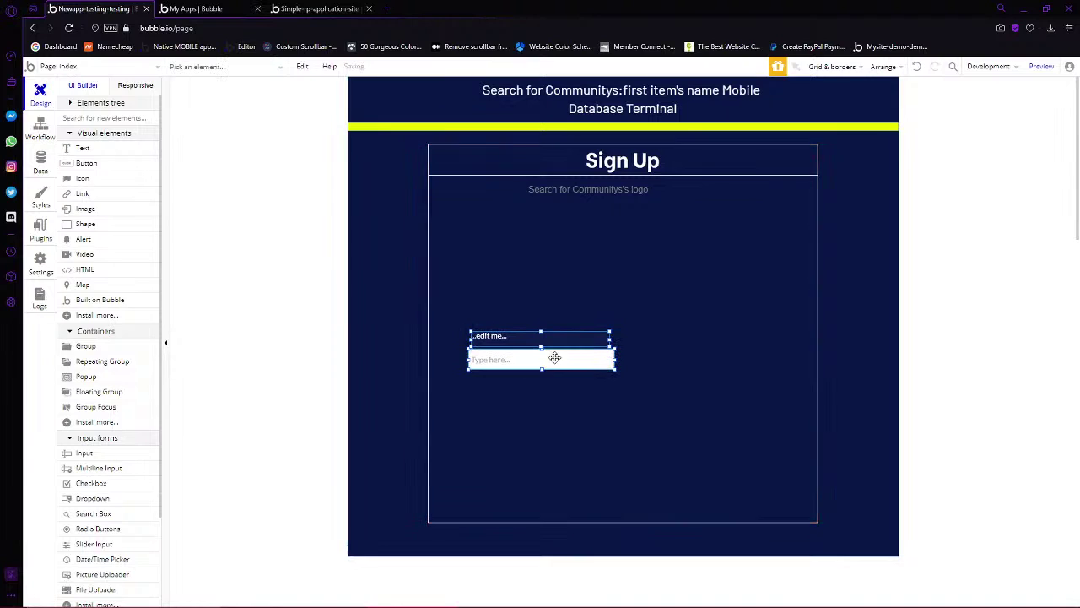
click(586, 336)
double_click(570, 337)
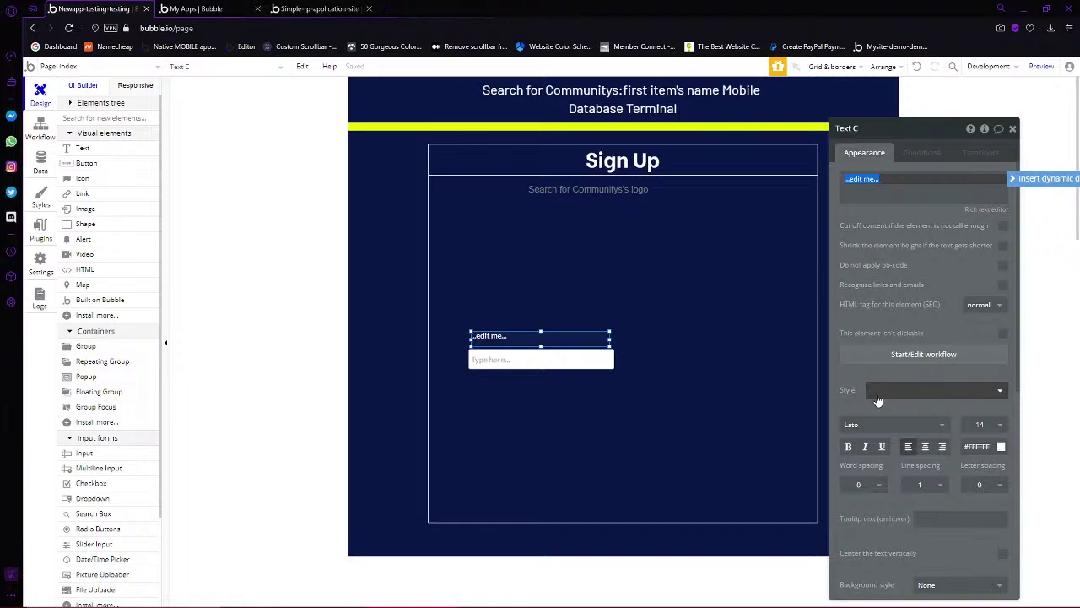
text(Email:)
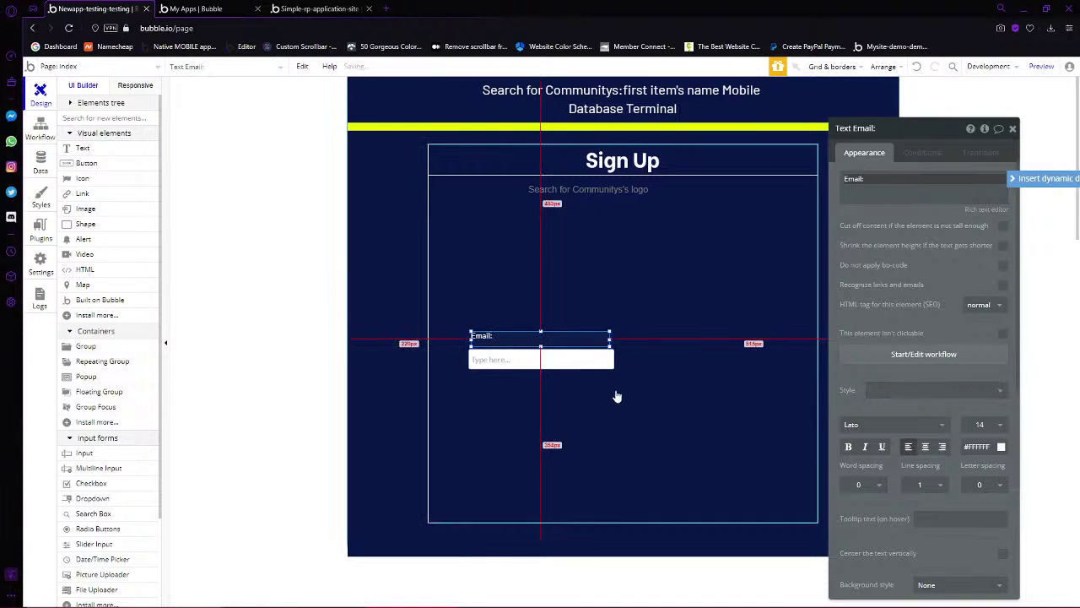
Give the Email: label font size 16 and a light grey #ADADAD colour
click(578, 342)
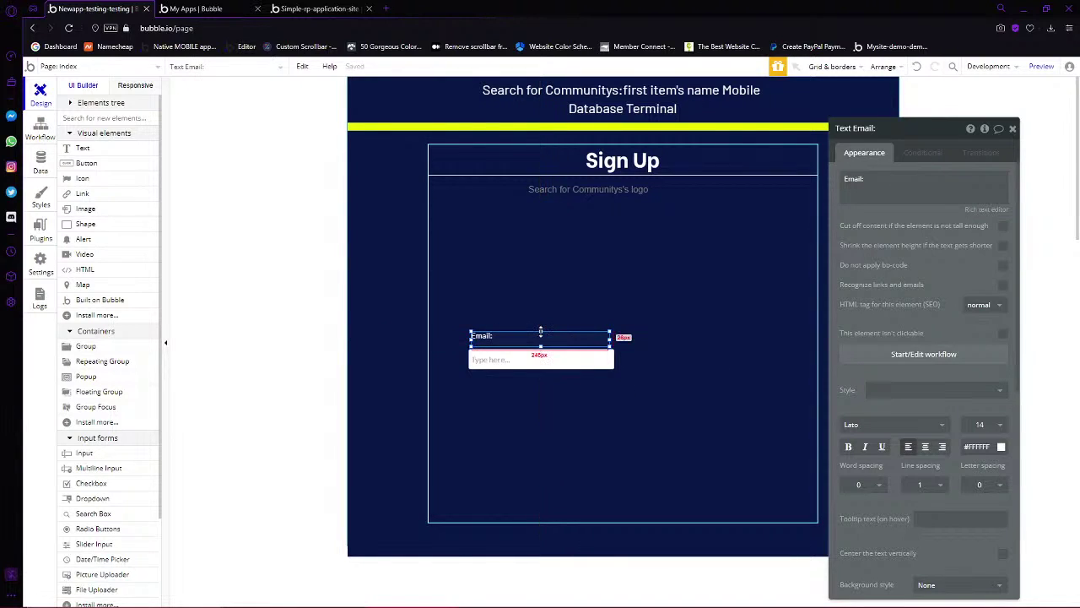
click(993, 432)
text(18)
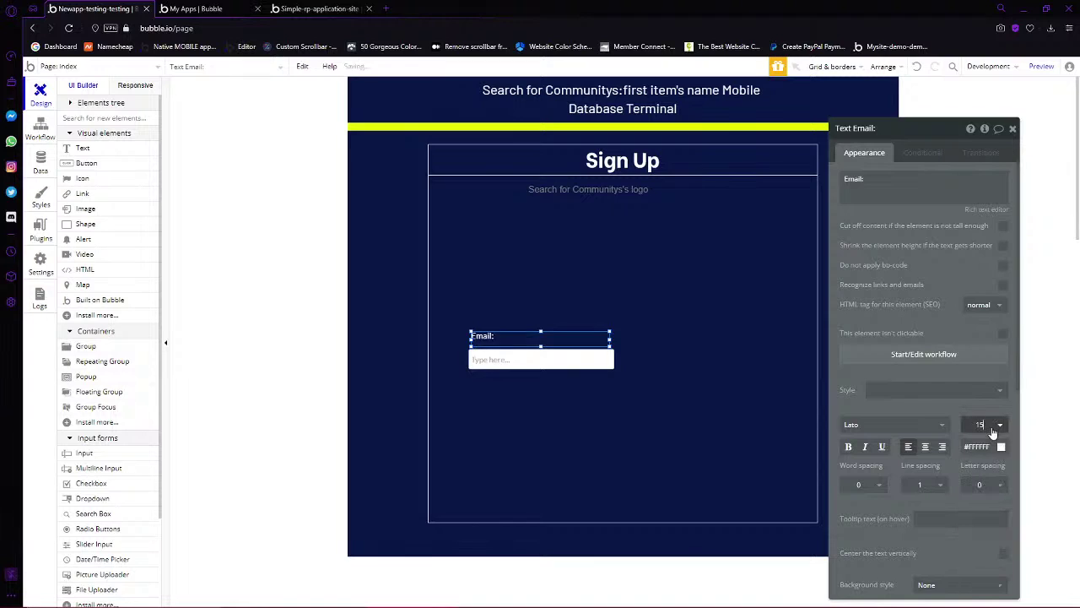
key(BackSpace)
text(6)
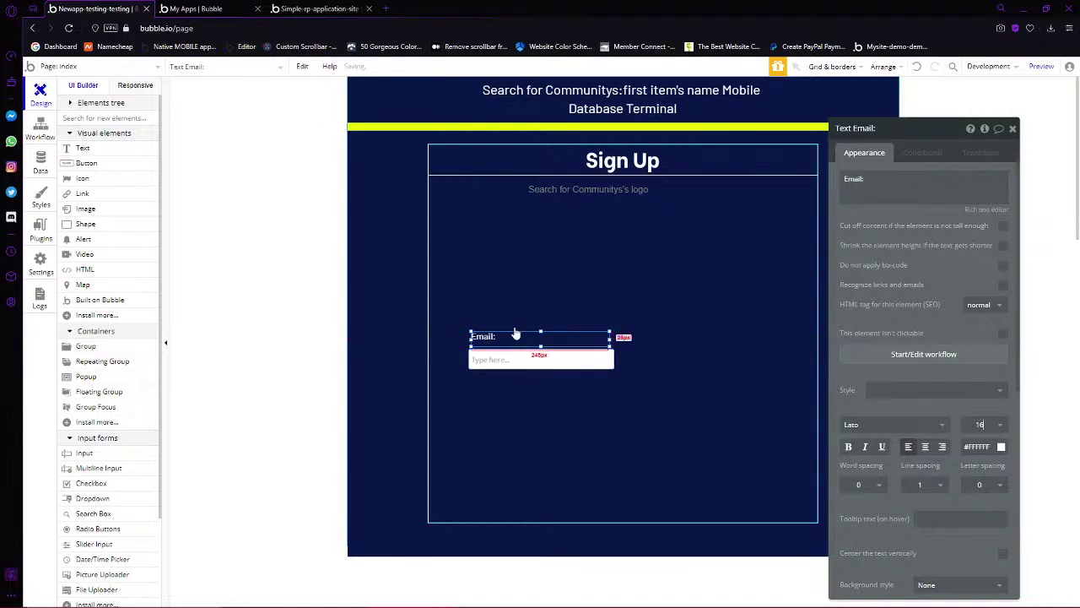
scroll(975, 473, down, 3)
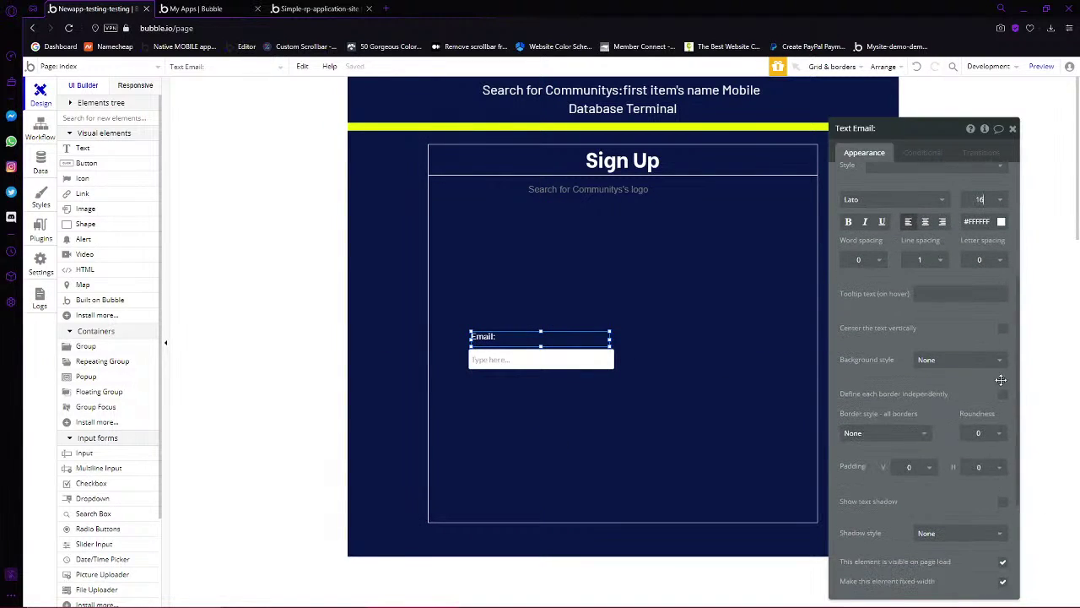
scroll(976, 439, up, 2)
click(1001, 334)
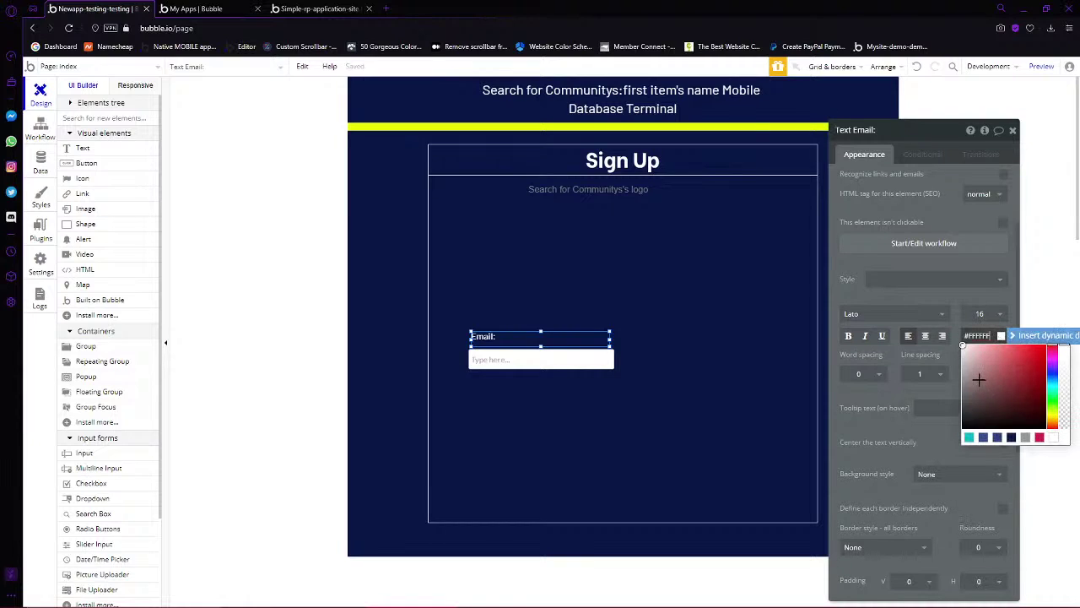
drag(977, 378, 909, 377)
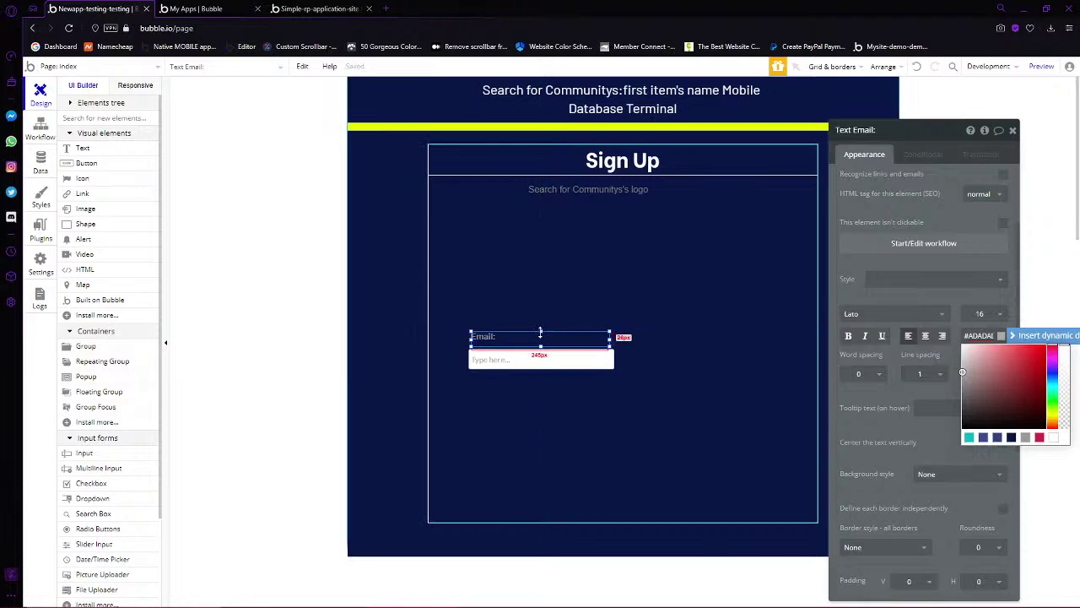
click(540, 332)
double_click(537, 349)
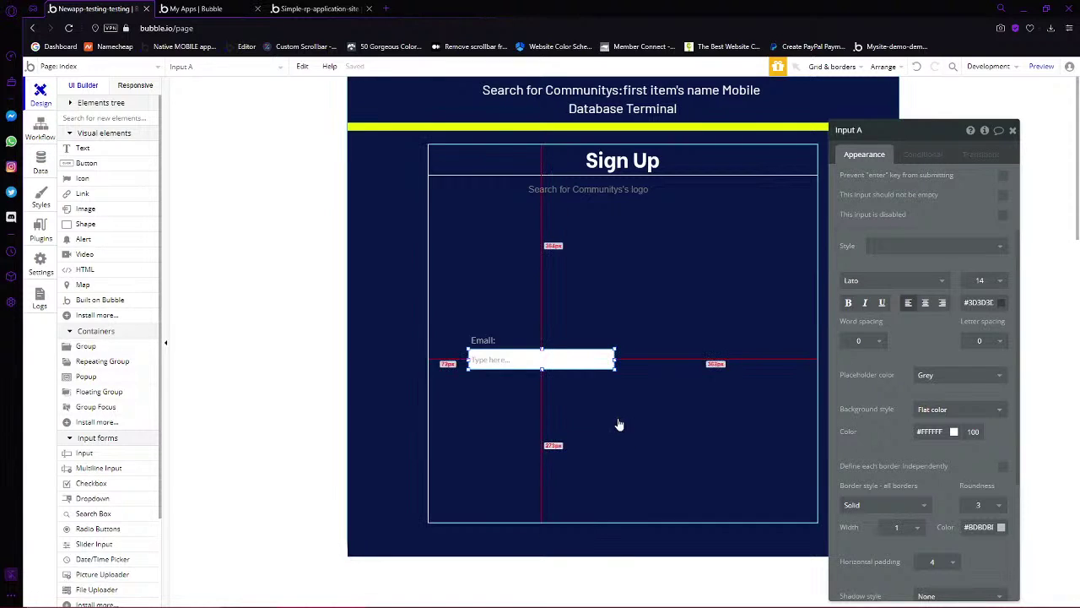
mouse_move(719, 600)
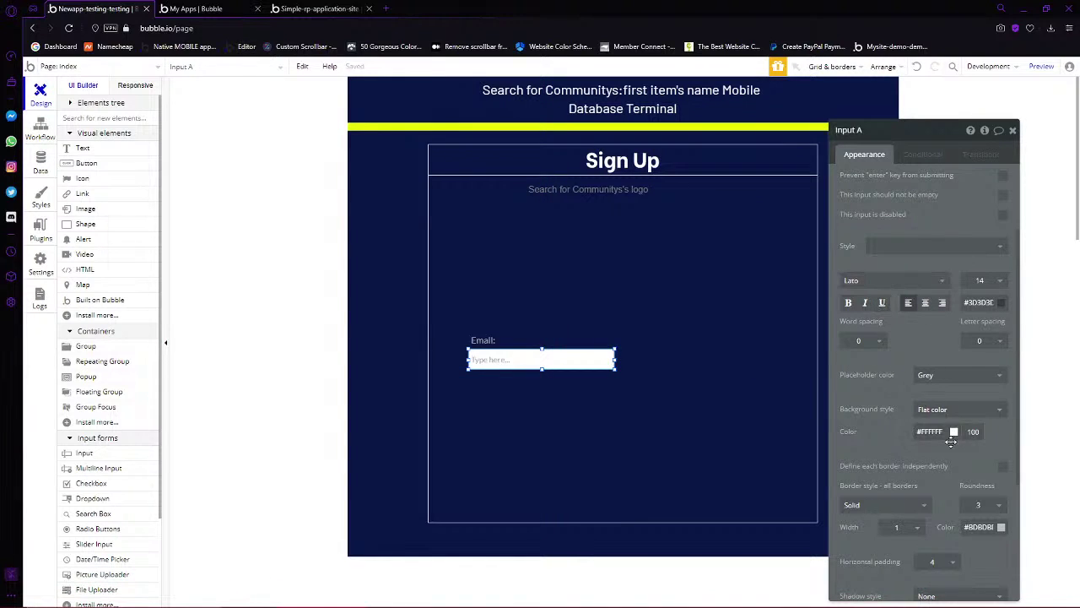
scroll(951, 441, down, 2)
scroll(938, 315, up, 4)
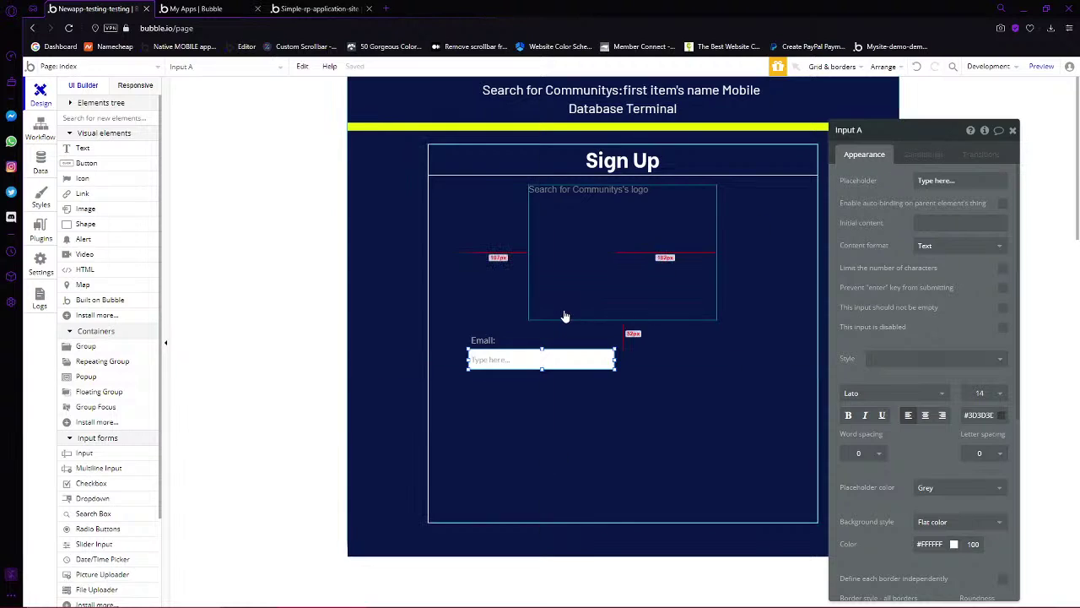
Centre the Email input and label horizontally in the group and widen the label slightly
right_click(515, 360)
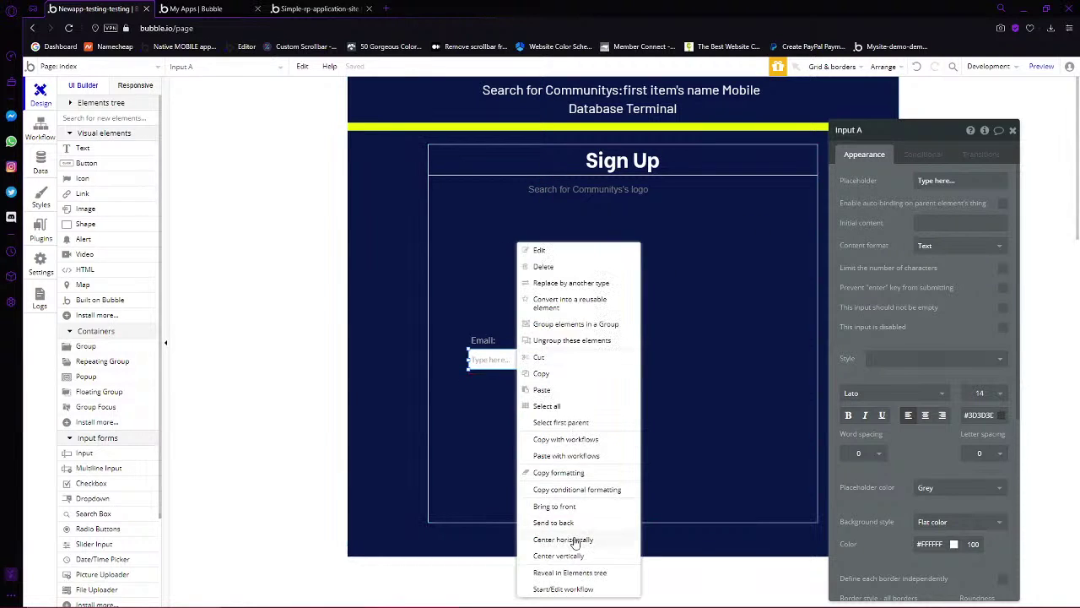
click(574, 543)
right_click(485, 344)
click(545, 540)
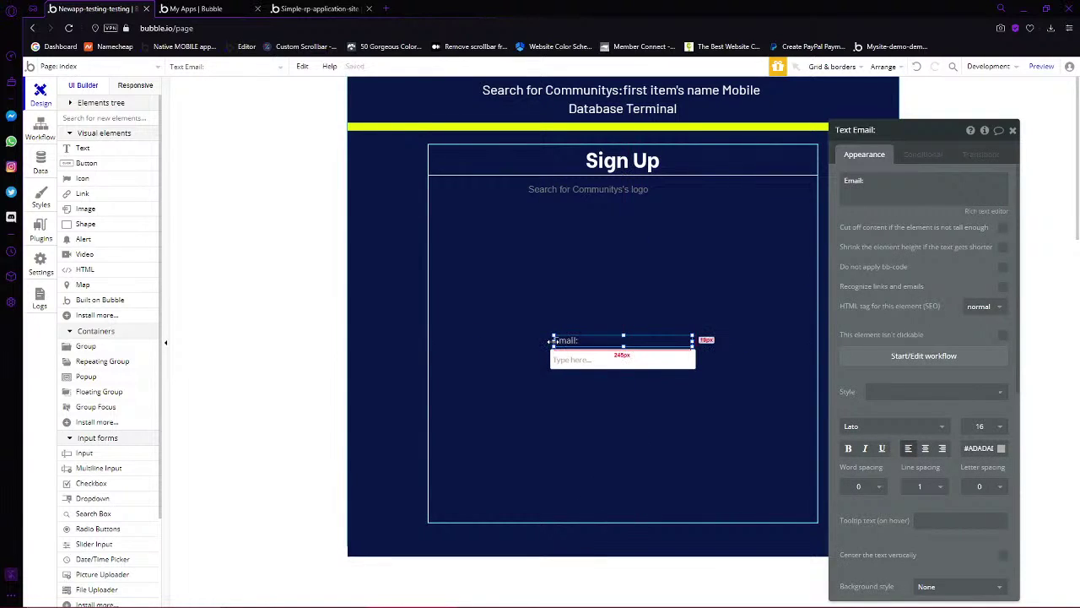
drag(553, 341, 549, 341)
drag(692, 340, 697, 341)
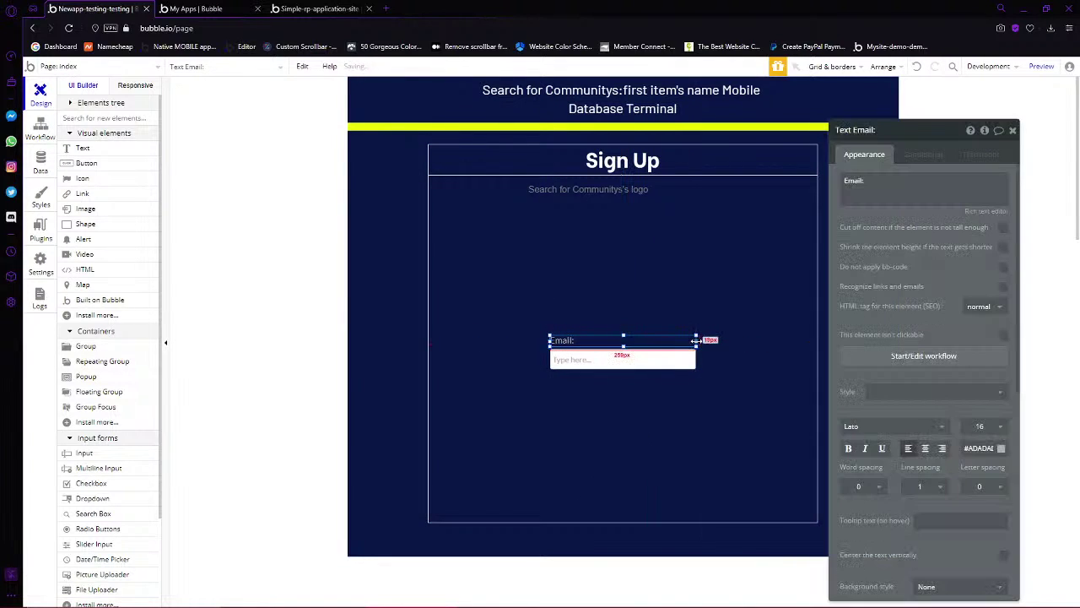
Rename the input from 'Input A' to 'Input Email S'
click(667, 405)
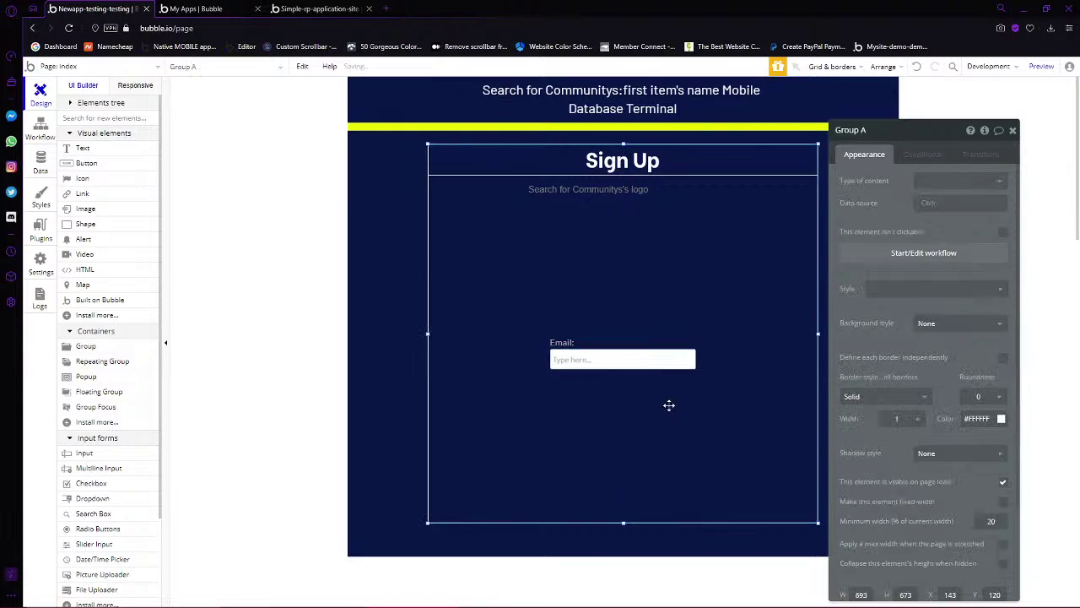
click(578, 344)
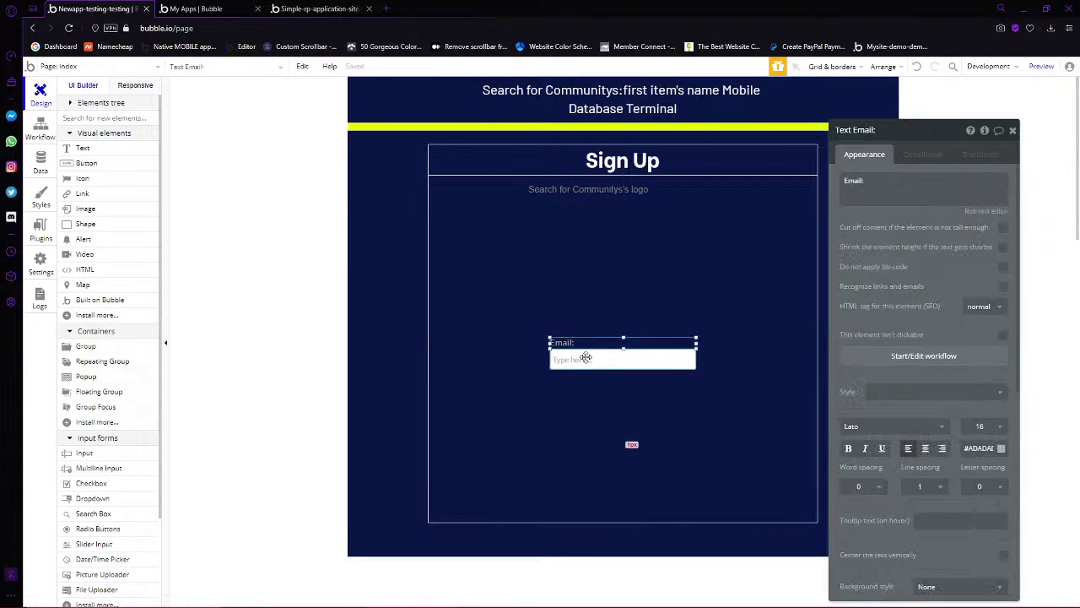
click(591, 361)
click(1013, 129)
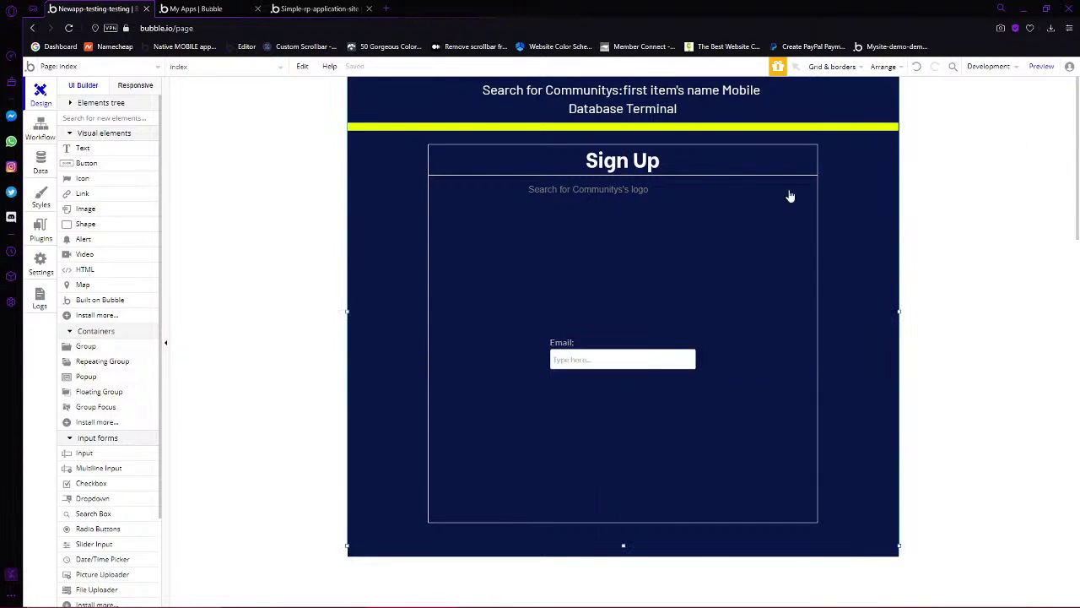
click(630, 361)
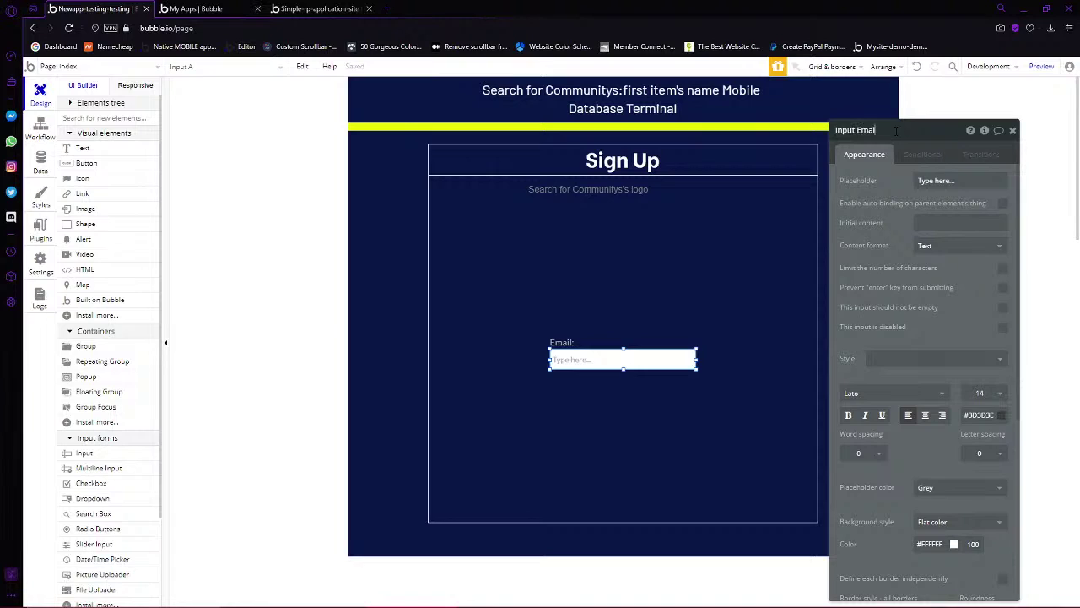
key(Return)
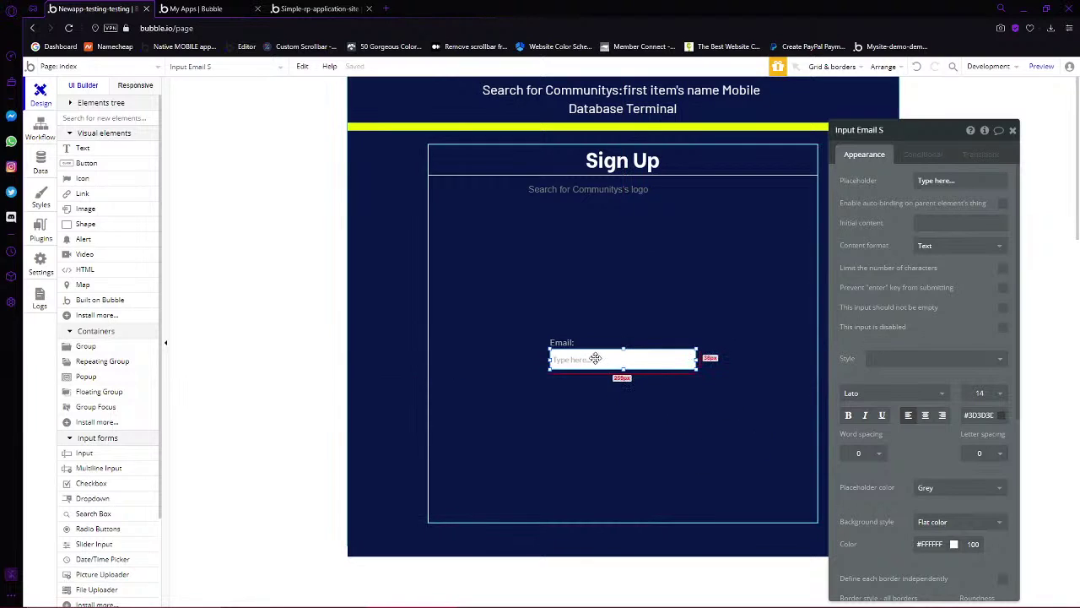
shift+click(563, 343)
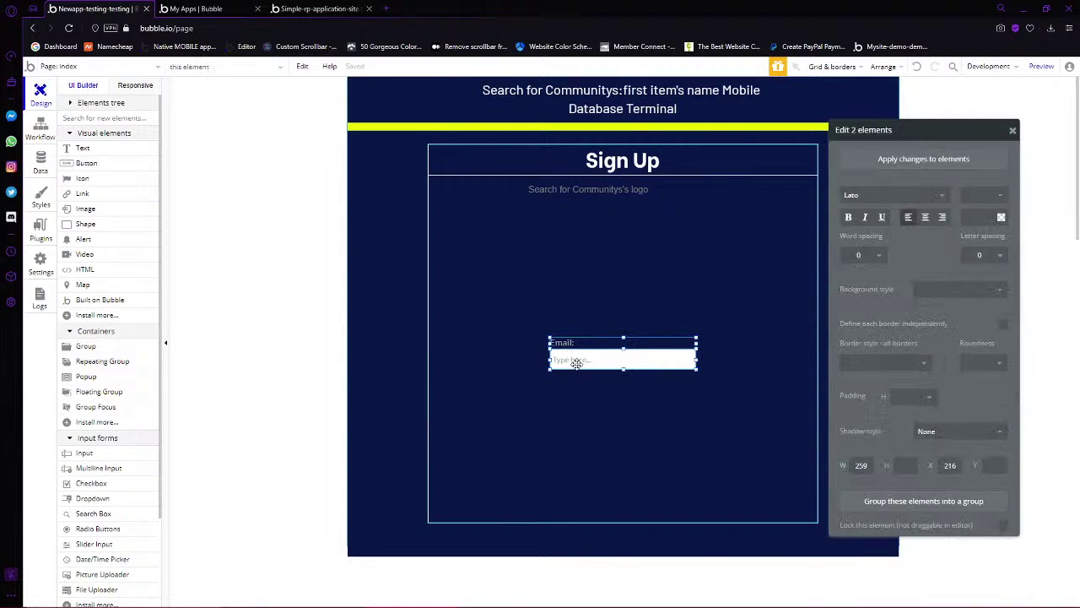
click(574, 361)
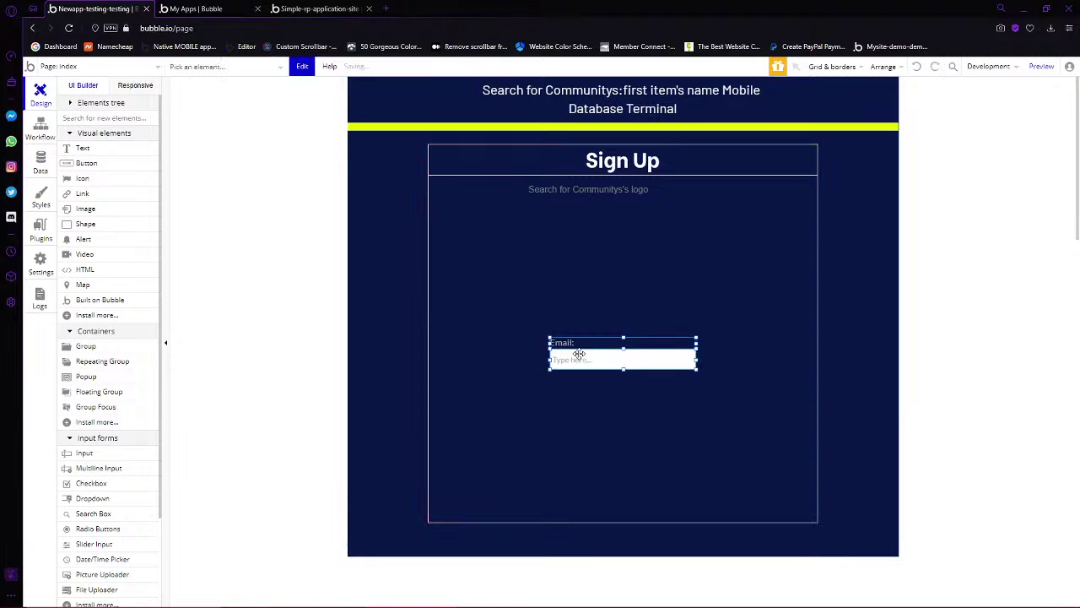
Paste a copy of the Email label and input, changing the label text to 'Username'
key(ctrl+v)
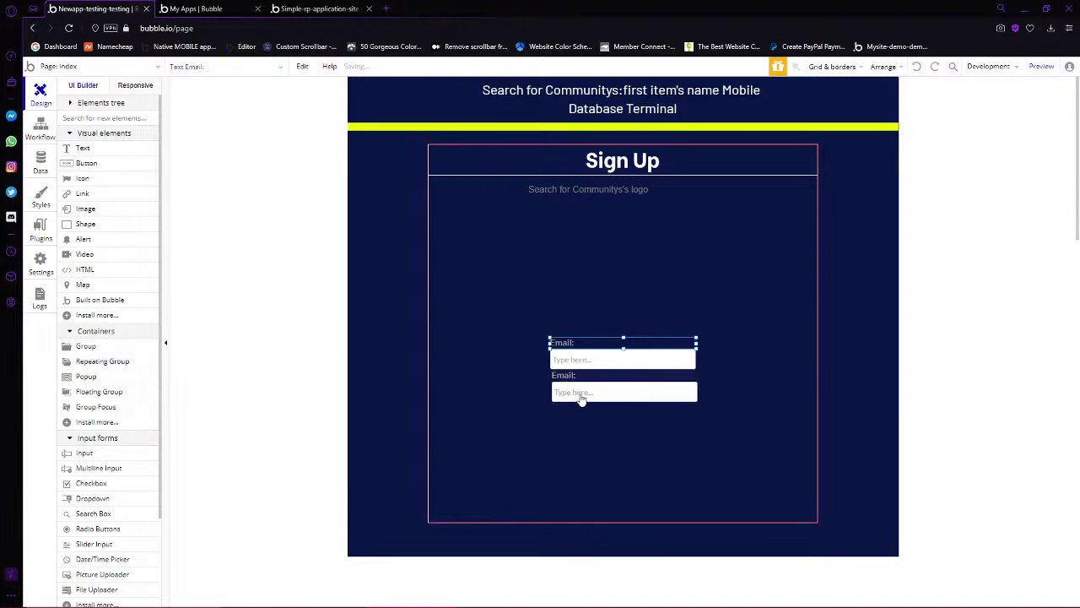
click(577, 396)
double_click(575, 392)
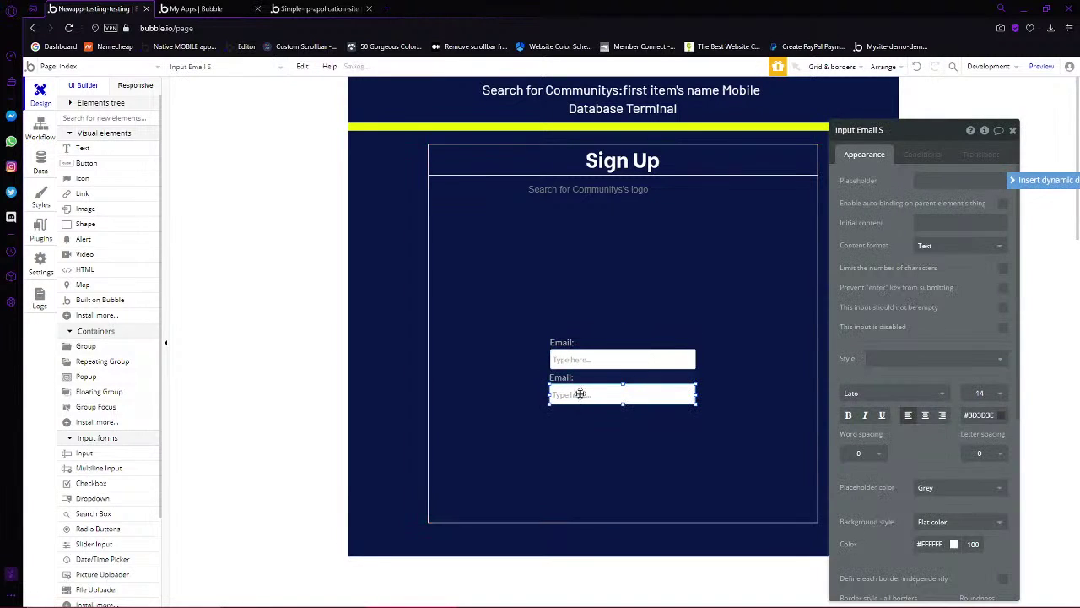
click(585, 382)
triple_click(887, 175)
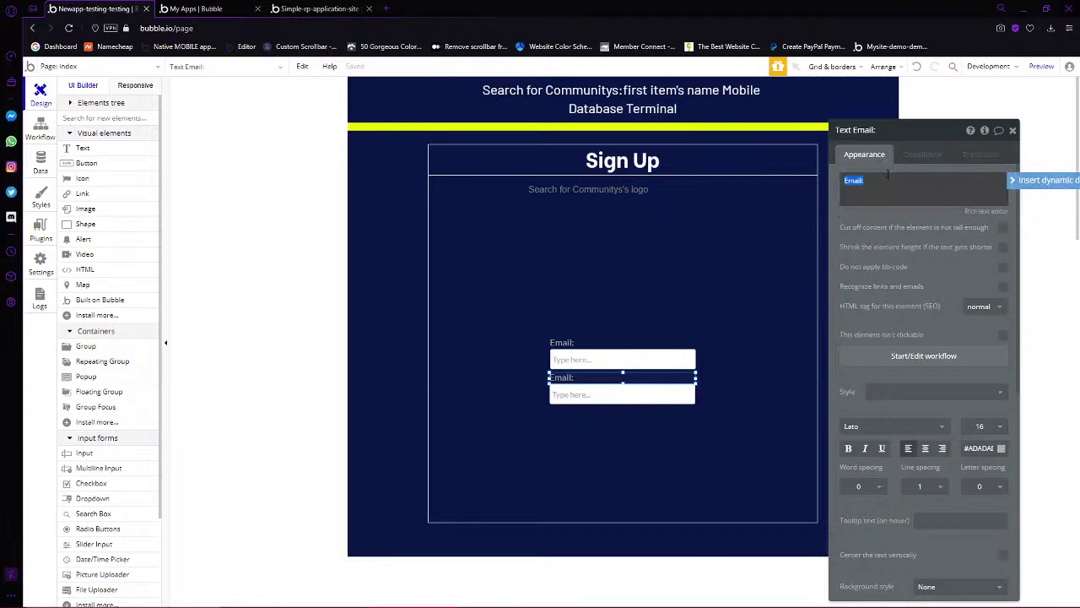
text(Username)
Align the Username label and input beneath the Email field
click(597, 397)
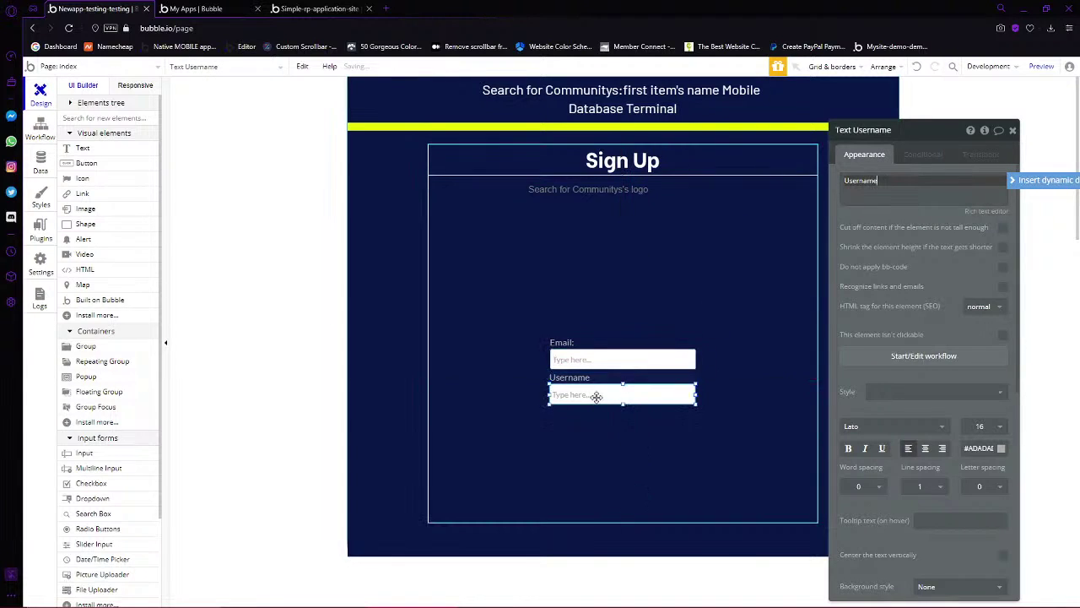
shift+click(584, 377)
drag(584, 377, 565, 399)
right_click(565, 400)
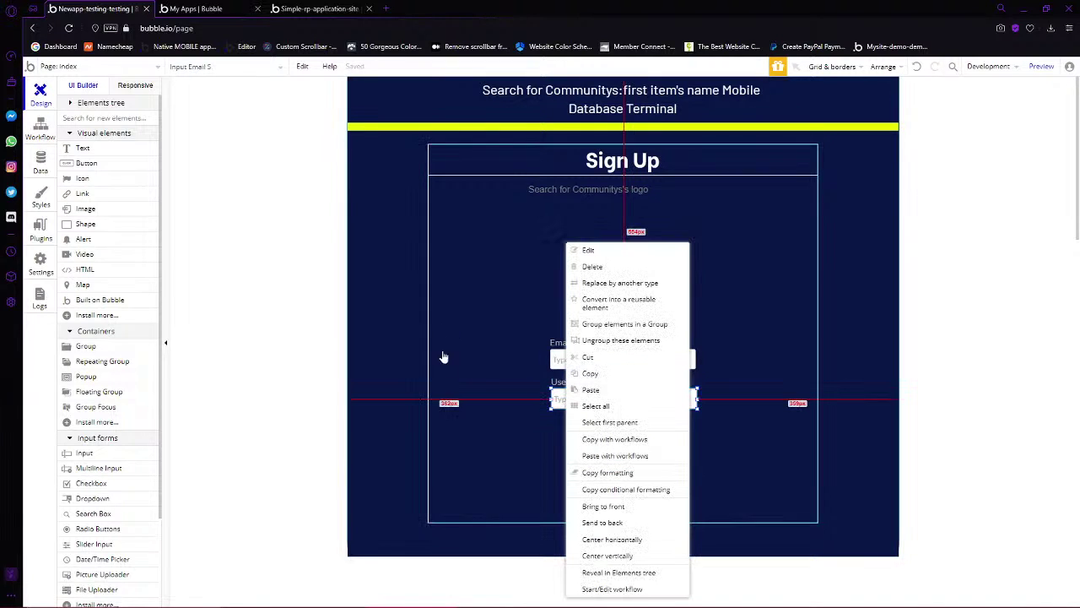
click(555, 382)
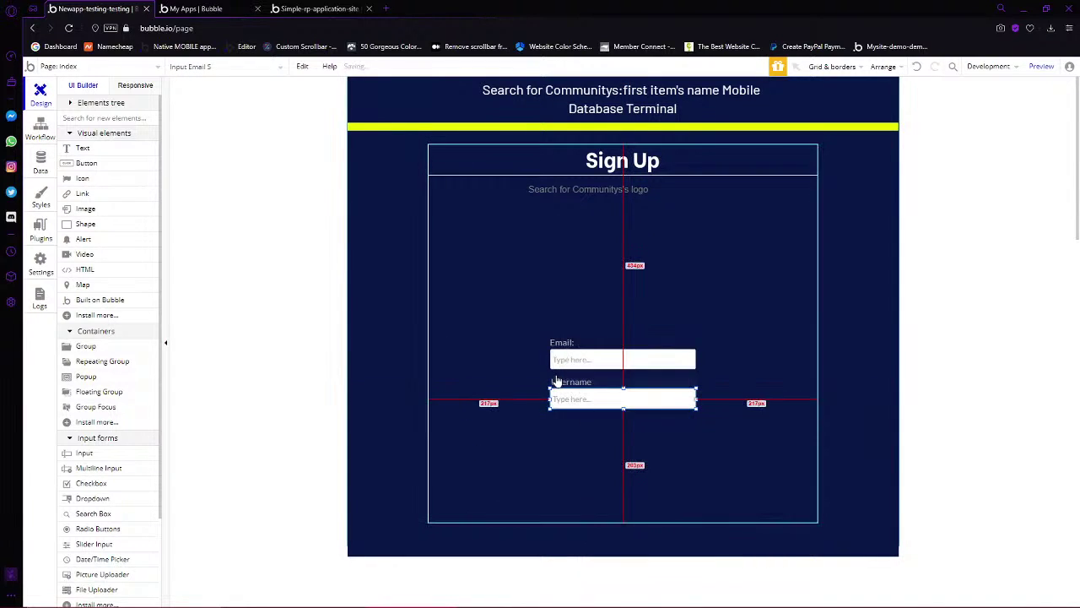
right_click(559, 382)
click(614, 547)
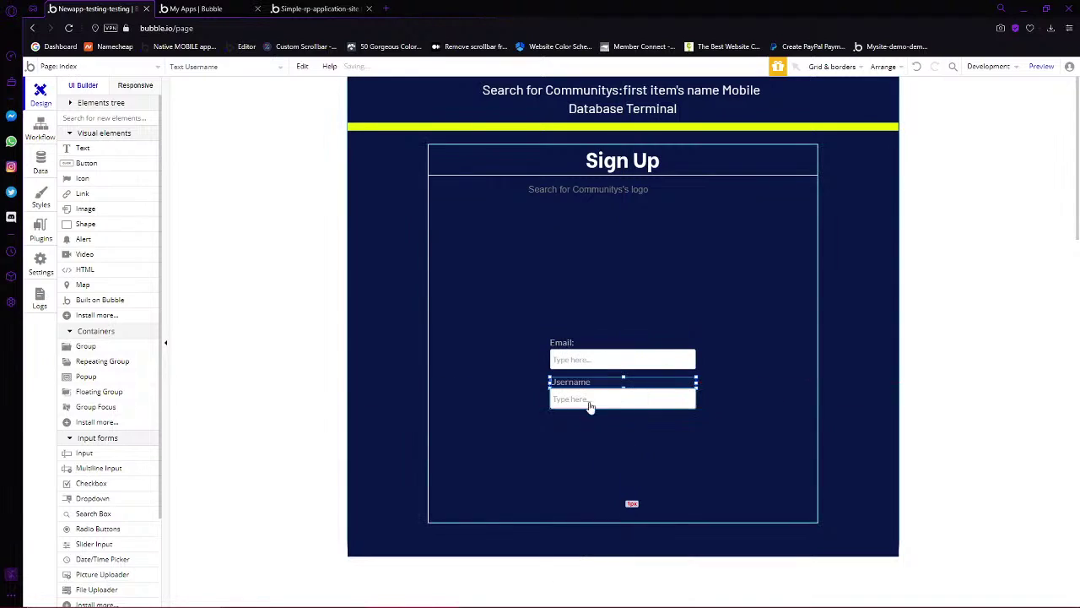
Rename the copied input to 'Input Username S'
double_click(610, 398)
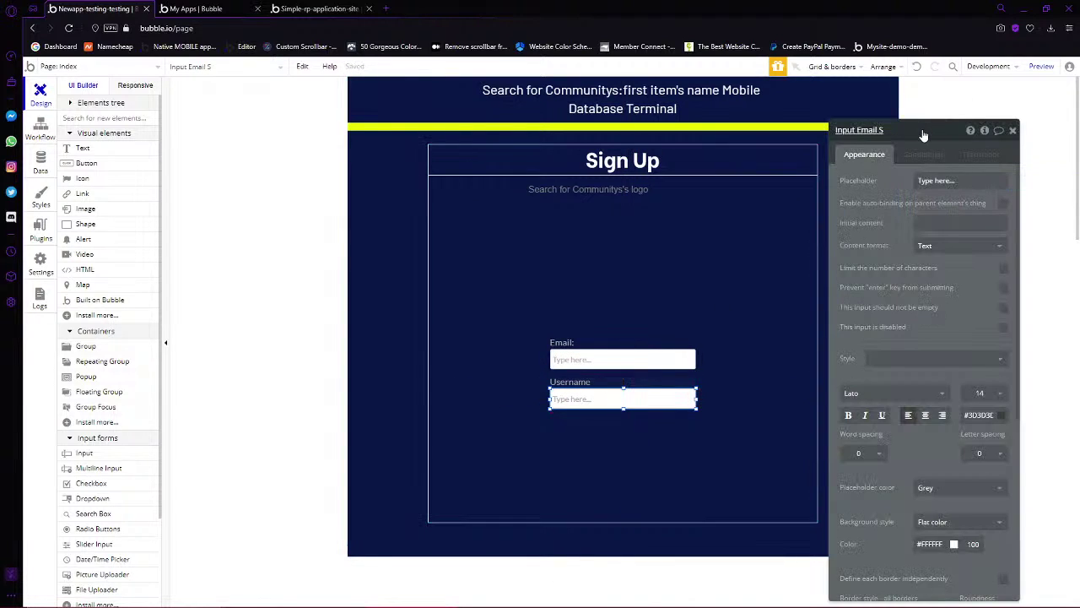
double_click(869, 129)
text(Username)
key(Return)
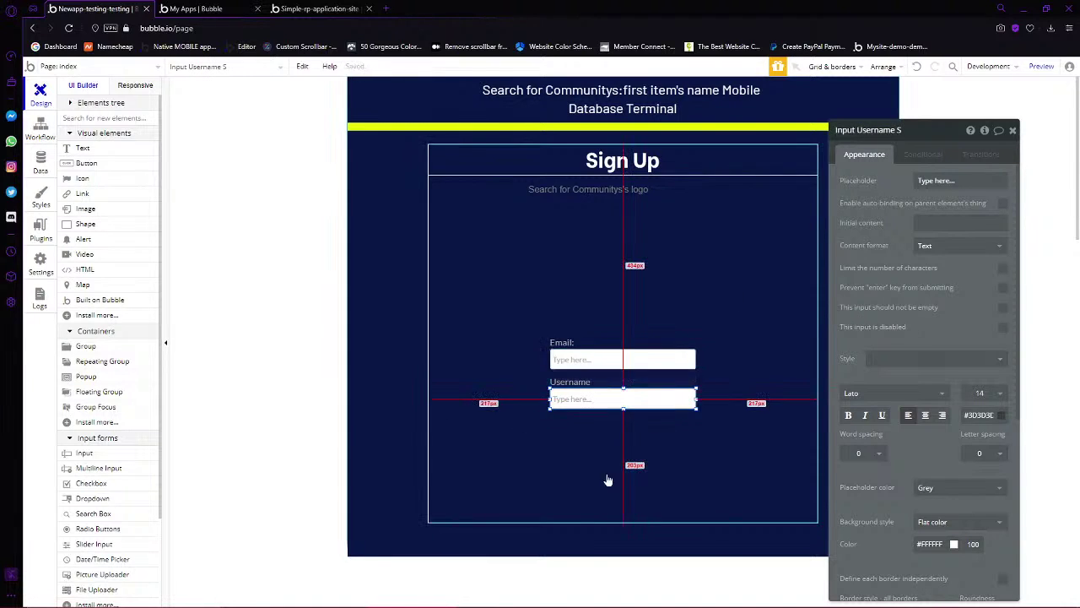
click(666, 360)
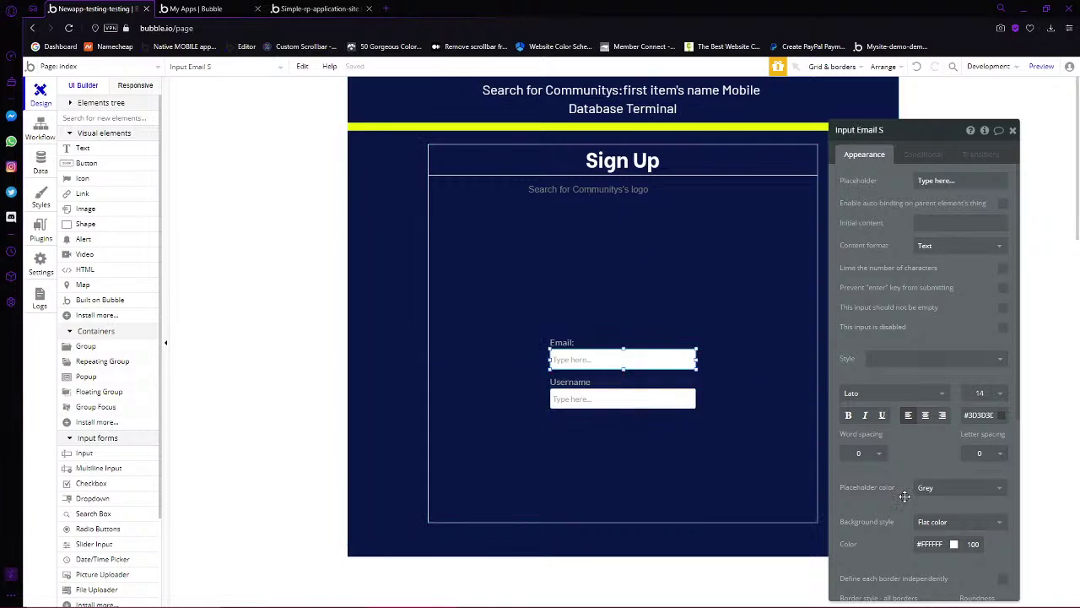
scroll(907, 489, down, 2)
click(932, 431)
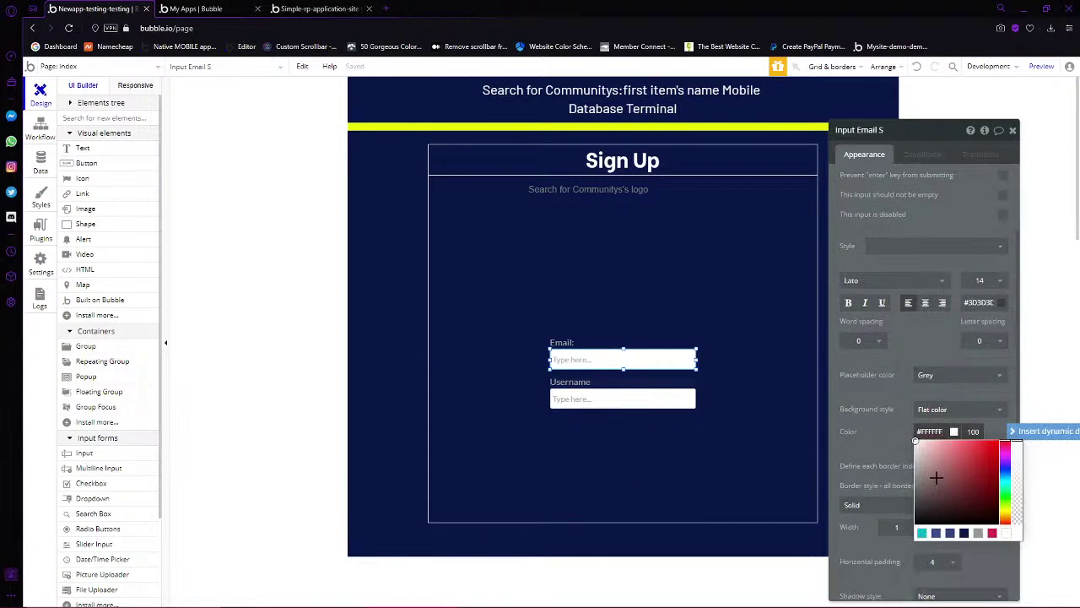
drag(935, 478, 851, 509)
click(656, 412)
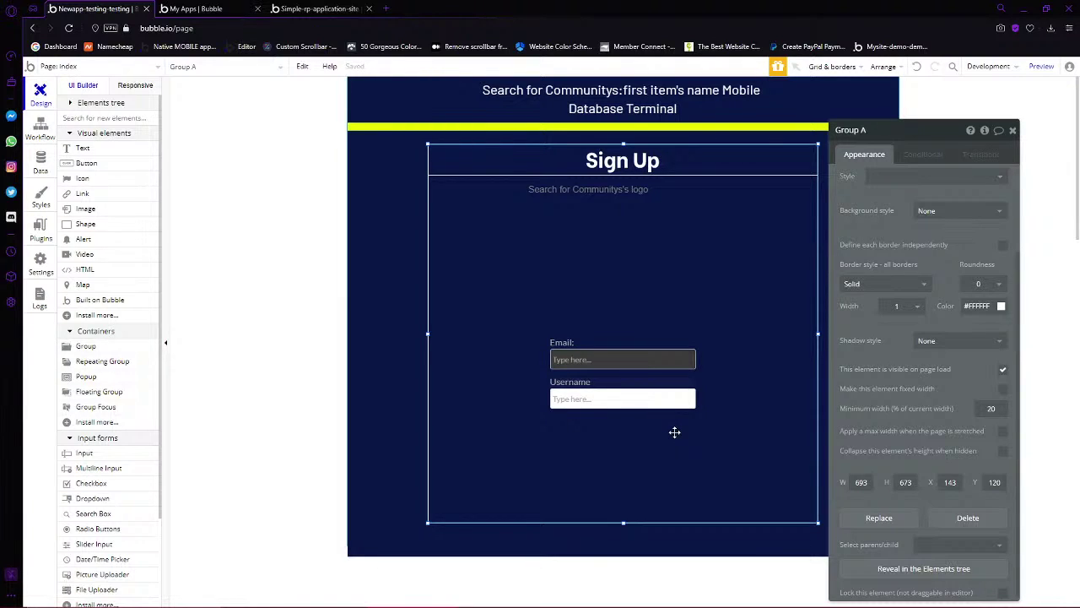
click(688, 361)
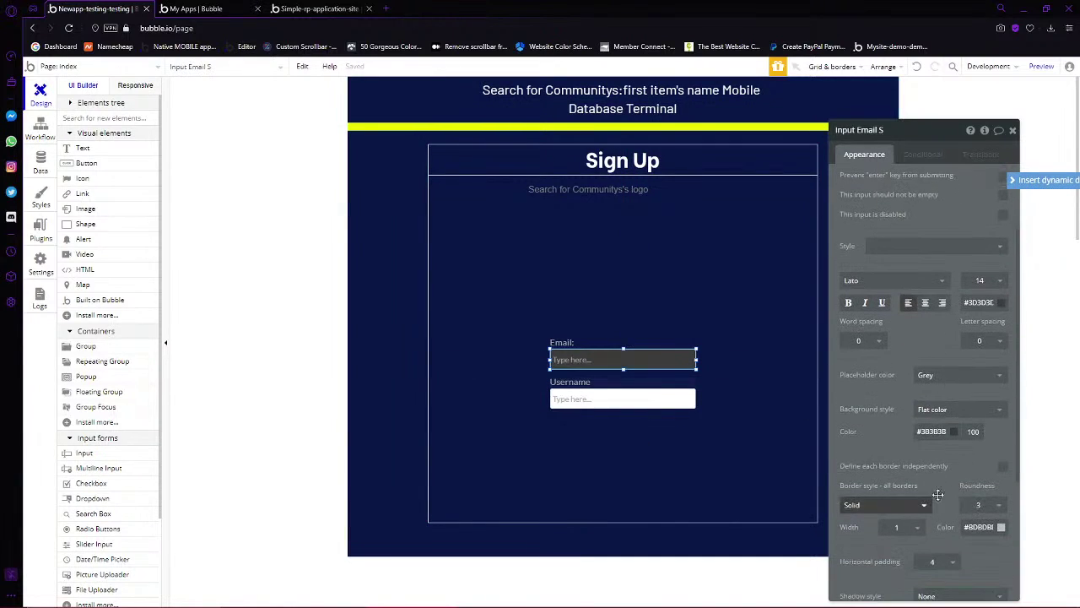
click(947, 434)
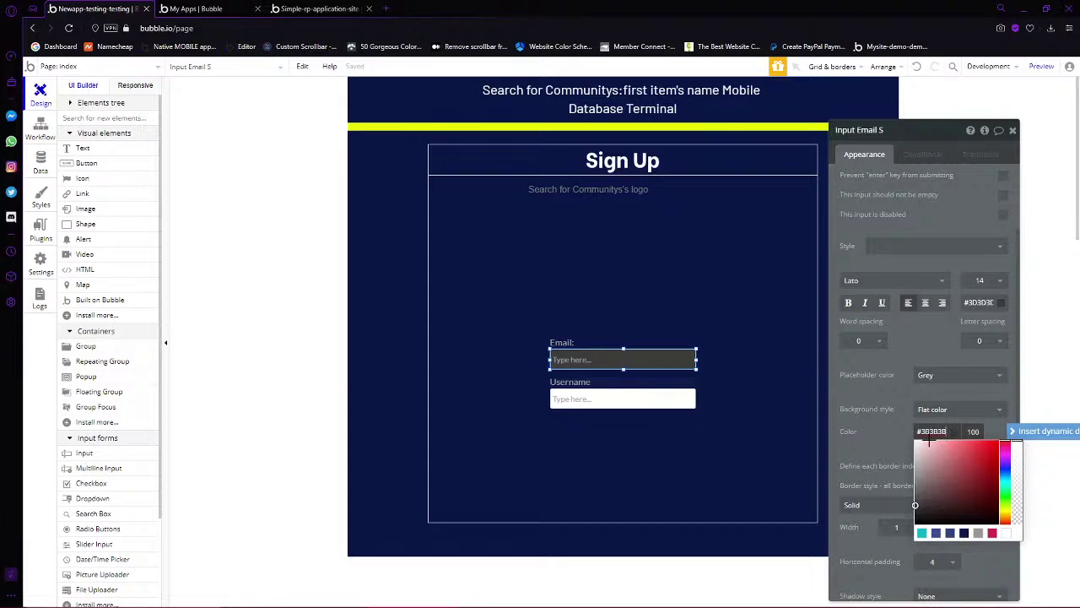
click(917, 442)
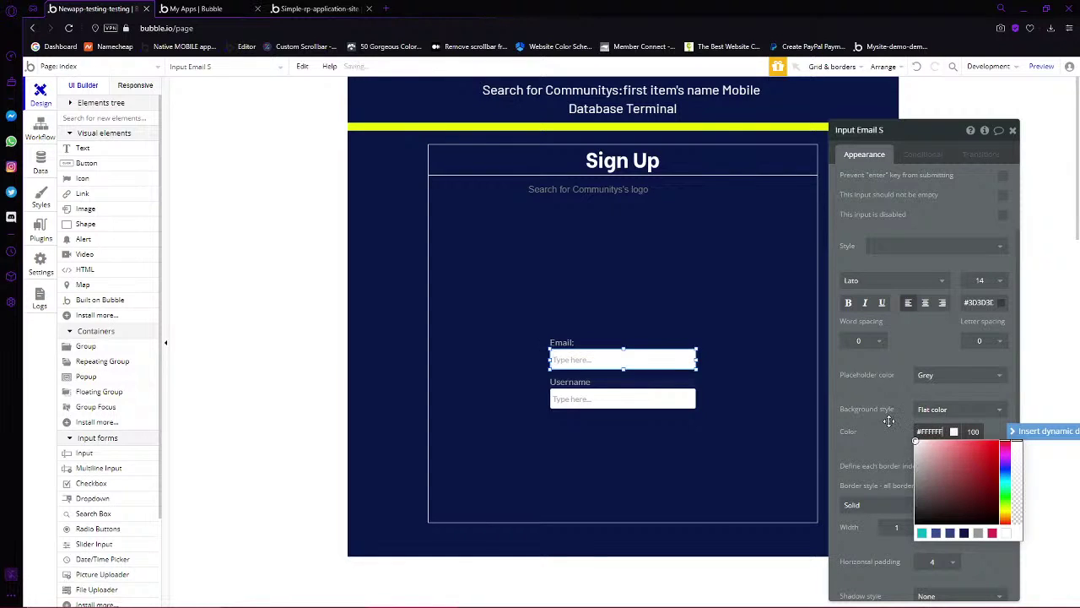
click(802, 416)
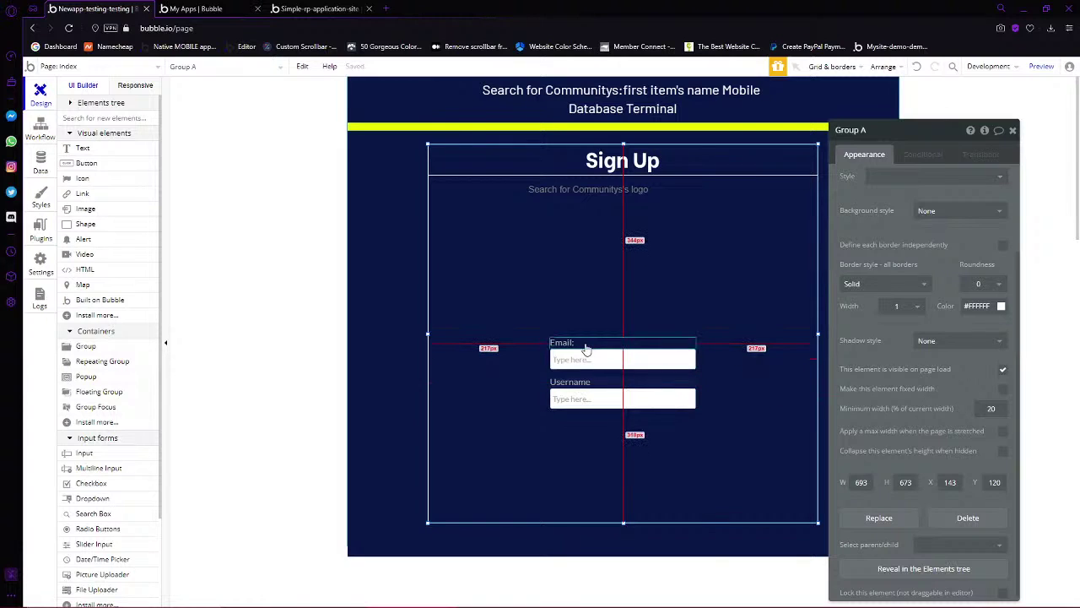
click(598, 388)
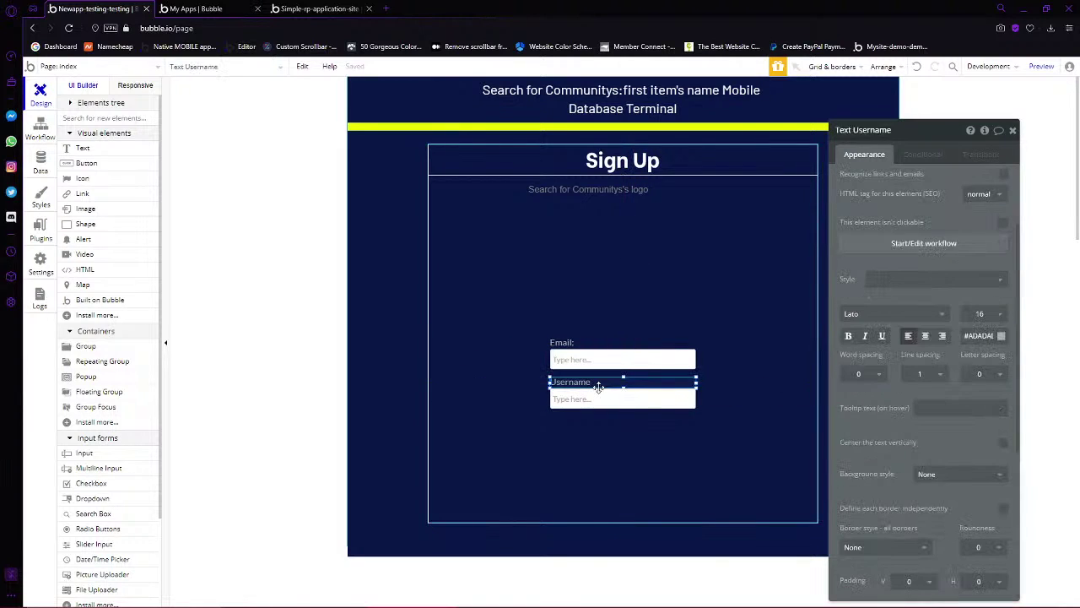
Place a copy of the Username field below it, labelled 'Password:'
shift+click(578, 395)
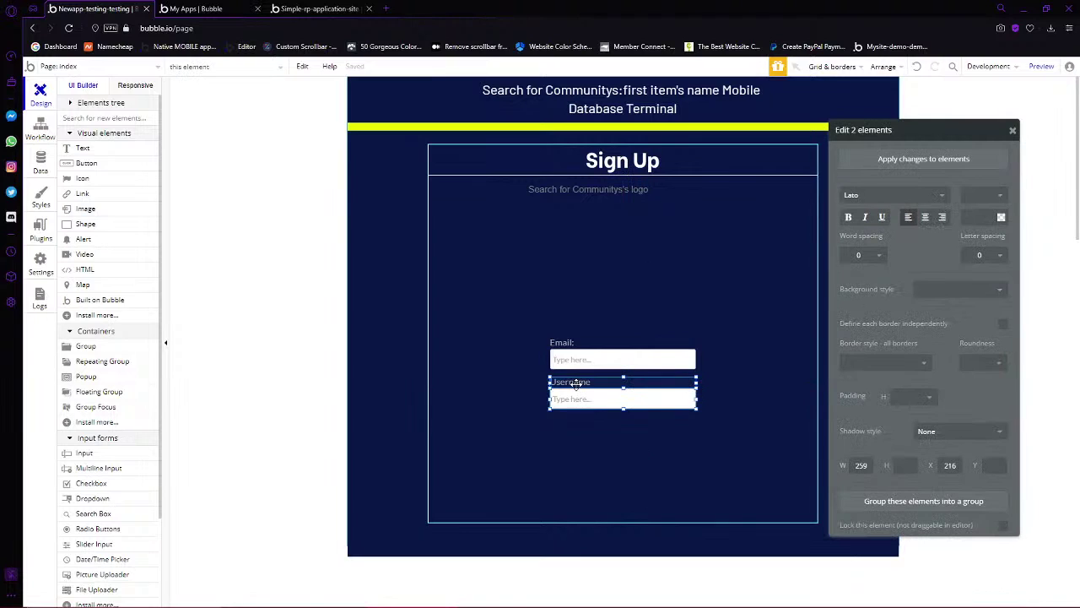
drag(574, 384, 566, 422)
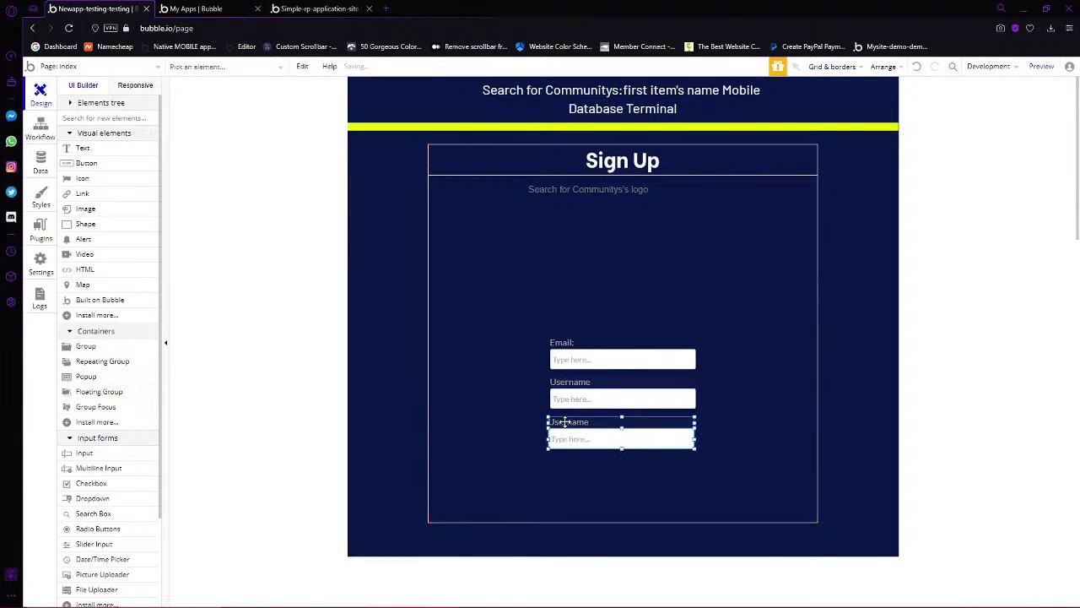
double_click(566, 421)
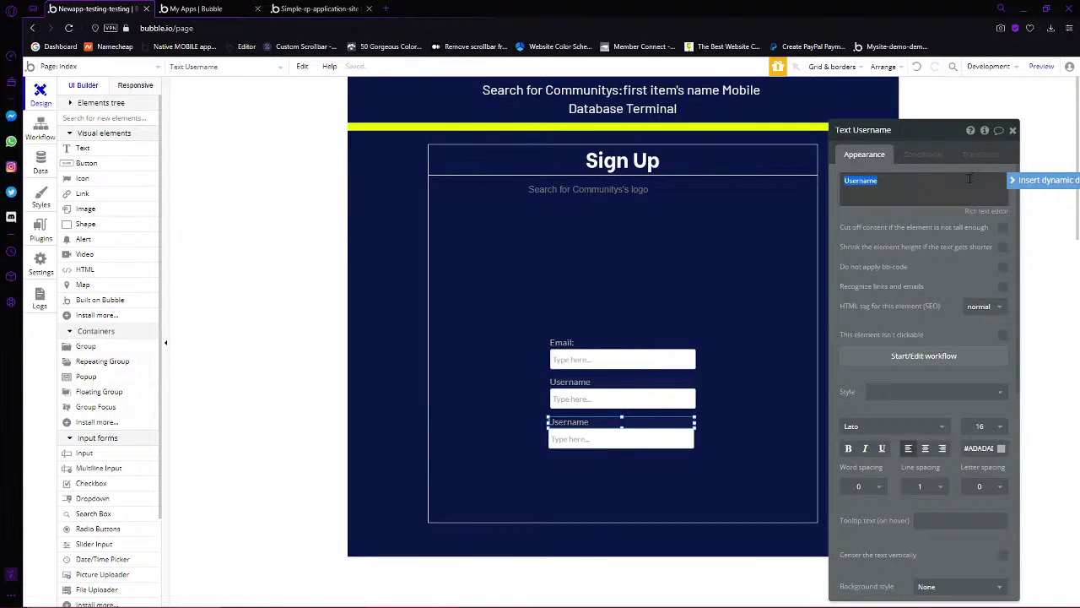
text(Password:)
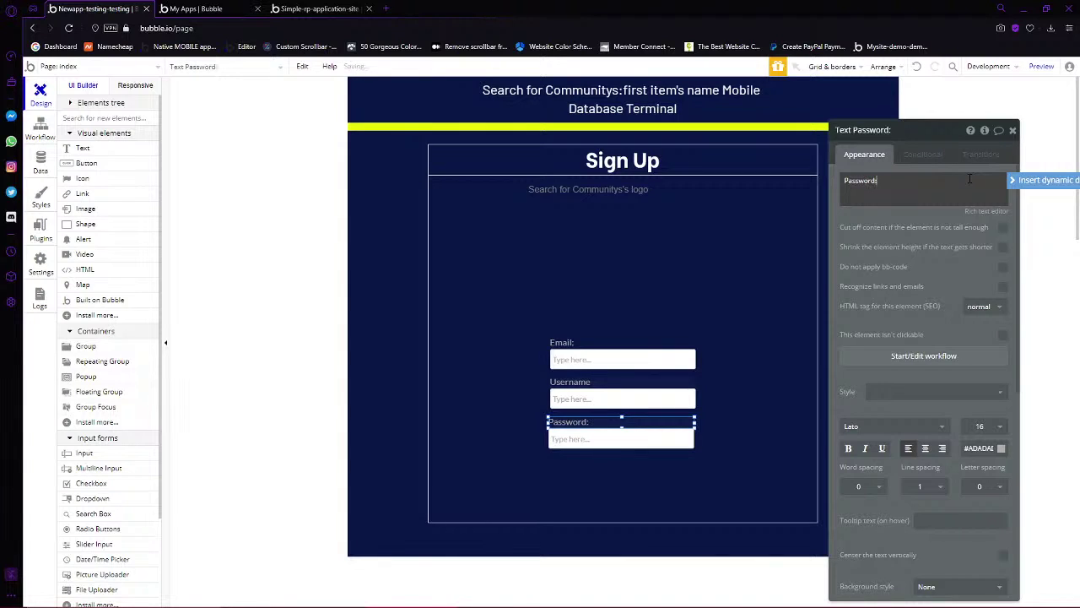
Centre the Password: label horizontally in the group
right_click(583, 439)
click(570, 424)
click(571, 424)
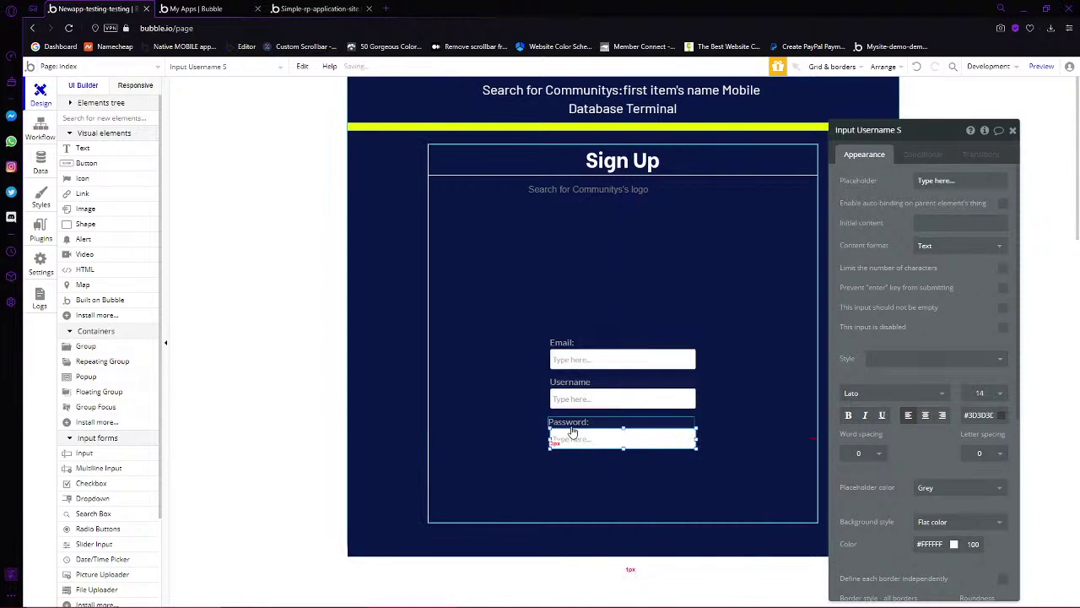
right_click(571, 424)
click(614, 540)
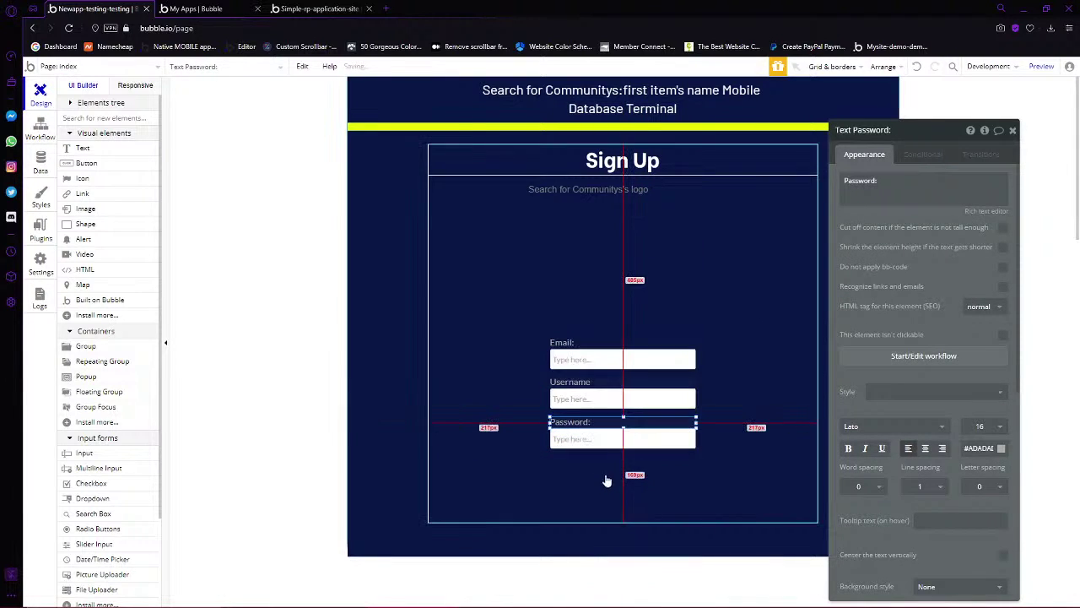
Rename the password input to 'Input PW 1 s'
click(607, 438)
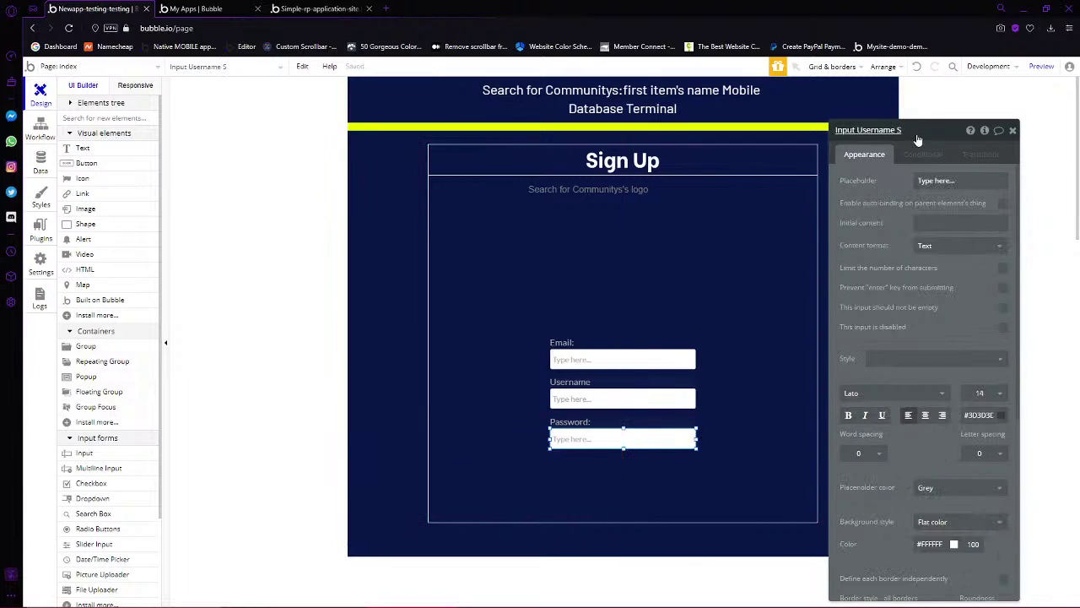
drag(902, 130, 856, 130)
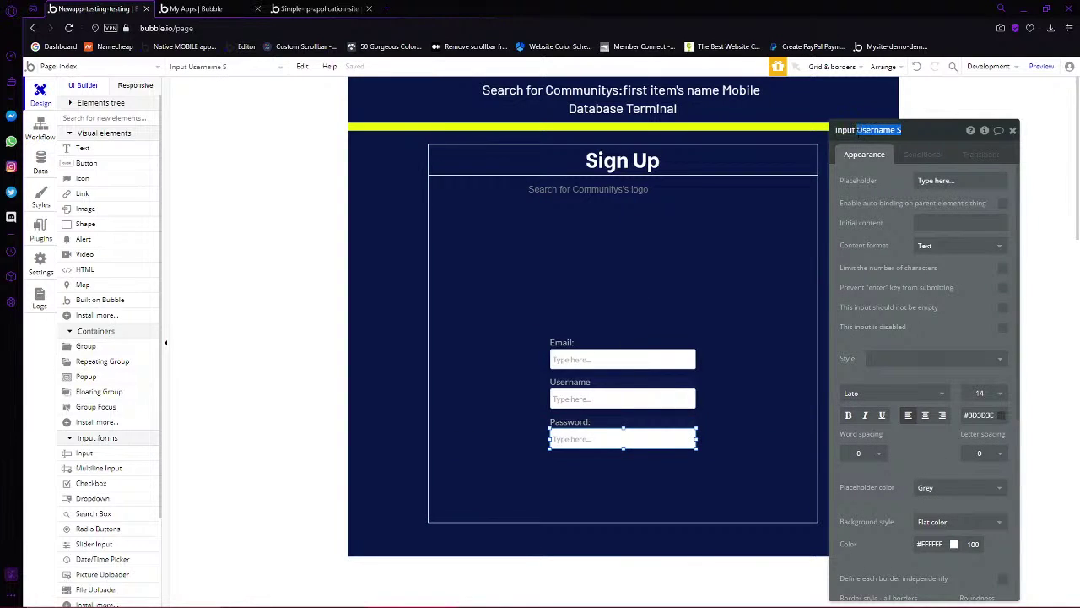
text(PW s)
key(Return)
click(874, 130)
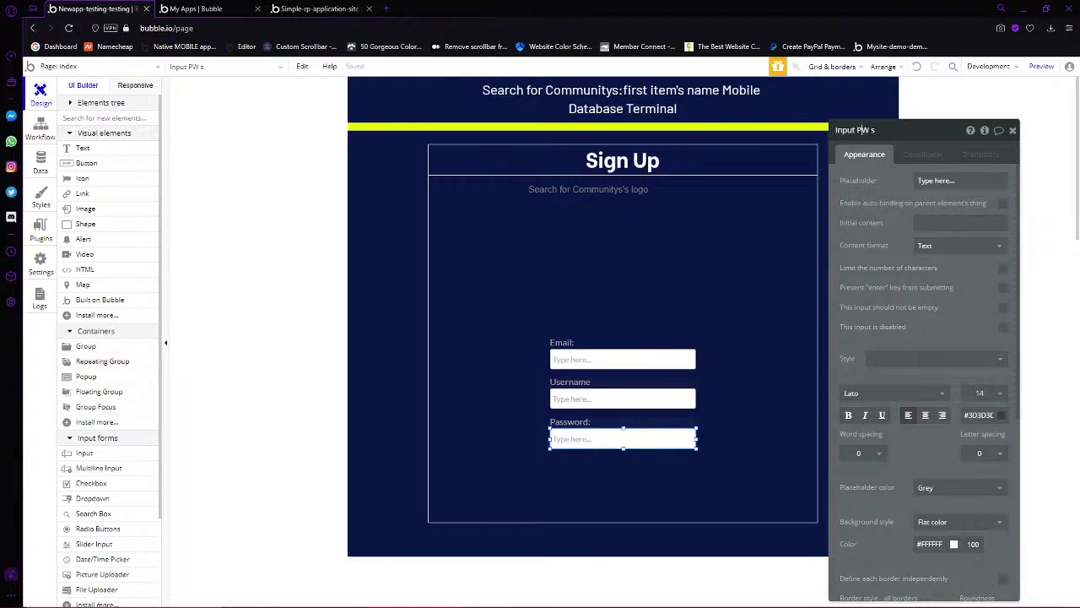
text(1)
click(624, 437)
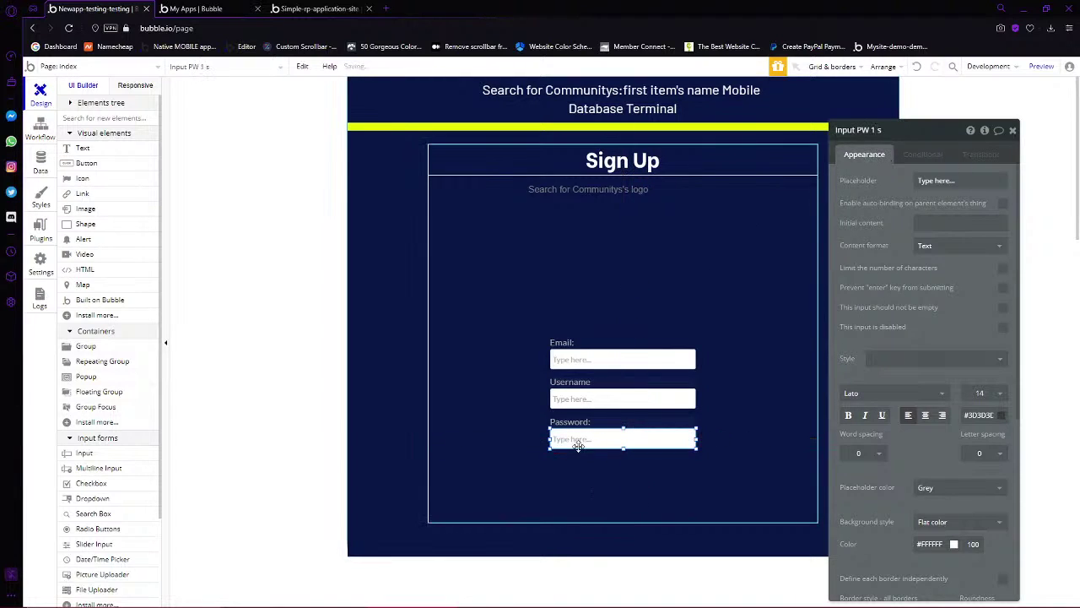
Set the password input's content format to Password and make Password, Username and Email required
click(940, 245)
click(933, 297)
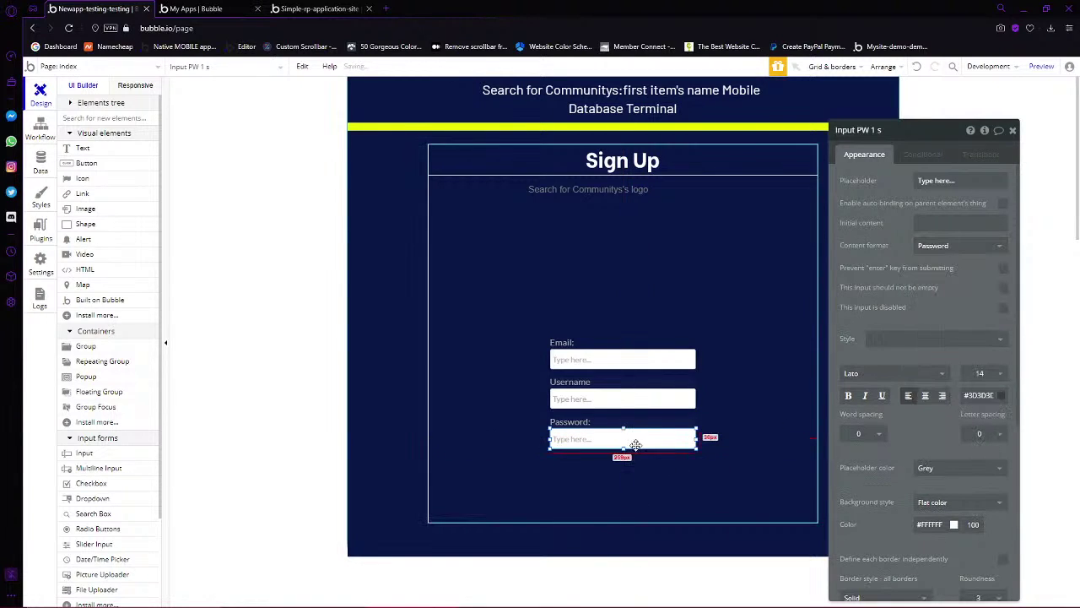
click(1003, 287)
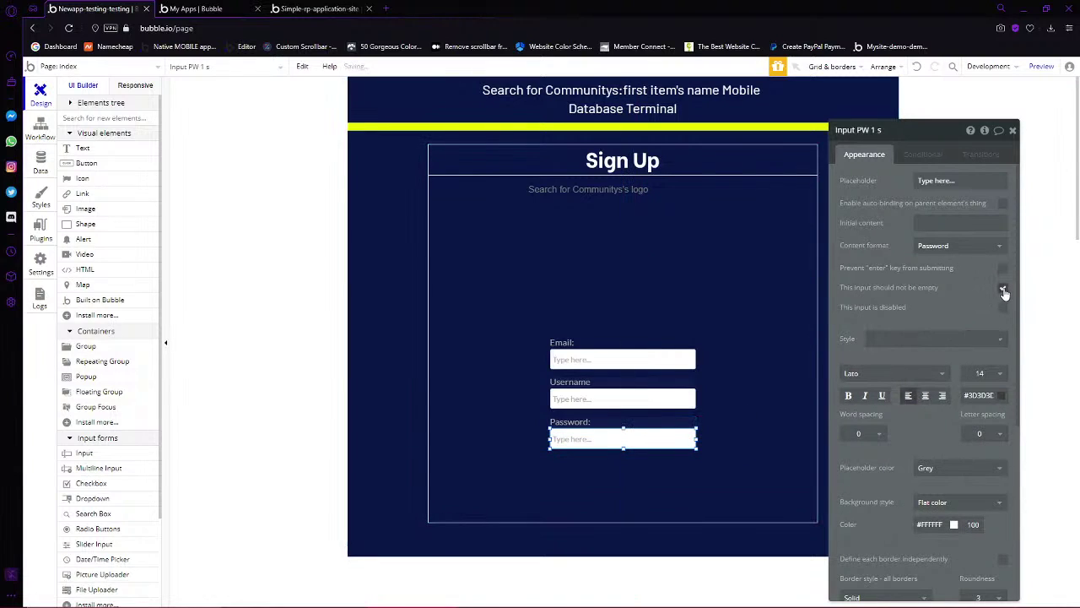
click(608, 396)
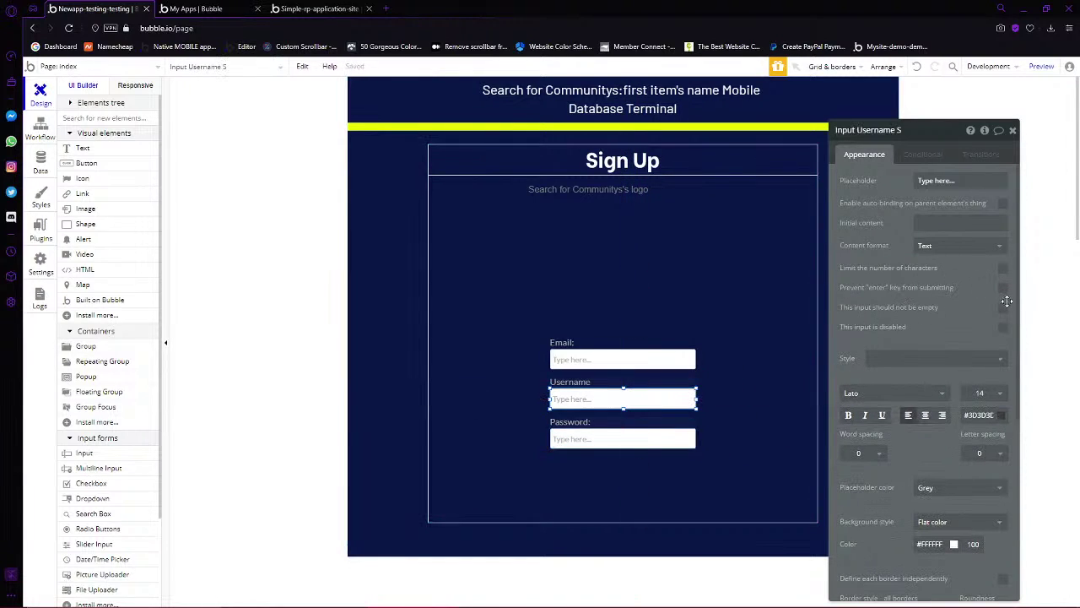
click(1005, 311)
click(632, 360)
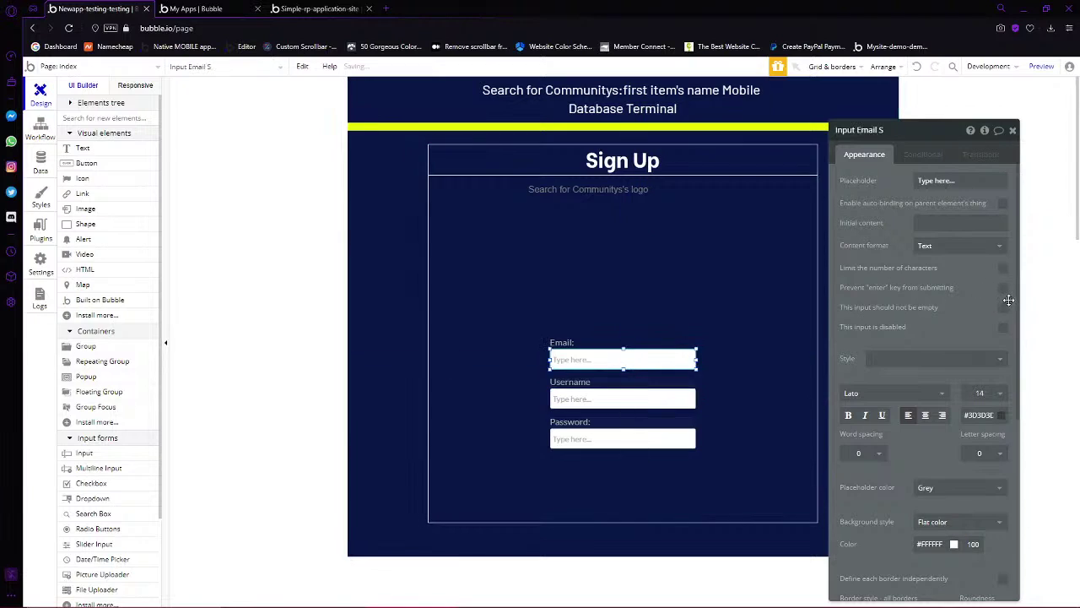
click(1005, 311)
Duplicate the Password label and input below and select the copy's label text
click(585, 436)
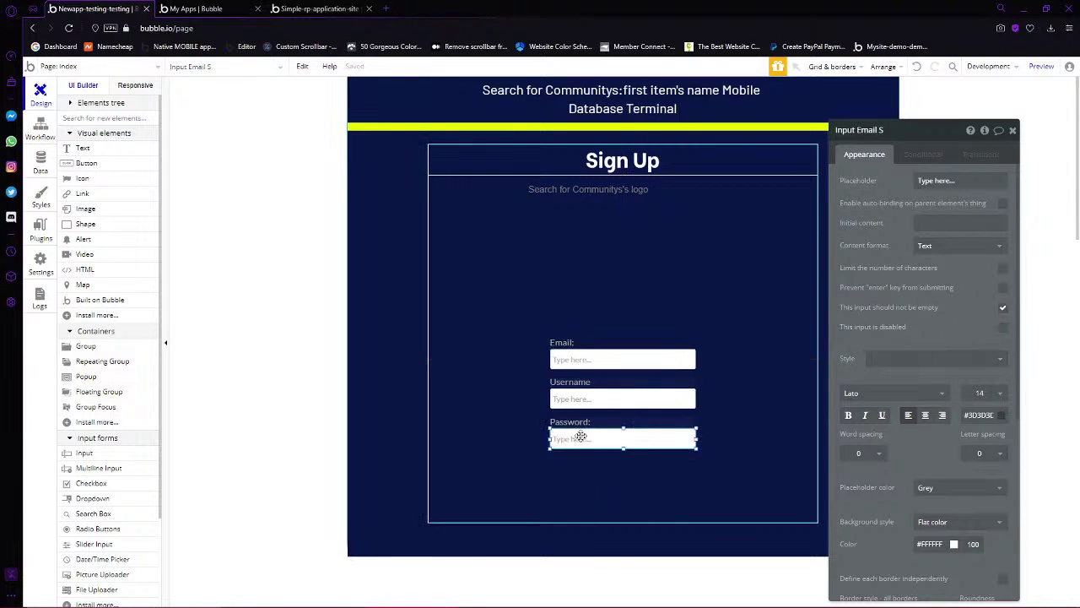
shift+click(588, 422)
key(ctrl+c)
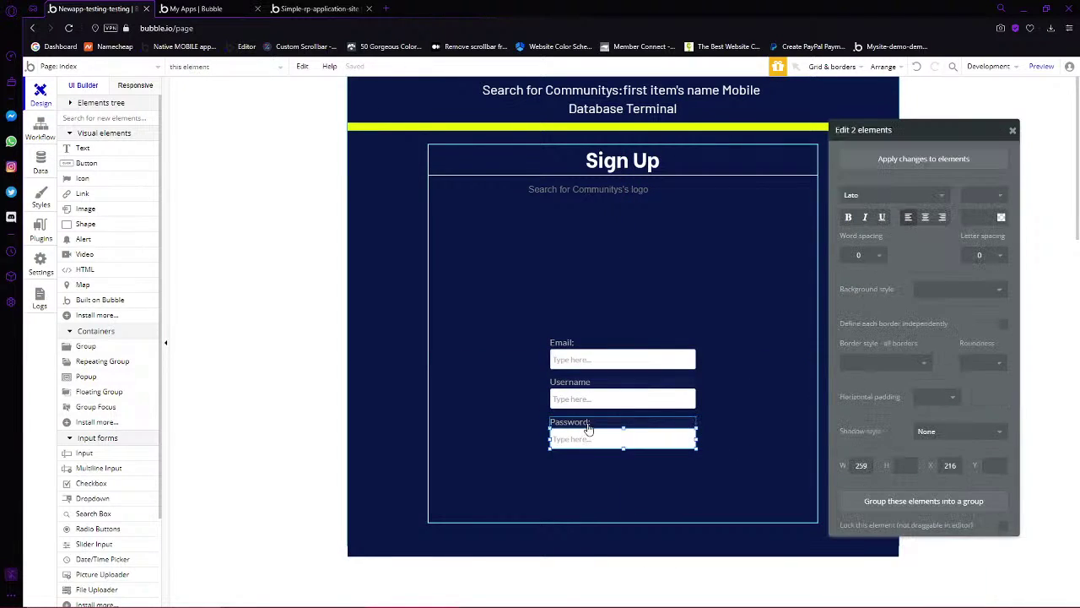
key(ctrl+v)
double_click(588, 469)
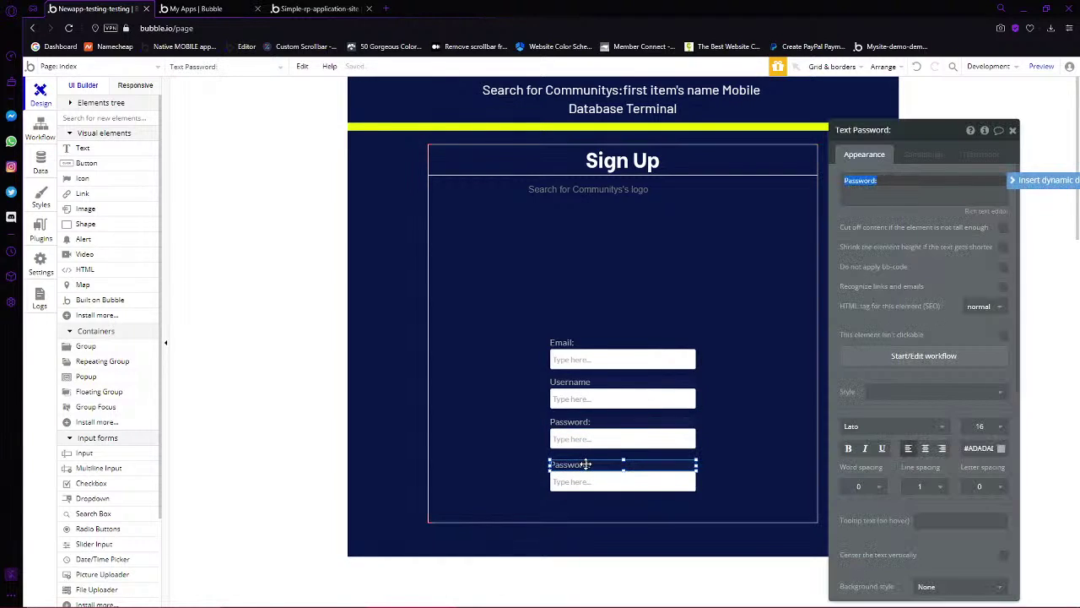
click(876, 181)
key(ctrl+a)
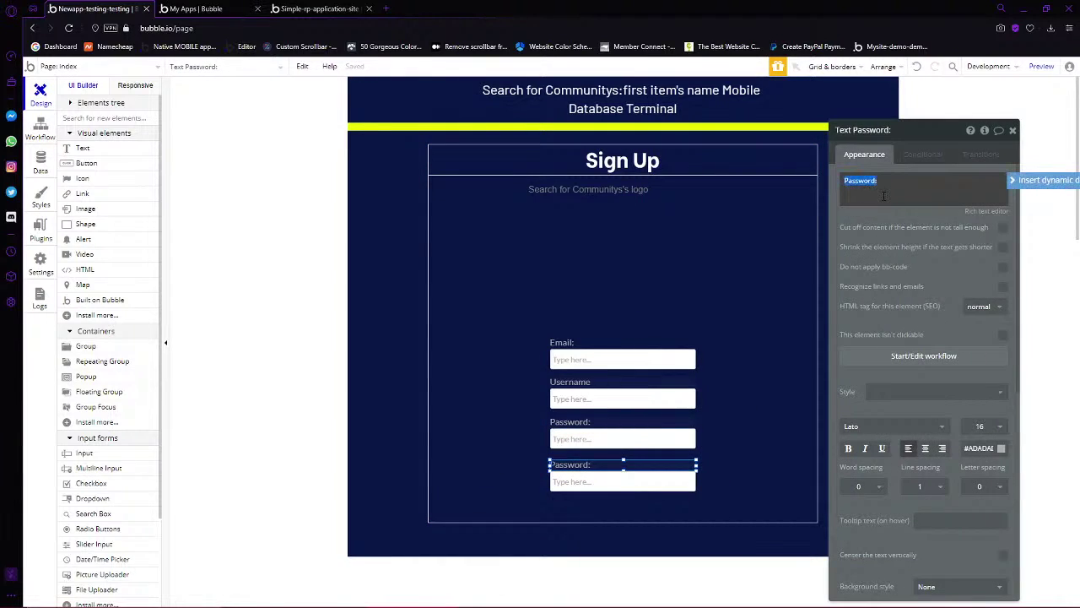
click(884, 196)
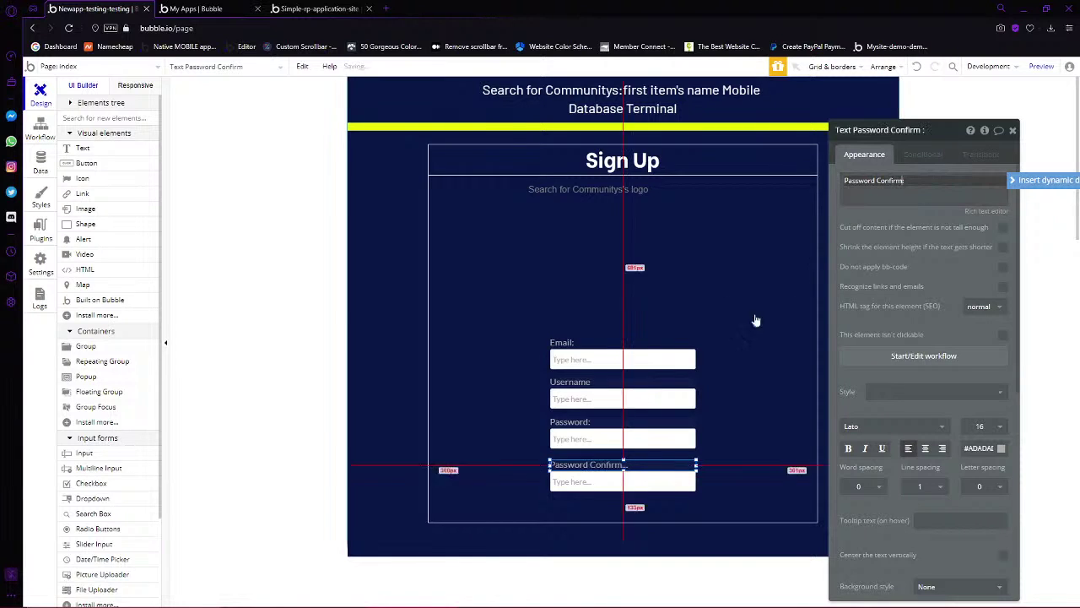
Relabel the copy 'Confirm Password:', rename its input 'Input PW 2 s', and nudge both up
key(ctrl+a)
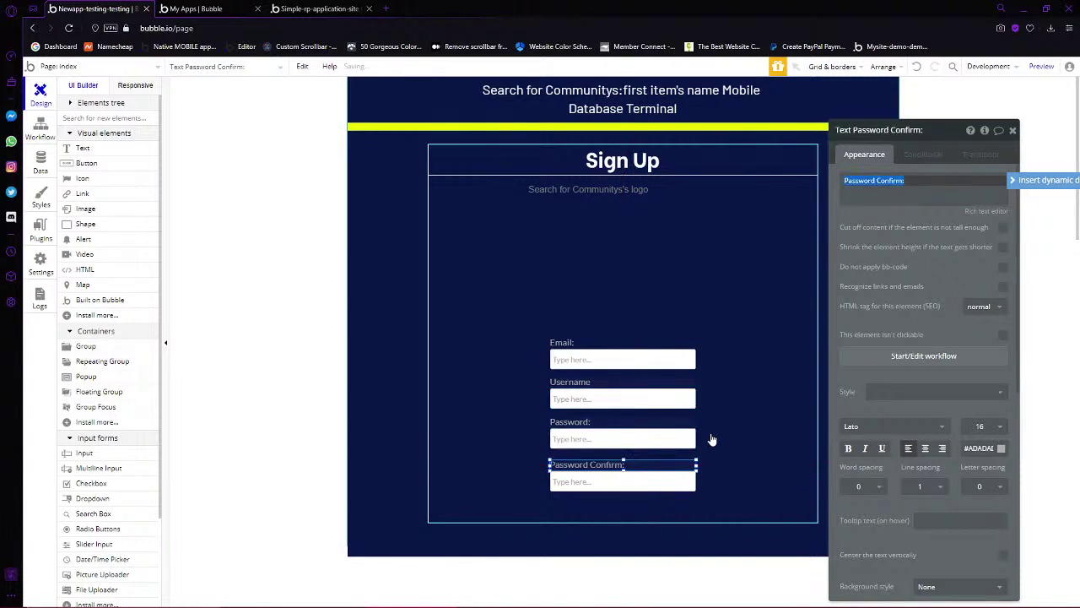
text(Confirm)
click(614, 482)
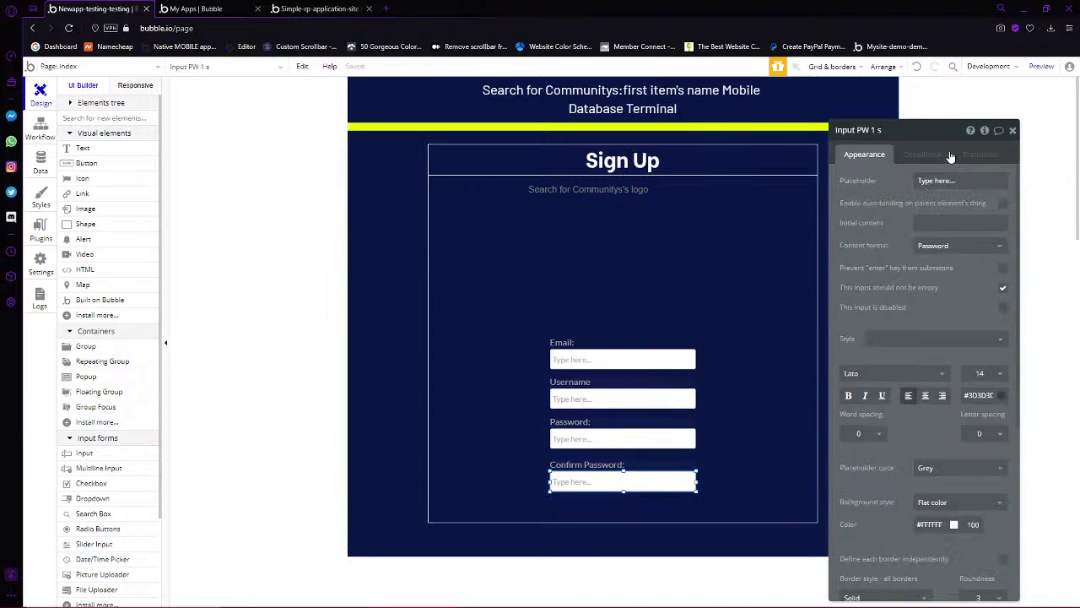
click(881, 130)
click(620, 464)
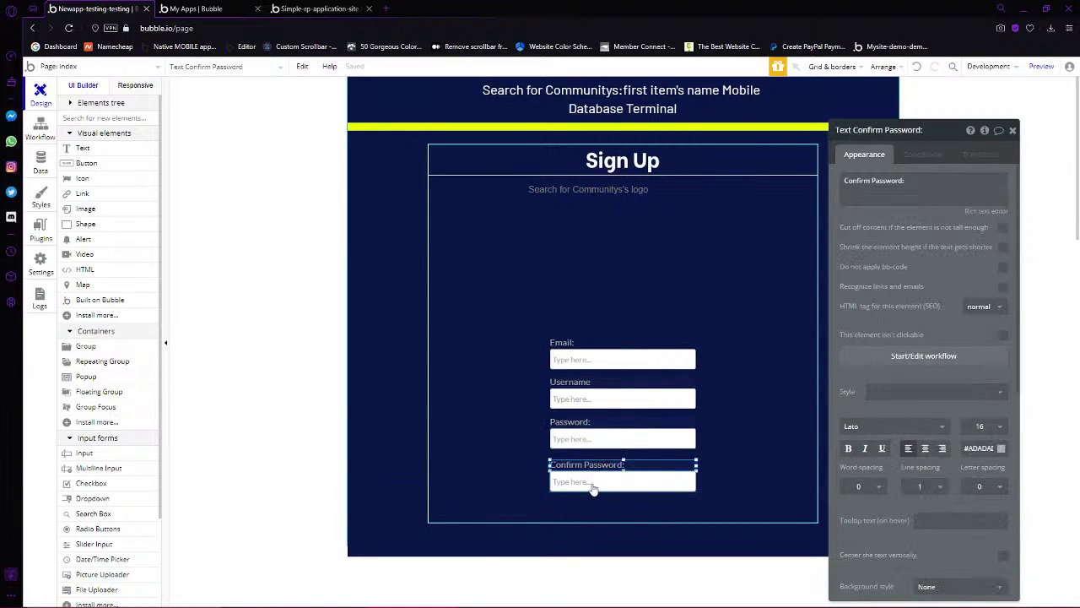
shift+click(594, 488)
drag(584, 466, 636, 374)
Resize the logo image to 230 × 230 px
click(591, 494)
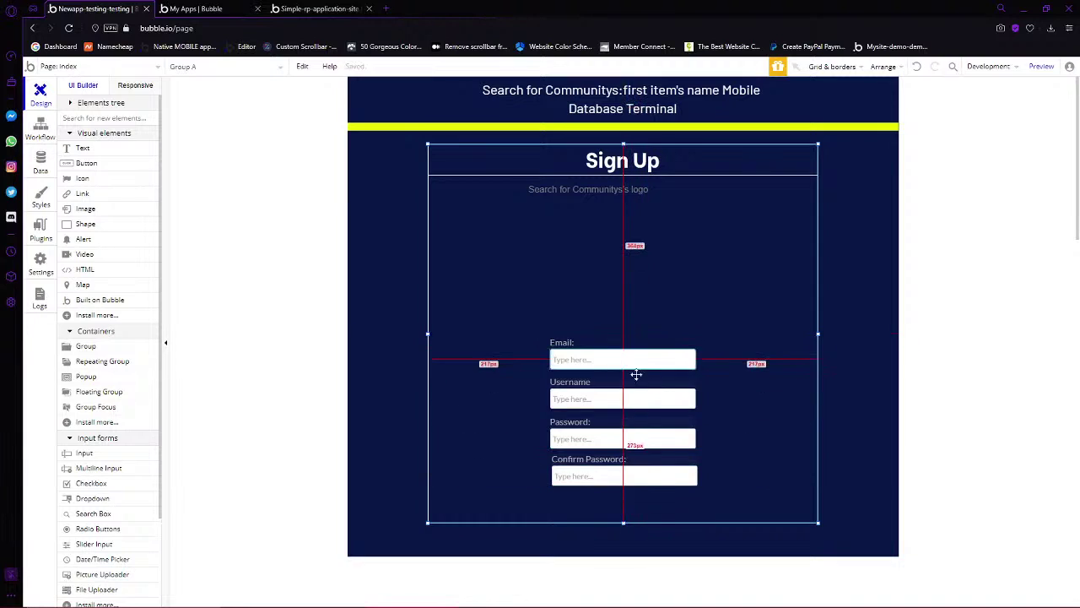
click(606, 277)
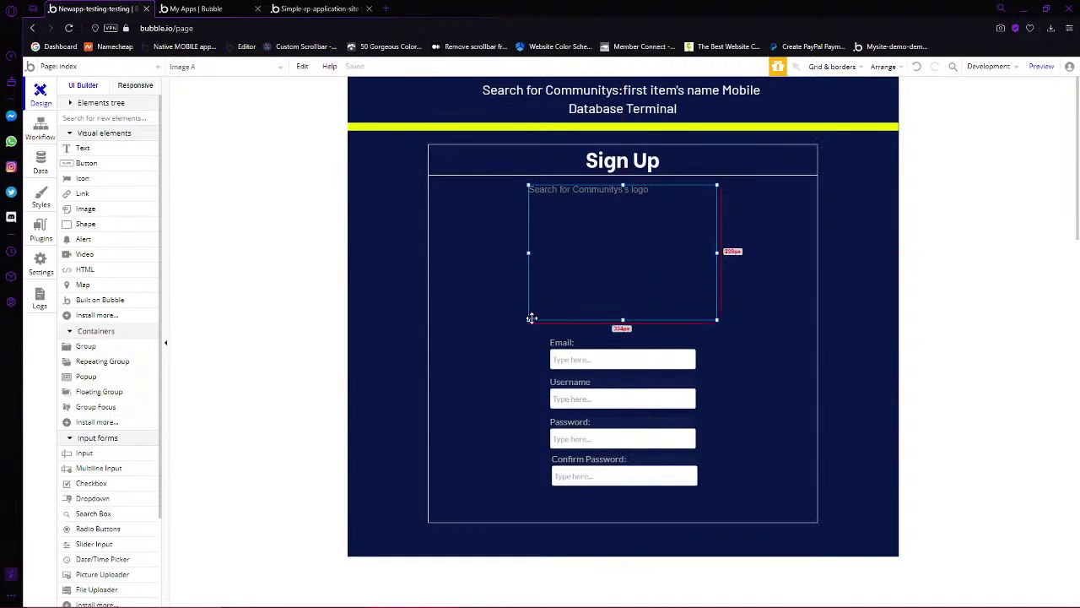
drag(527, 321, 581, 266)
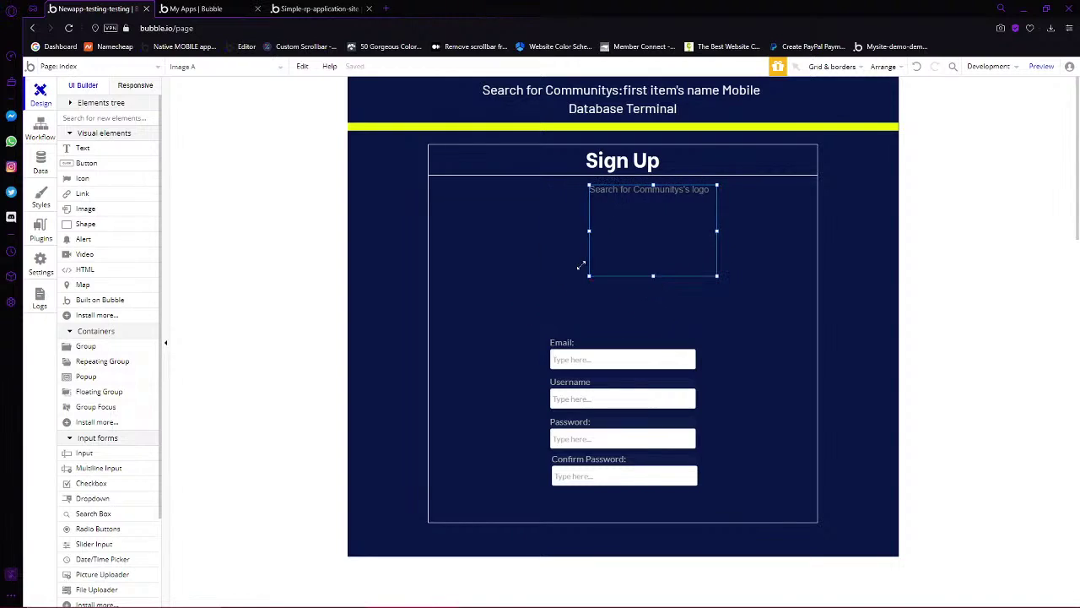
double_click(625, 244)
scroll(936, 583, down, 5)
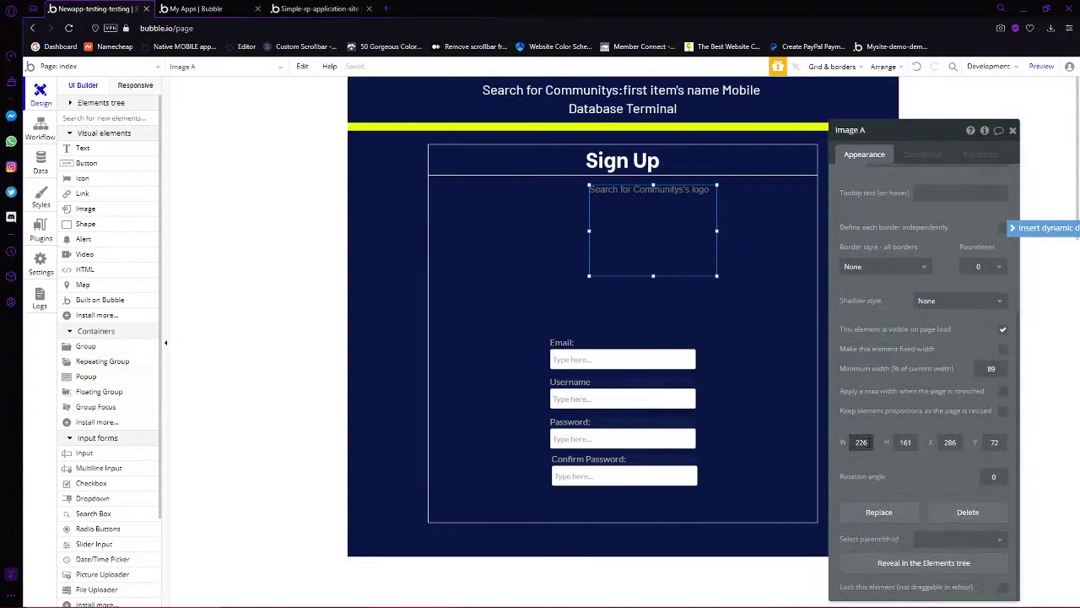
click(861, 442)
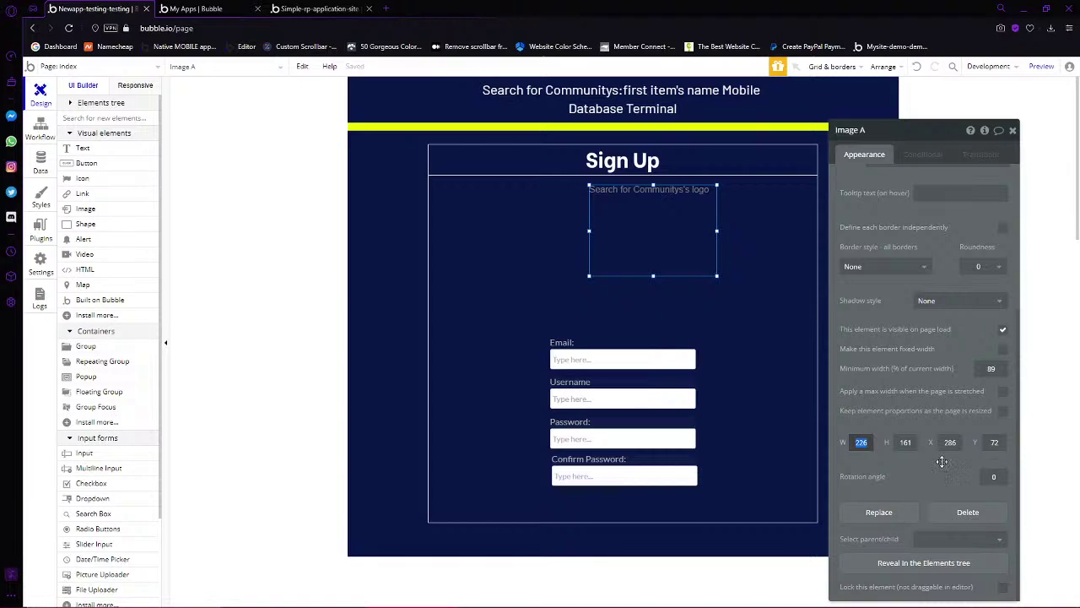
text(230)
key(Tab)
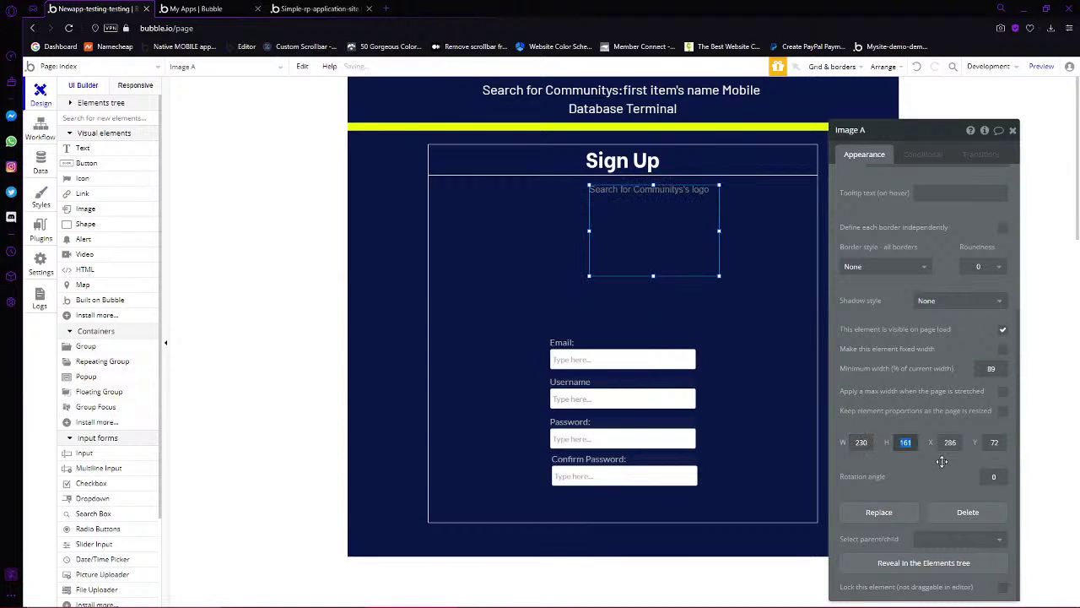
text(230)
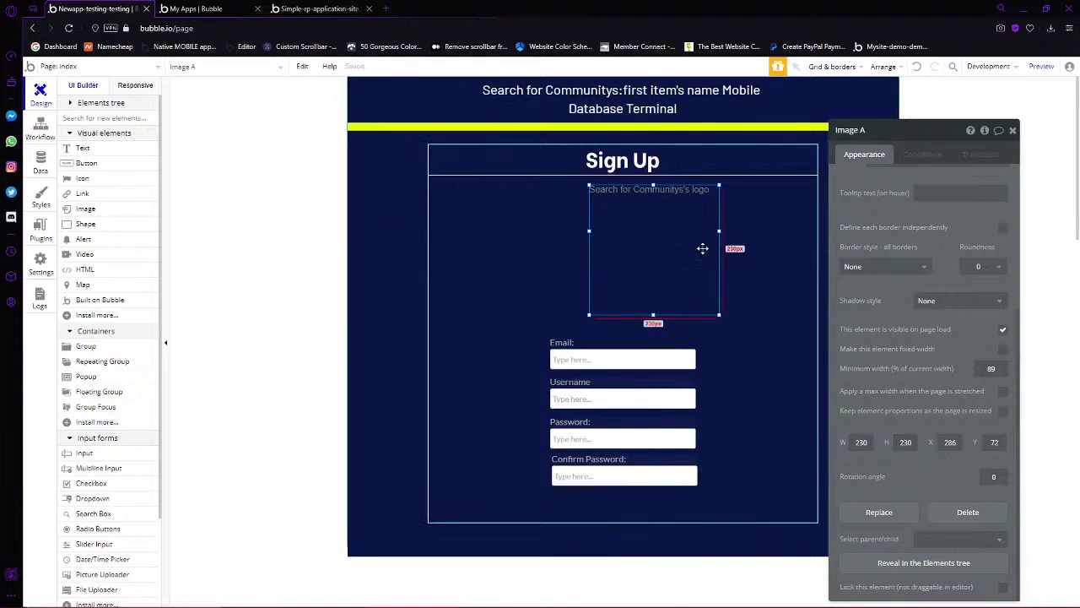
Centre the logo horizontally and move the four fields about 38 px up, centred in the group
right_click(704, 245)
click(749, 540)
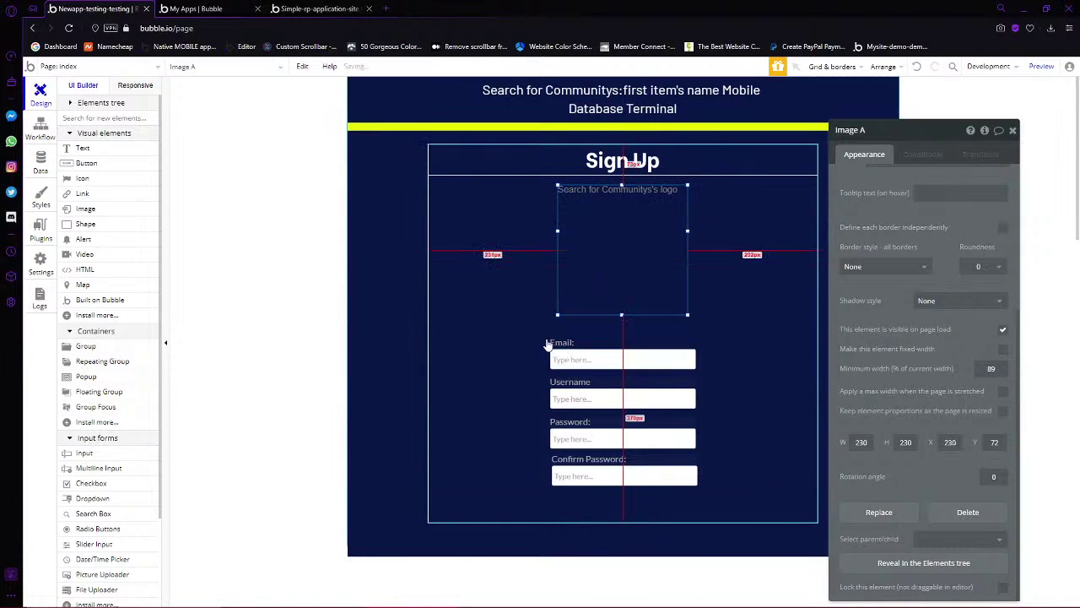
click(525, 322)
drag(401, 336, 831, 580)
drag(647, 479, 652, 443)
right_click(645, 326)
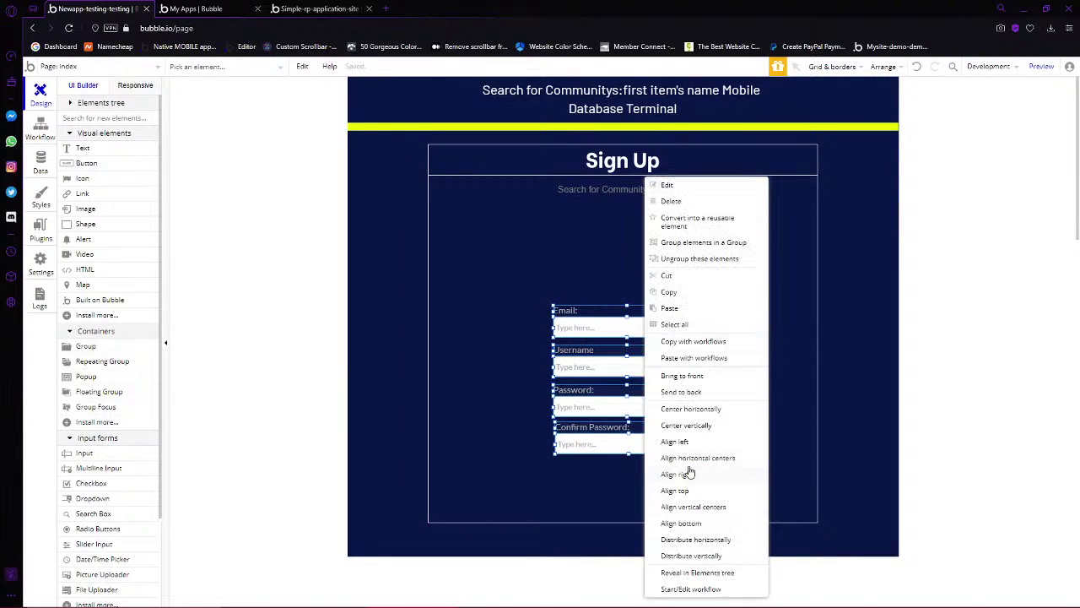
click(688, 408)
click(860, 314)
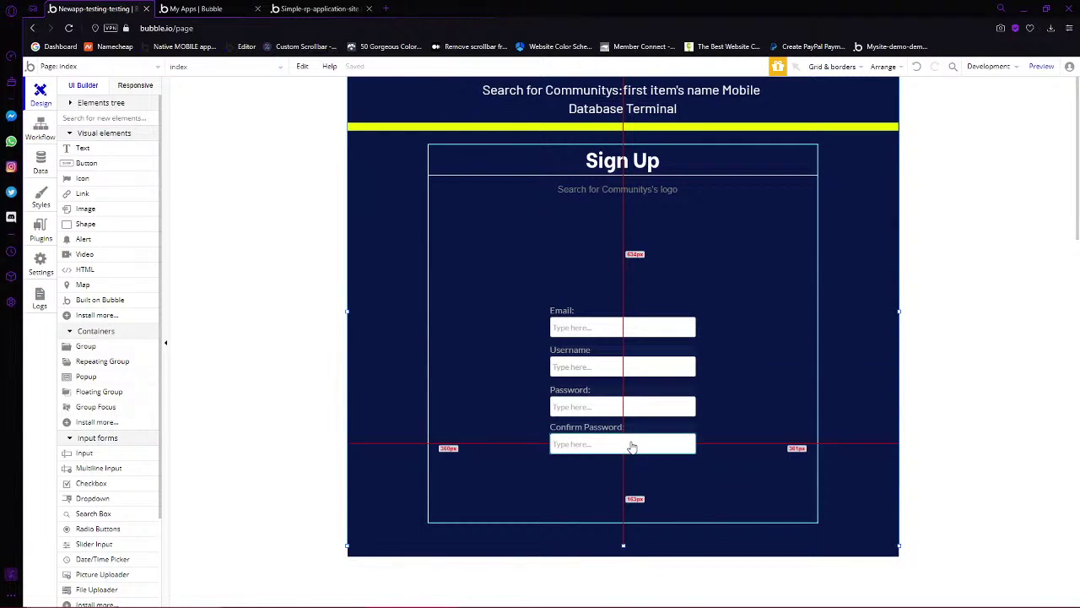
Set the logo image height to 180 px
click(637, 240)
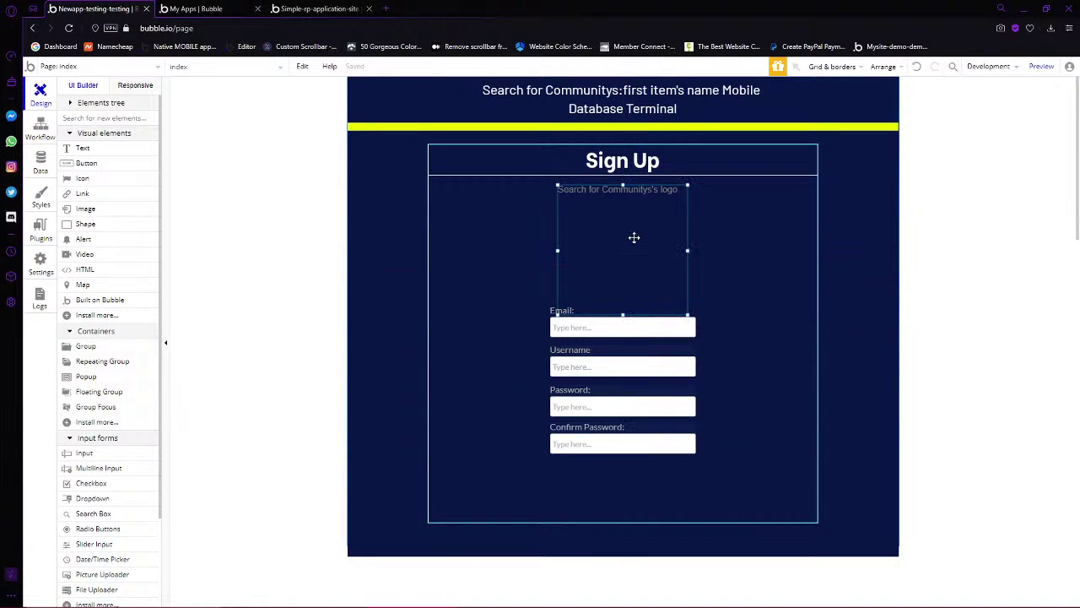
double_click(656, 278)
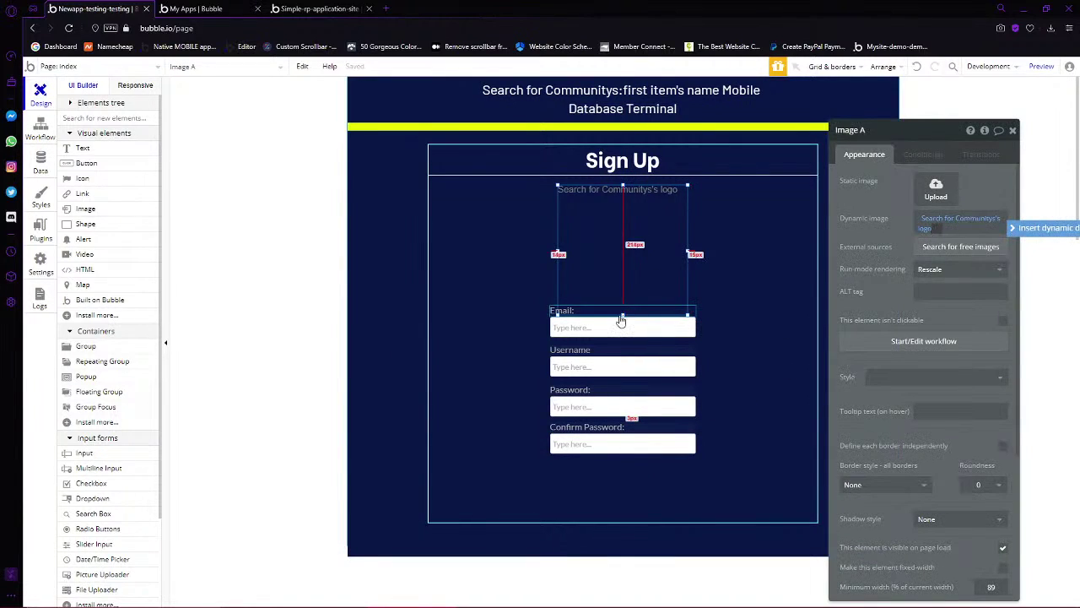
scroll(907, 422, down, 3)
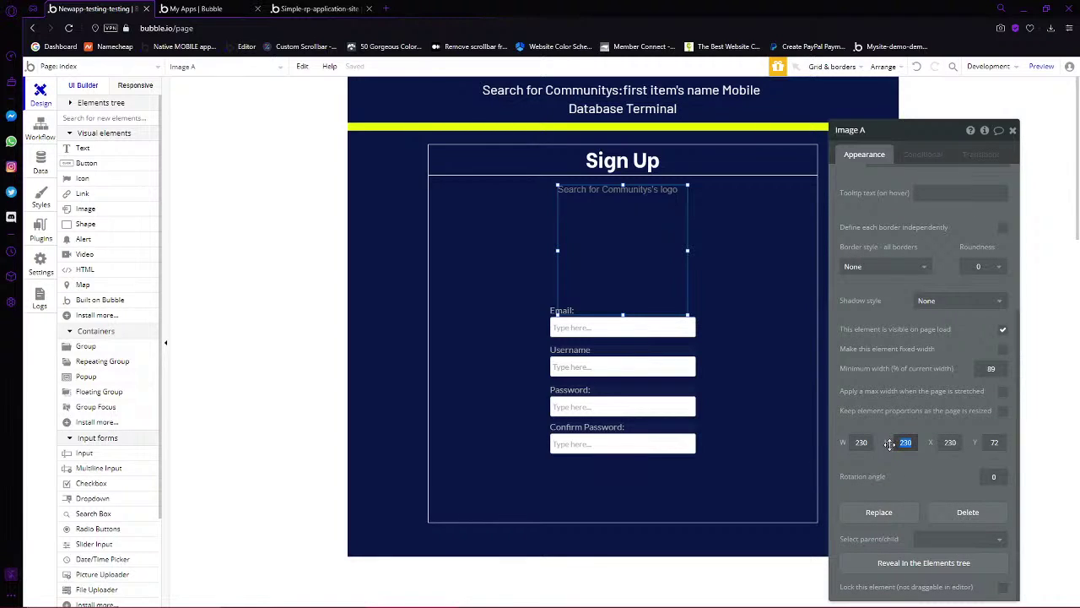
text(180)
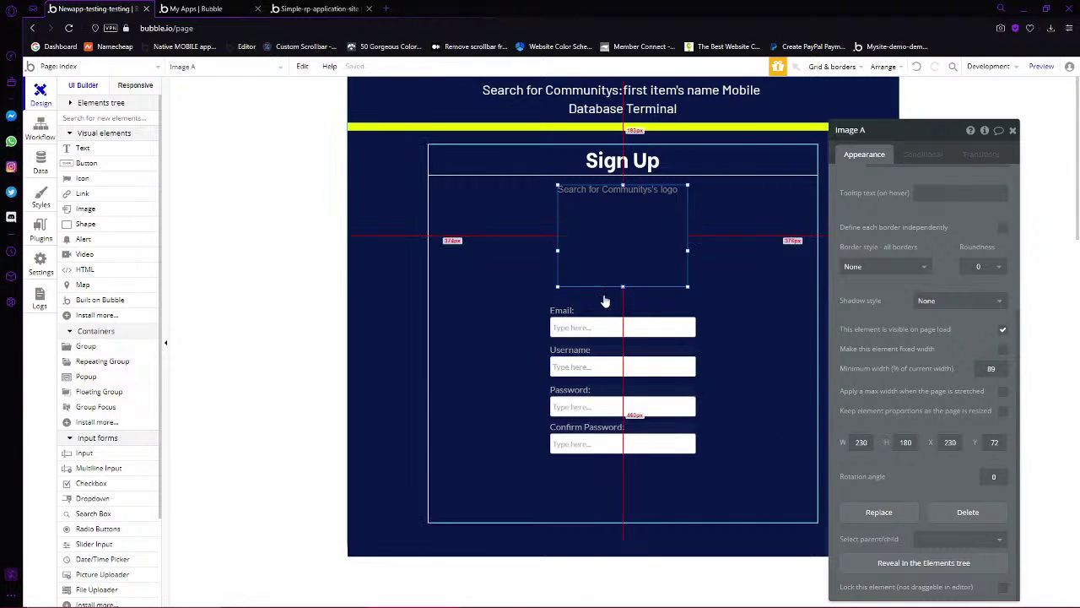
Select the Confirm Password and Password inputs to review the form layout
click(595, 456)
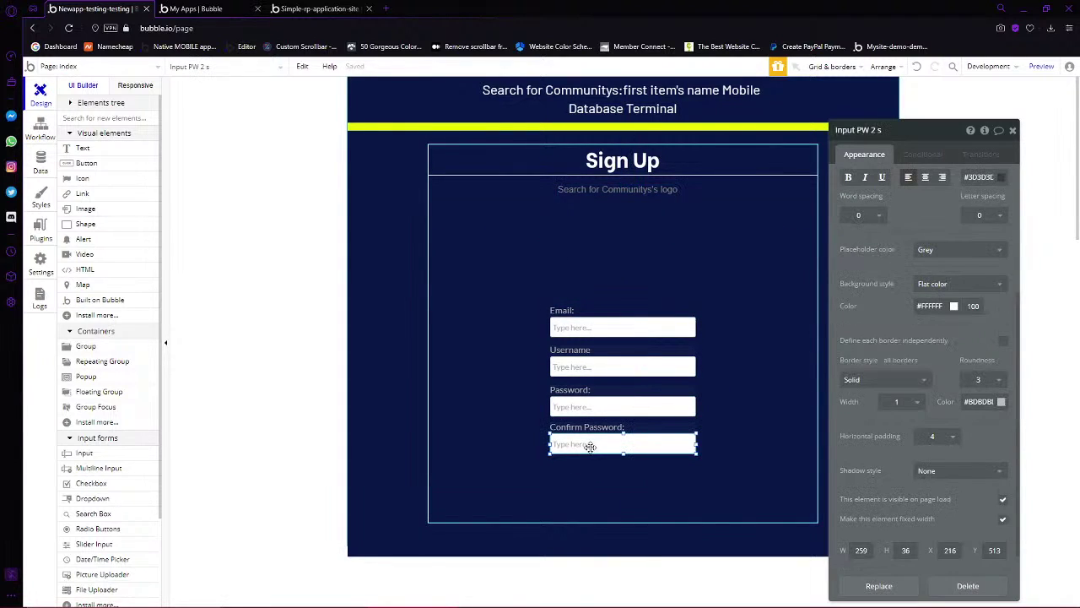
scroll(938, 256, up, 5)
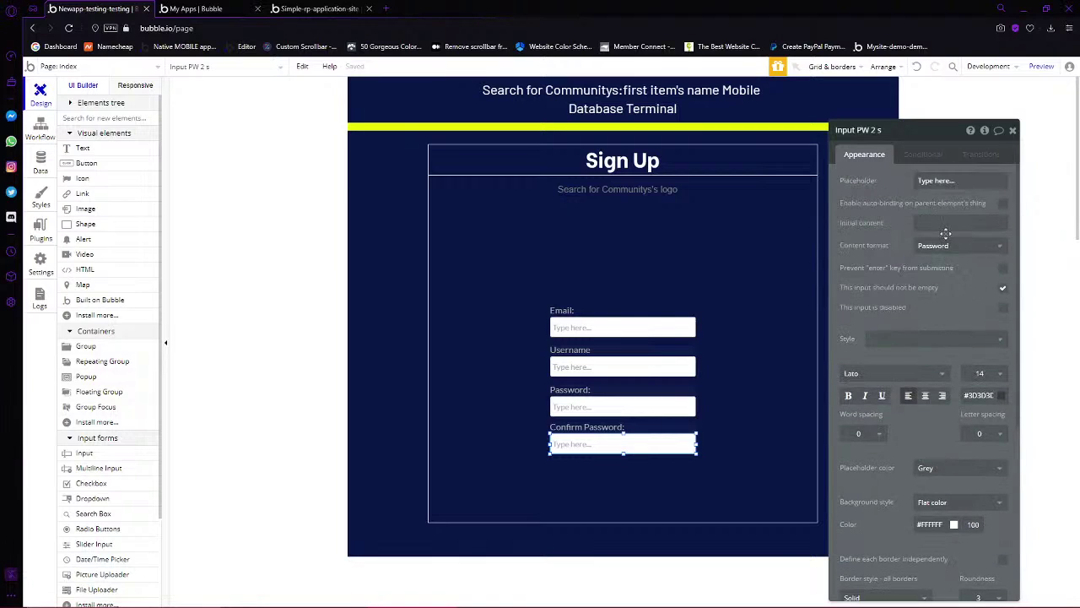
click(634, 407)
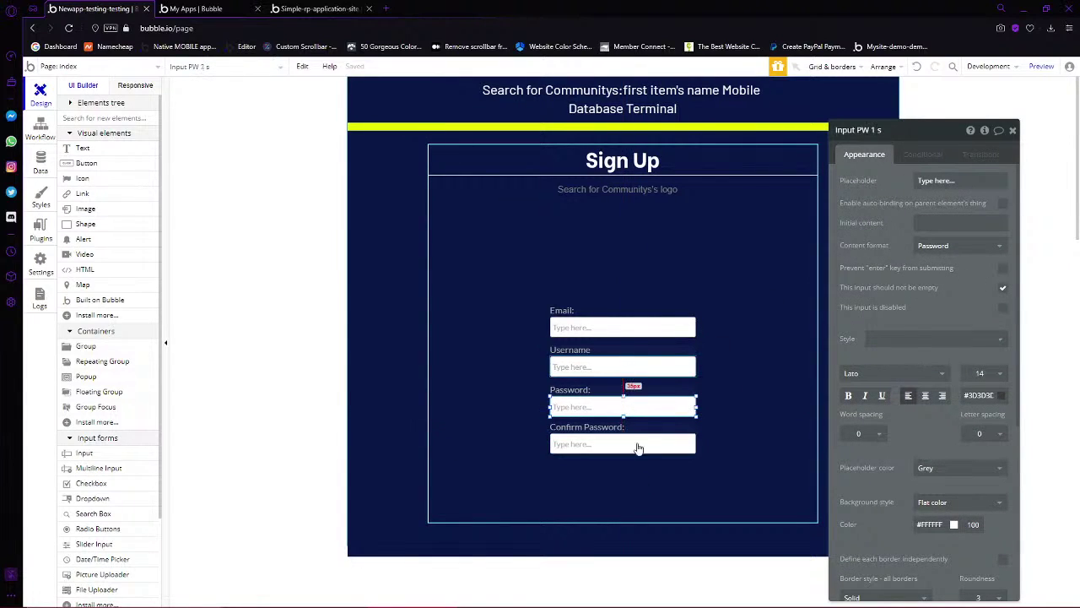
click(619, 421)
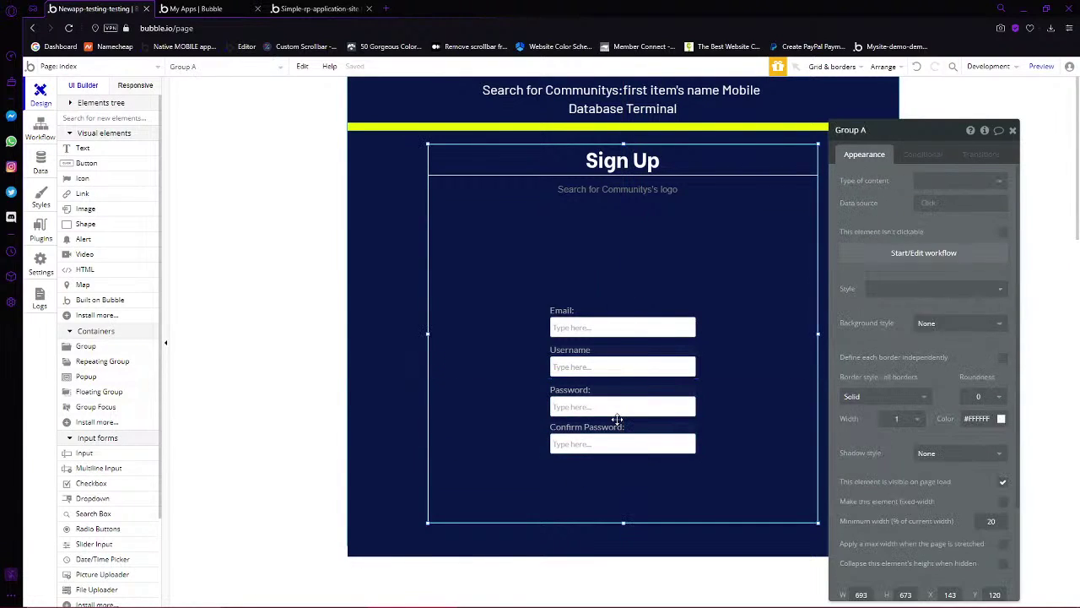
click(615, 413)
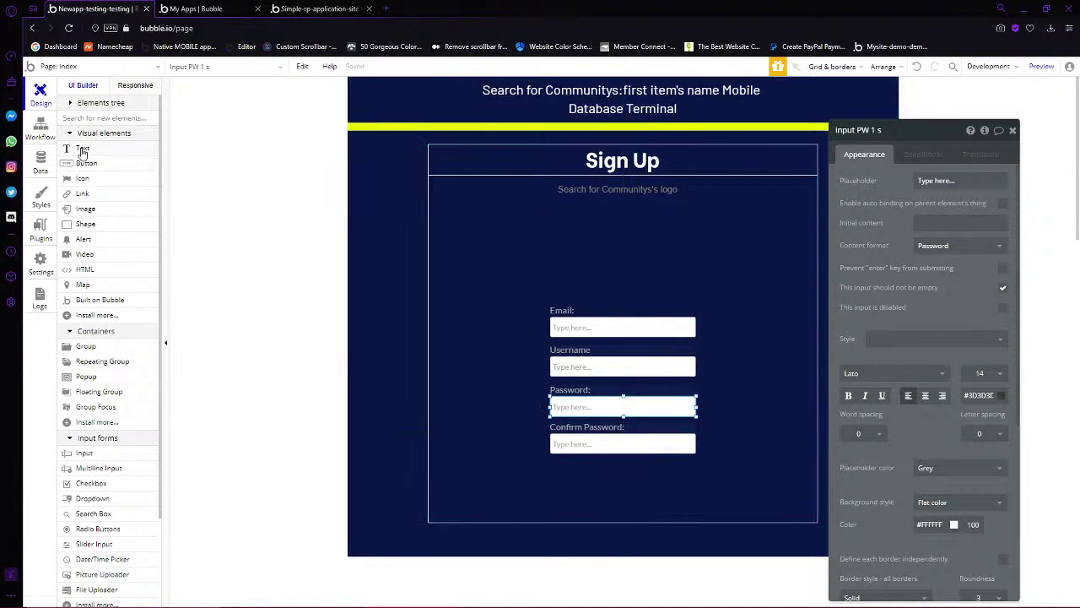
click(82, 178)
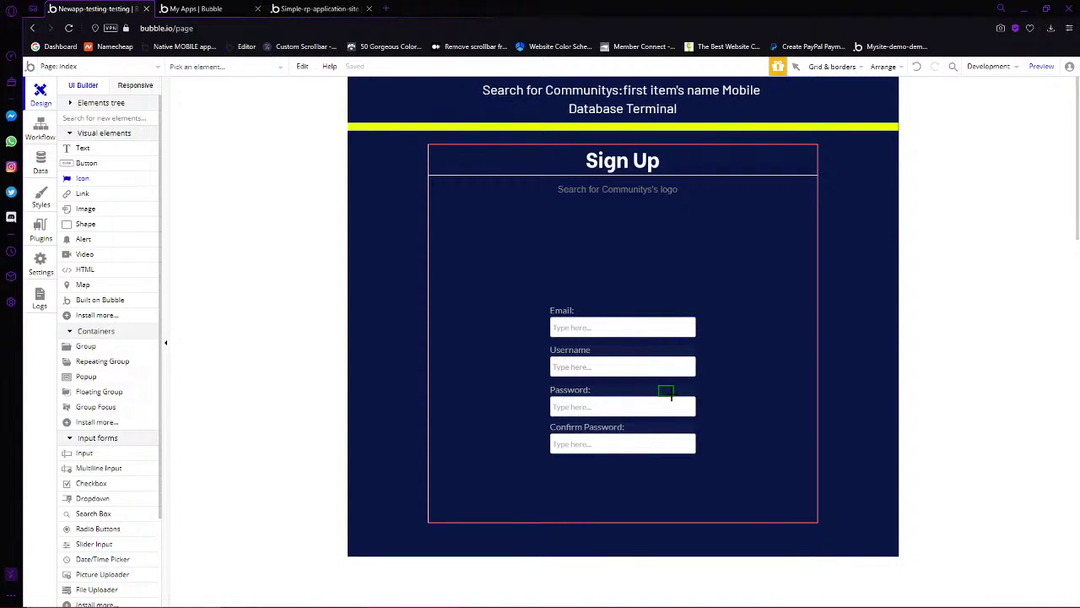
Place a new Icon element beside the Password label and bring it to front
click(666, 391)
click(699, 390)
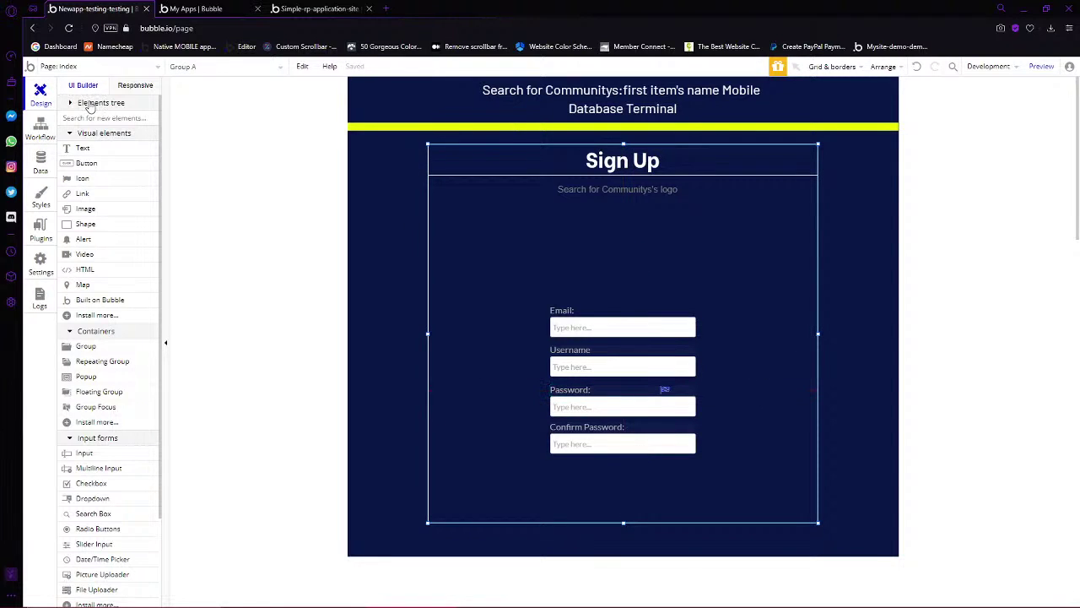
click(90, 103)
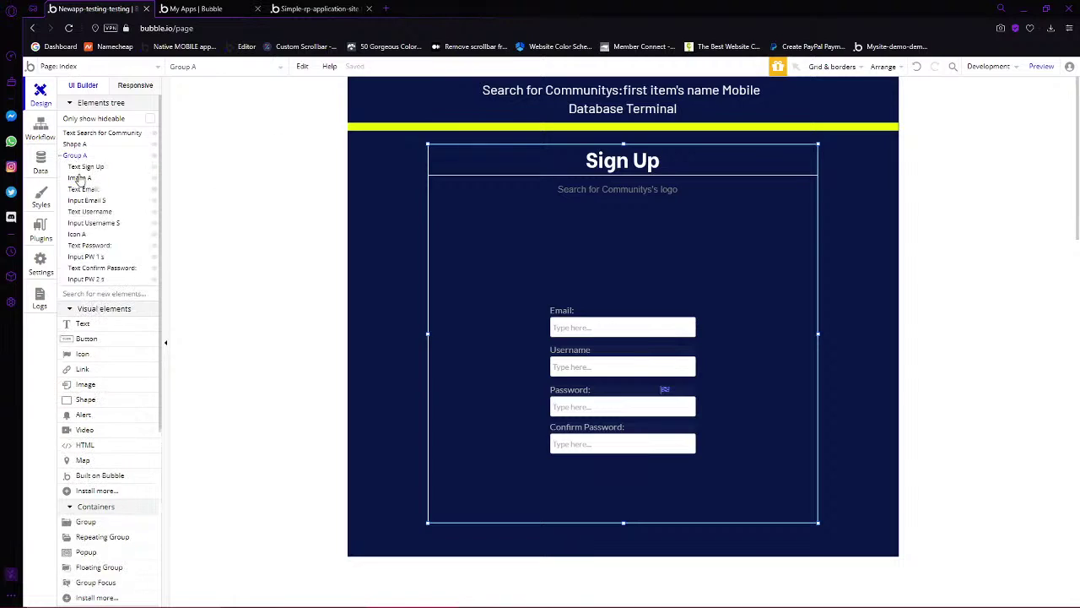
click(76, 235)
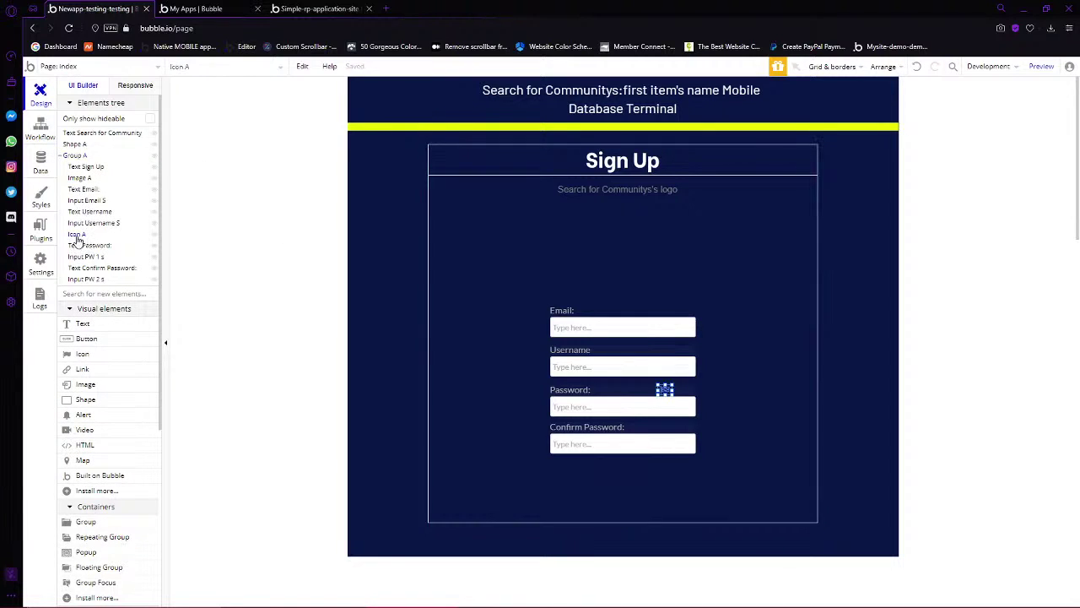
double_click(665, 390)
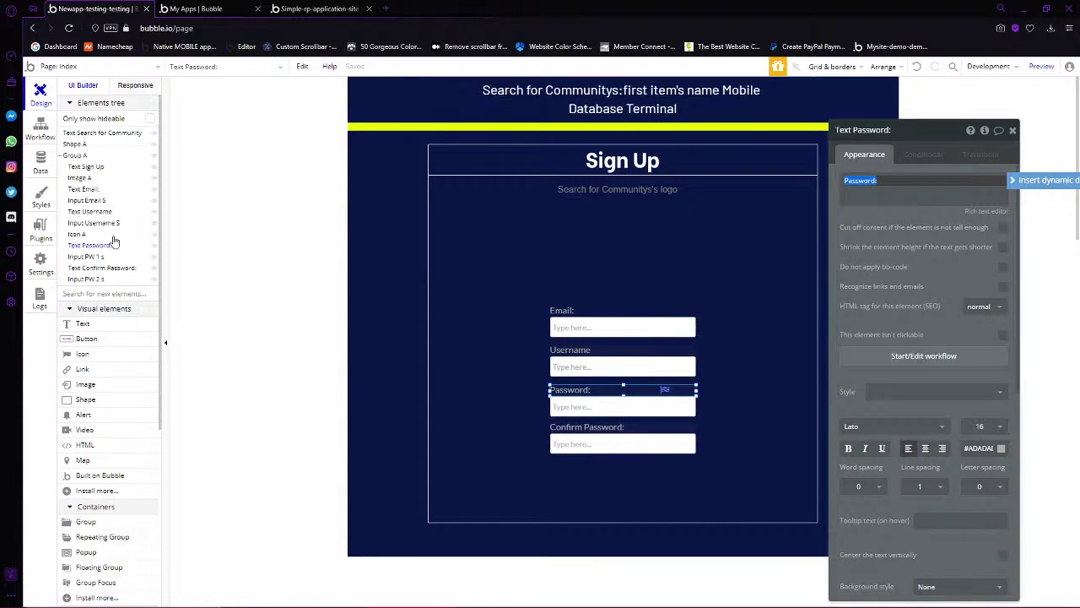
click(77, 234)
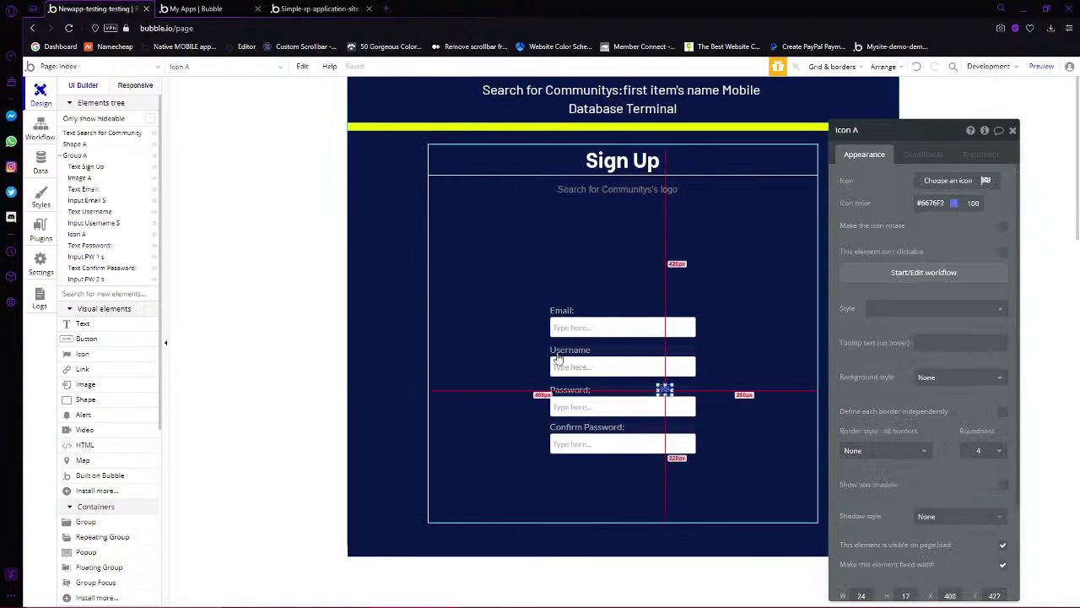
right_click(79, 237)
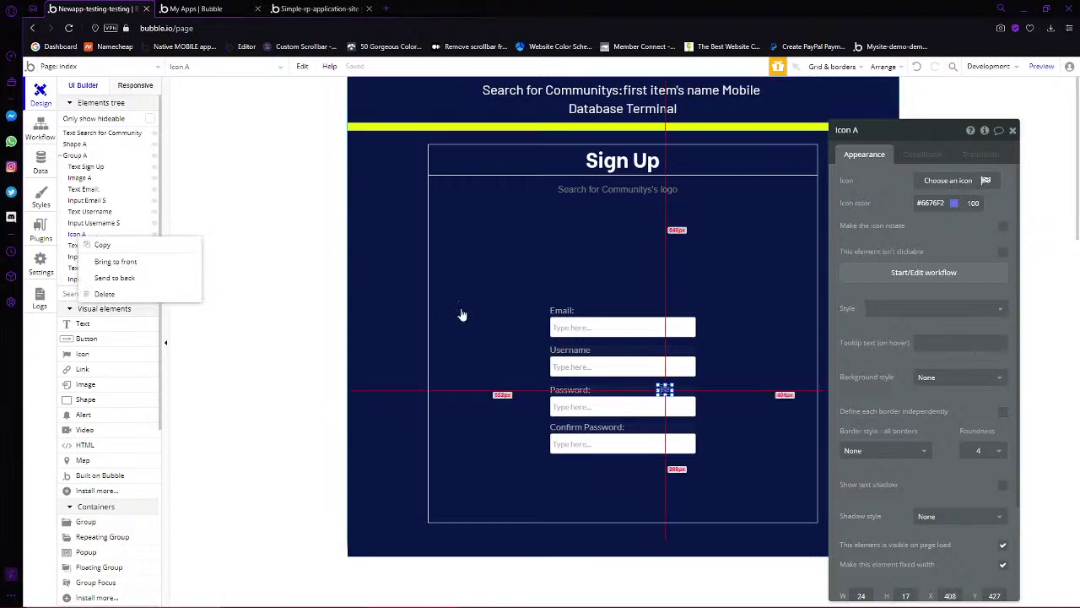
click(127, 262)
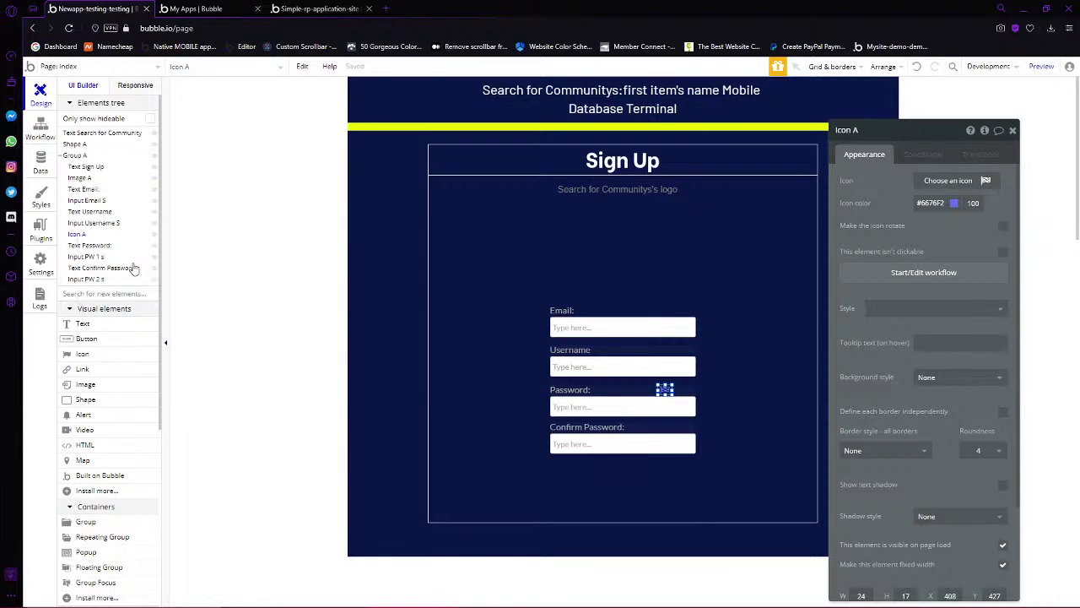
Set the icon to fa-question-circle and colour it grey
click(948, 180)
text(ques)
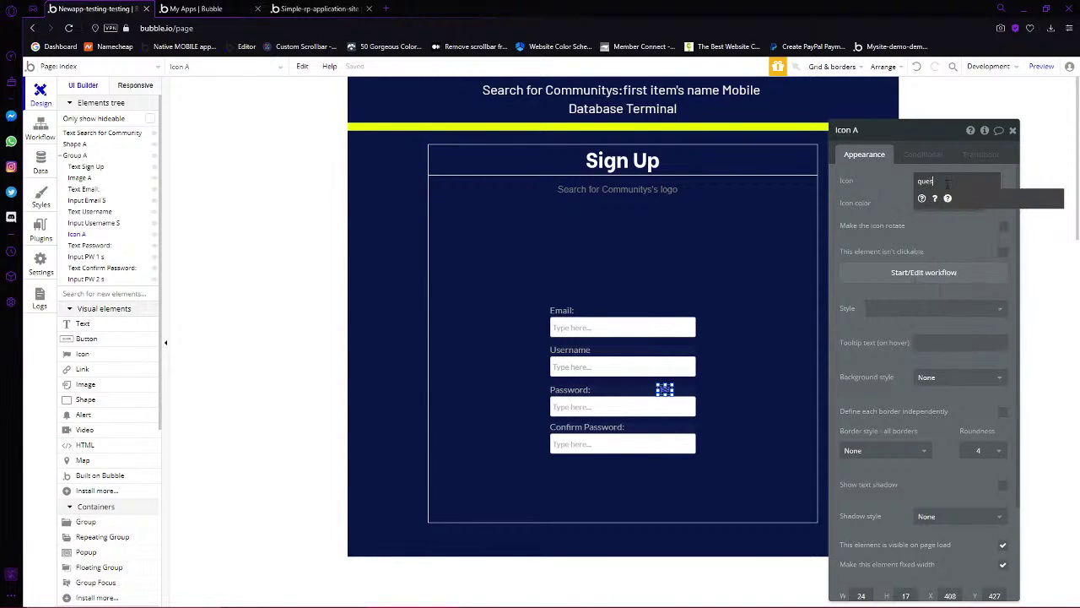
text(tion)
click(947, 197)
click(933, 202)
drag(918, 268, 871, 272)
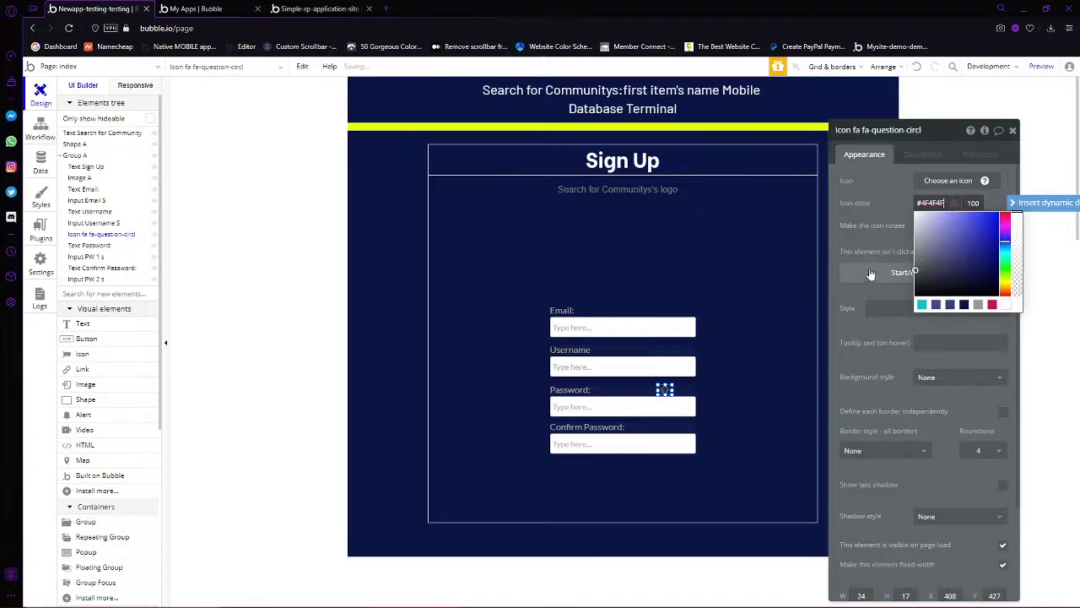
click(679, 368)
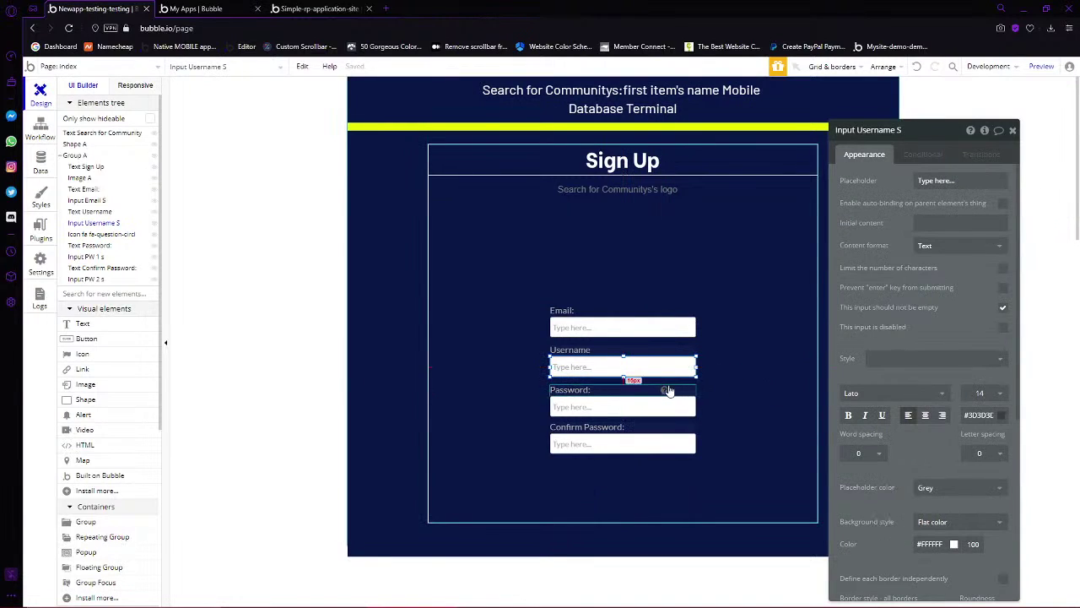
Nudge the help icon into place beside the Password label, then open Install New Plugins
click(664, 389)
drag(664, 389, 673, 391)
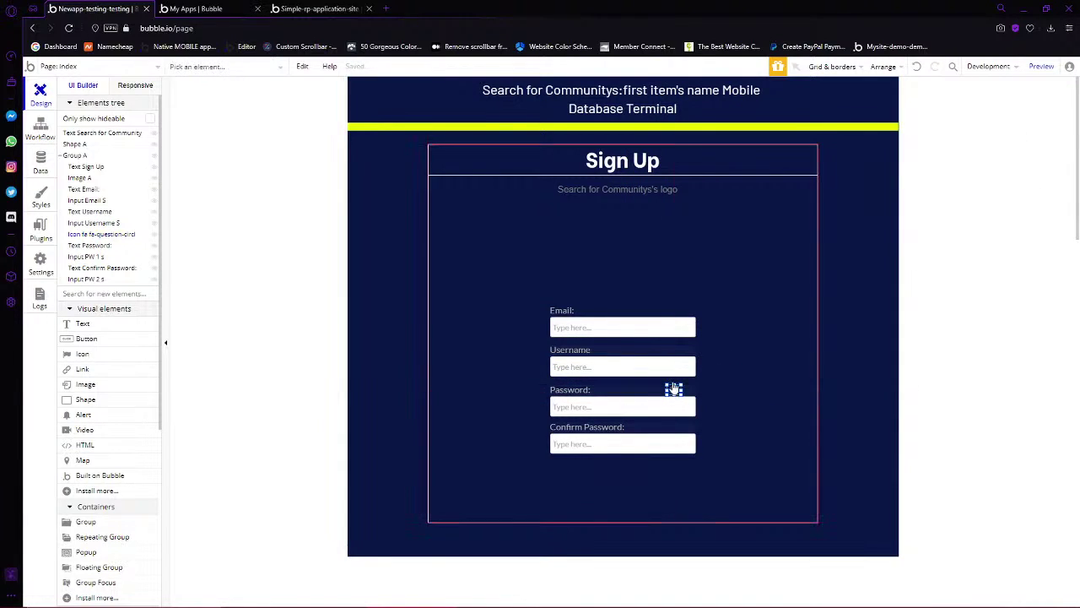
scroll(101, 397, down, 3)
click(84, 486)
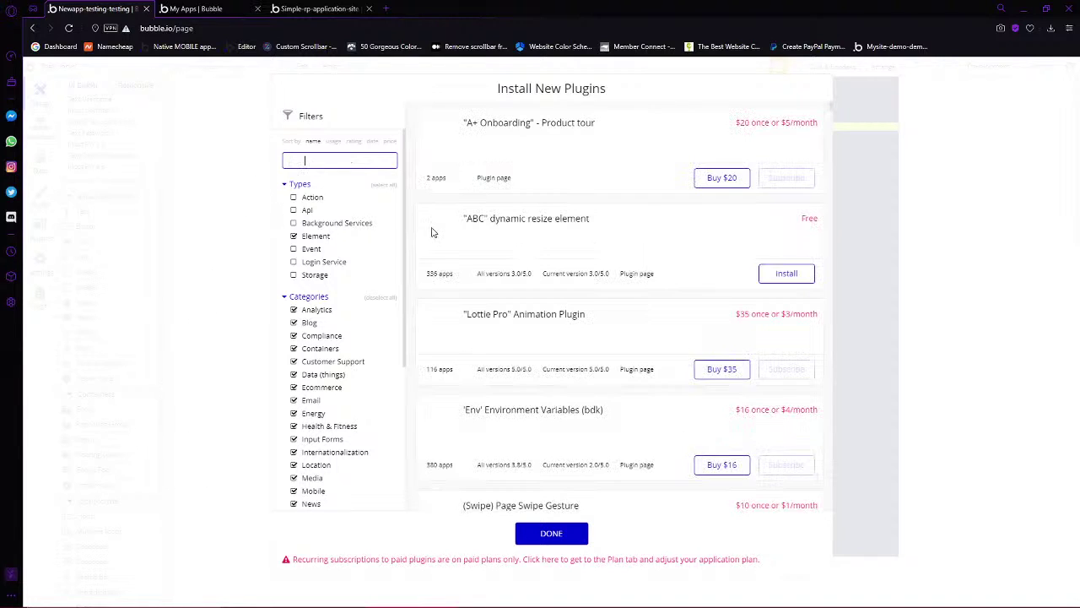
Search plugins for 'icons', show only free ones, and install Google Material Icons and Feather Icons
text(icons)
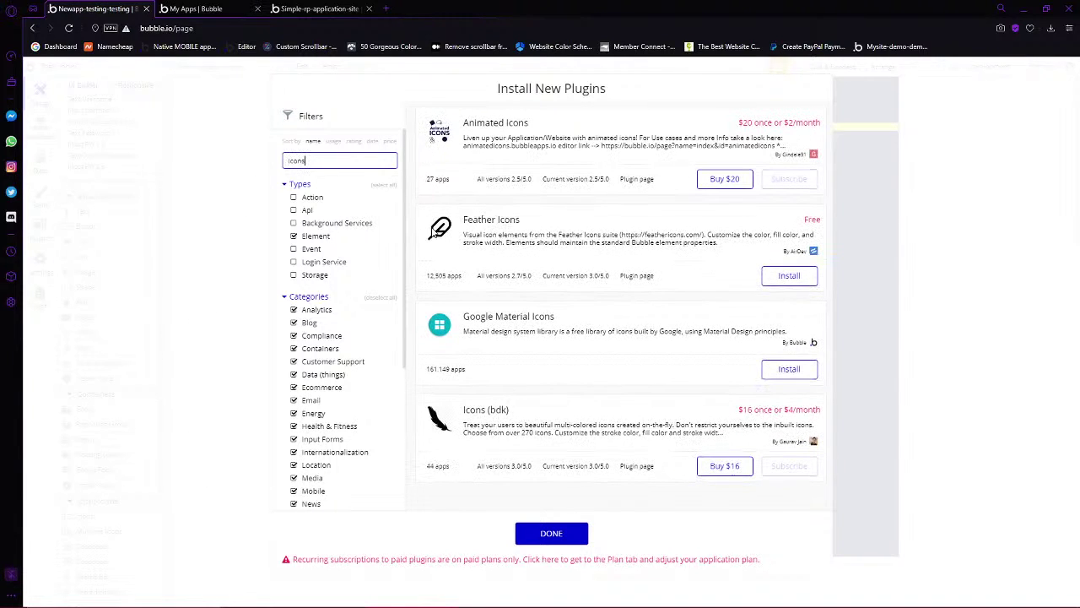
scroll(345, 349, down, 5)
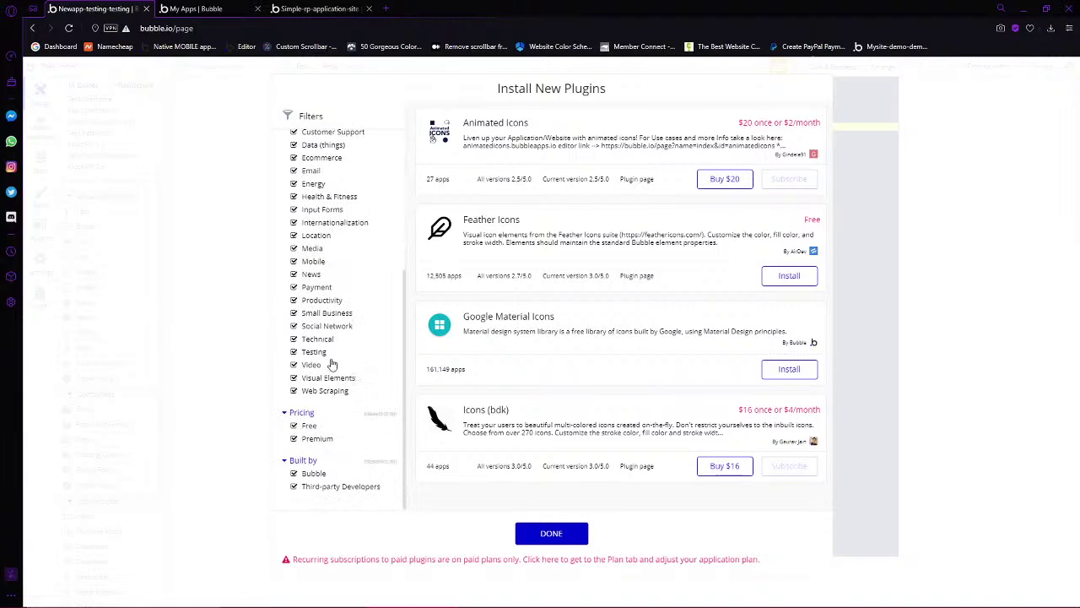
click(294, 439)
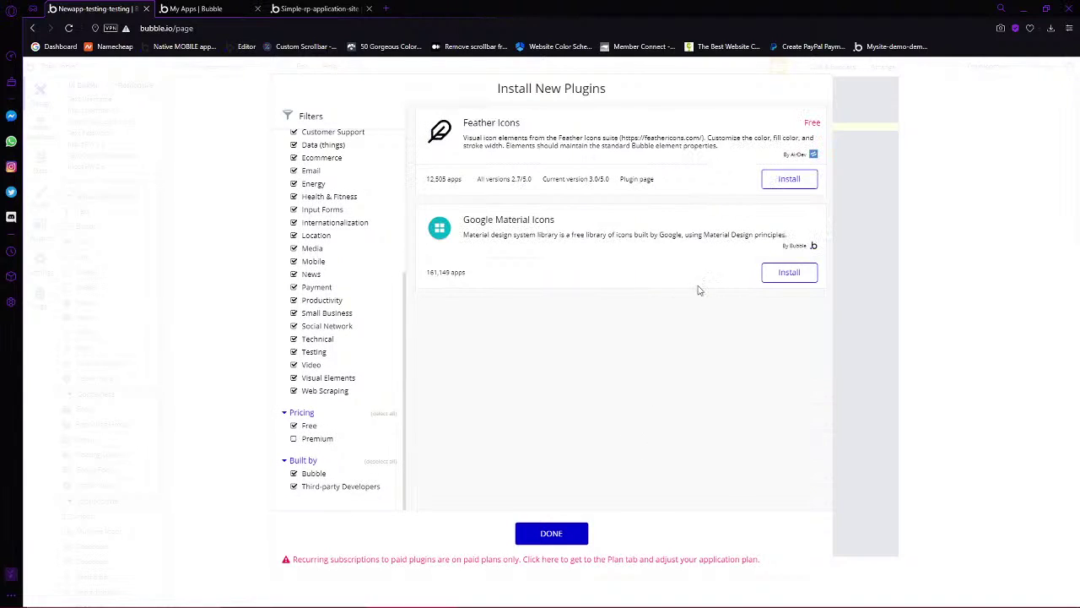
click(772, 274)
click(786, 177)
scroll(357, 357, up, 3)
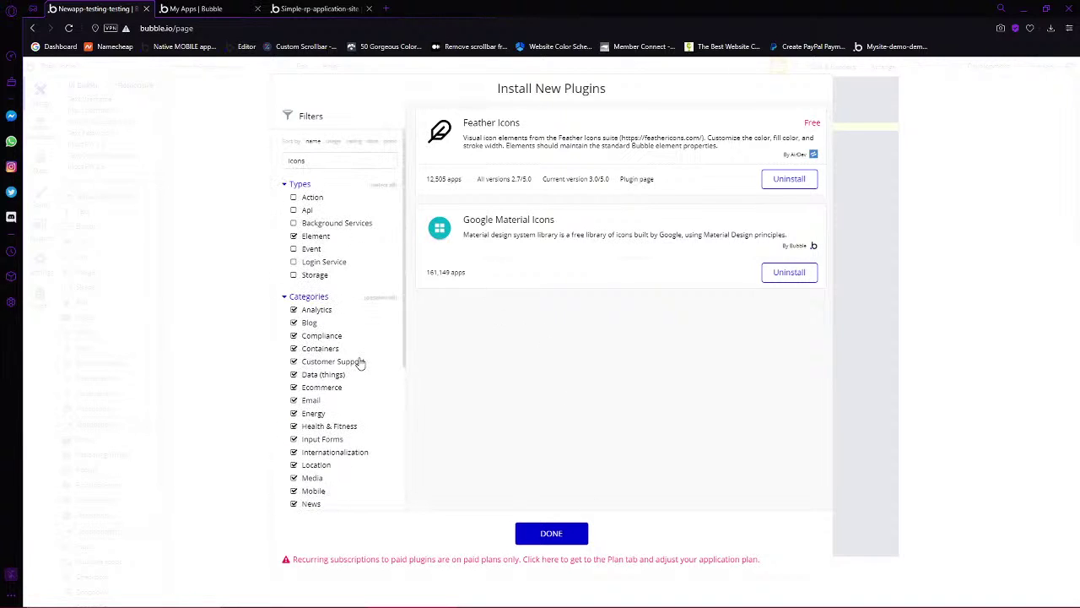
click(350, 160)
key(BackSpace)
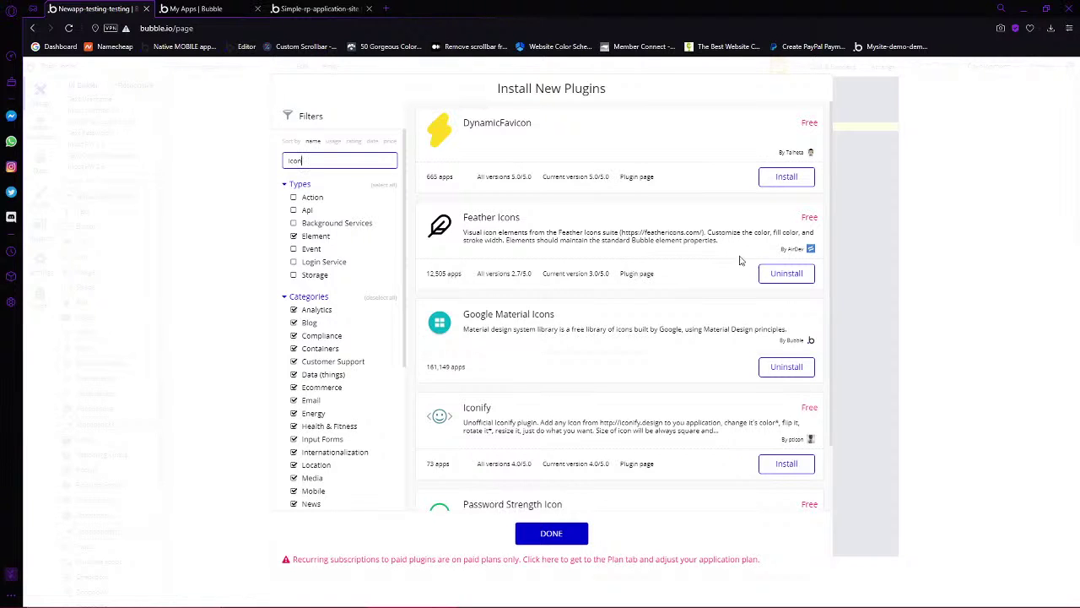
scroll(723, 306, down, 1)
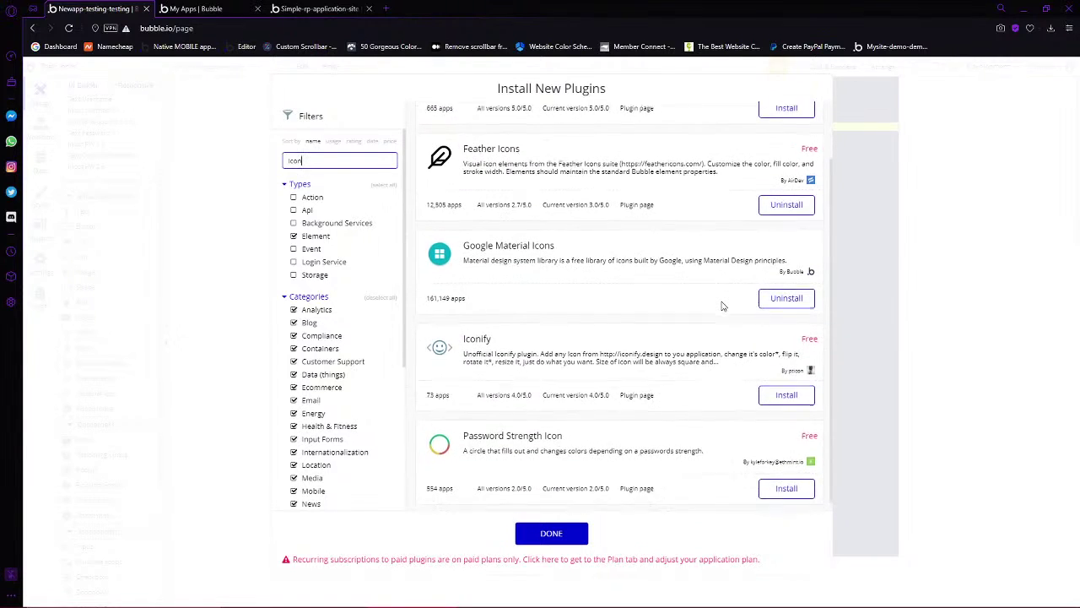
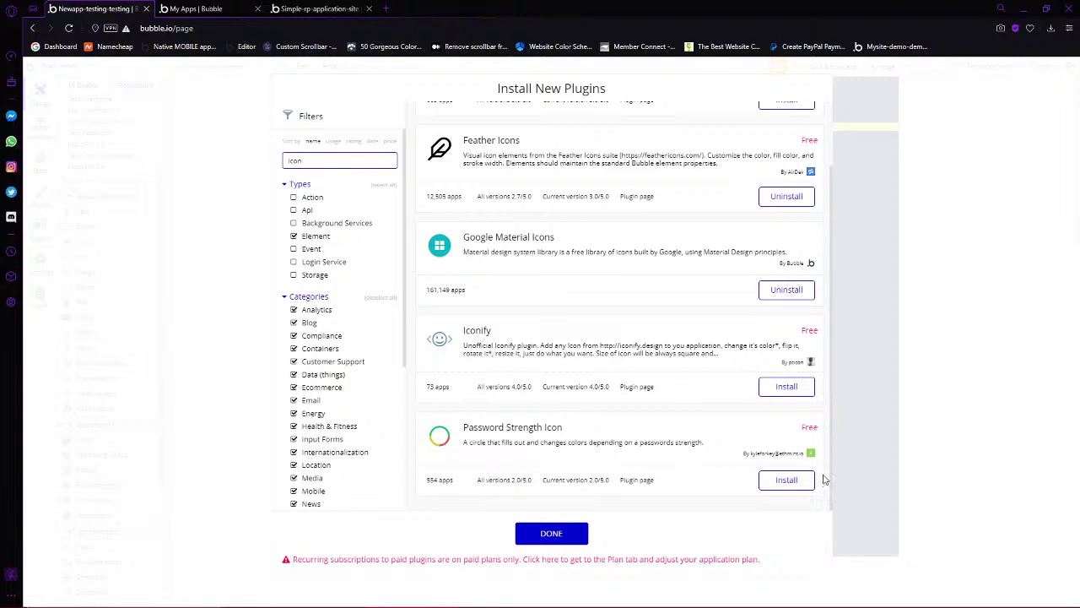
Dismiss the Install New Plugins dialog now that Feather Icons and Google Material Icons are installed
scroll(829, 137, up, 1)
click(551, 532)
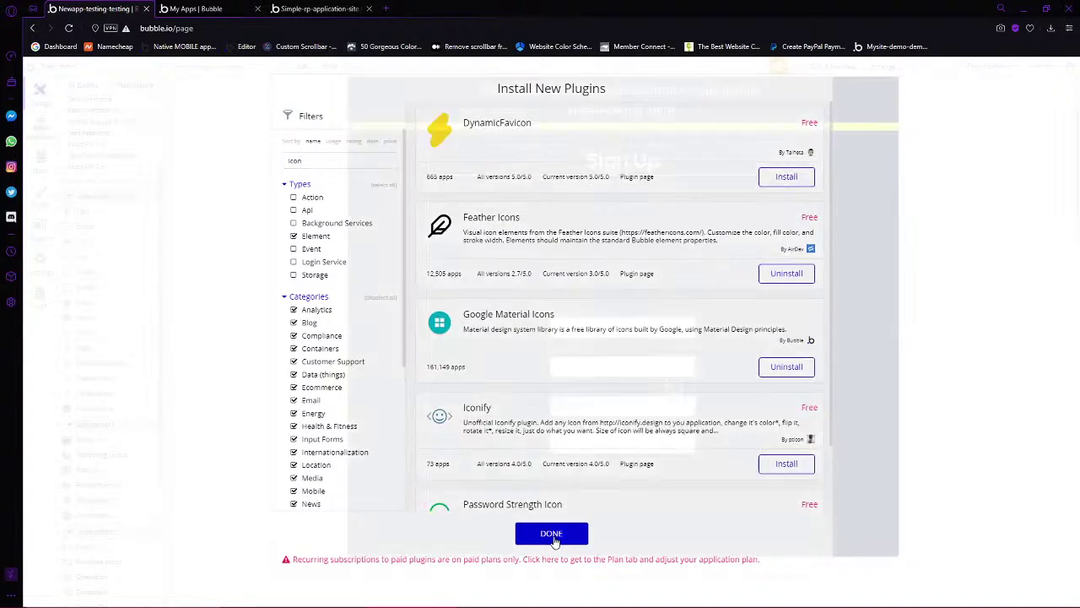
Replace the question-circle icon's element type with a Material Icon
drag(655, 397, 657, 396)
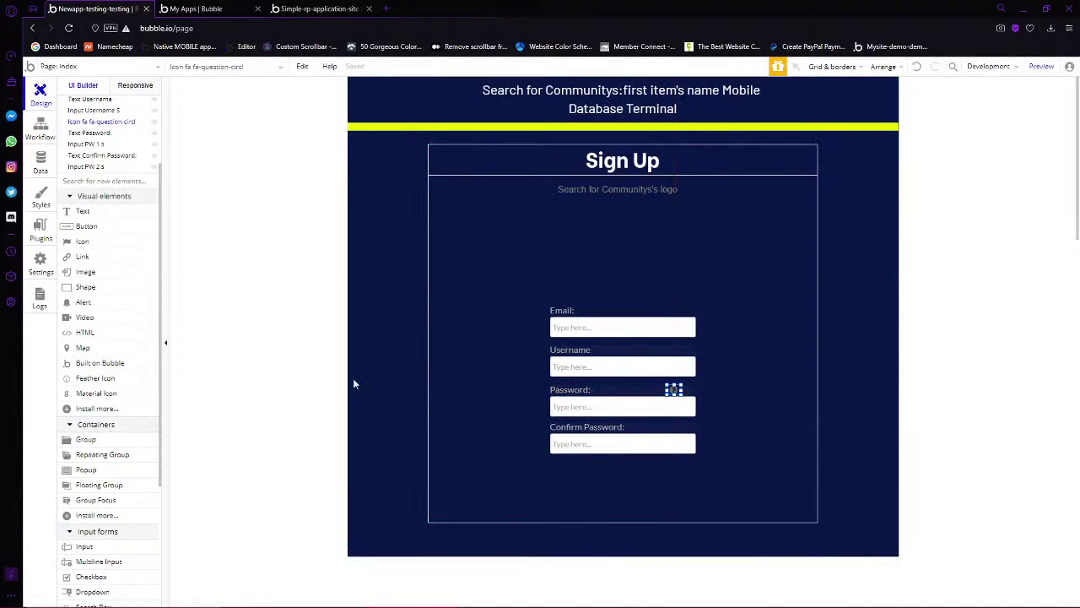
right_click(673, 390)
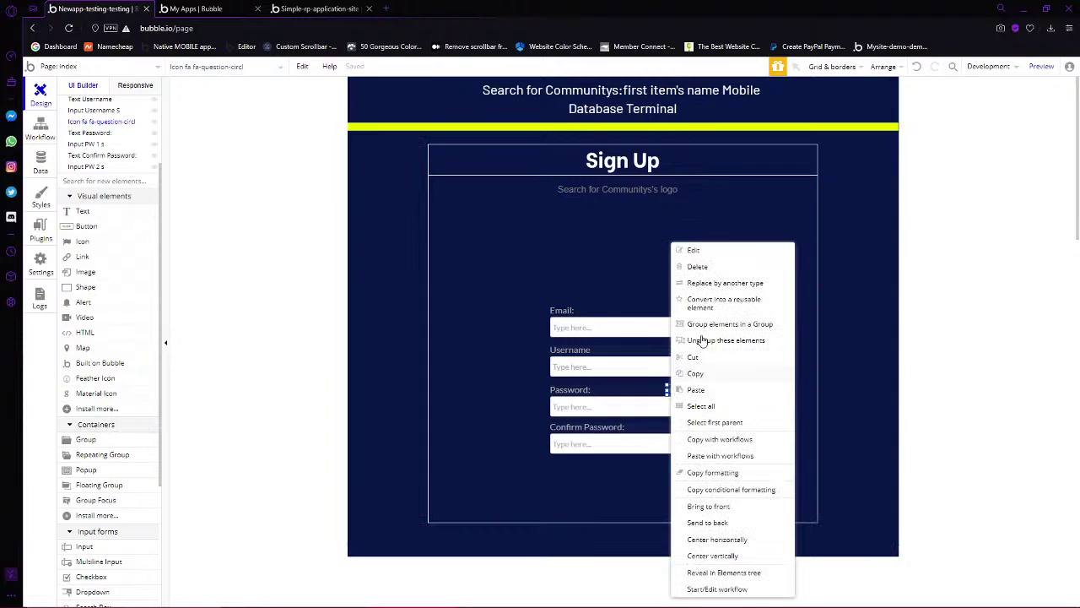
click(717, 280)
click(528, 190)
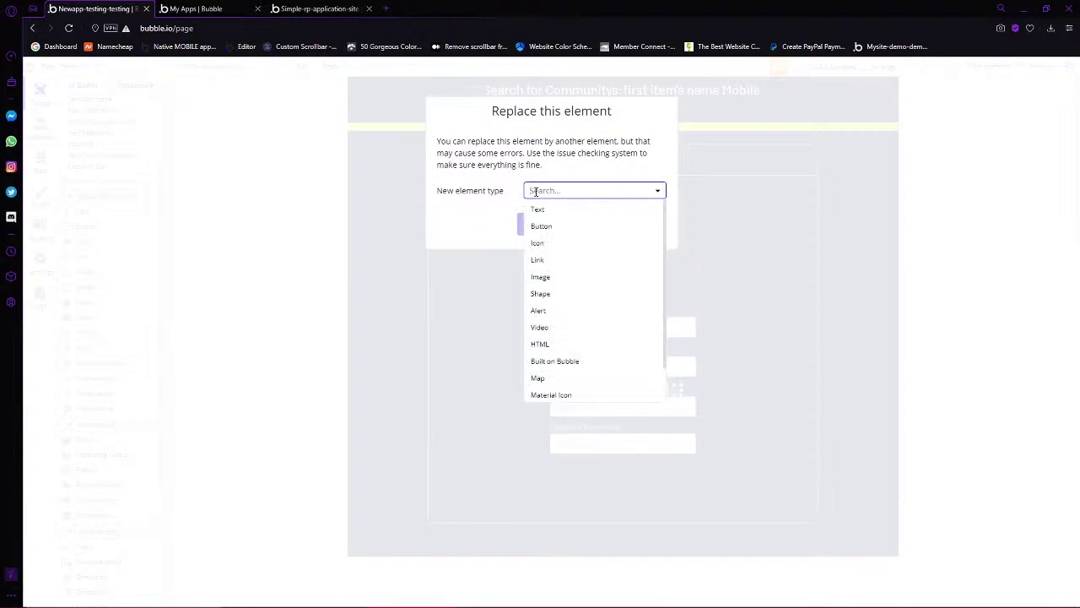
text(ico)
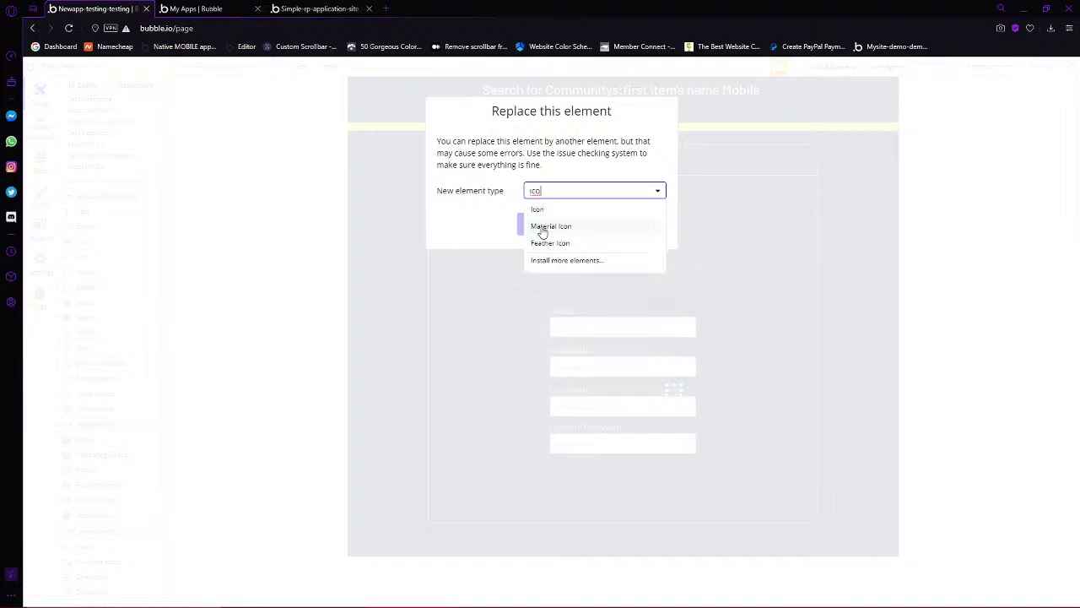
click(544, 227)
click(548, 230)
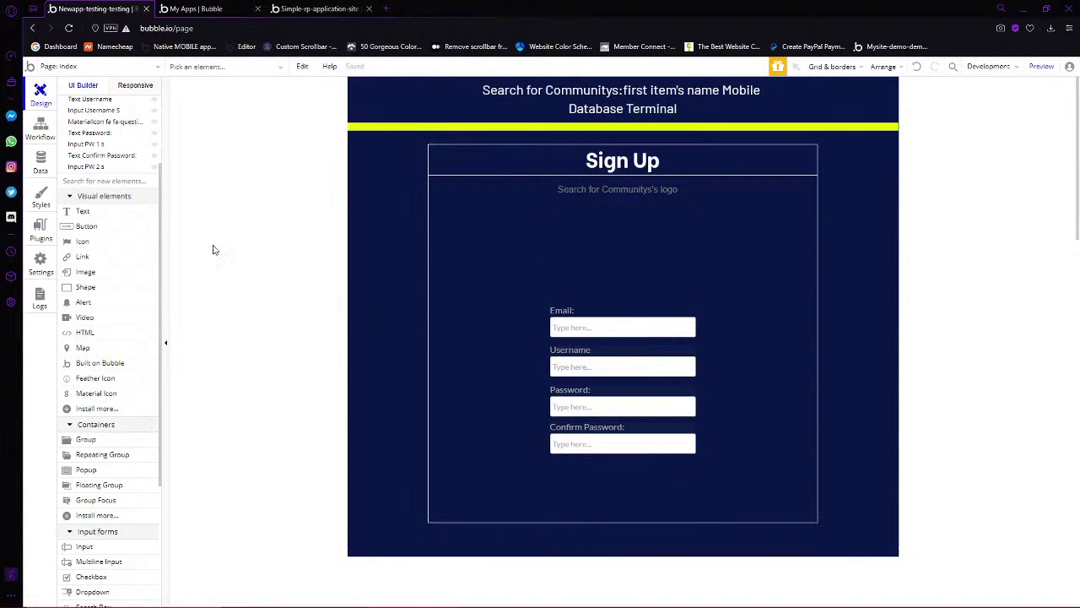
scroll(97, 292, up, 3)
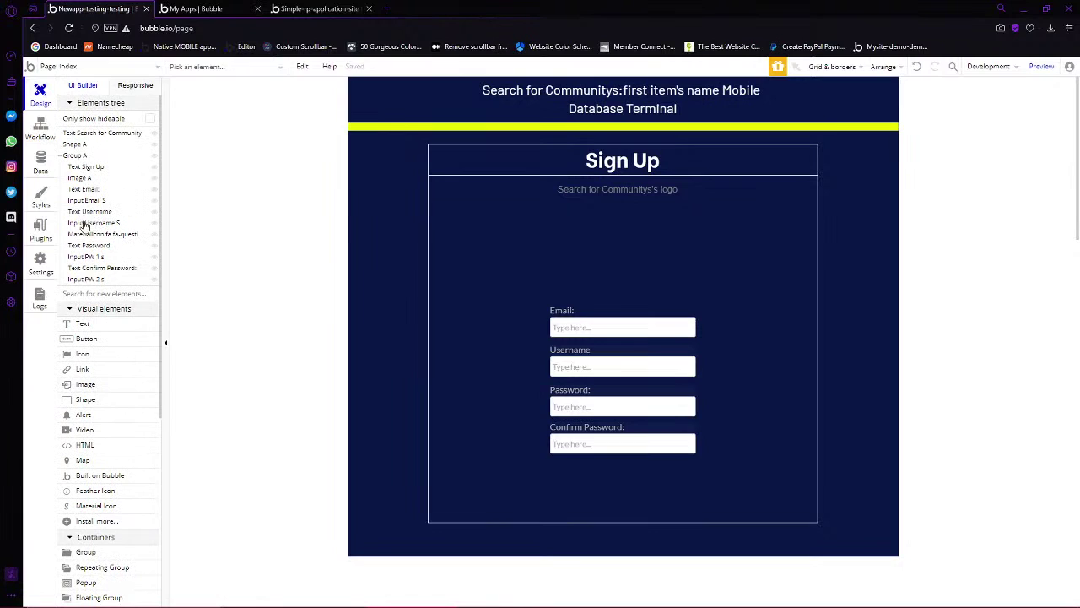
click(84, 237)
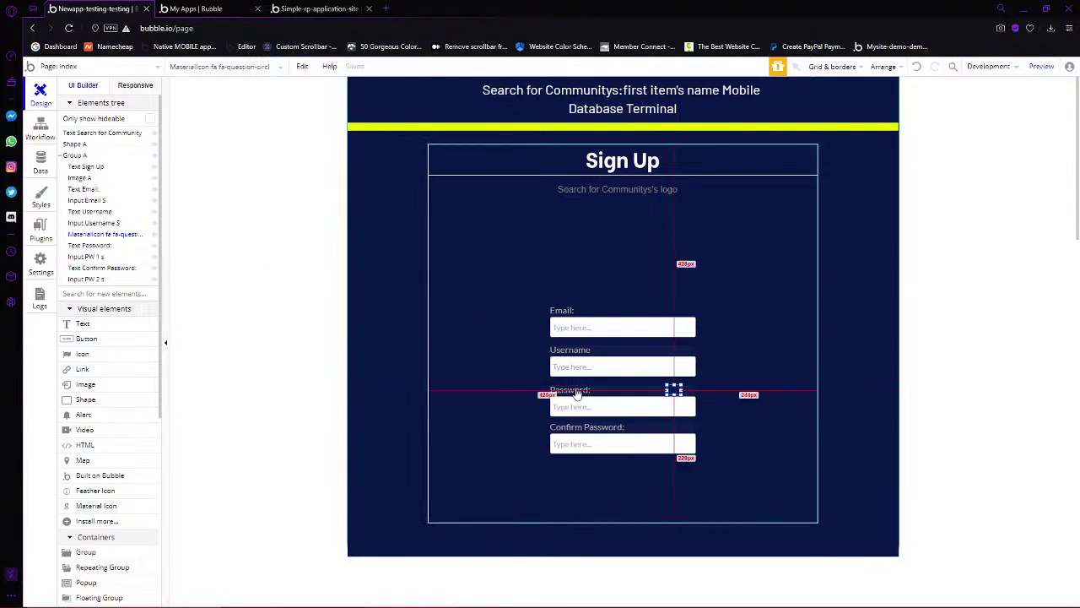
Set the Material Icon's colour to white (#FFFFFF)
double_click(674, 391)
click(869, 214)
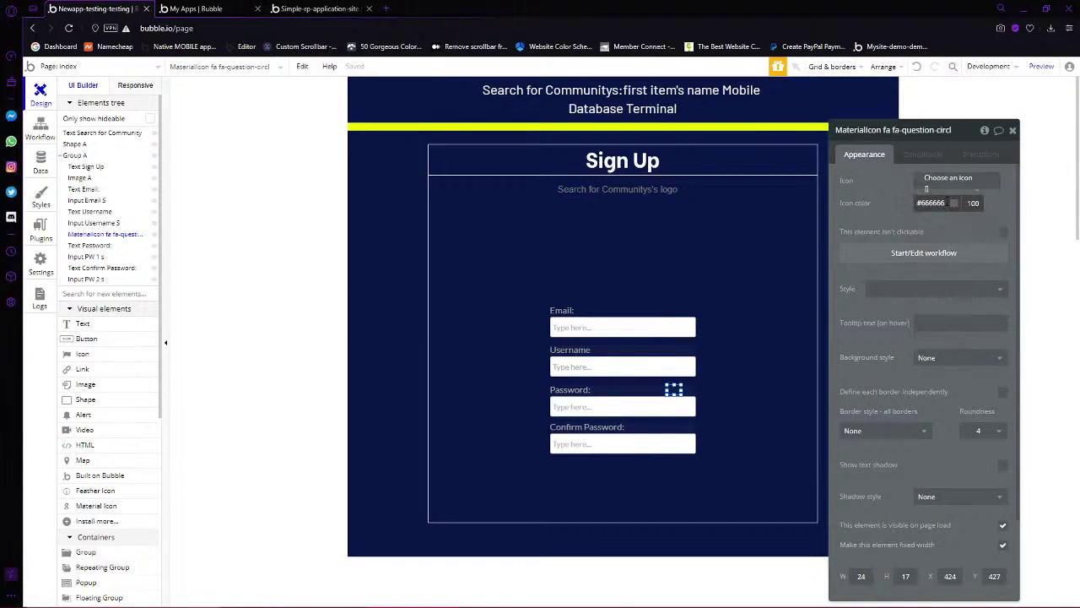
click(932, 203)
key(ctrl+a)
text(#FFFFFF)
click(867, 204)
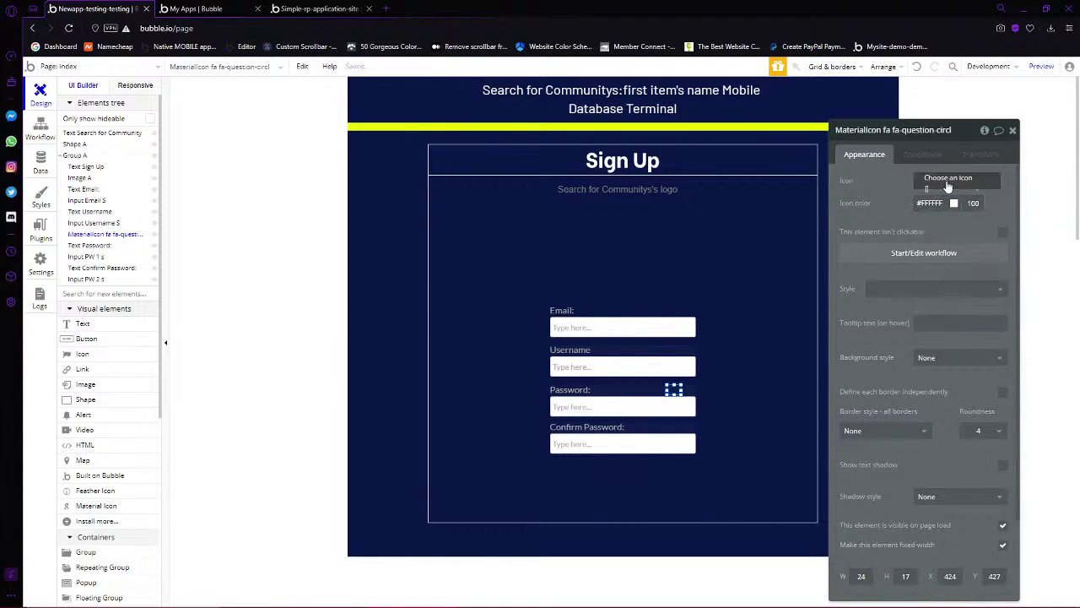
Choose the help_outline glyph for the icon
click(947, 182)
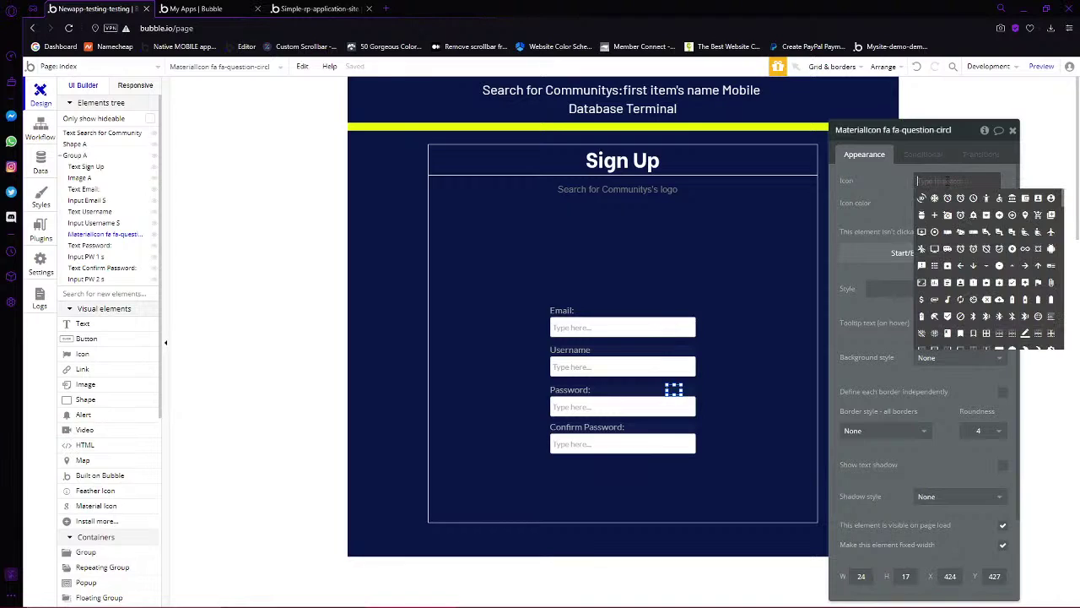
text(questio)
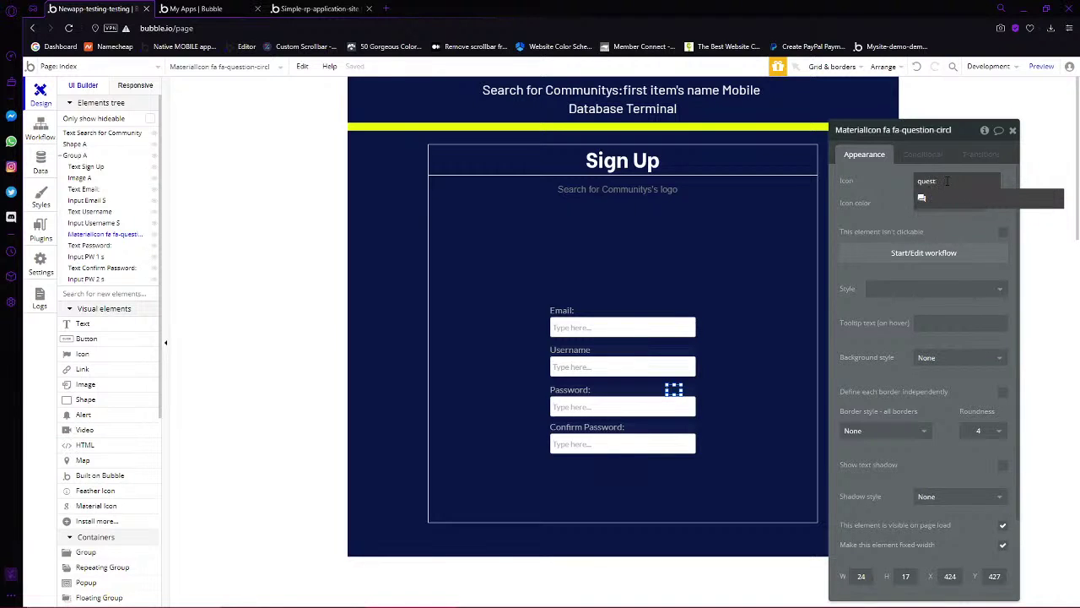
key(BackSpace)
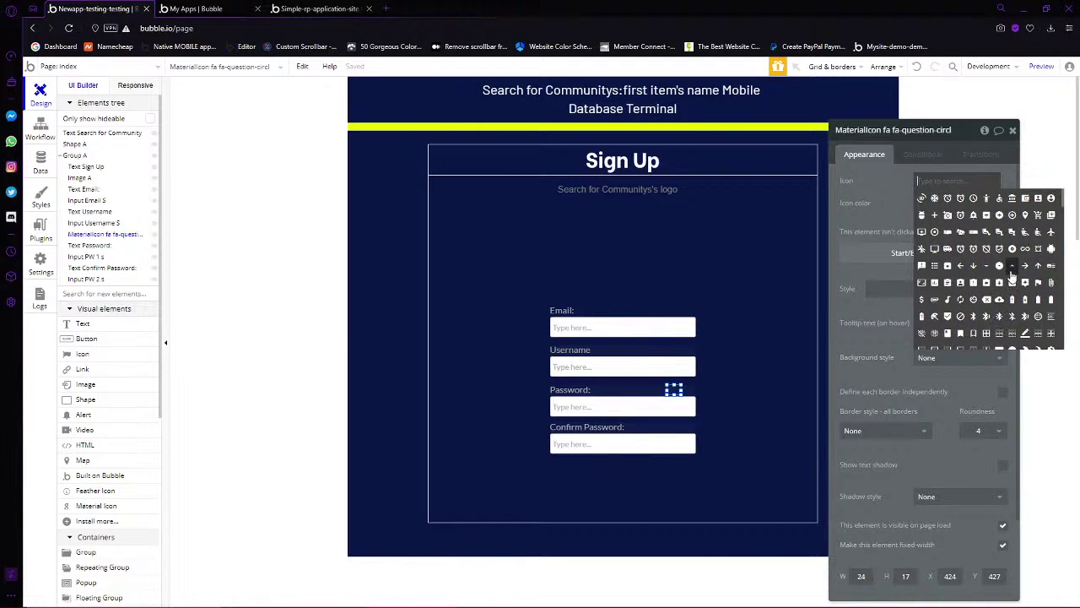
scroll(1012, 276, down, 5)
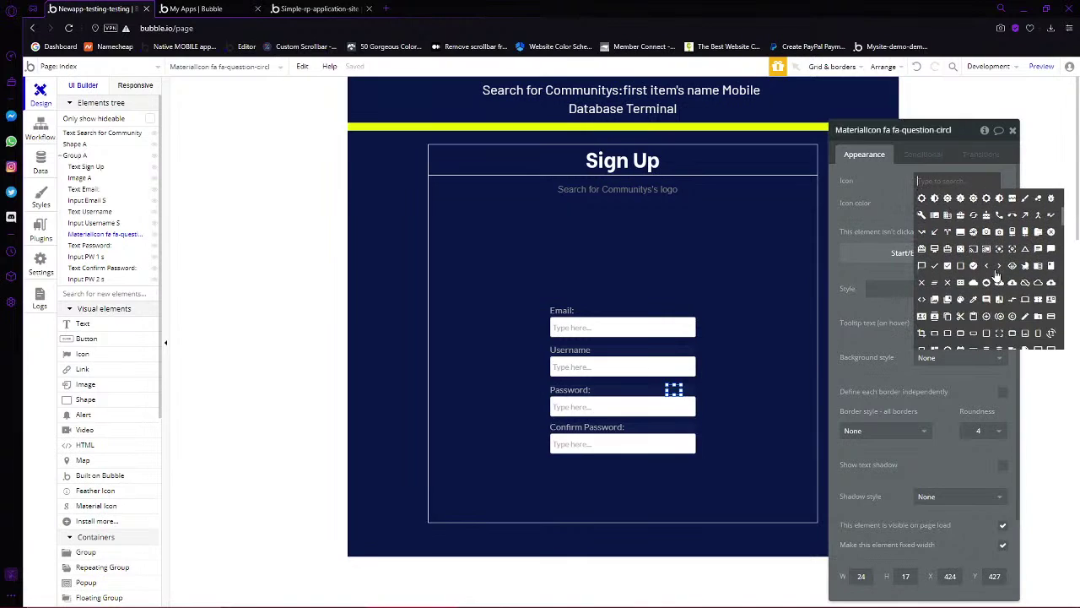
scroll(988, 282, down, 2)
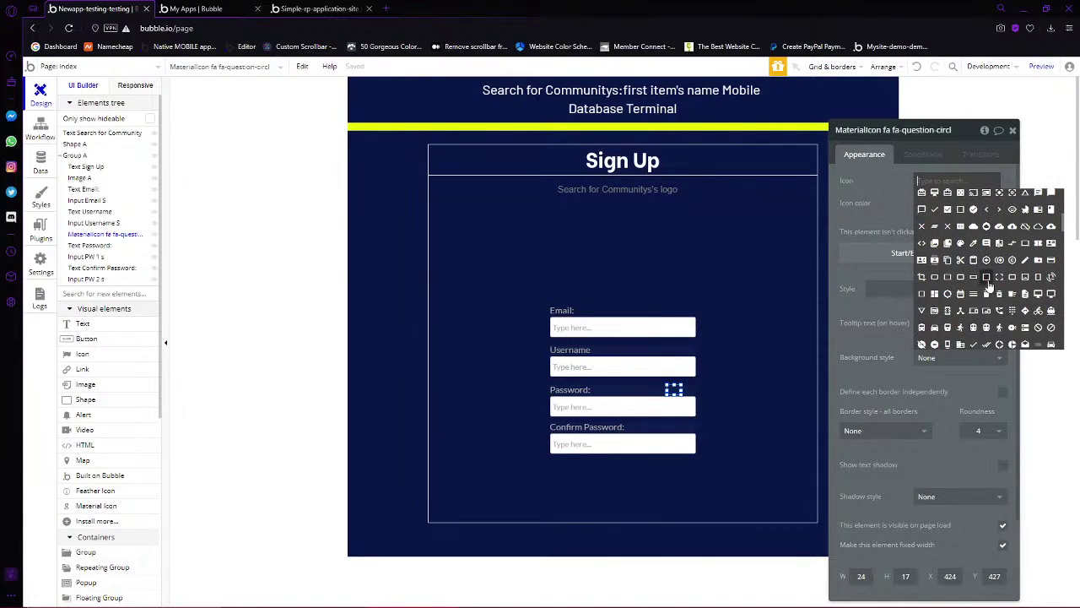
scroll(989, 288, down, 5)
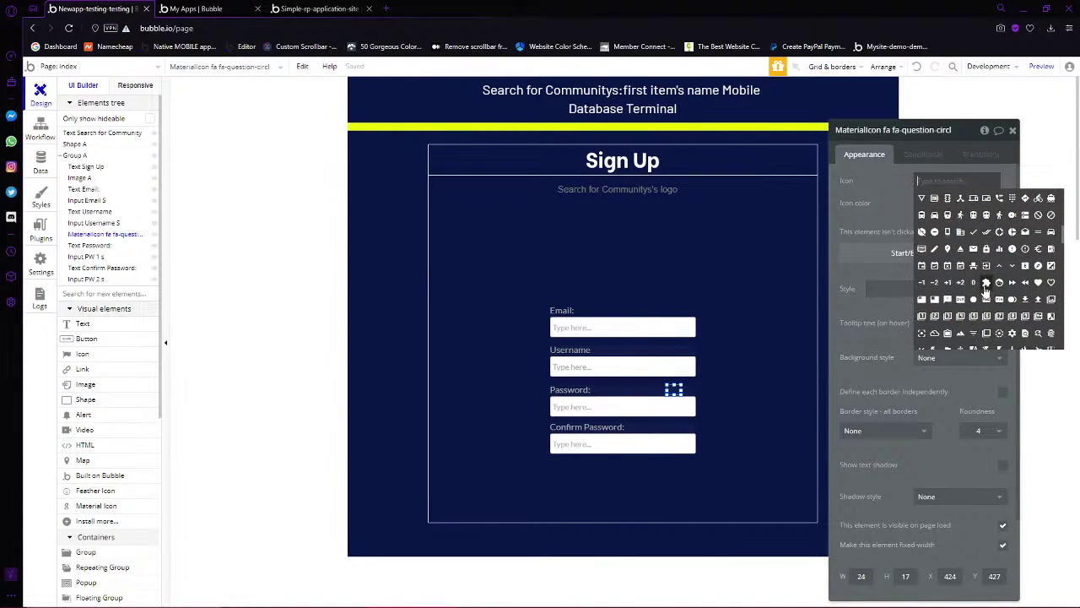
scroll(994, 293, down, 2)
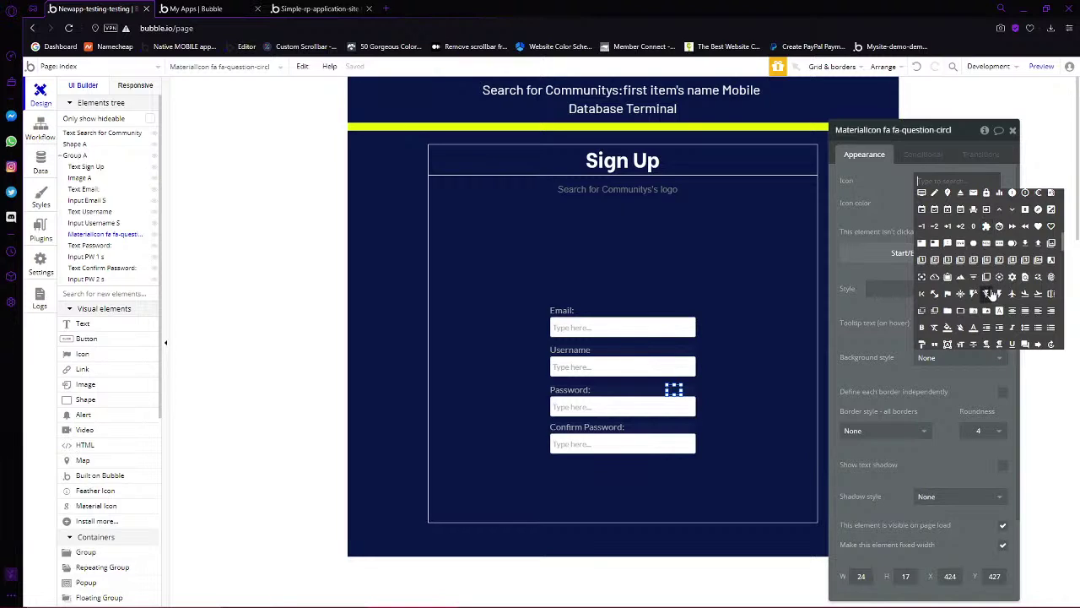
scroll(993, 293, down, 4)
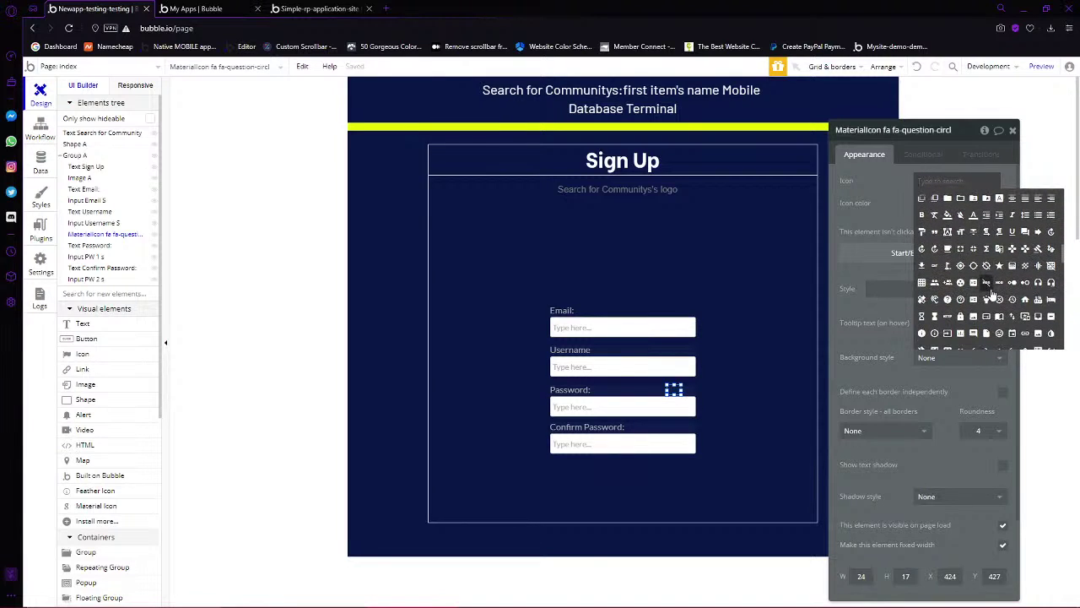
scroll(992, 291, down, 3)
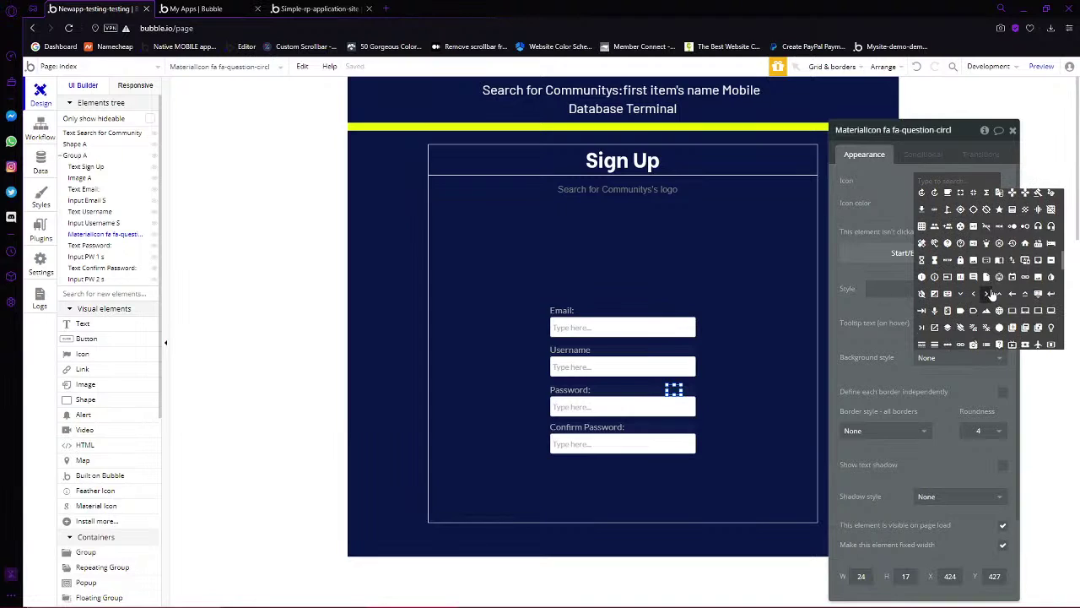
scroll(993, 293, down, 3)
scroll(993, 293, down, 6)
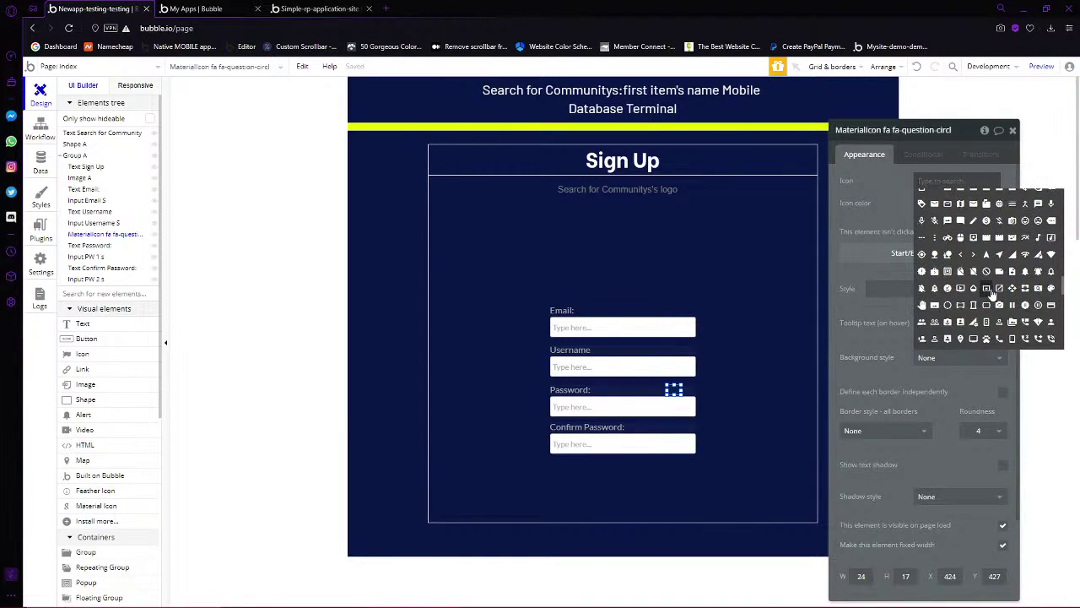
text(he)
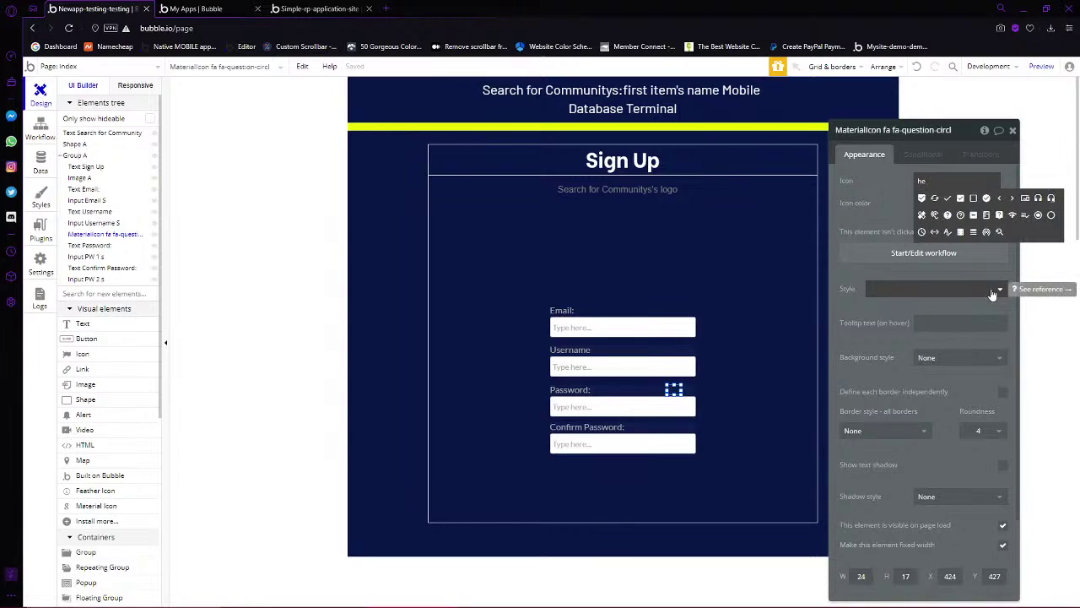
text(lp)
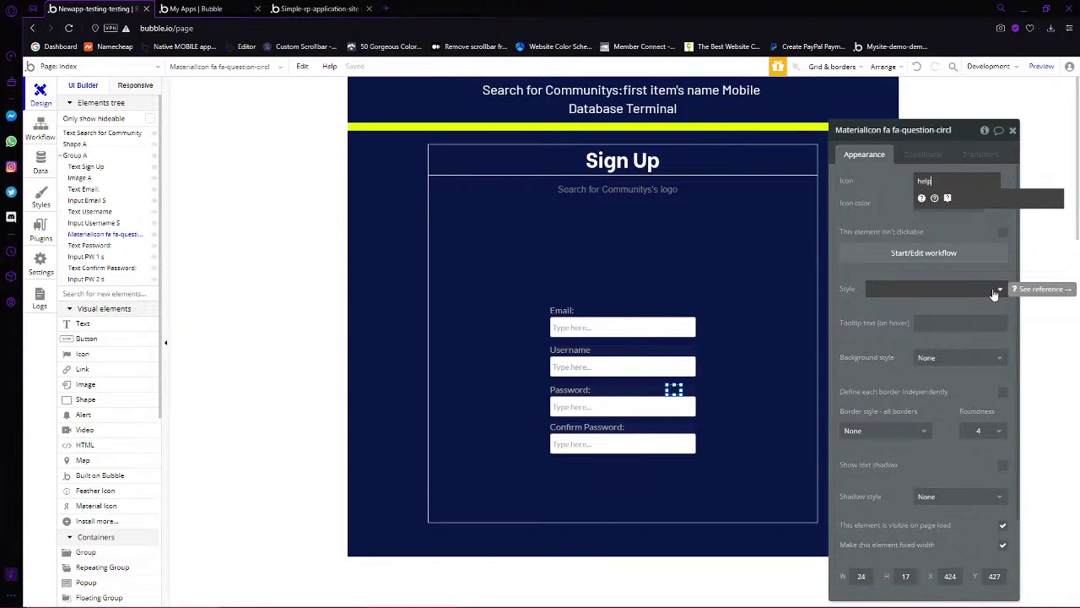
click(934, 198)
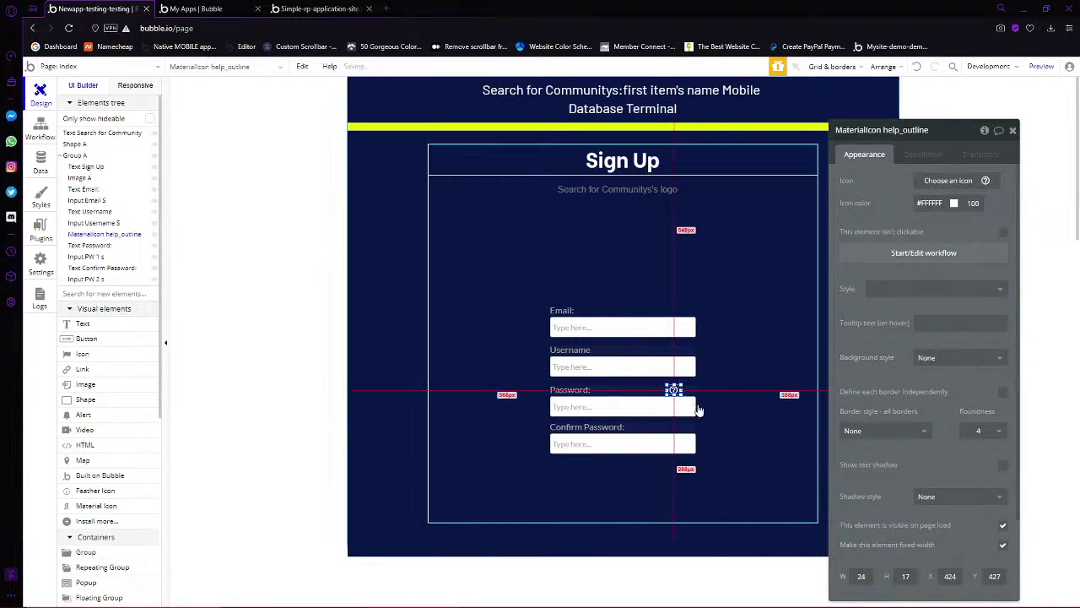
Enlarge the help icon to about 30 by 32 and place it beside the Password label
drag(683, 383, 675, 384)
click(703, 380)
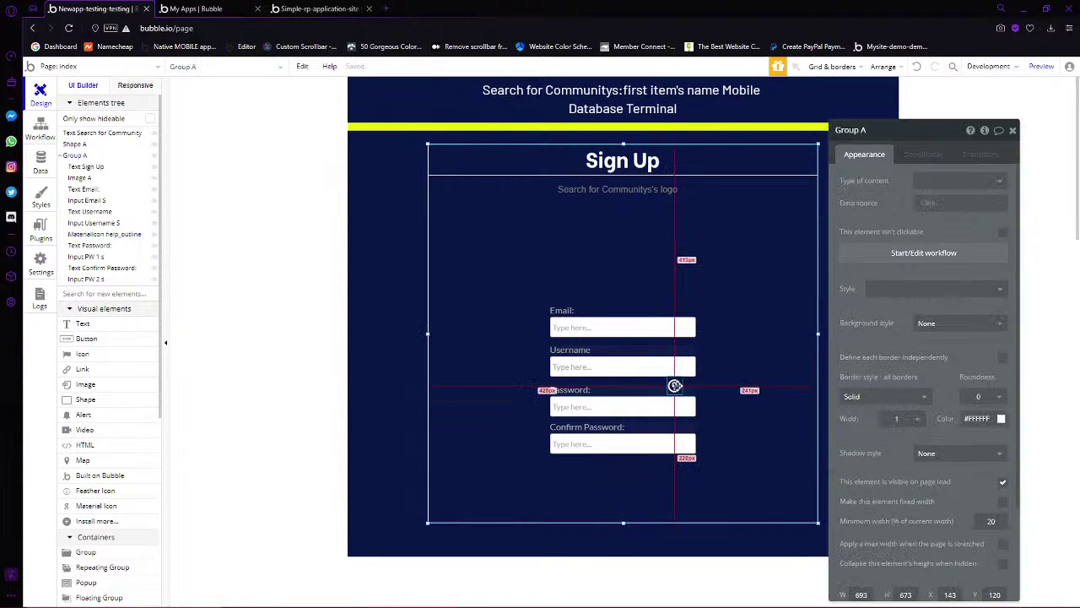
click(675, 387)
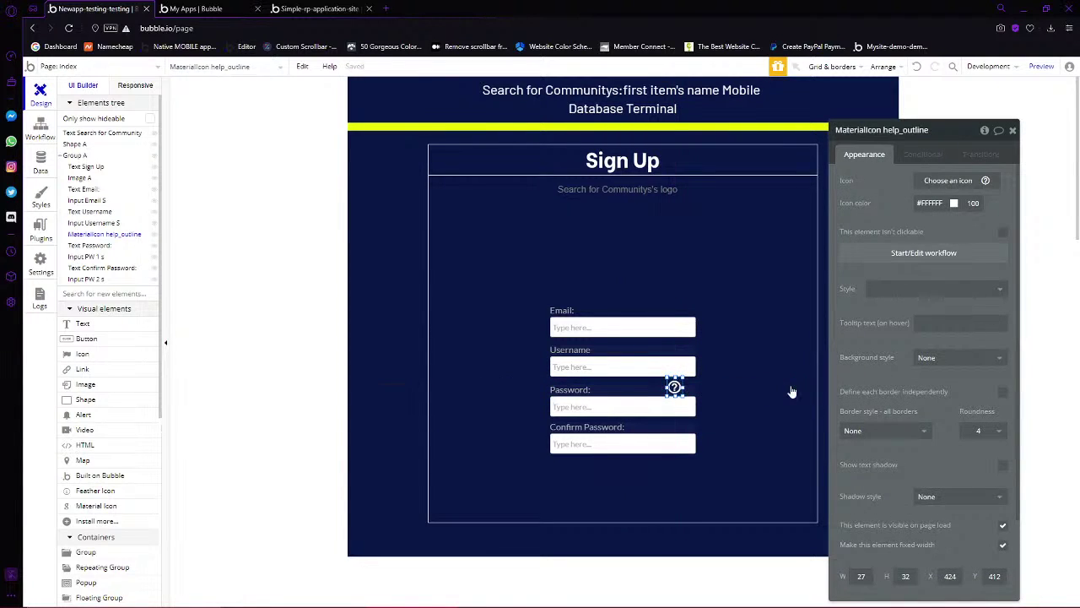
click(719, 389)
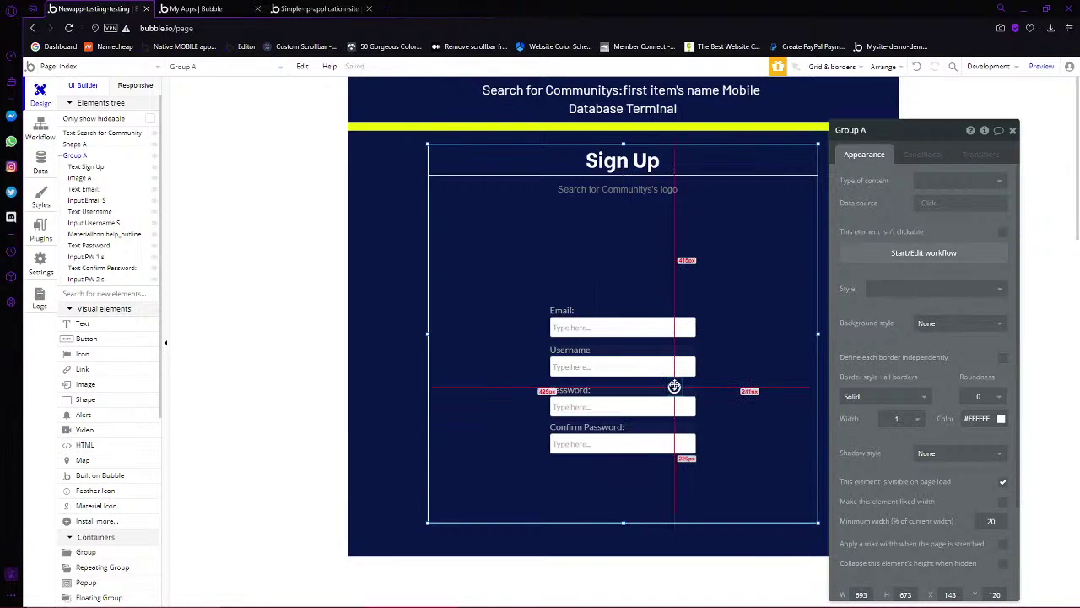
click(675, 386)
click(734, 403)
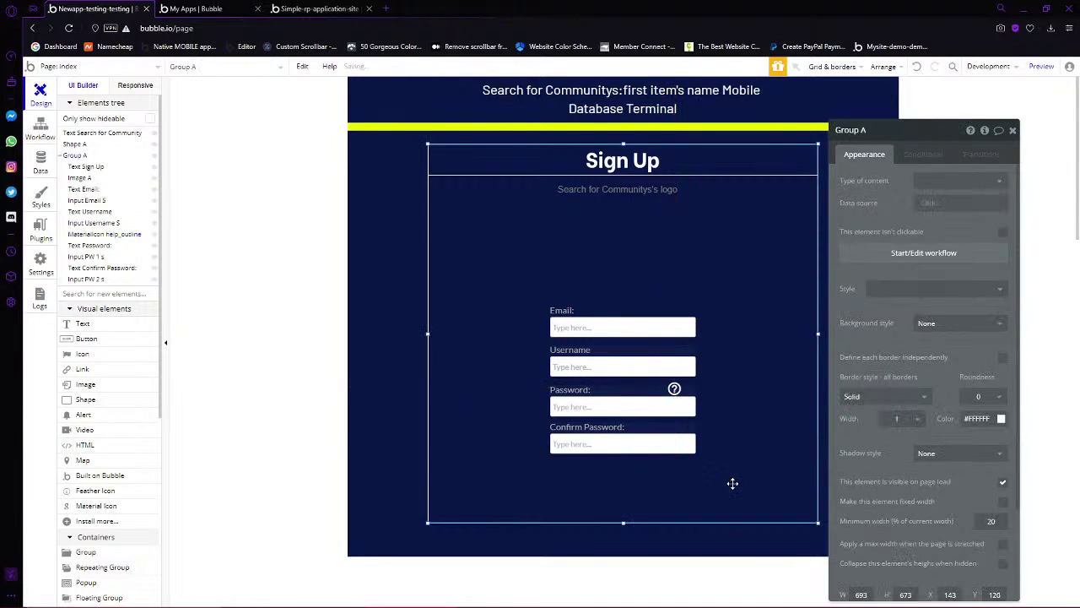
drag(674, 388, 204, 453)
Draw a floating group right of the Password field with a flat grey background
scroll(121, 451, down, 5)
click(104, 374)
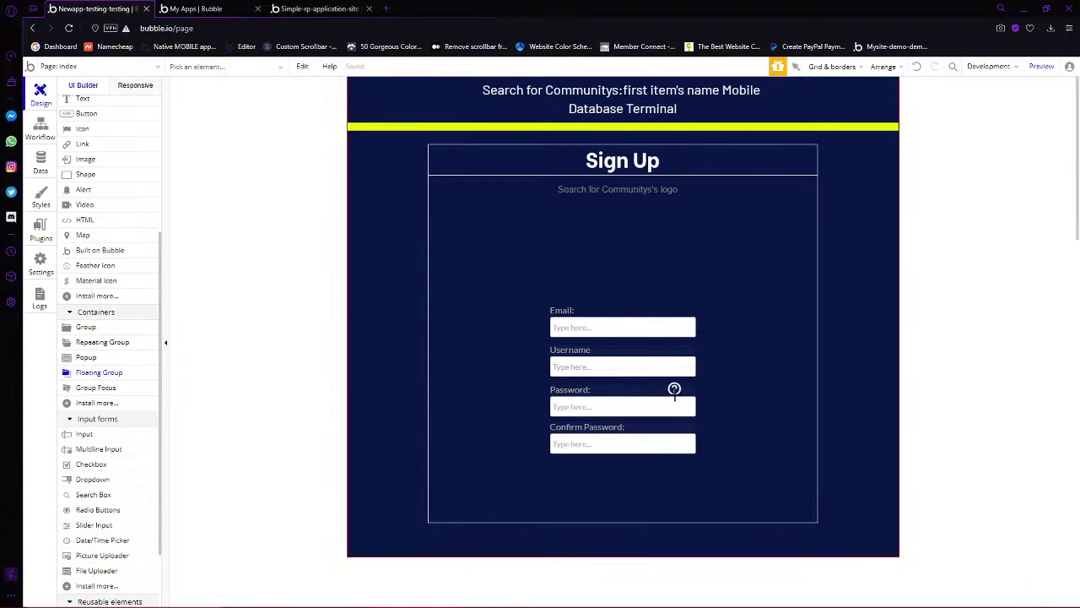
drag(716, 375, 797, 391)
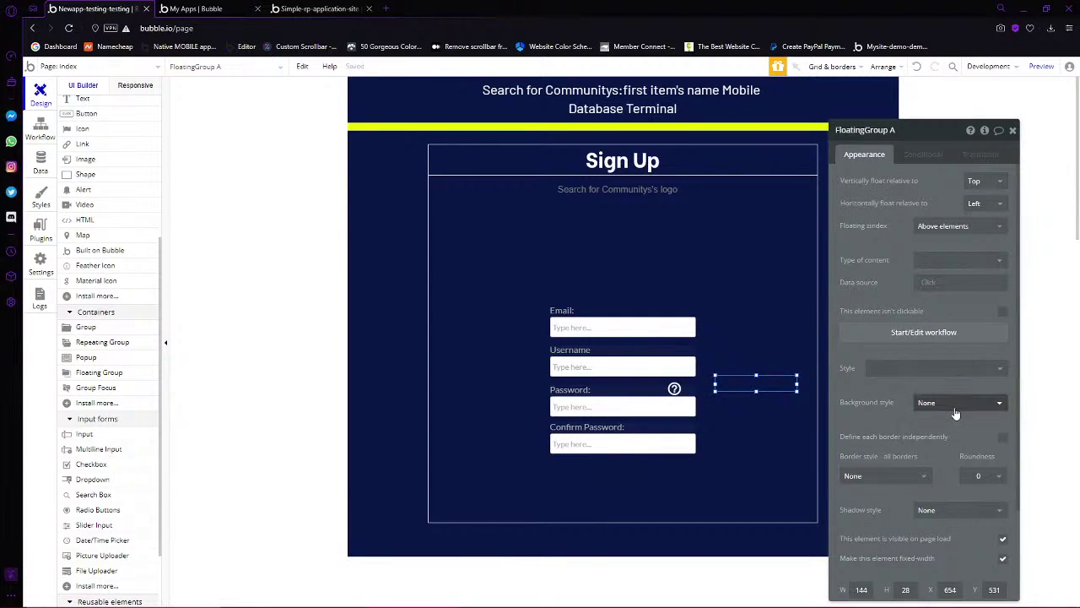
click(954, 406)
click(945, 437)
click(932, 425)
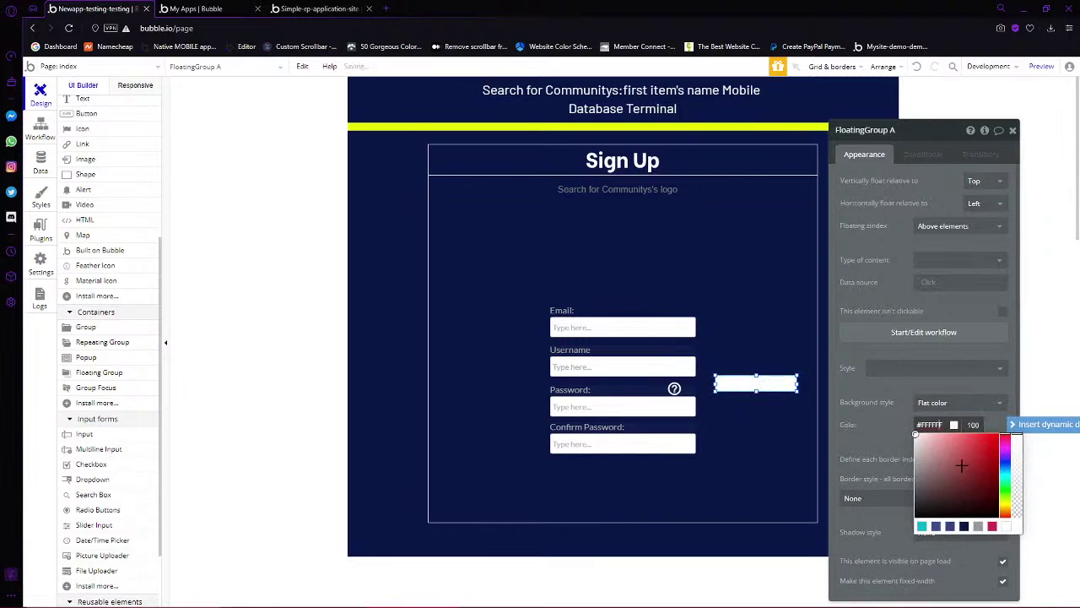
drag(962, 466, 877, 487)
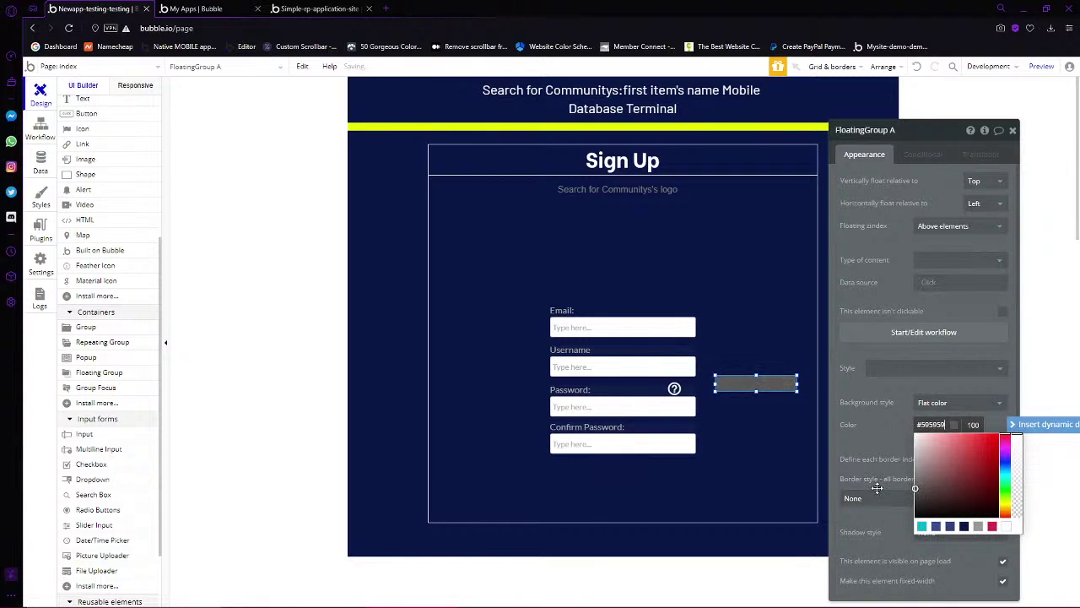
Move the grey floating box beside the Password field and narrow it to about 50px
drag(751, 384, 728, 384)
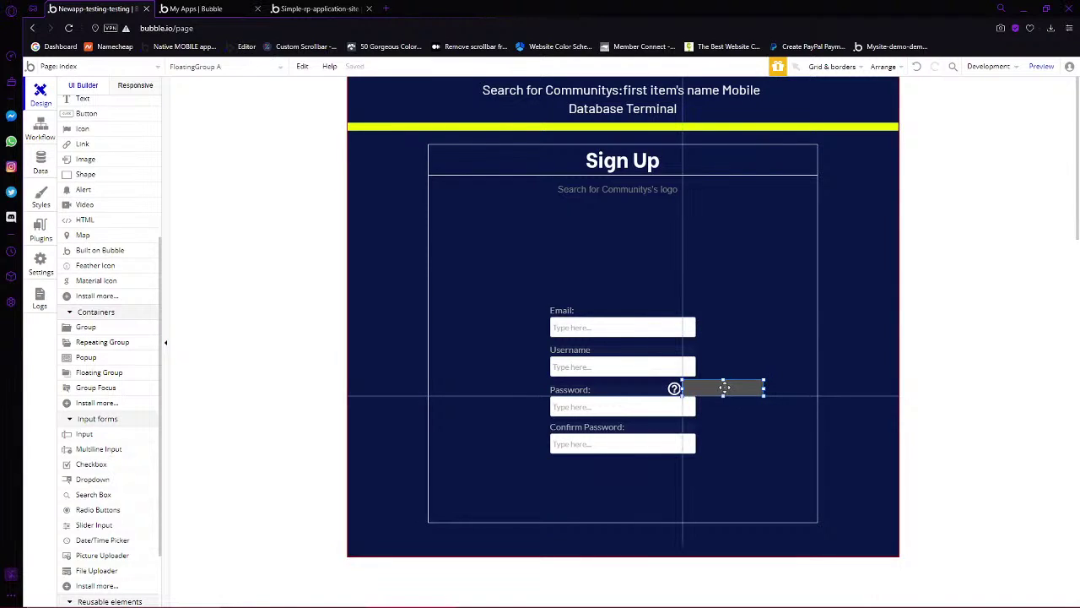
double_click(762, 391)
click(760, 392)
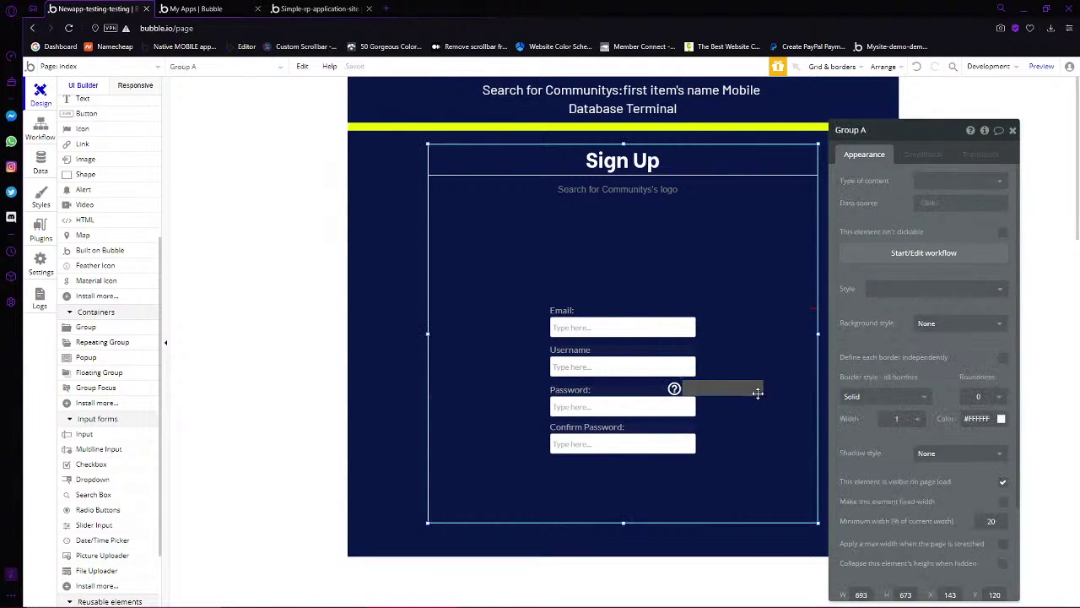
scroll(68, 190, up, 6)
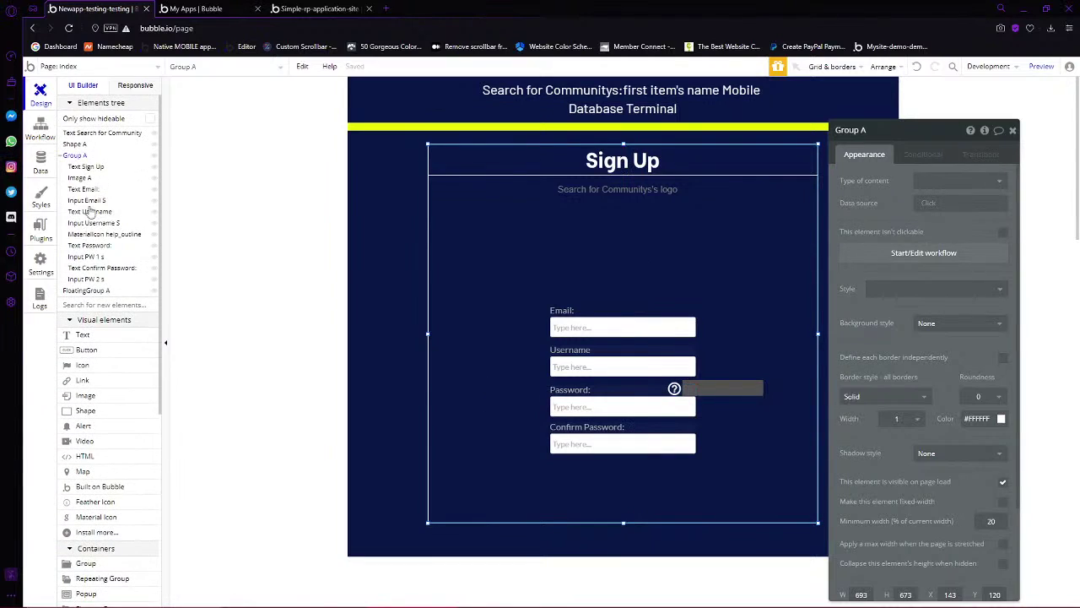
click(84, 289)
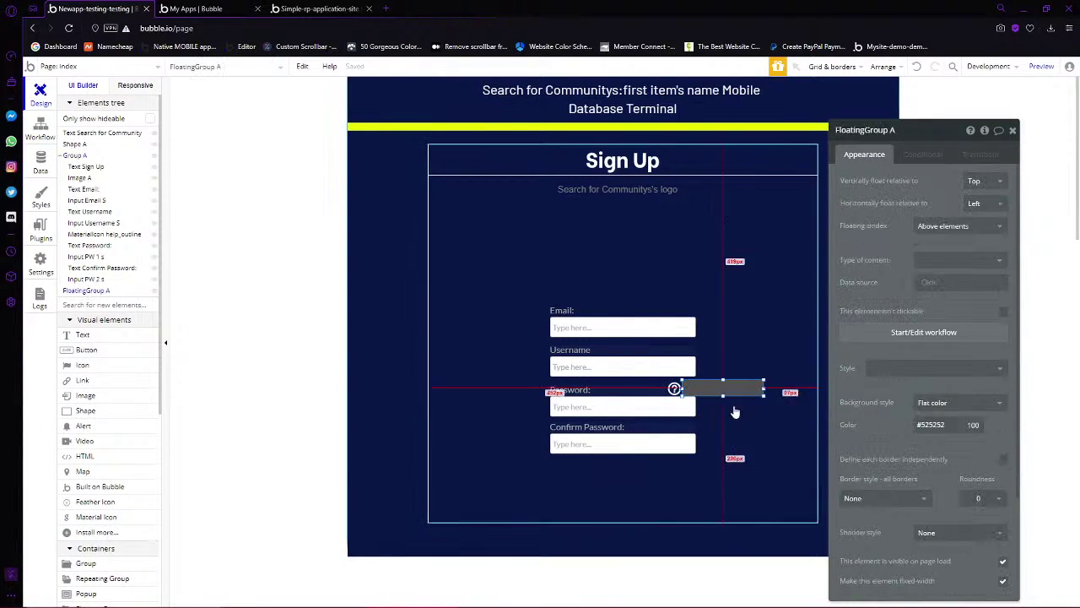
drag(753, 383, 703, 400)
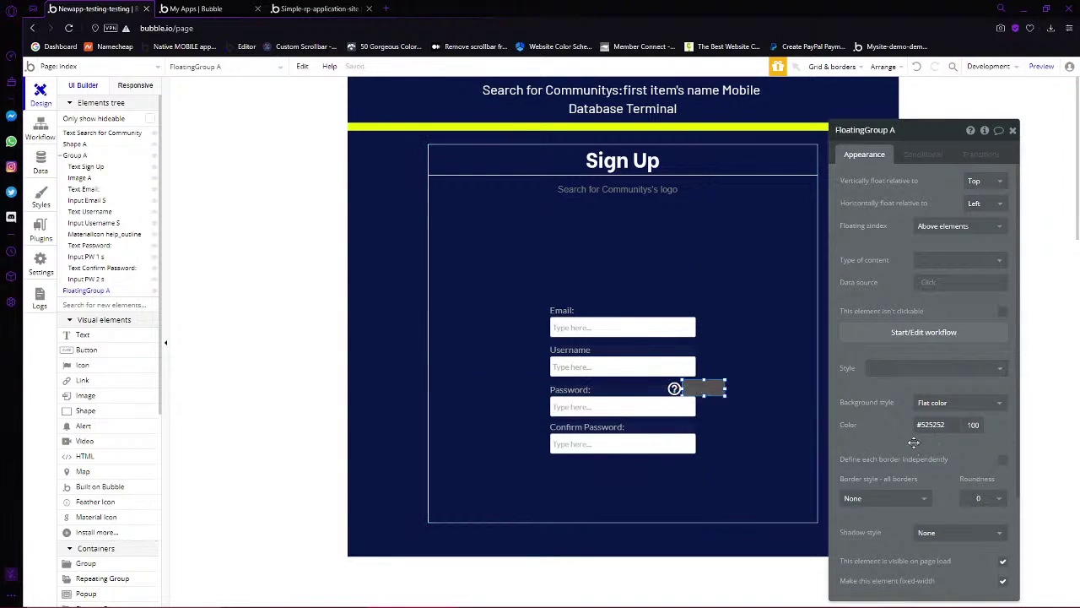
click(722, 380)
mouse_move(723, 380)
mouse_down()
mouse_move(757, 391)
mouse_move(740, 386)
mouse_up()
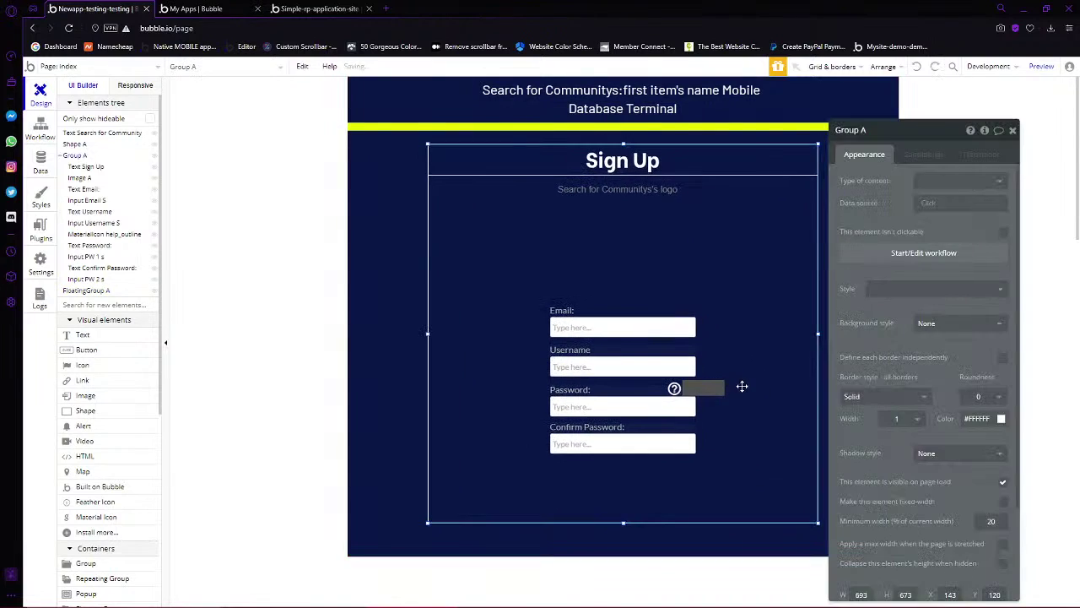
Bring the grey box to the front and move it right of the form
click(81, 279)
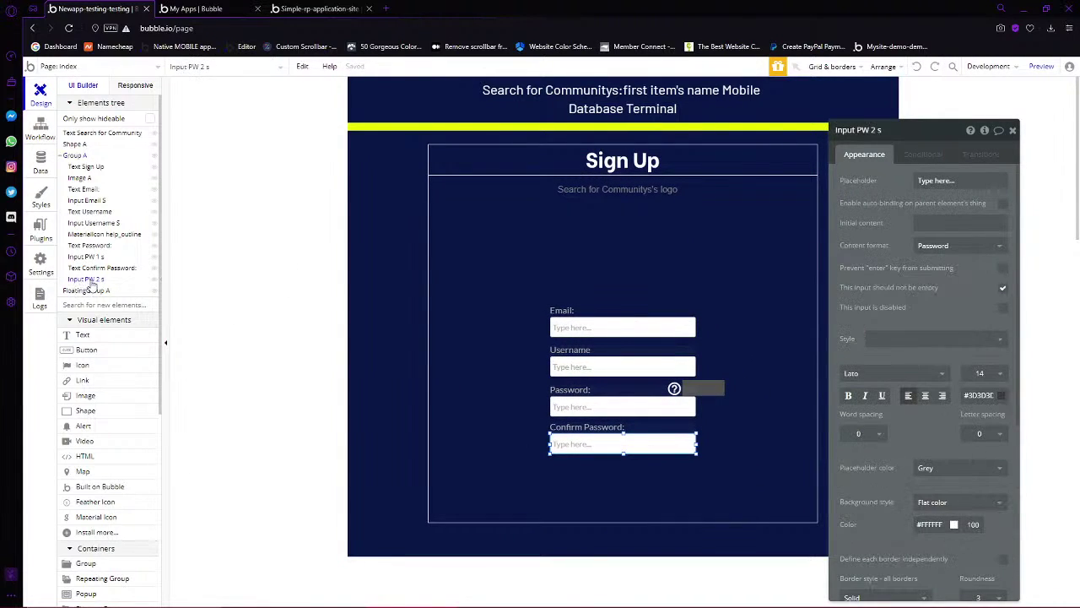
click(84, 291)
right_click(84, 290)
click(144, 340)
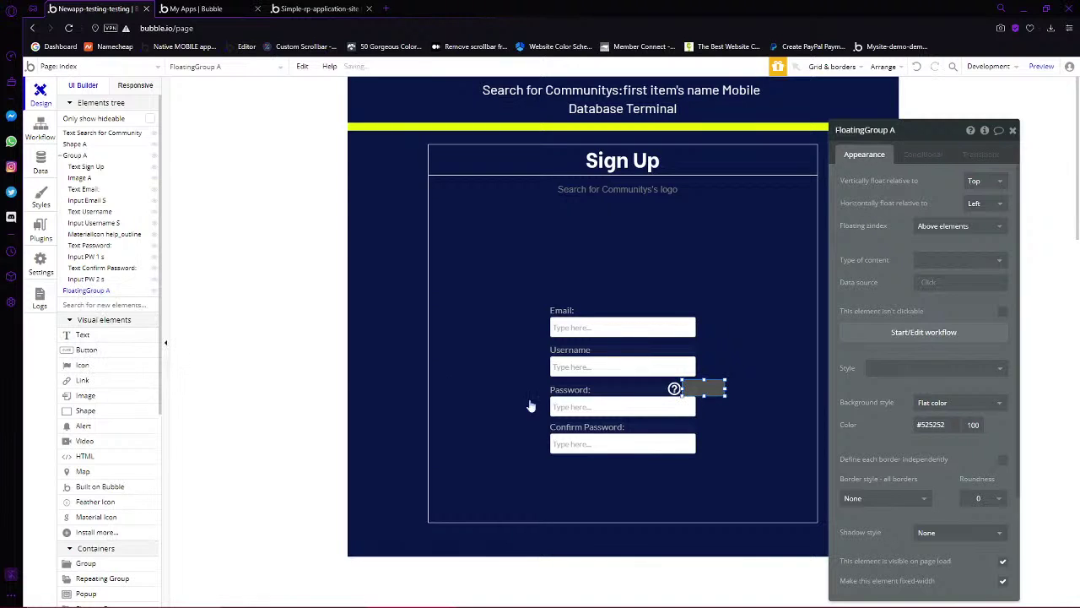
mouse_move(683, 388)
mouse_down()
mouse_move(869, 381)
mouse_move(708, 386)
mouse_move(717, 403)
mouse_move(714, 393)
mouse_move(786, 395)
mouse_move(869, 361)
mouse_move(852, 417)
mouse_up()
Add a text element reading 'We require your password to contain at least:' and widen the box to about 215px
click(102, 335)
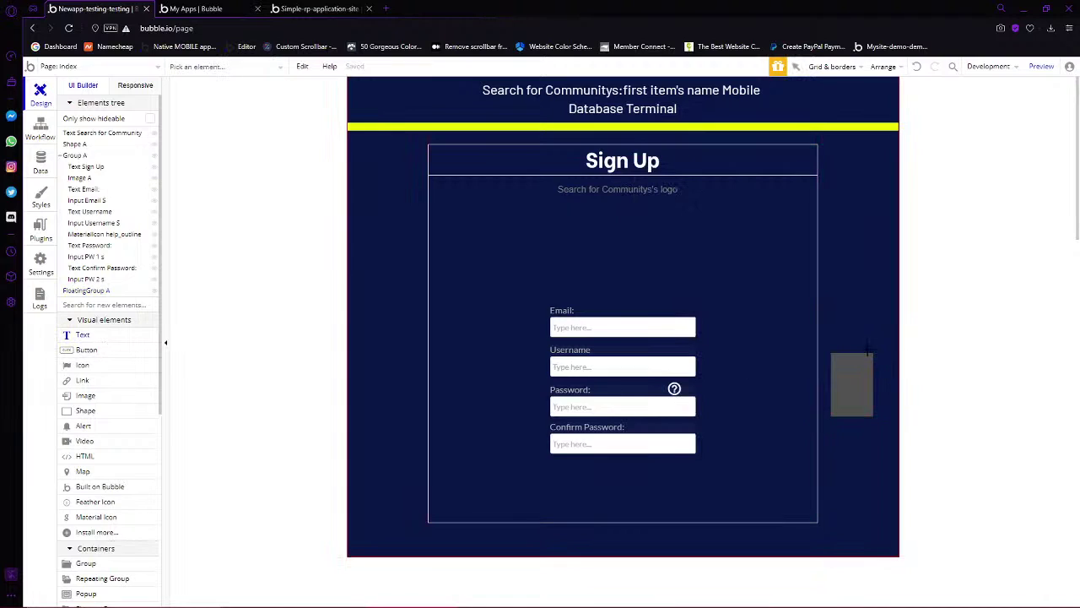
drag(834, 358, 872, 363)
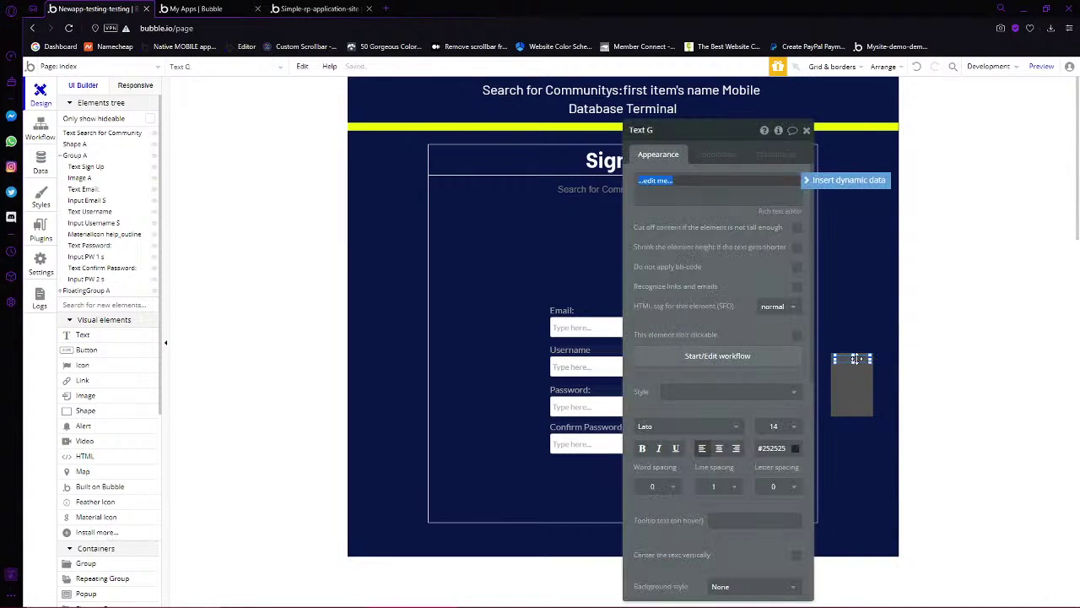
text(W)
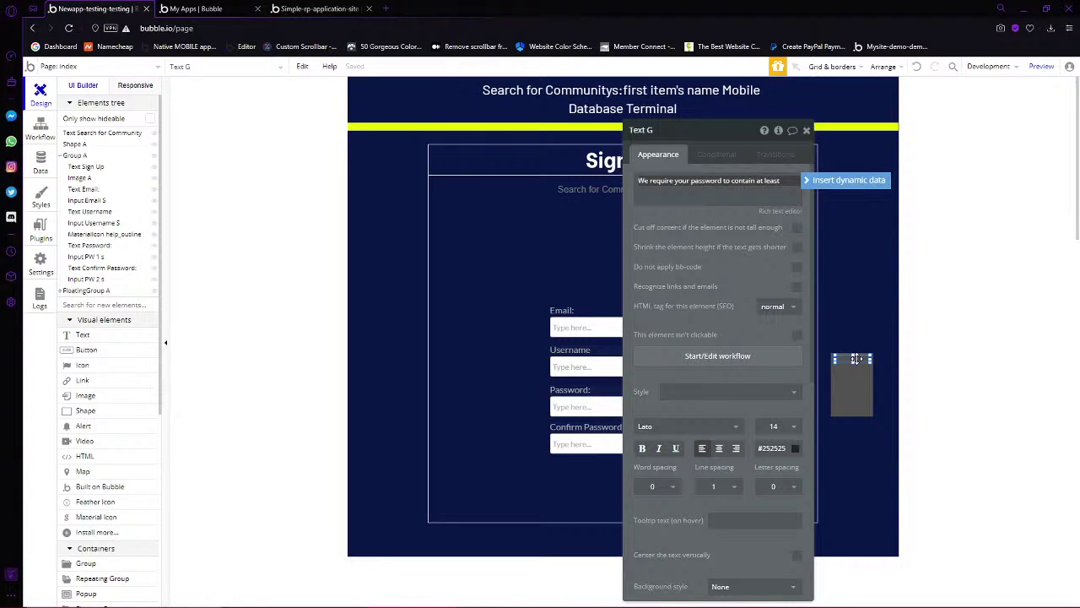
click(869, 400)
drag(832, 384, 742, 363)
Make the tooltip text white
click(850, 361)
click(772, 448)
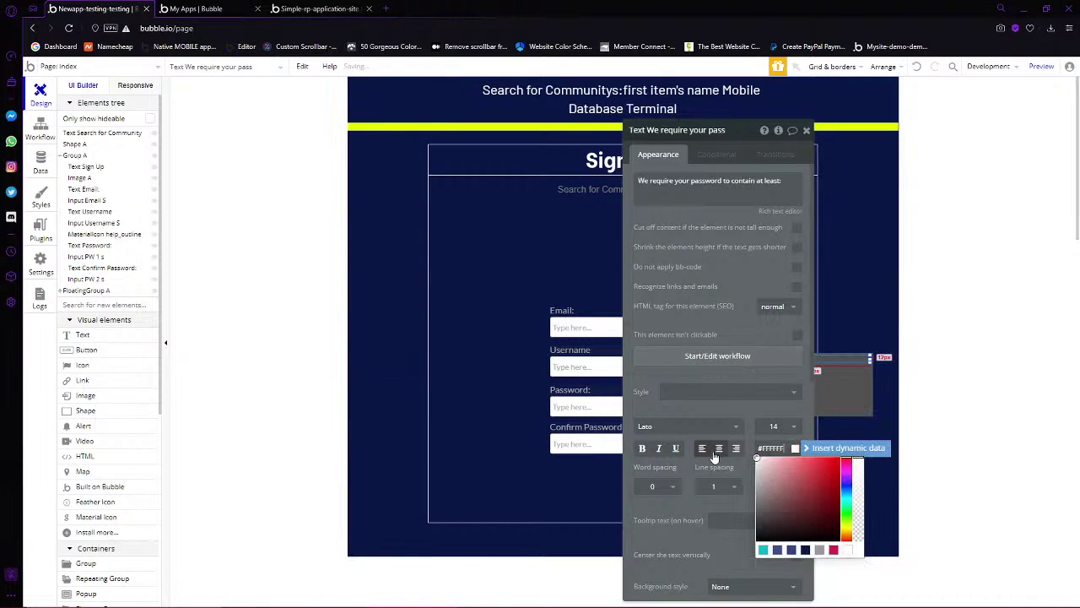
click(837, 357)
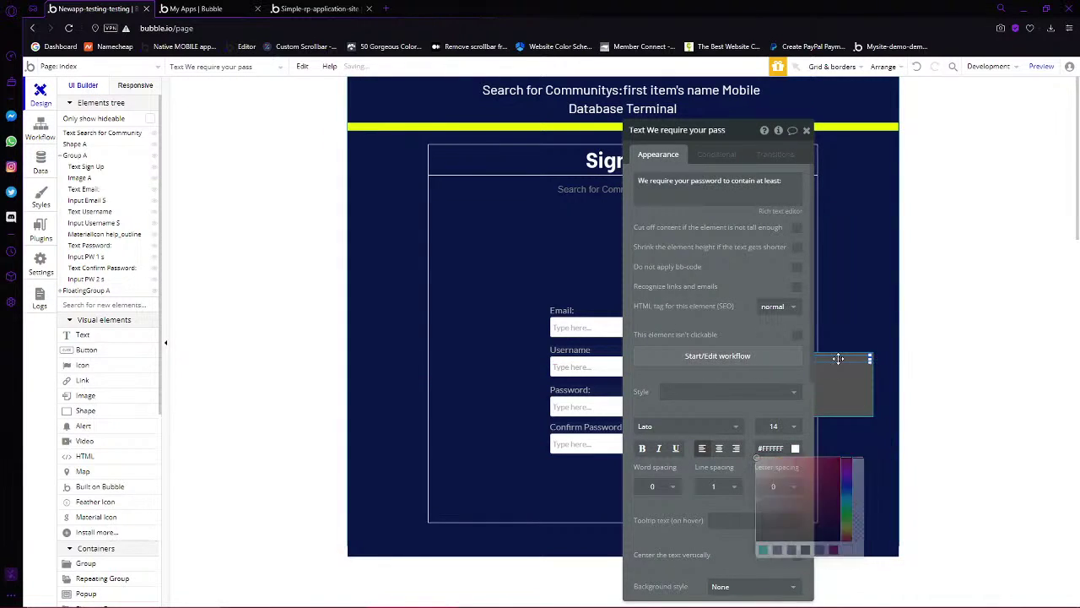
click(848, 409)
drag(715, 121, 386, 120)
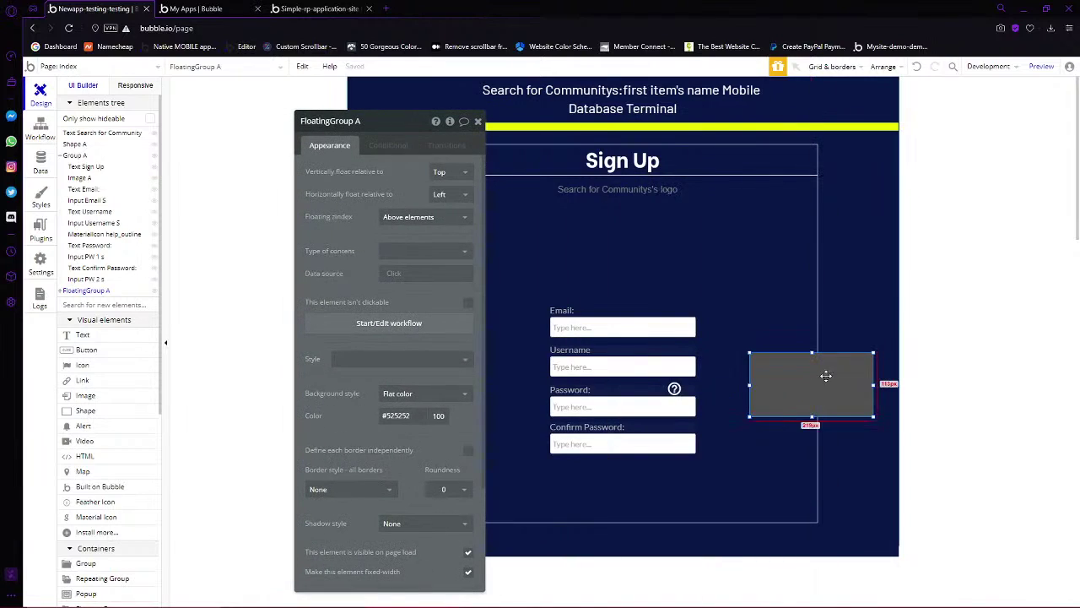
Position the tooltip text at the top of the grey box and centre-align it
click(60, 291)
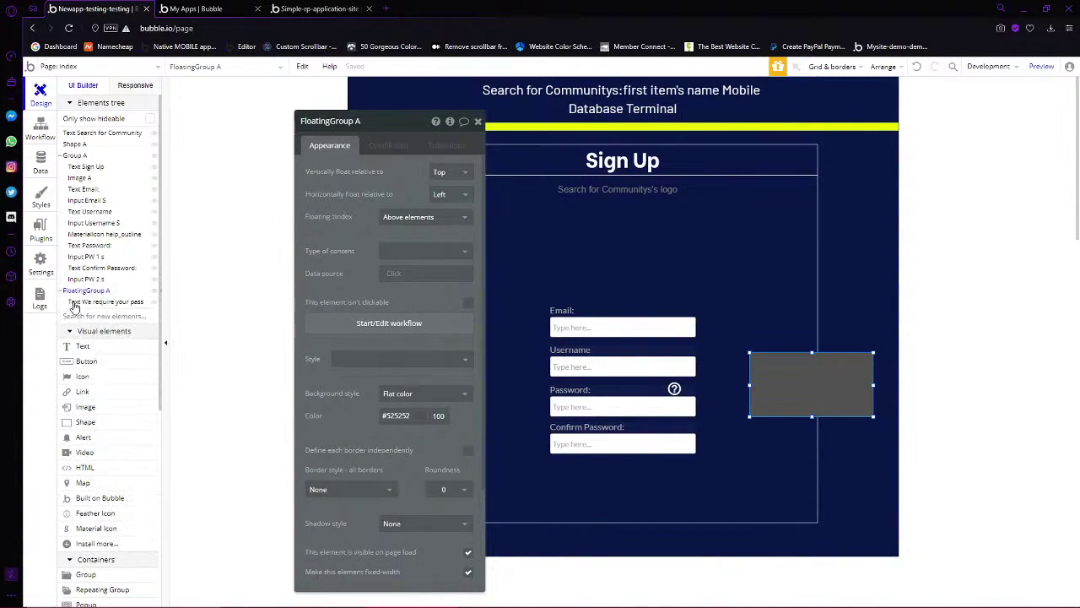
click(76, 302)
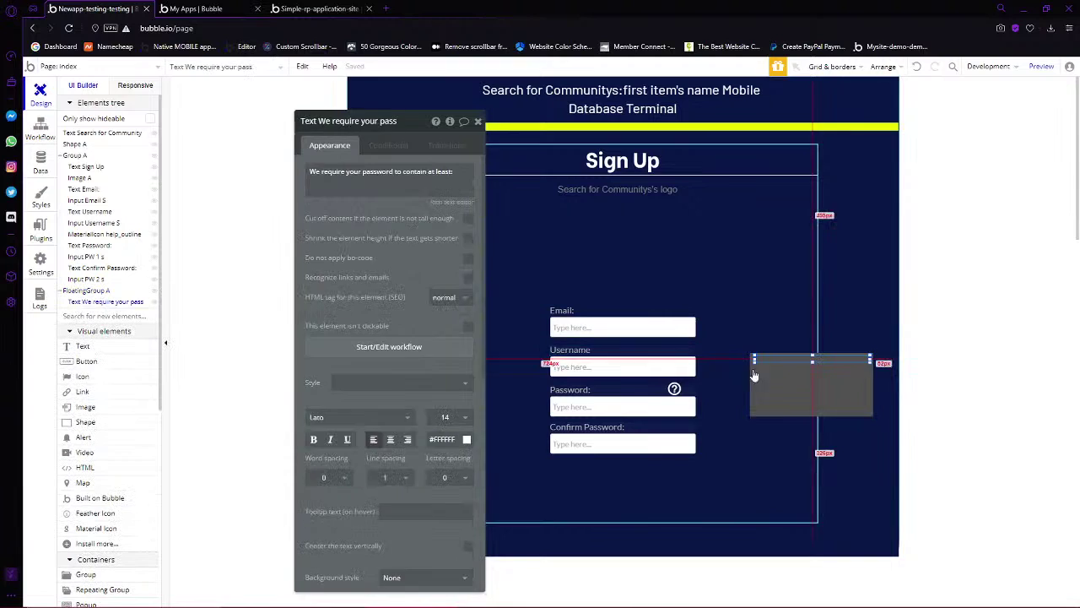
click(812, 363)
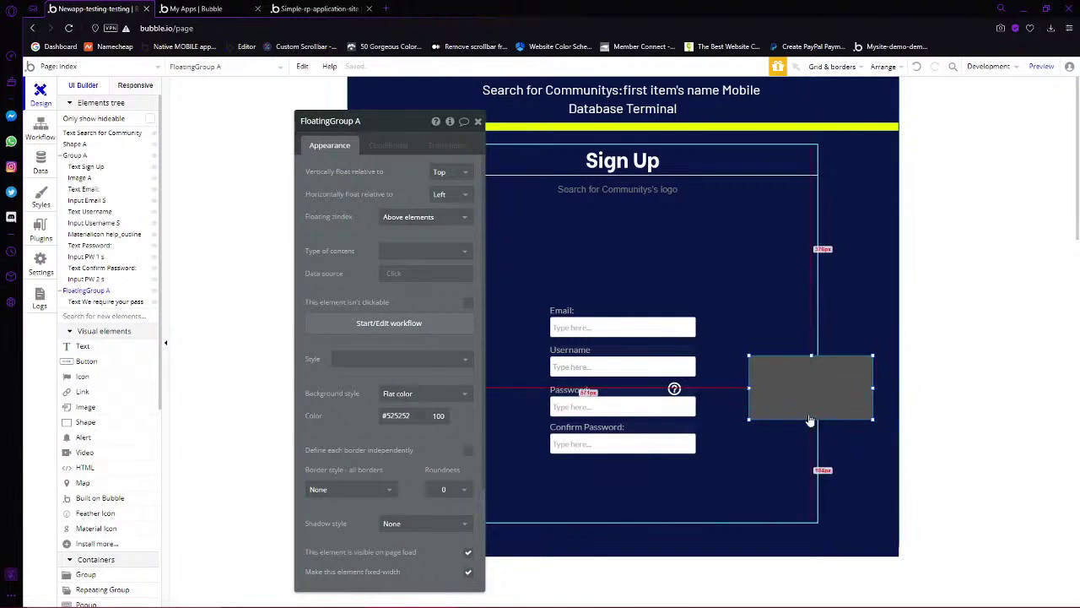
click(811, 368)
drag(812, 368, 811, 374)
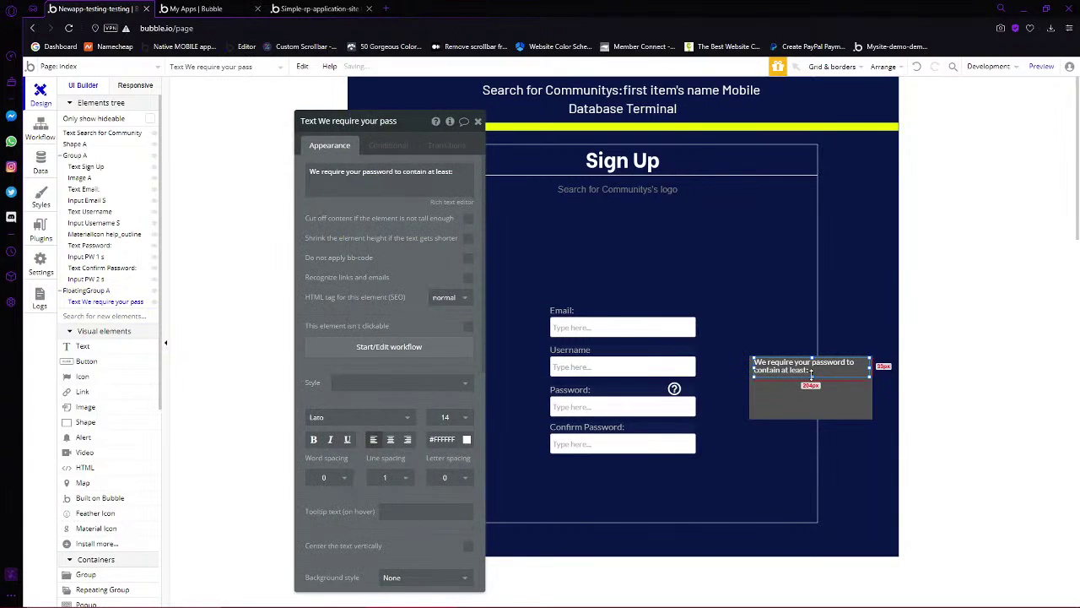
click(390, 439)
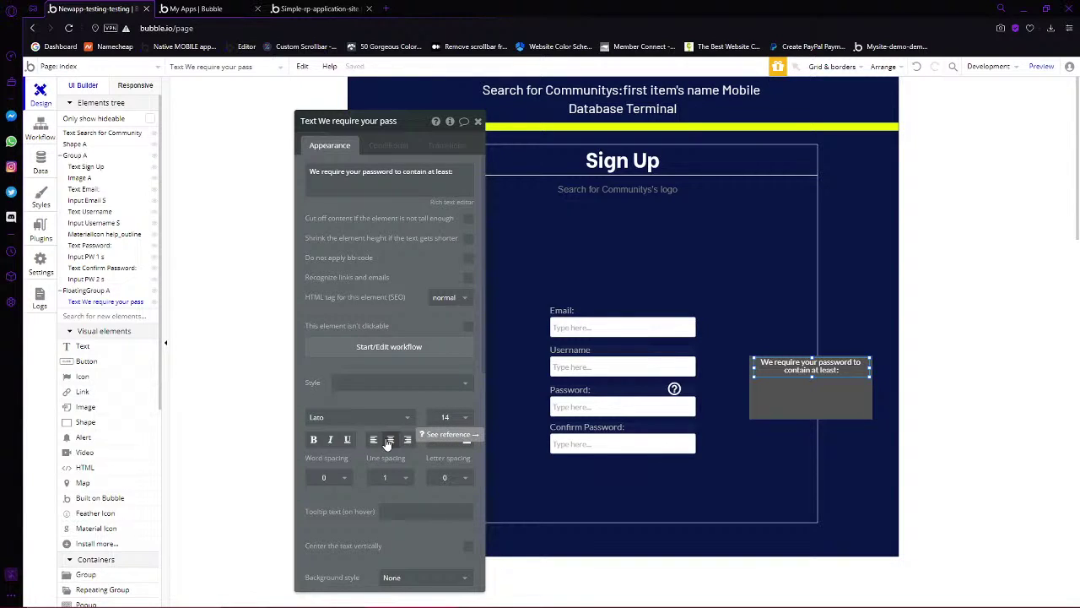
Narrow the text so it wraps onto two lines, and narrow the grey box to match
click(812, 405)
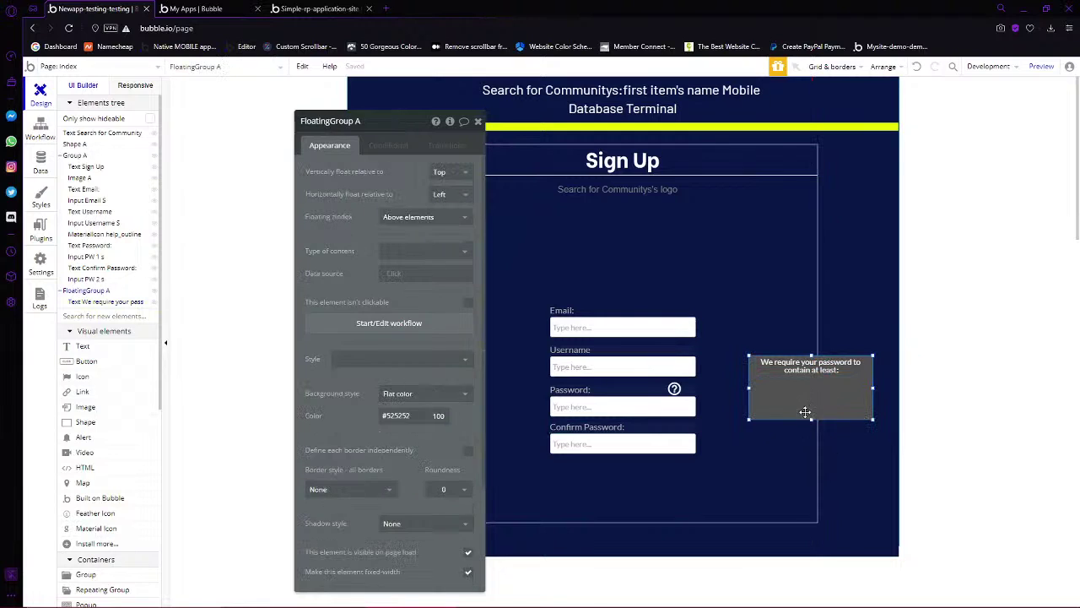
click(764, 369)
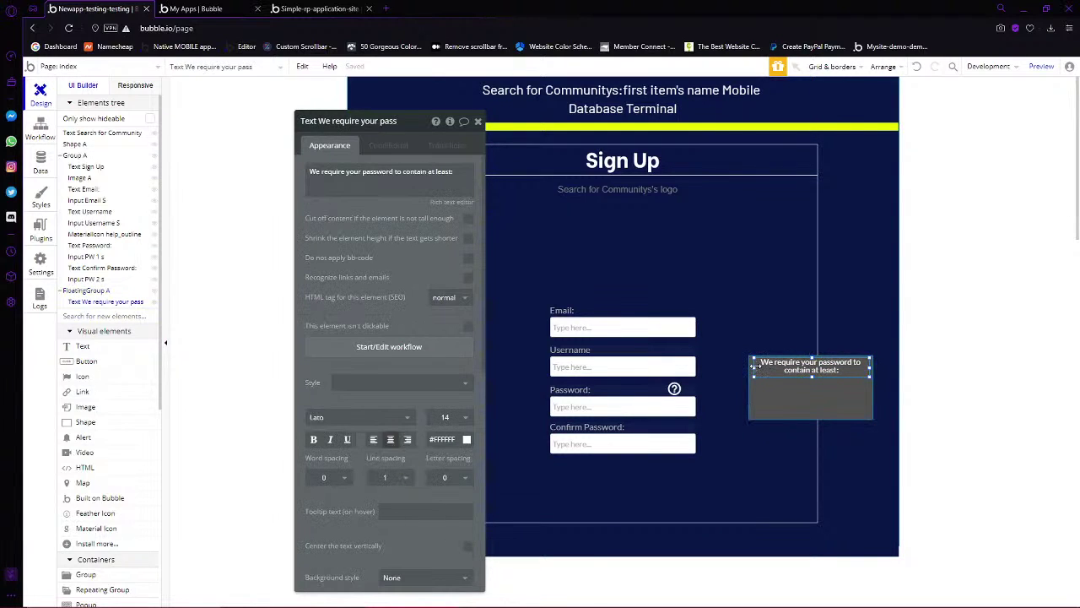
drag(755, 365, 774, 368)
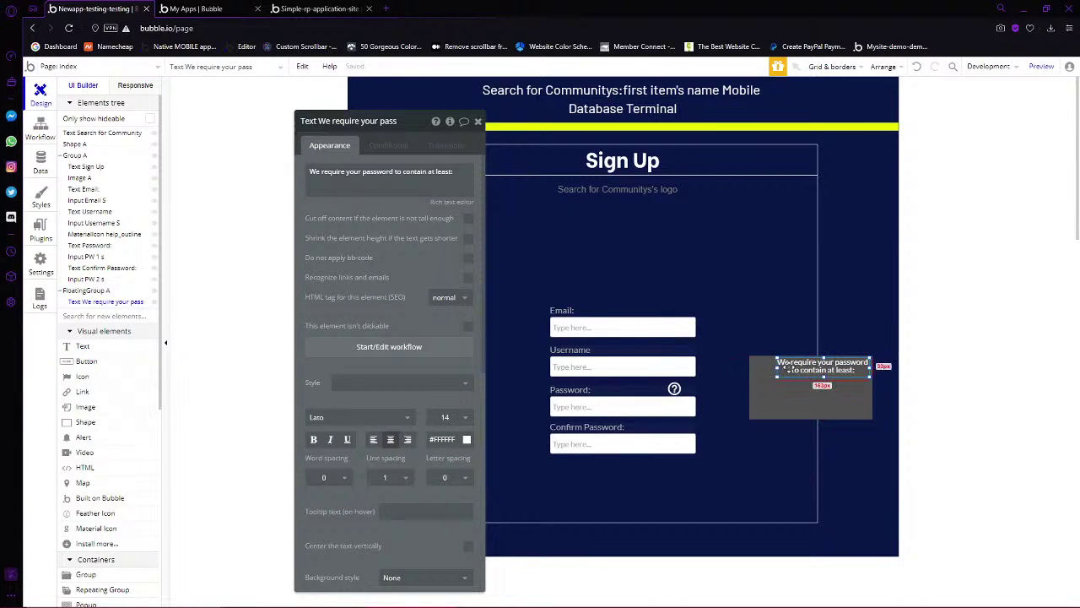
click(770, 386)
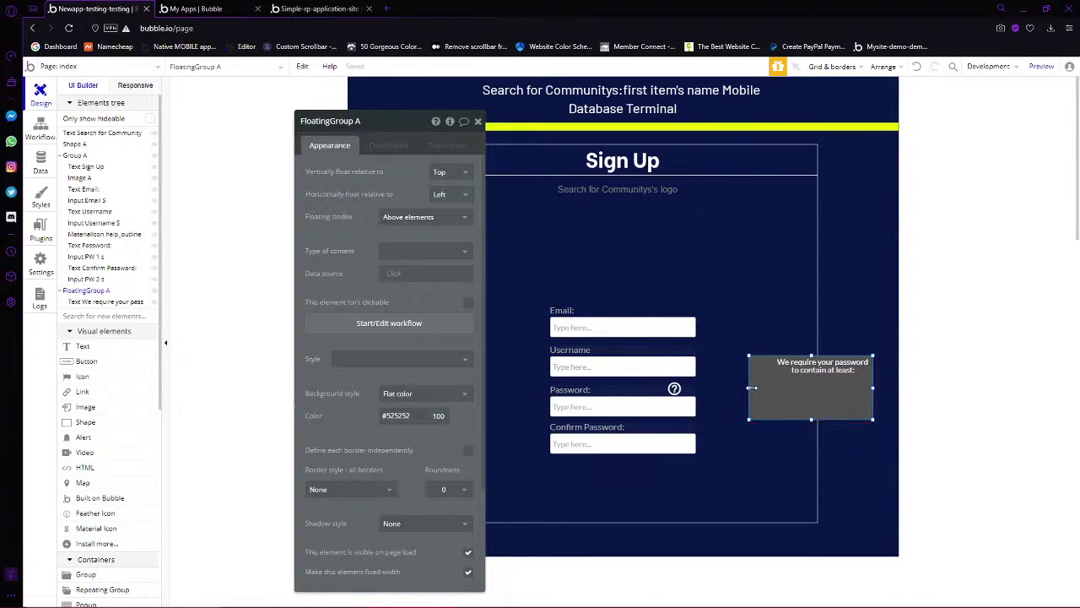
drag(751, 387, 776, 387)
right_click(806, 370)
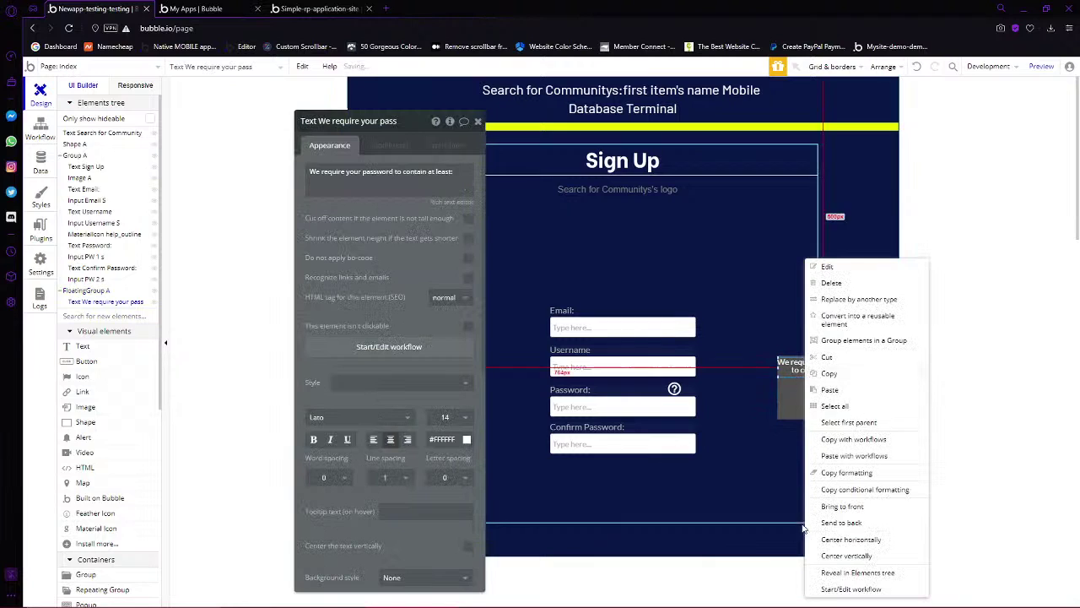
click(827, 390)
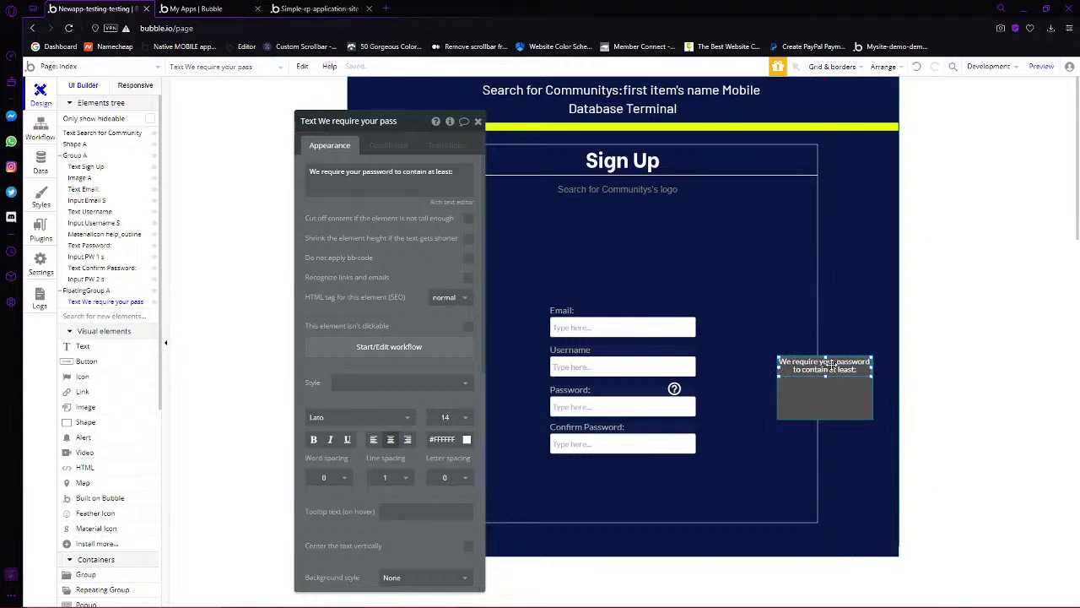
drag(407, 126, 297, 102)
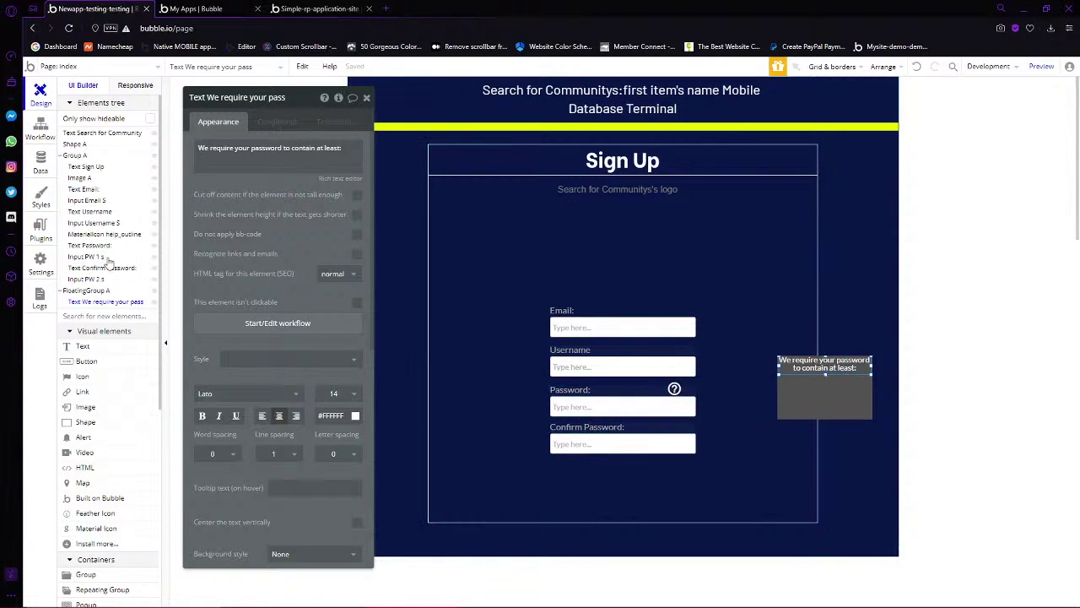
click(76, 362)
Draw Button A below Confirm Password and centre it horizontally in the form
mouse_move(555, 464)
mouse_down()
mouse_move(722, 488)
mouse_move(701, 483)
mouse_up()
right_click(659, 474)
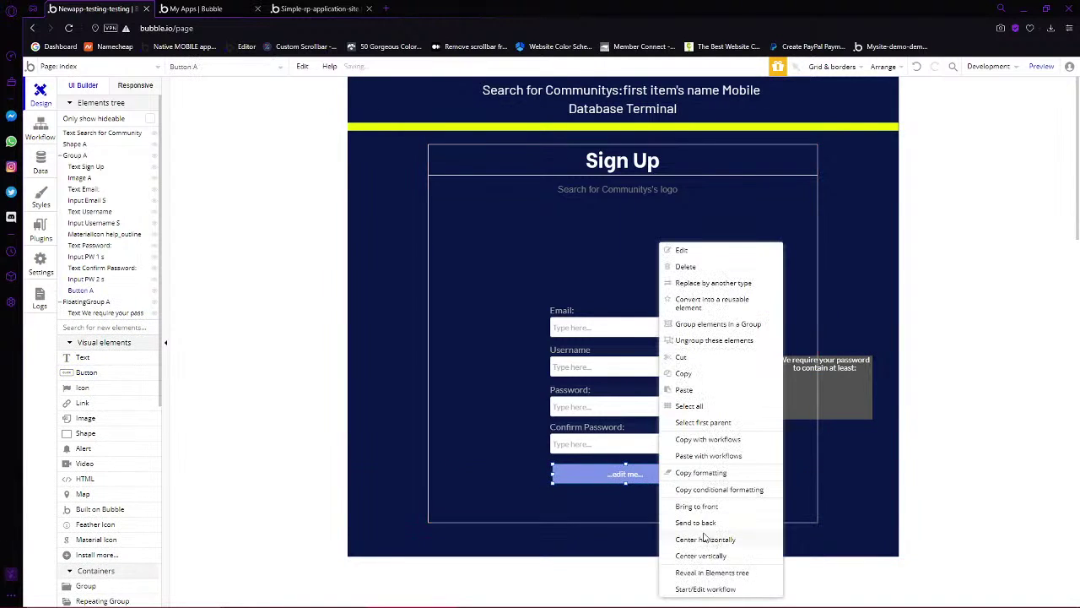
click(705, 538)
double_click(614, 477)
Give the button a Sign the user up workflow using Input Email S's value as Email
click(262, 198)
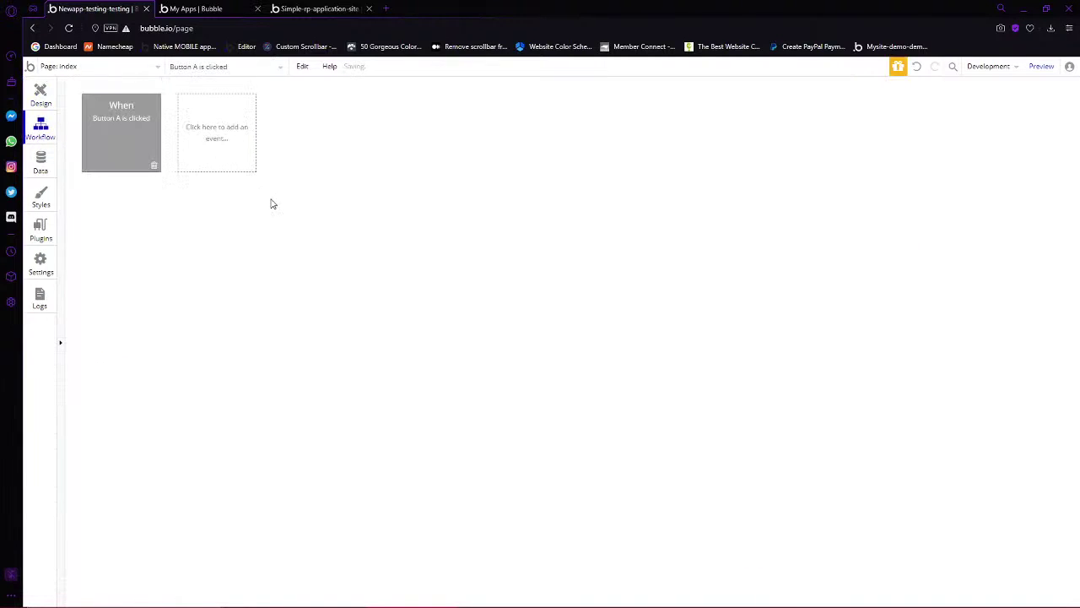
click(135, 209)
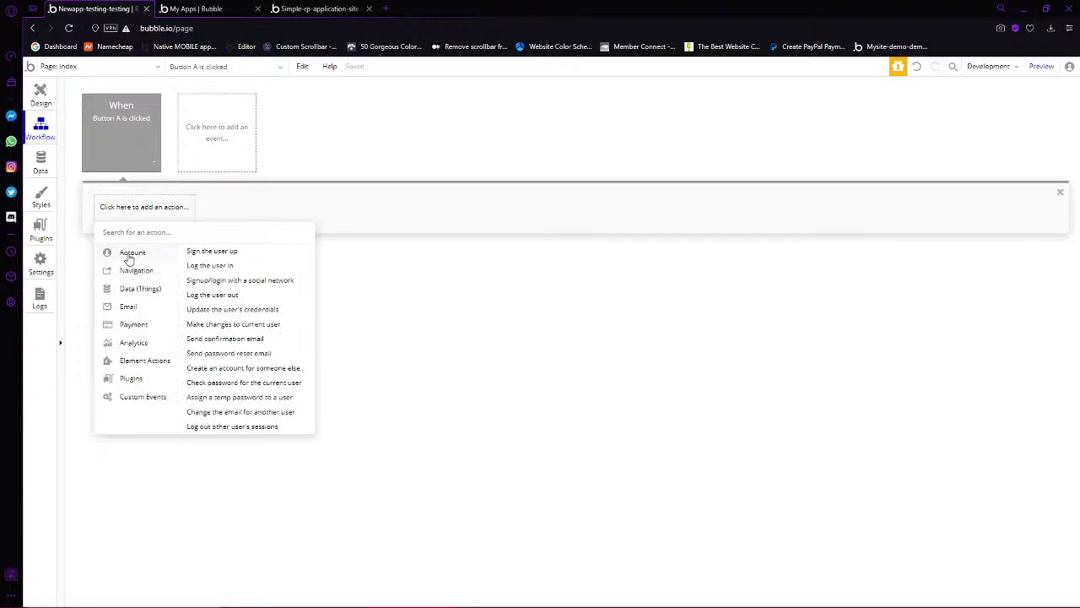
click(201, 252)
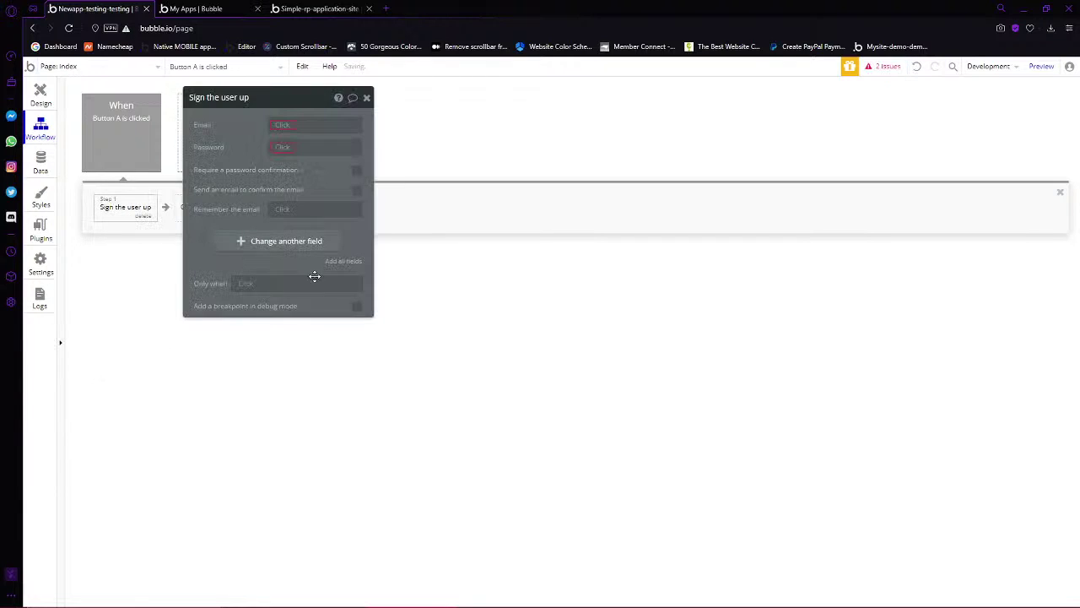
click(282, 125)
text(input)
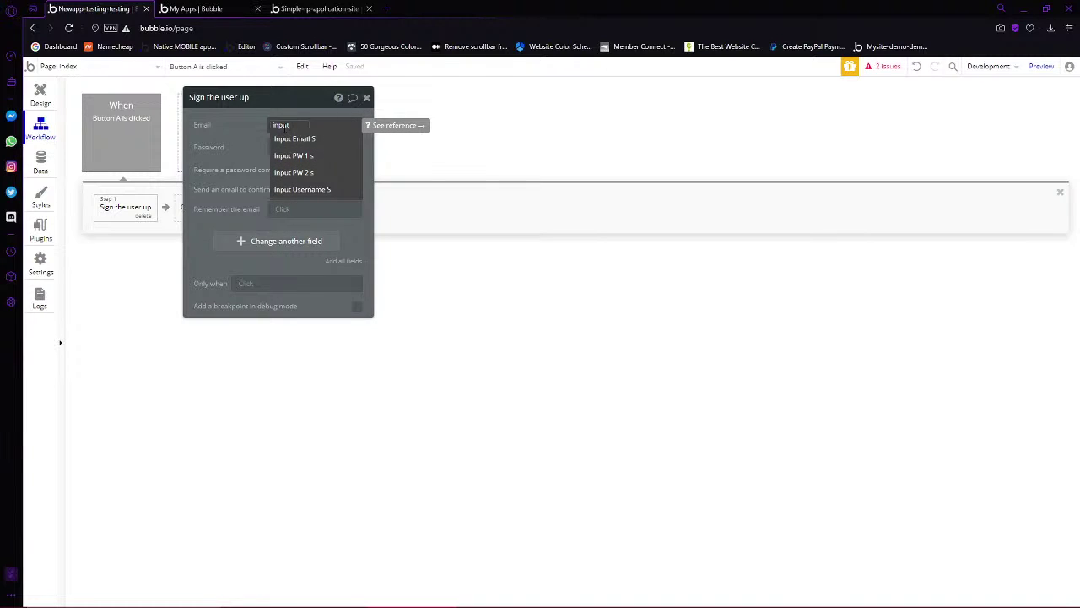
click(338, 139)
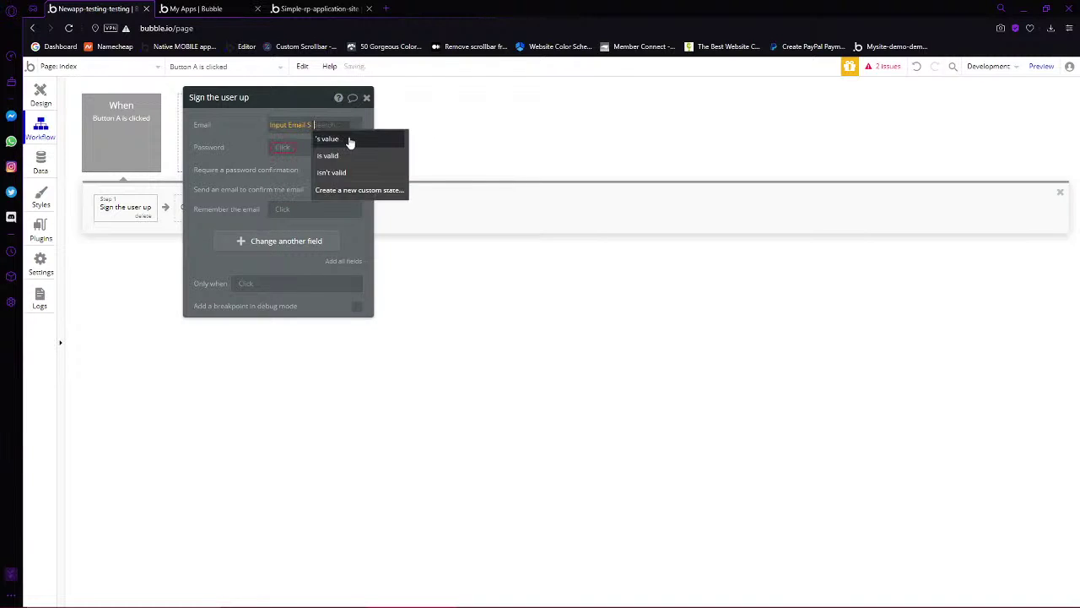
click(342, 142)
Use the first password input for Password and the second (Input PW 2) for Confirmation
click(279, 155)
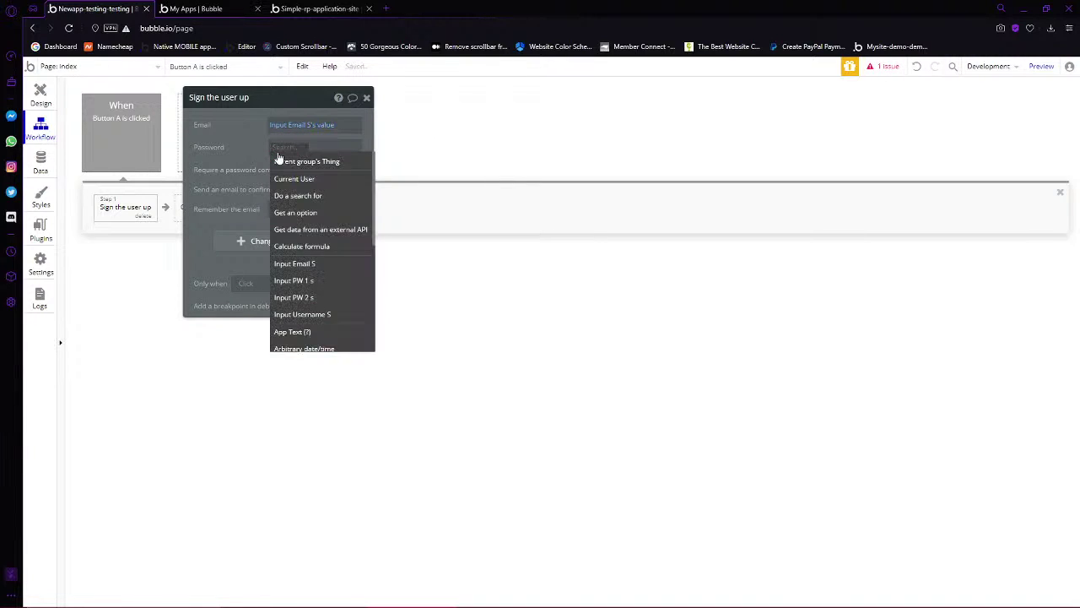
text(Input)
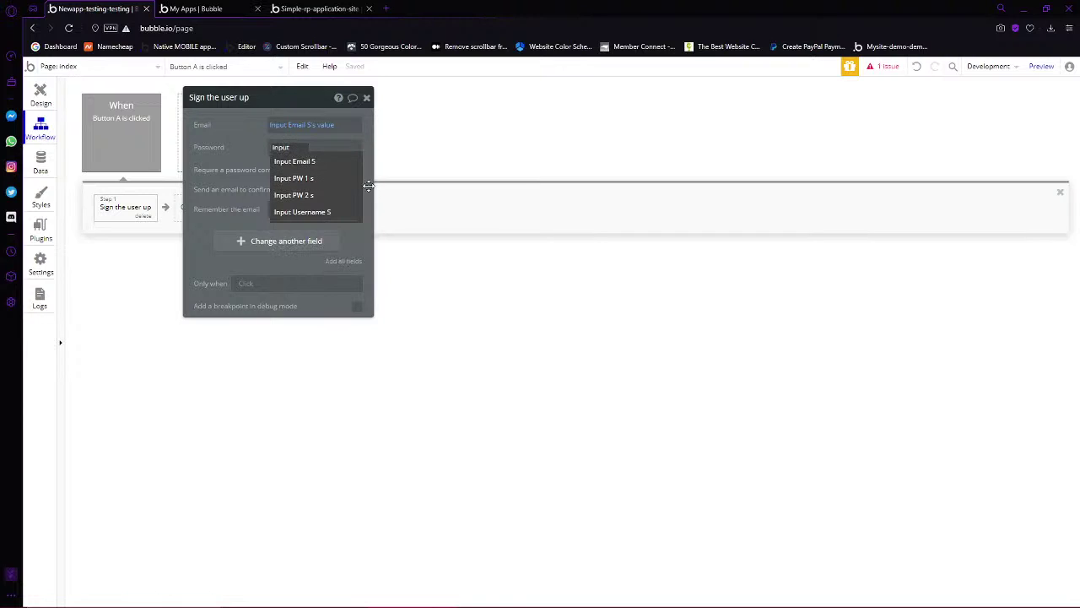
click(330, 180)
click(333, 162)
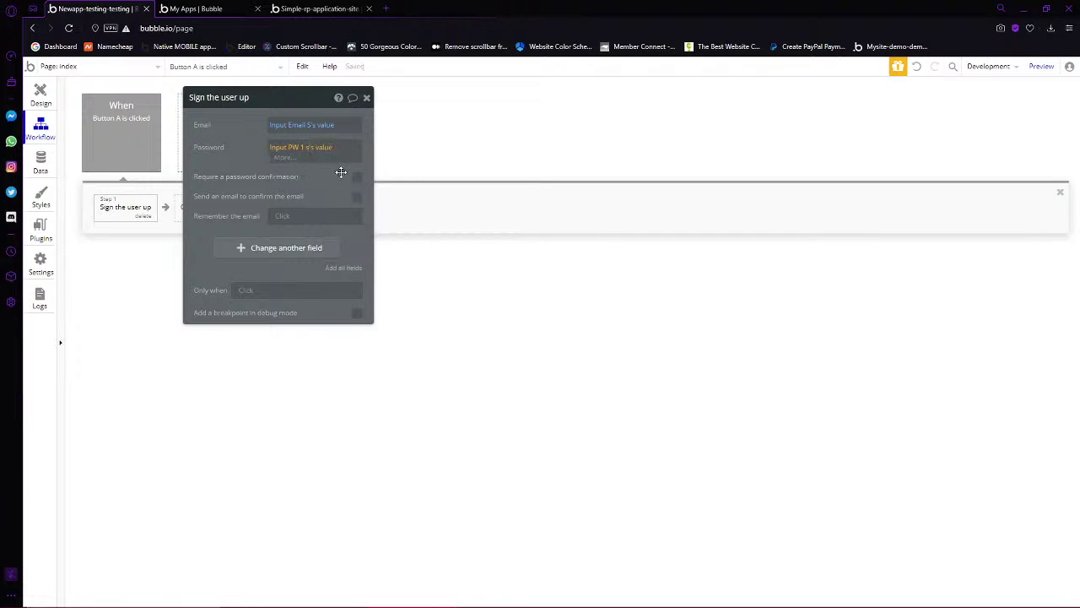
click(361, 176)
click(358, 172)
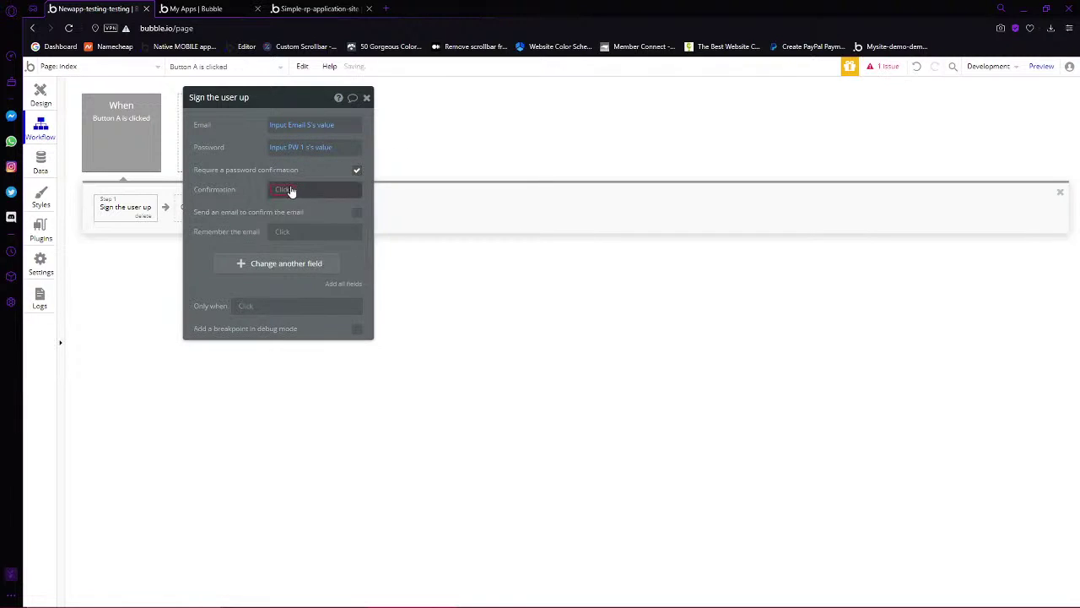
click(285, 188)
text(Input)
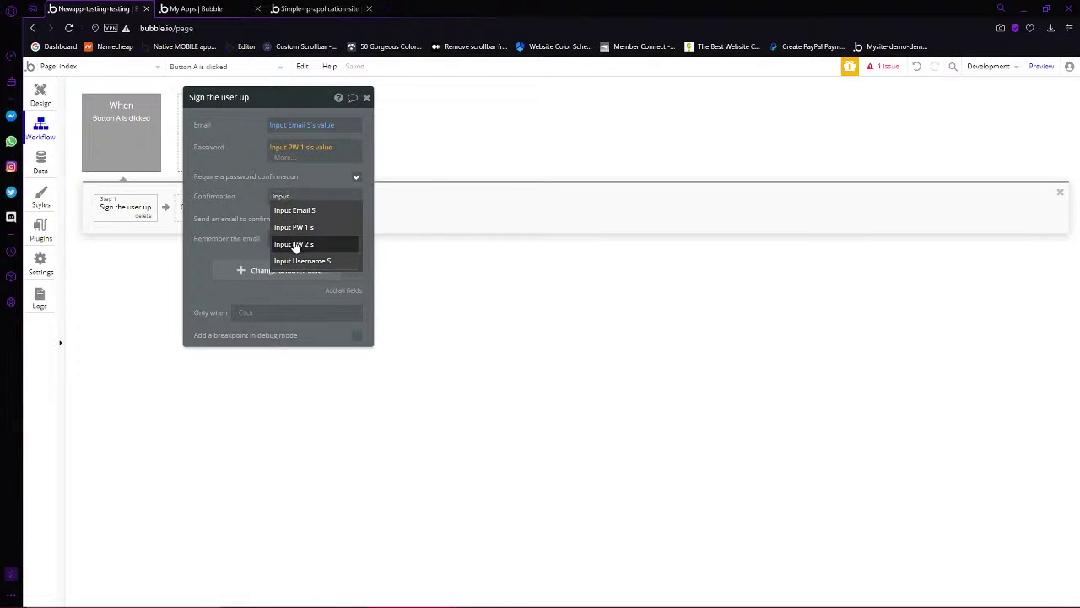
click(294, 244)
click(322, 226)
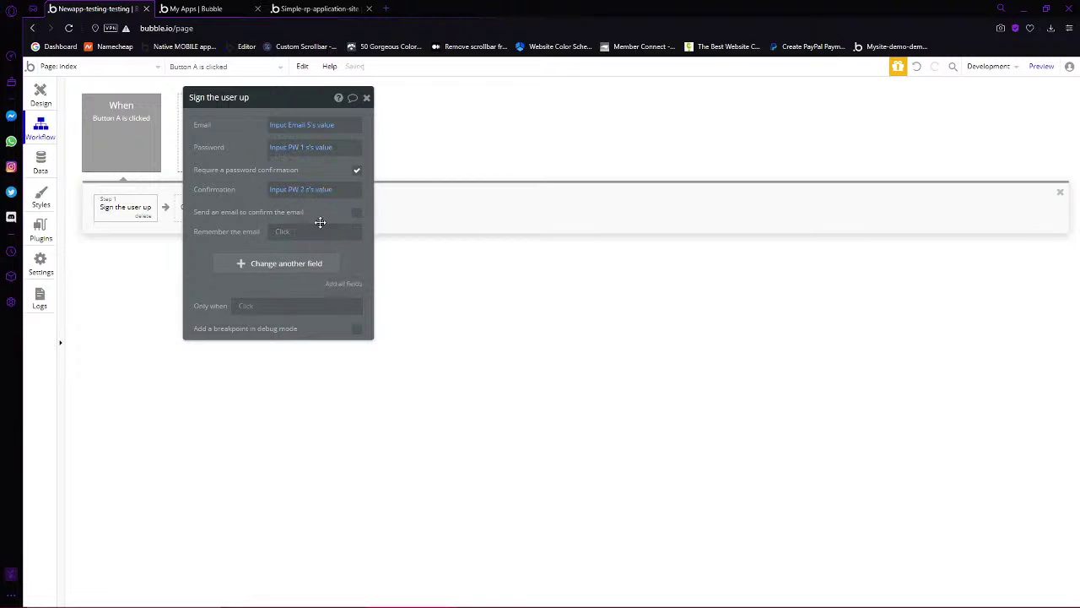
Leave email confirmation off and Remember the email unset
click(356, 213)
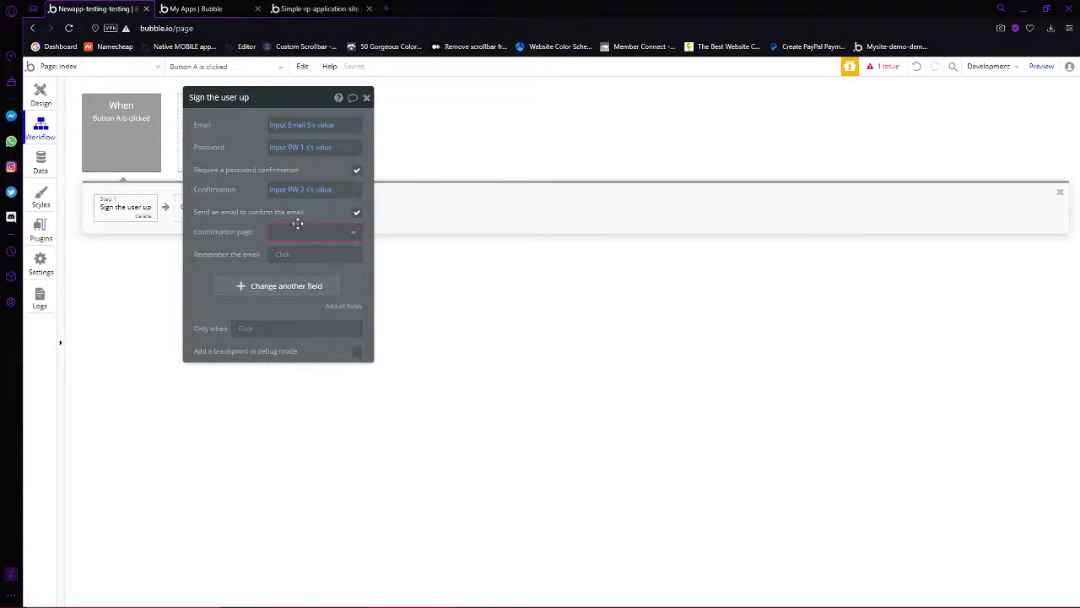
click(281, 233)
click(356, 212)
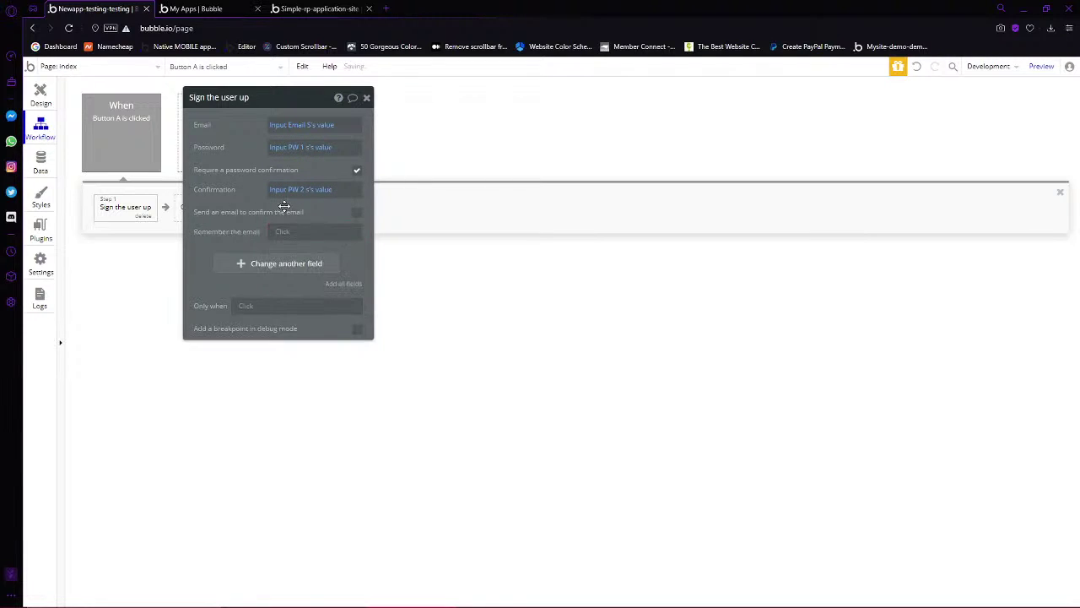
click(287, 236)
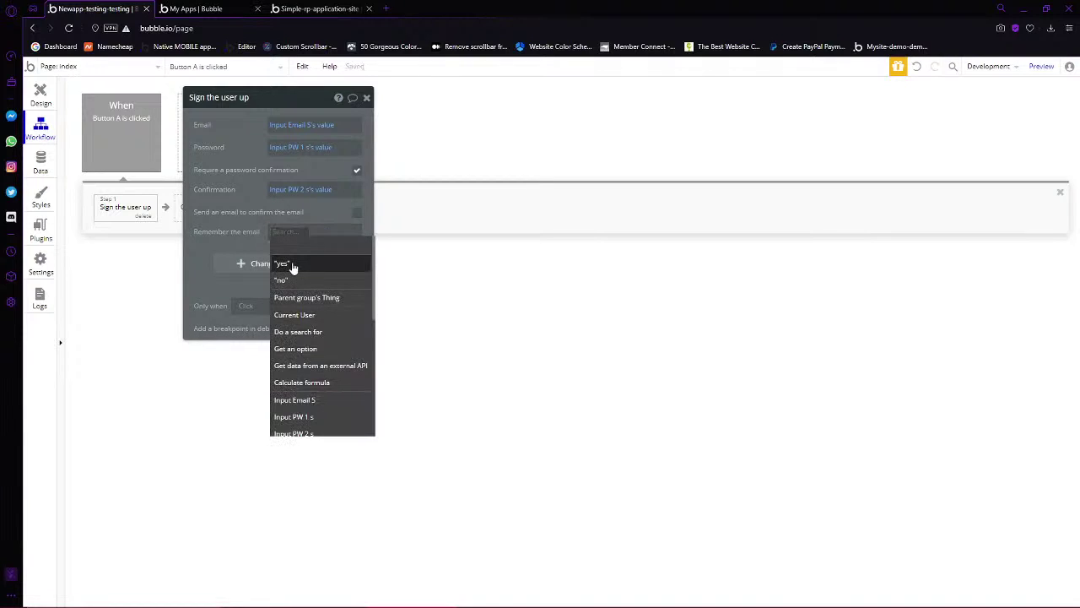
click(228, 239)
Add a username field set to Input Username S's value
click(247, 262)
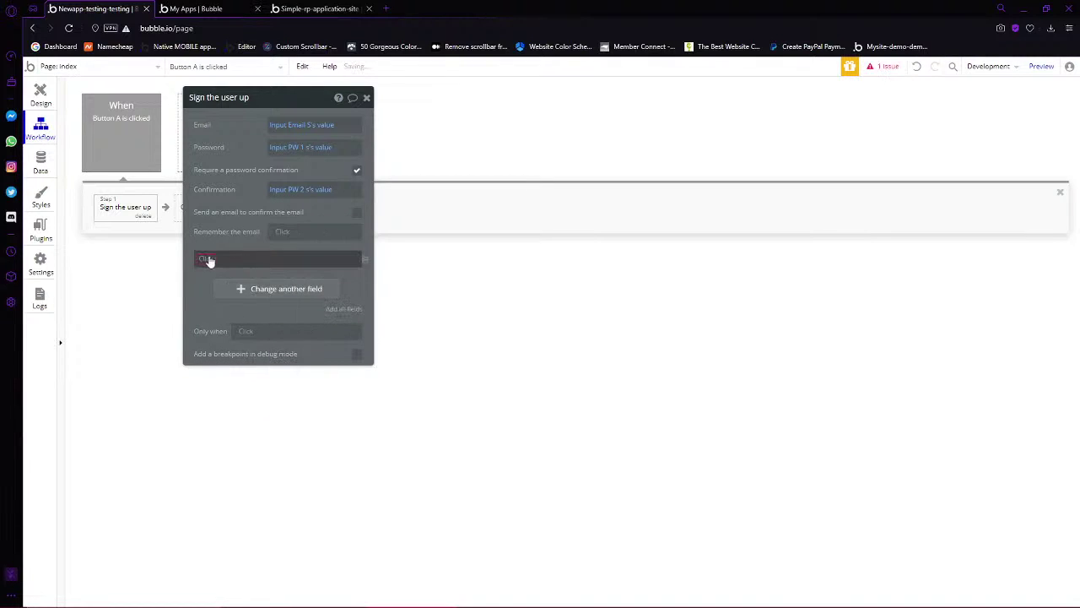
click(216, 288)
click(251, 264)
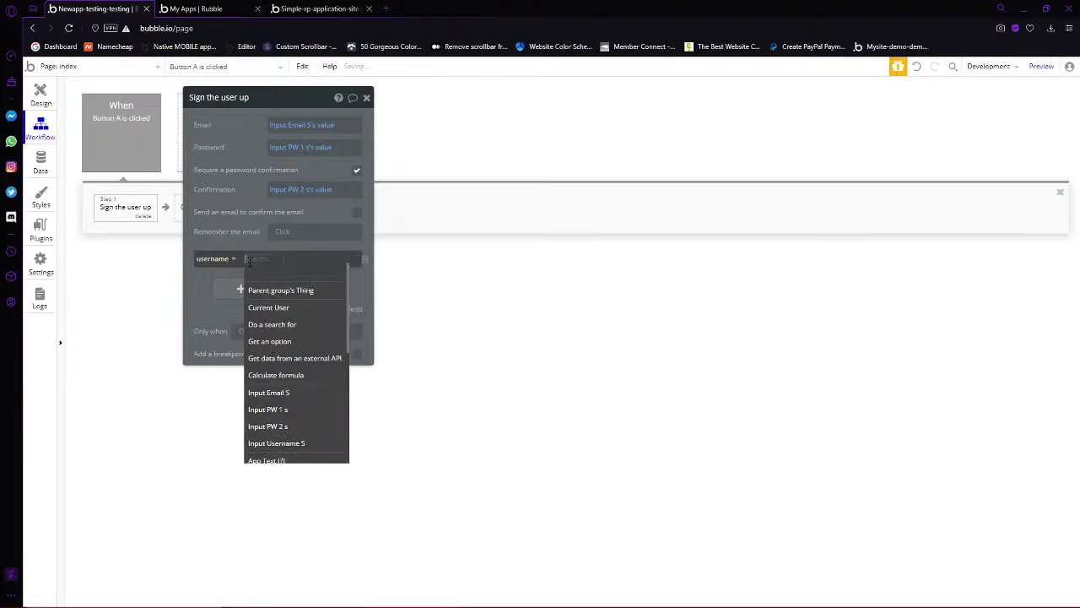
text(Input)
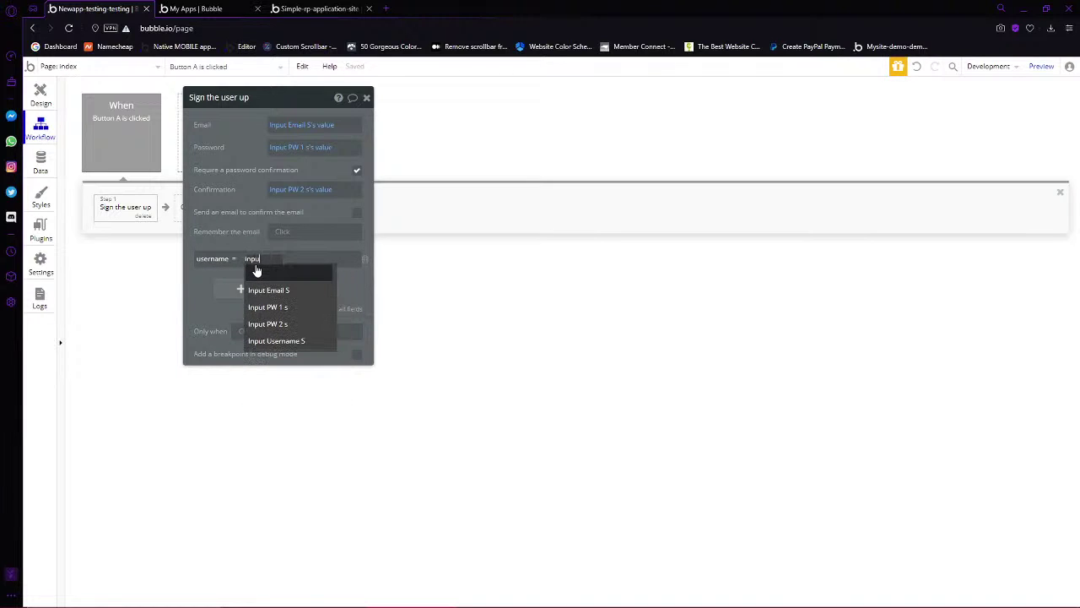
click(276, 340)
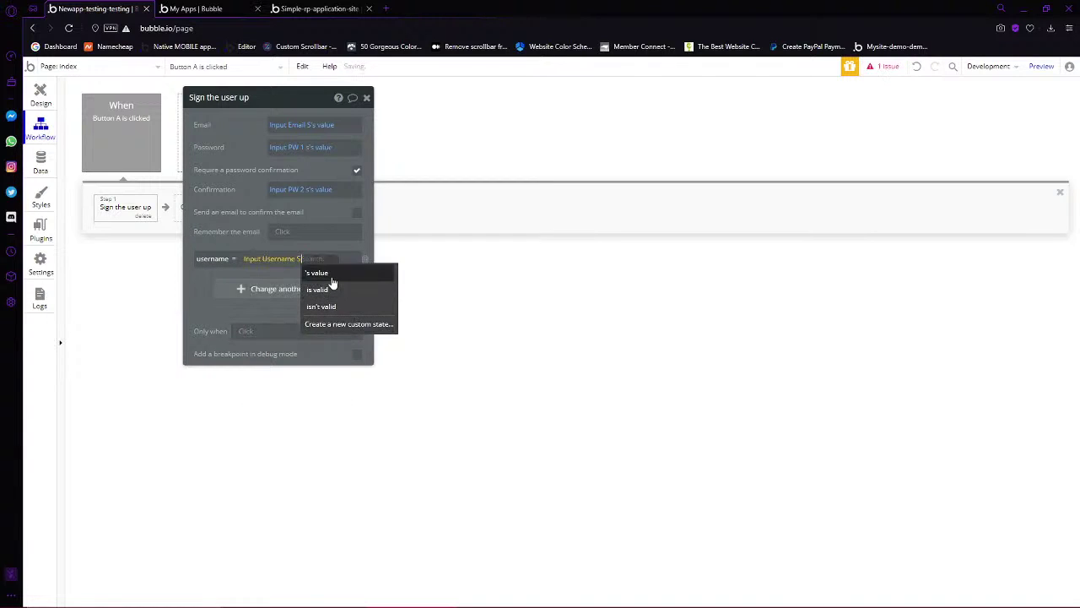
click(332, 279)
click(200, 289)
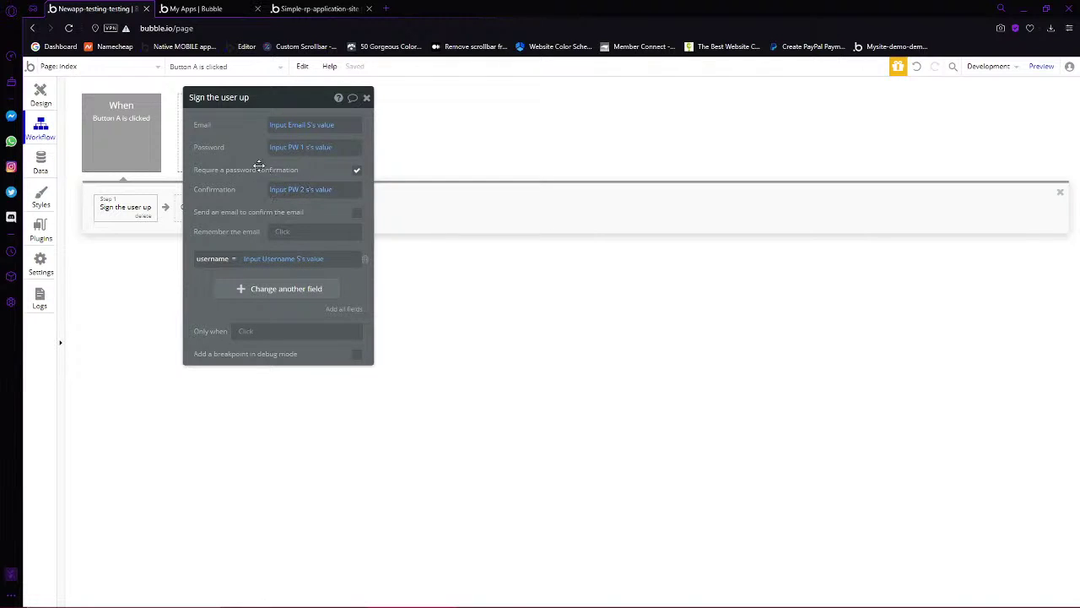
click(40, 265)
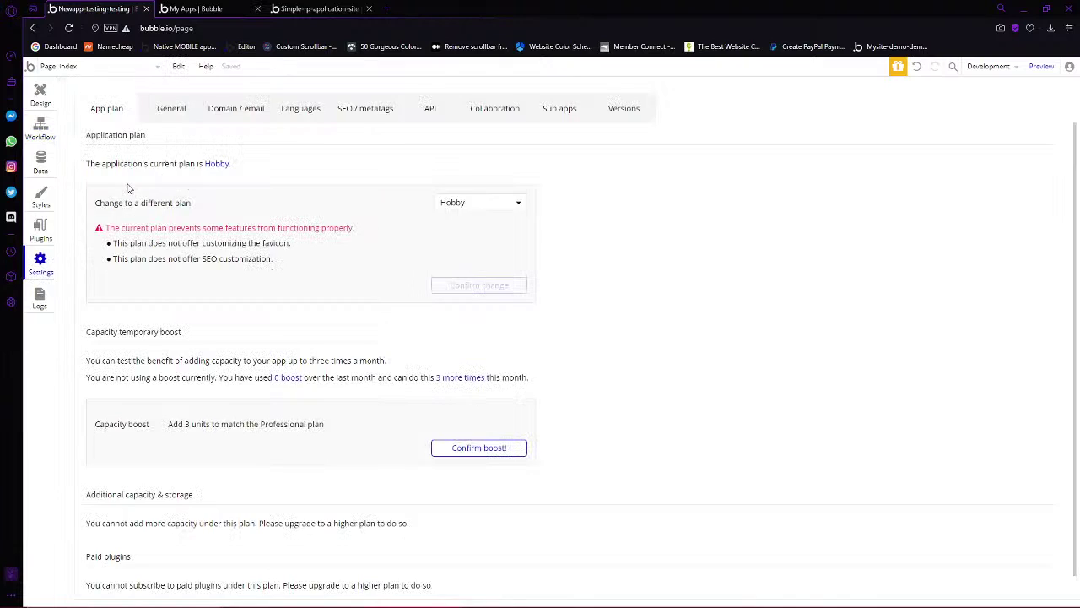
Define a password policy: length 8, requiring a number, capital letter and non-alphanumeric character
click(171, 109)
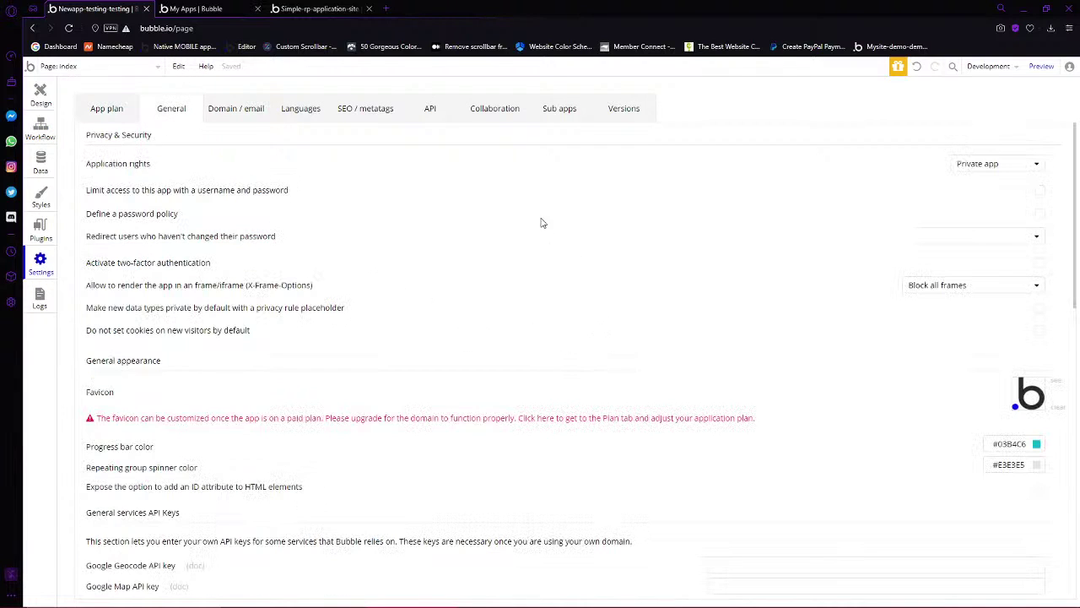
click(1039, 216)
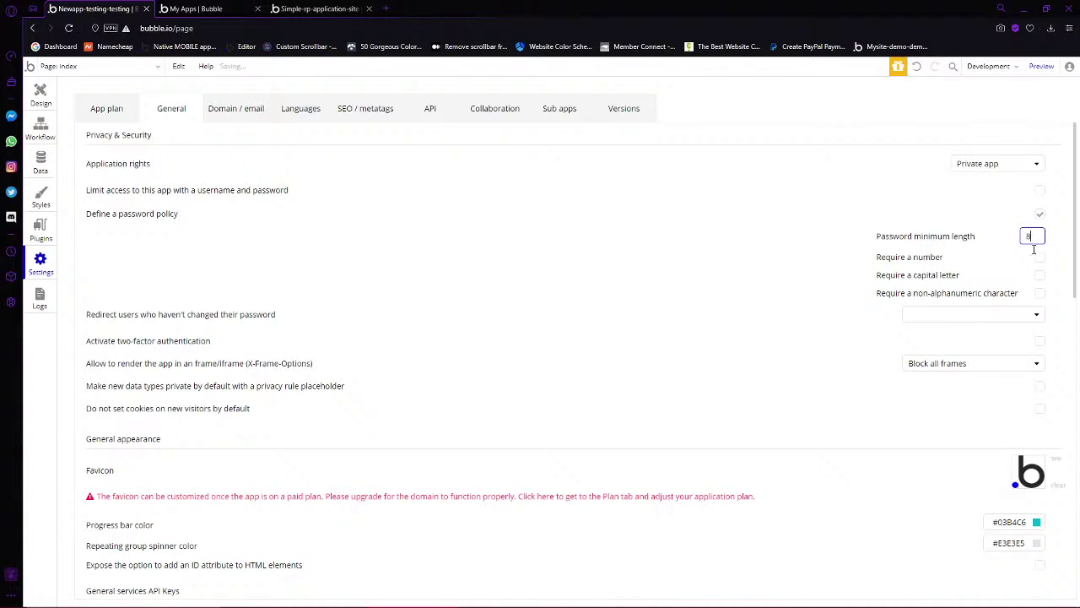
click(1039, 257)
click(1040, 275)
click(1039, 295)
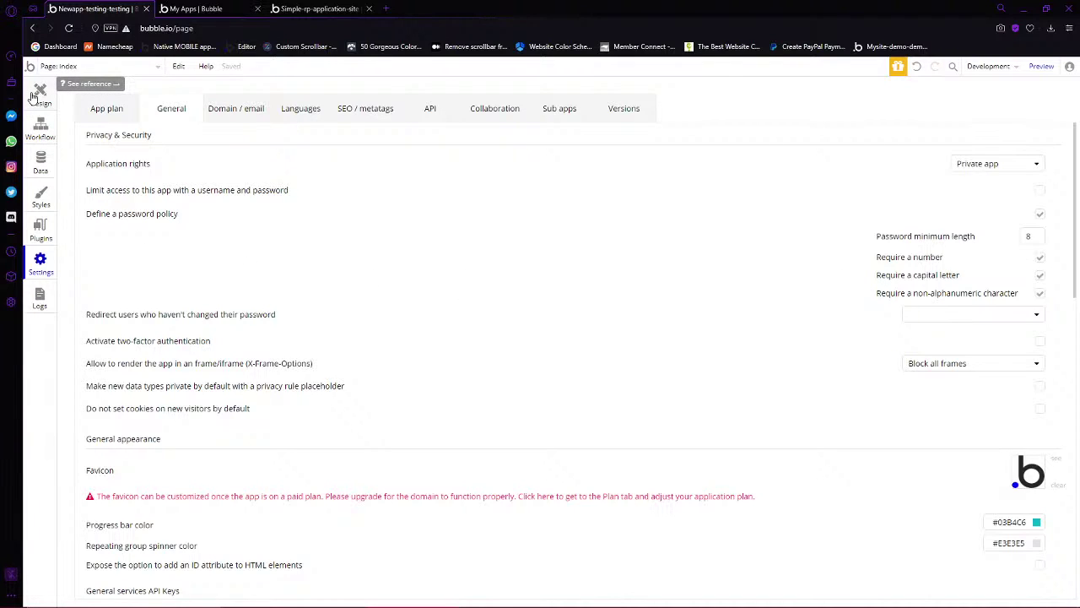
click(40, 93)
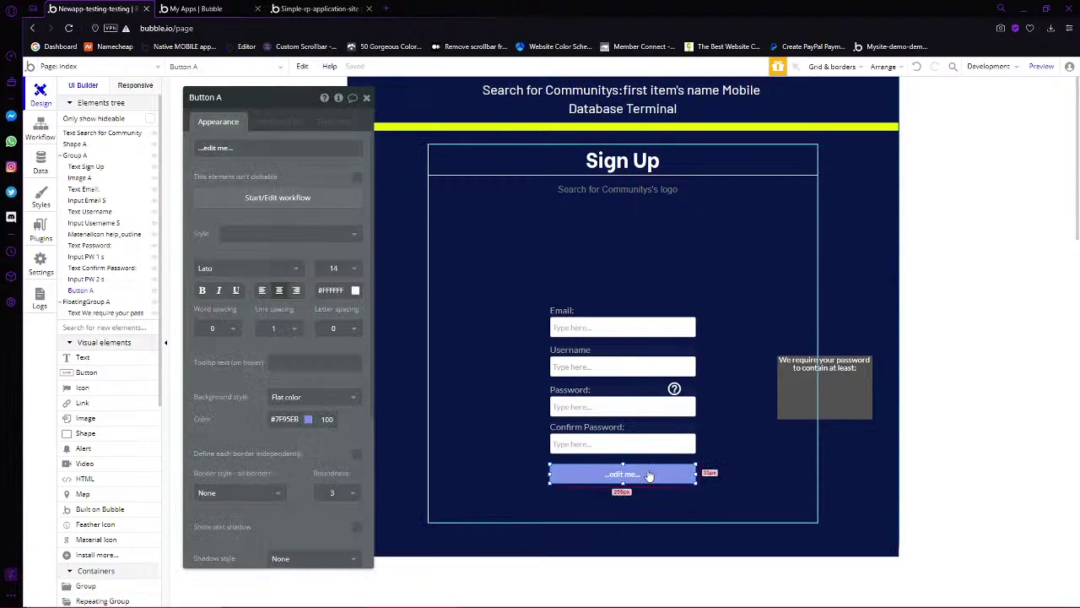
Add a text in the tooltip listing One Capital Letter, One Number, One Special Character (&!?/)
click(859, 381)
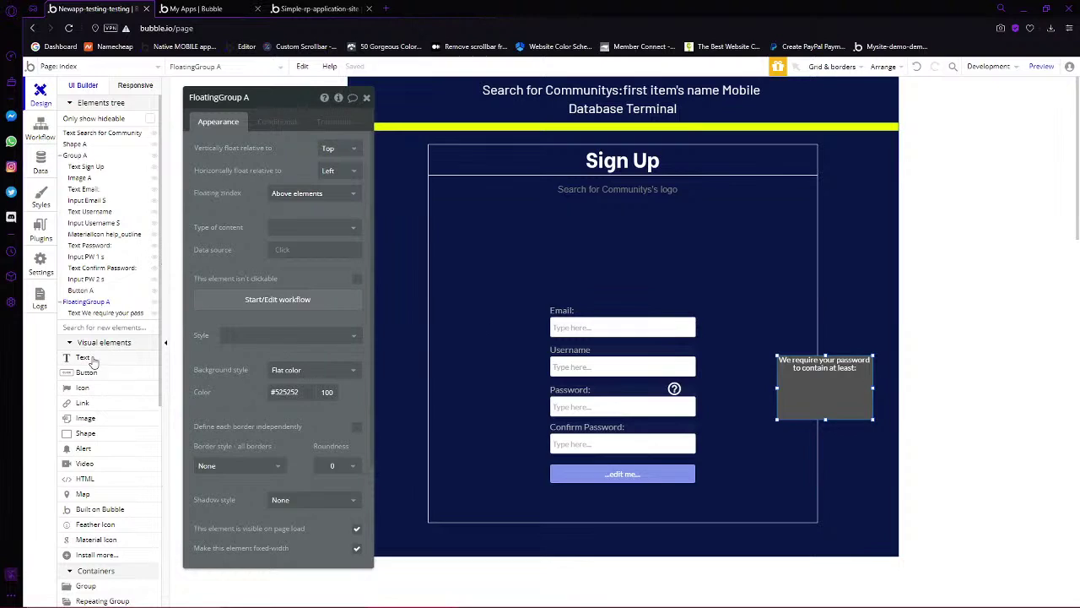
key(Escape)
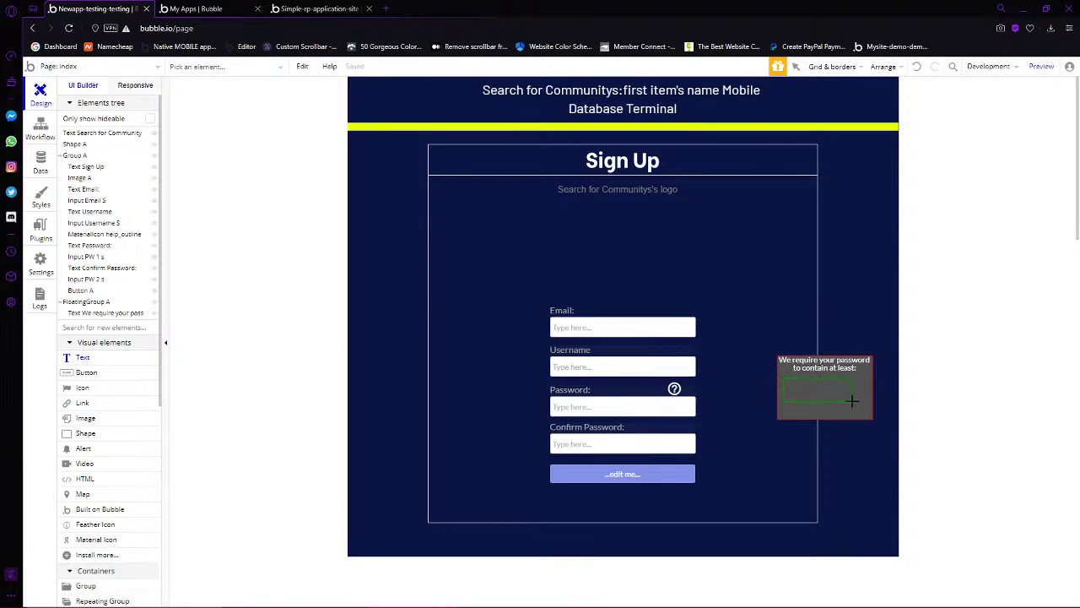
drag(852, 401, 865, 409)
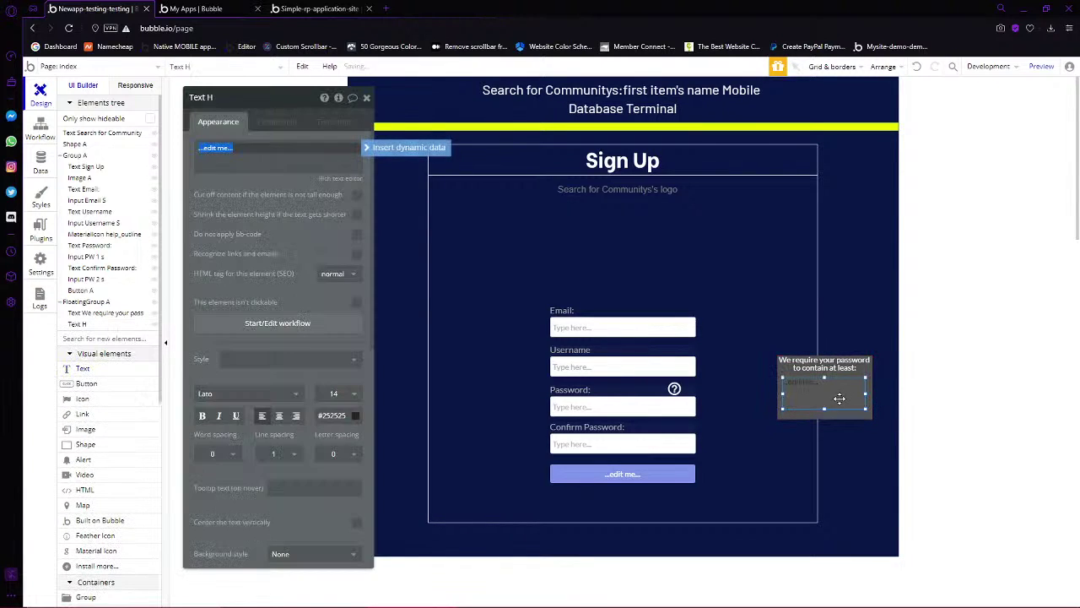
text(1)
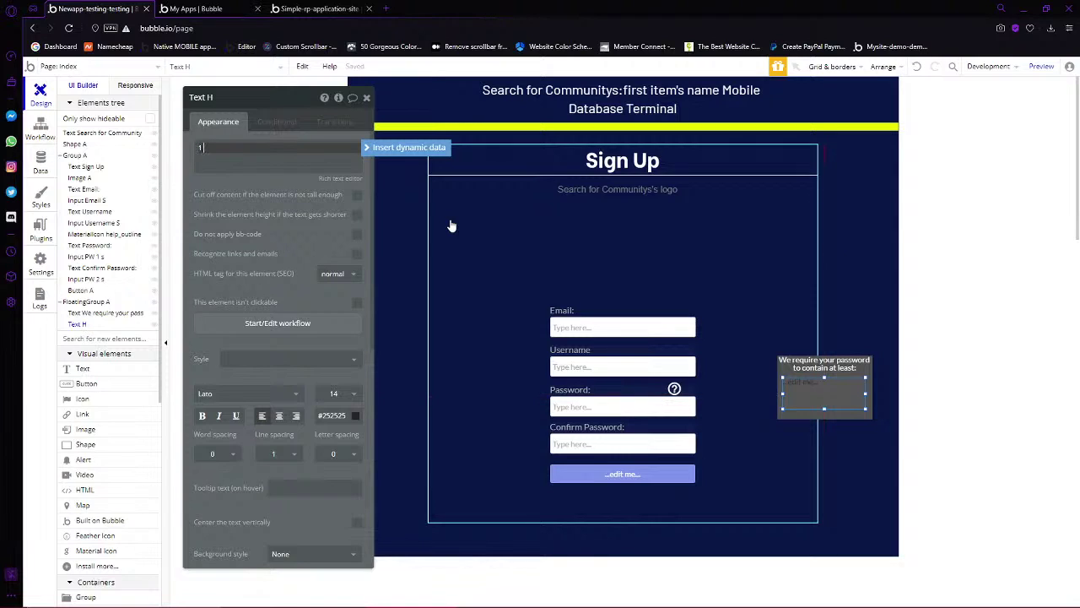
text( Capital Letter)
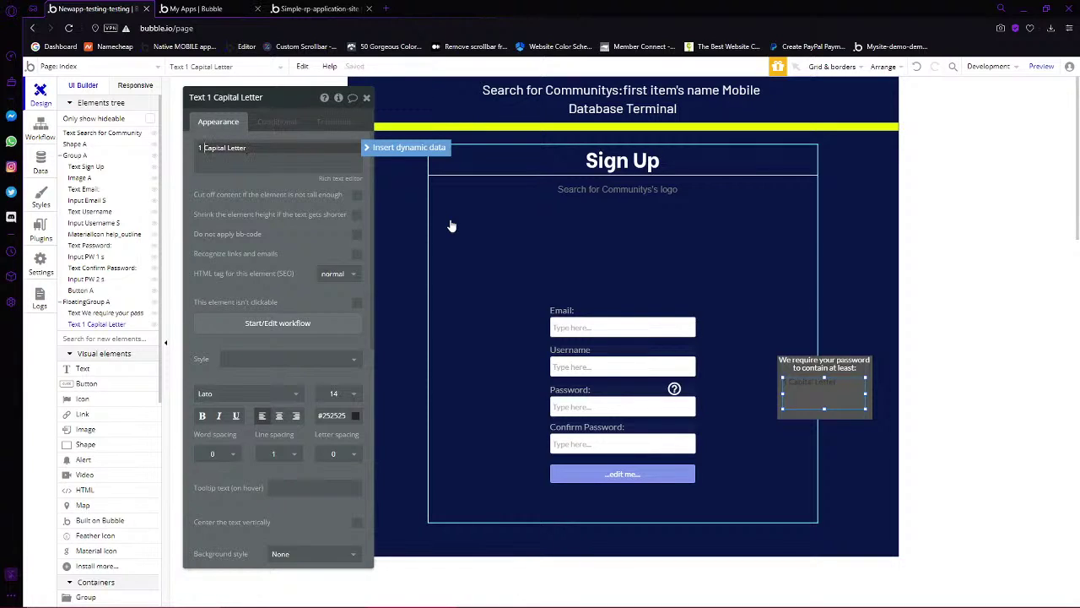
text(One)
key(Return)
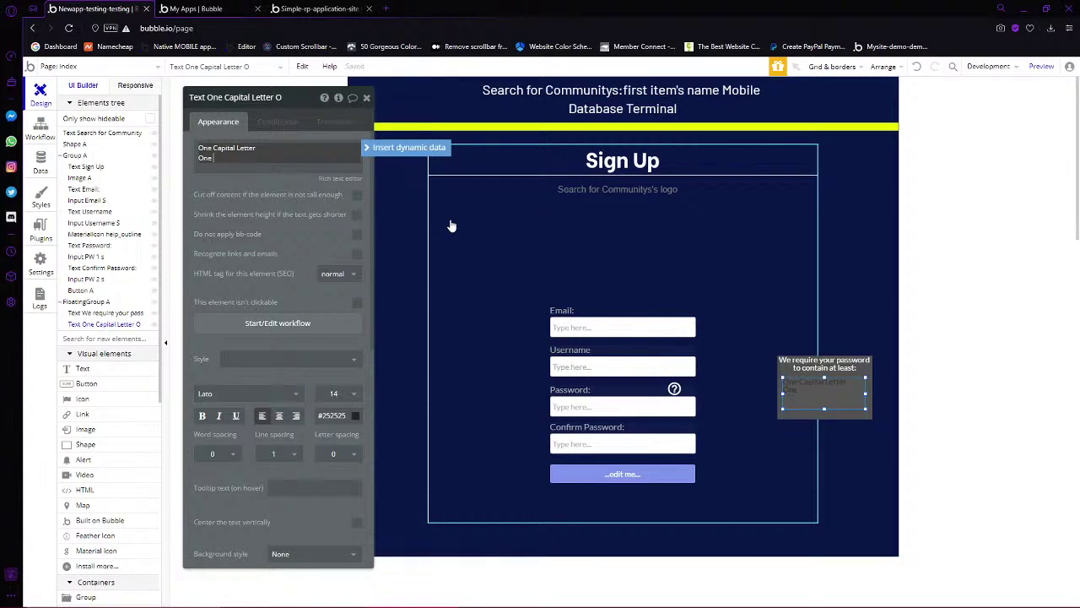
text(One Number)
key(Return)
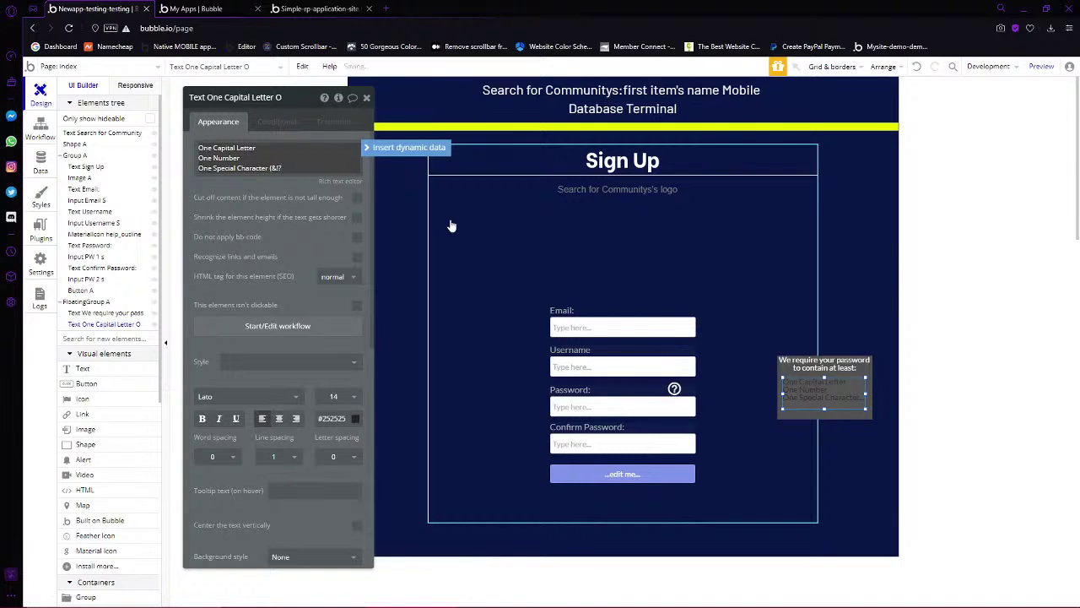
text())
click(284, 190)
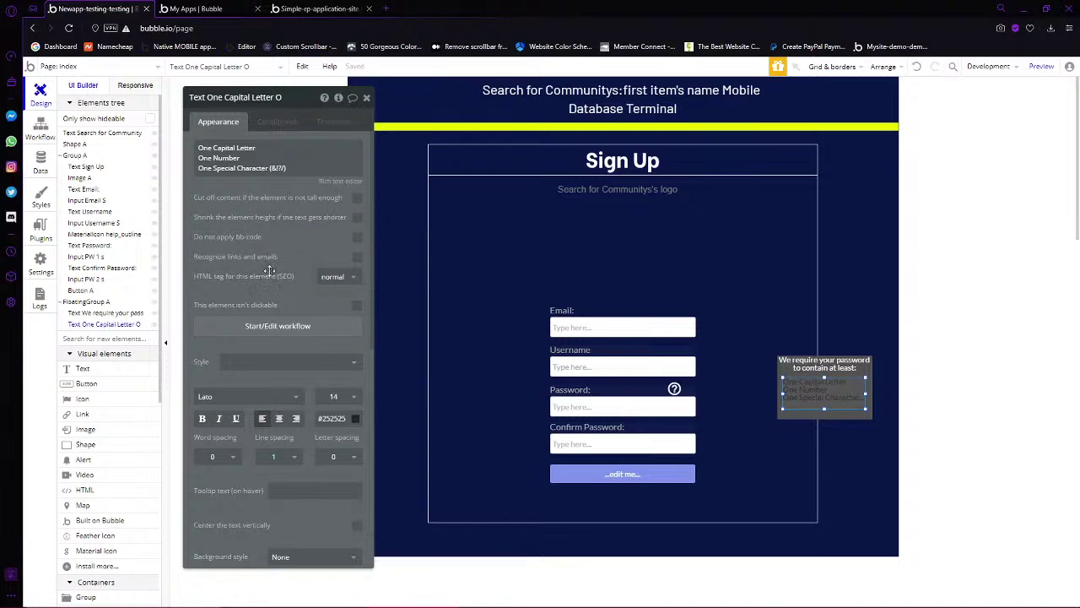
Make the requirements text white and add a 'Minimum of 8 Characters' line
click(344, 418)
drag(355, 436, 251, 407)
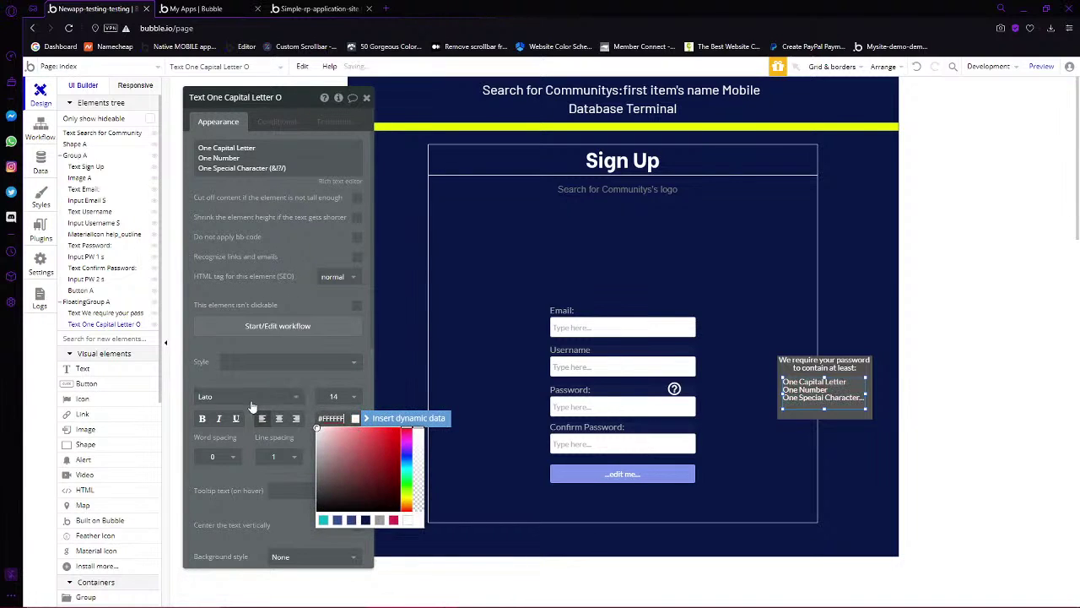
click(27, 266)
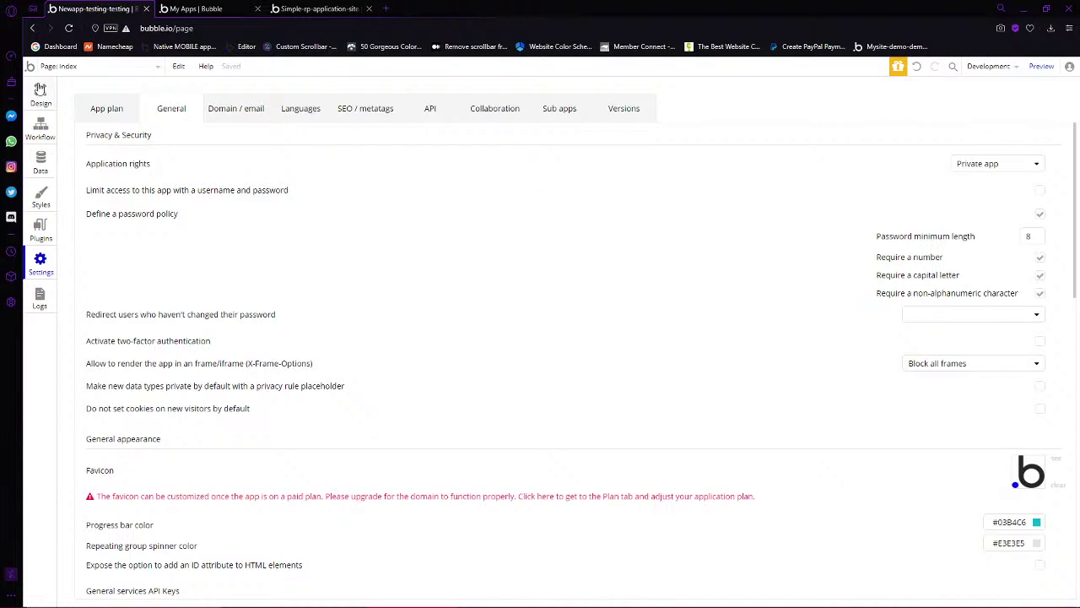
click(40, 88)
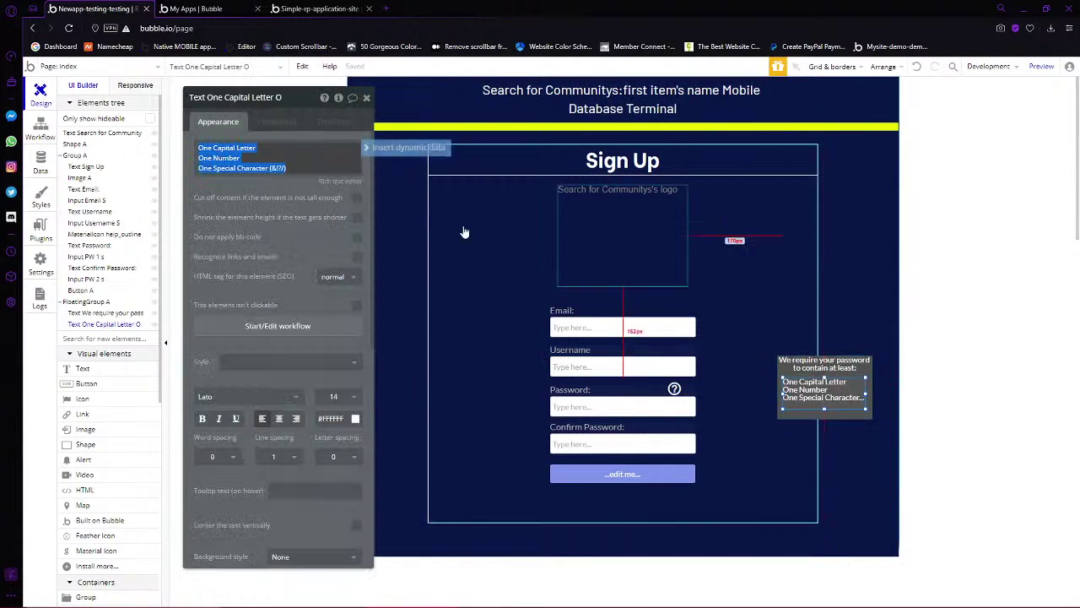
click(306, 168)
key(Return)
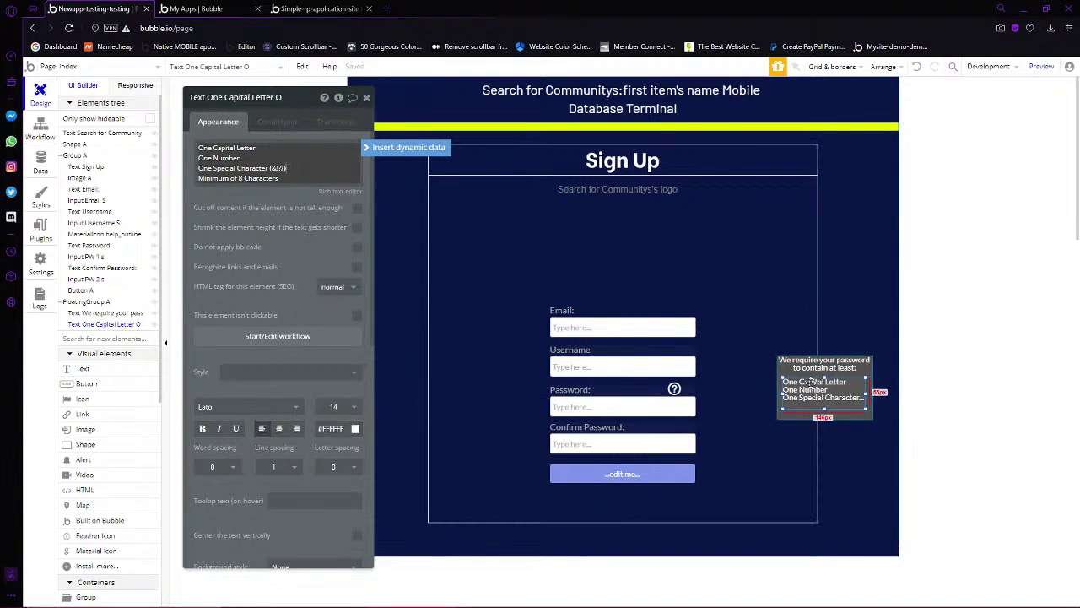
click(825, 406)
Center the password requirements text horizontally and set its font size to 12
drag(825, 406, 825, 415)
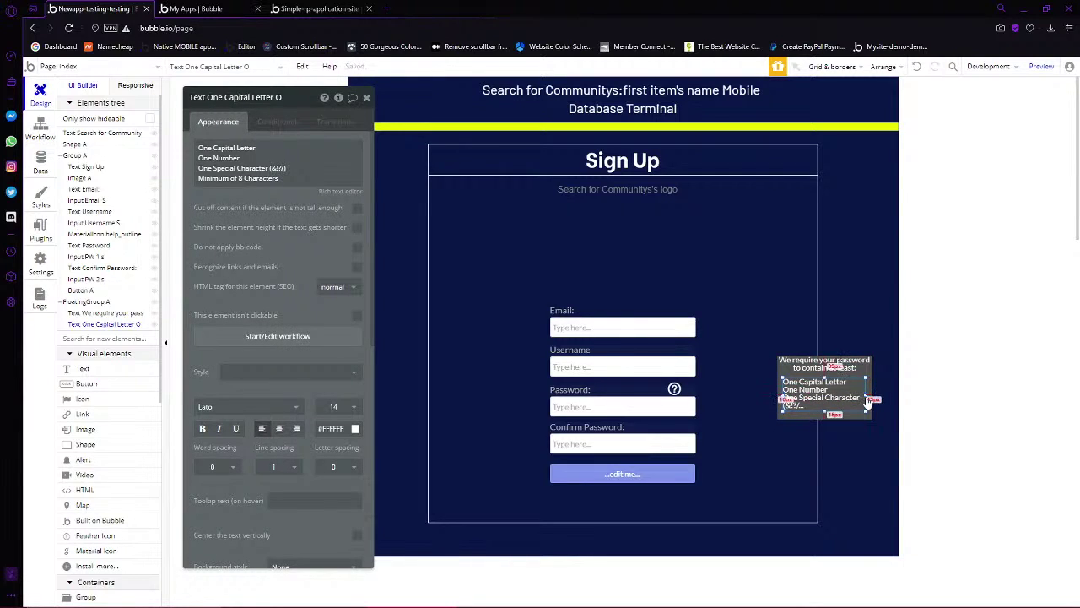
click(861, 397)
click(861, 398)
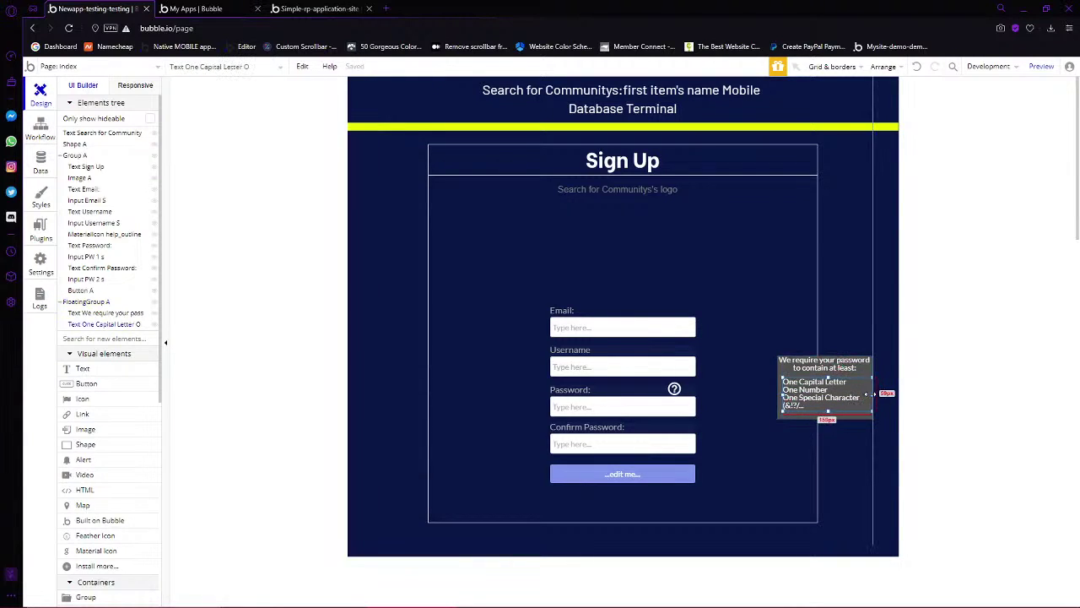
right_click(852, 397)
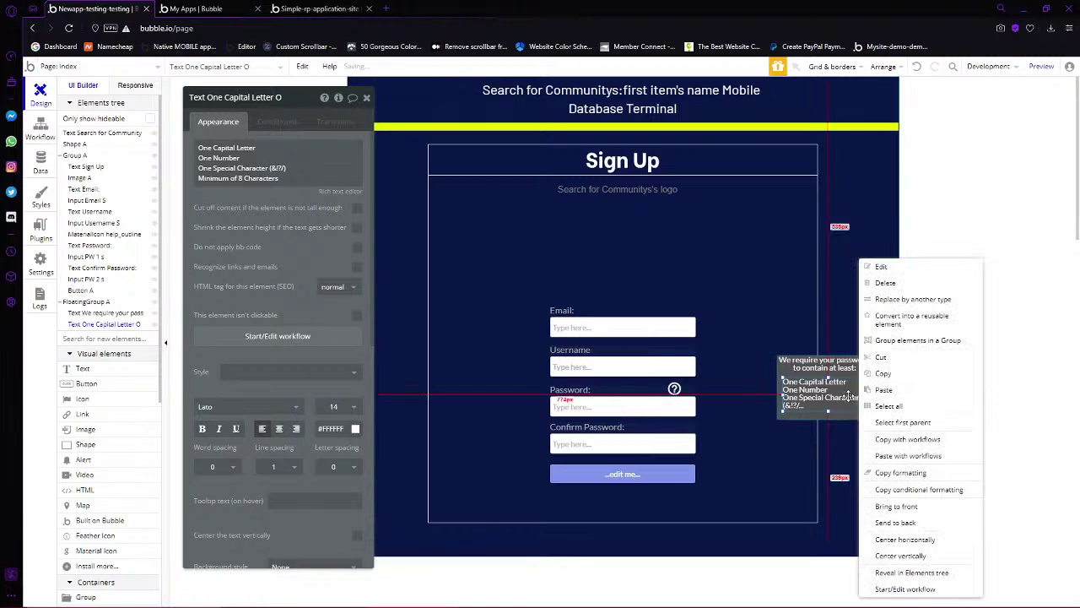
click(903, 540)
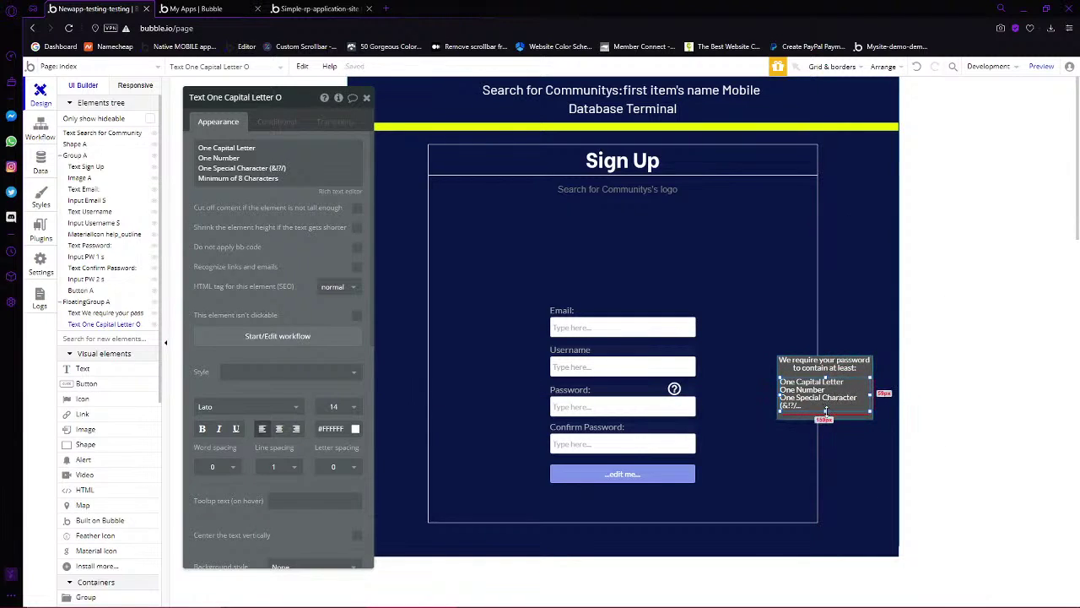
drag(826, 411, 825, 415)
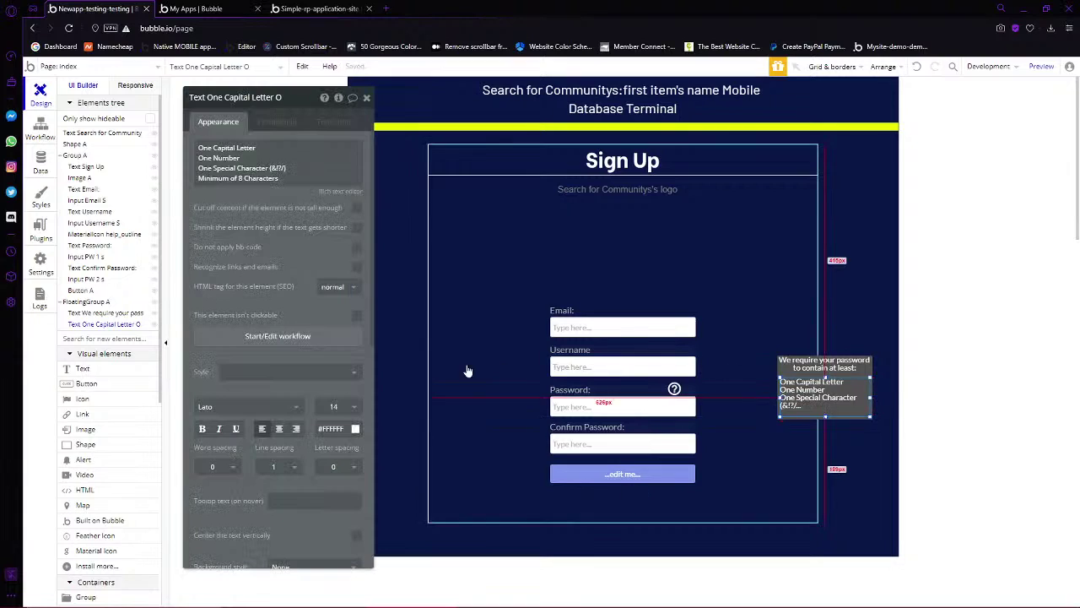
click(334, 406)
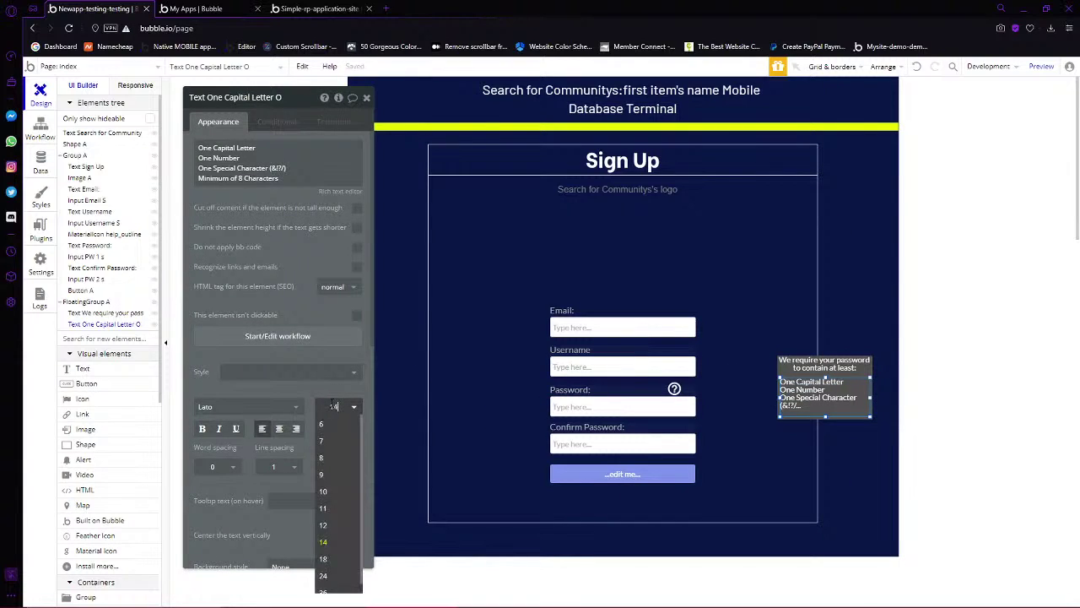
click(322, 524)
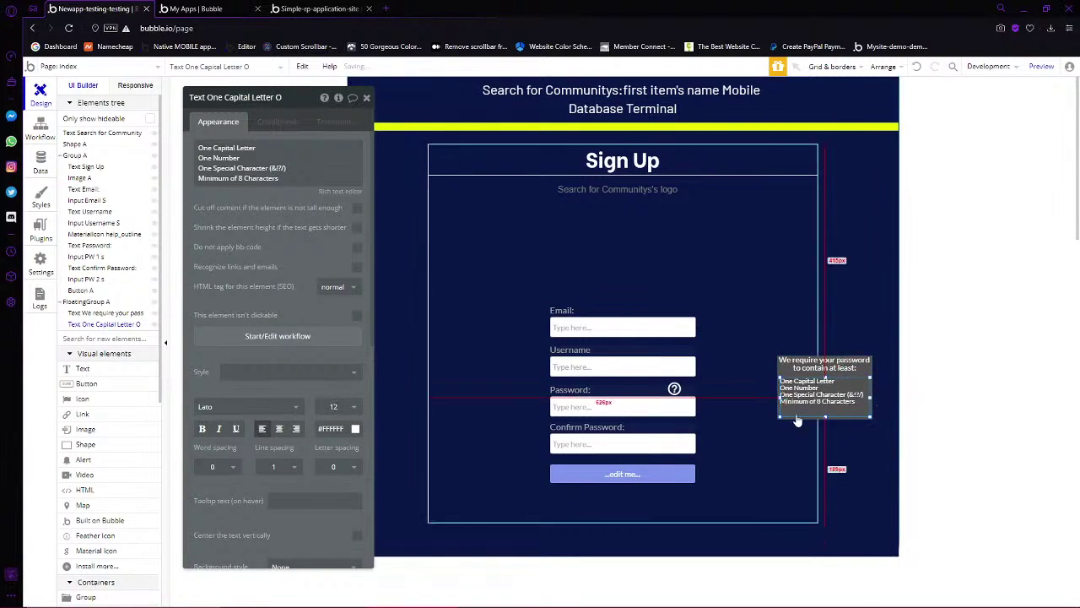
click(867, 442)
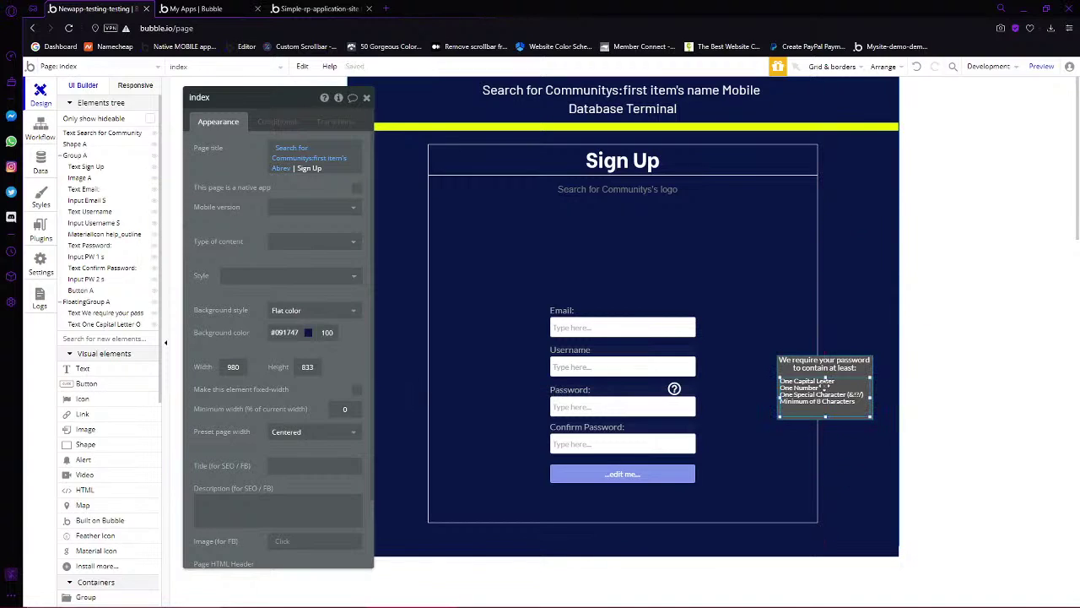
click(827, 383)
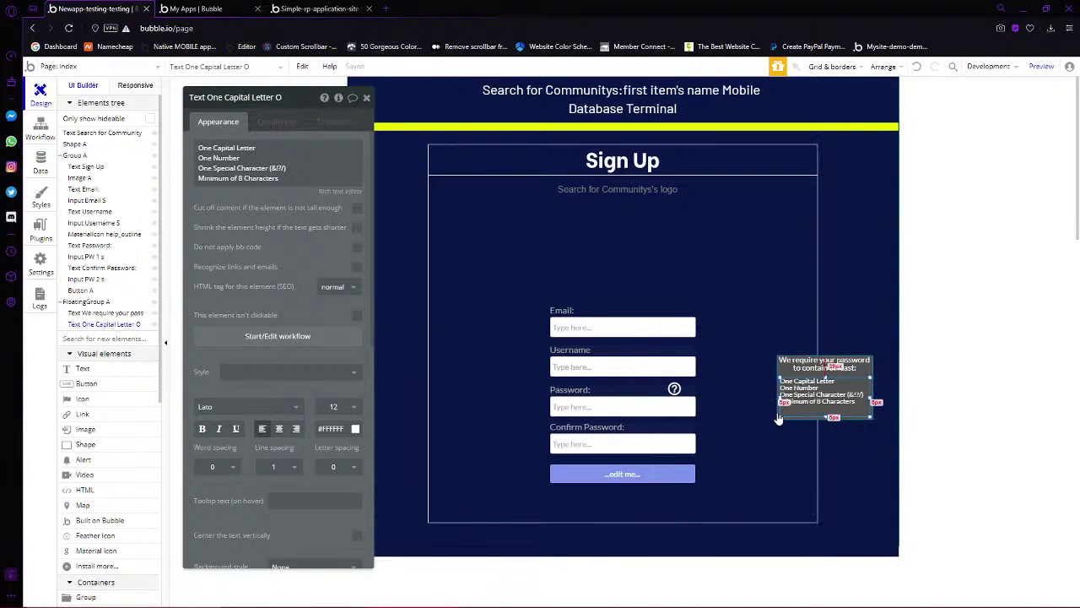
Move the requirements box (FloatingGroup A) left beside the Password help icon
click(778, 420)
drag(776, 413, 627, 381)
click(638, 387)
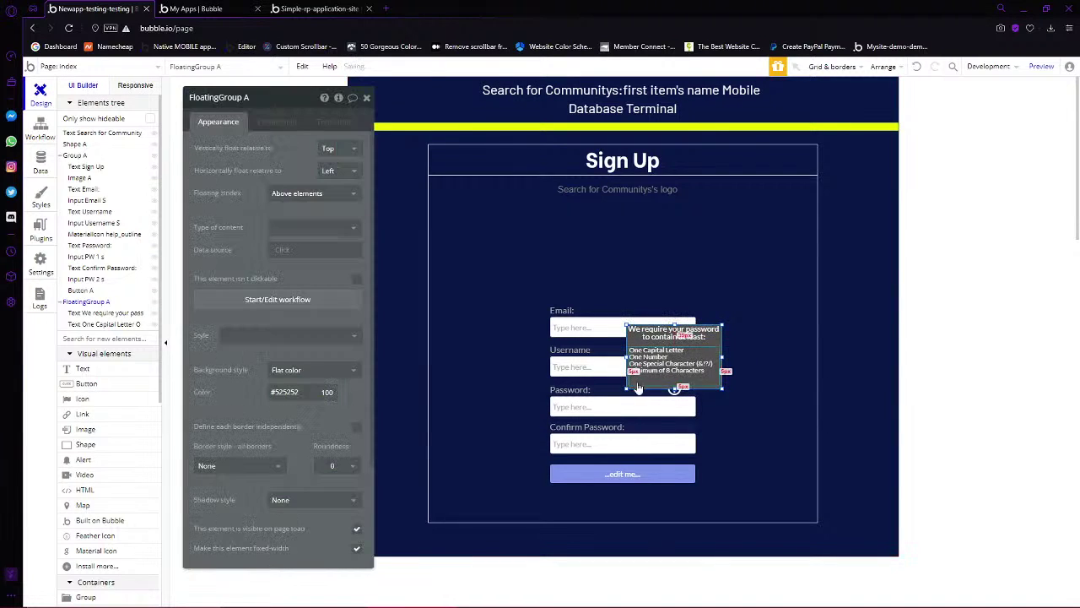
Uncheck 'visible on page load' for the requirements box
scroll(253, 485, down, 3)
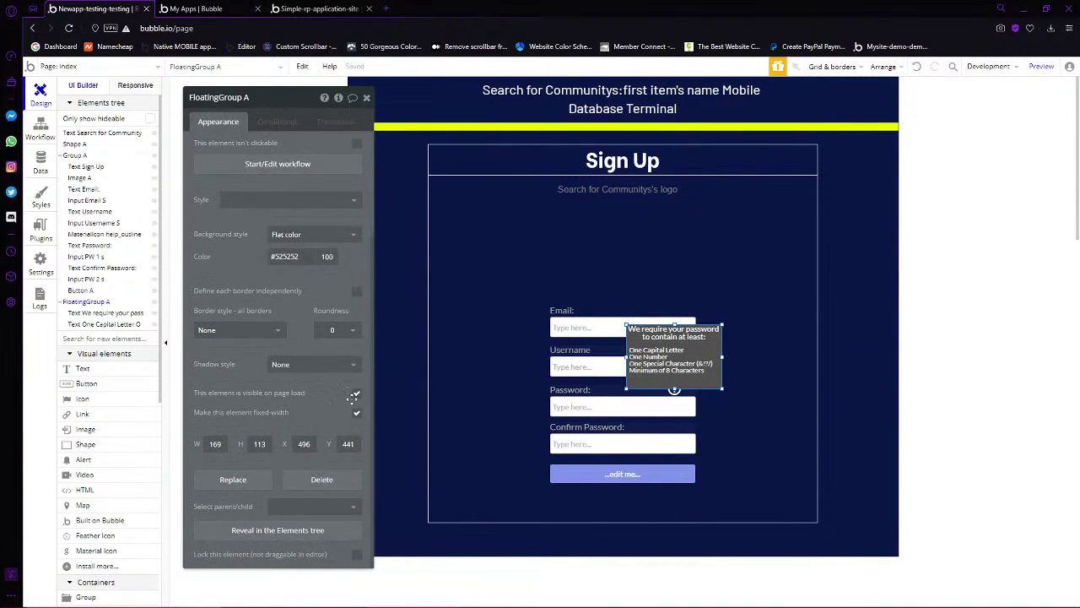
click(355, 394)
scroll(312, 299, up, 3)
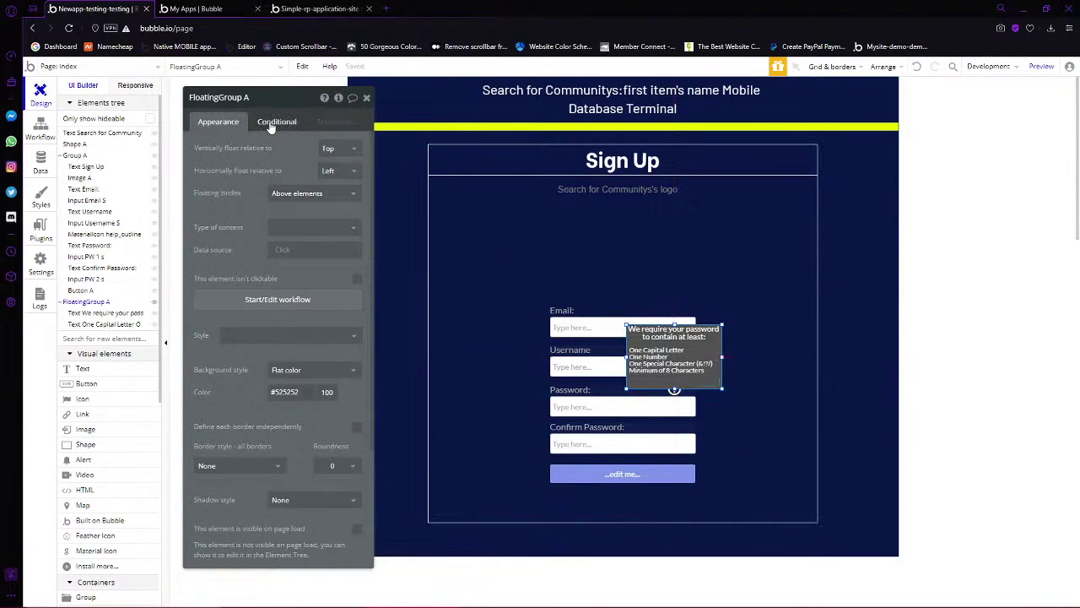
Add a condition making the box visible when the help_outline icon is hovered
click(270, 123)
click(250, 152)
click(233, 152)
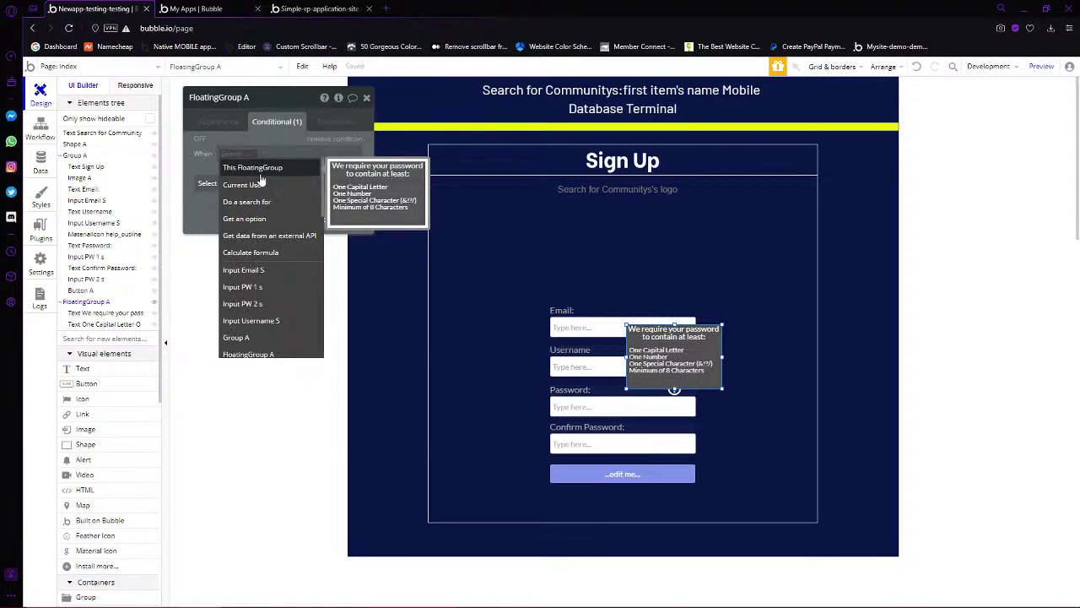
text(mat)
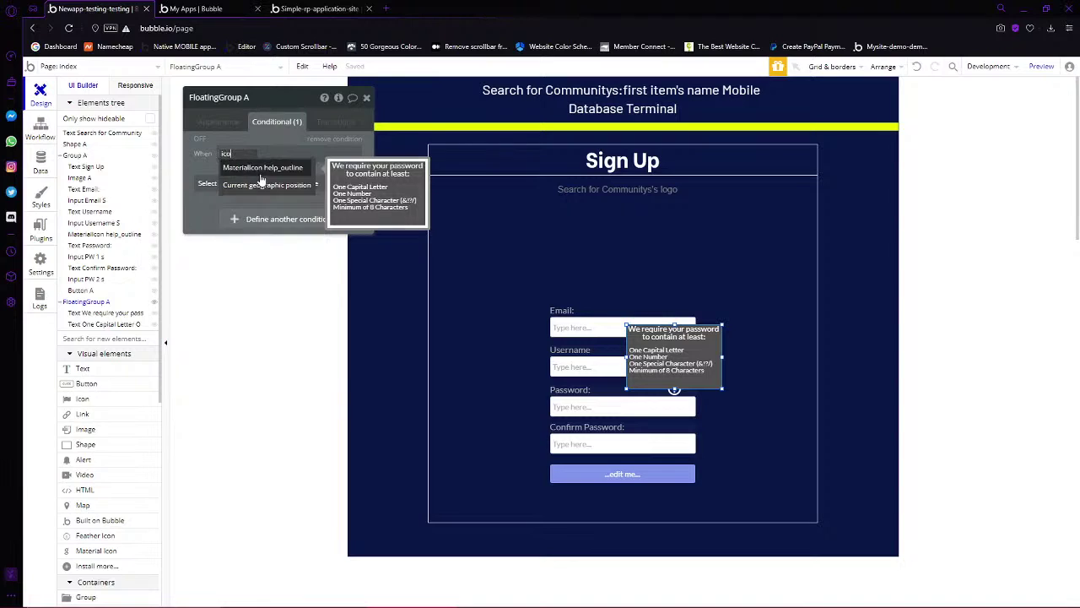
click(261, 180)
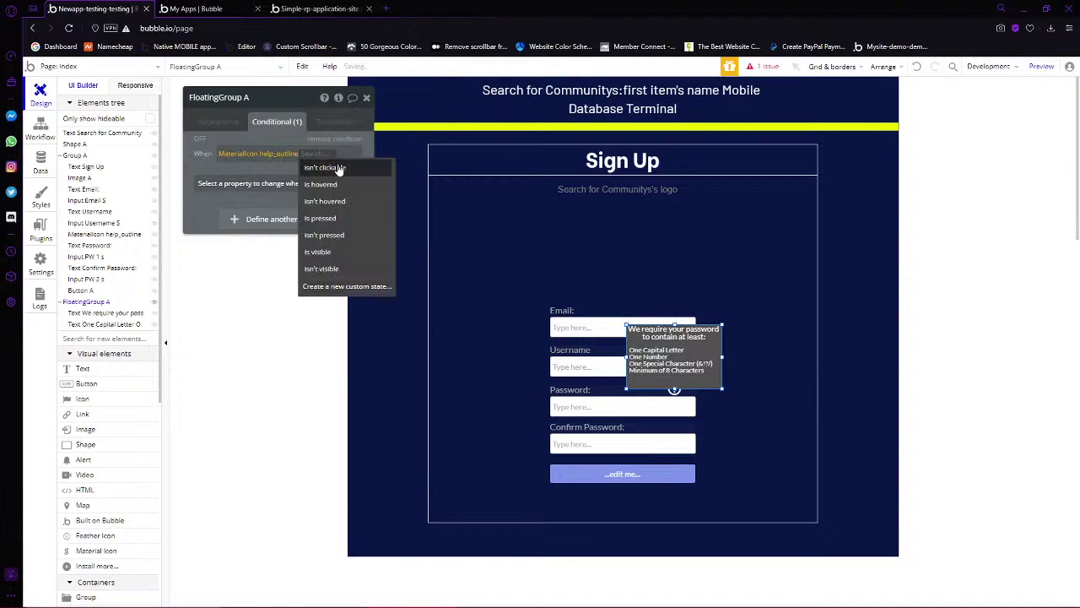
click(339, 184)
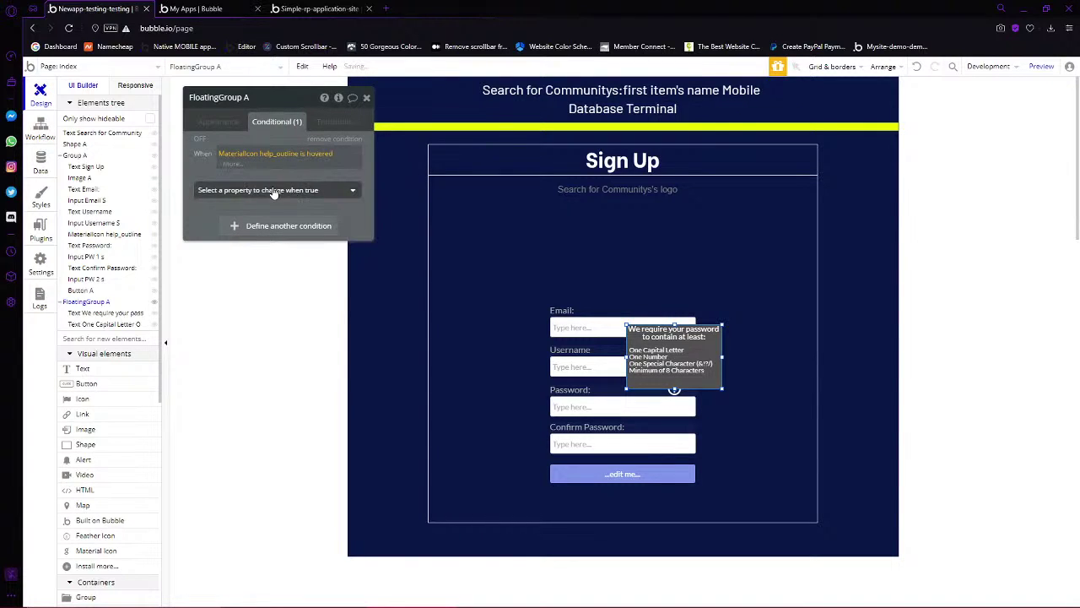
click(268, 190)
click(283, 216)
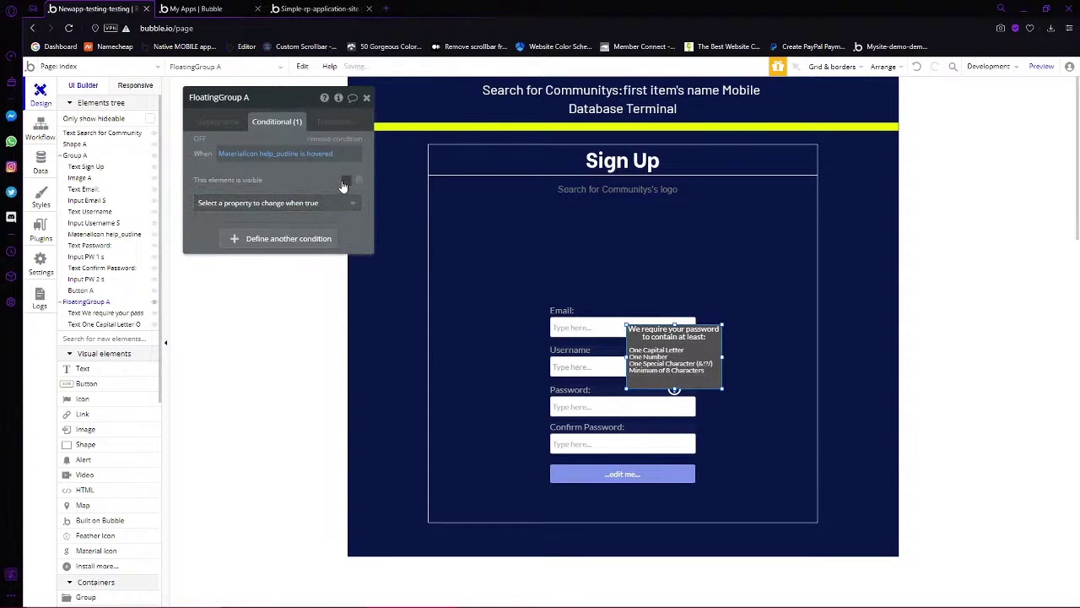
click(346, 181)
click(263, 204)
click(217, 193)
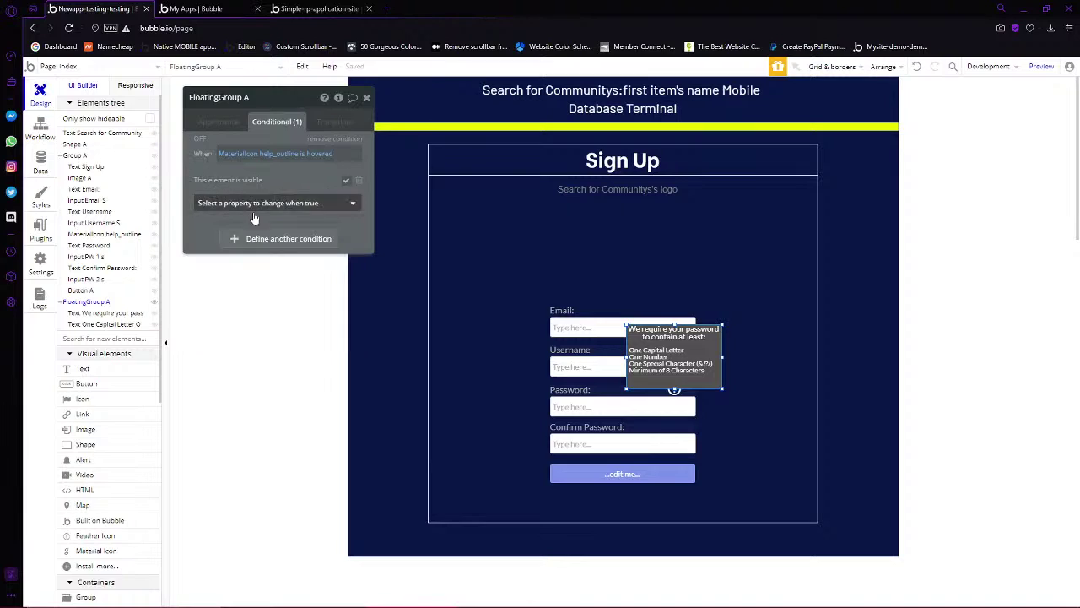
Add a second condition making the box visible while it is itself hovered
click(245, 236)
click(228, 242)
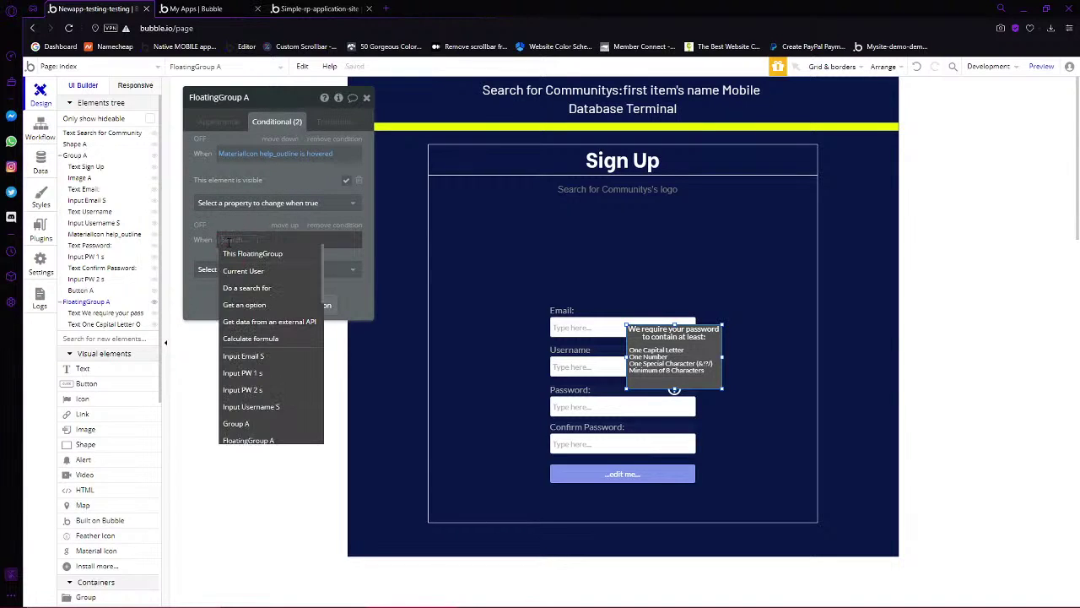
text(t)
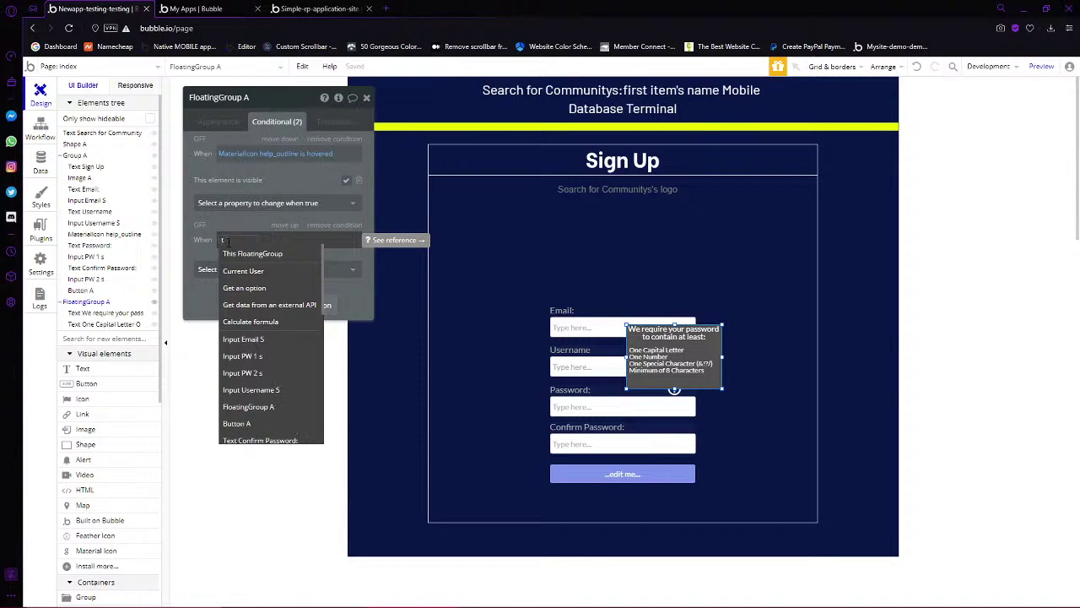
click(236, 253)
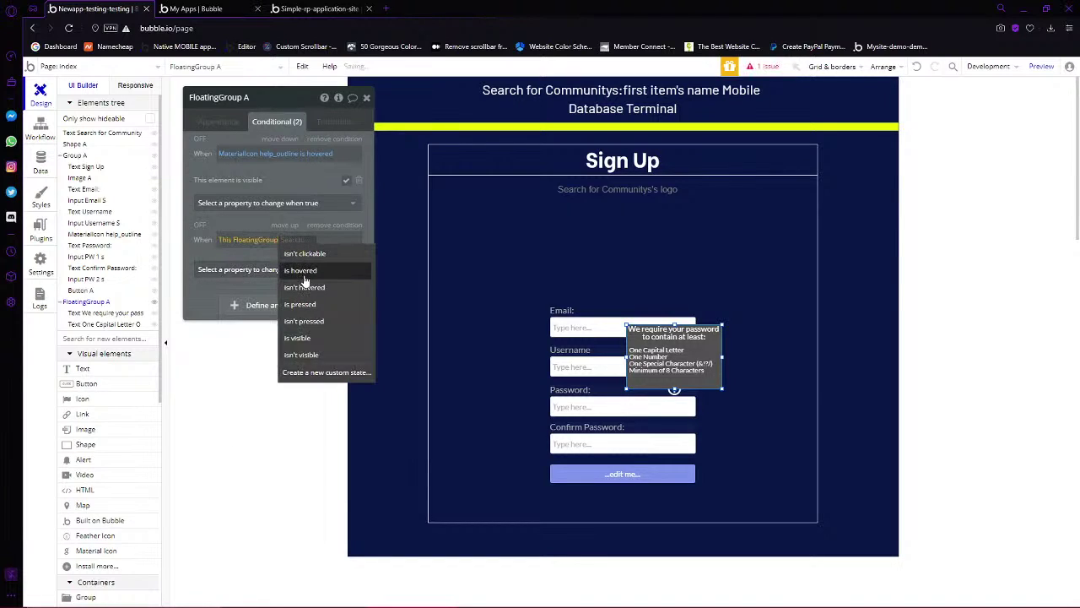
click(304, 268)
click(346, 269)
click(338, 297)
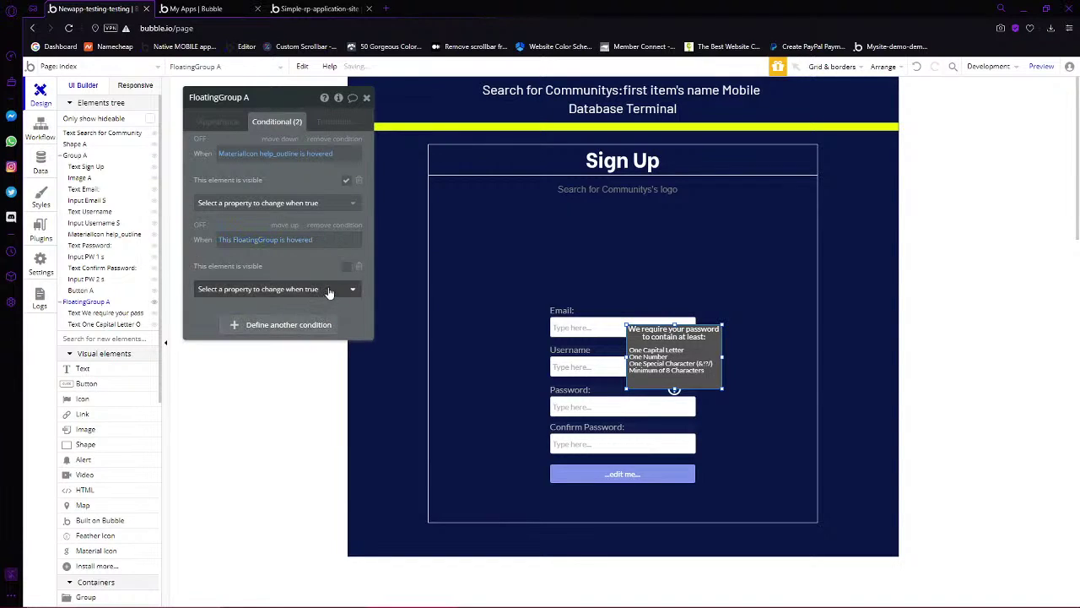
click(778, 406)
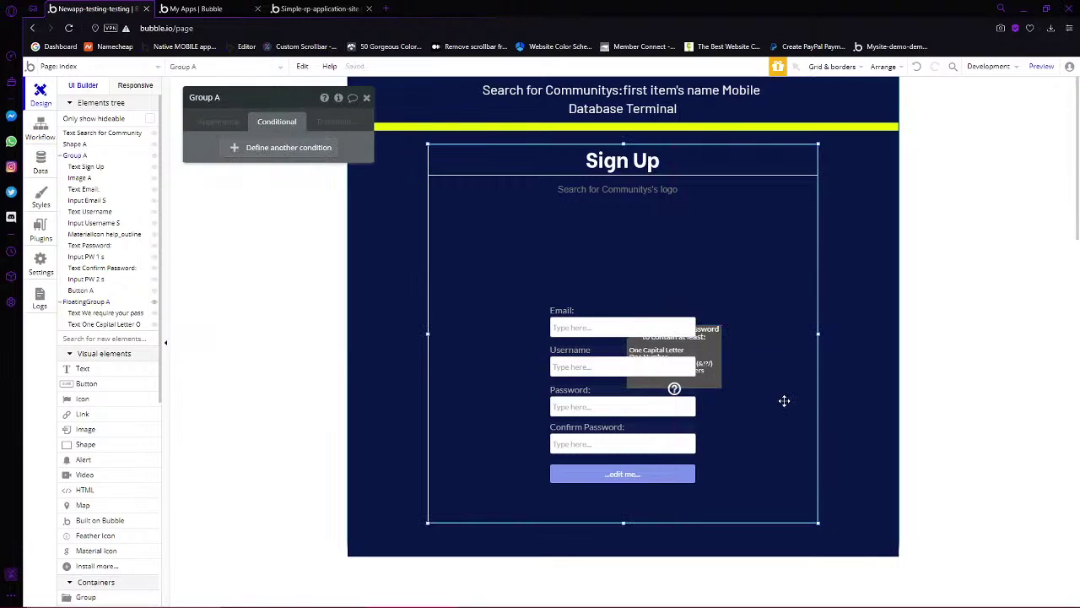
Preview the page, then bring the password help icon to front in the editor
click(1044, 67)
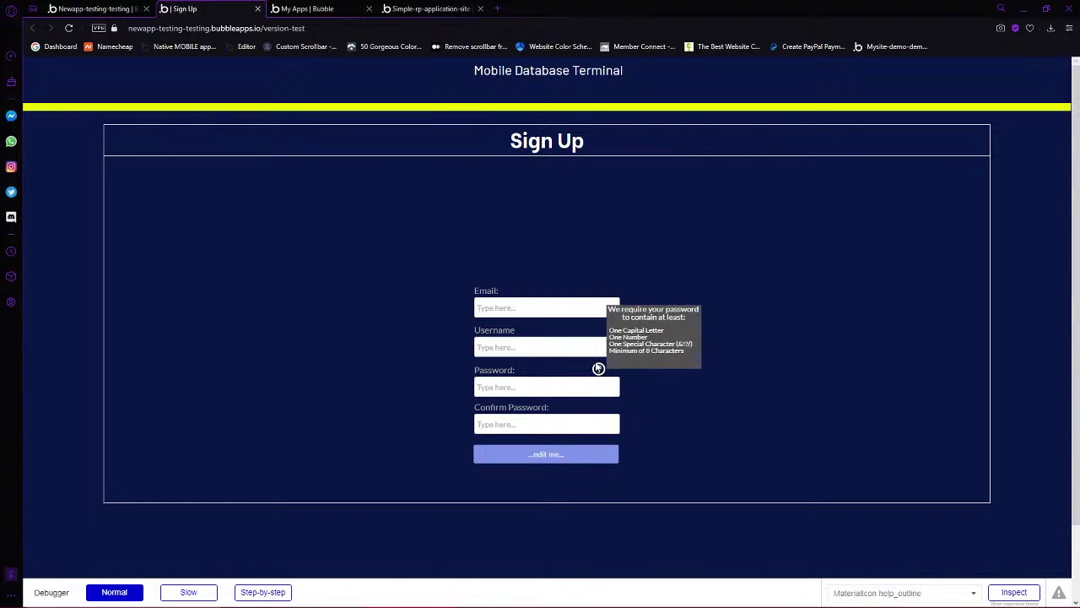
click(138, 13)
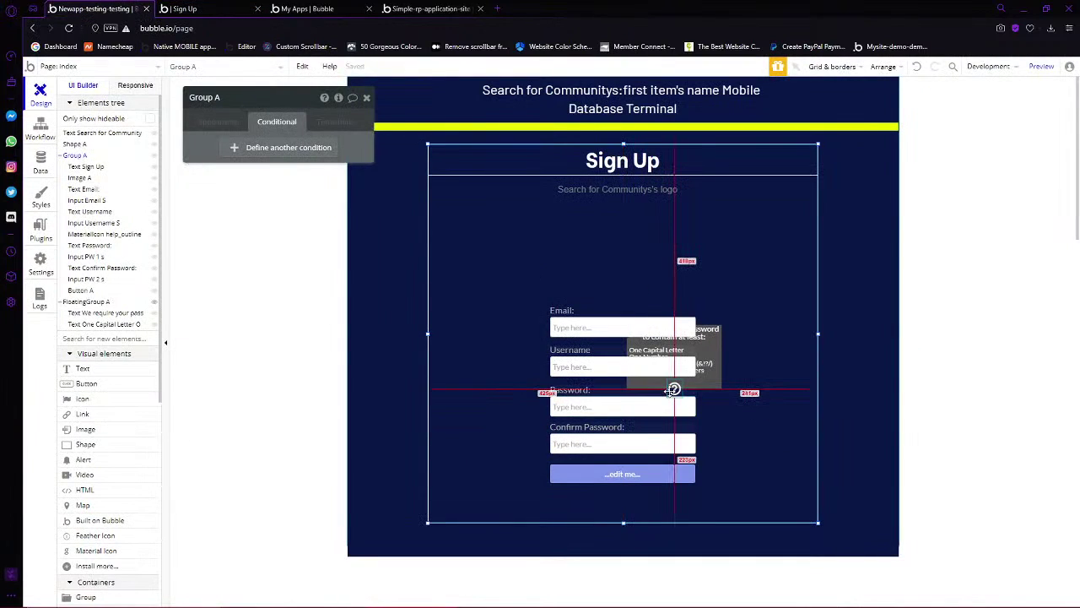
click(673, 389)
right_click(674, 388)
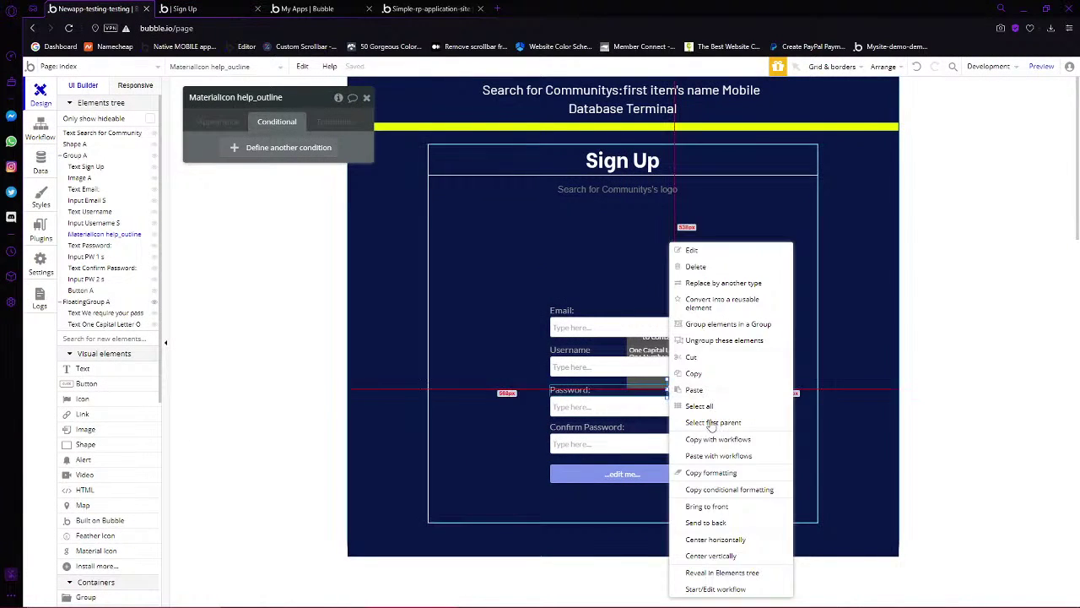
click(719, 508)
Re-test the tooltip hover in the live preview and reselect the requirements box
click(190, 9)
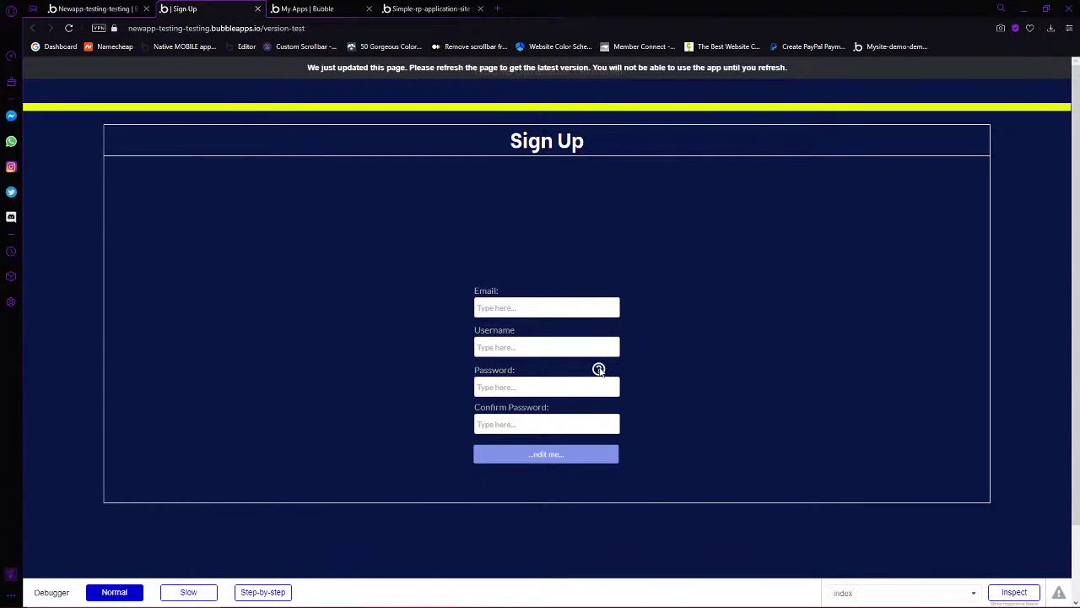
mouse_move(599, 369)
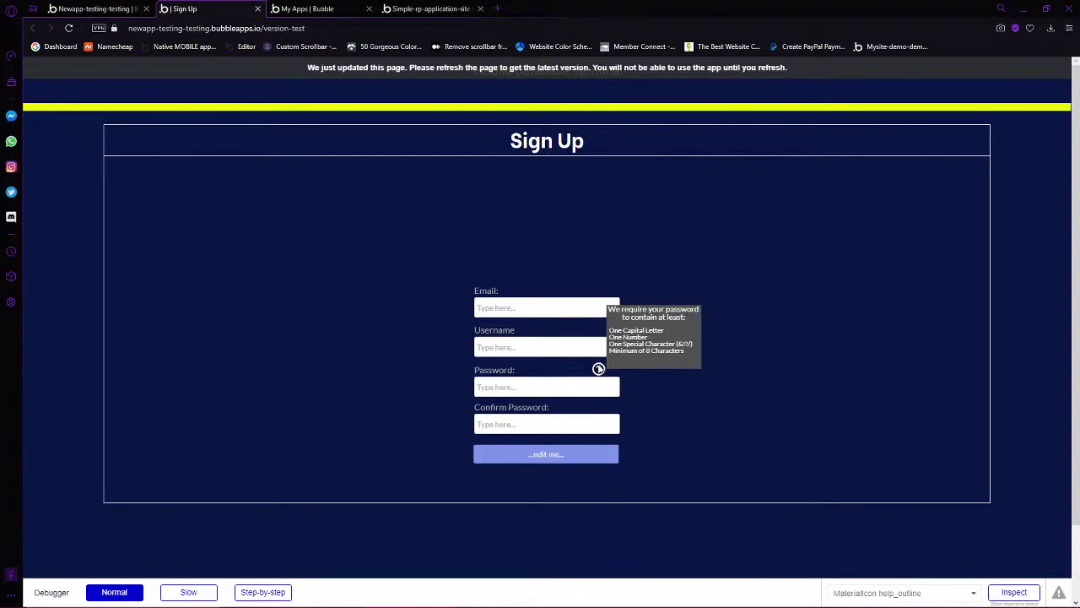
click(93, 9)
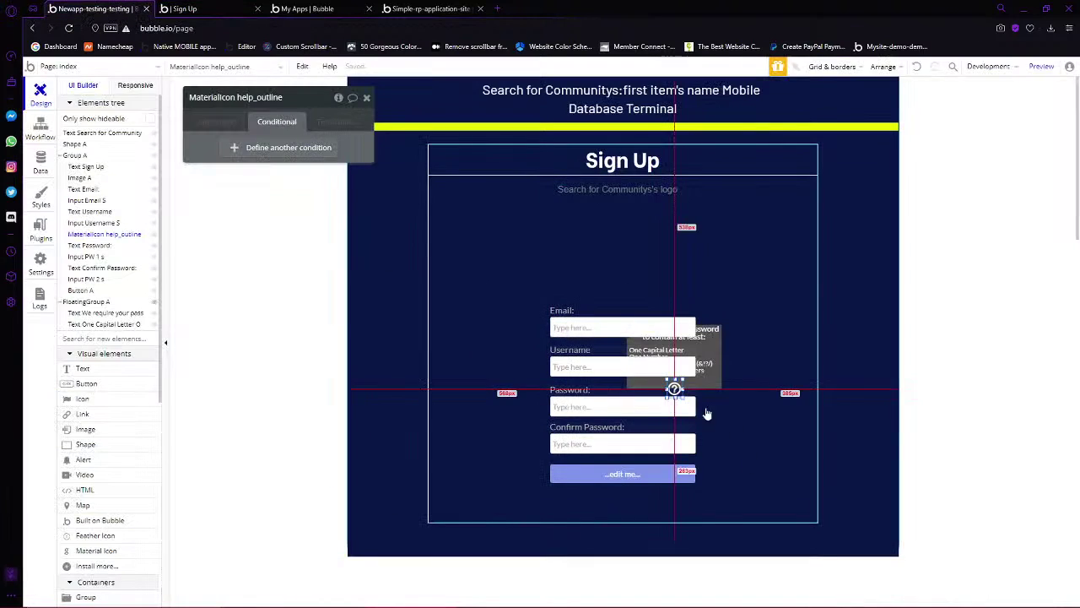
click(704, 383)
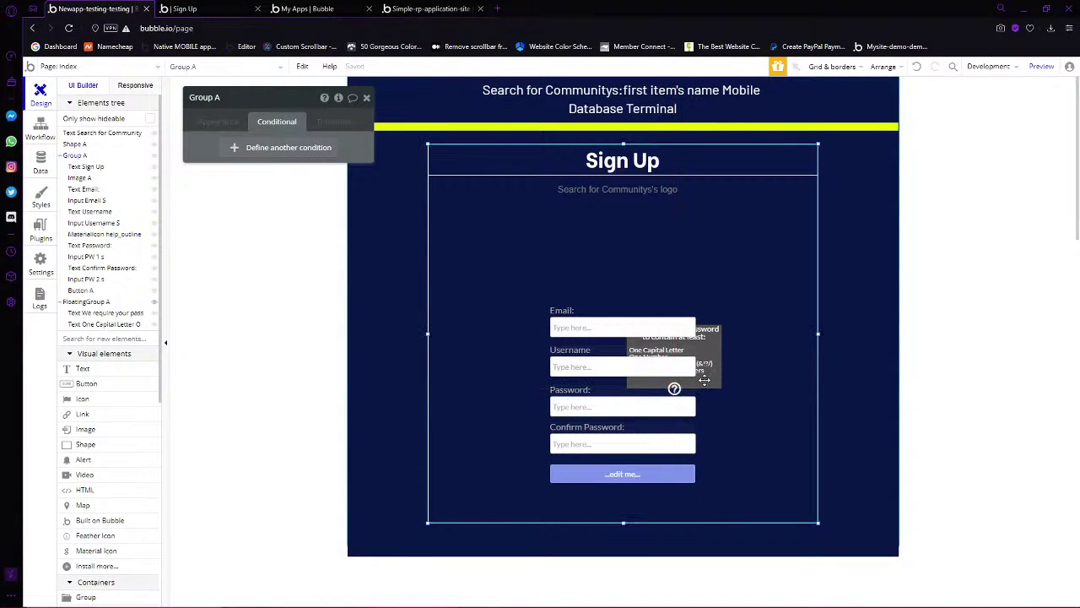
click(90, 304)
Add a condition showing the tooltip whenever Input PW 1 s is focused
click(255, 325)
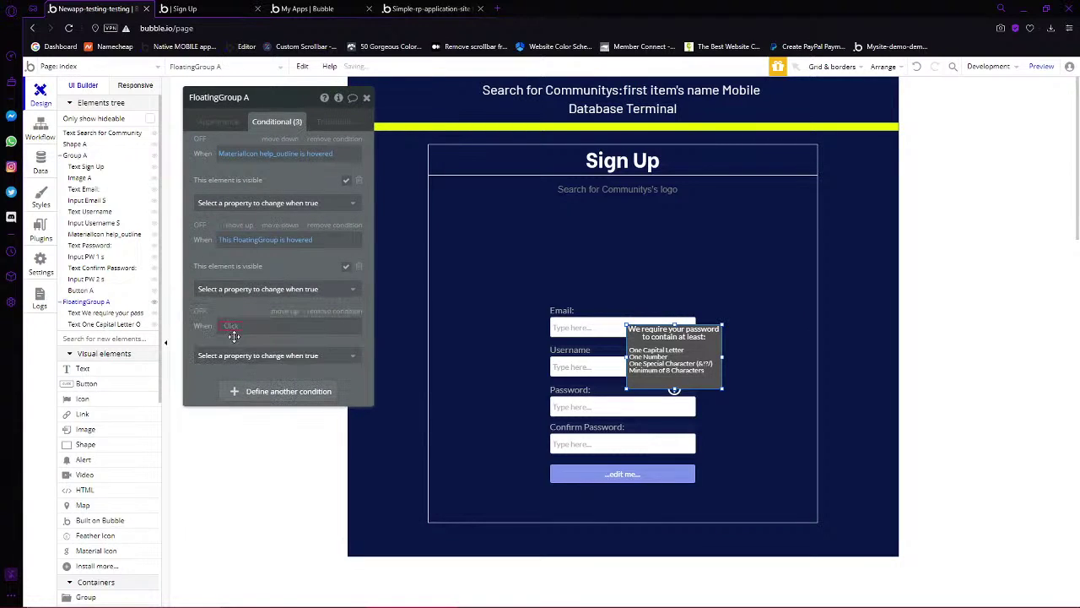
text(input)
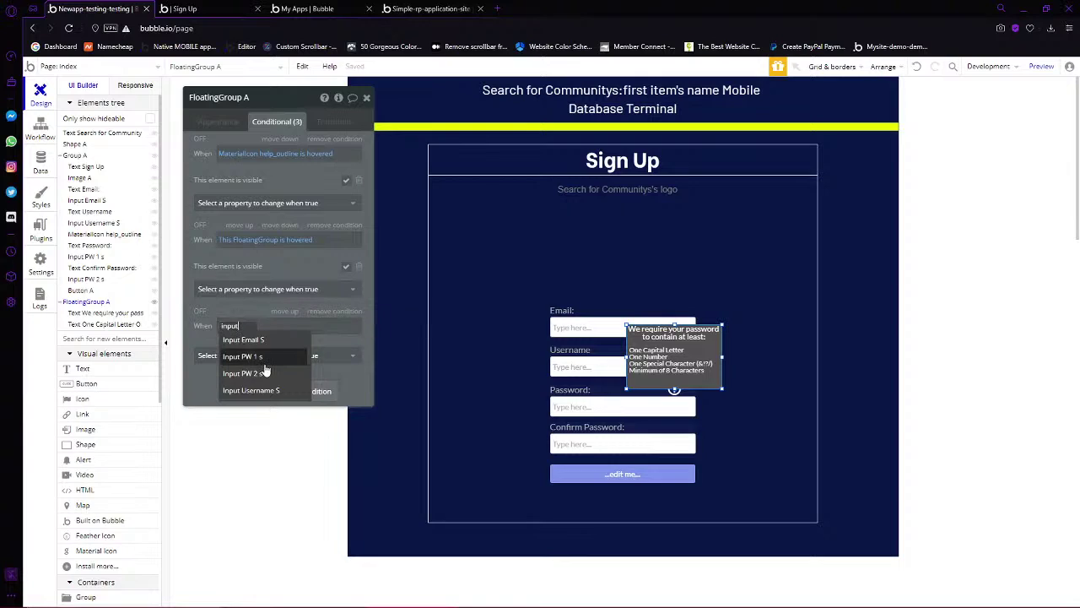
click(242, 356)
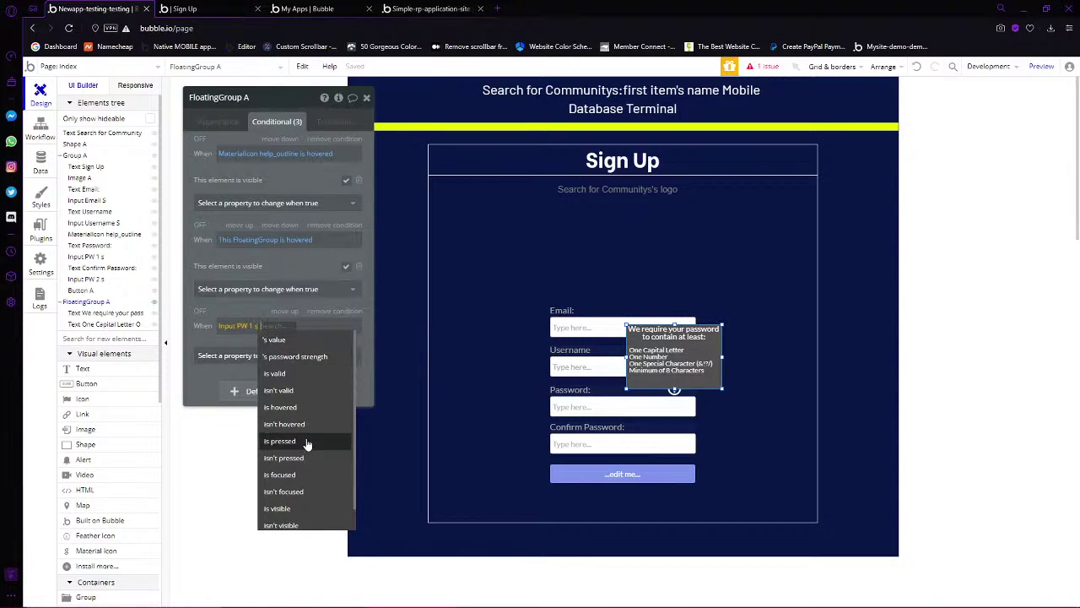
click(310, 475)
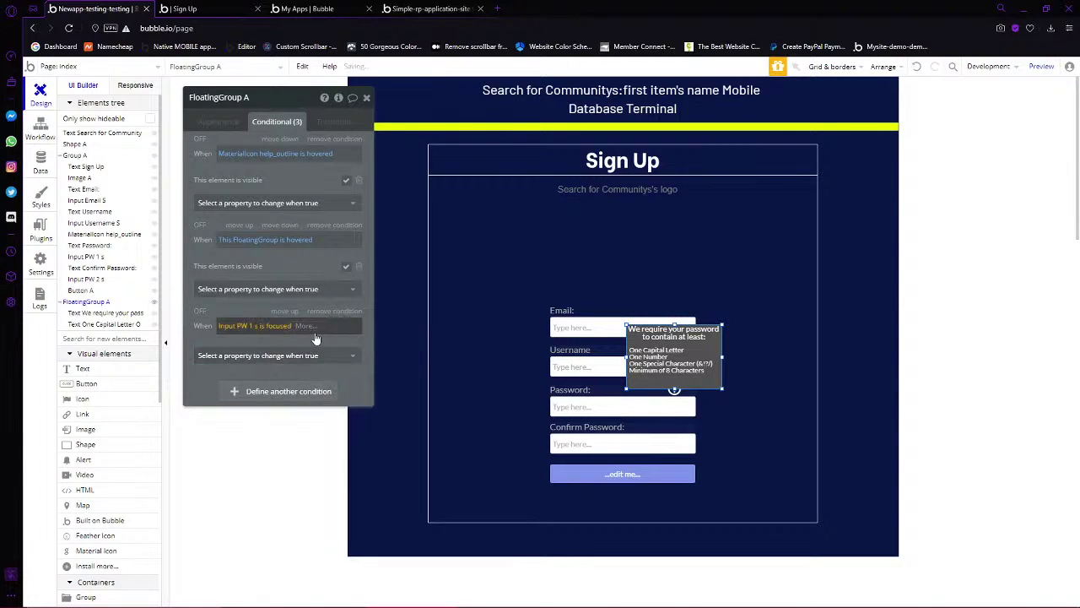
click(321, 355)
click(275, 391)
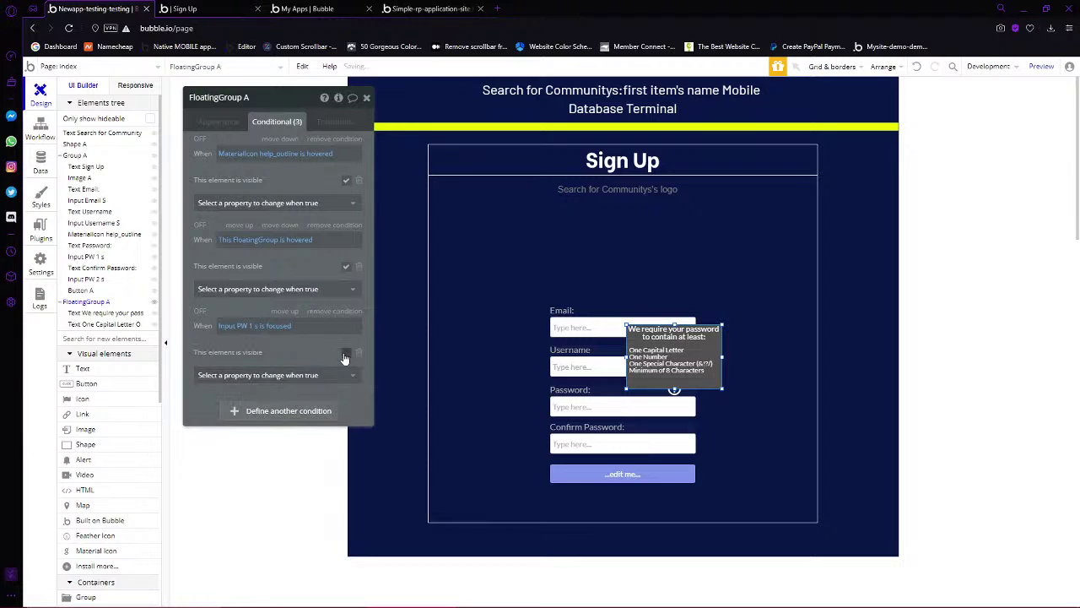
Discard the extra empty condition and open the live preview
click(268, 414)
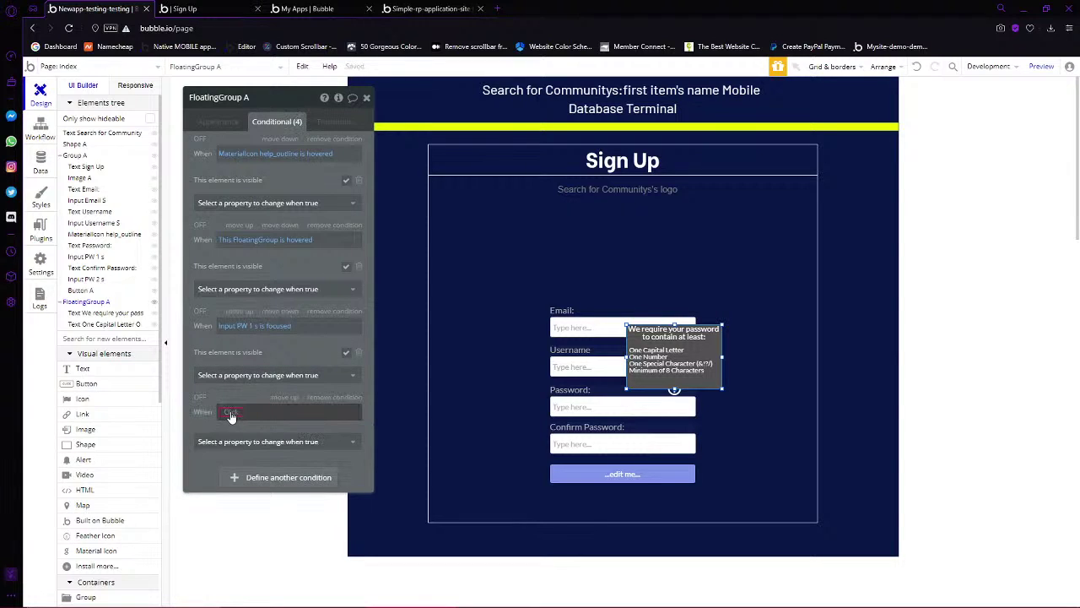
click(230, 412)
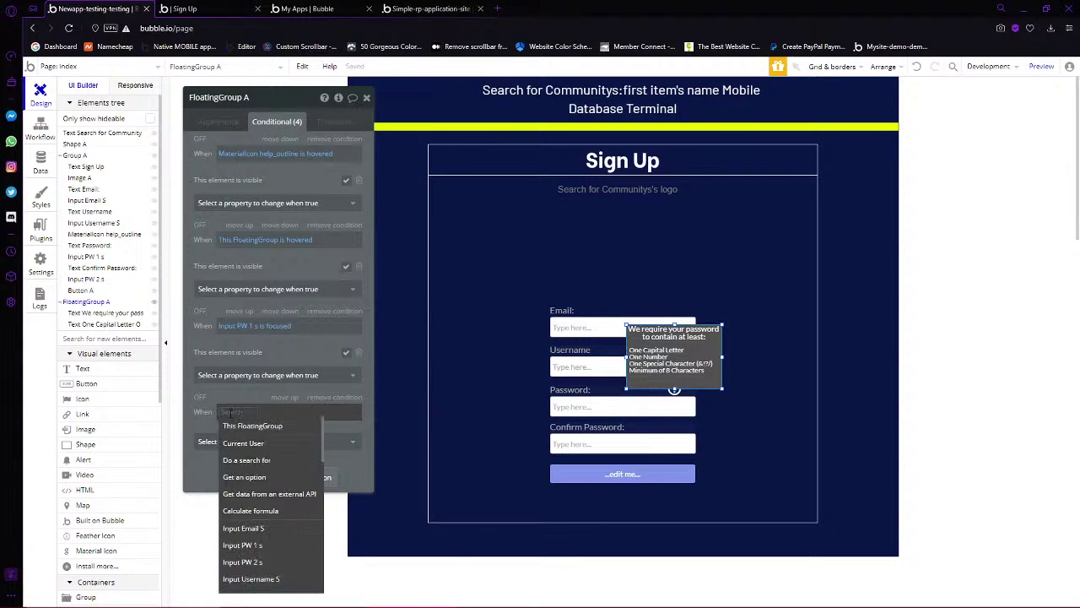
text(te)
key(BackSpace)
key(BackSpace)
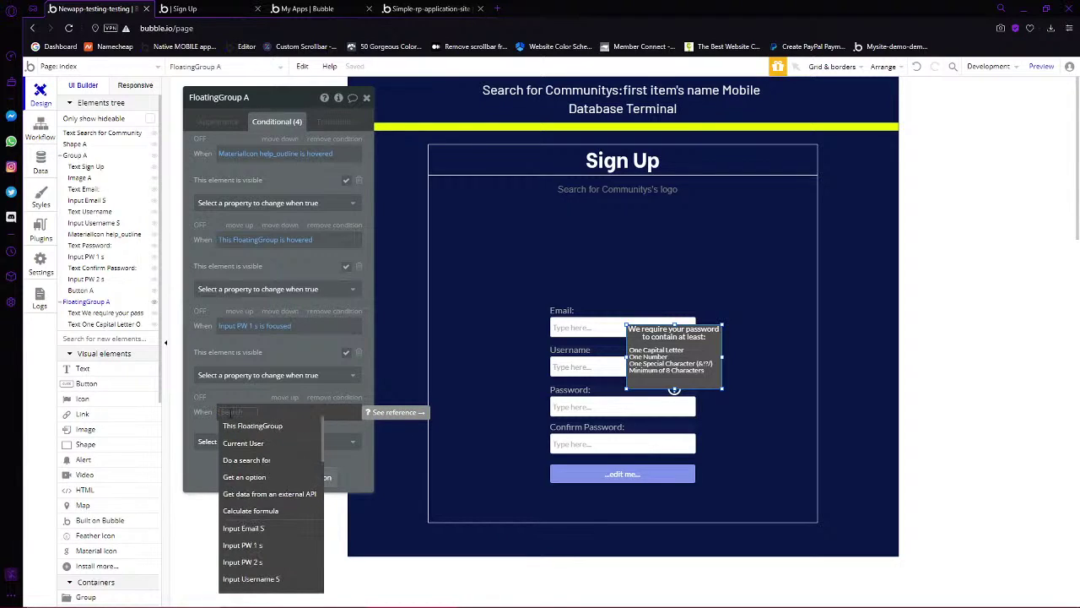
click(186, 9)
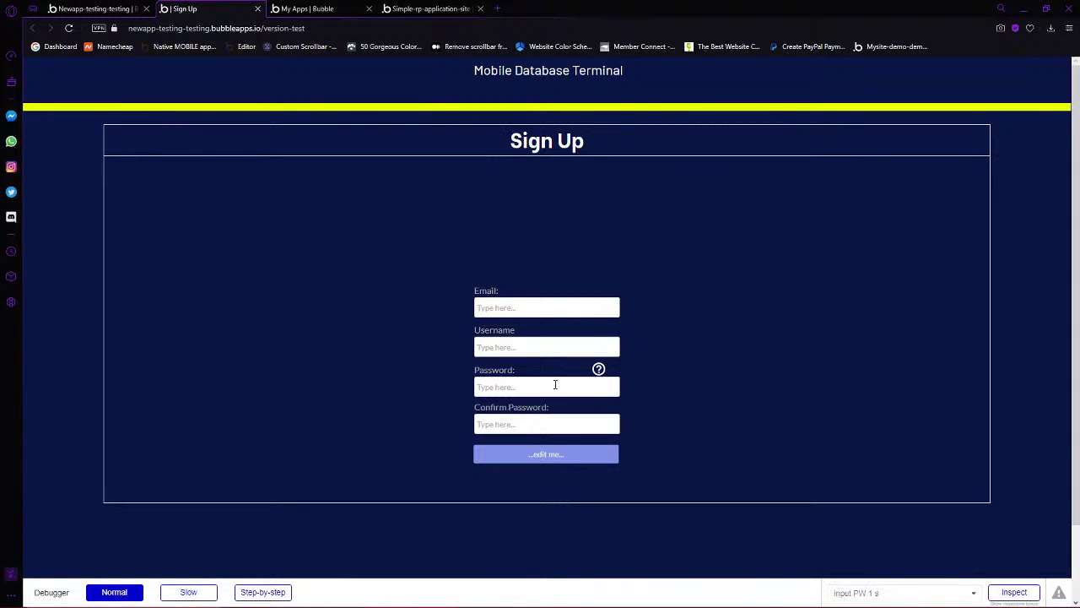
Focus the Password field in the preview and dismiss the saved-password suggestions
click(555, 385)
click(793, 400)
Back in the editor, nudge the requirements tooltip group slightly down with the arrow key
mouse_move(598, 371)
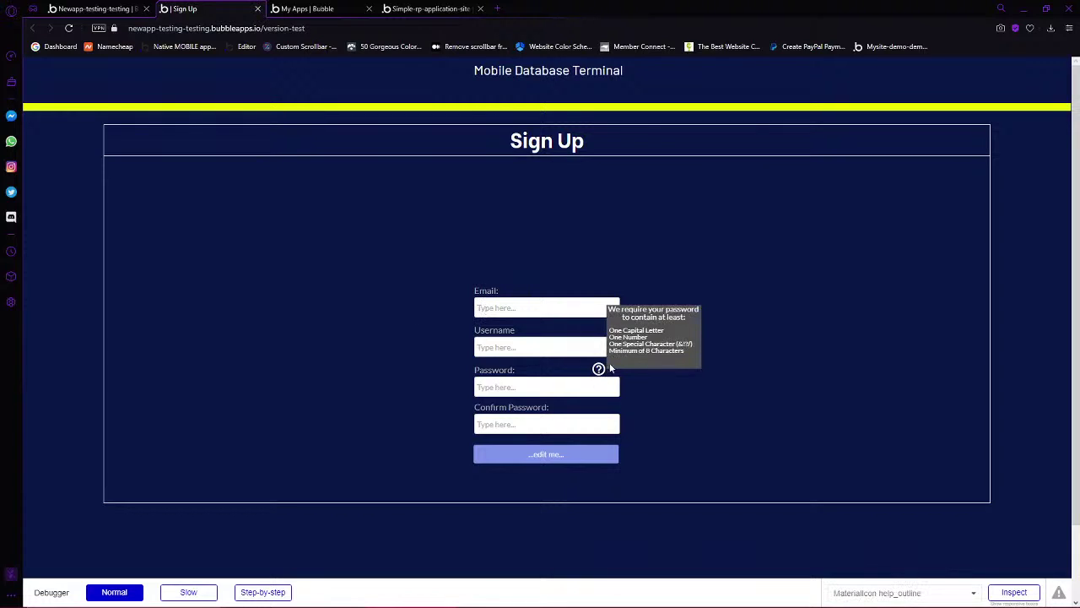
key(ctrl+shift+Tab)
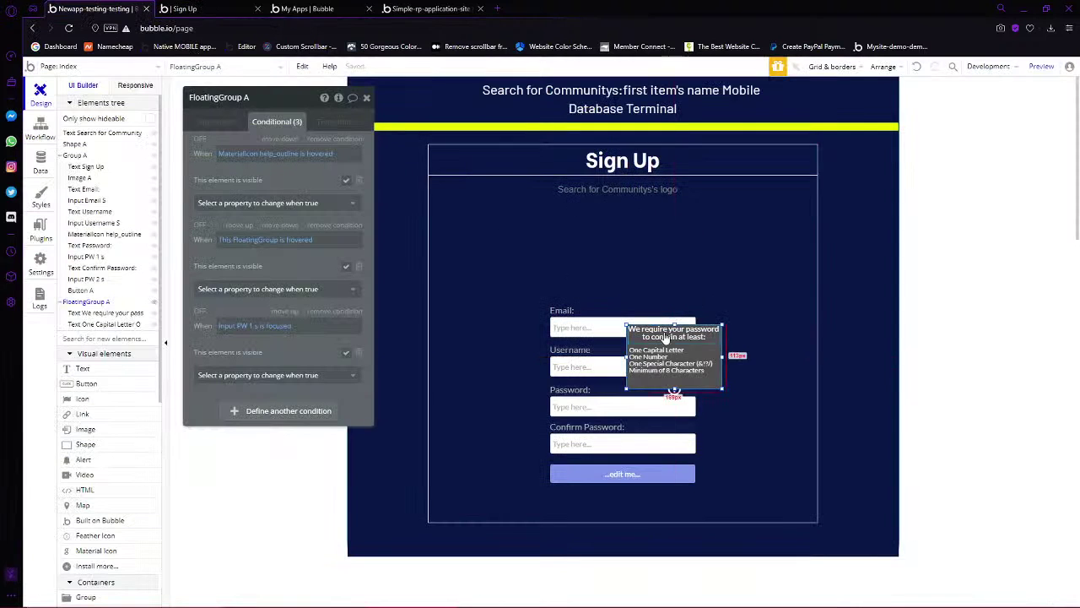
click(672, 380)
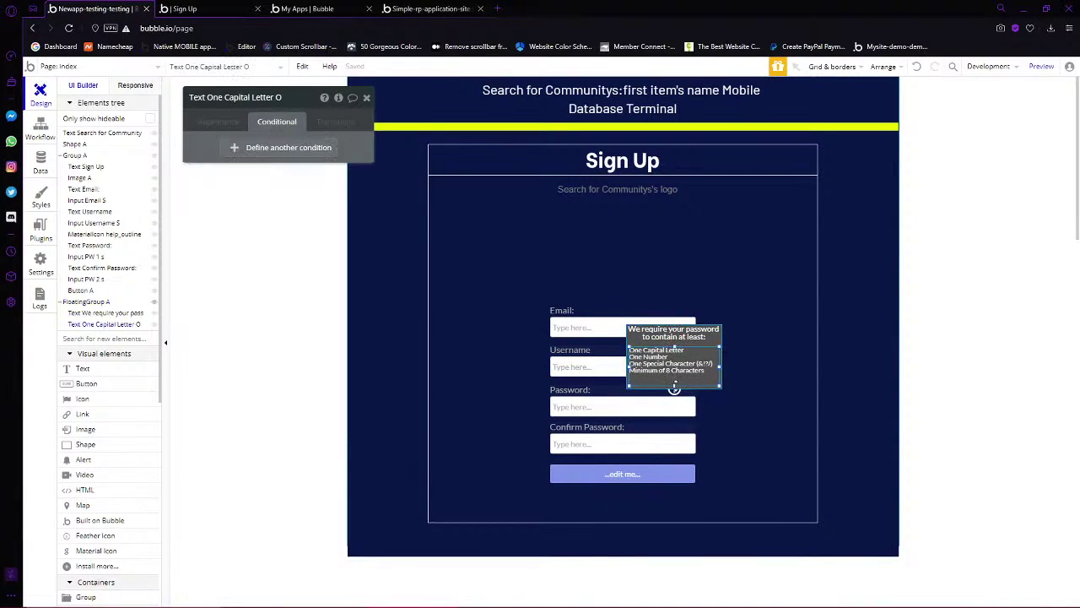
drag(674, 388, 675, 379)
click(675, 390)
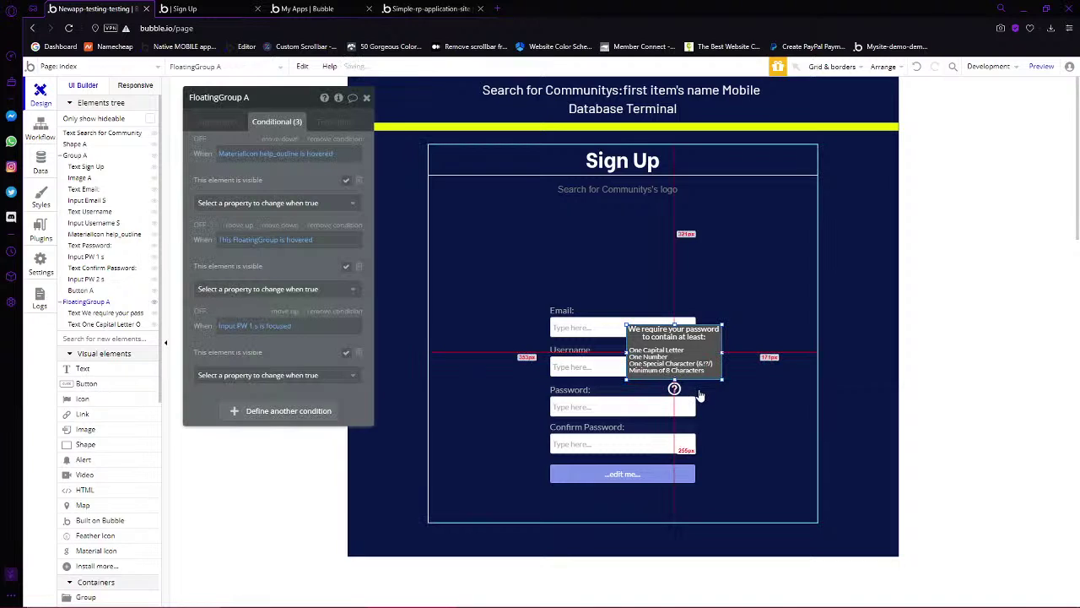
key(Down)
key(Down)
key(Down)
key(Down)
key(Down)
key(Down)
key(Down)
key(Down)
key(Down)
key(Down)
key(Down)
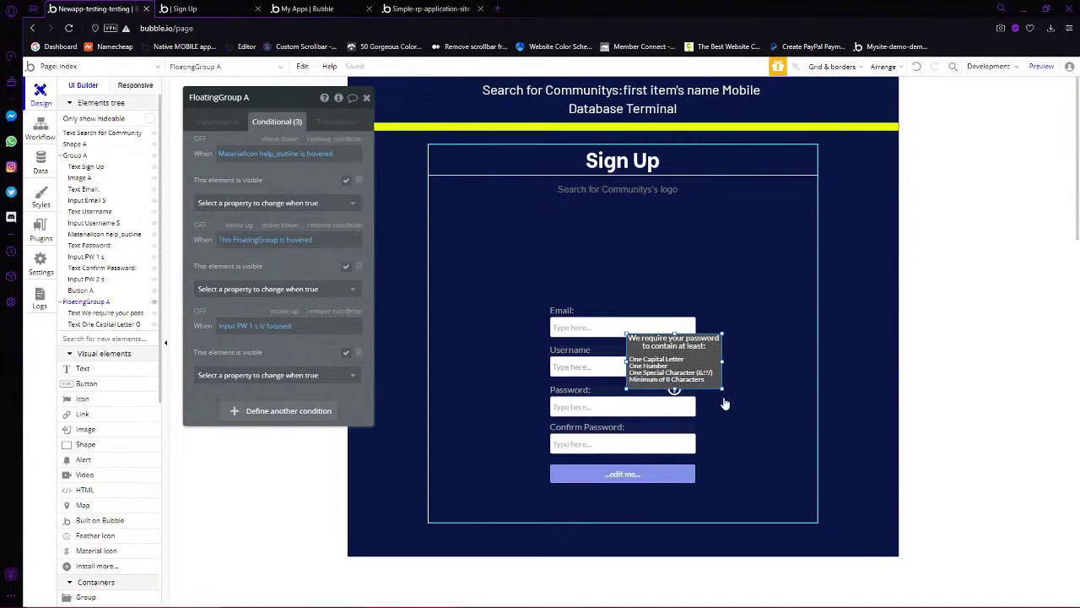
click(869, 392)
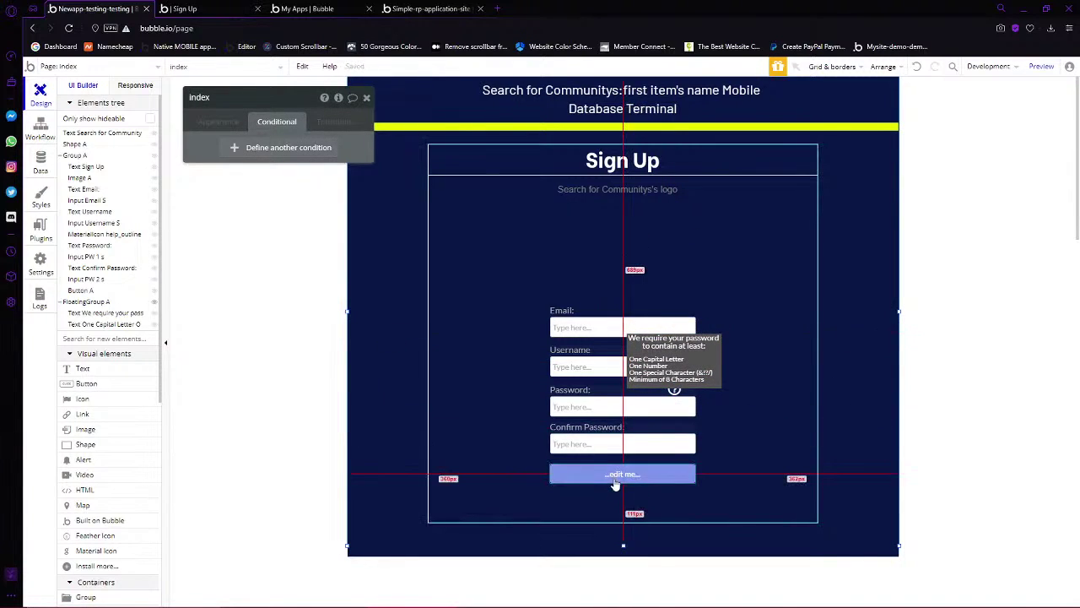
click(615, 479)
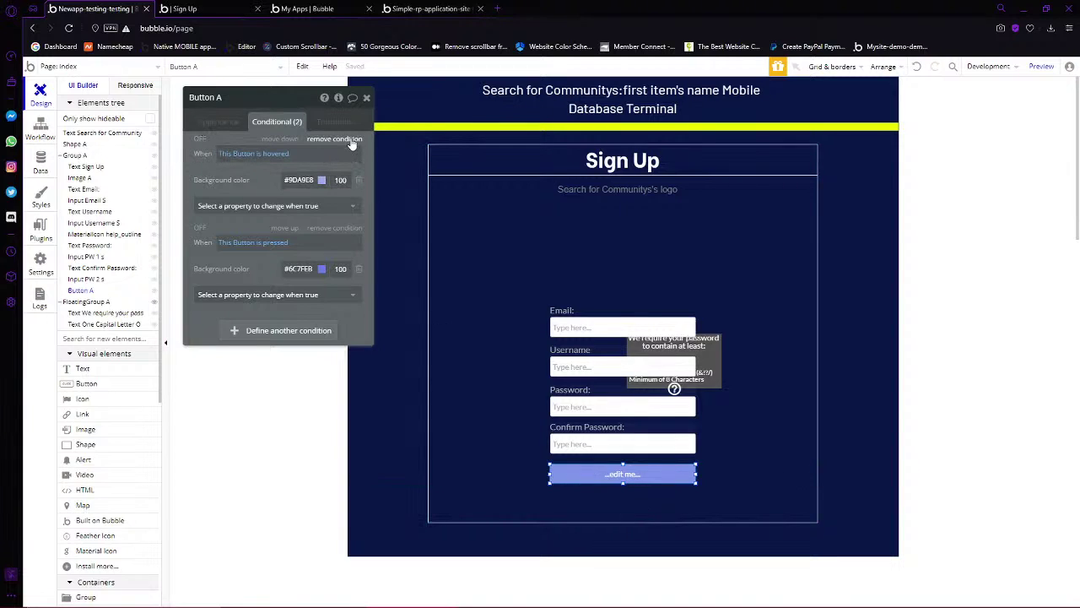
Remove the edit-me button's conditional rules
click(337, 139)
click(218, 122)
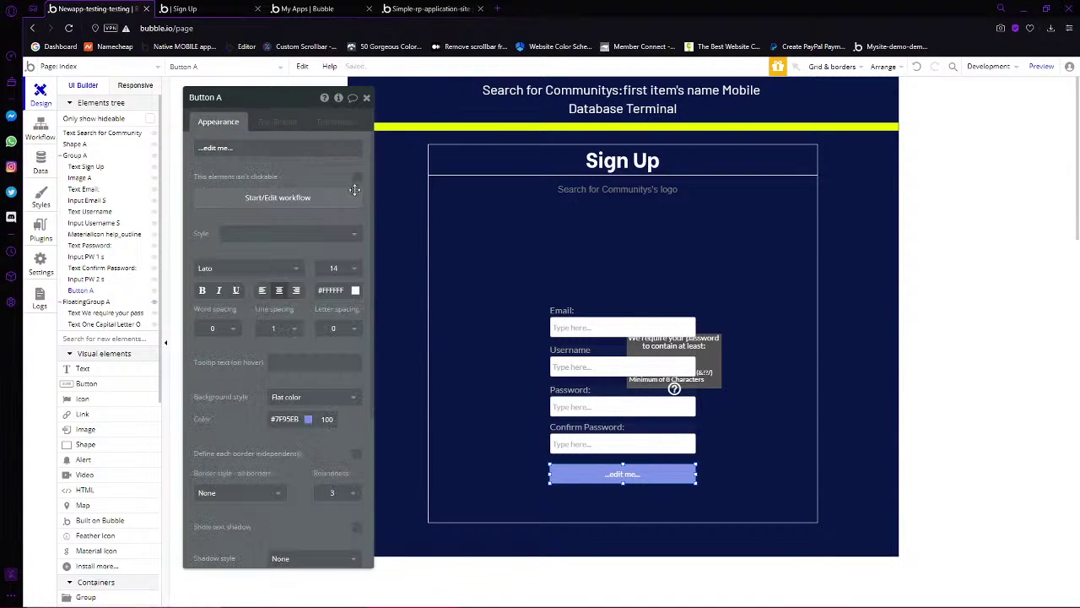
click(670, 445)
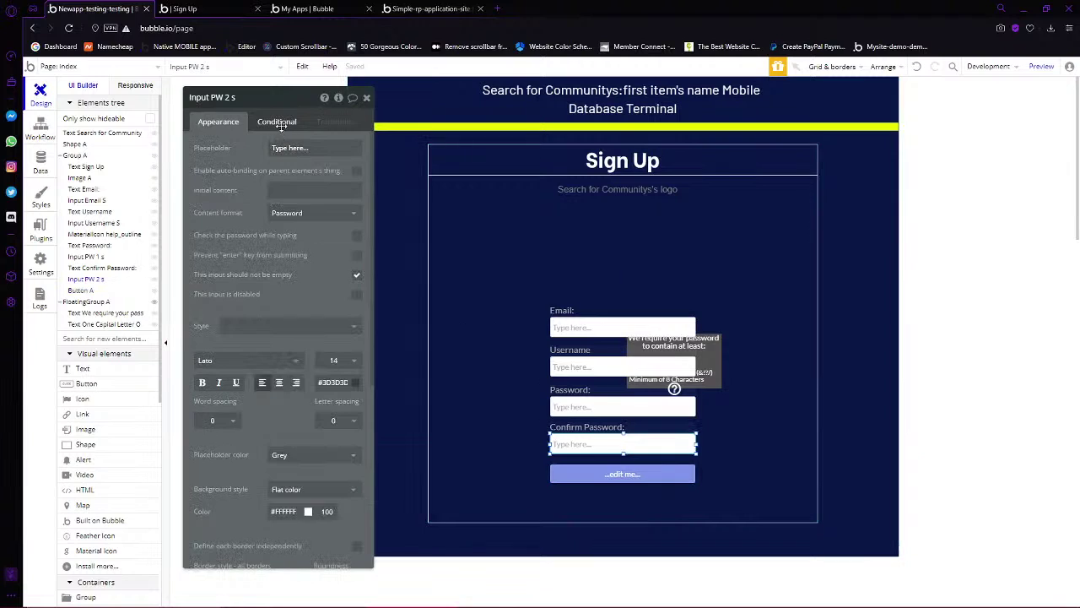
click(279, 122)
click(617, 478)
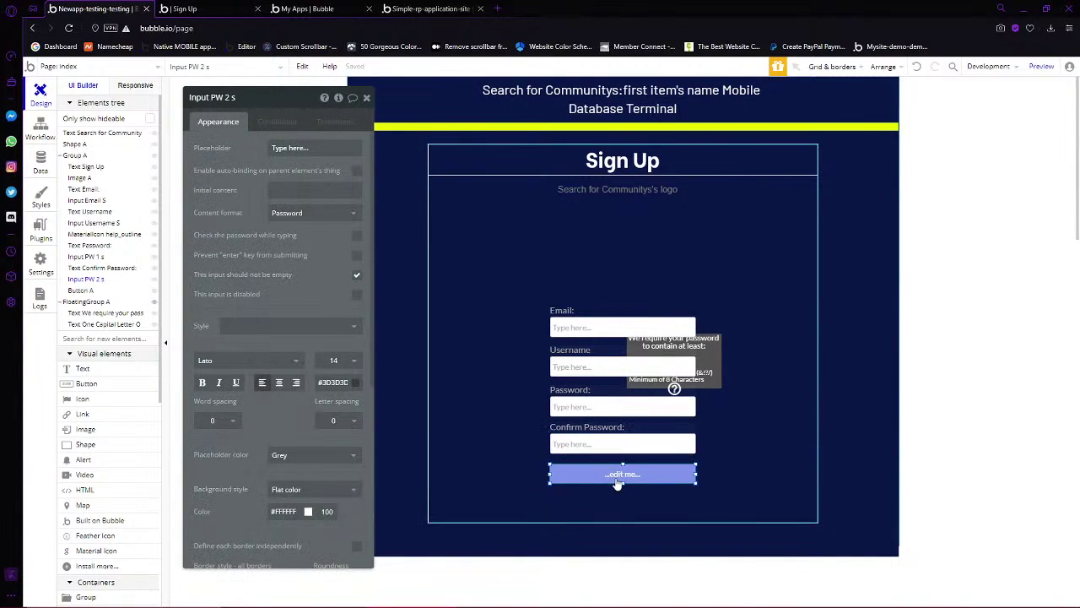
Relabel the button 'Sign Up' and colour it orange #FF7800
click(289, 148)
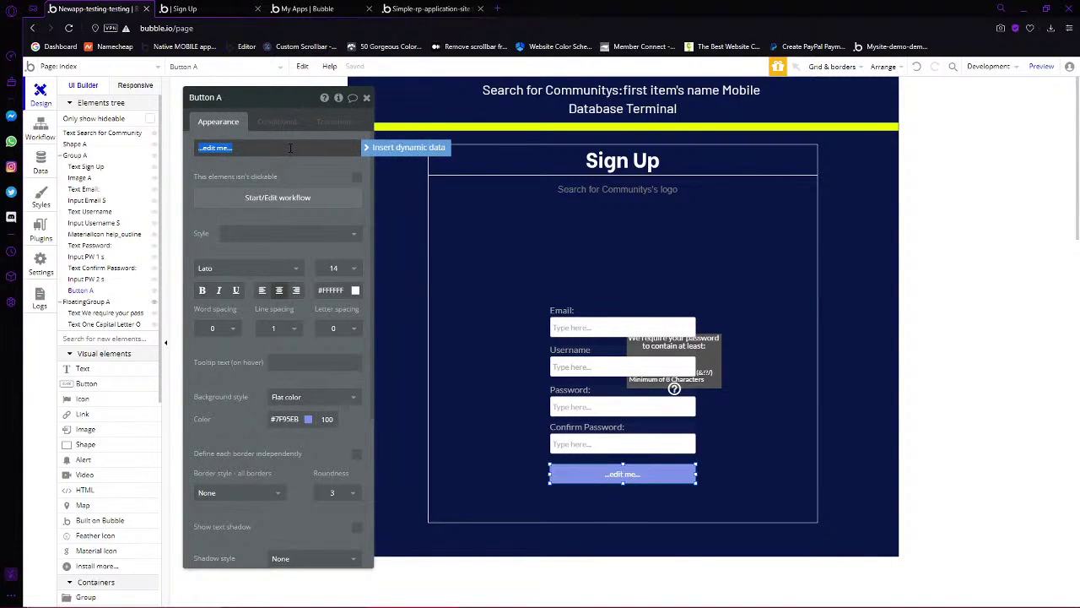
text(Sign Up)
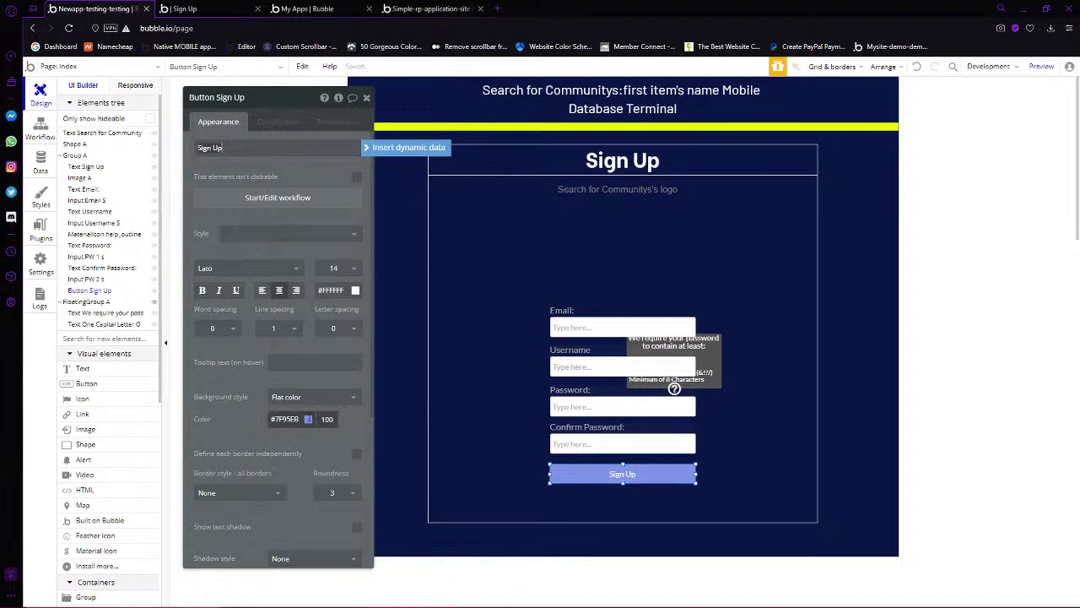
click(287, 419)
drag(360, 462, 361, 501)
drag(362, 505, 366, 505)
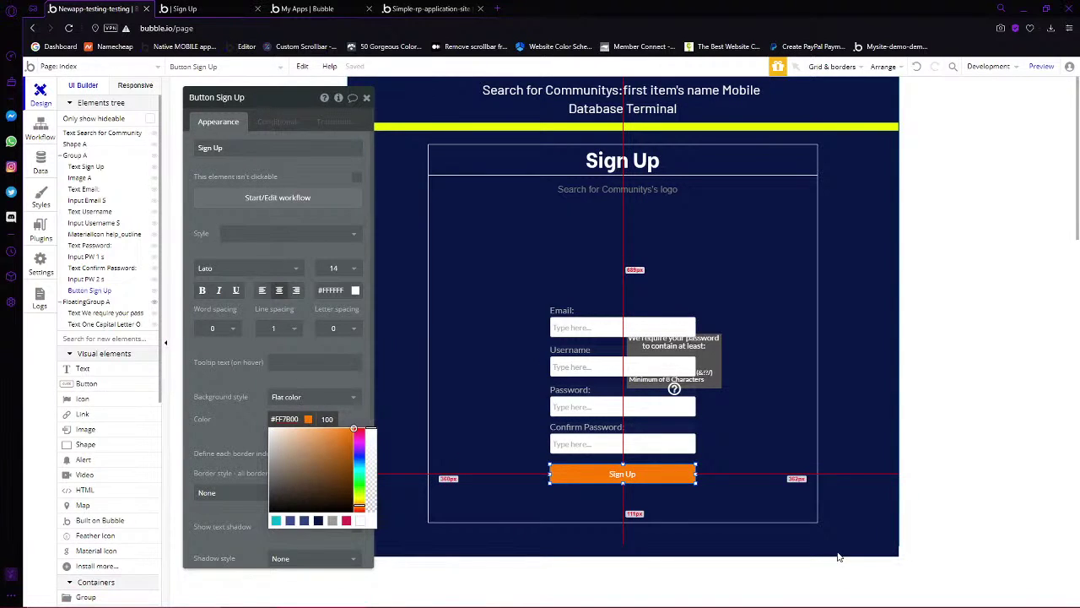
click(622, 548)
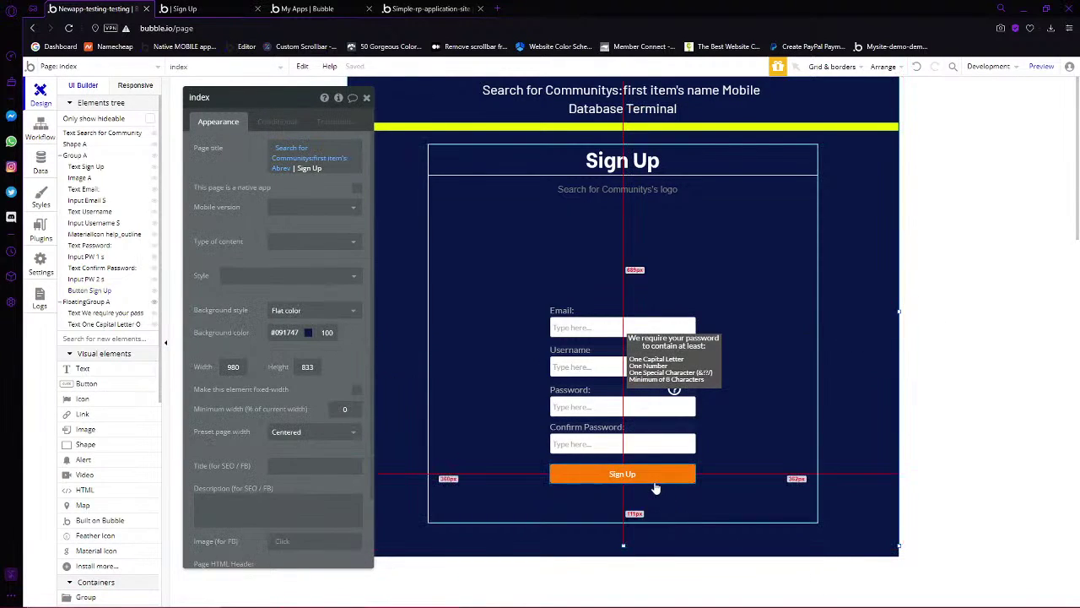
click(654, 484)
Set the Sign Up button's font size to 19
click(336, 268)
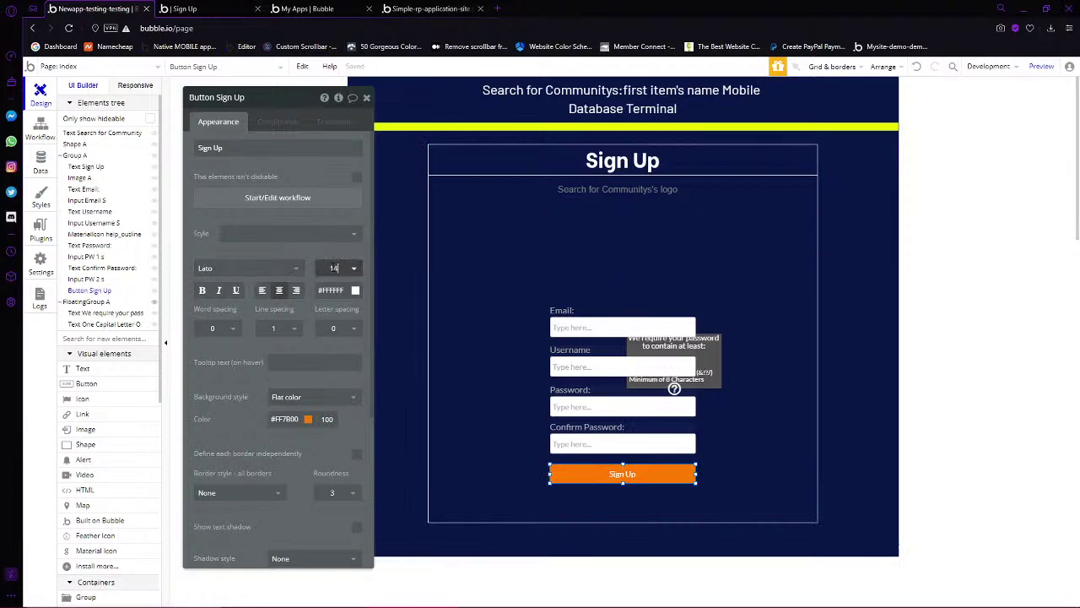
key(BackSpace)
text(6)
key(BackSpace)
text(9)
click(971, 436)
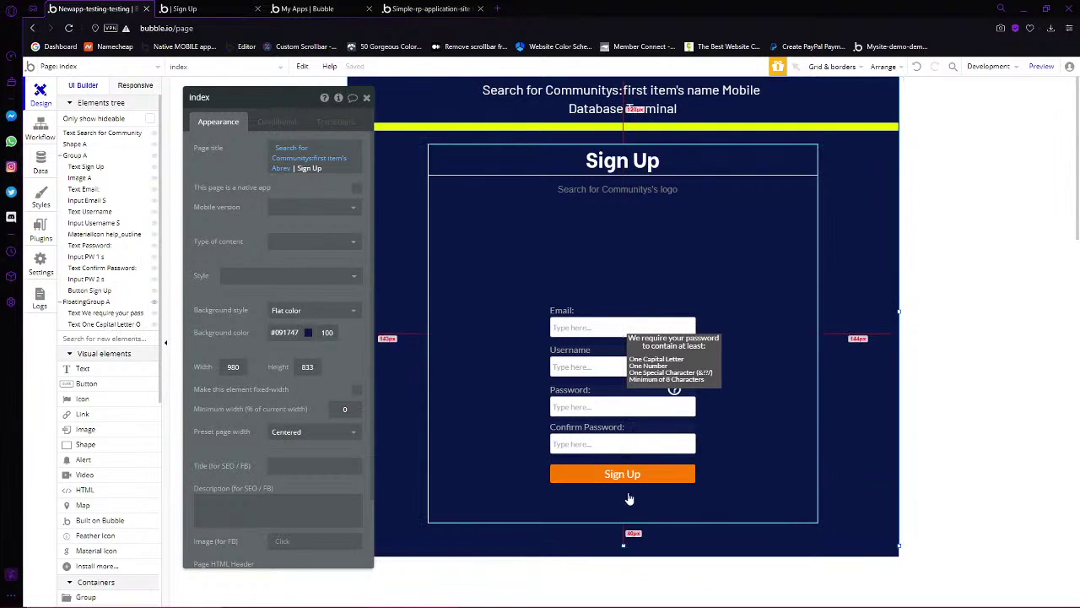
click(632, 478)
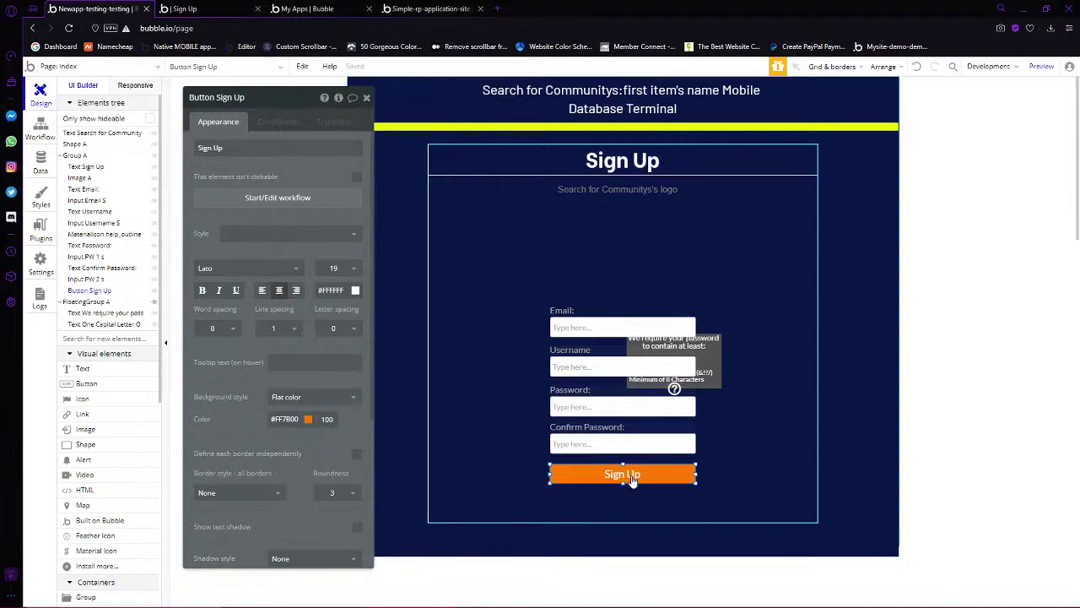
key(Escape)
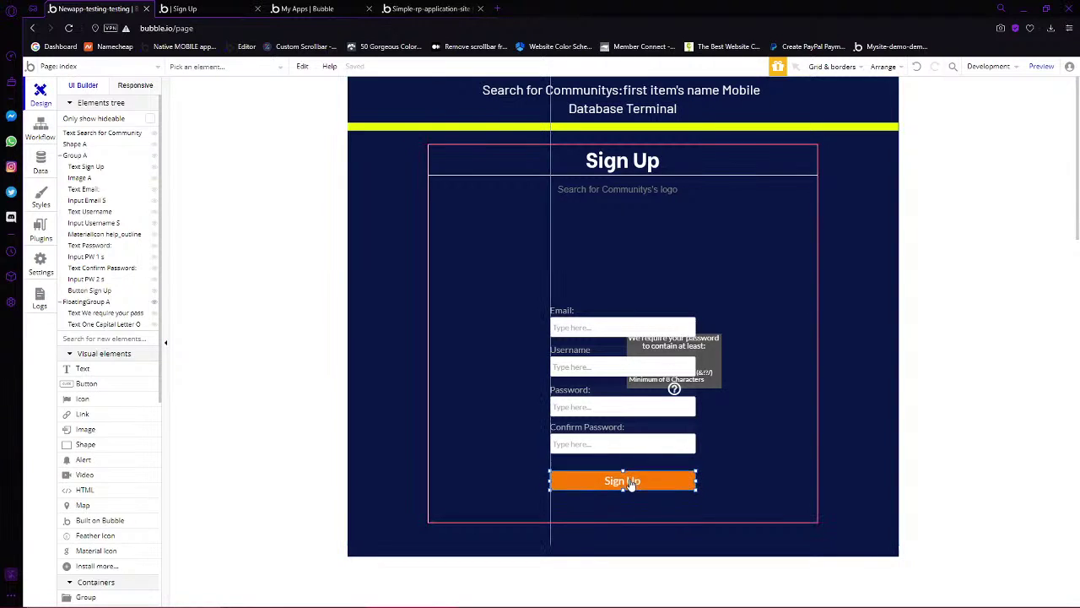
Duplicate the Sign Up button just below it and label the copy 'Log In Instead'
click(633, 478)
drag(636, 476, 634, 499)
double_click(634, 499)
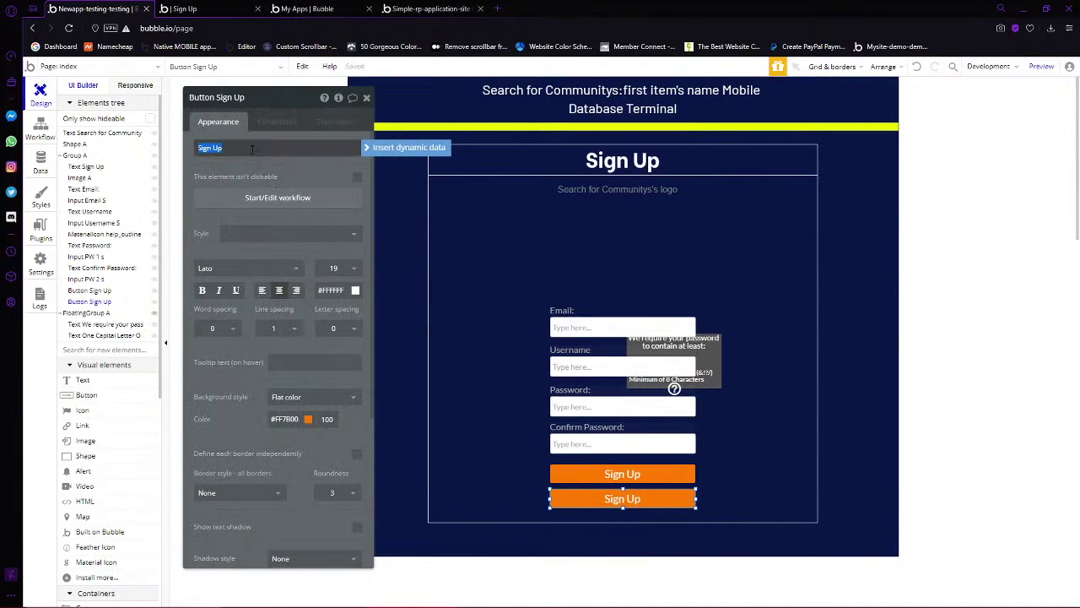
text(Log In Instead)
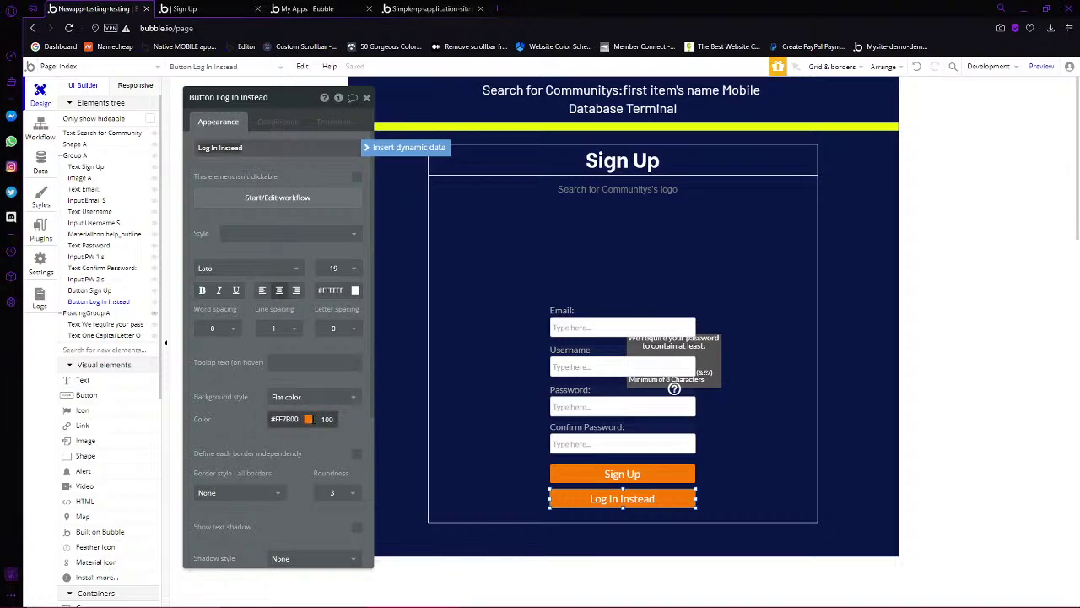
Colour the Log In Instead button dark gold #C78202
click(291, 417)
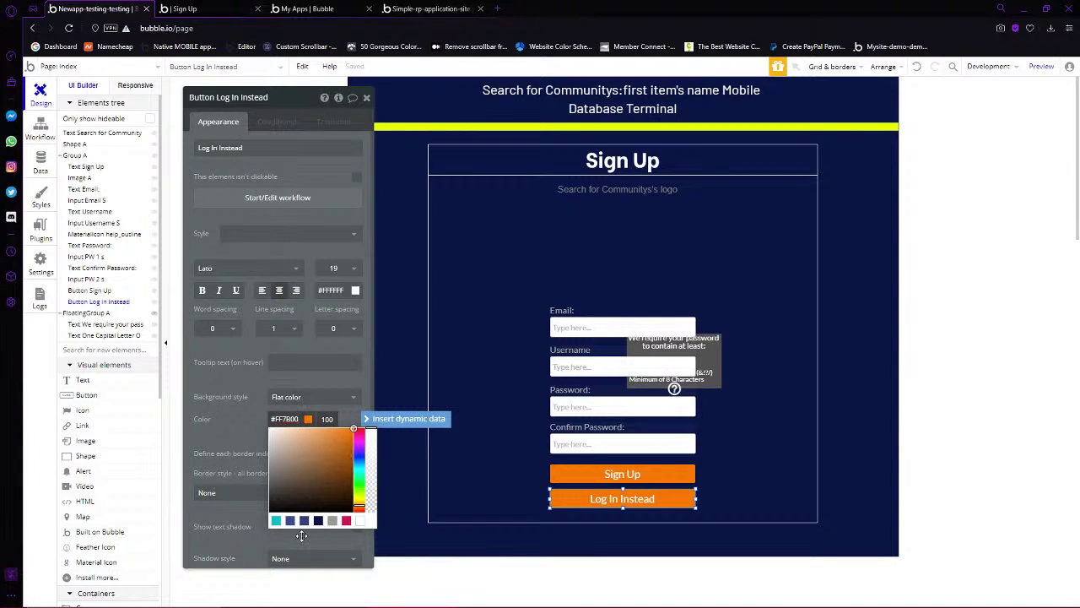
click(287, 520)
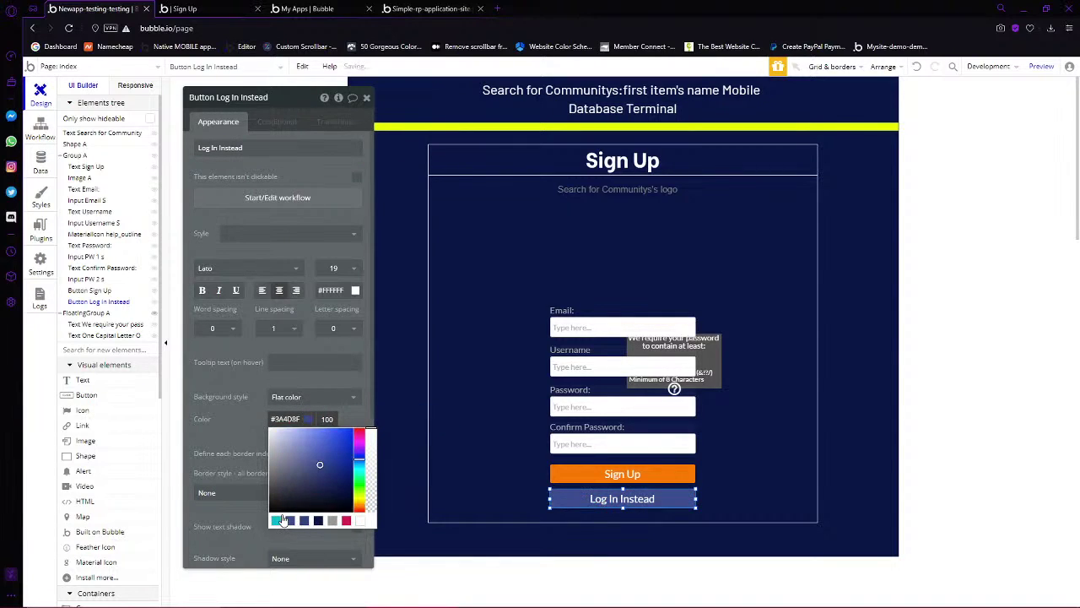
click(275, 521)
drag(359, 470, 360, 500)
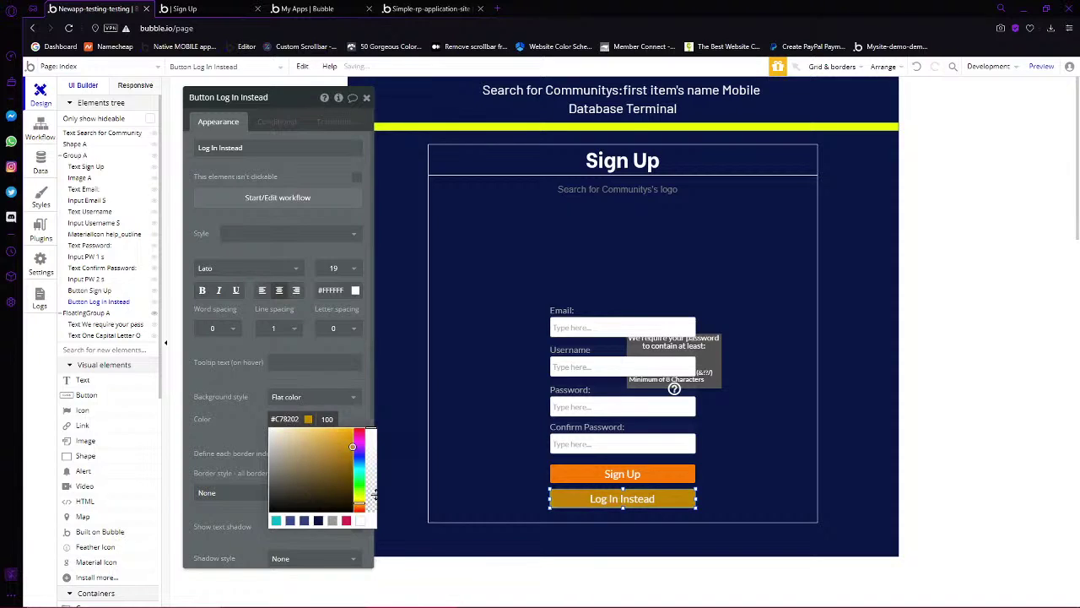
click(465, 460)
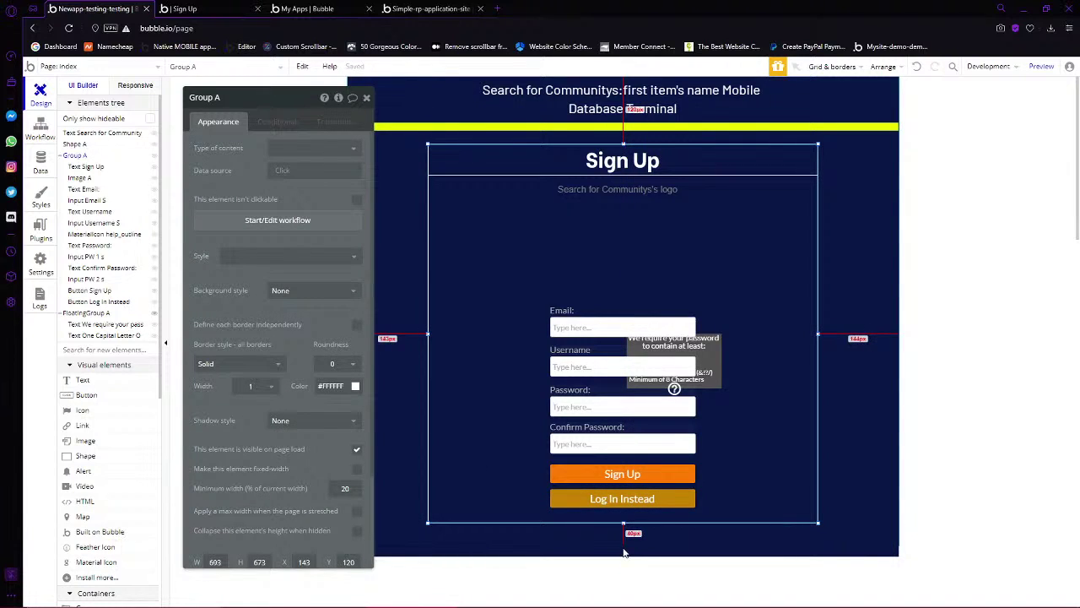
Set the Log In Instead button's background to grey #999999
click(624, 126)
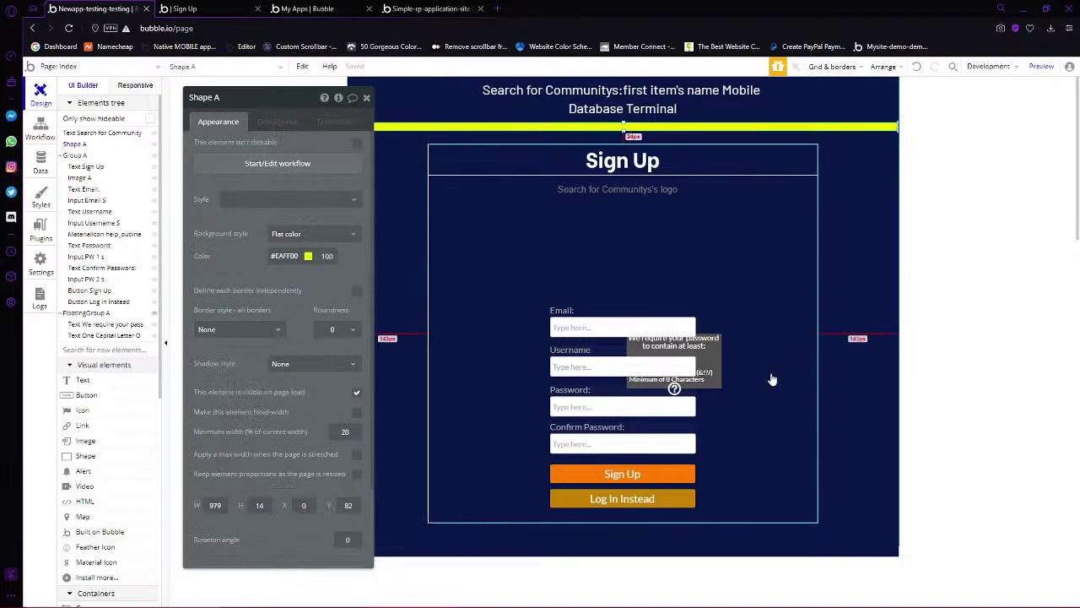
click(674, 477)
click(662, 505)
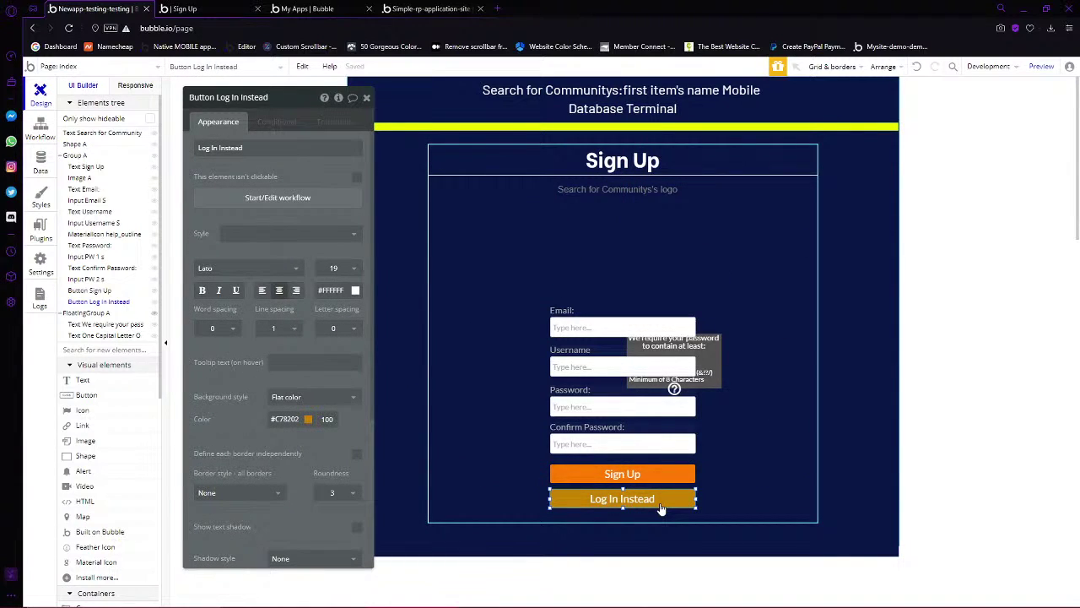
click(287, 419)
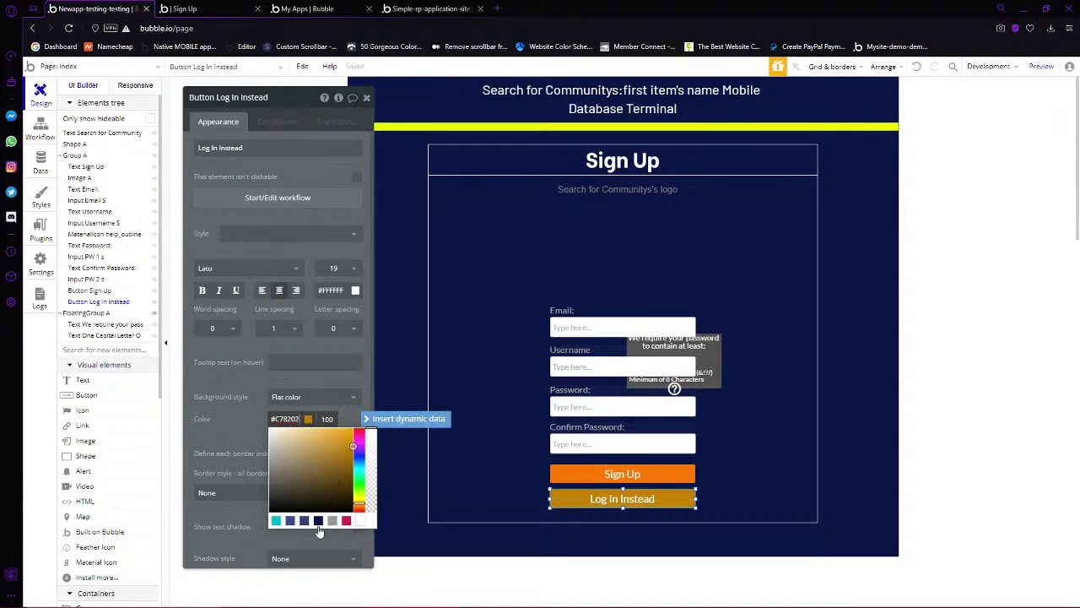
click(346, 521)
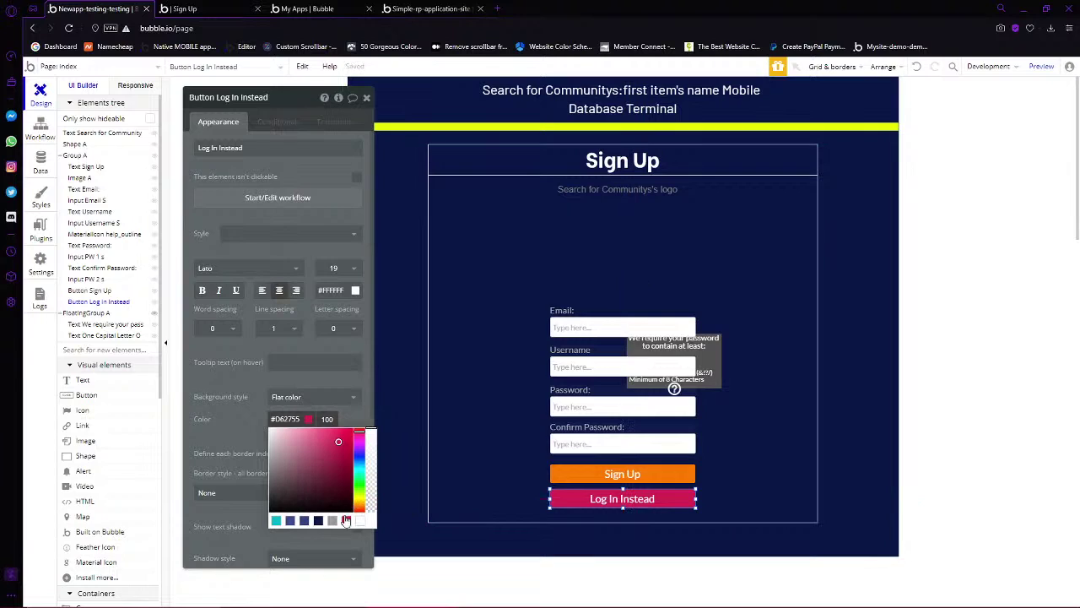
click(332, 521)
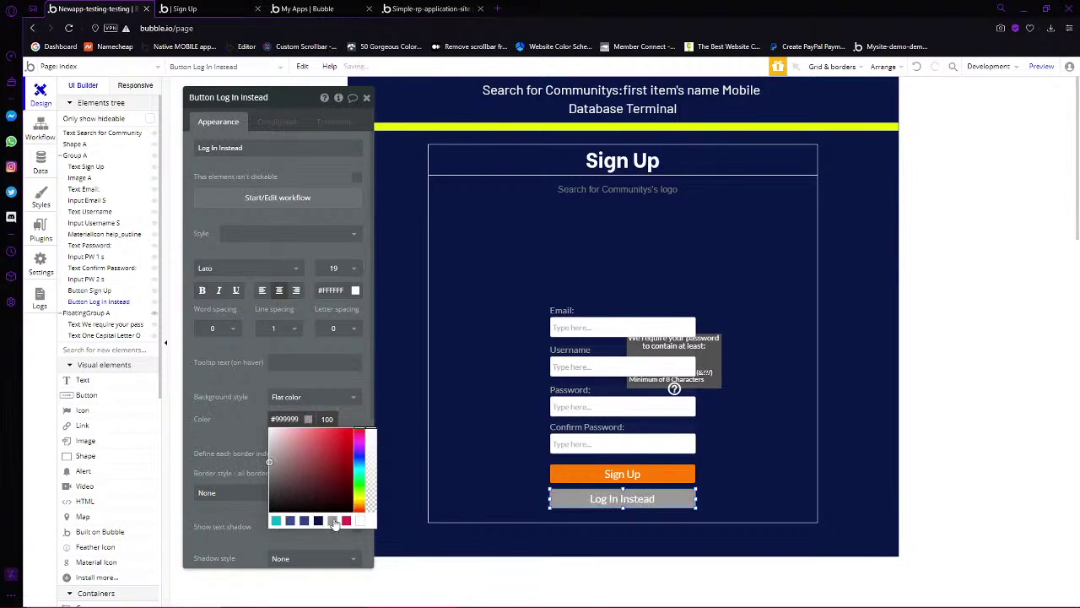
click(487, 465)
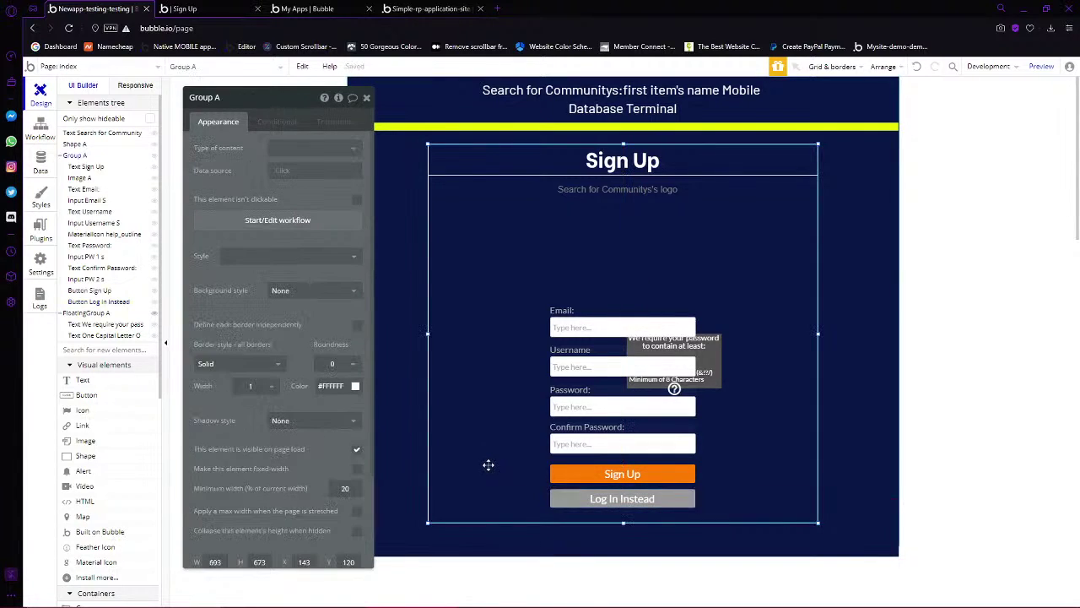
Try pink on the top bar, then dismiss the colours to keep it yellow
click(561, 128)
click(284, 256)
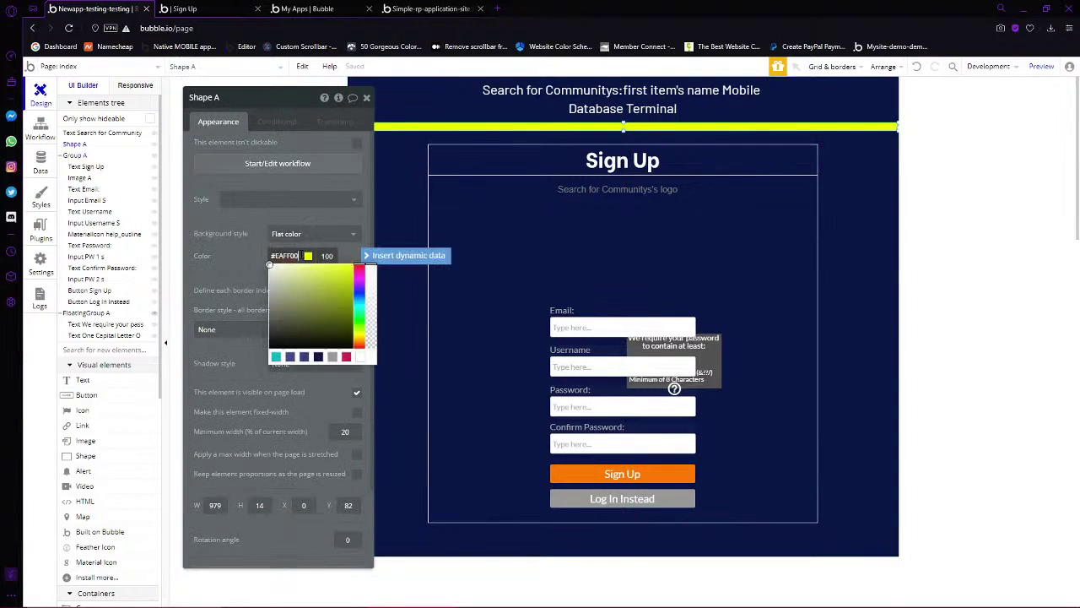
click(346, 357)
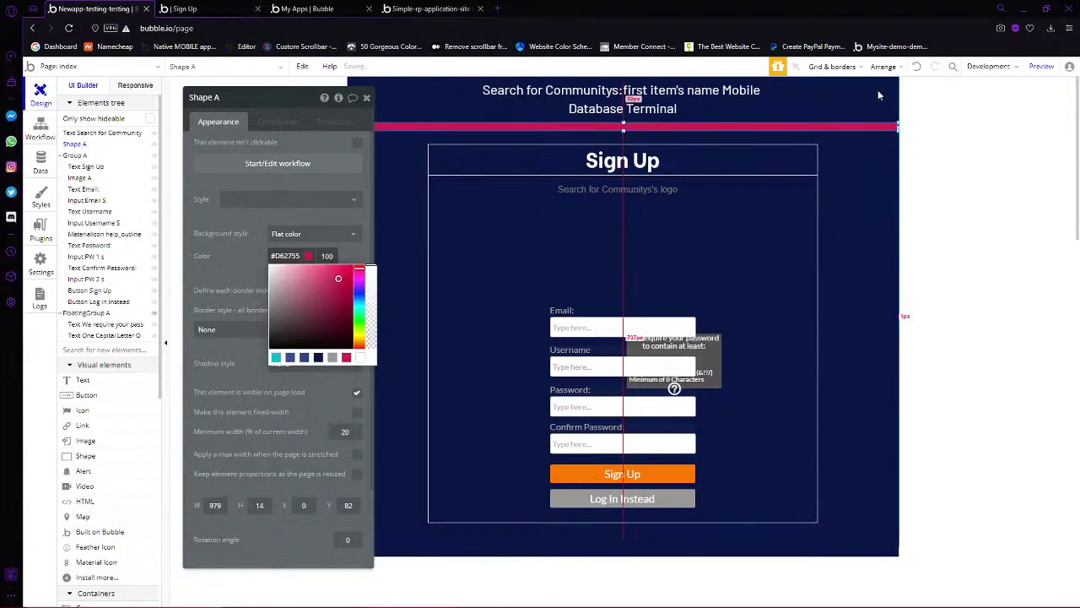
click(925, 126)
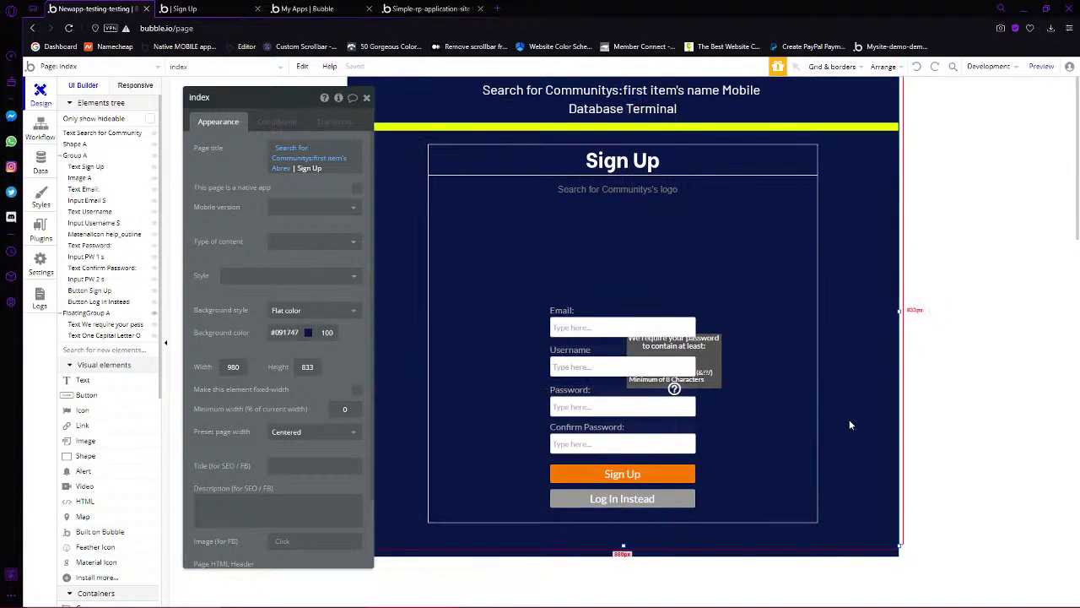
click(622, 498)
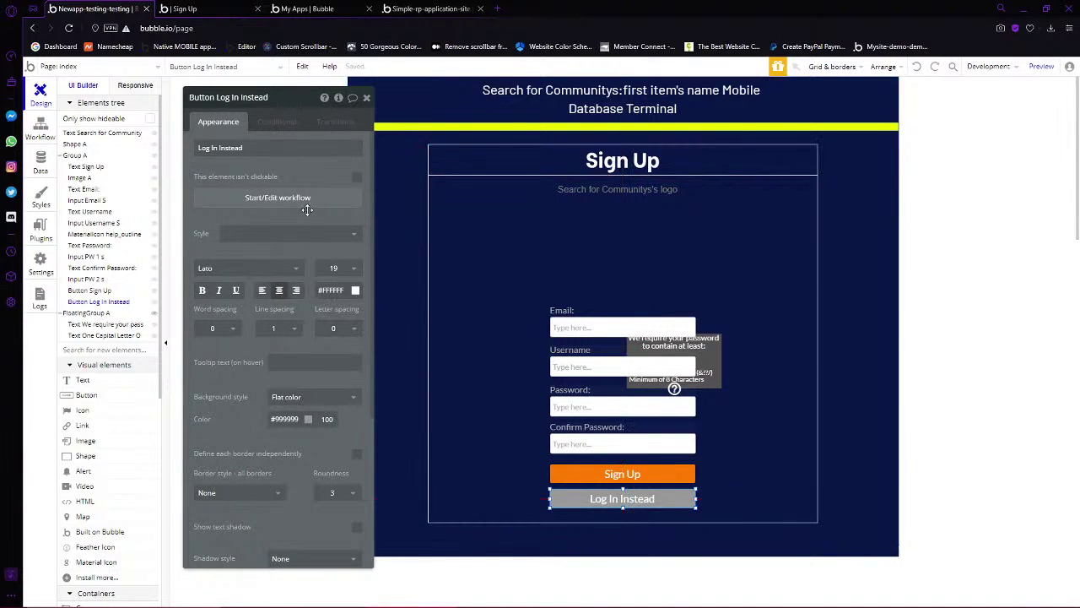
Add a text custom state Status to the index page with default 'Sign Up'
click(397, 203)
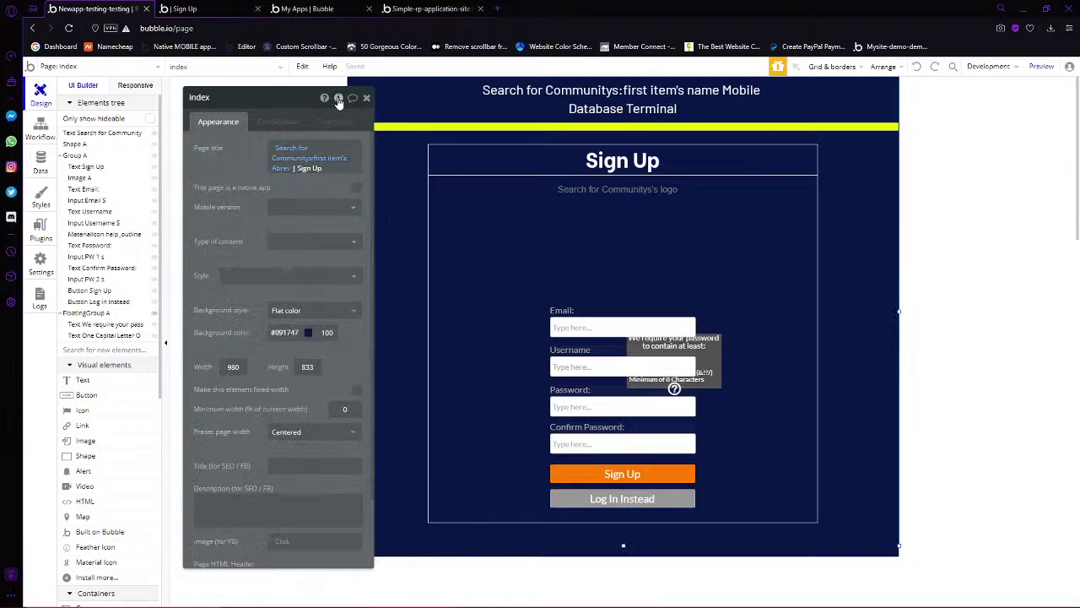
click(338, 100)
click(410, 139)
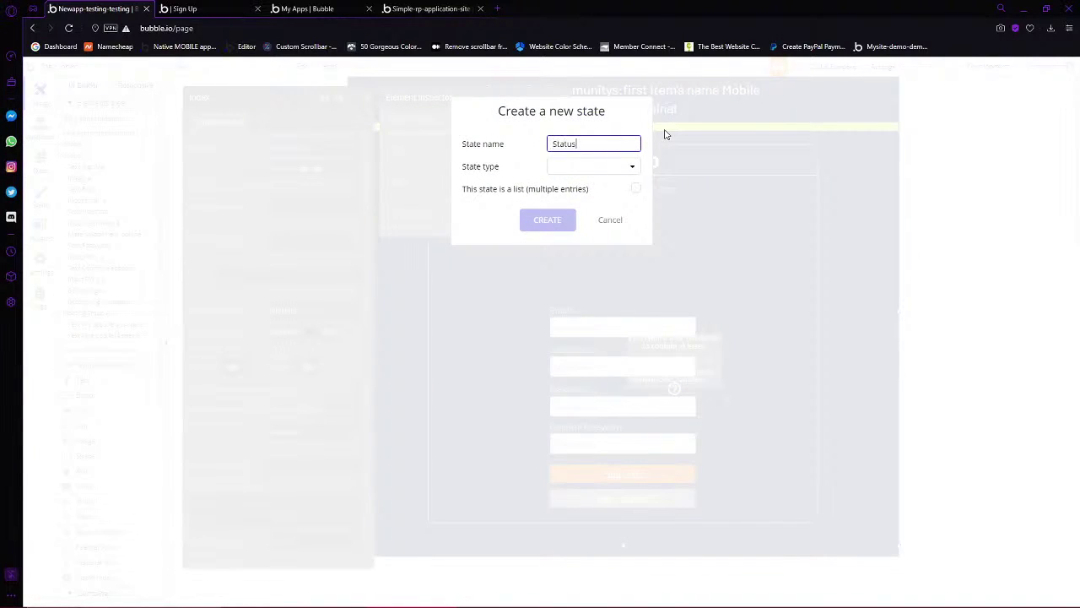
click(578, 170)
click(577, 186)
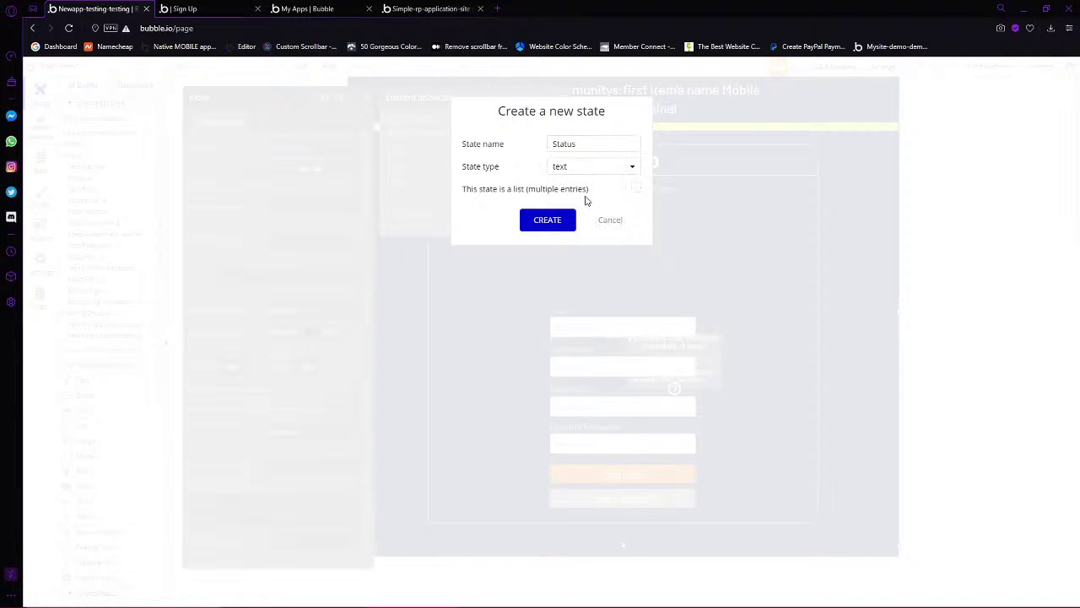
click(550, 221)
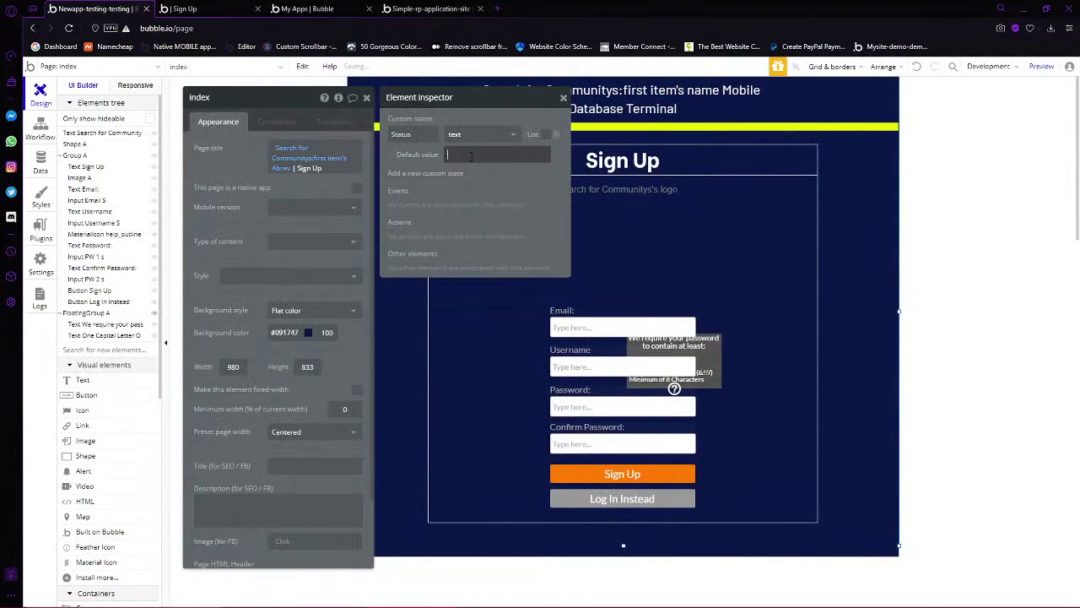
click(469, 155)
text(Sign Up)
Add a Group A condition based on the index page's Status state
click(461, 393)
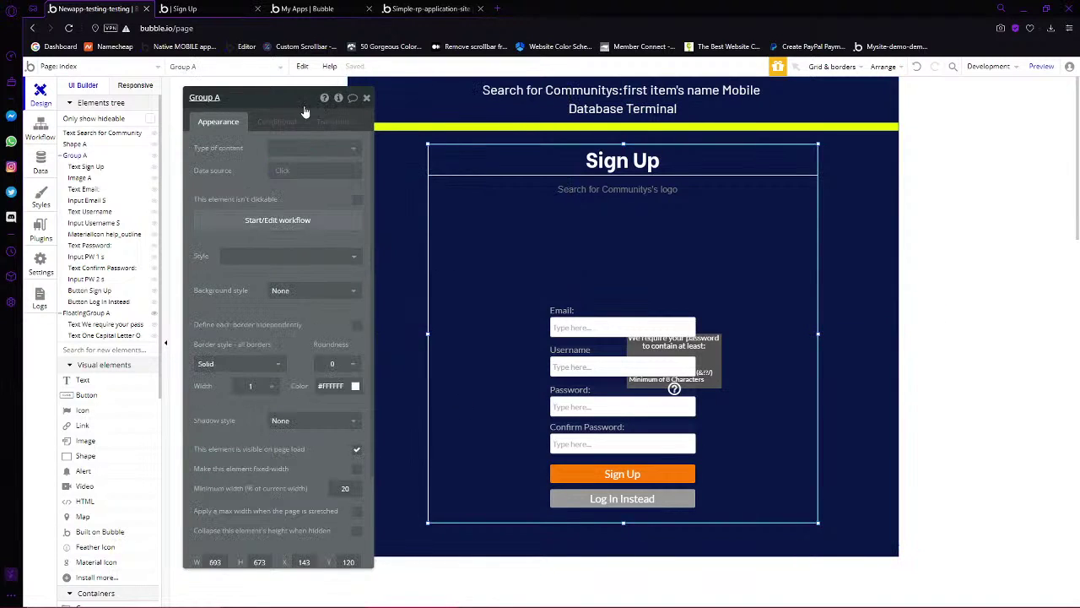
click(281, 123)
click(226, 149)
click(226, 153)
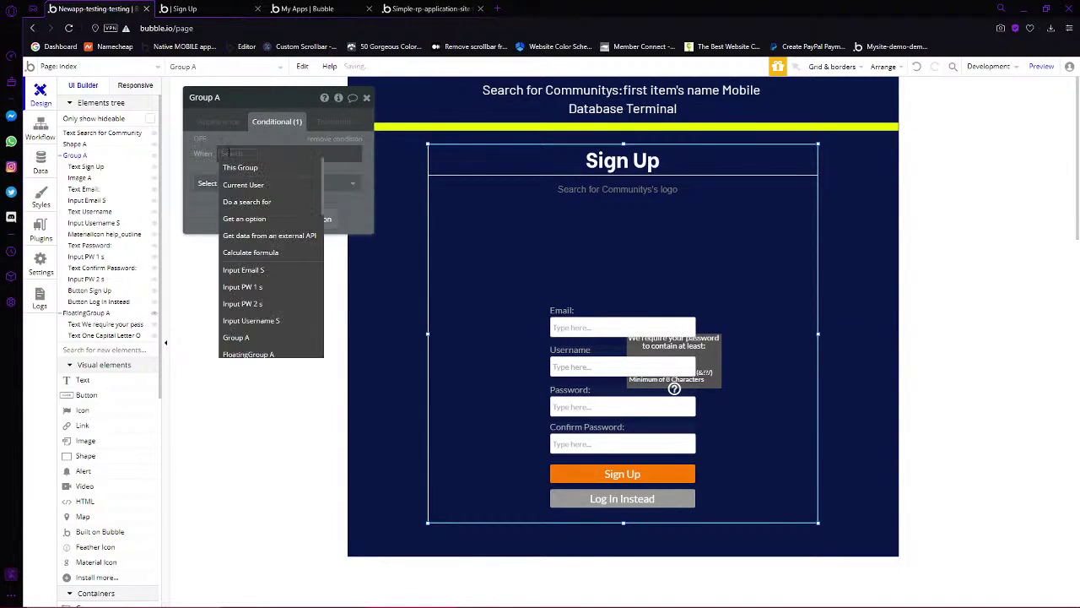
text(curre)
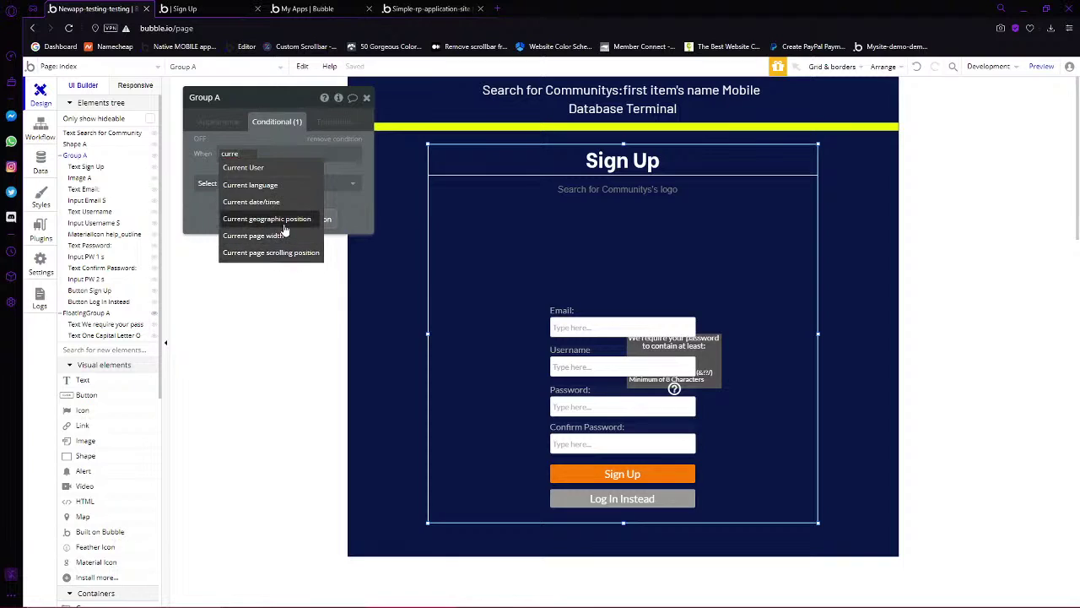
text(inde)
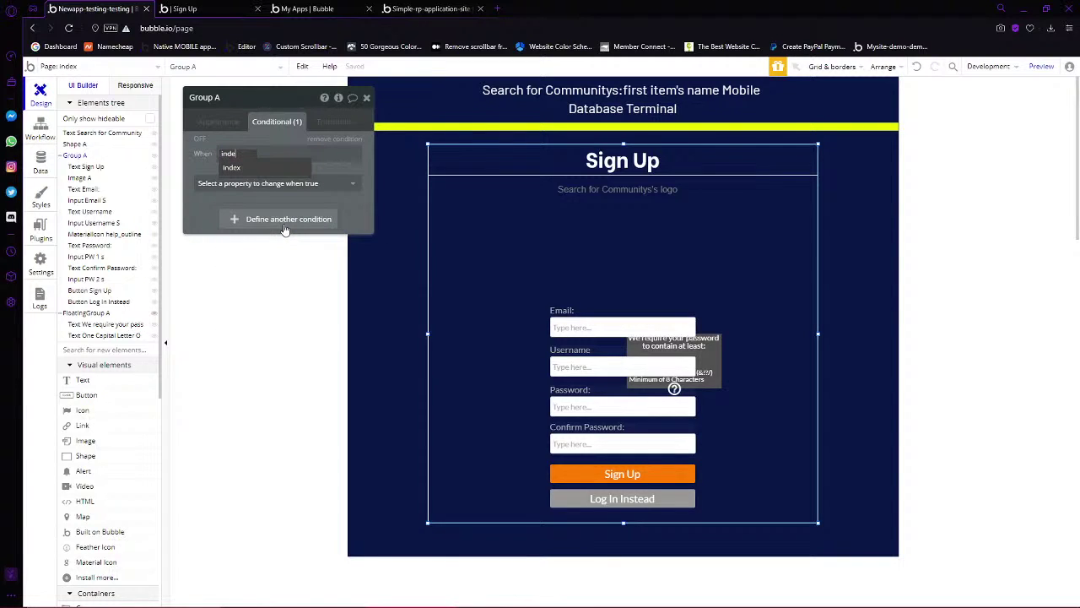
click(285, 167)
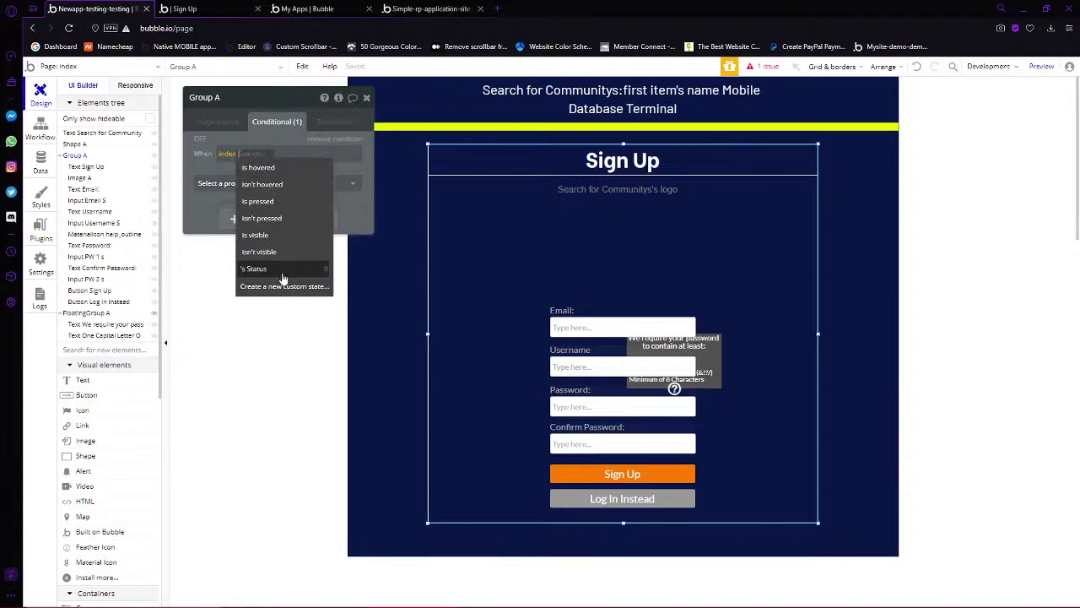
click(281, 268)
click(245, 181)
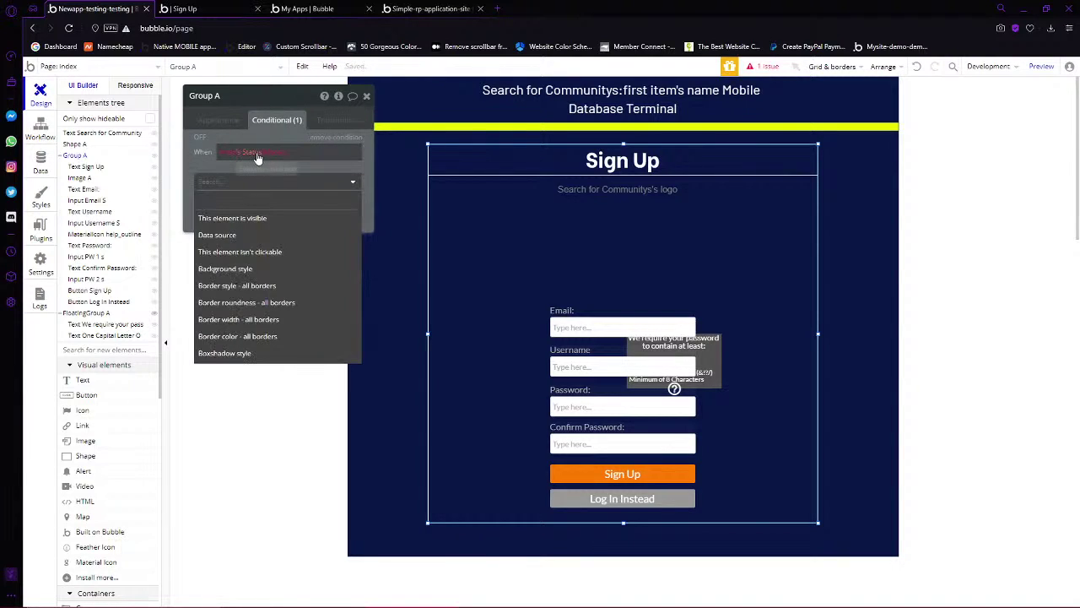
click(309, 131)
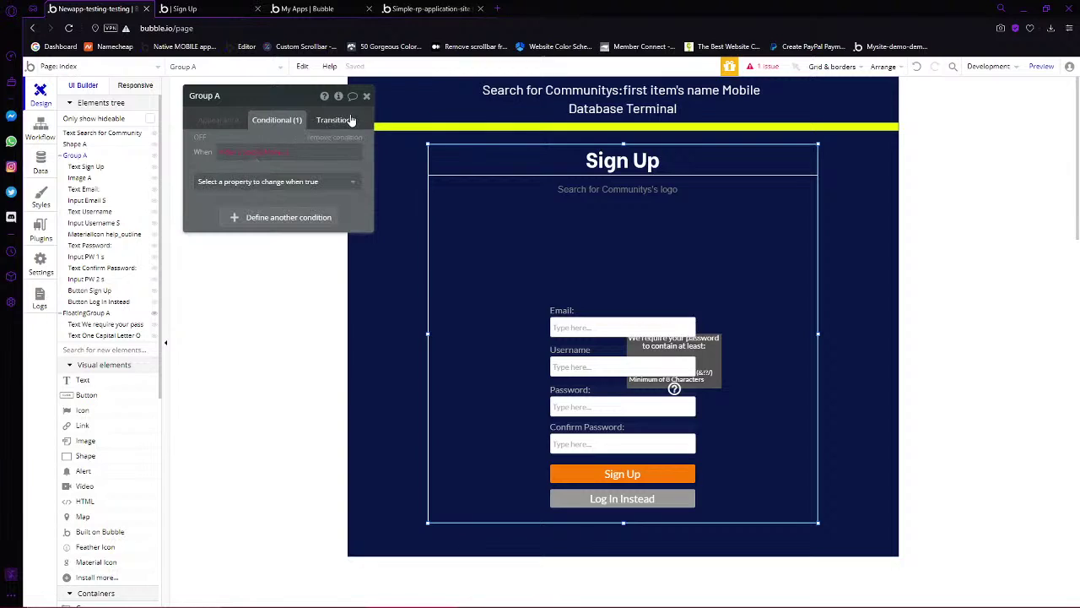
Complete the condition as Status is 'Sign Up' and make Group A visible
click(280, 152)
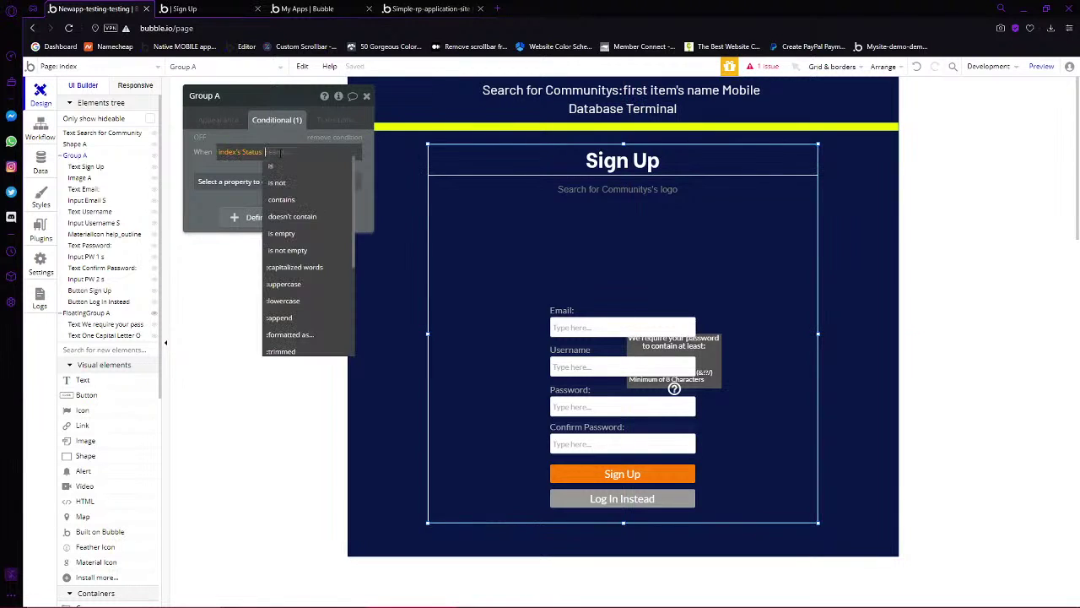
key(BackSpace)
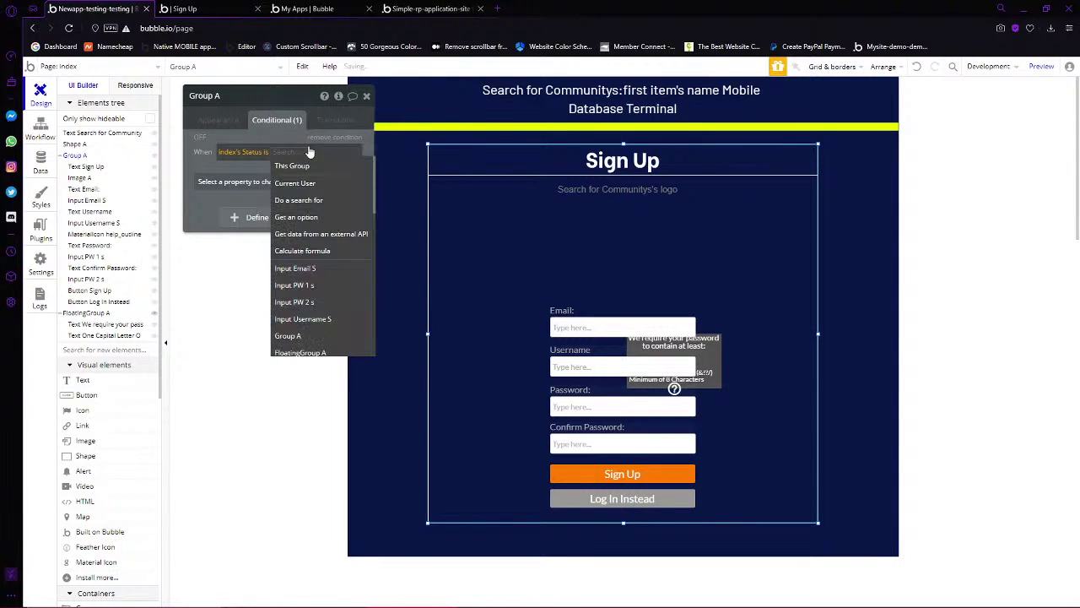
key(Escape)
click(293, 154)
text(Sign Up)
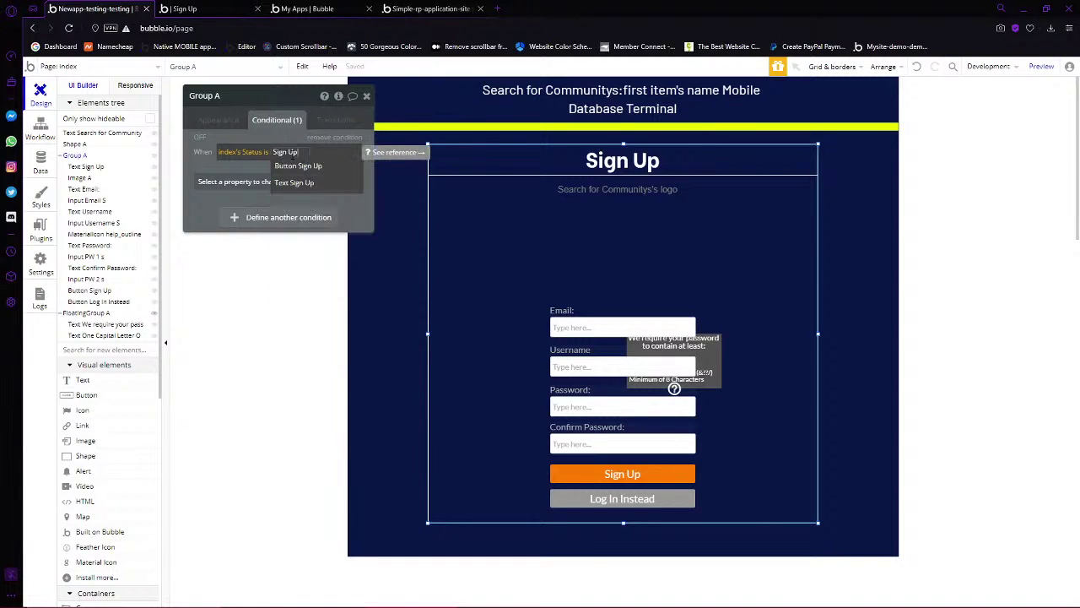
key(Return)
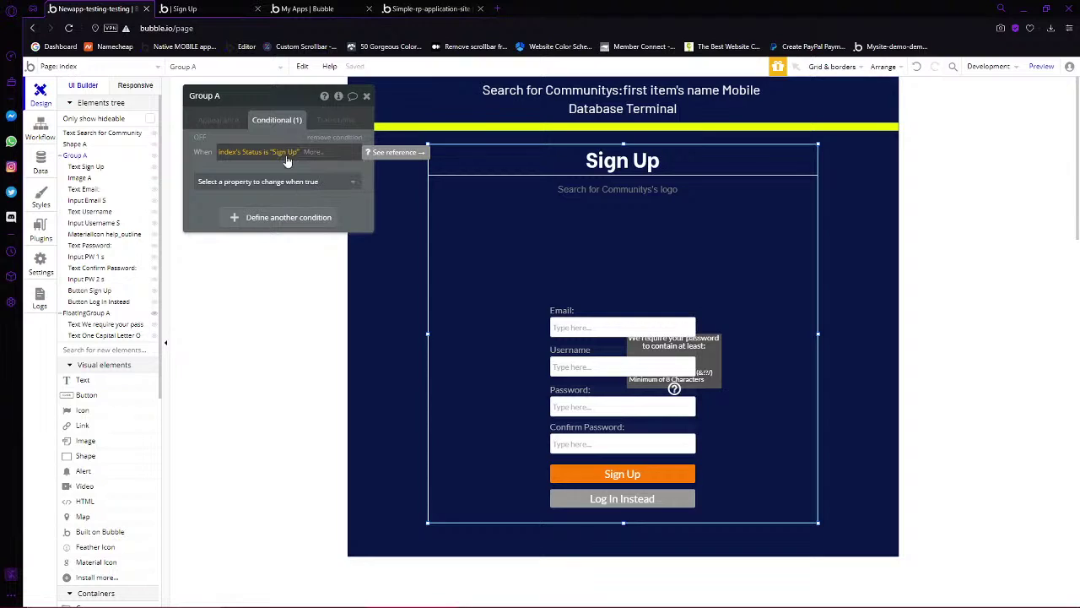
click(281, 182)
click(260, 222)
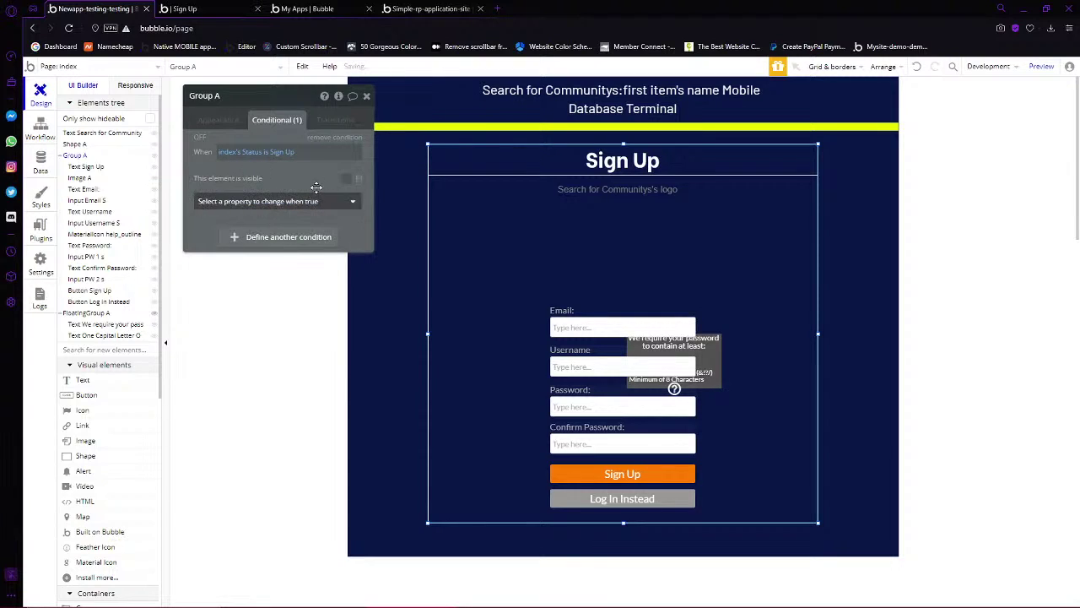
click(346, 179)
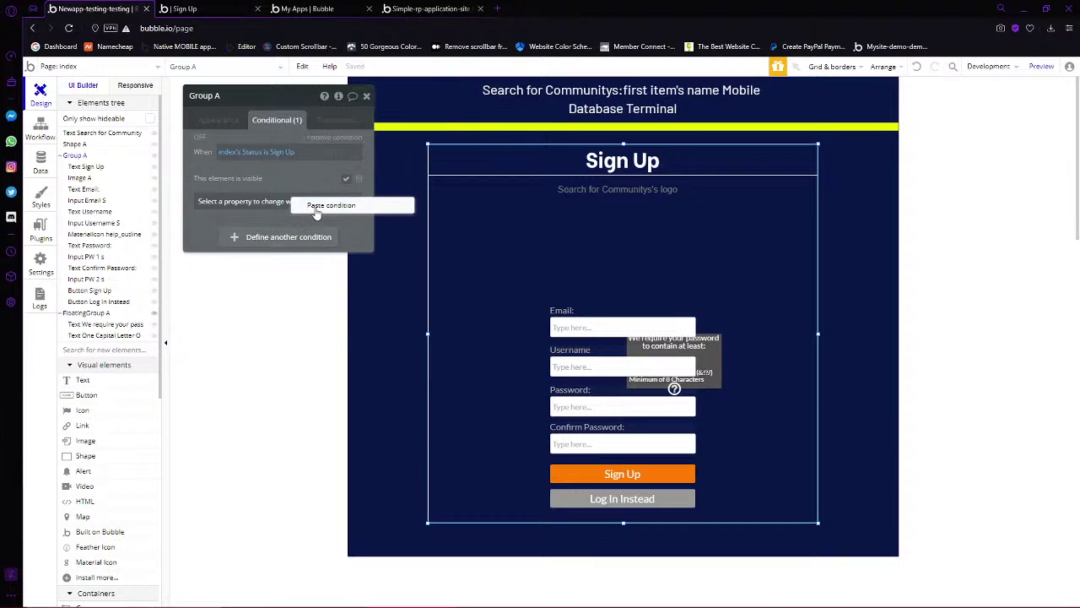
Duplicate the rule as Status is not 'Sign Up' with Group A hidden
click(312, 216)
click(264, 240)
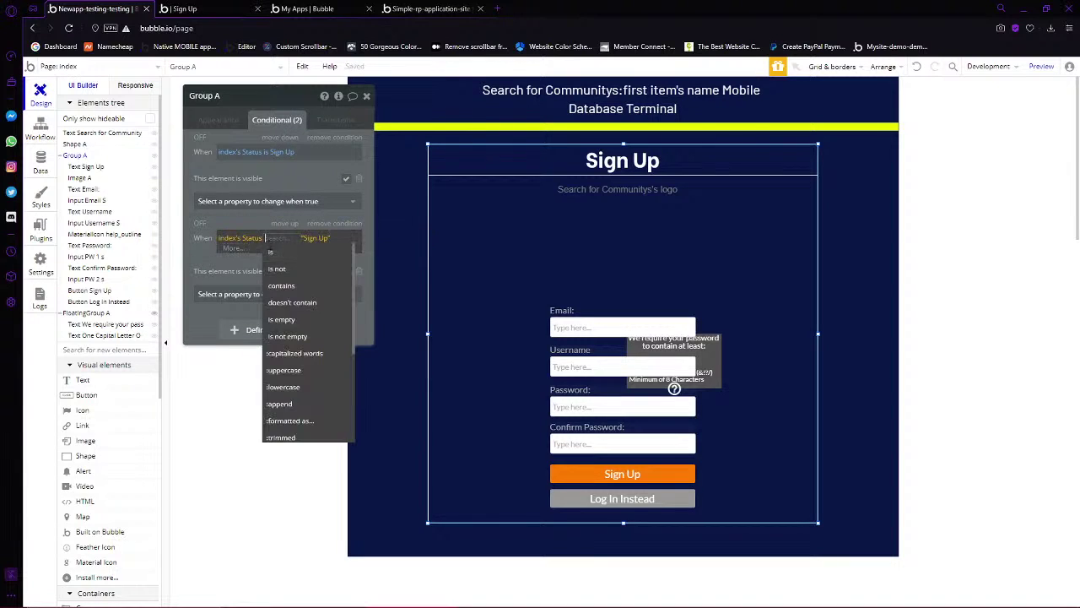
click(278, 272)
click(346, 266)
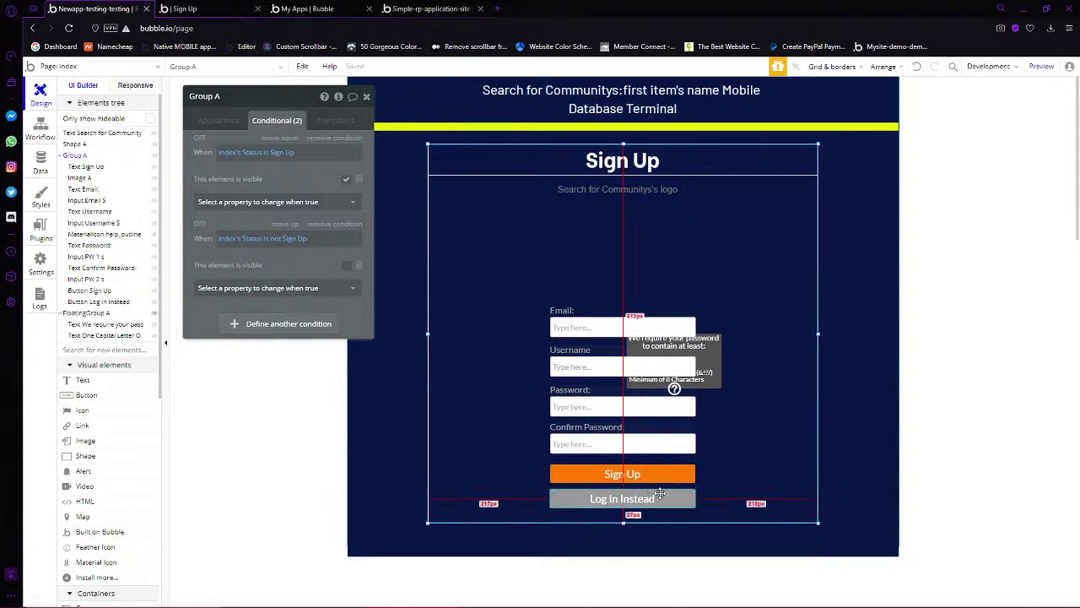
click(616, 478)
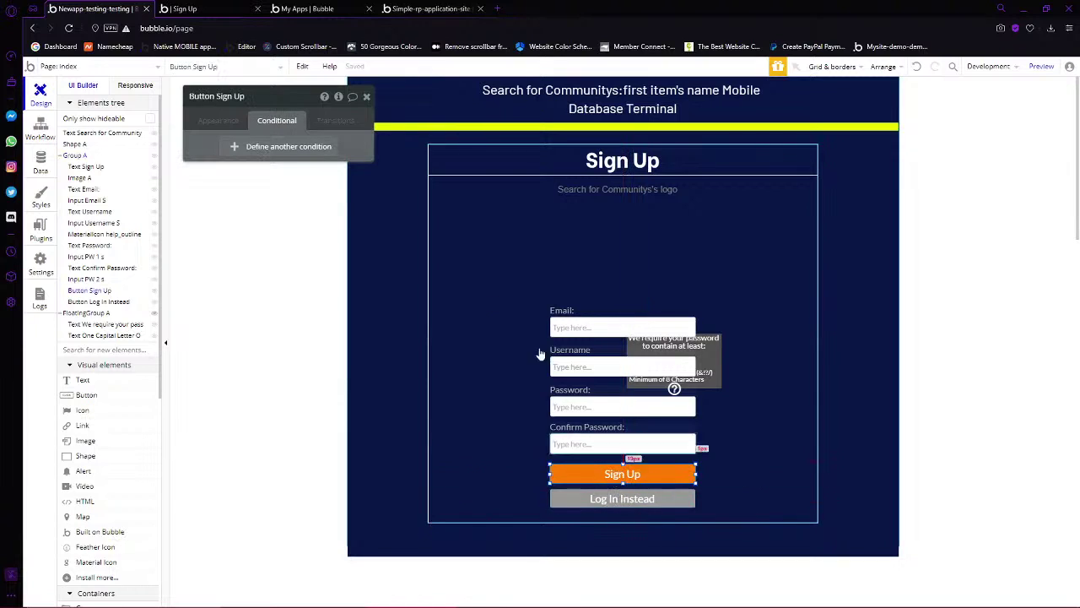
Start a workflow for the Log In Instead button and add a Set state action
click(216, 121)
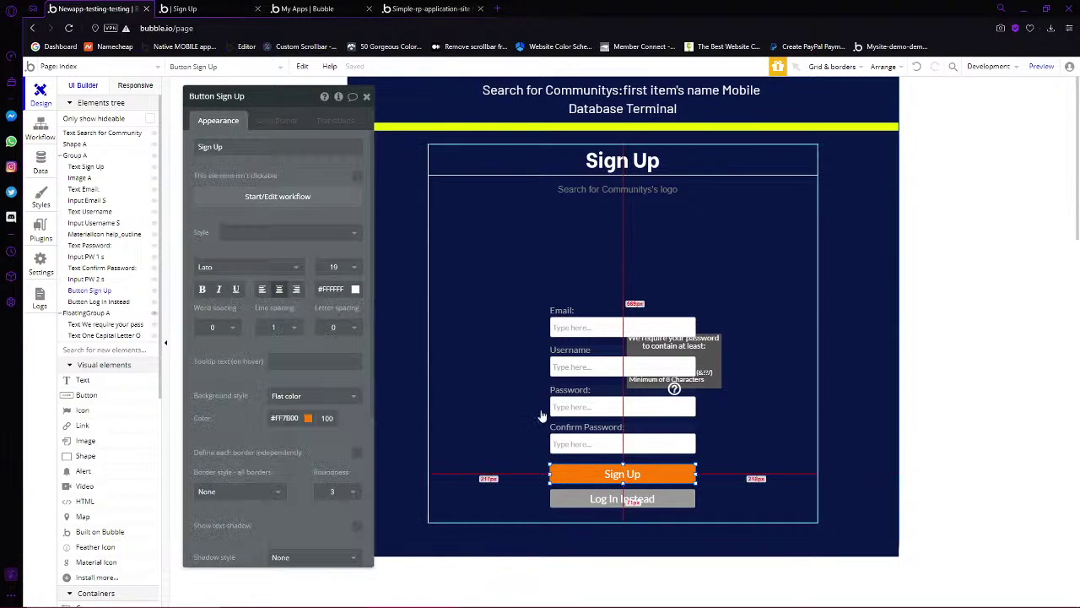
click(588, 502)
click(266, 201)
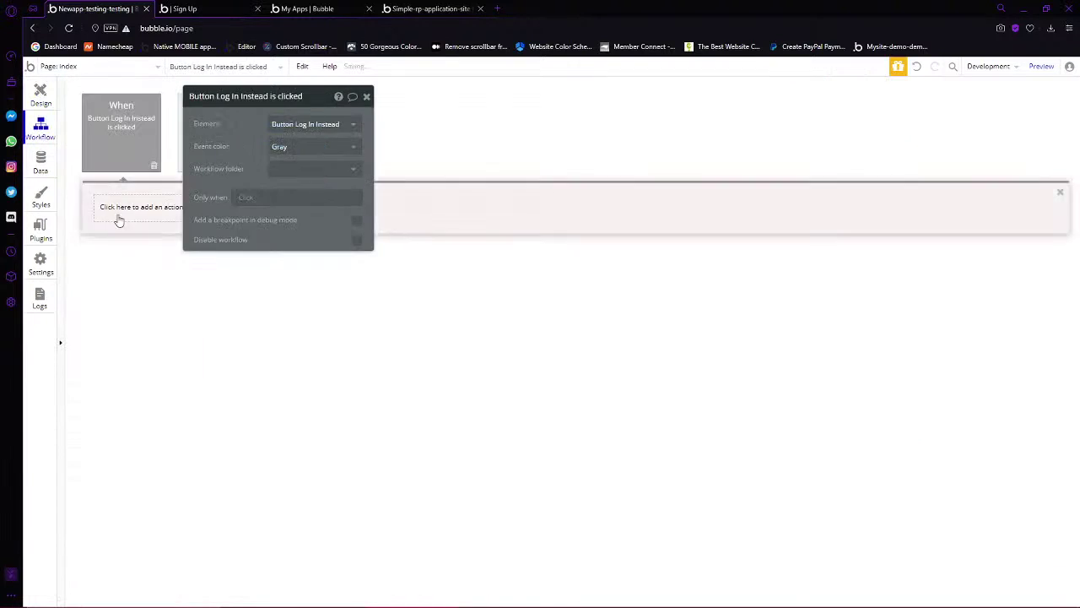
click(122, 209)
mouse_move(129, 365)
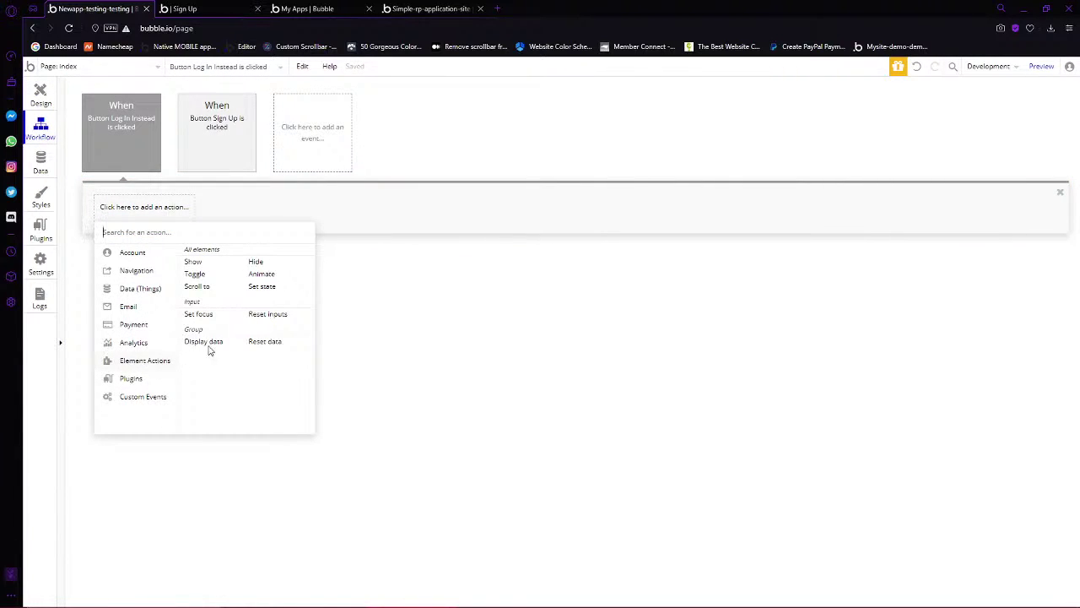
click(253, 287)
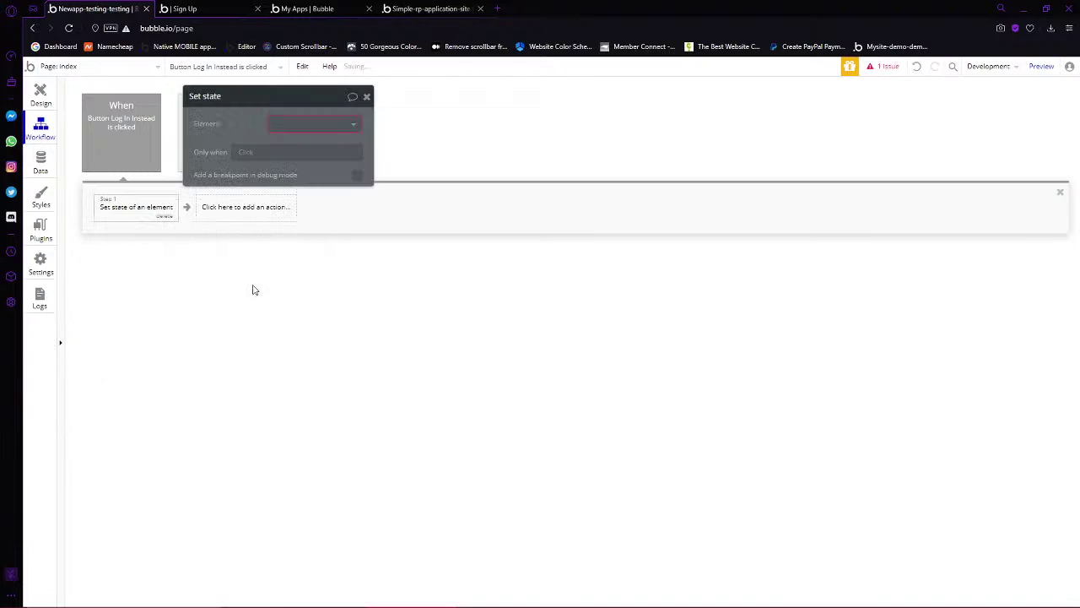
Set the index page's Status custom state to 'Login', removing the extra empty row, and return to Design
click(330, 128)
click(327, 145)
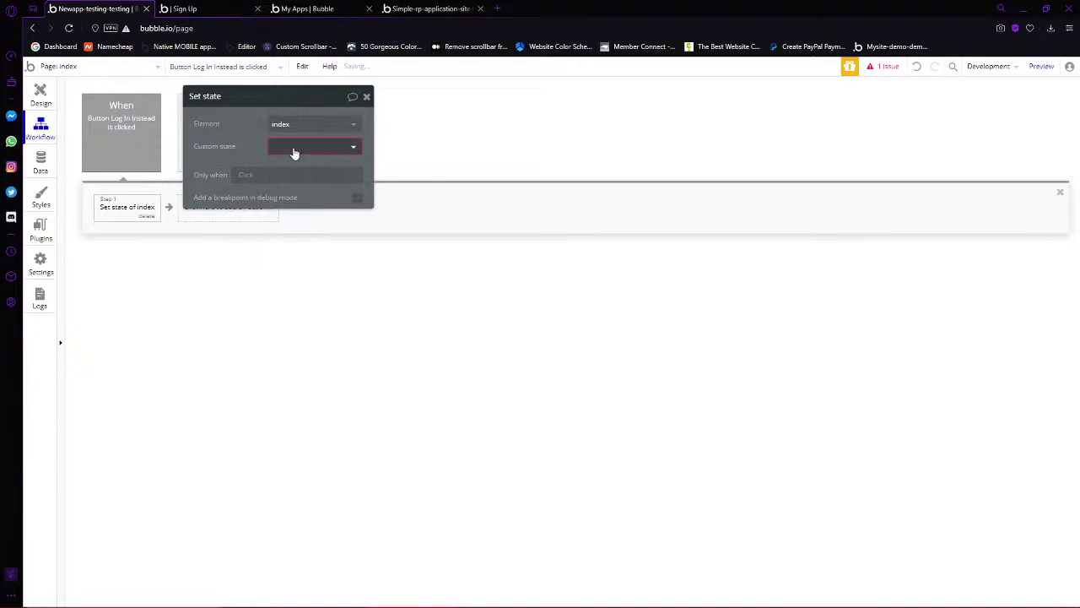
click(295, 150)
click(299, 165)
click(285, 170)
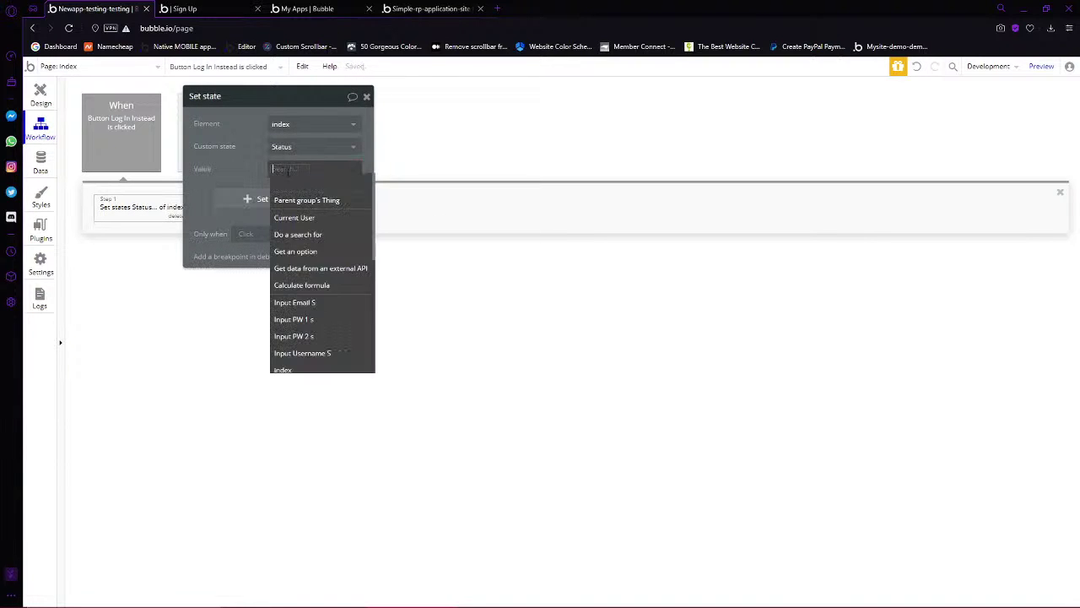
text(Logi)
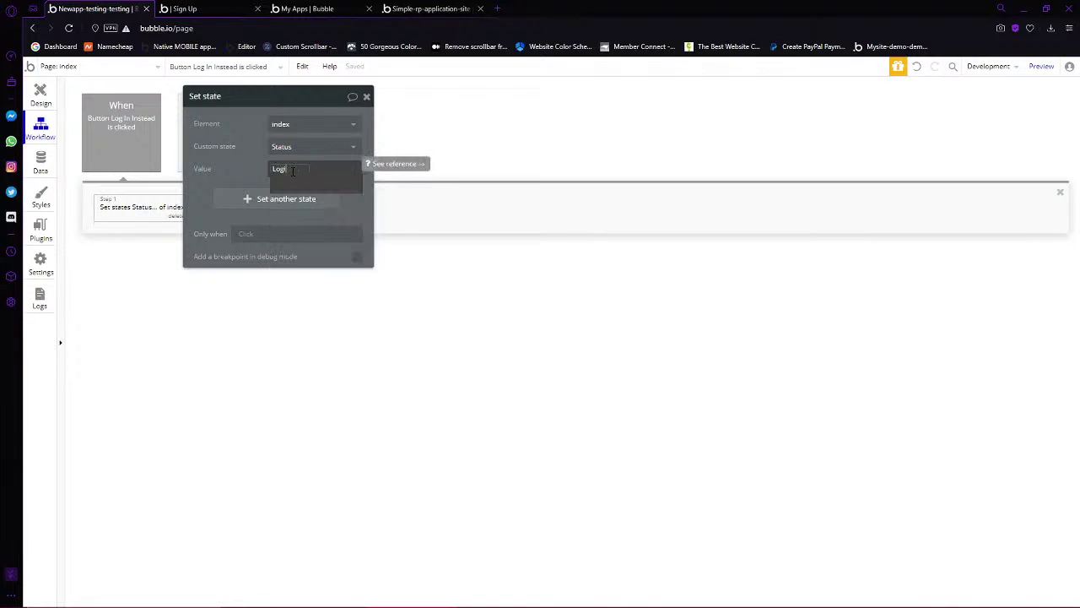
text(n)
click(245, 198)
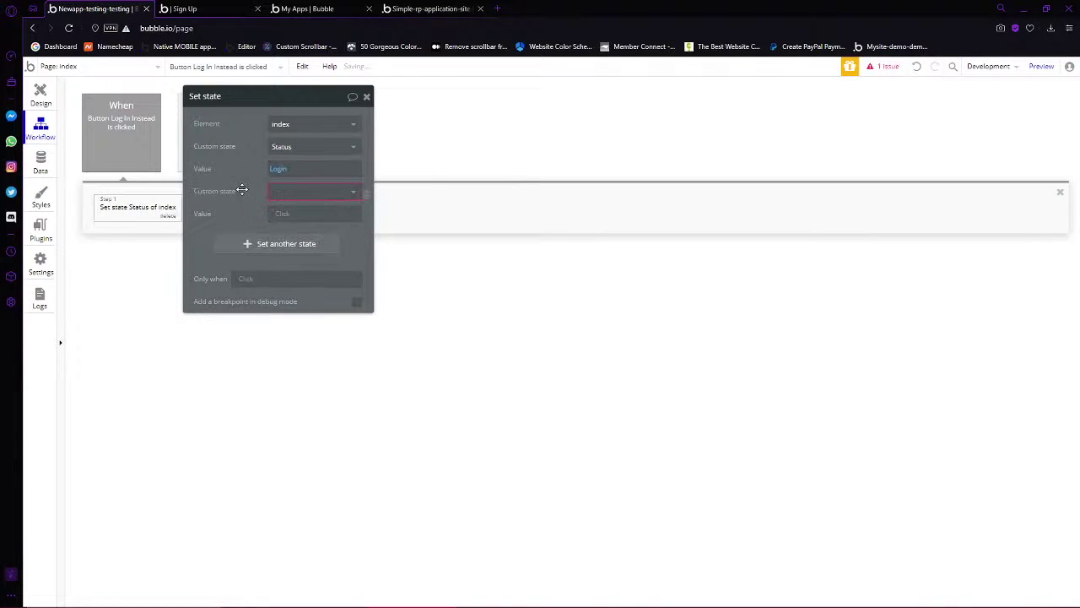
click(367, 194)
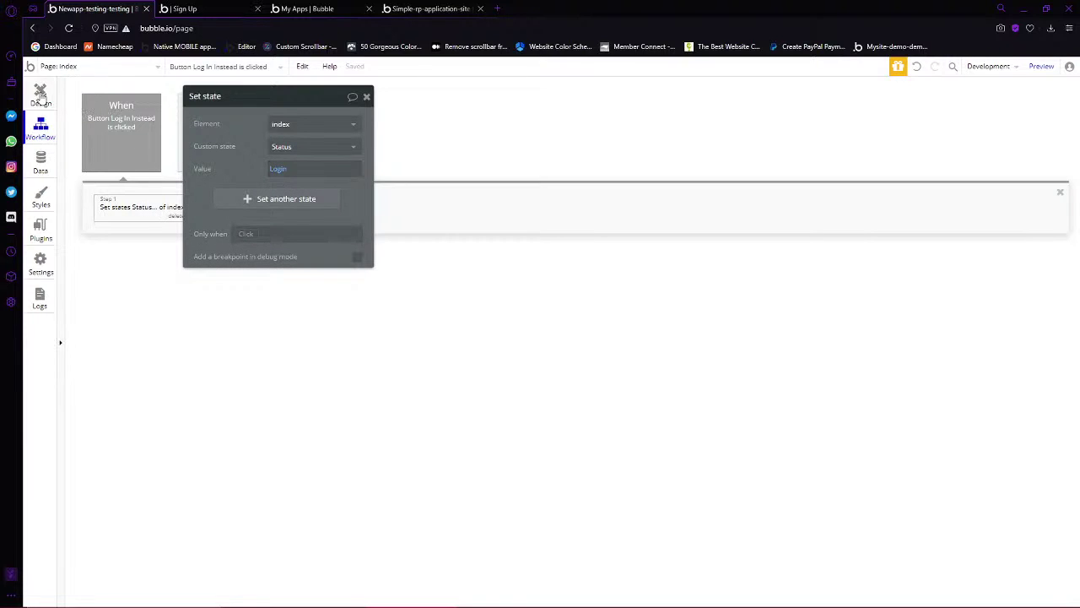
click(39, 93)
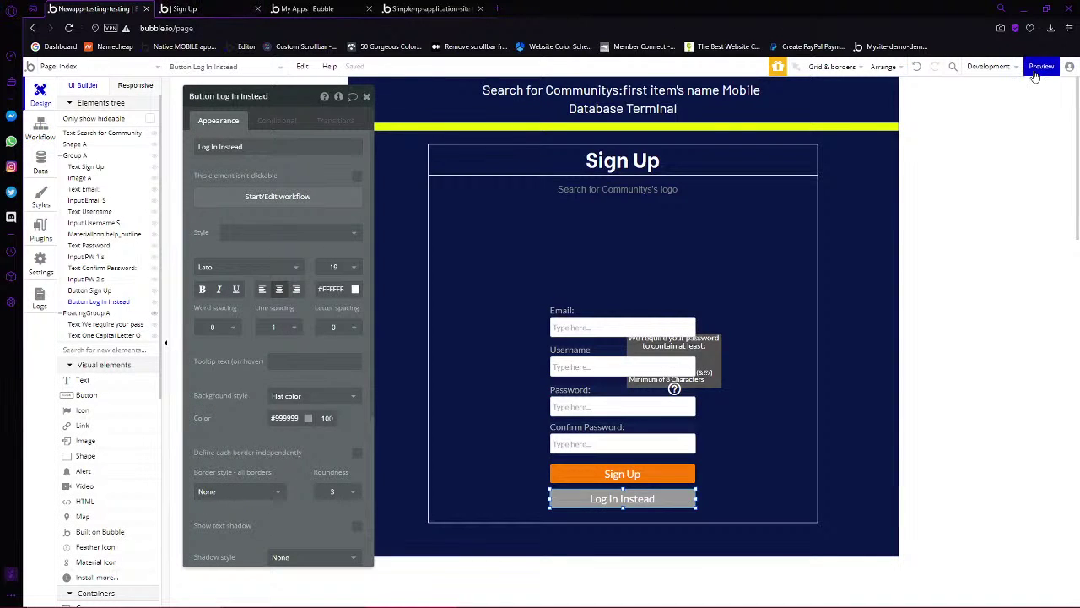
click(1037, 67)
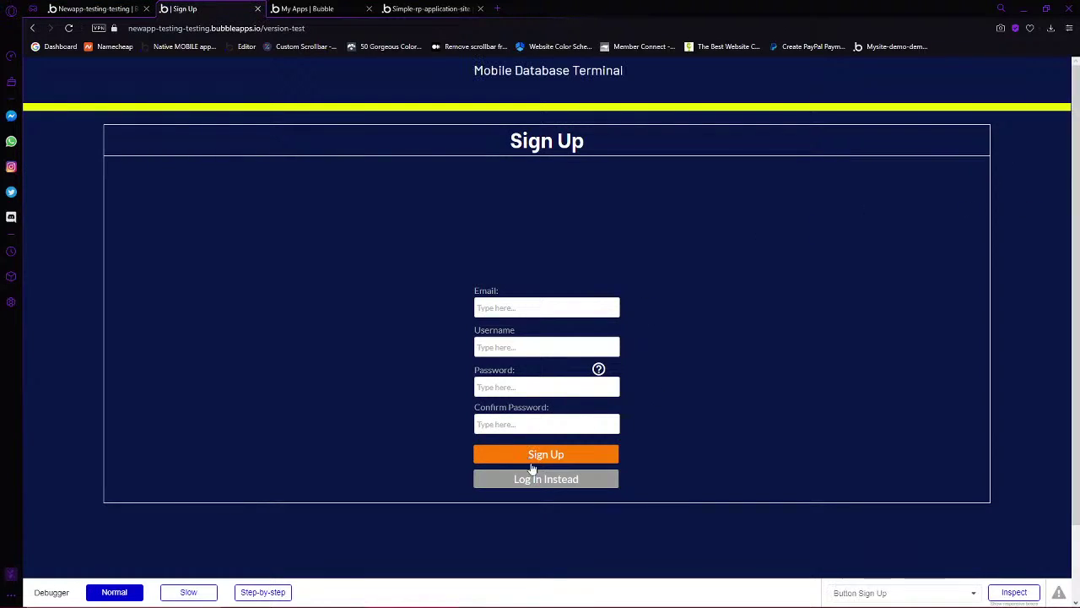
click(540, 482)
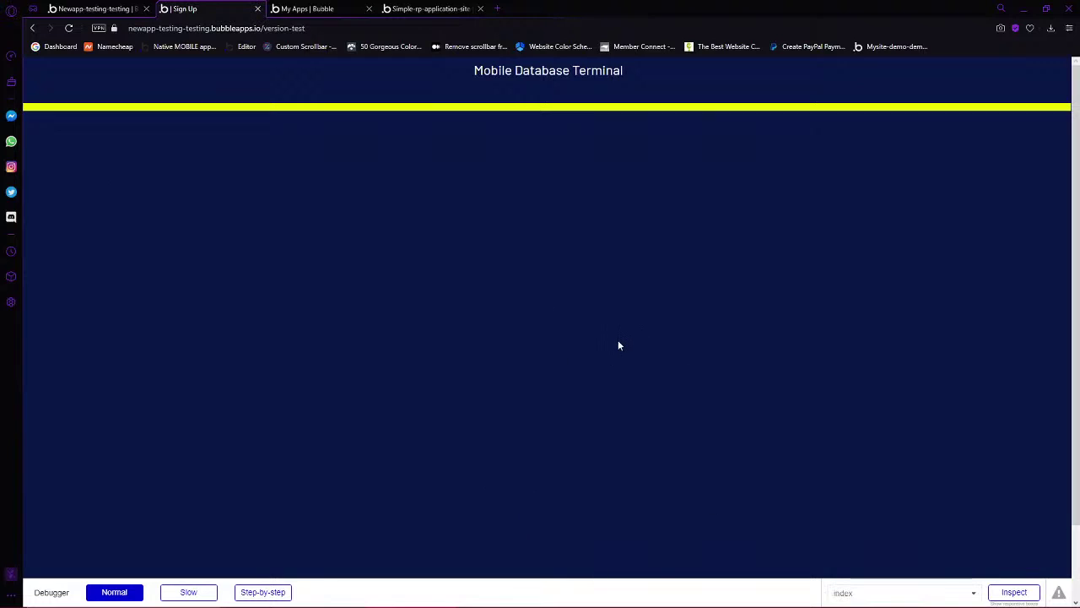
click(92, 8)
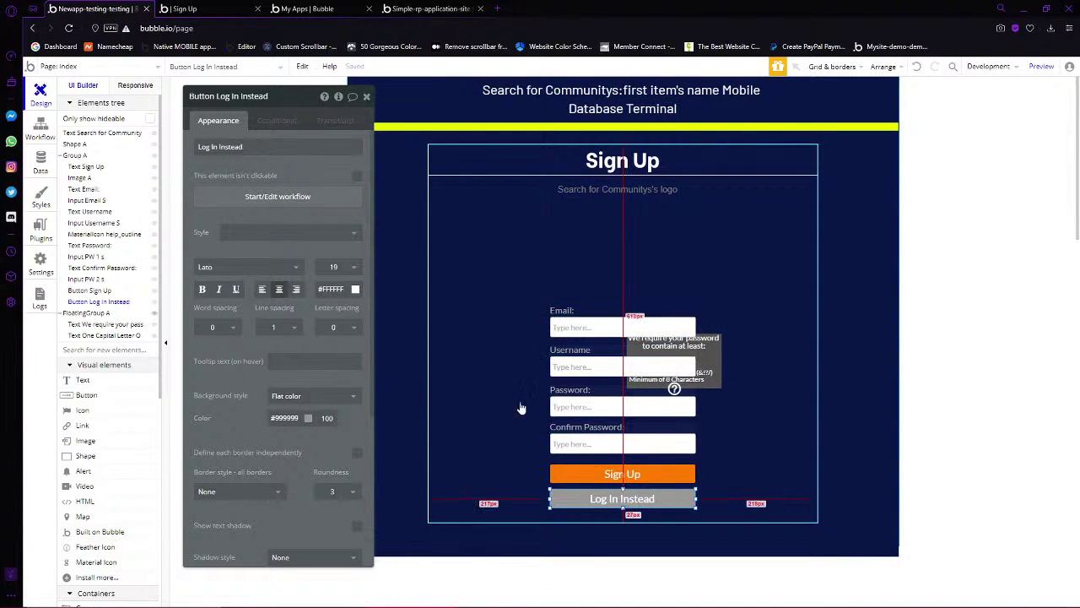
Undo an accidental form move and move the password tooltip out to the right of the form
click(832, 417)
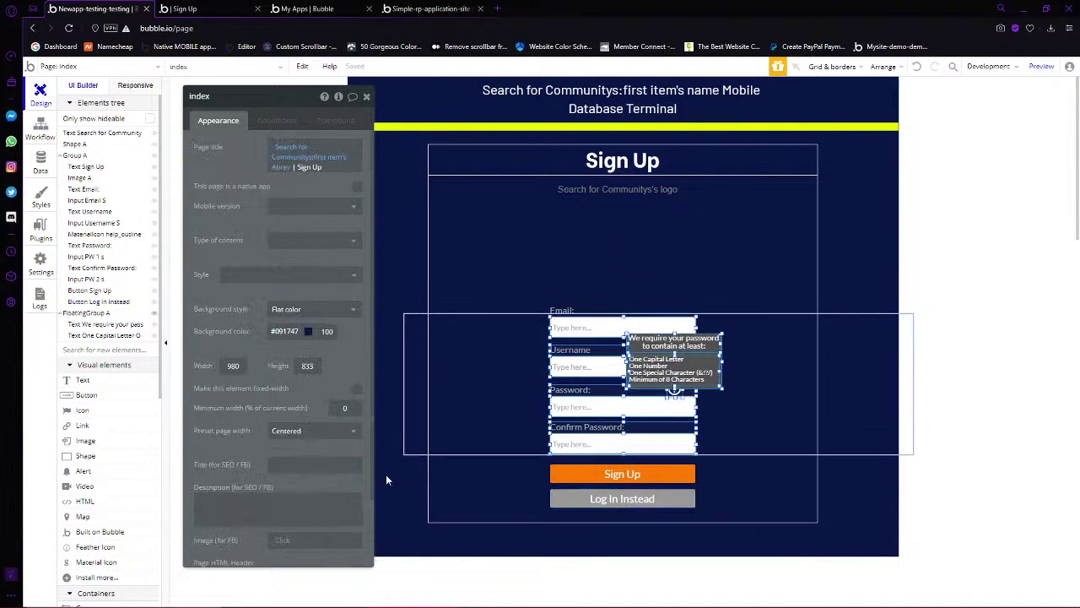
key(Escape)
drag(945, 283, 314, 557)
drag(564, 333, 563, 312)
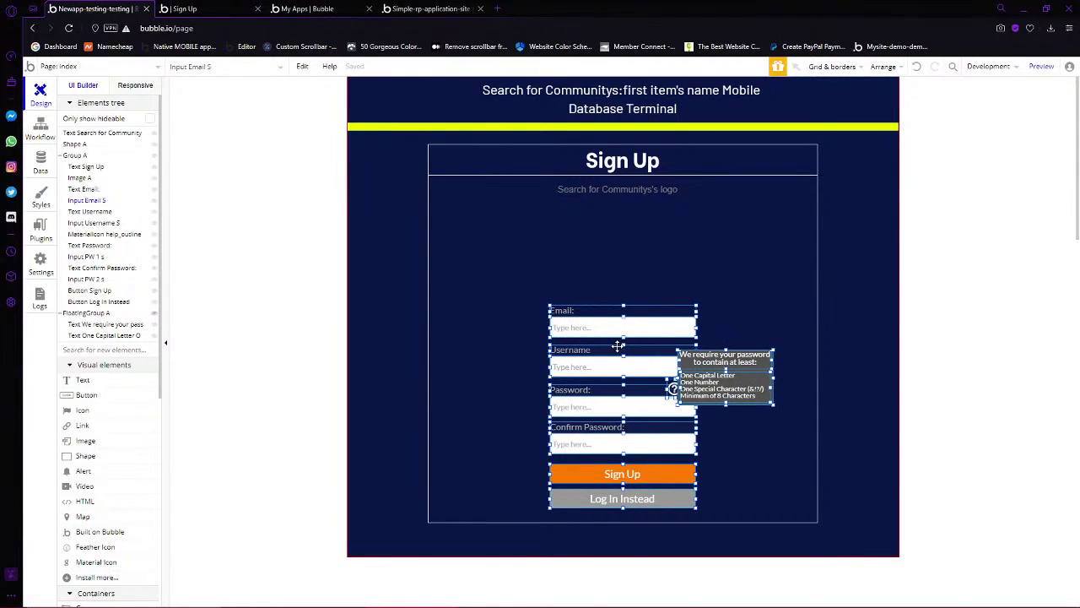
key(ctrl+z)
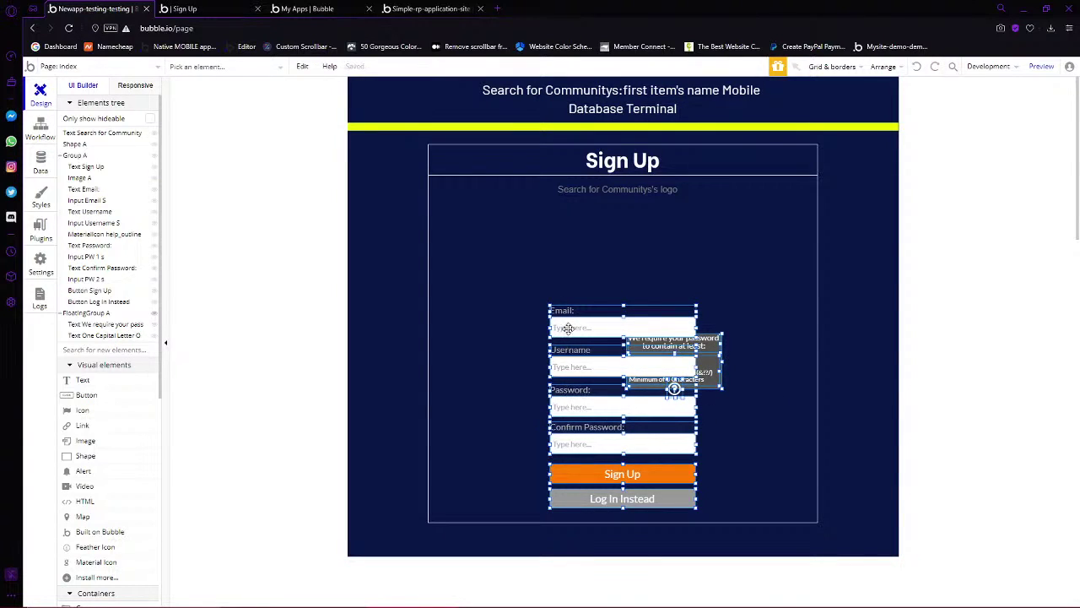
click(433, 300)
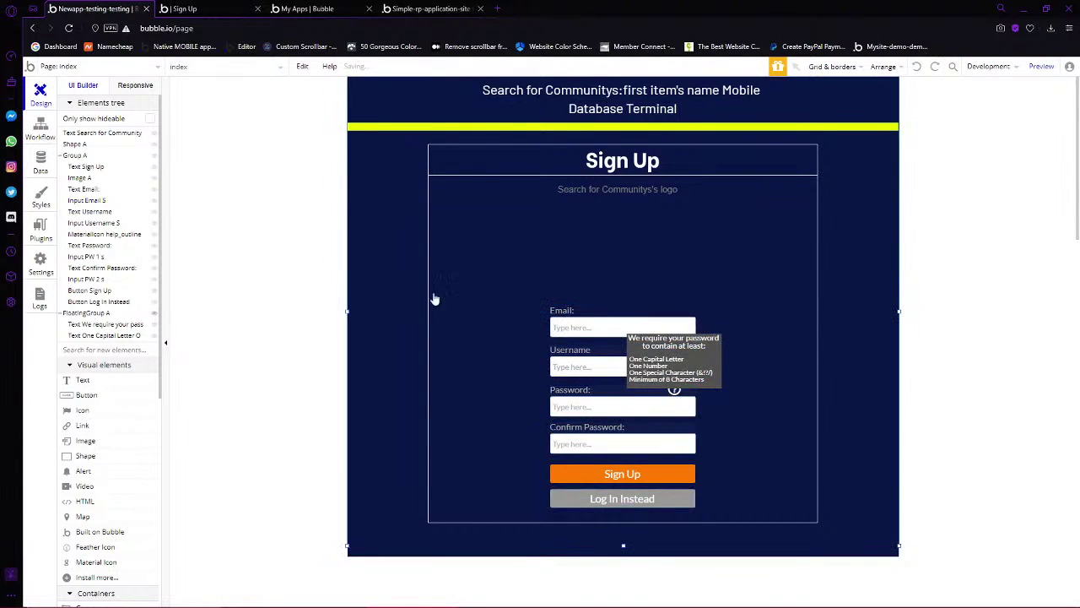
click(715, 383)
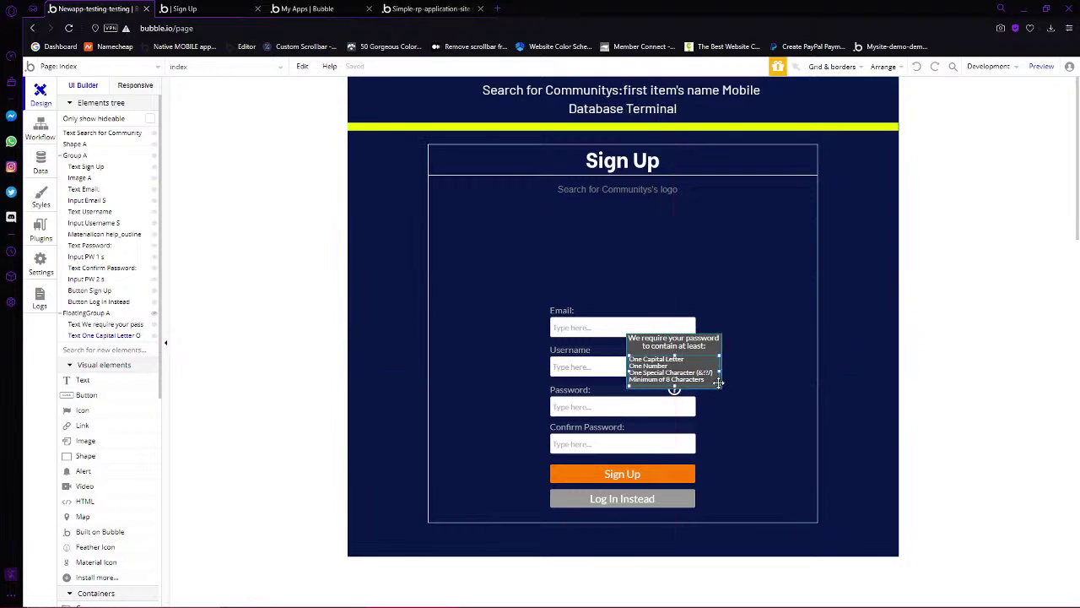
drag(717, 382, 862, 342)
Move the sign-up form fields and buttons up and centre them horizontally
drag(360, 268, 767, 556)
drag(661, 442, 661, 421)
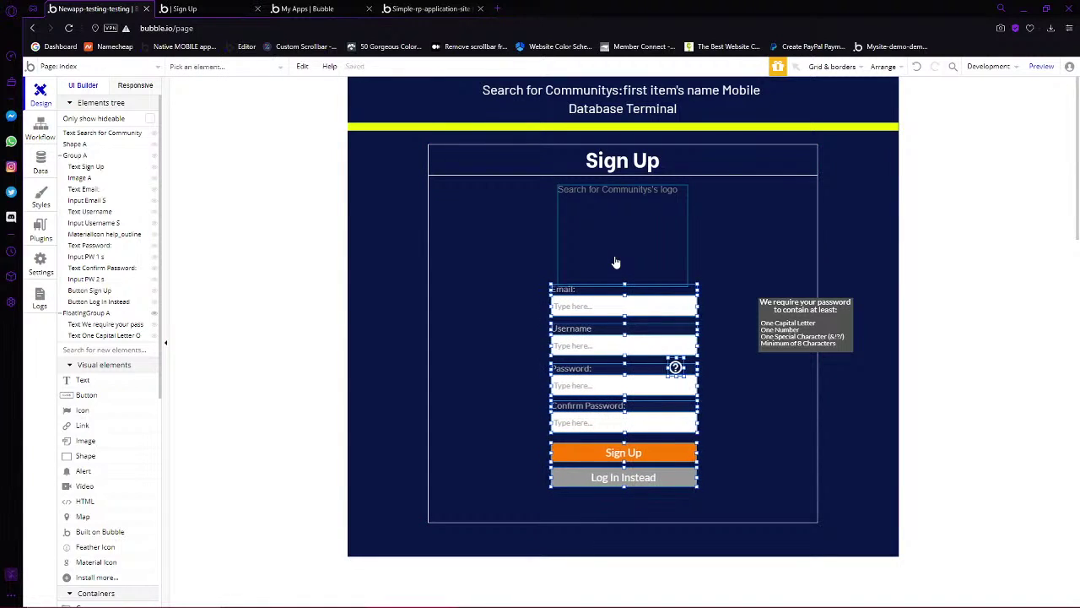
key(Left)
key(Left)
key(Left)
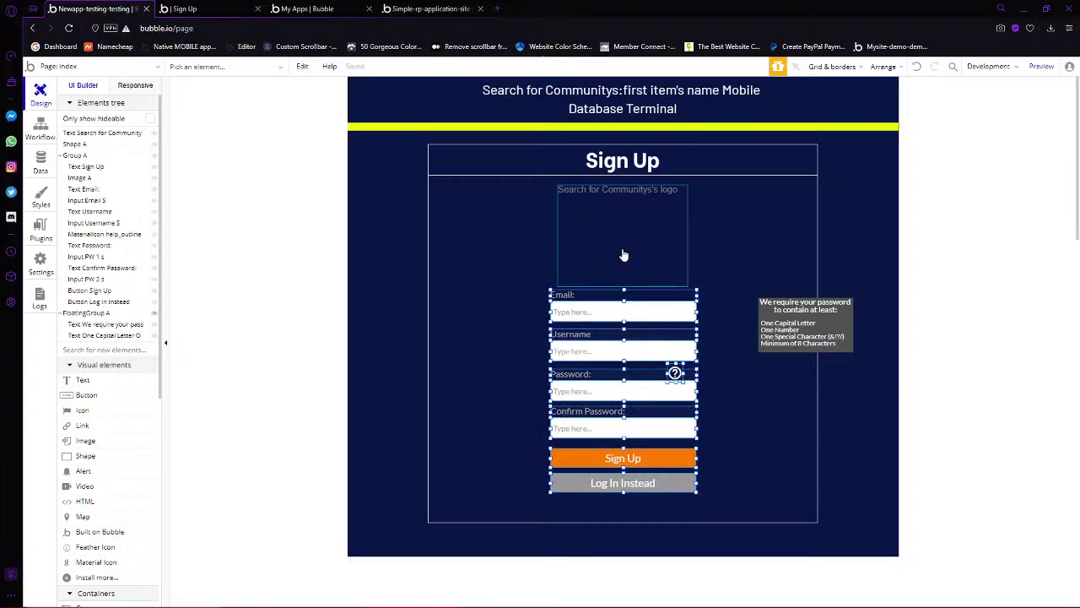
right_click(648, 316)
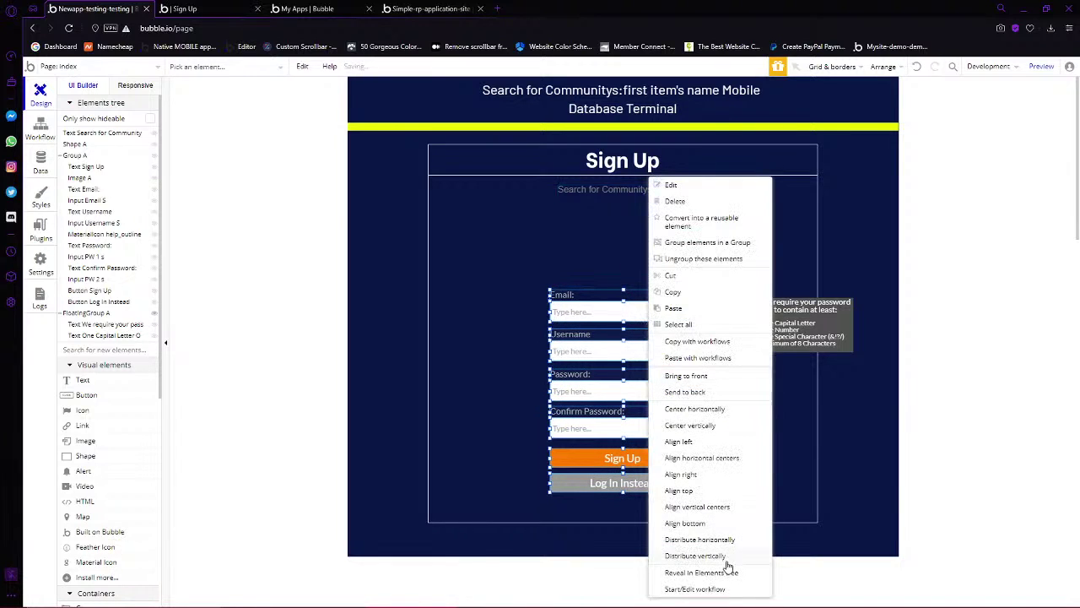
click(685, 411)
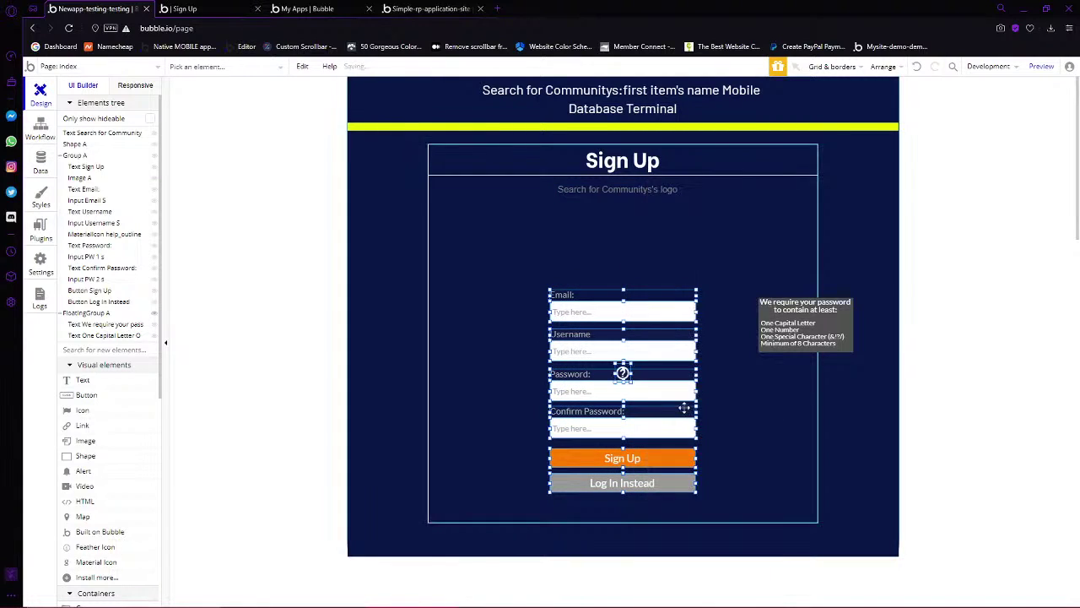
Place the tooltip over the Password field and move the help icon to the field's right end
click(850, 350)
drag(851, 350, 776, 446)
click(623, 372)
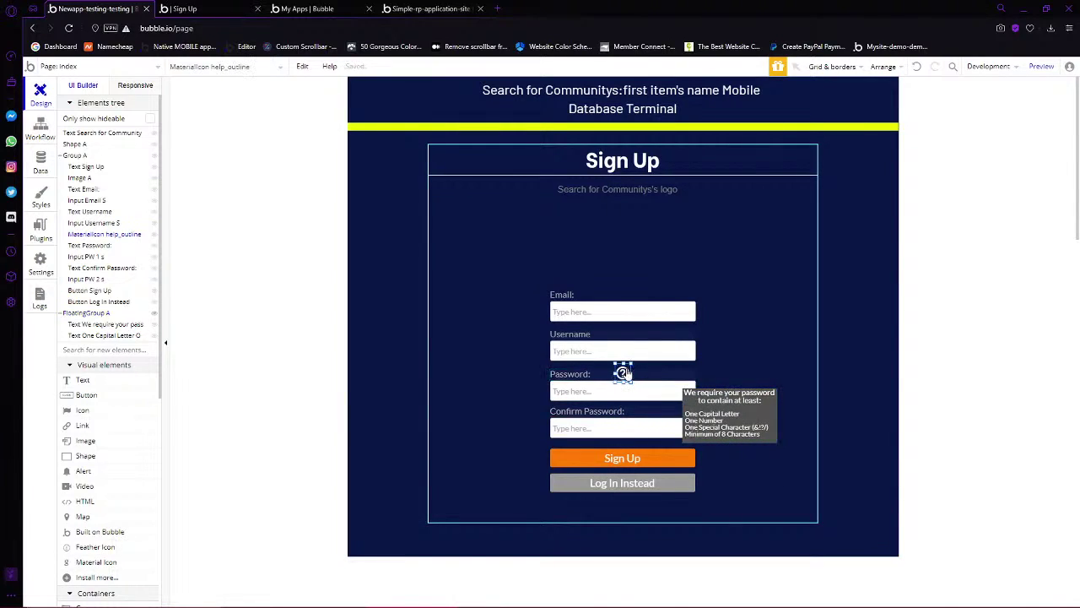
drag(625, 372, 682, 372)
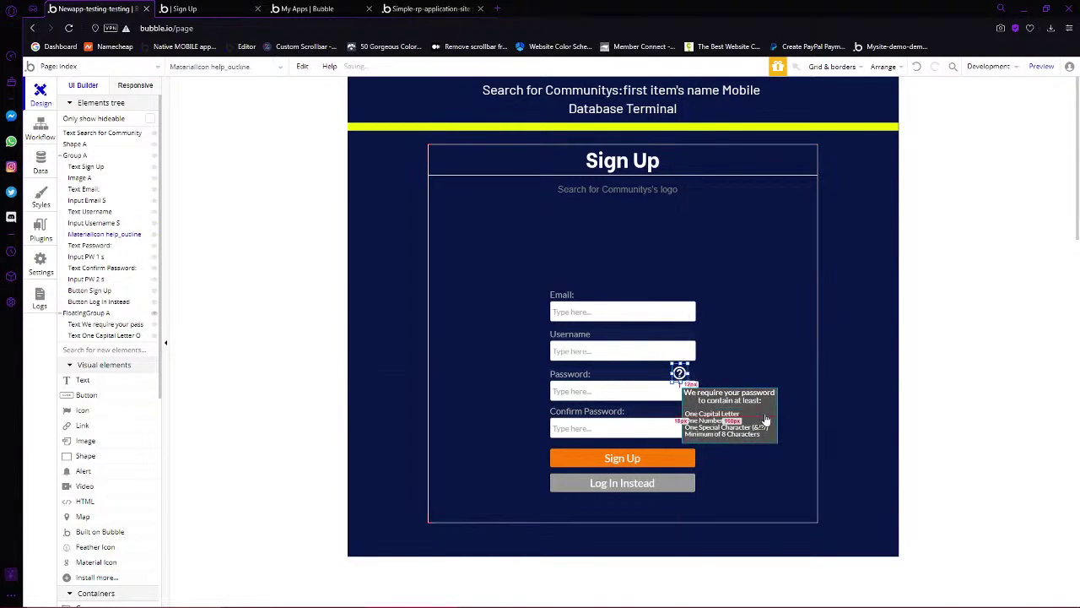
click(766, 419)
Move the password tooltip group beside the Password field and bring it to the front
drag(774, 439, 721, 428)
right_click(721, 429)
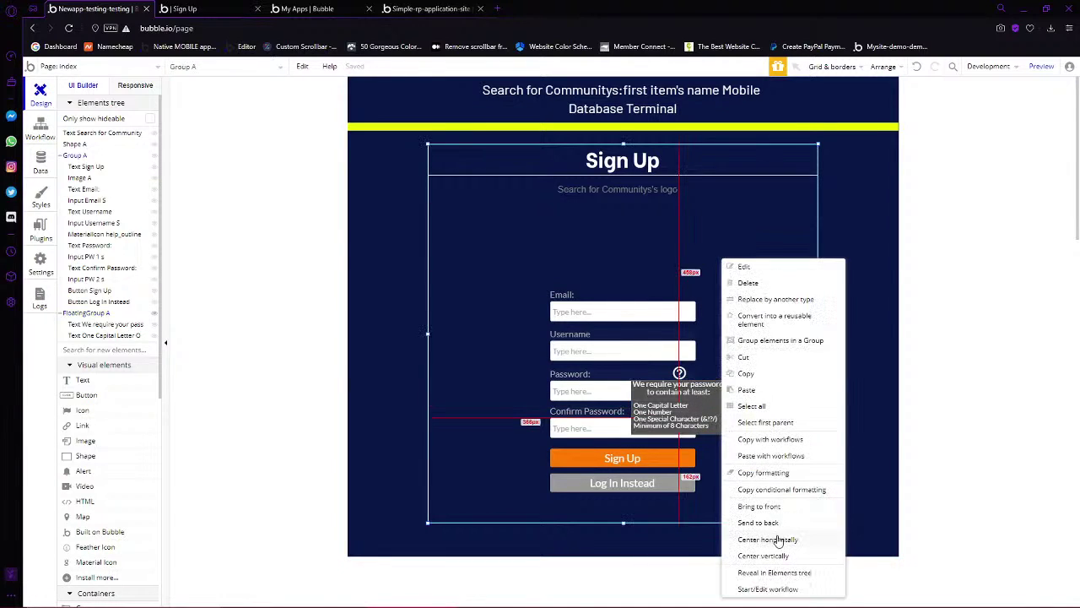
click(721, 427)
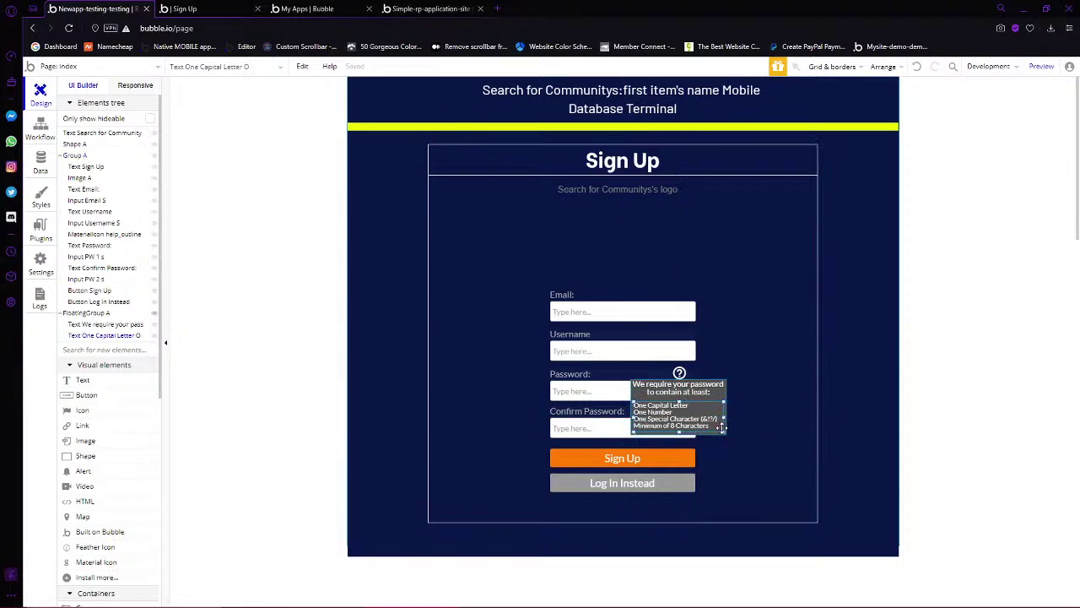
right_click(720, 421)
click(664, 428)
right_click(658, 431)
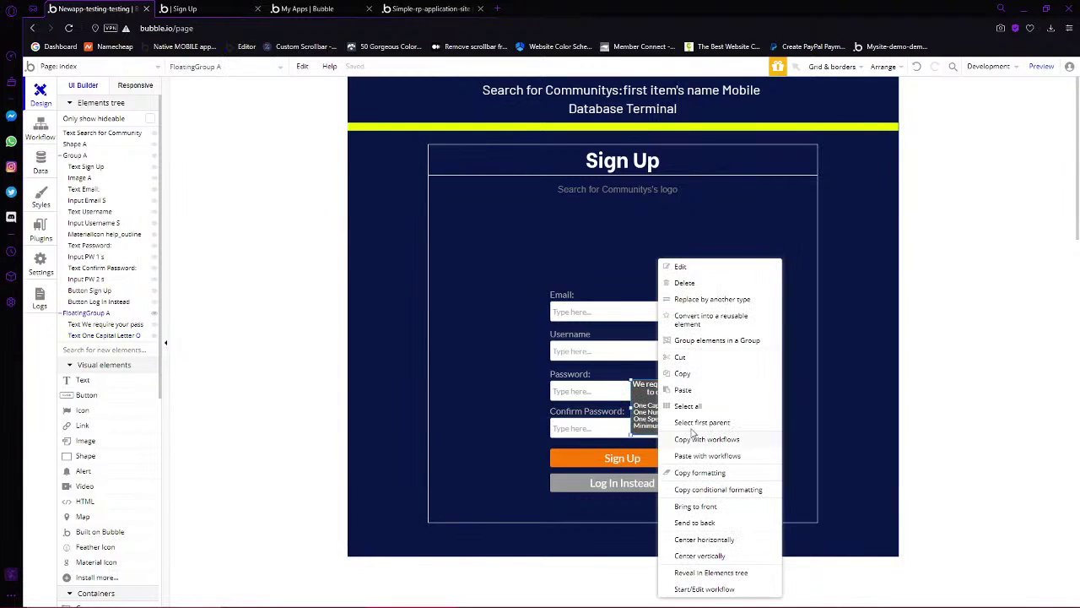
click(697, 506)
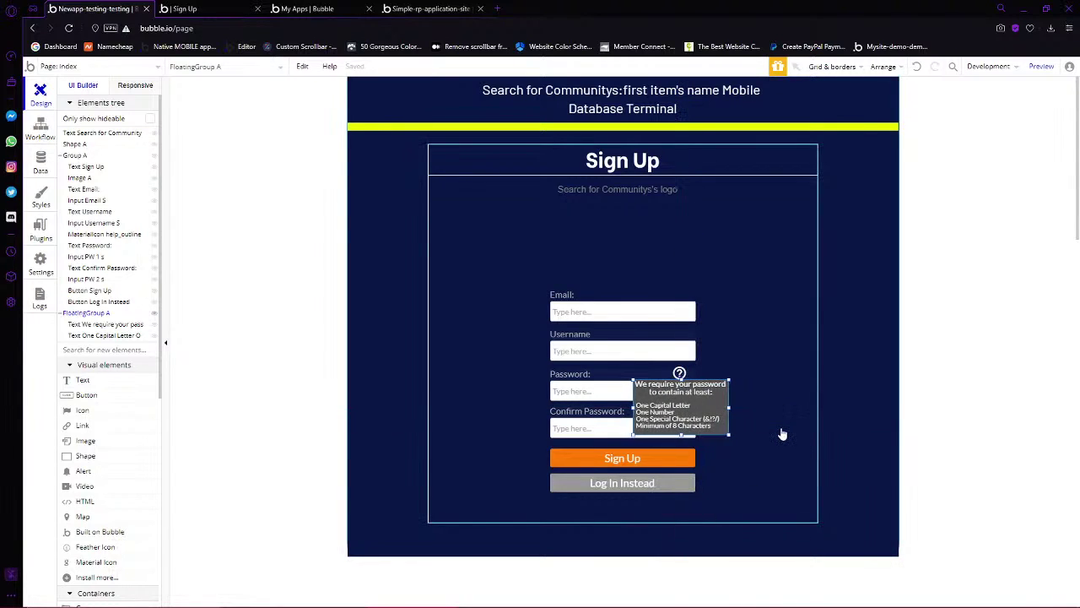
Nudge the tooltip right and up so it sits just right of the help icon
key(Right)
key(Right)
key(Right)
key(Right)
key(Right)
key(Right)
key(Right)
key(Right)
key(Right)
key(Right)
key(Right)
key(Right)
key(Right)
key(Right)
key(Right)
key(Right)
key(Right)
key(Right)
key(Right)
key(Right)
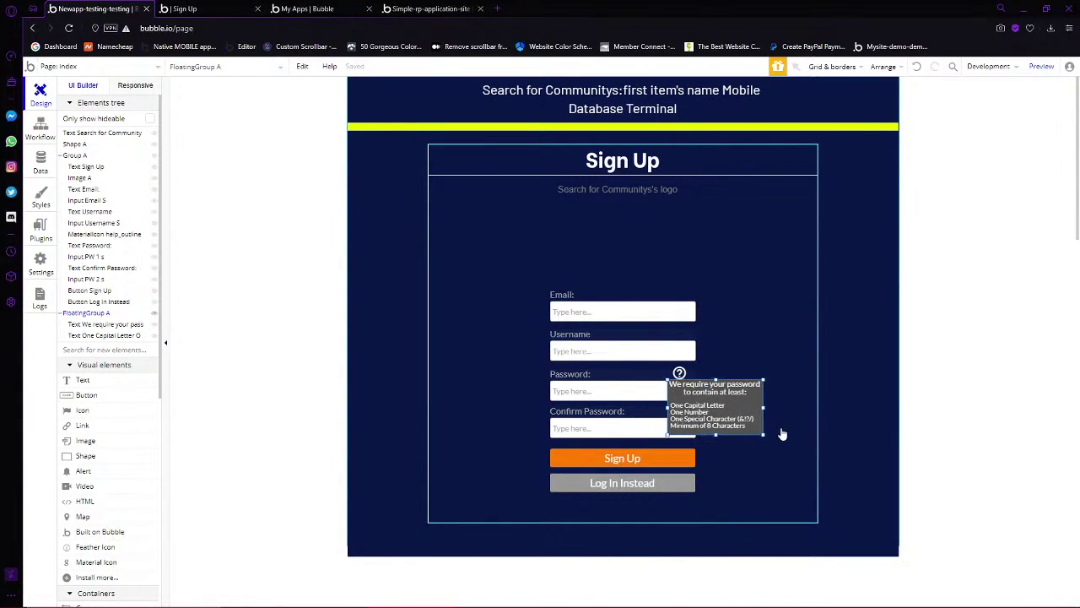
key(Right)
key(Right)
key(Right)
key(Right)
key(Right)
key(Right)
key(Right)
key(Right)
key(Right)
key(Right)
key(Right)
key(Right)
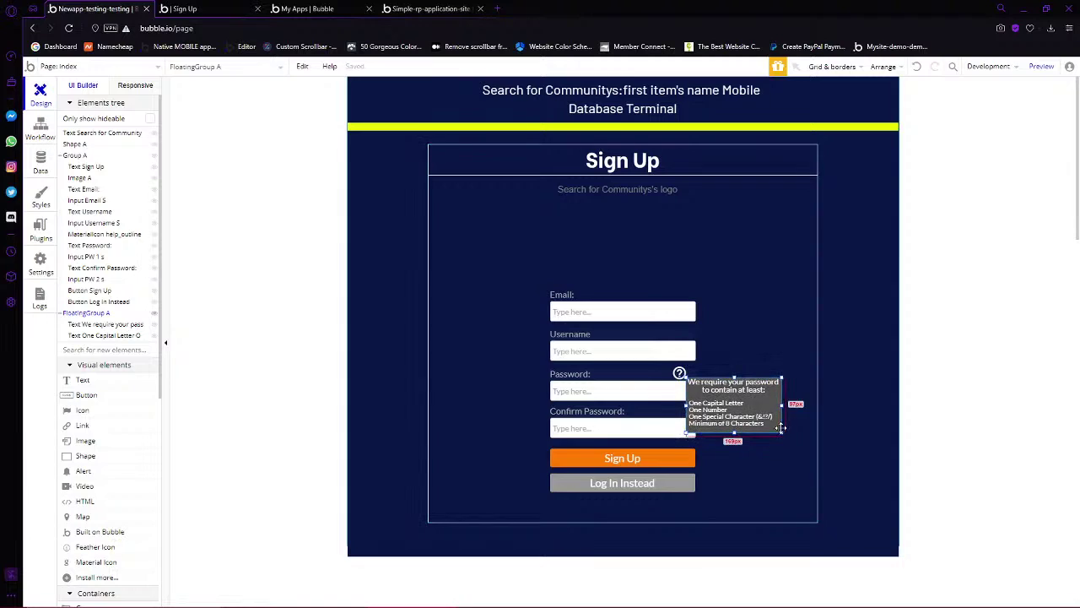
key(Up)
key(Up)
key(Up)
key(Up)
key(Up)
key(Up)
key(Up)
key(Up)
key(Up)
key(Up)
key(Up)
key(Up)
key(Up)
key(Up)
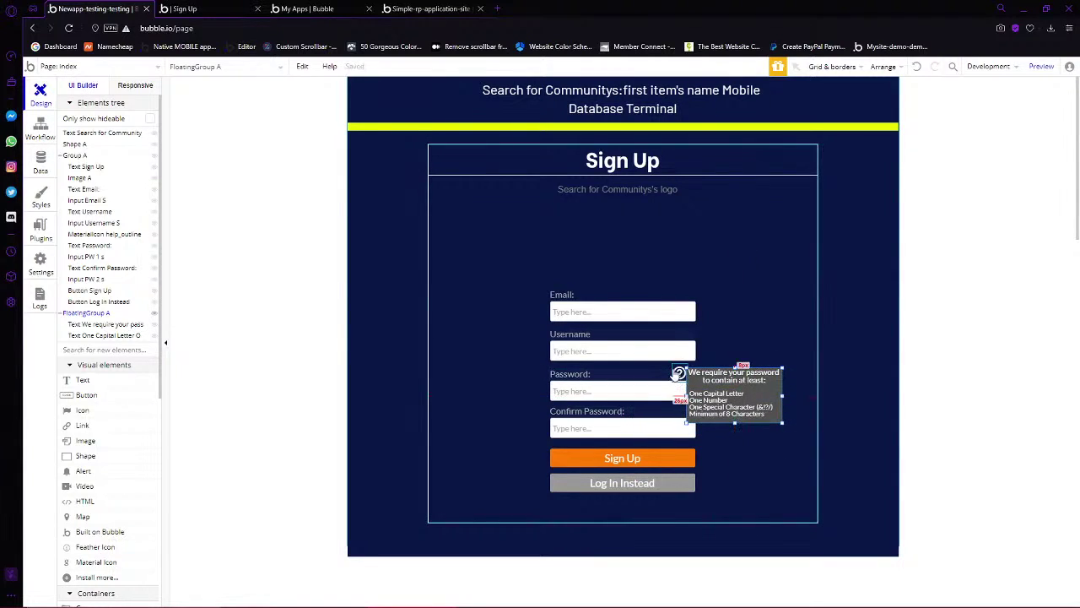
key(Up)
key(Up)
key(Up)
key(Up)
key(Up)
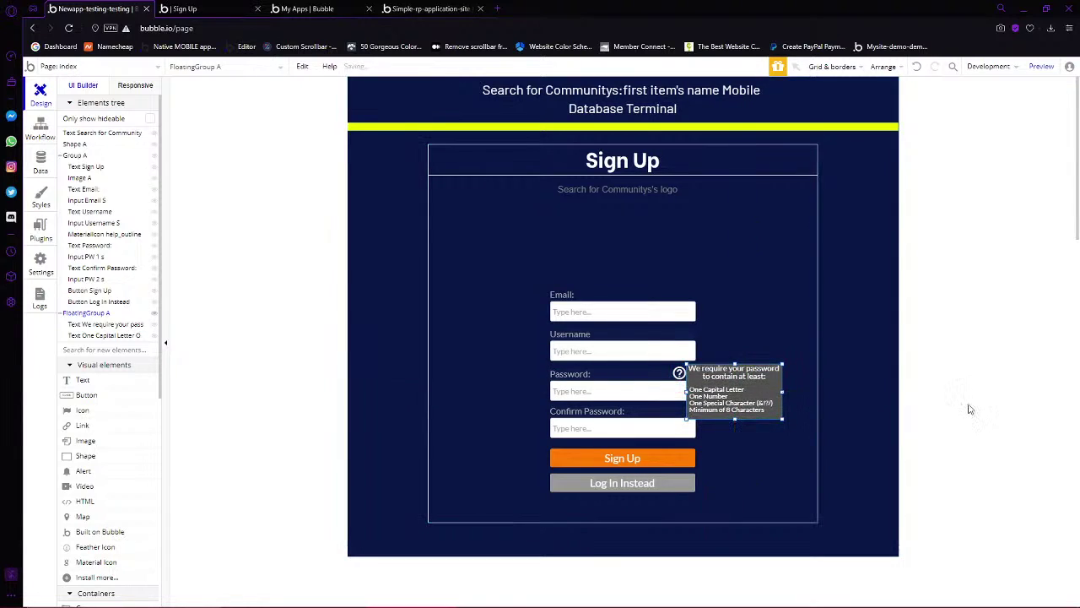
click(921, 408)
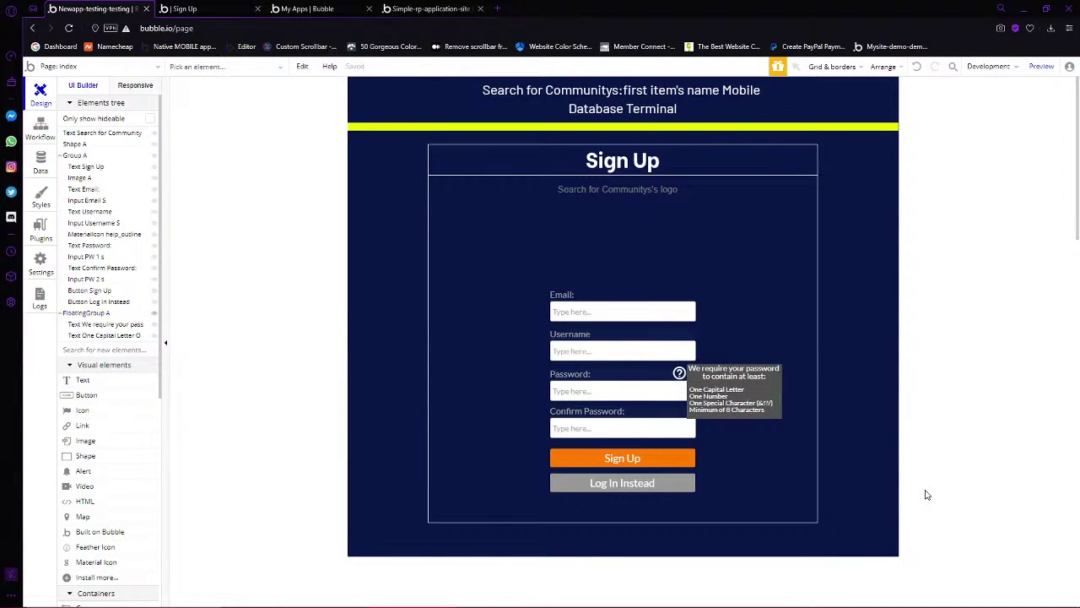
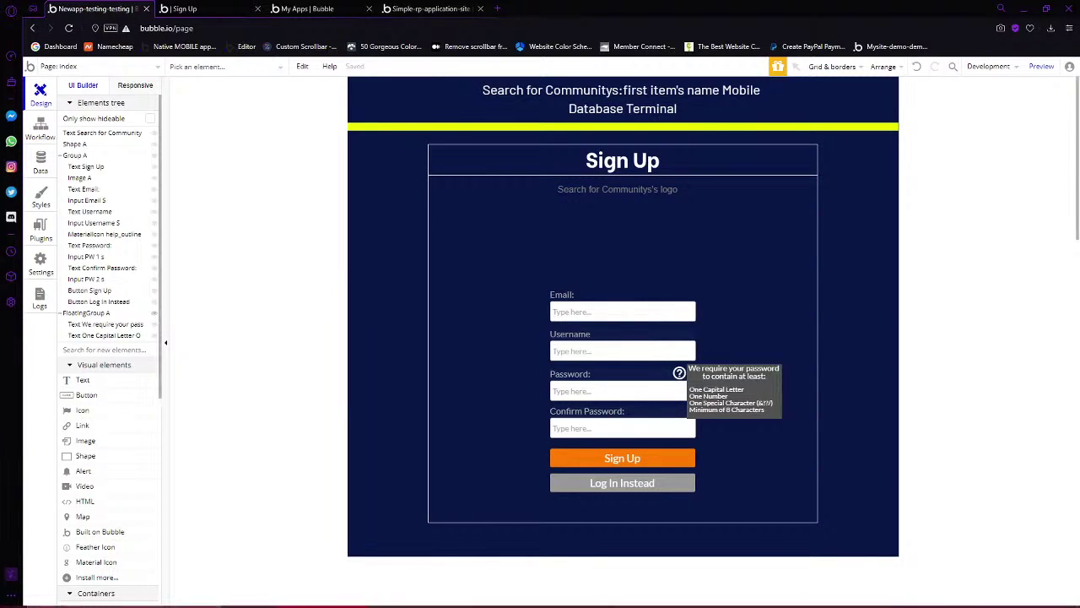
Alt-drag the sign-up form group to create a duplicate copy
mouse_move(473, 603)
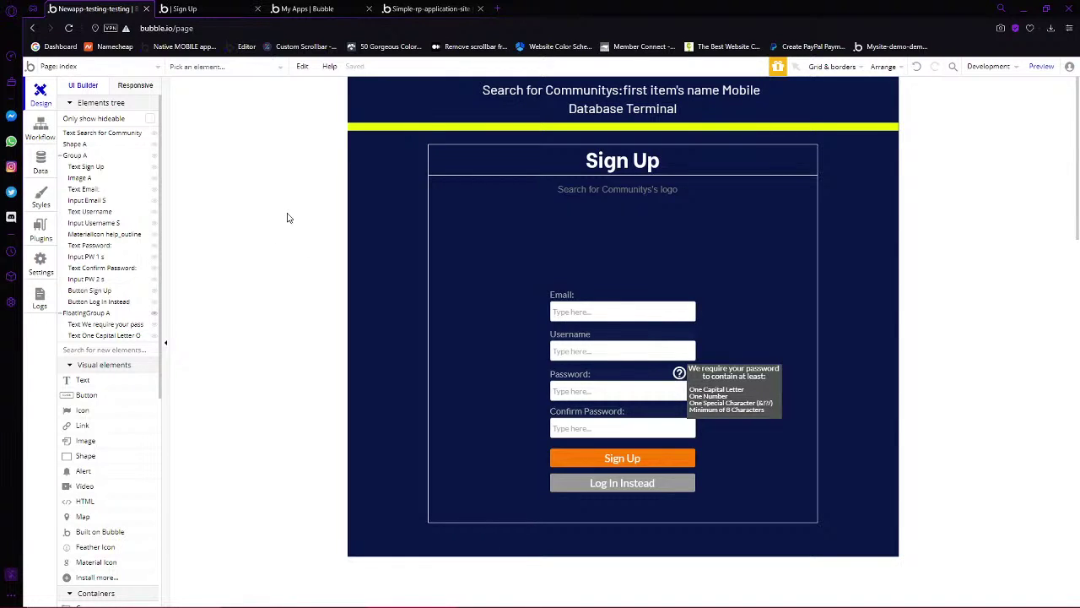
scroll(130, 232, down, 5)
scroll(115, 299, up, 5)
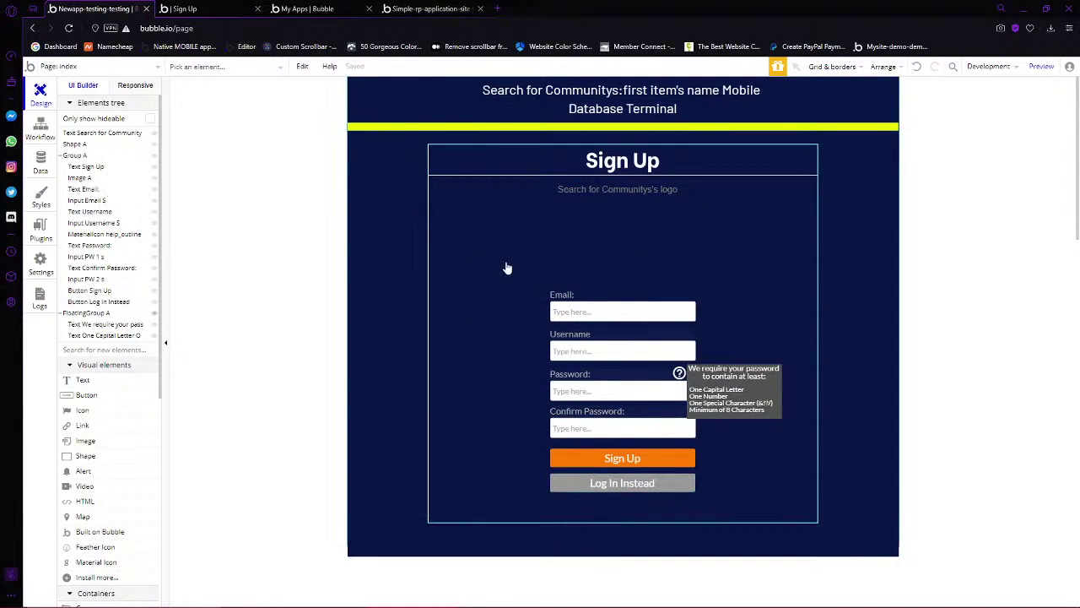
click(434, 305)
drag(430, 311, 405, 306)
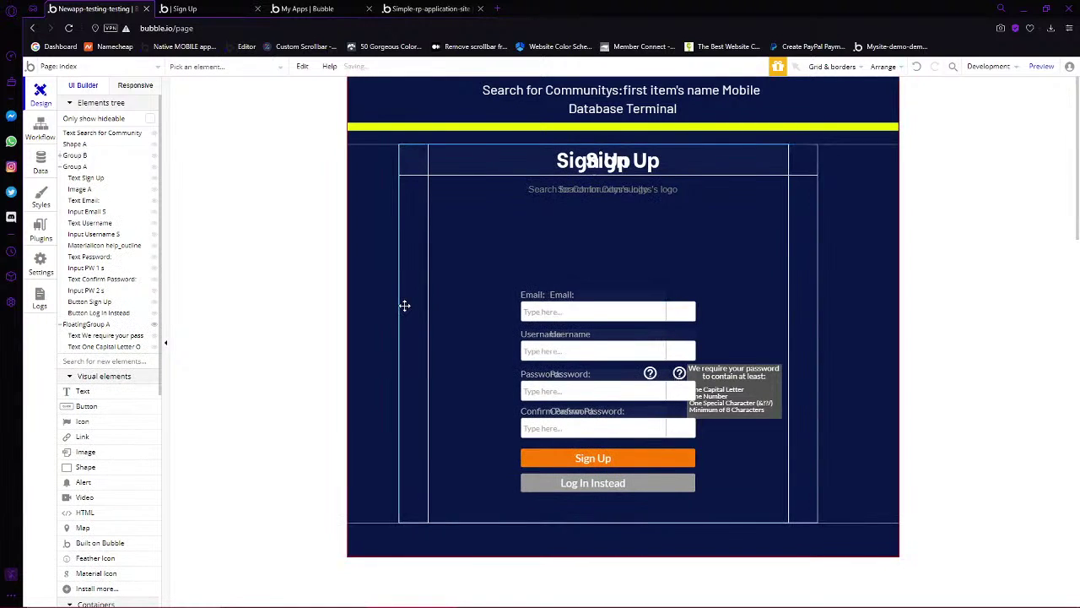
Rename the copy Group B to Group Login
click(64, 166)
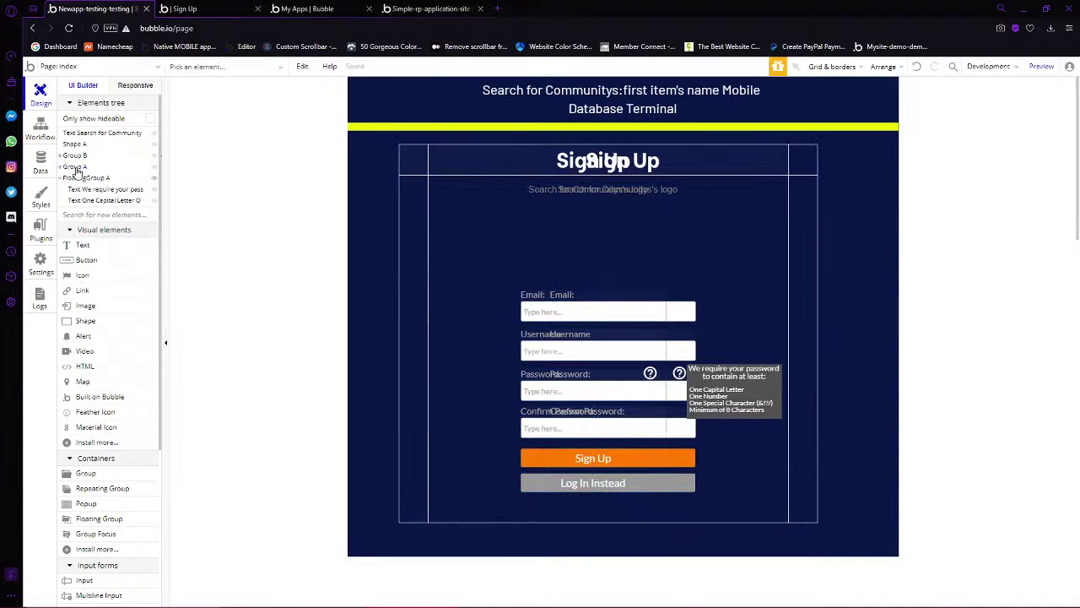
click(414, 244)
double_click(415, 238)
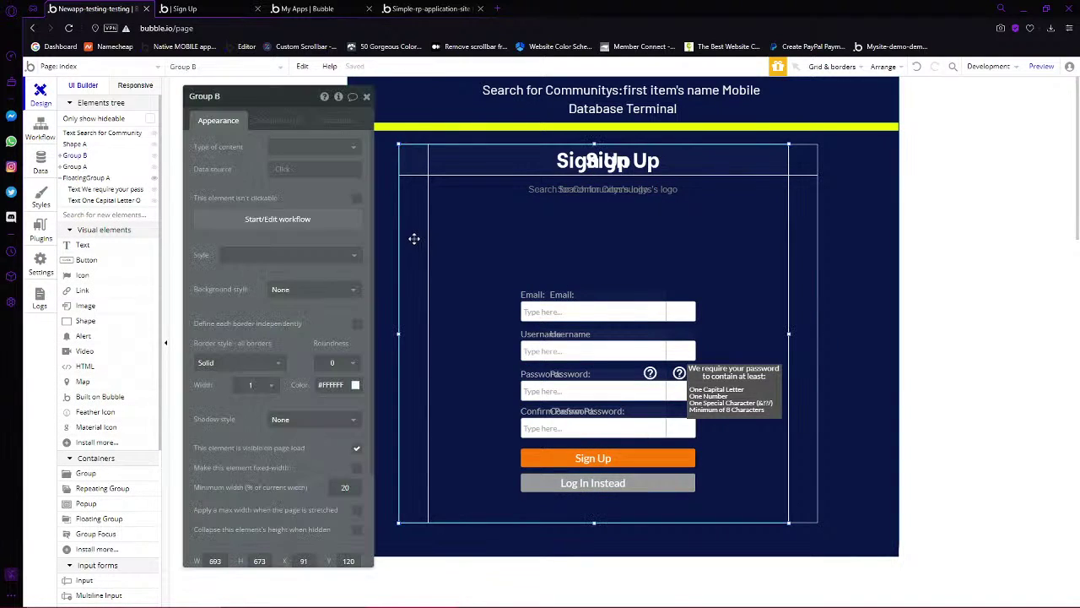
click(233, 103)
key(BackSpace)
text(Lo)
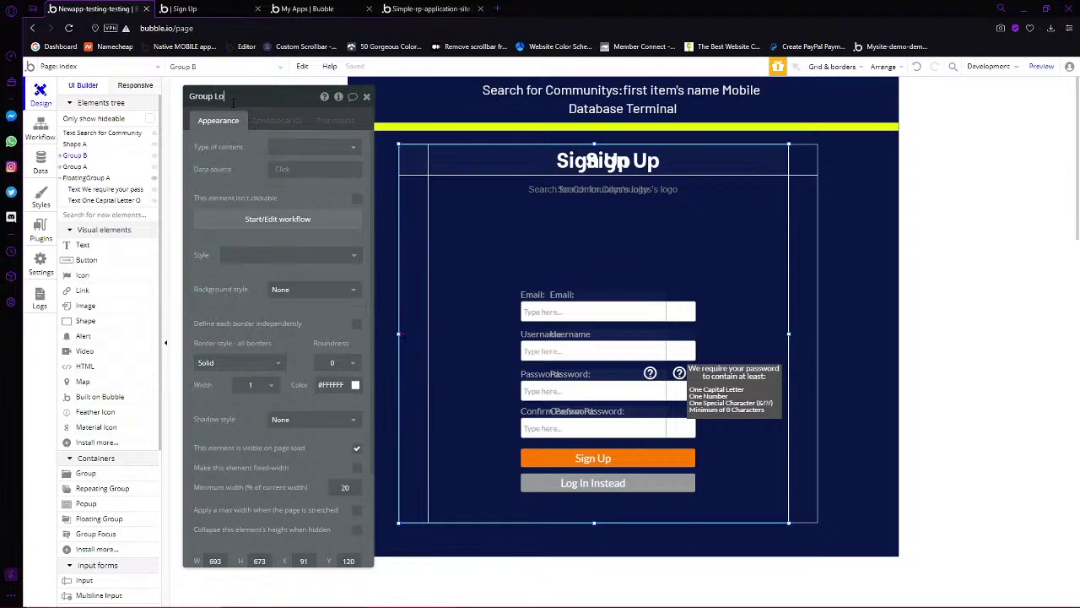
text(gin)
key(Return)
Change both of Group Login's visibility conditions from Sign Up to Login
click(810, 232)
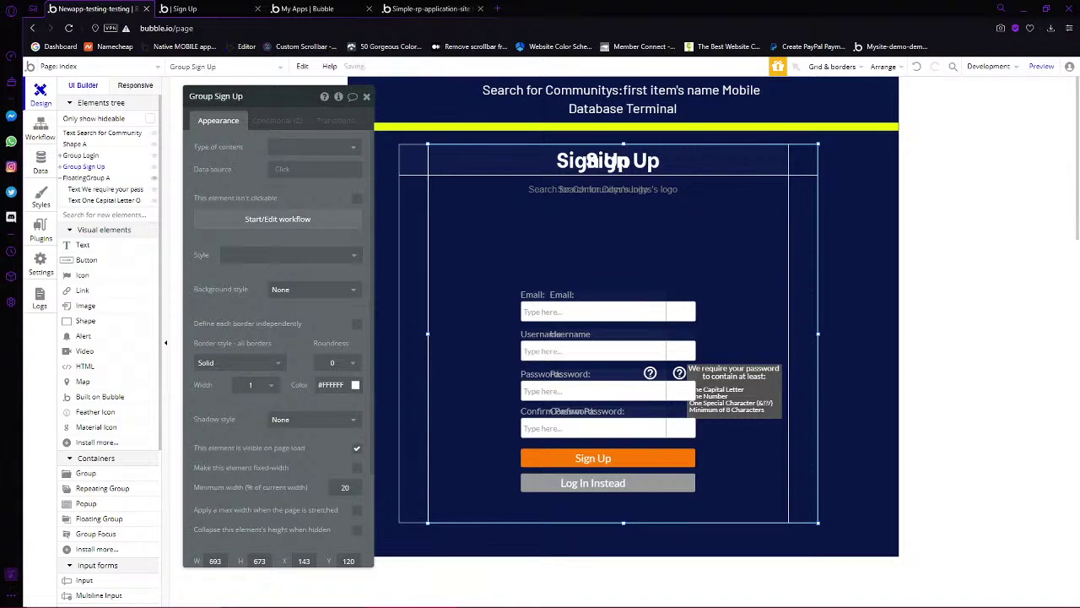
click(410, 204)
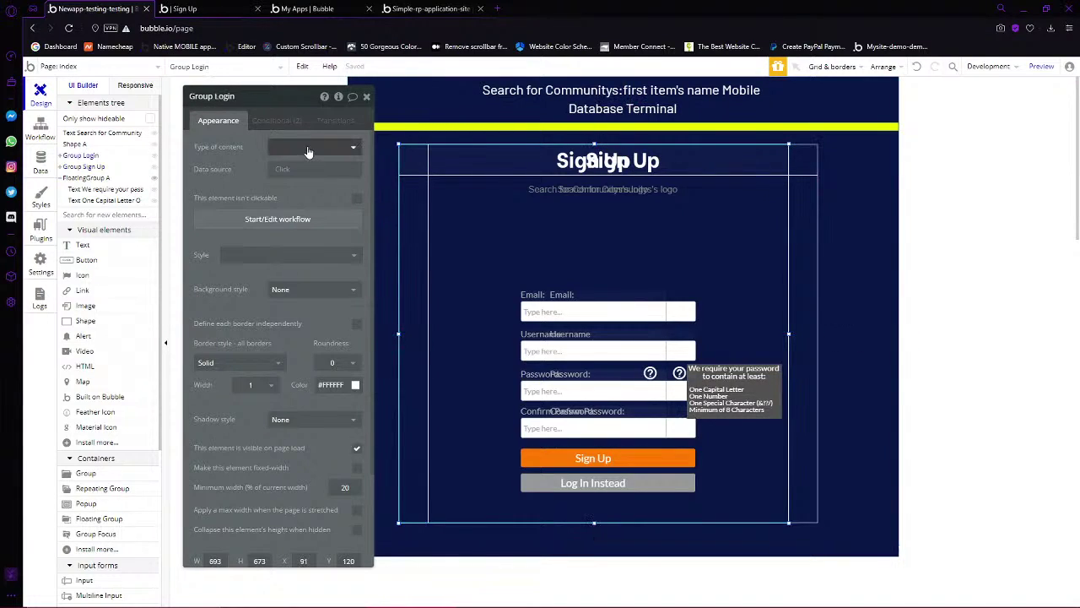
click(279, 121)
click(286, 152)
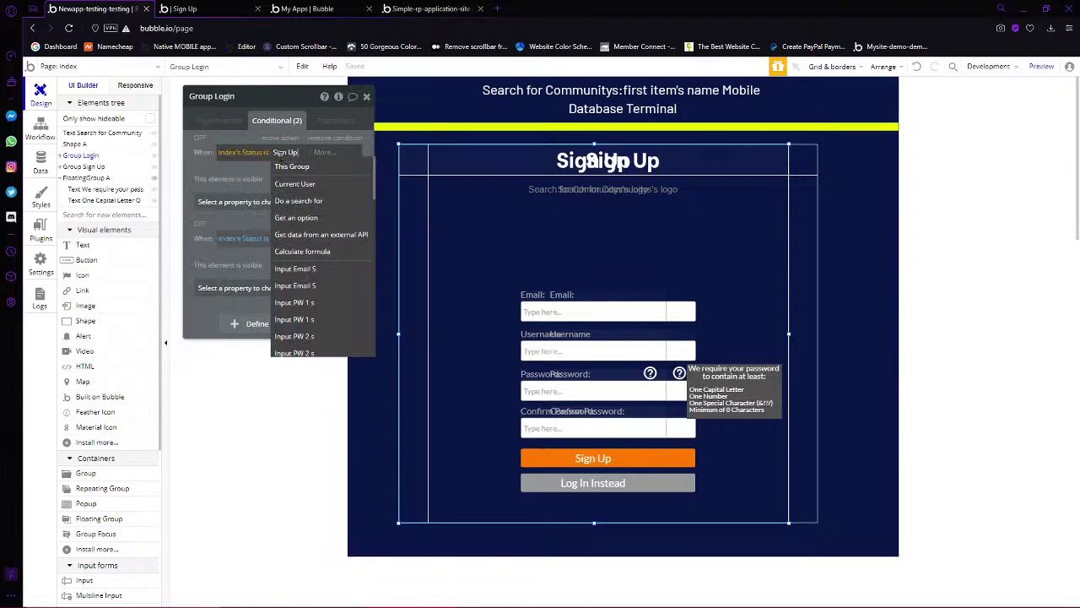
key(BackSpace)
key(BackSpace)
key(BackSpace)
key(BackSpace)
key(BackSpace)
key(BackSpace)
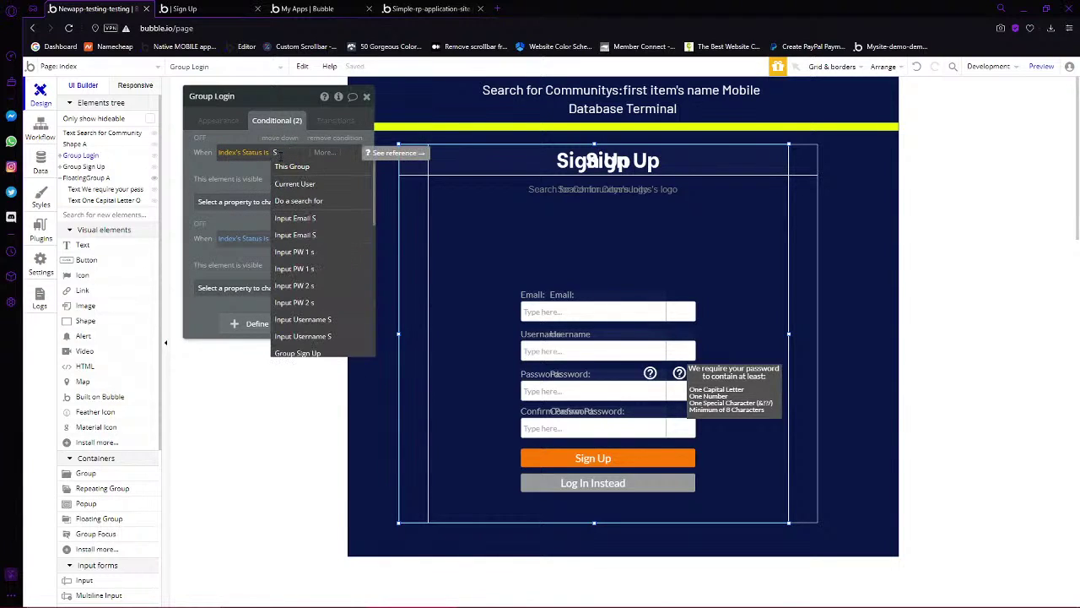
text(Log)
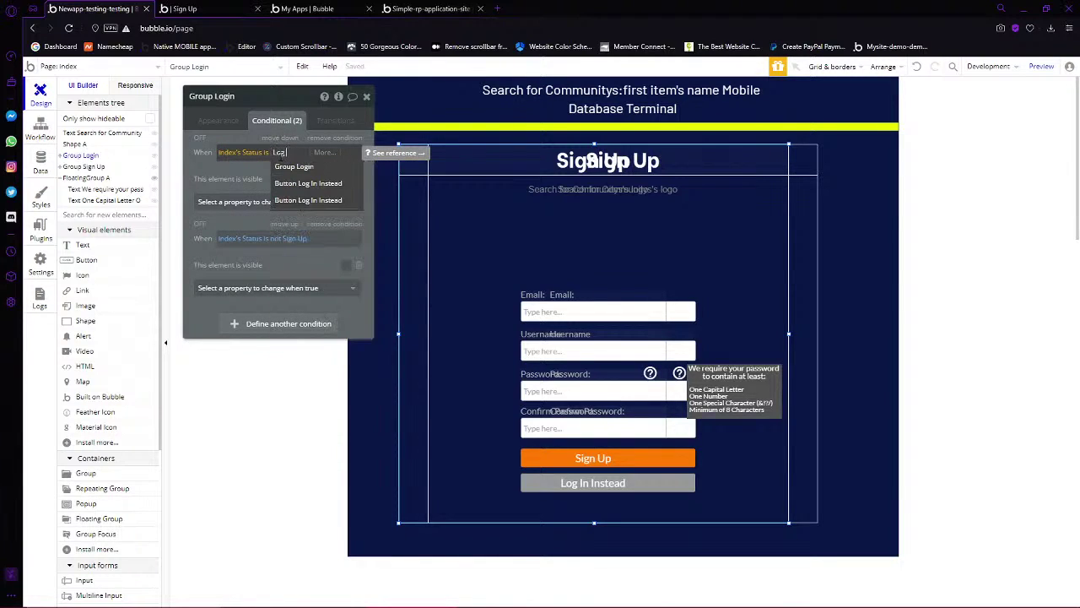
text(in)
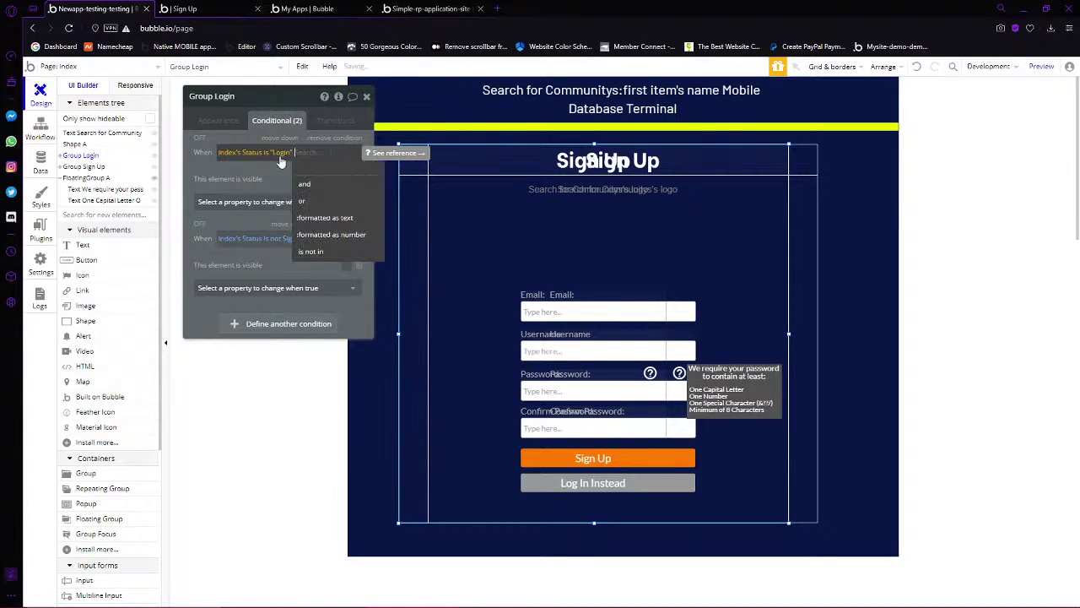
click(282, 184)
click(300, 239)
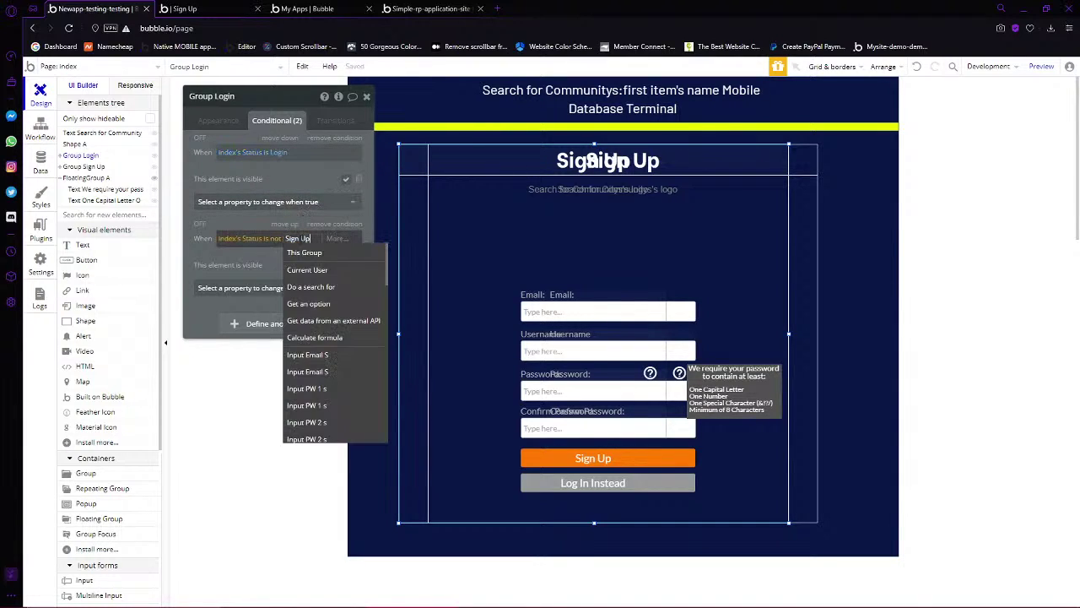
key(BackSpace)
key(BackSpace)
key(BackSpace)
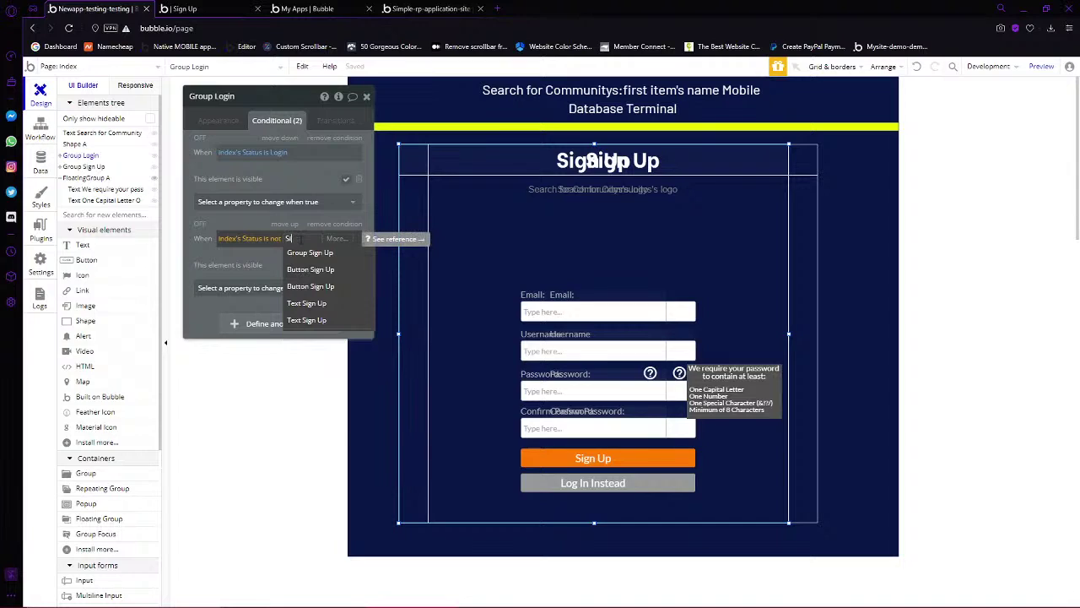
key(BackSpace)
key(BackSpace)
text(Login)
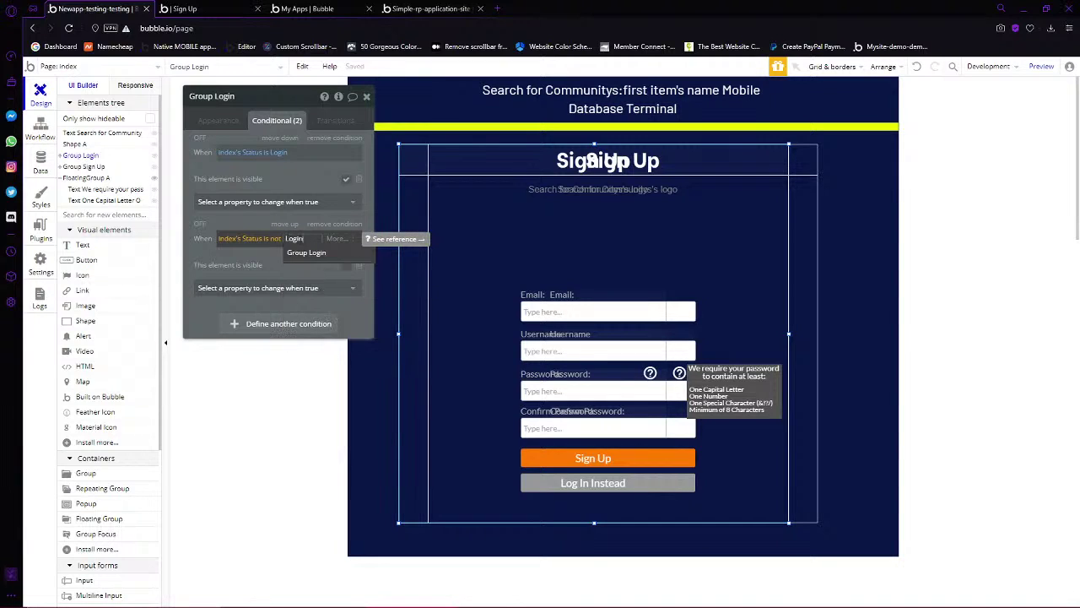
key(Return)
click(249, 256)
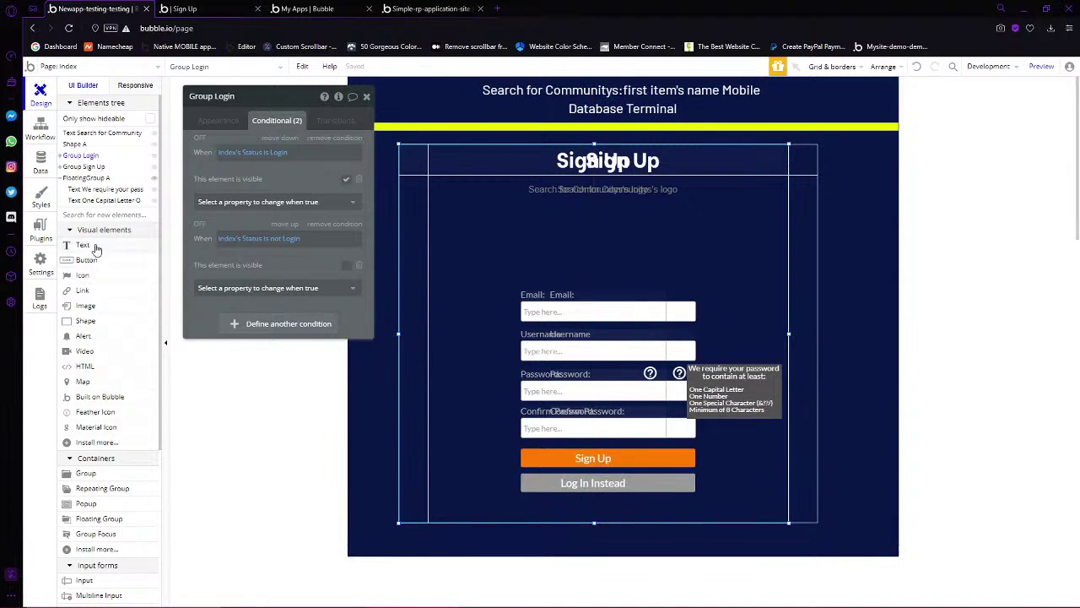
Hide Group Sign Up and FloatingGroup A, and center Group Login horizontally
click(153, 166)
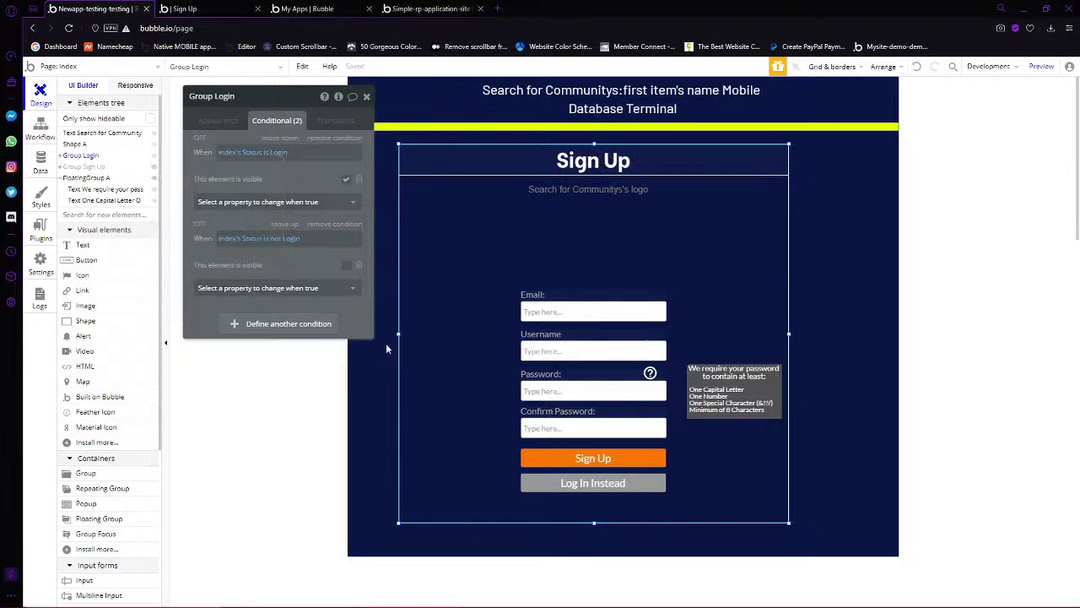
right_click(424, 422)
click(466, 544)
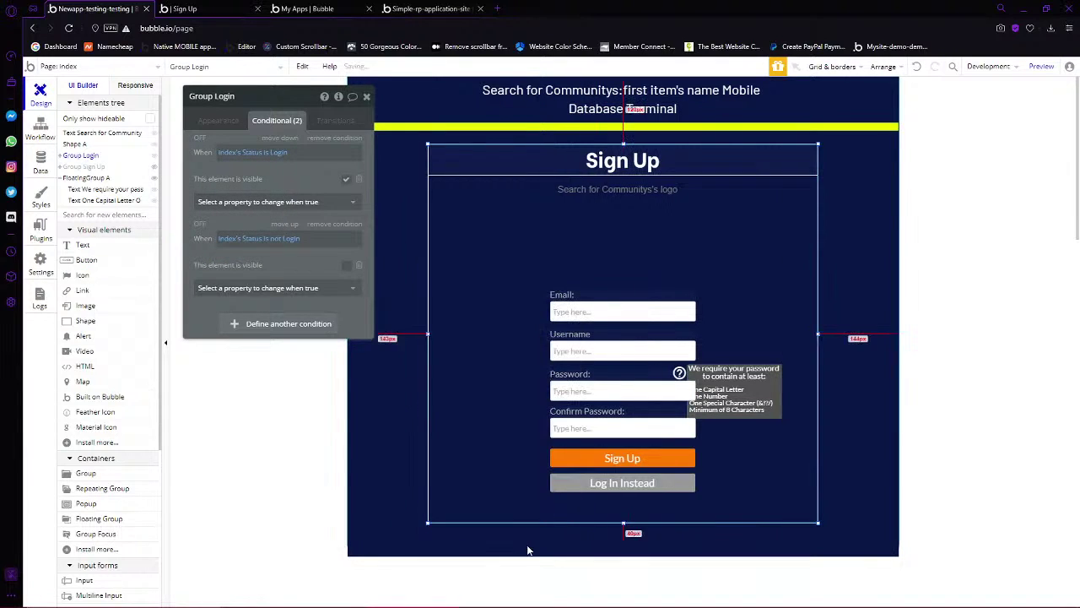
click(831, 393)
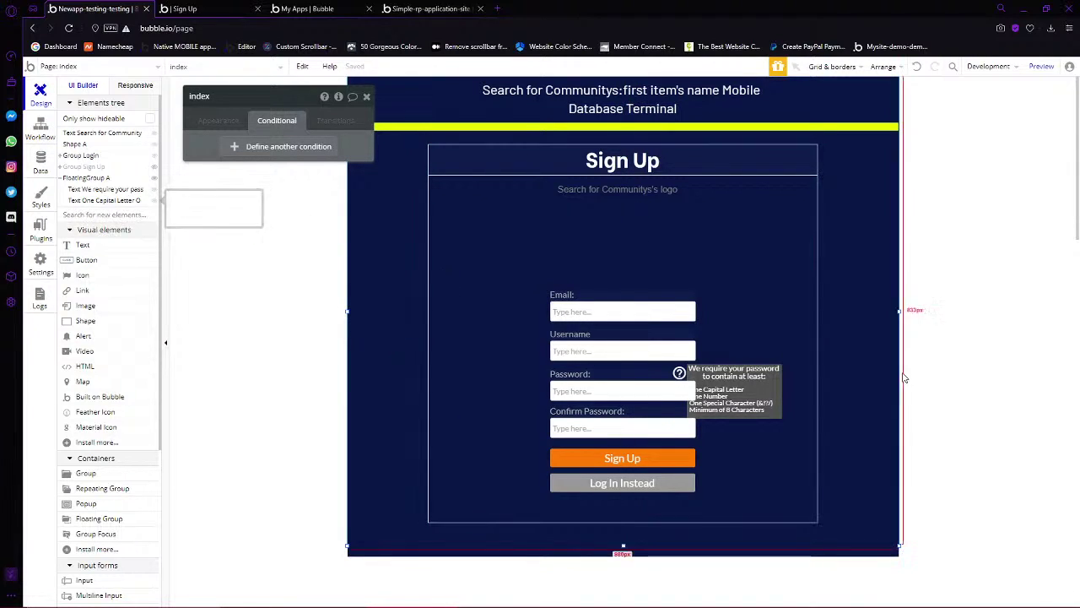
click(153, 178)
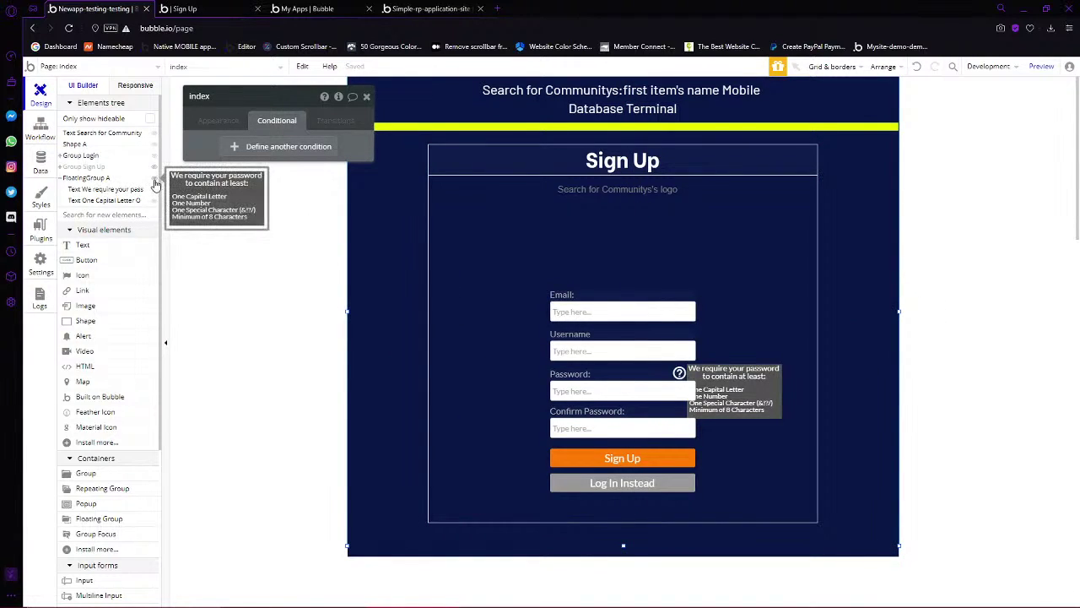
click(58, 178)
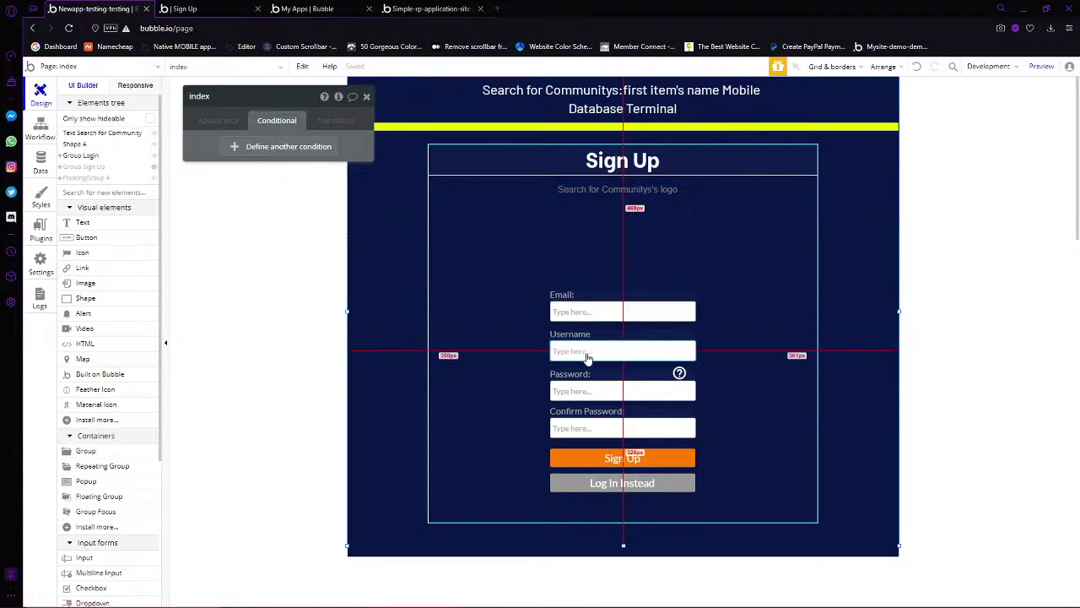
Delete the Confirm Password label and input, and move both buttons up about 48 px
click(561, 379)
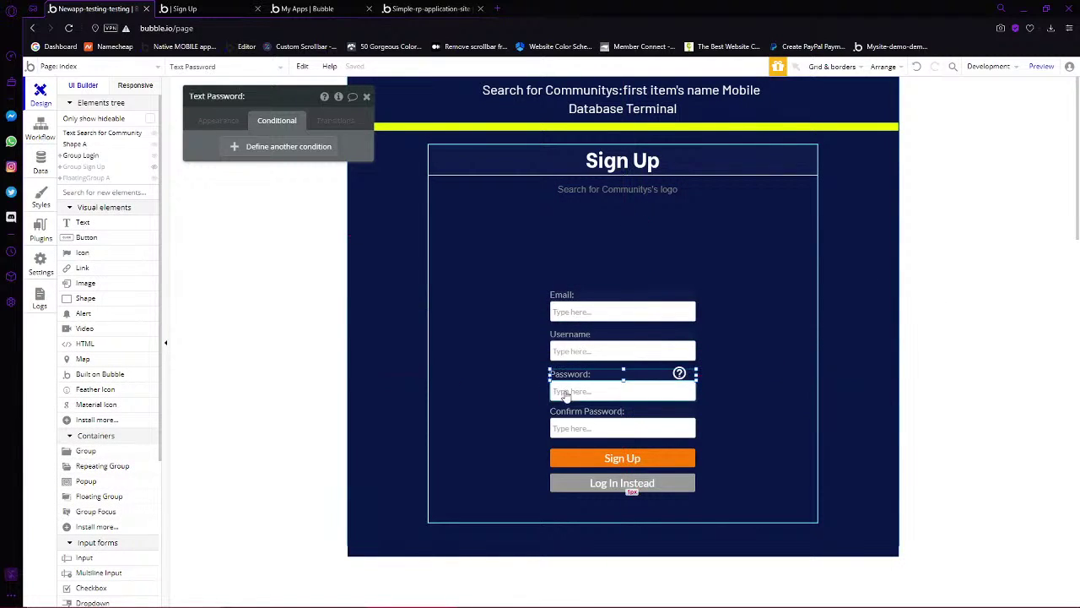
click(573, 422)
key(Delete)
click(571, 413)
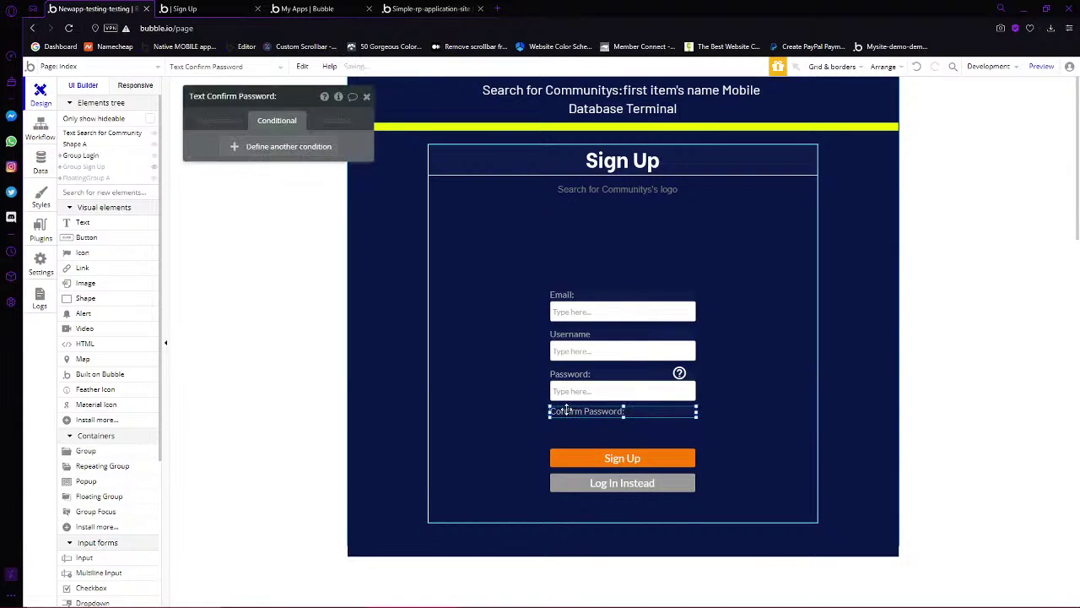
key(Delete)
click(622, 458)
shift+click(623, 482)
drag(623, 483, 624, 442)
Delete the password help icon and the Username label and input
click(679, 373)
key(Delete)
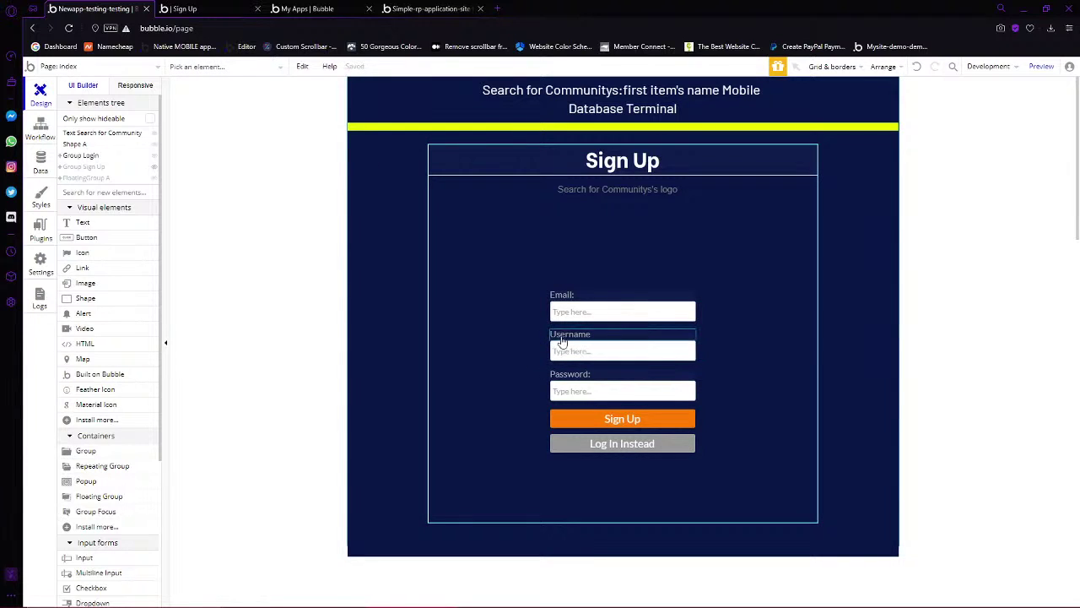
click(561, 337)
key(Delete)
click(560, 349)
key(Delete)
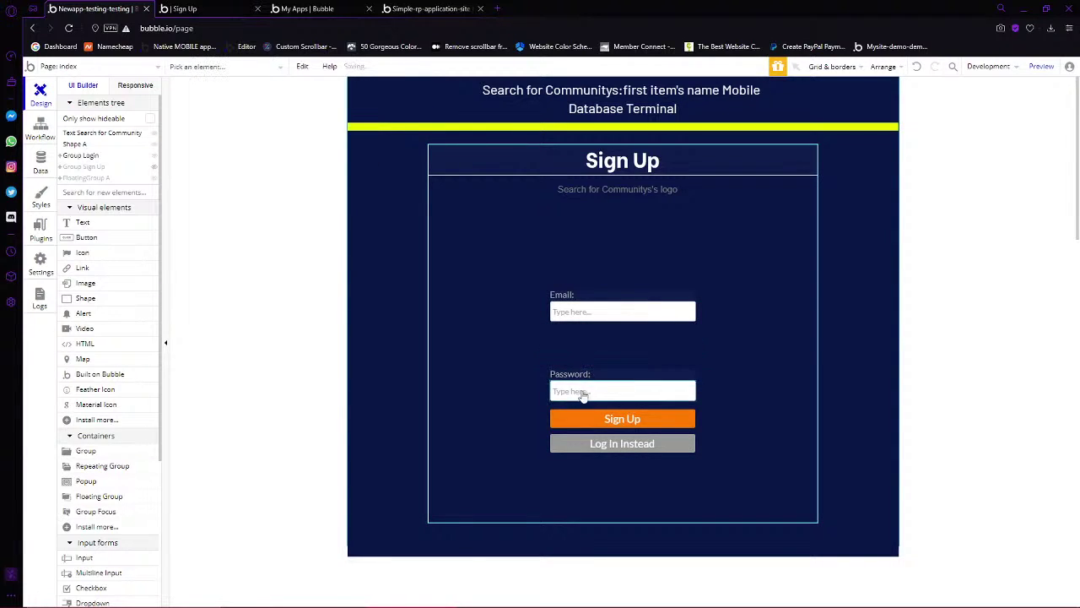
Restore the Username input and move it down-right, outside the form
click(583, 382)
shift+click(584, 388)
shift+click(585, 420)
shift+click(588, 440)
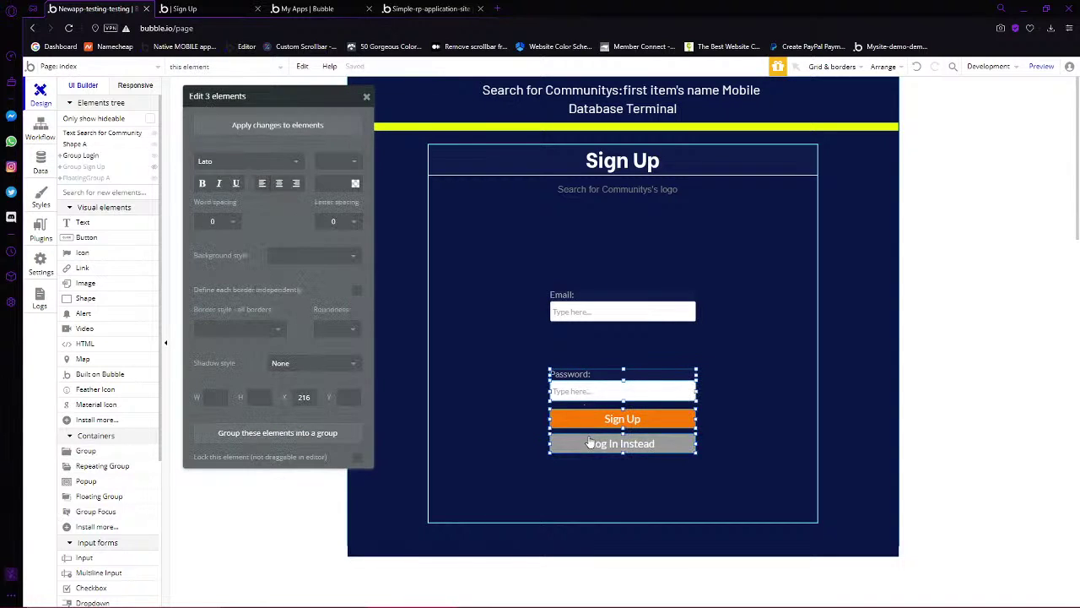
key(ctrl+z)
click(646, 347)
drag(646, 347, 747, 482)
Move the Password label, input and both buttons up directly under Email
click(629, 447)
shift+click(625, 418)
shift+click(628, 388)
shift+click(626, 375)
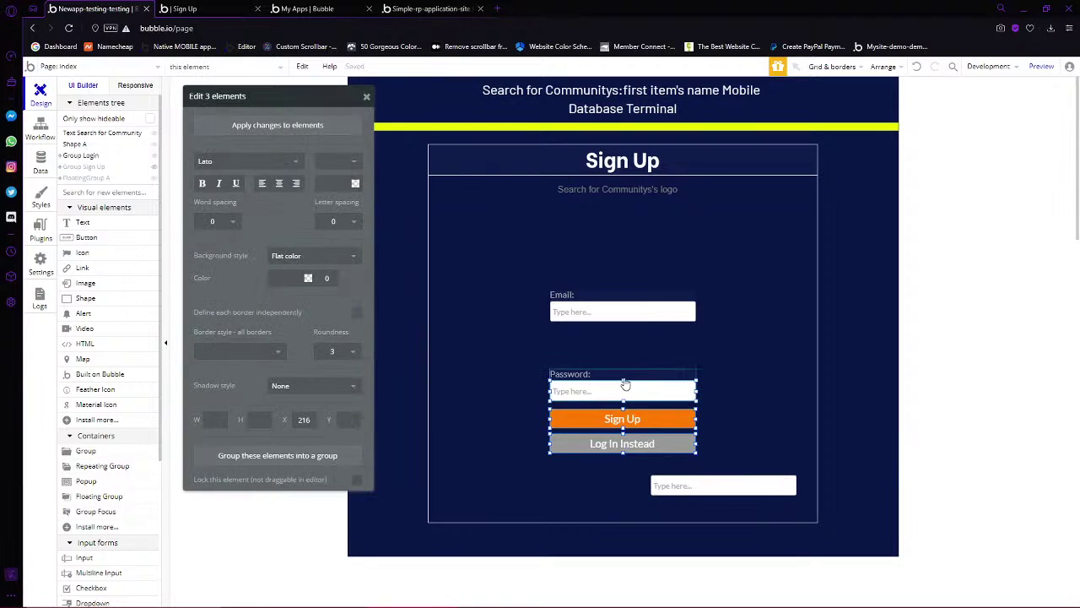
drag(645, 374, 646, 336)
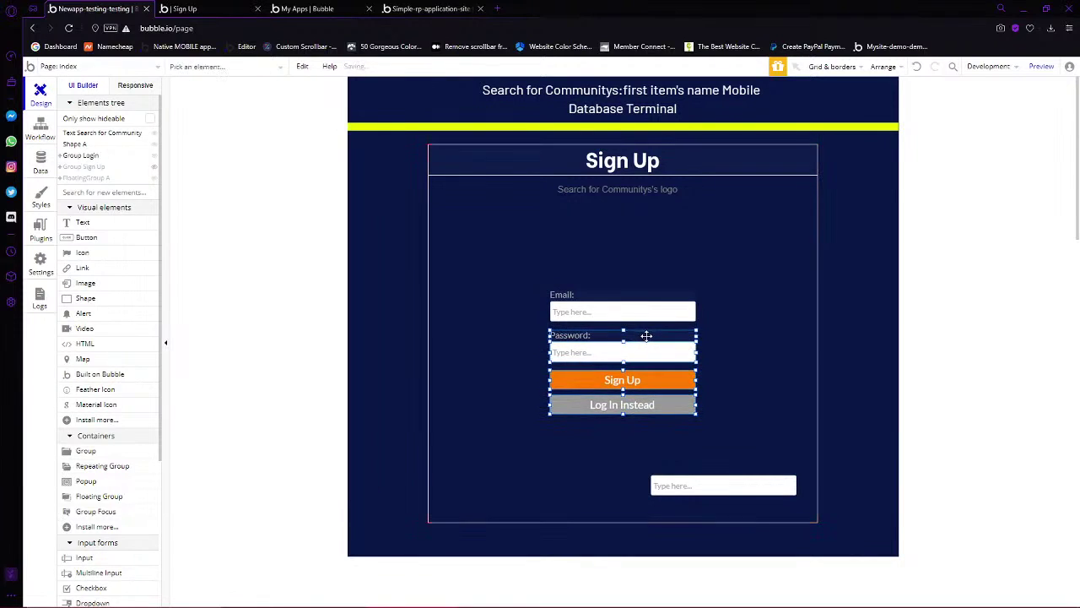
click(595, 308)
click(237, 123)
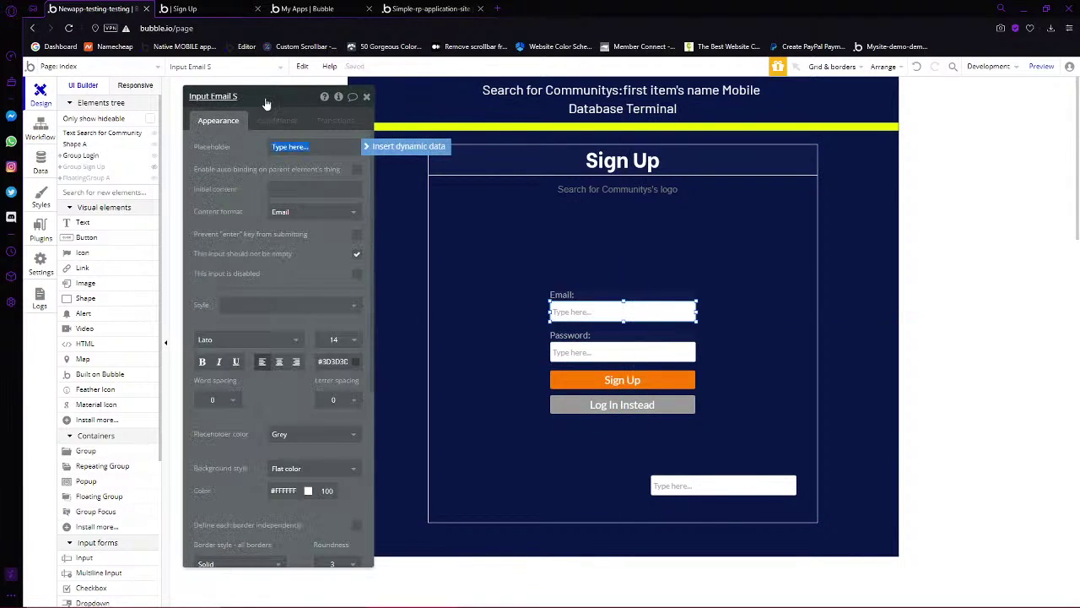
click(264, 98)
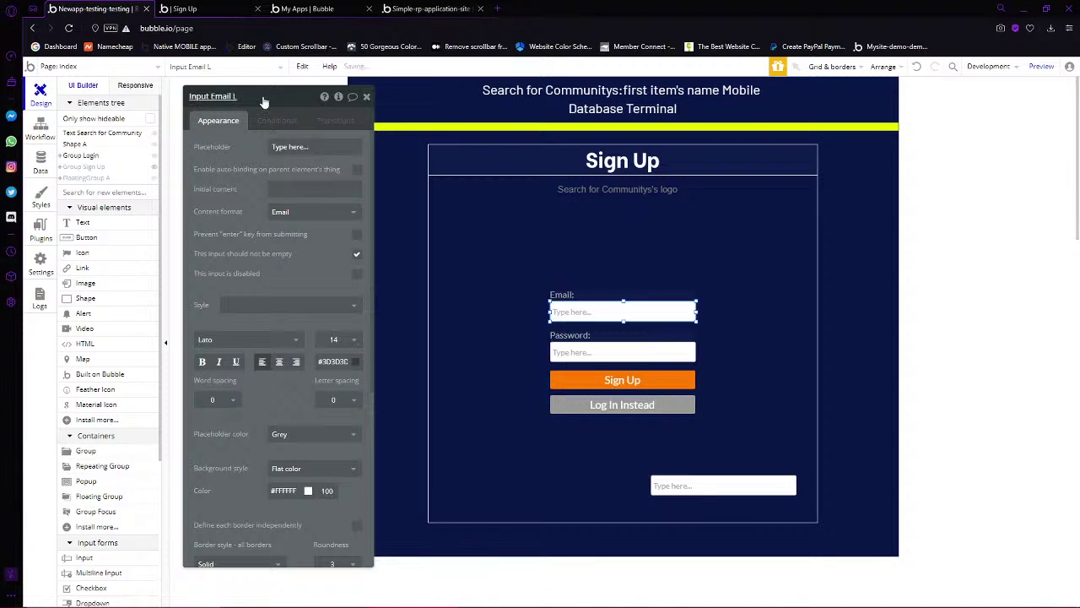
click(582, 354)
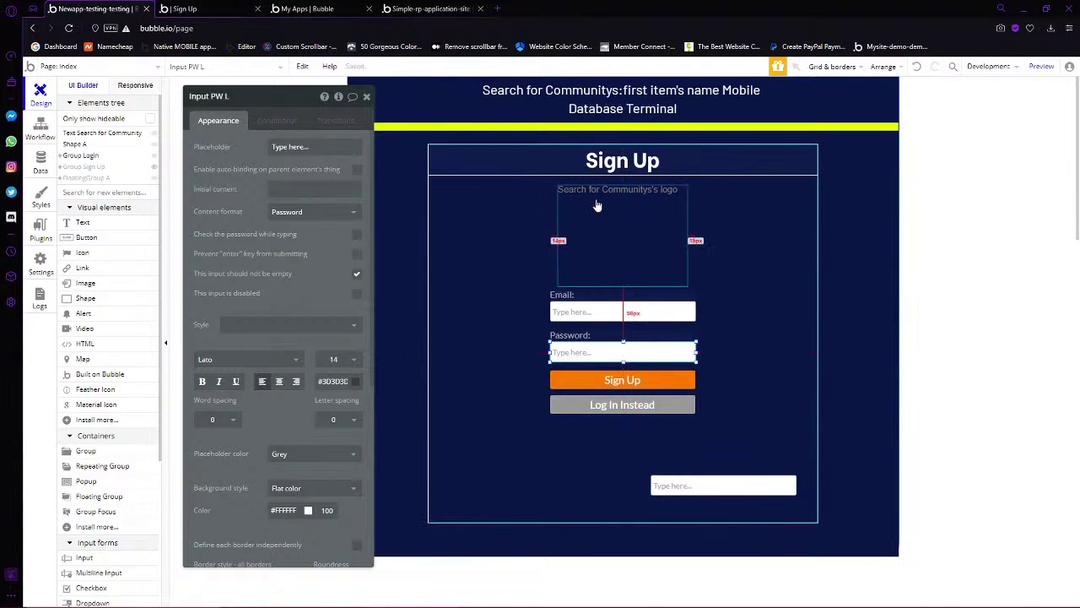
click(627, 157)
triple_click(236, 149)
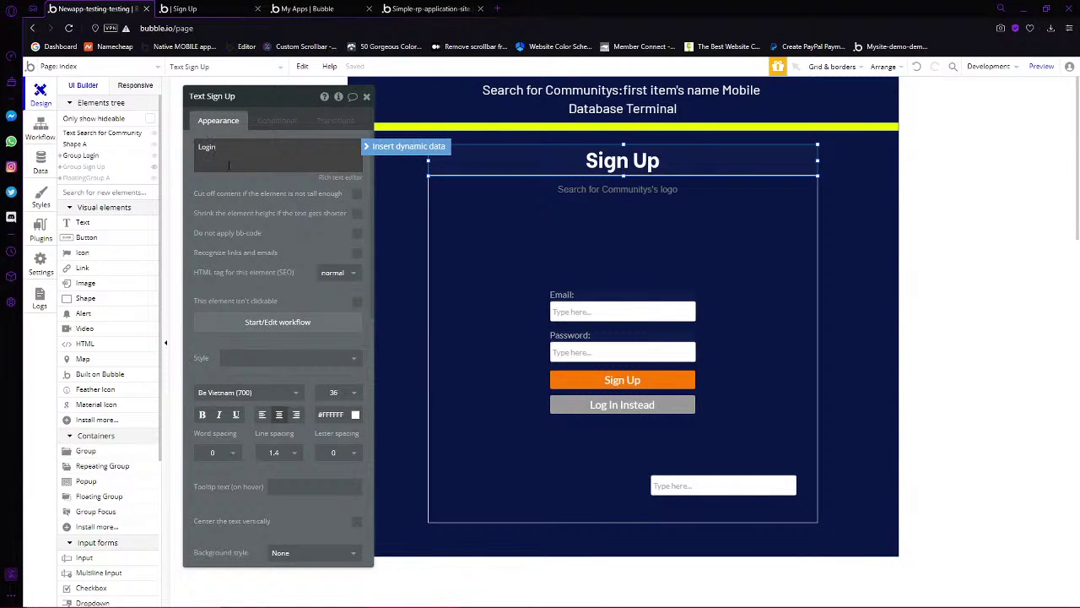
text(Login)
click(827, 232)
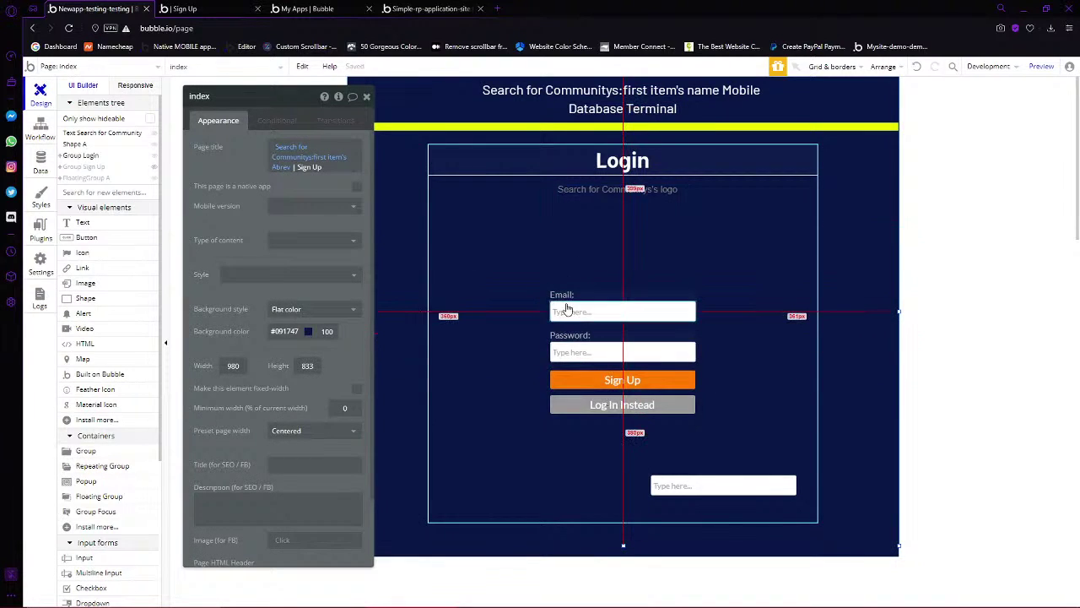
click(614, 382)
click(694, 202)
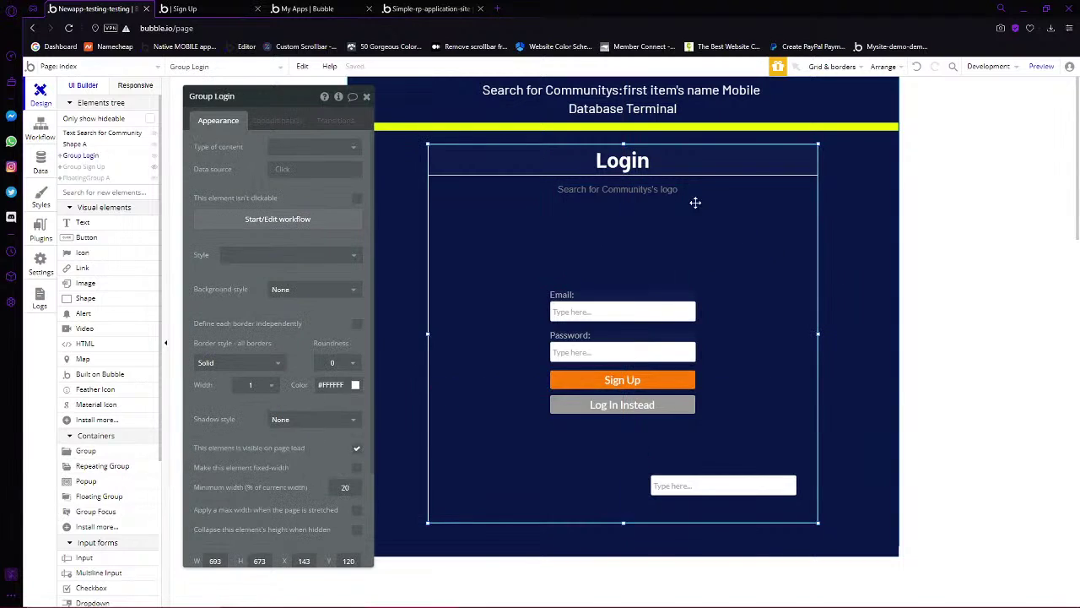
click(878, 205)
drag(291, 167, 321, 168)
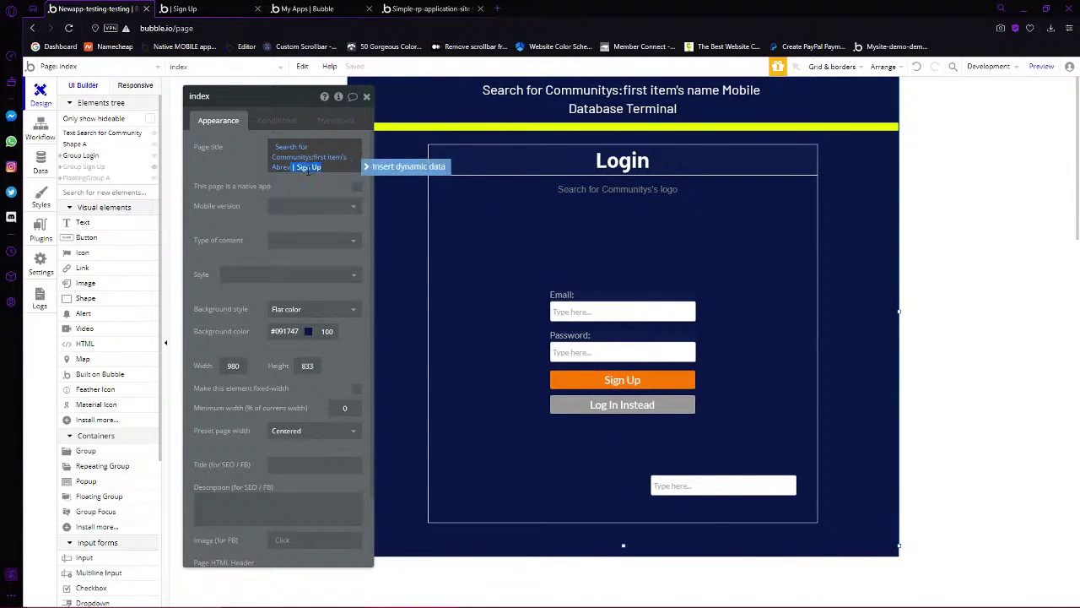
click(376, 226)
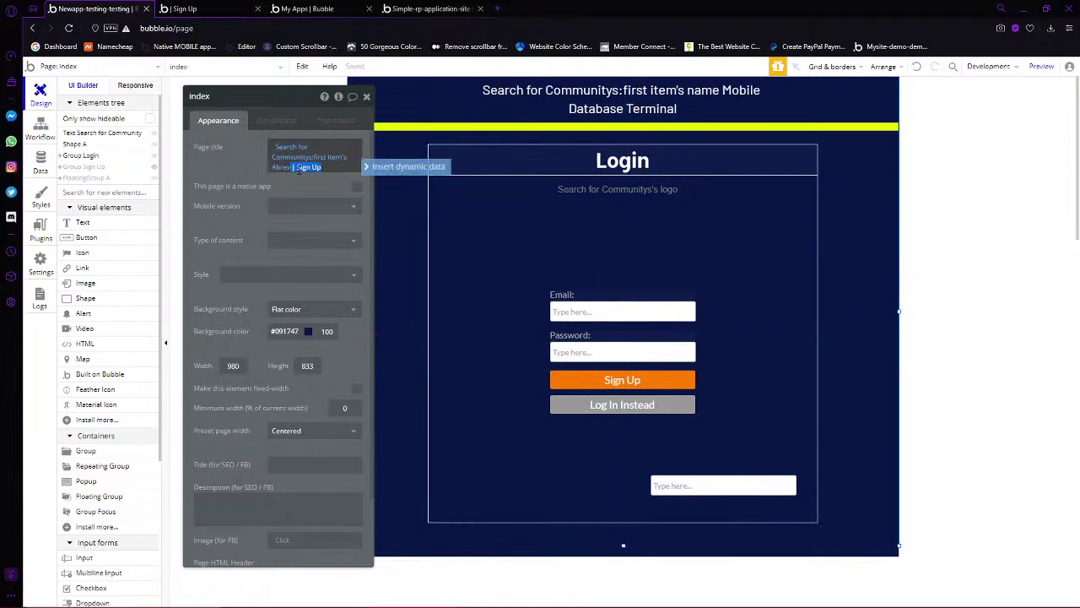
click(855, 189)
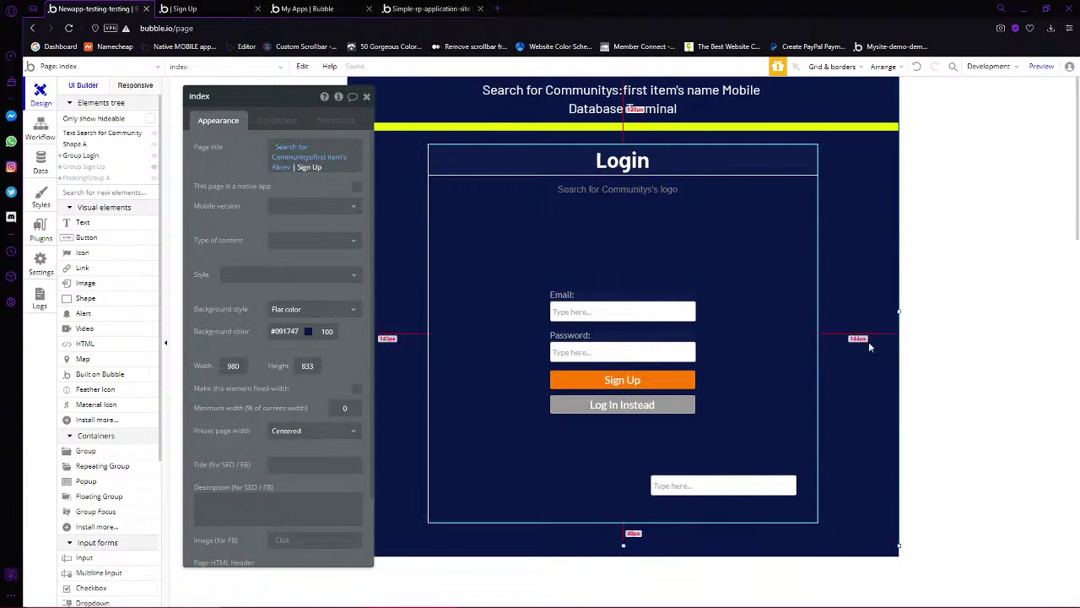
click(631, 305)
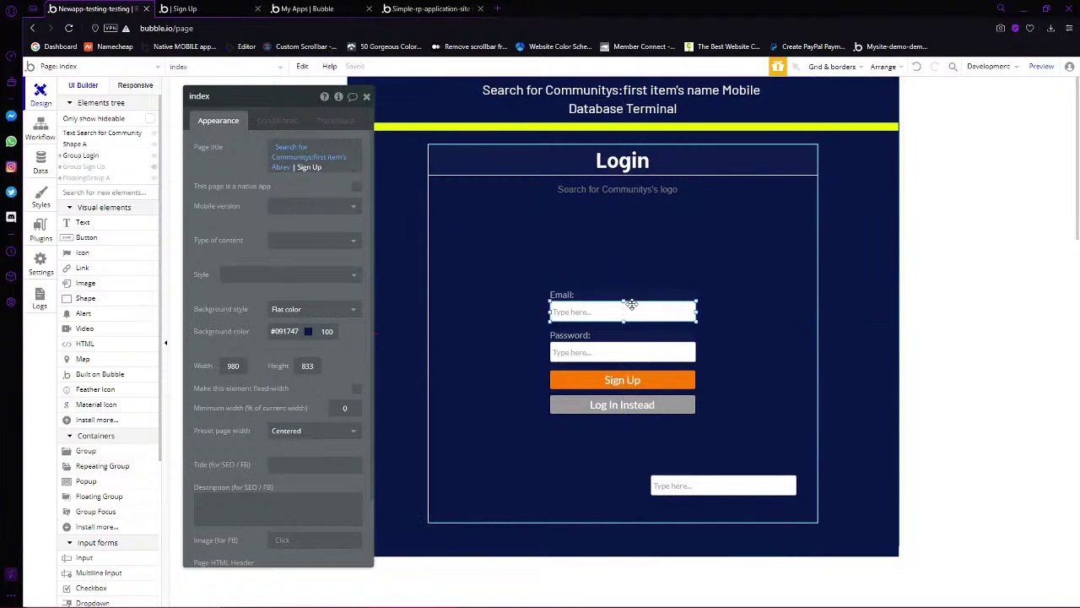
Edit the Email: label's wording and compare the email and username inputs
click(604, 295)
triple_click(224, 150)
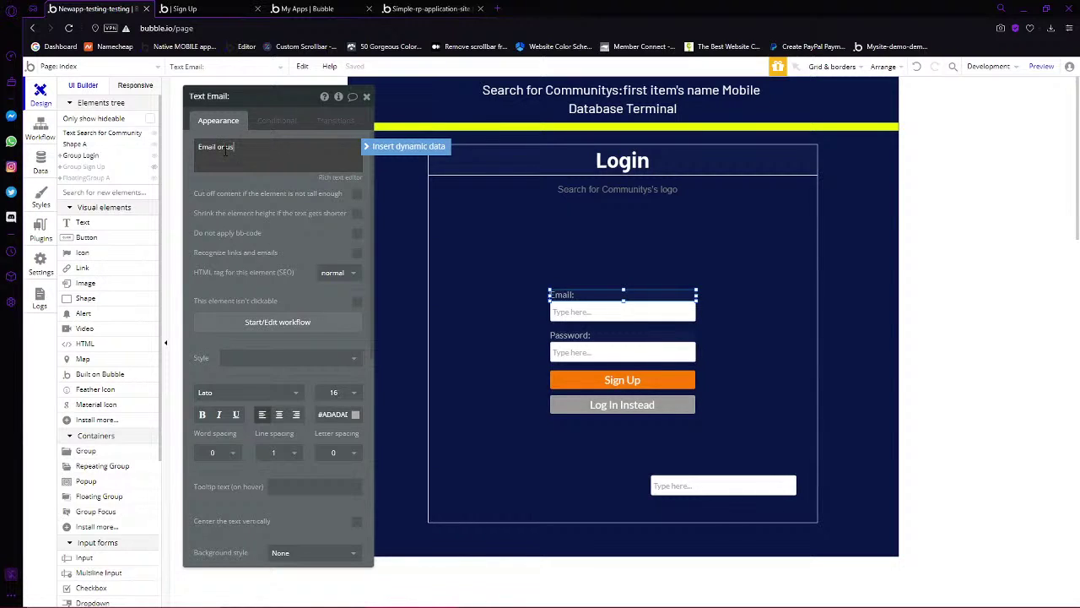
text(:)
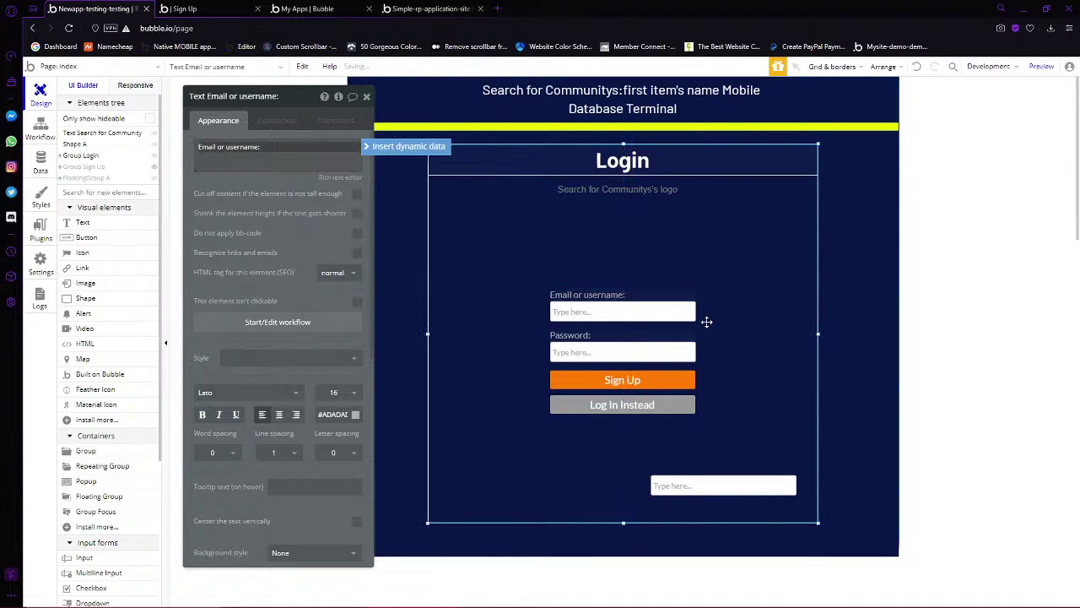
click(707, 321)
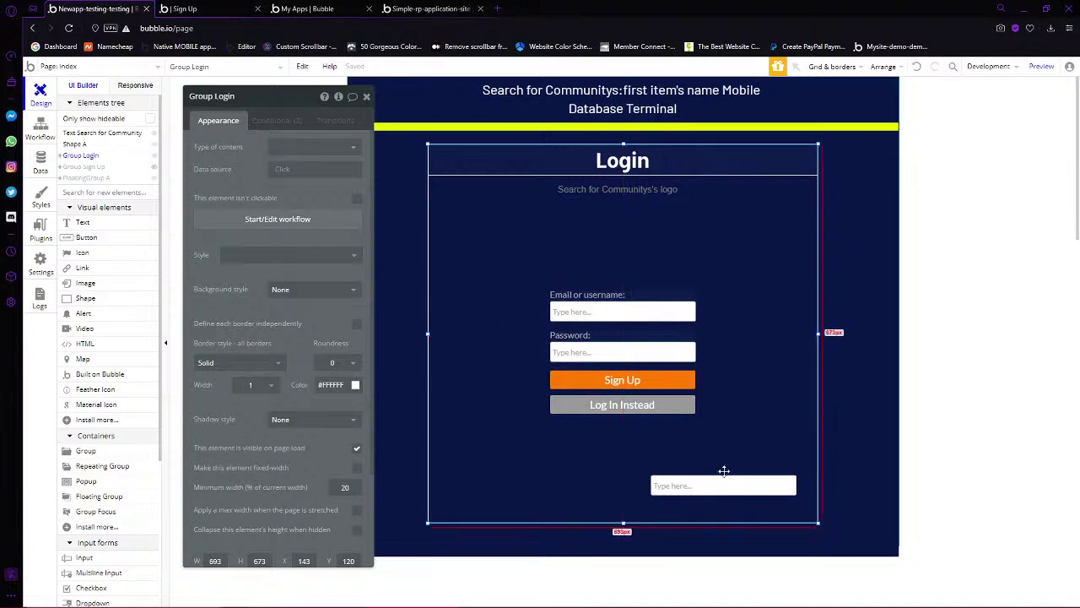
click(583, 308)
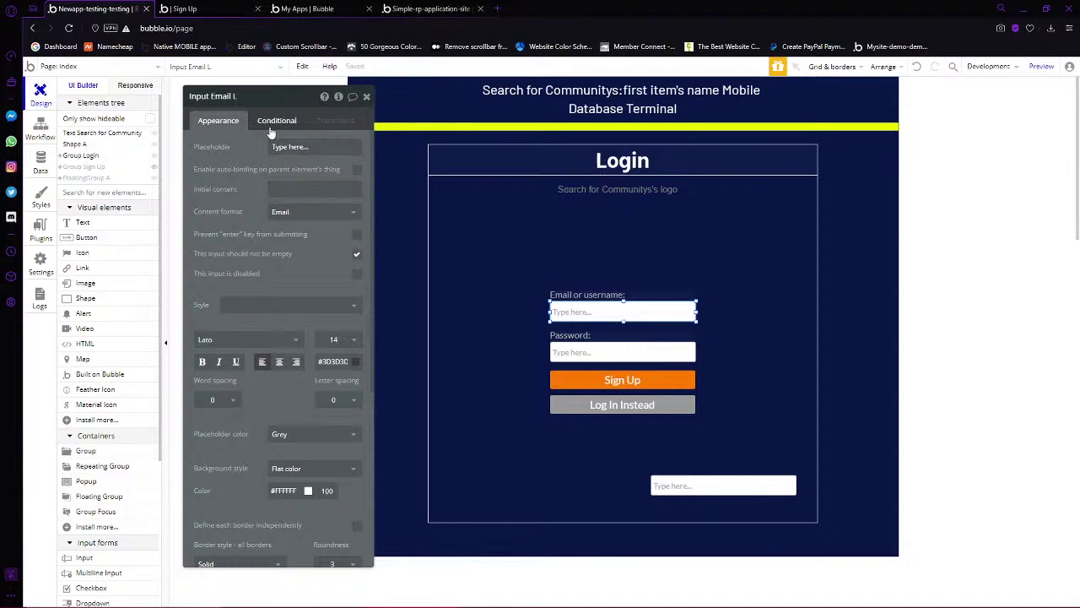
click(707, 493)
click(579, 307)
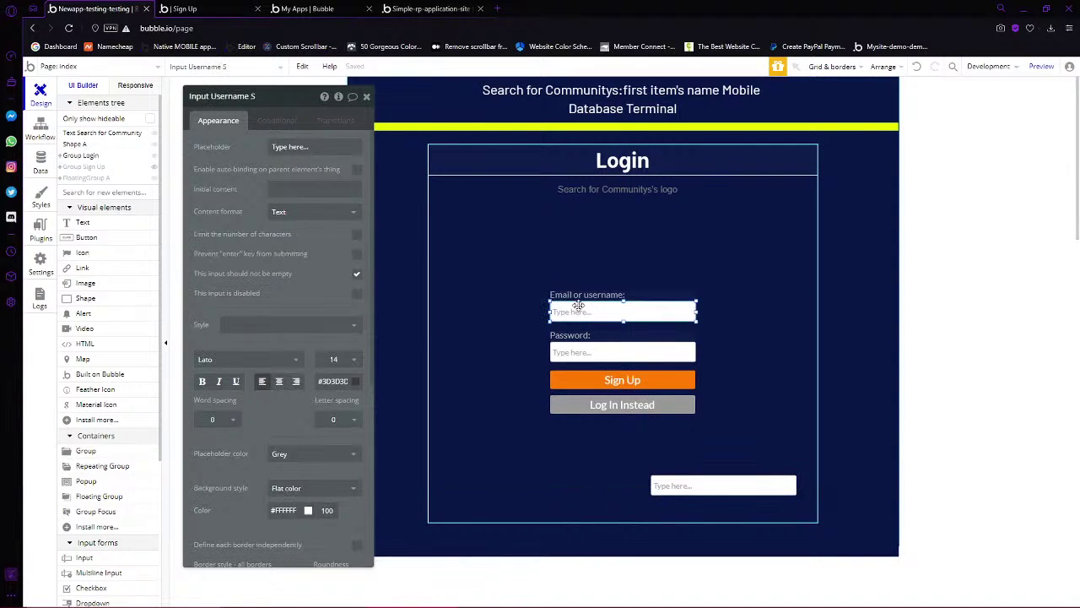
Give the username input a condition: when Input Email L is valid, change Initial content
click(726, 482)
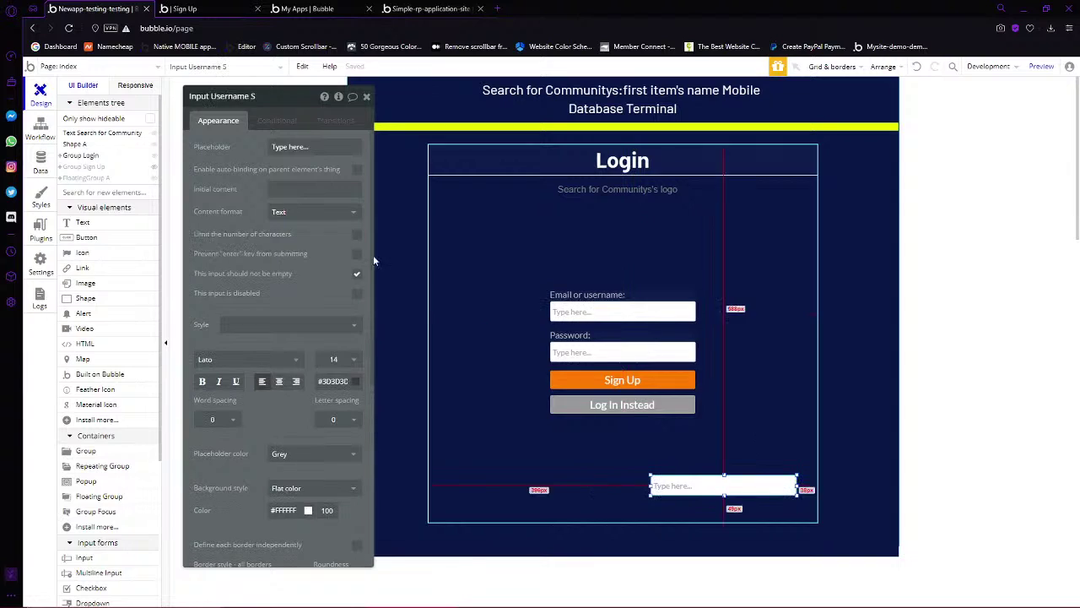
click(266, 124)
click(249, 147)
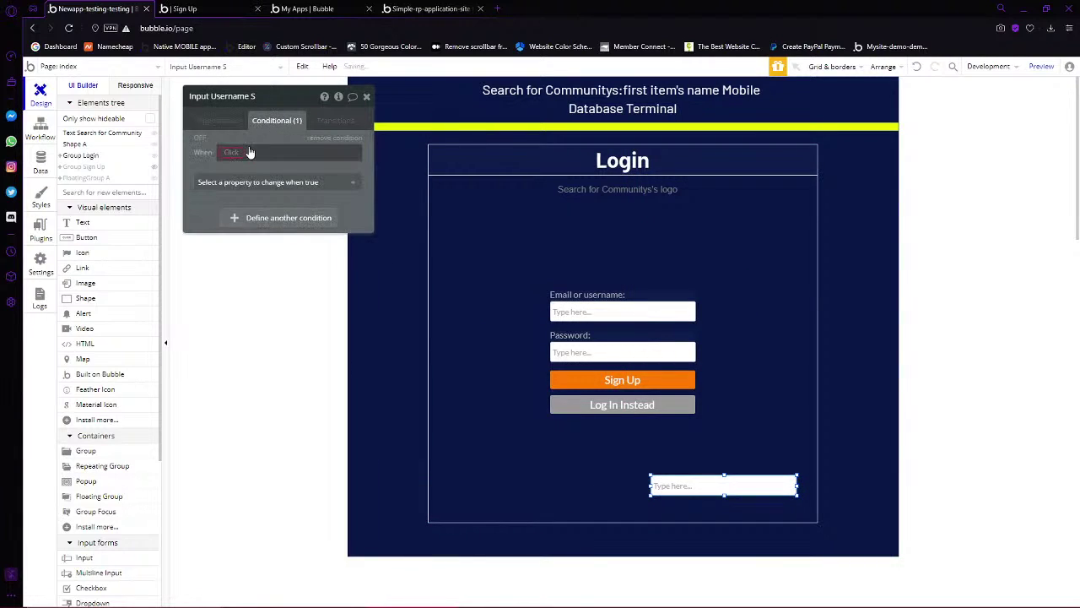
click(229, 152)
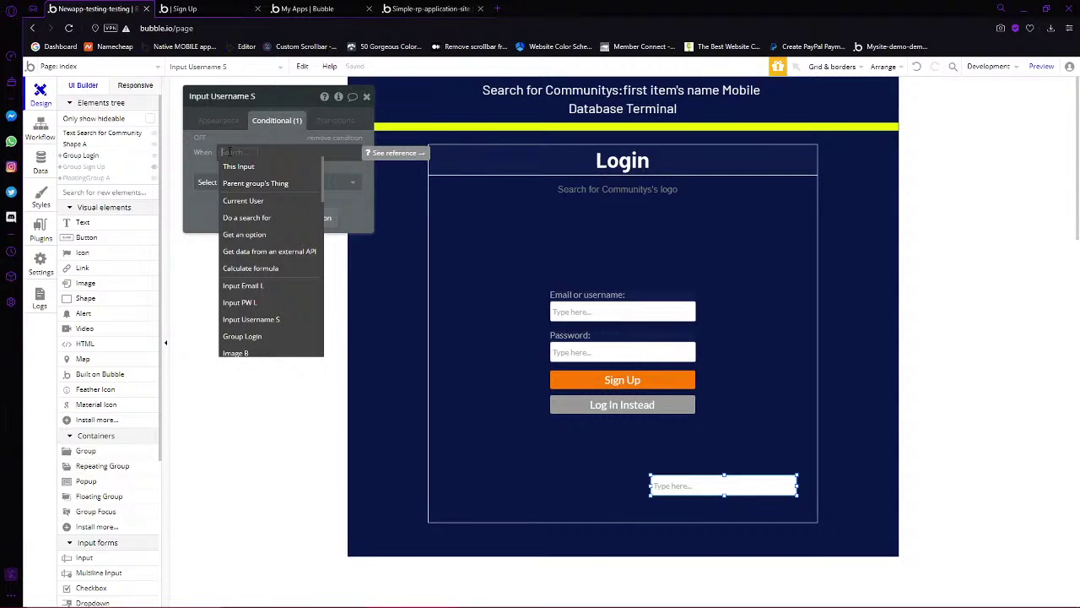
text(In)
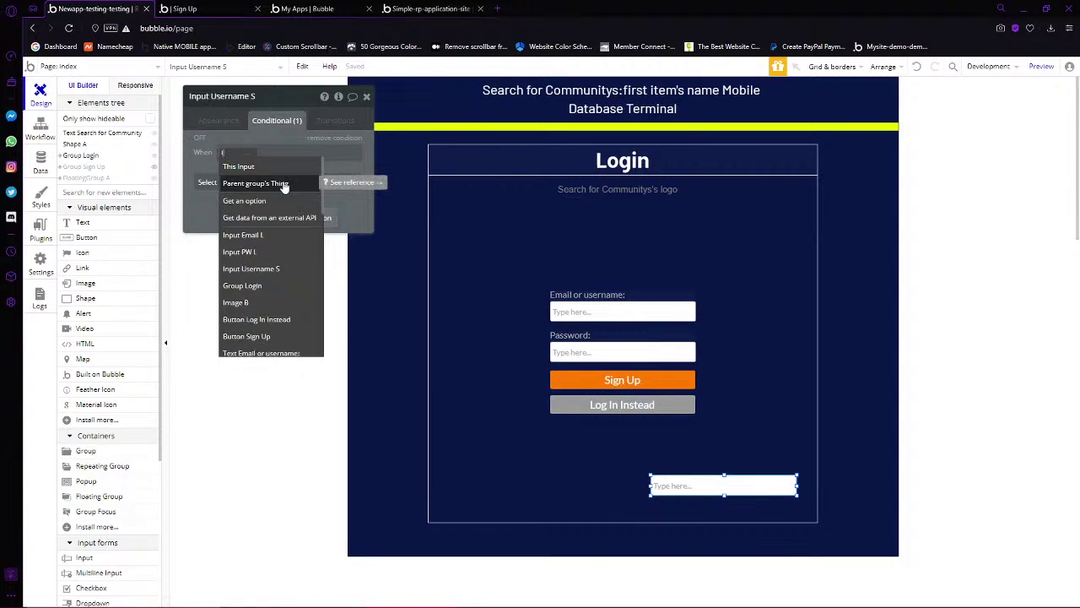
text(put)
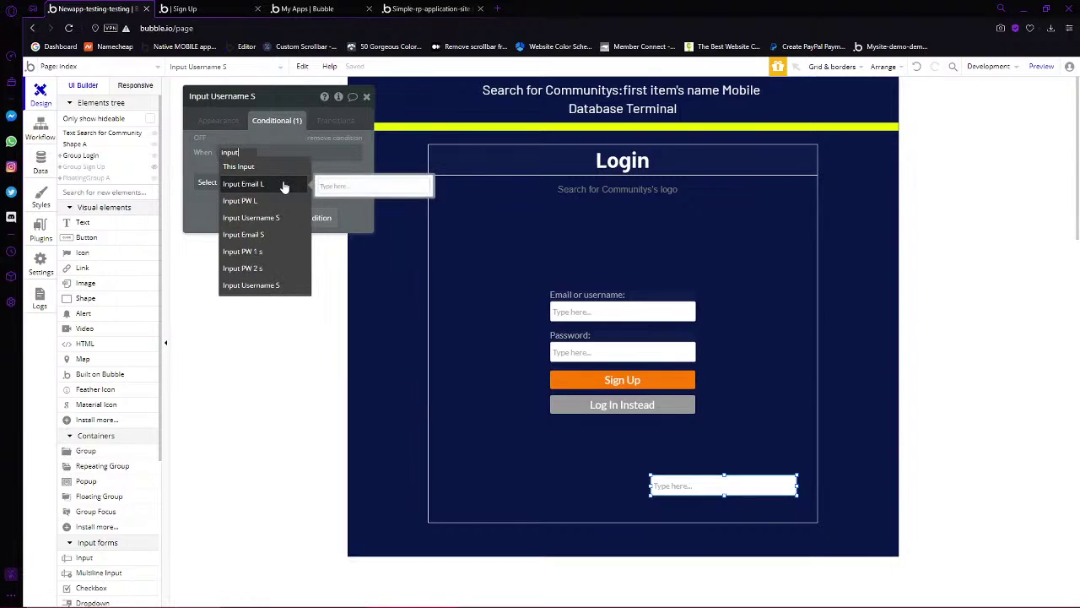
text( em)
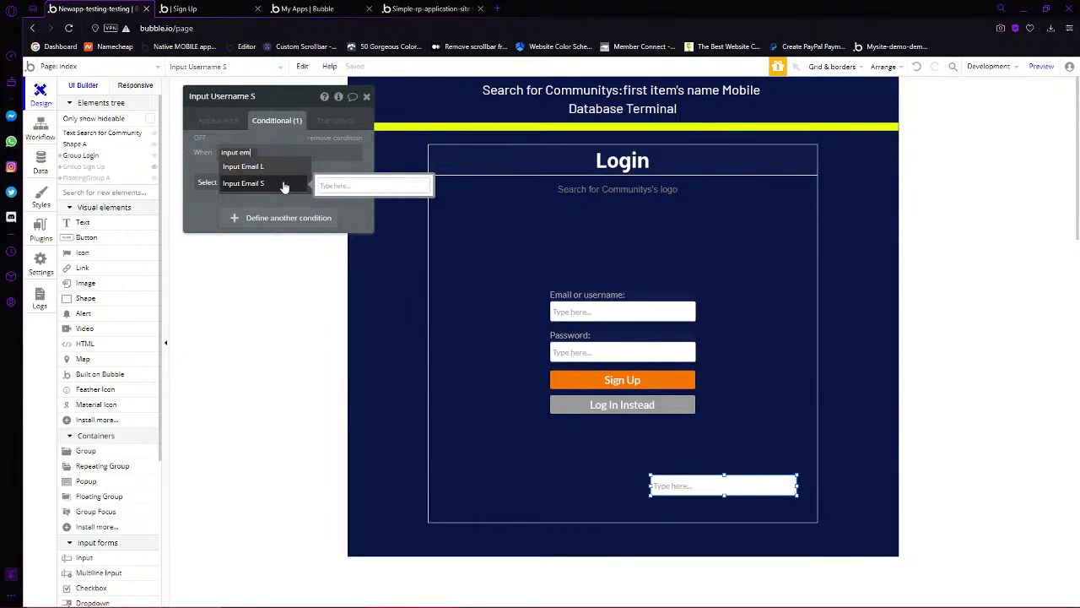
click(278, 167)
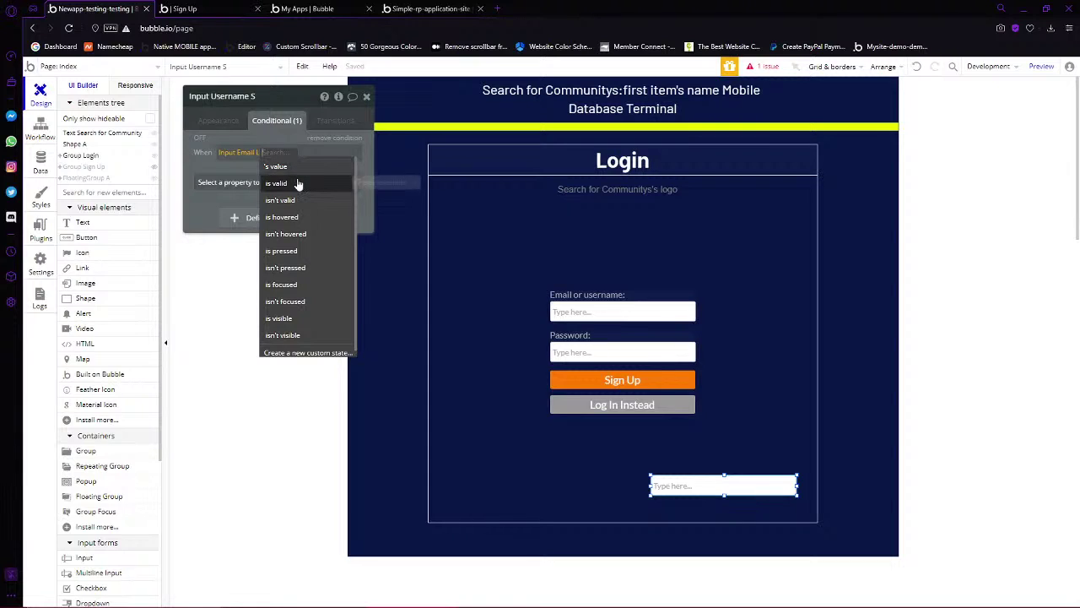
click(297, 184)
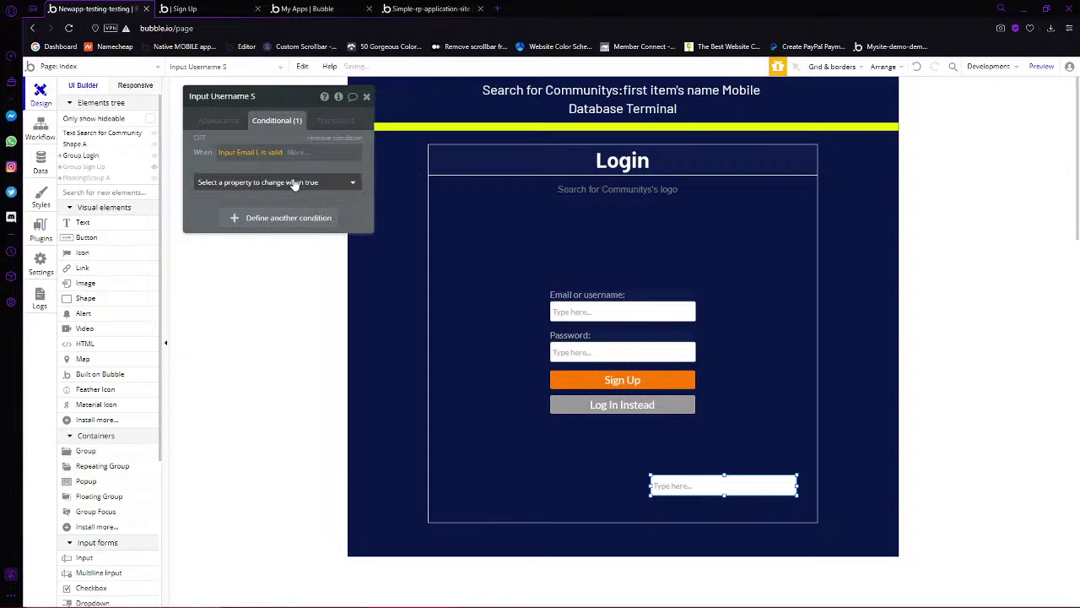
click(226, 184)
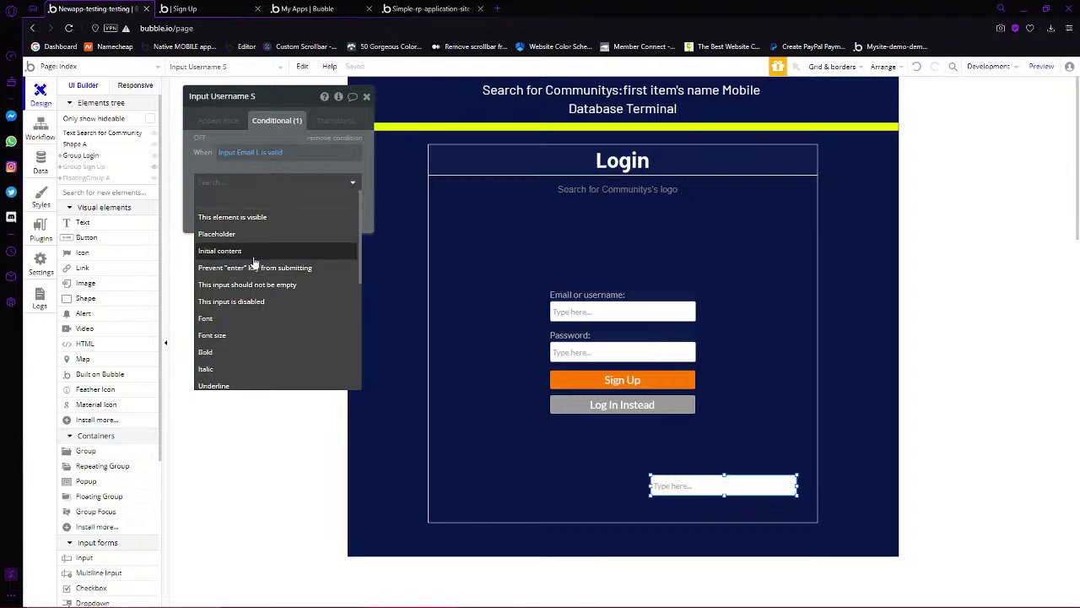
key(Return)
Set the initial content to Search for Users with email = Input Email L's value
click(274, 179)
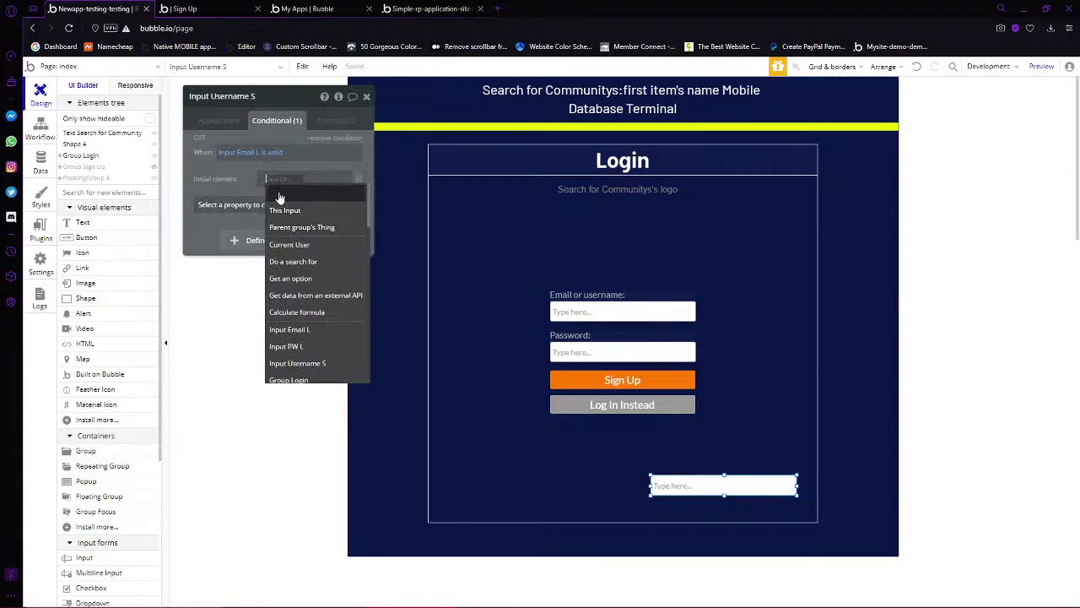
text(do)
click(316, 211)
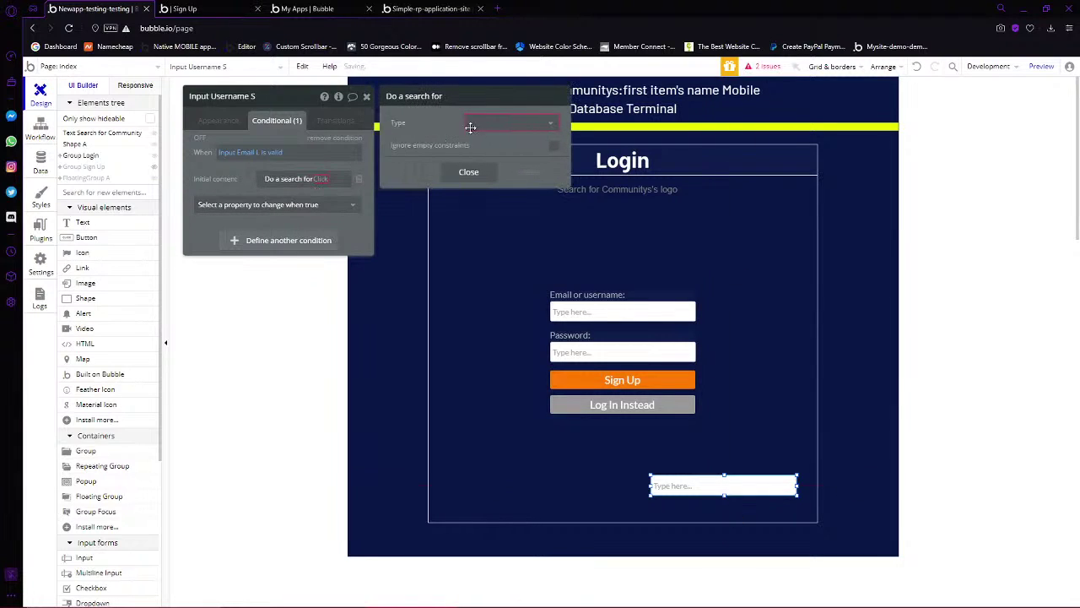
click(490, 141)
click(456, 154)
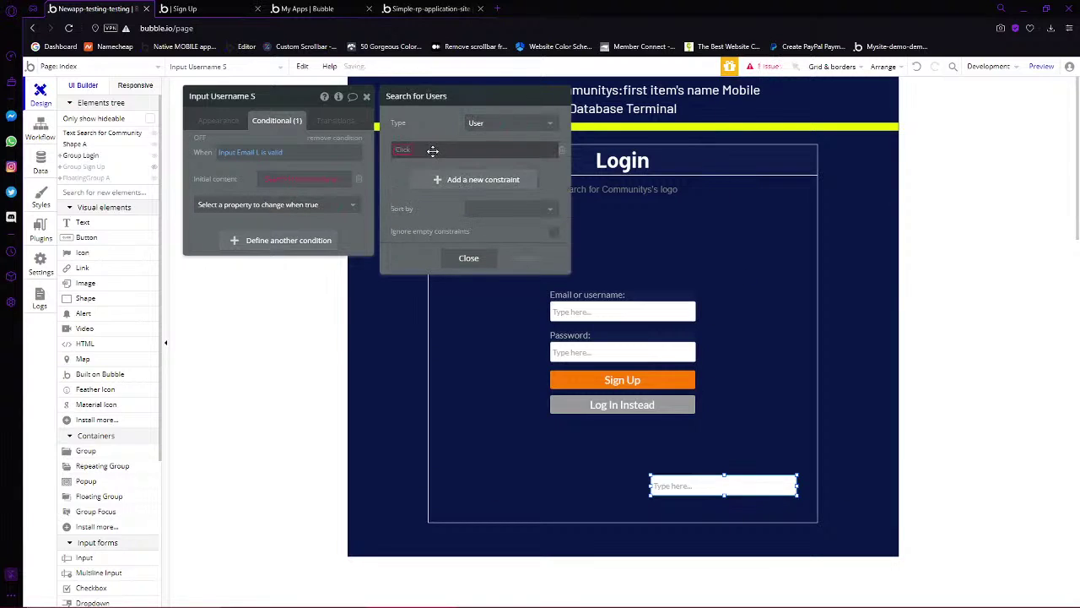
click(403, 152)
text(ema)
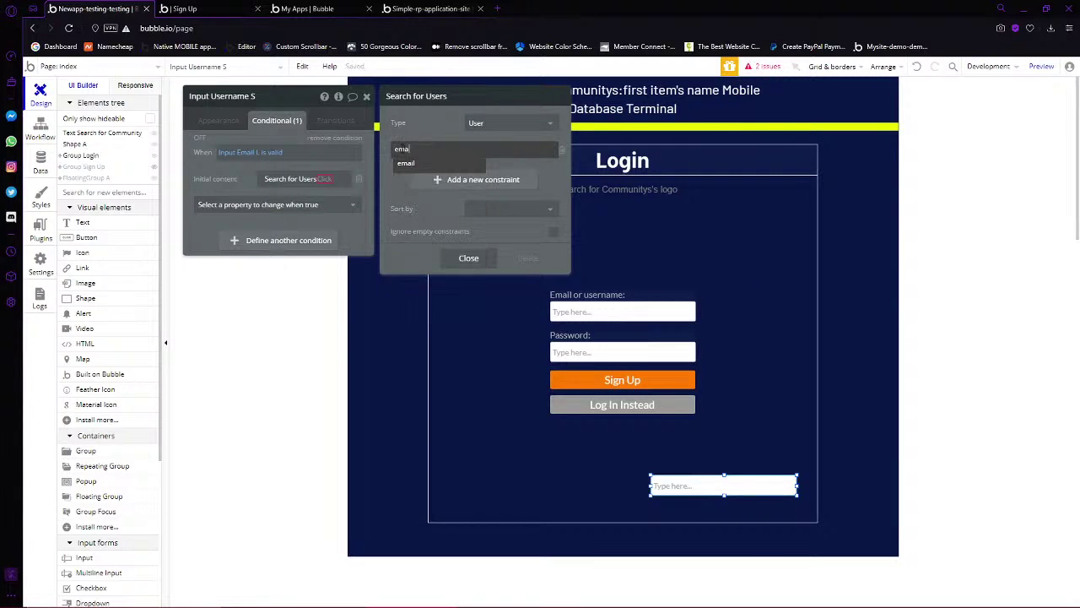
click(406, 162)
click(438, 149)
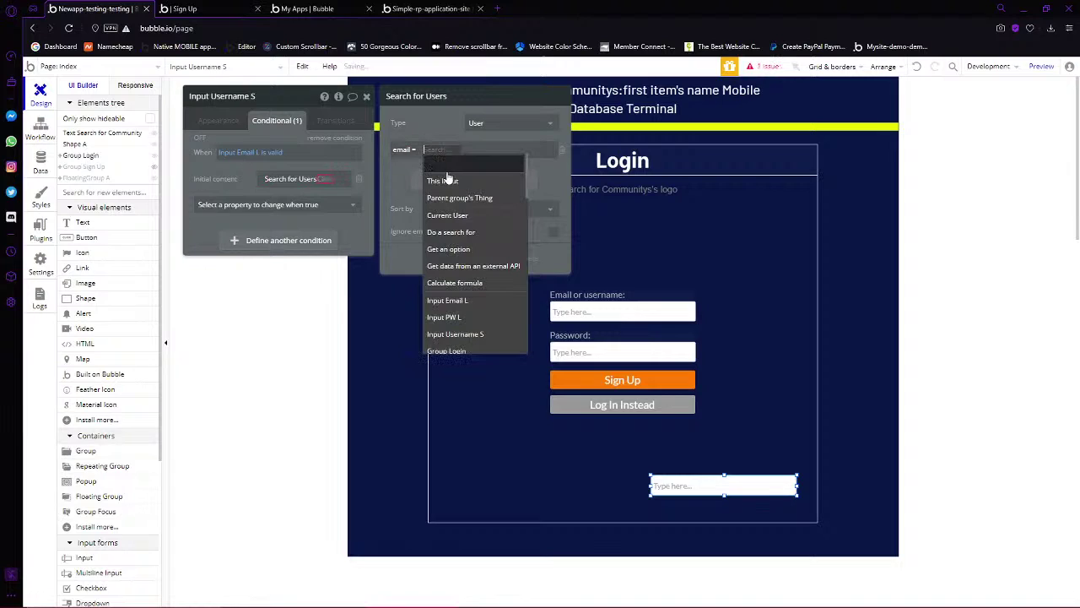
text(input)
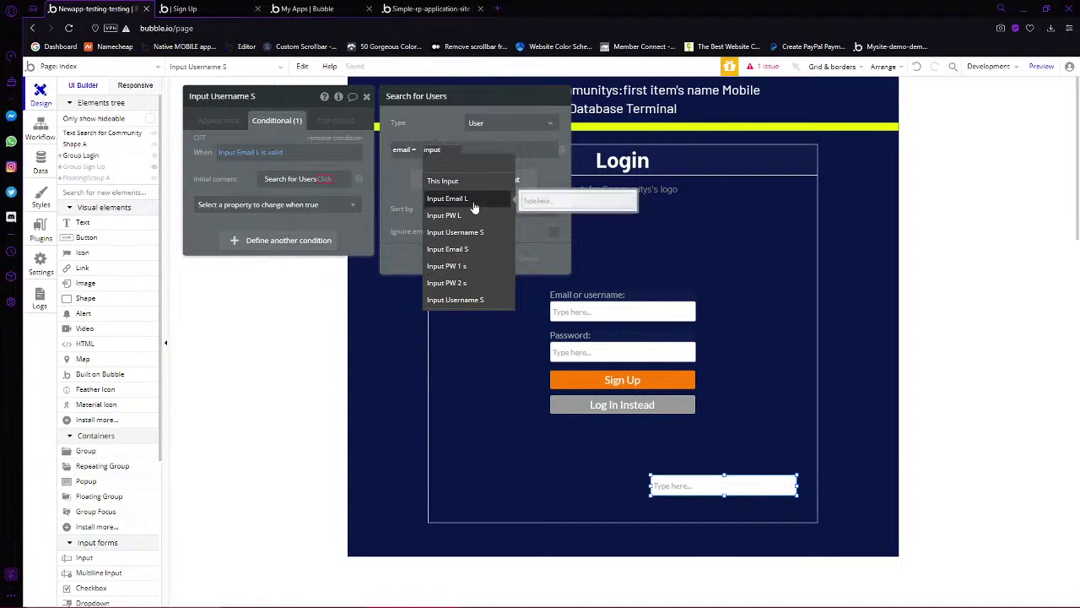
click(473, 203)
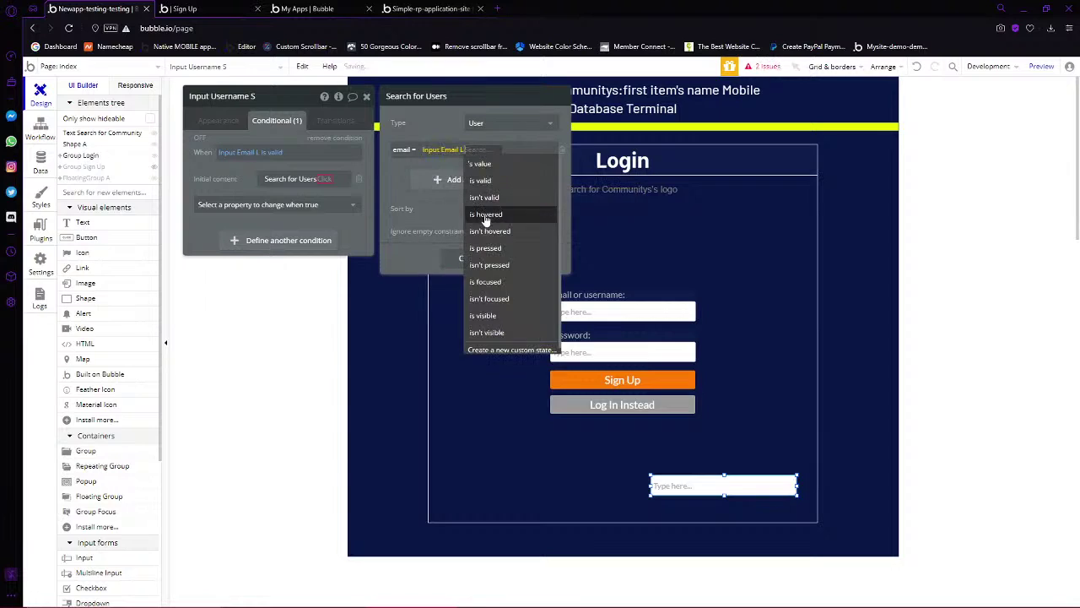
click(468, 159)
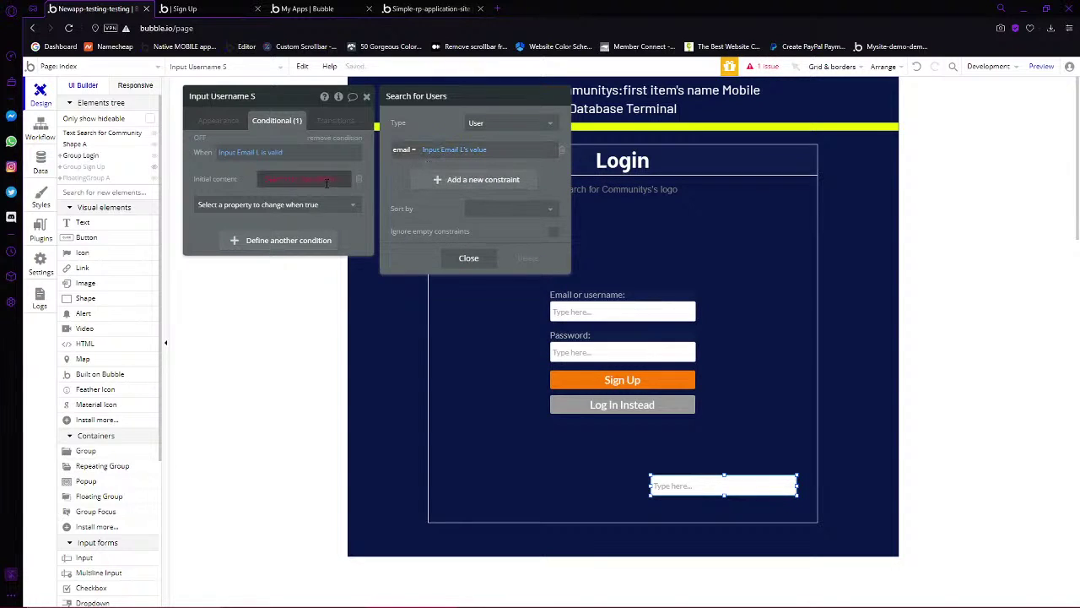
Take the search's first item's email and review the search settings
click(325, 180)
text(fisr)
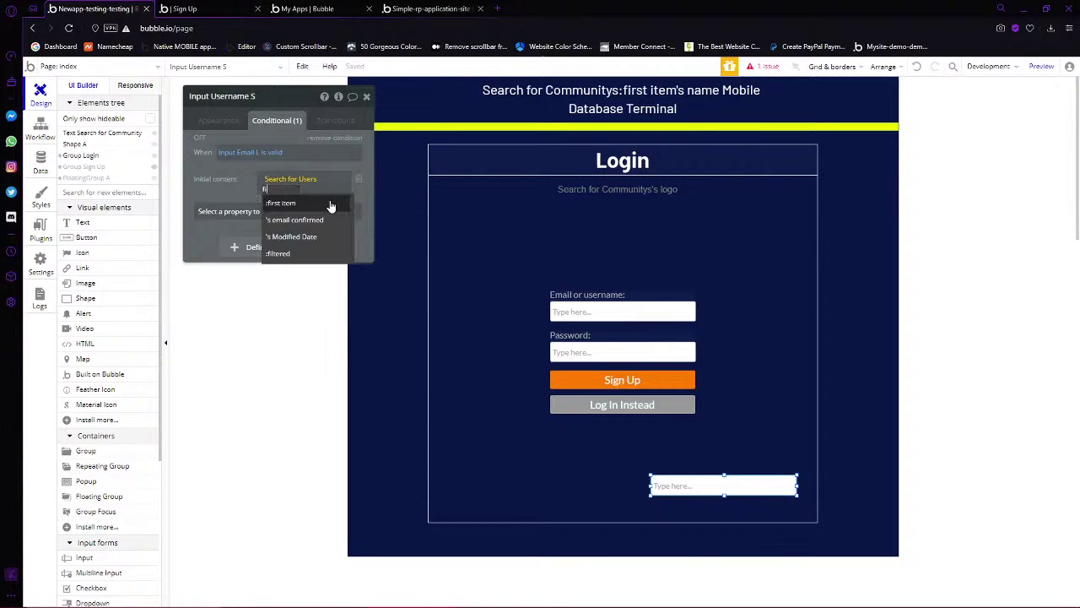
key(BackSpace)
key(BackSpace)
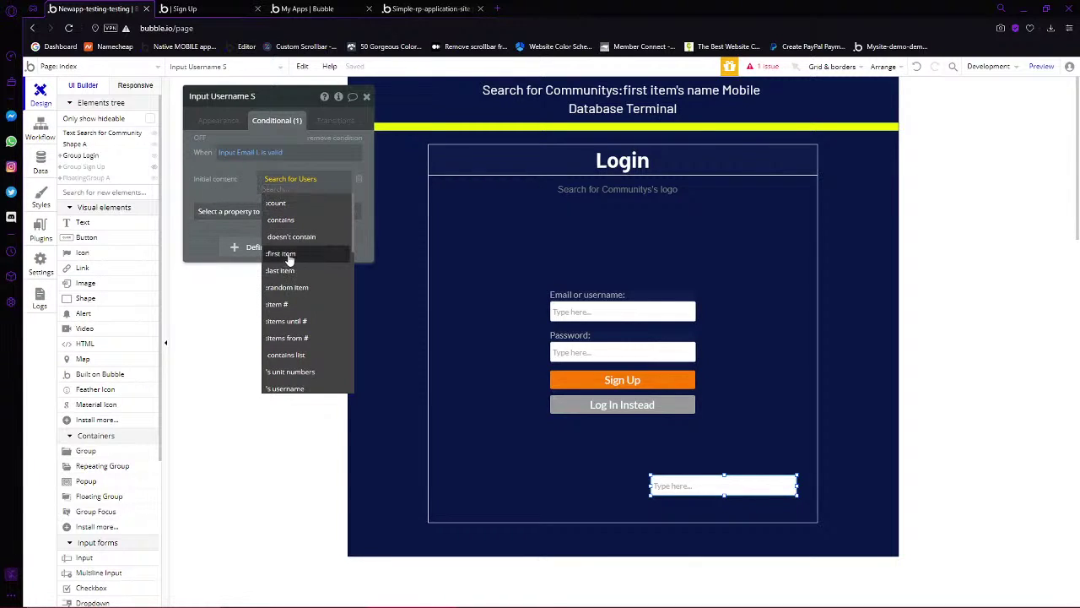
click(290, 255)
click(223, 177)
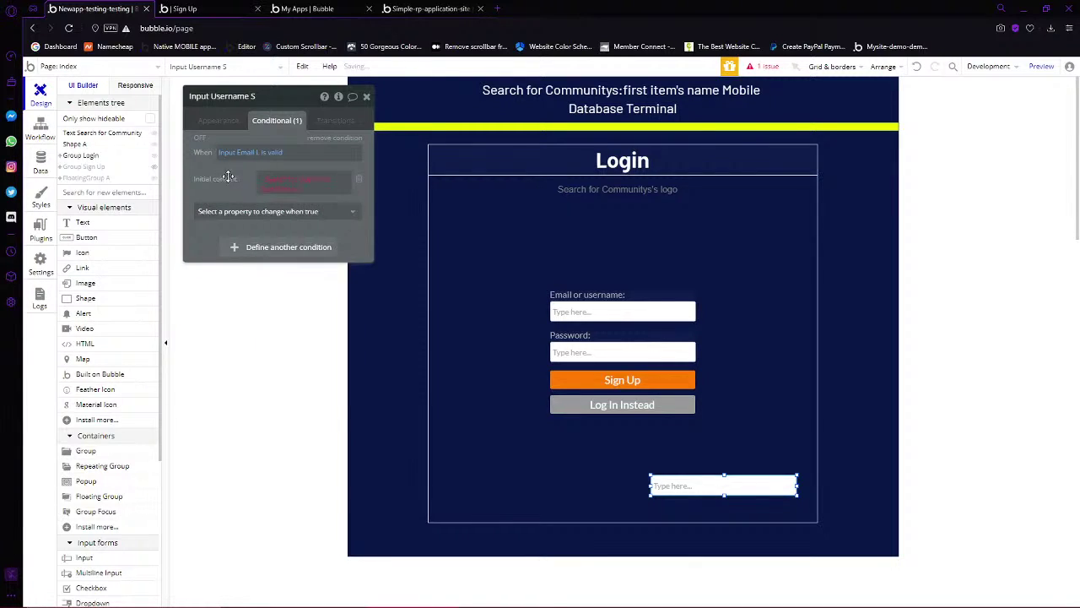
click(288, 183)
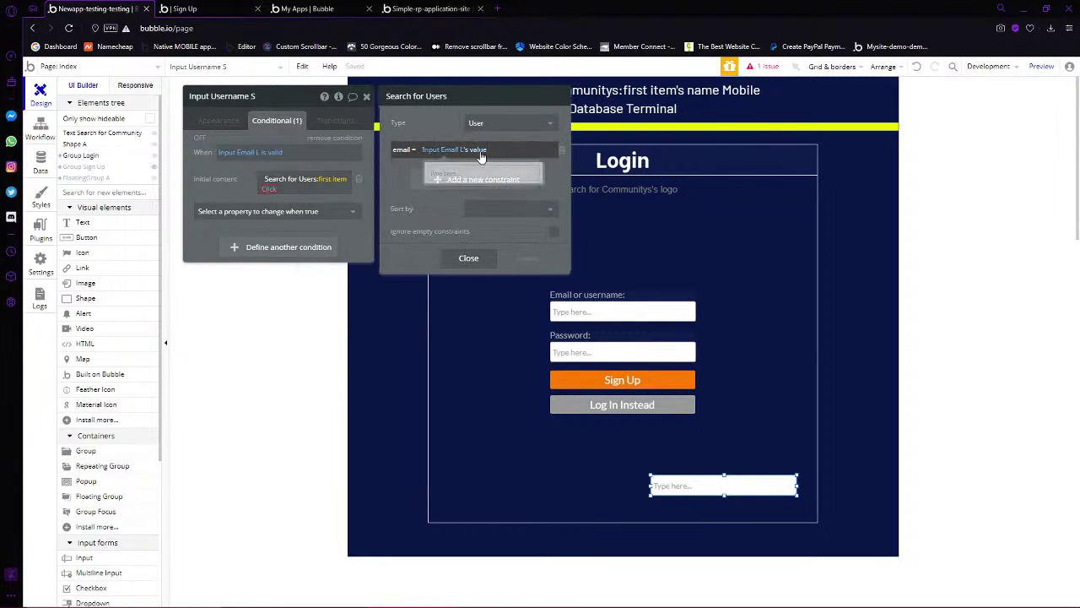
click(267, 188)
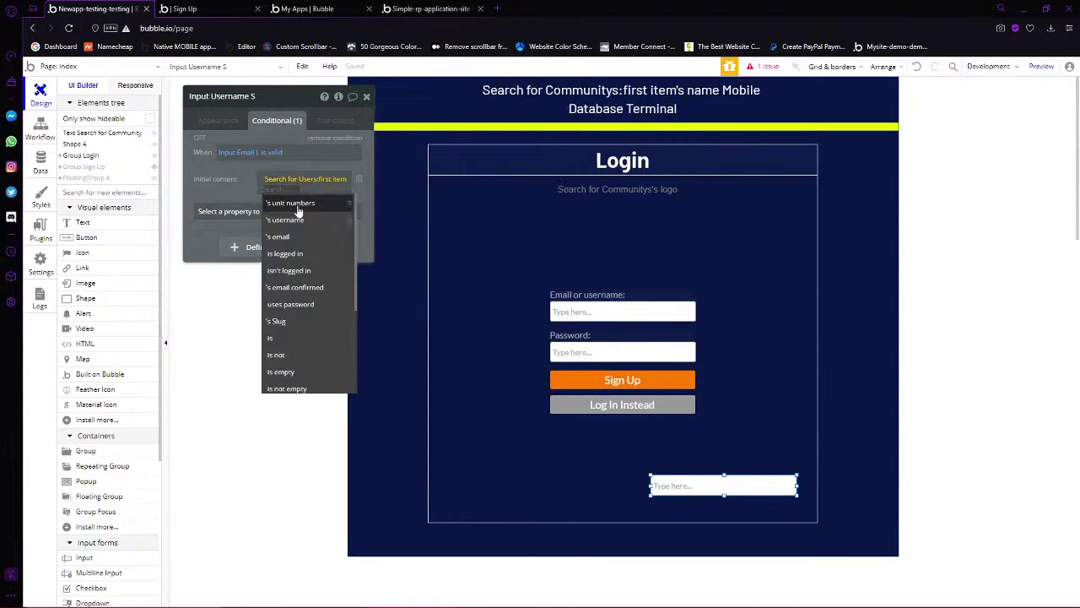
click(279, 236)
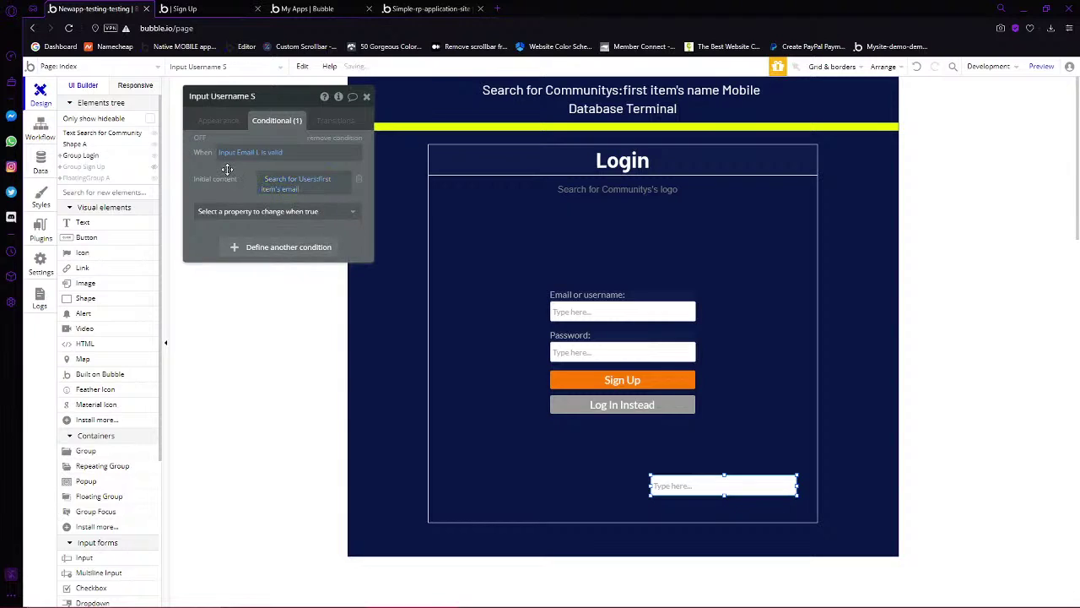
click(287, 180)
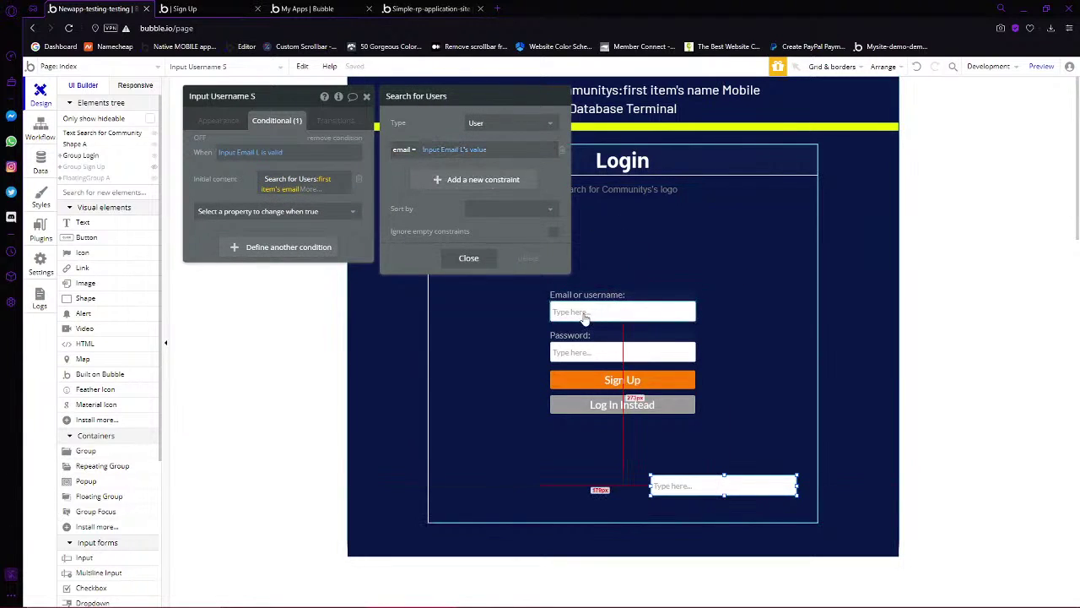
click(717, 500)
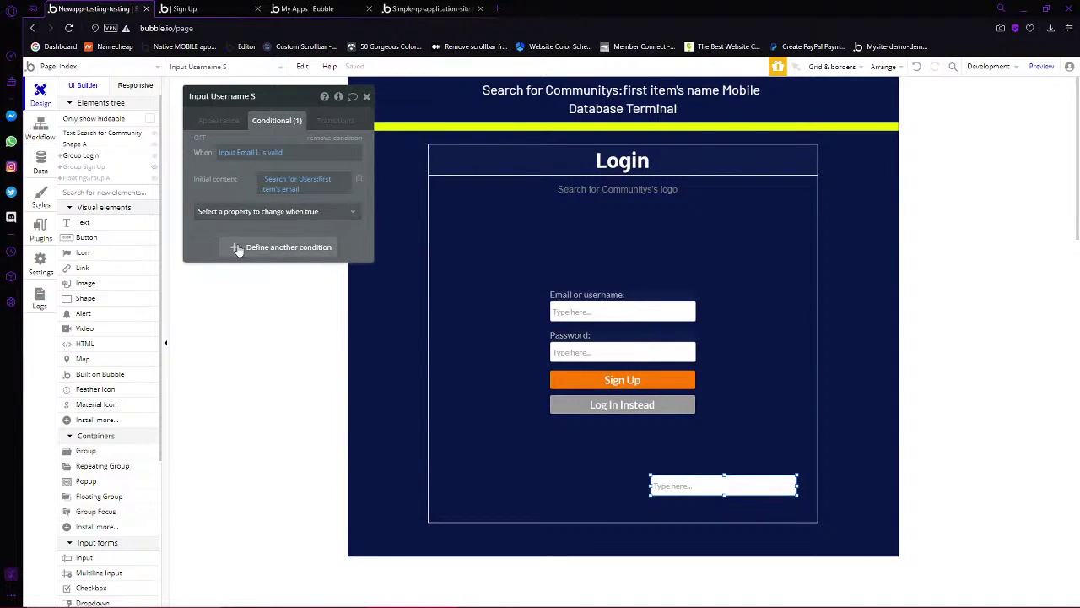
Copy and paste the condition, setting the duplicate to Input Email L isn't valid
right_click(213, 171)
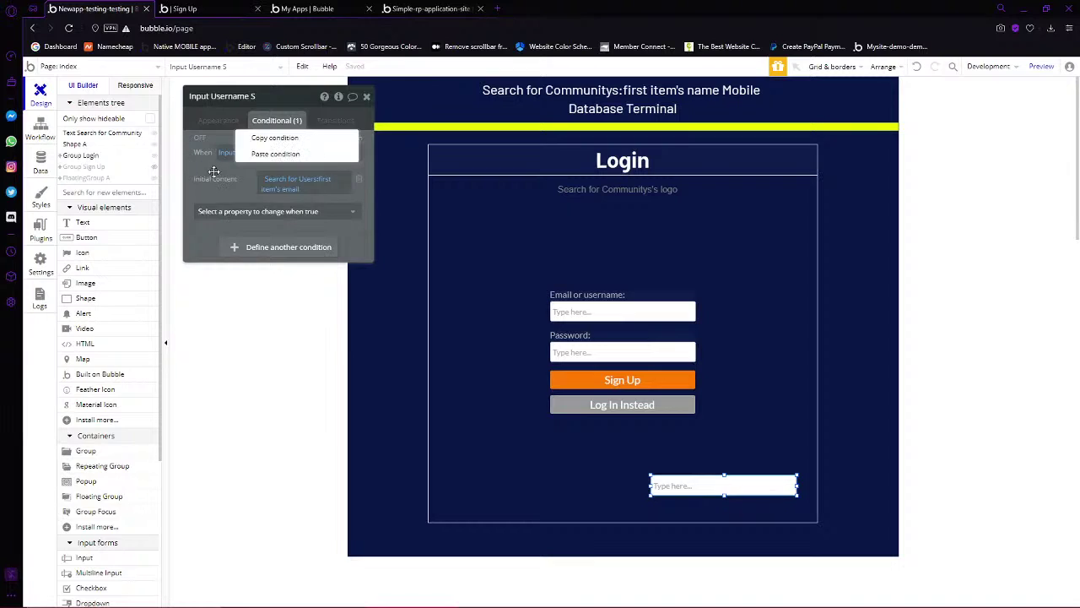
click(258, 142)
right_click(271, 253)
click(317, 228)
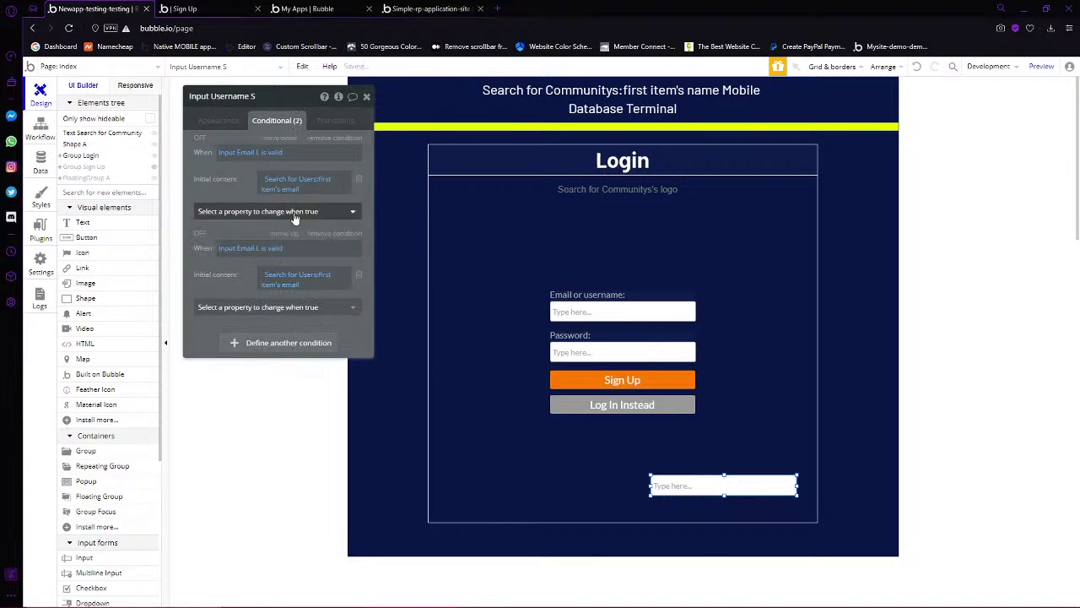
click(270, 248)
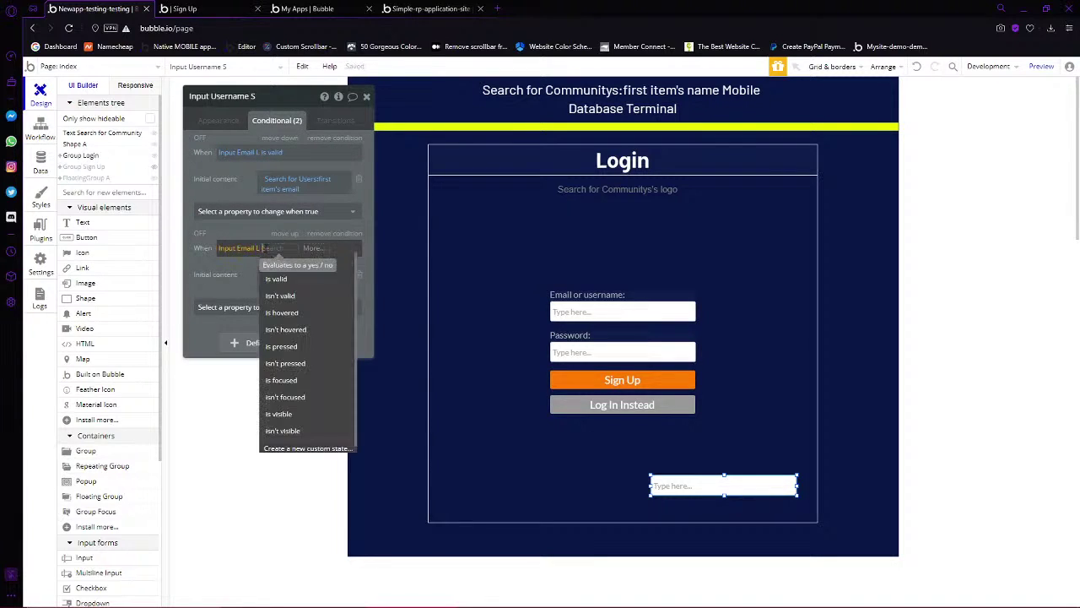
click(291, 297)
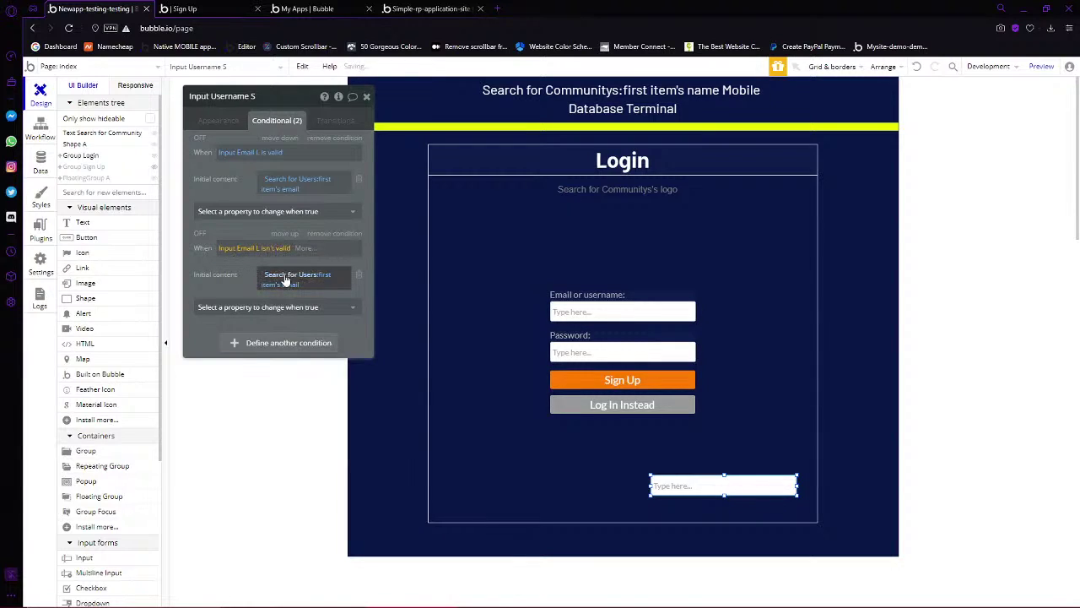
Replace the duplicate's email search constraint with username = Input Email L's value
click(282, 276)
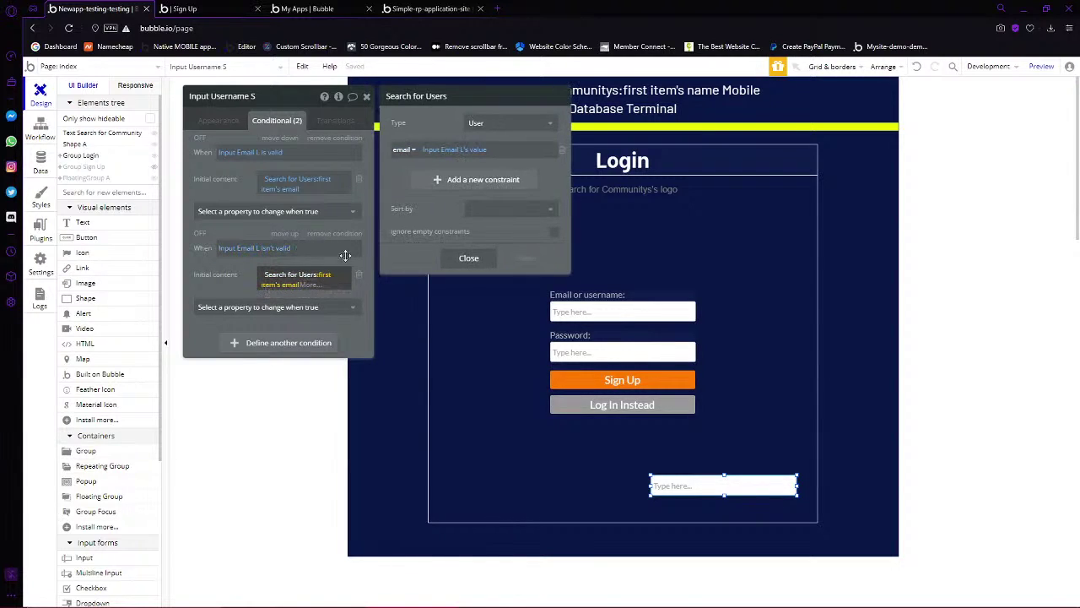
click(561, 150)
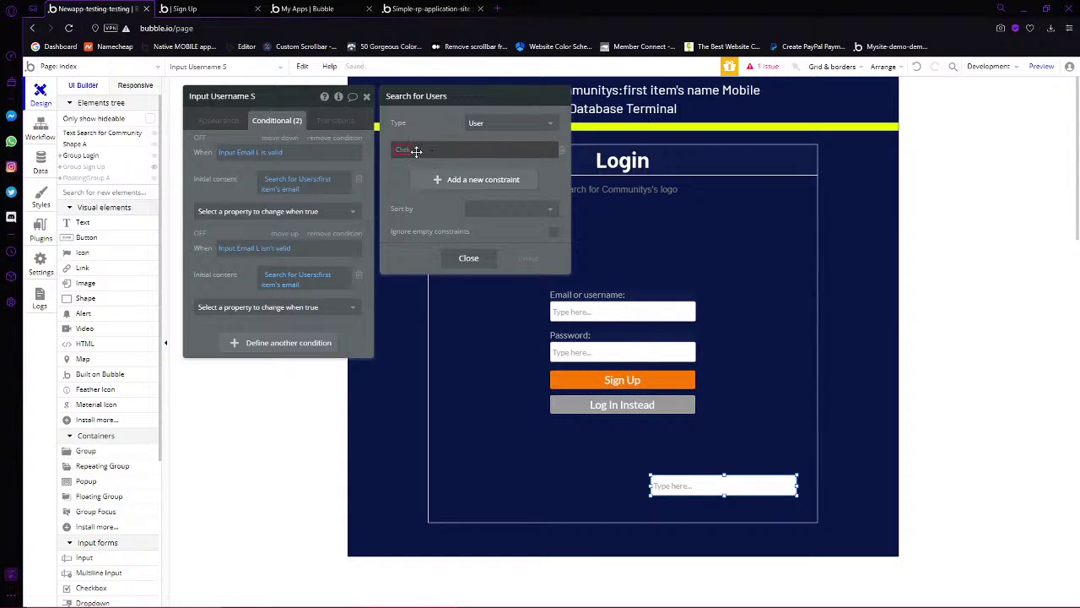
click(914, 68)
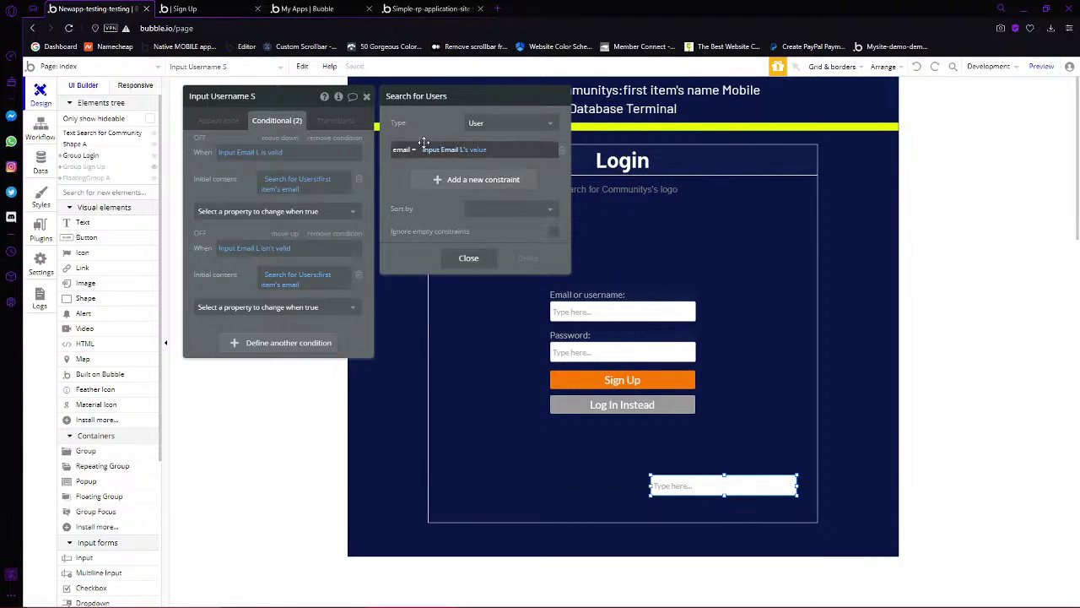
click(560, 157)
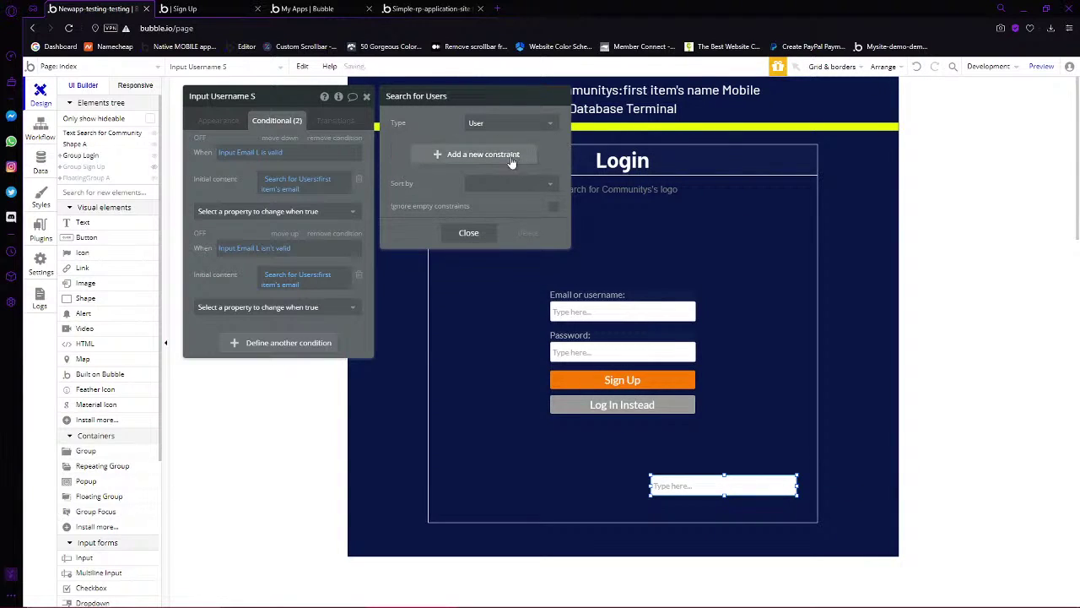
click(511, 161)
click(414, 152)
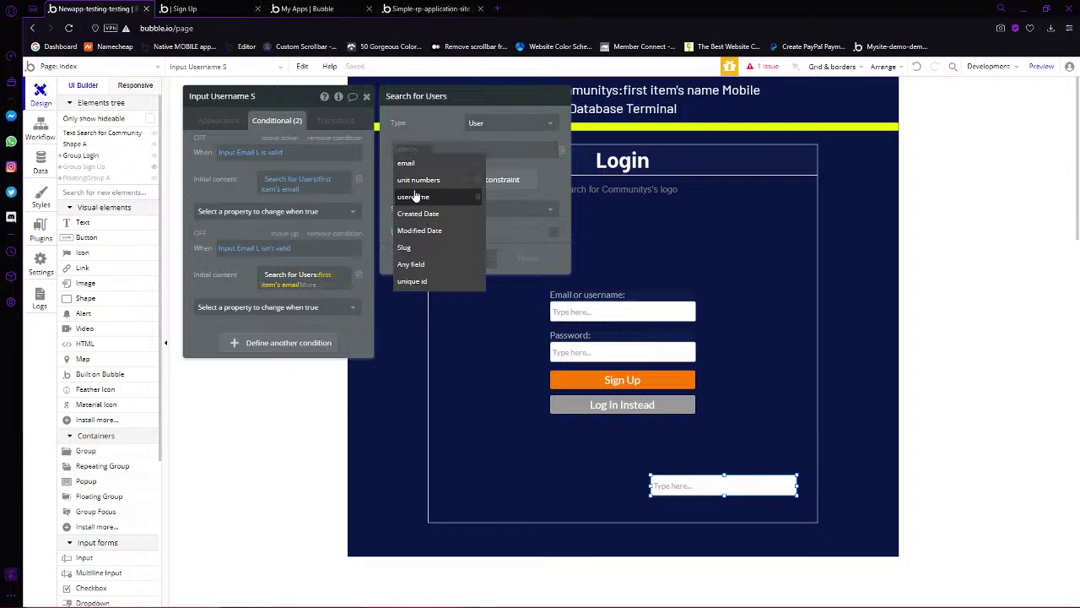
click(413, 197)
click(444, 152)
click(443, 152)
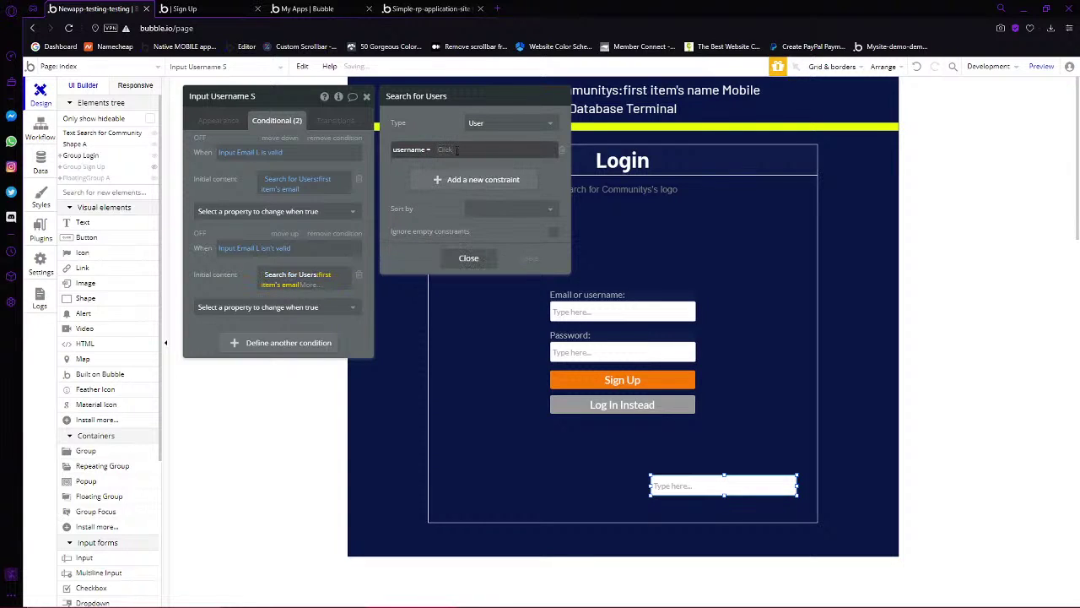
click(446, 152)
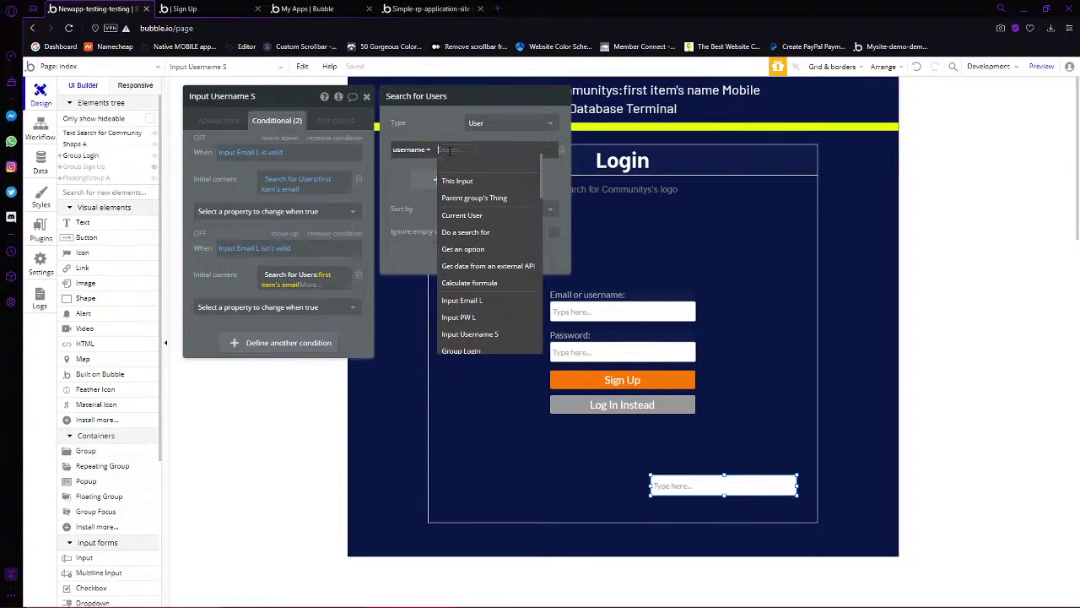
text(input)
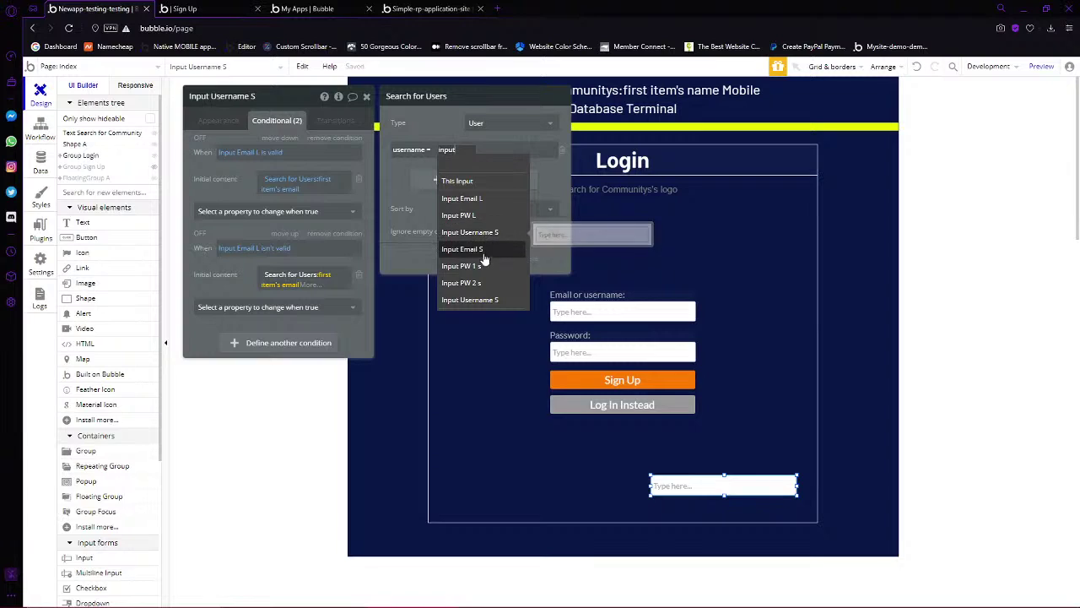
click(486, 201)
click(510, 172)
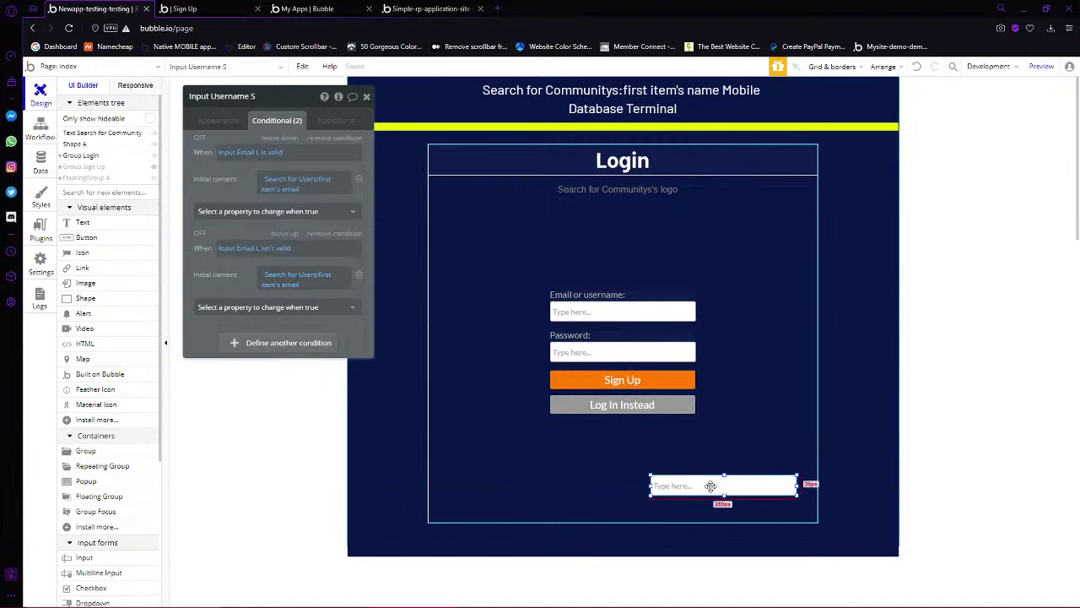
Change the orange Sign Up button's text to Login and start adding an action to its click workflow
click(634, 381)
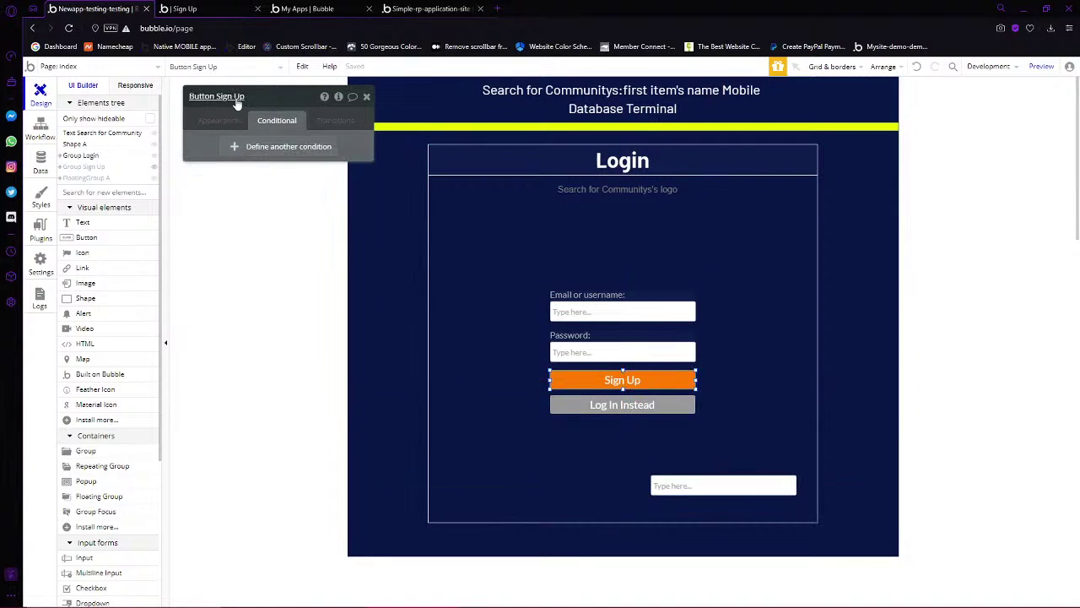
click(228, 124)
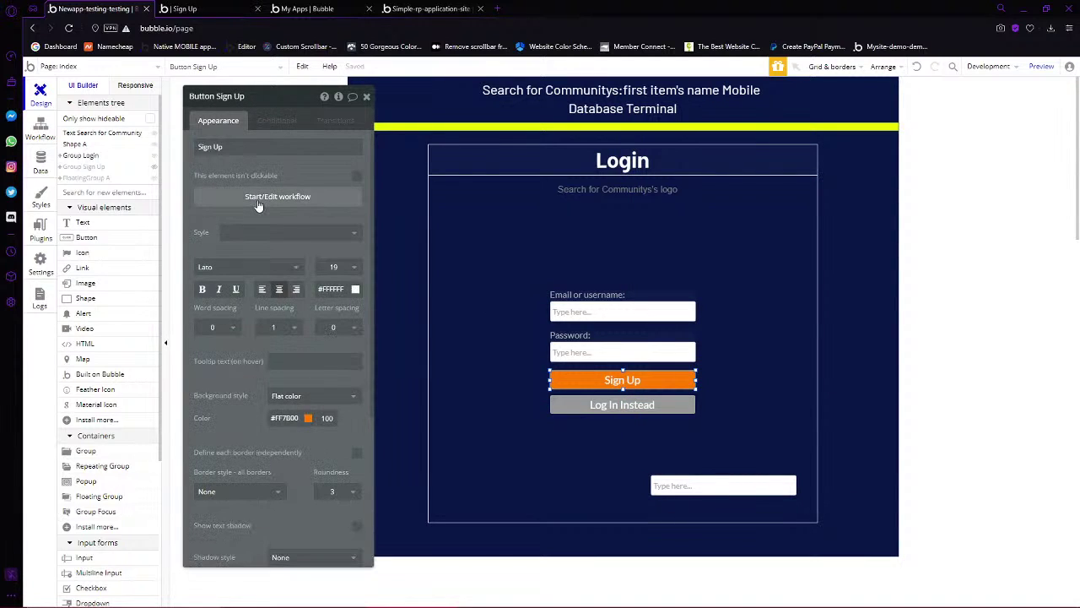
click(258, 202)
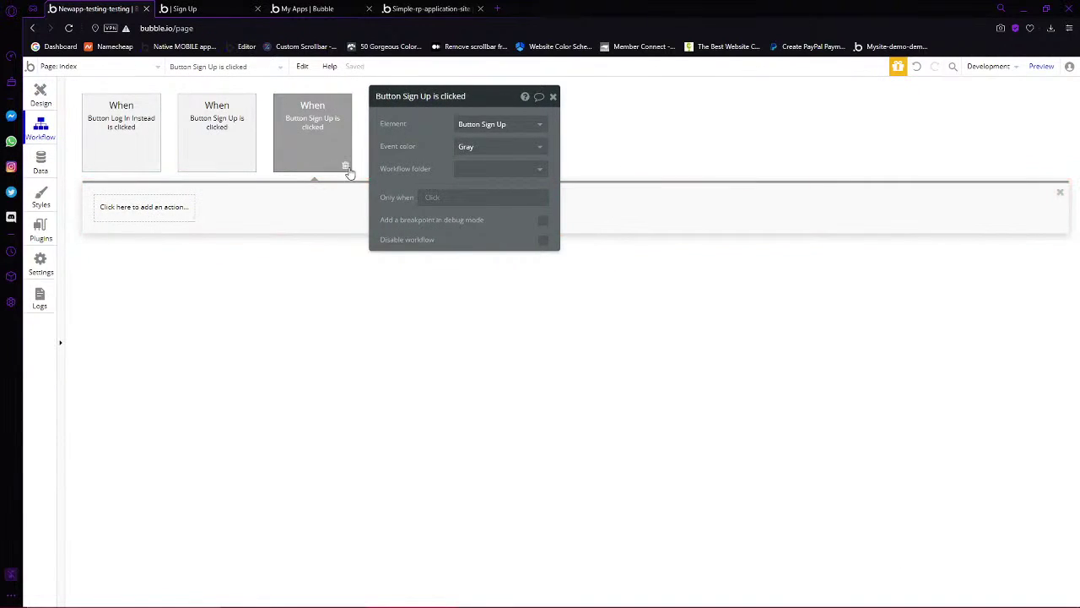
click(51, 92)
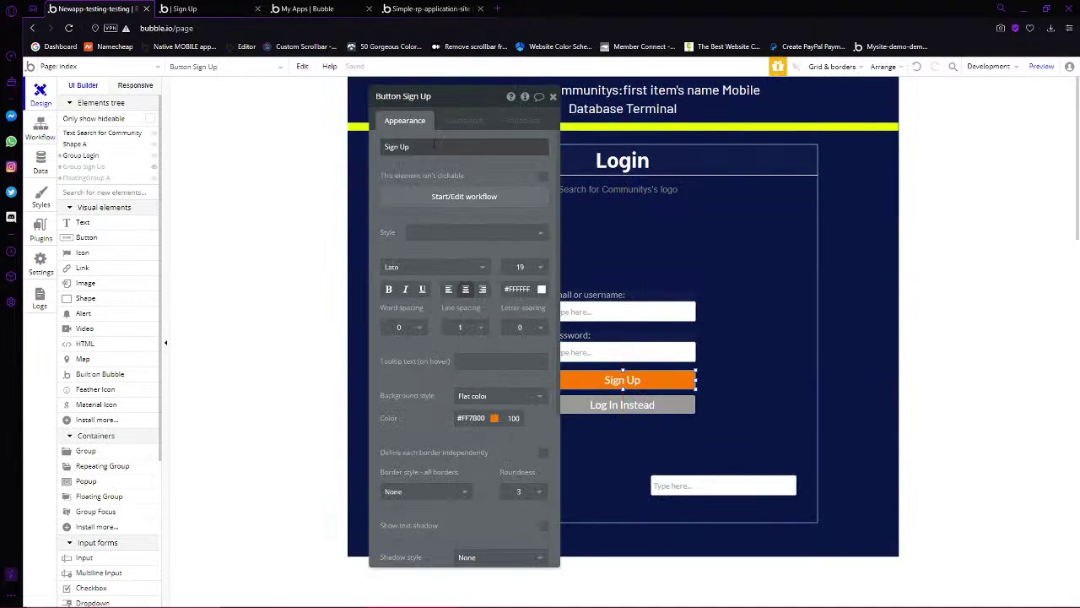
click(434, 146)
text(Login)
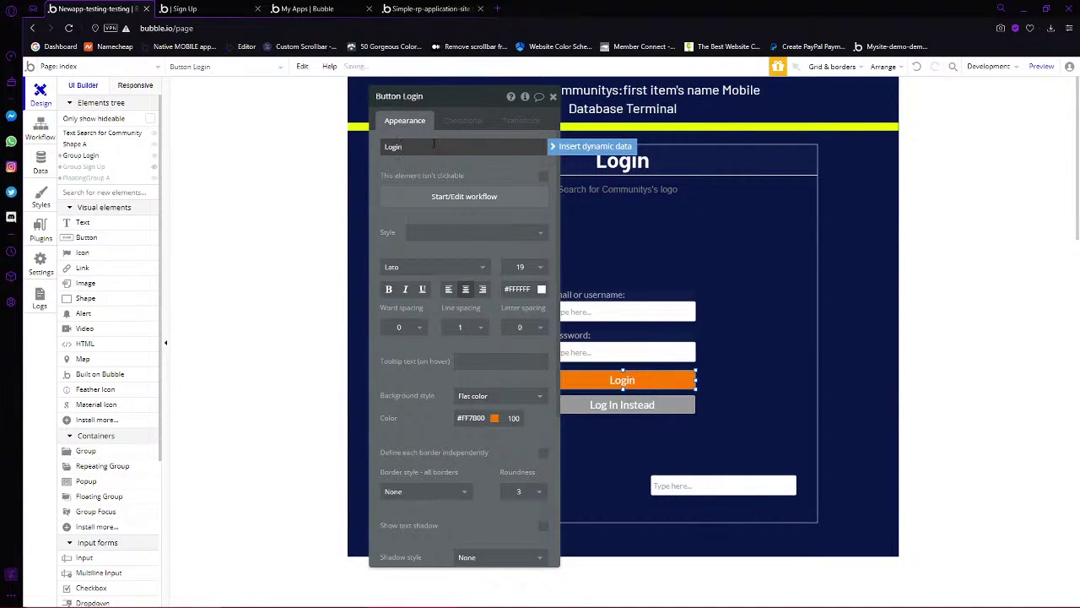
click(470, 167)
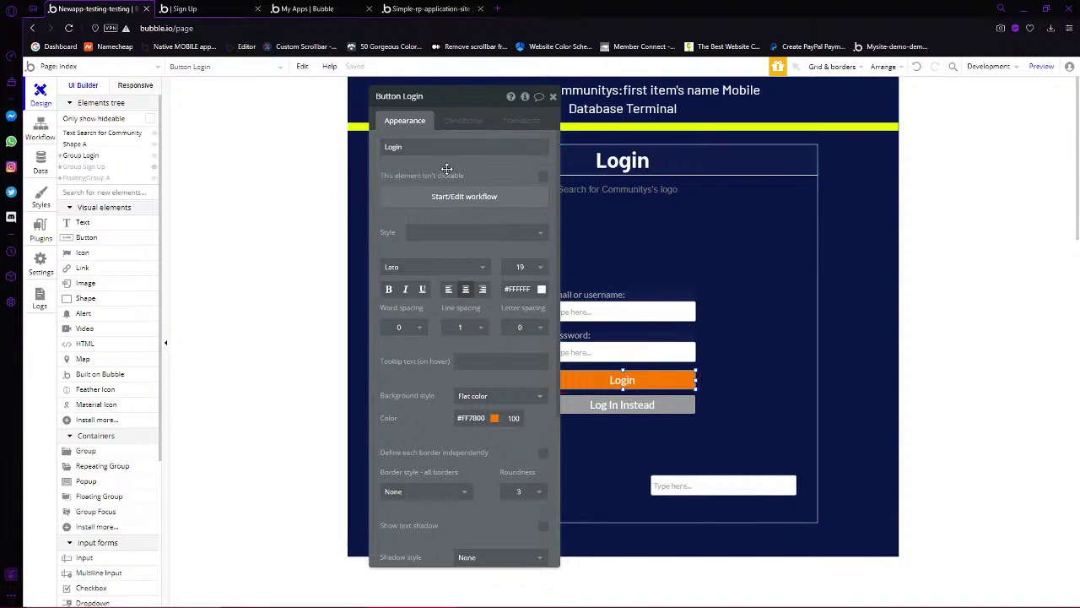
click(444, 199)
click(118, 209)
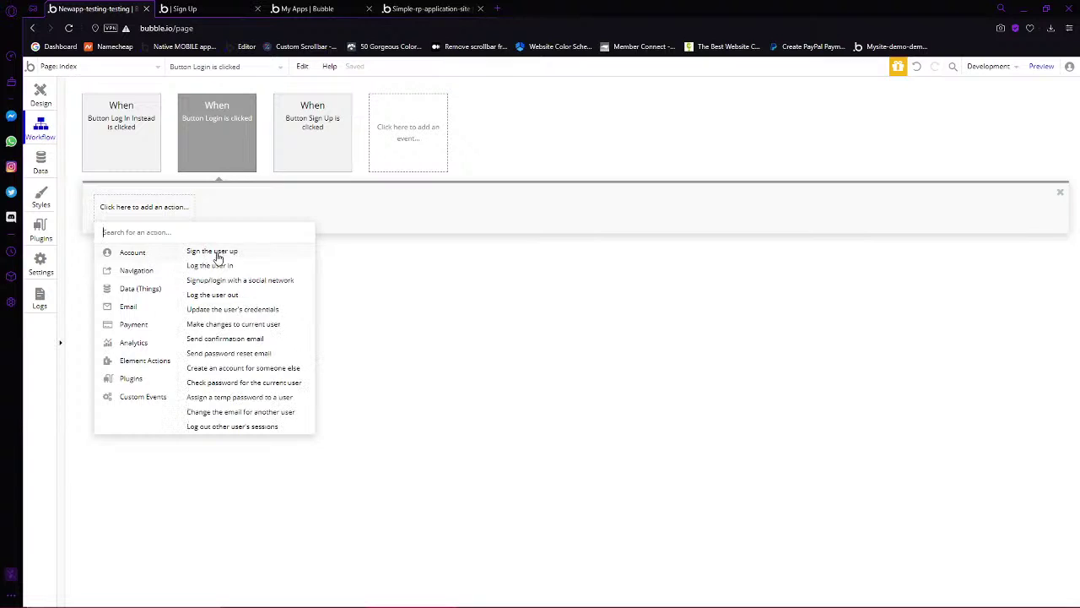
Add Log the user in with email Input Email L's value and password Input PW L's value
click(195, 266)
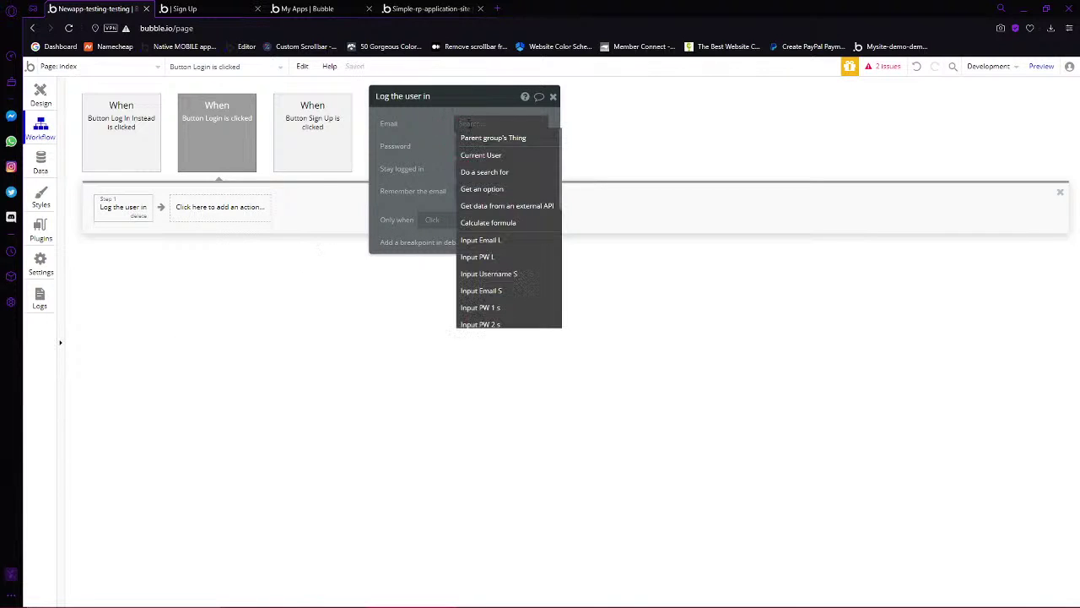
text(Input)
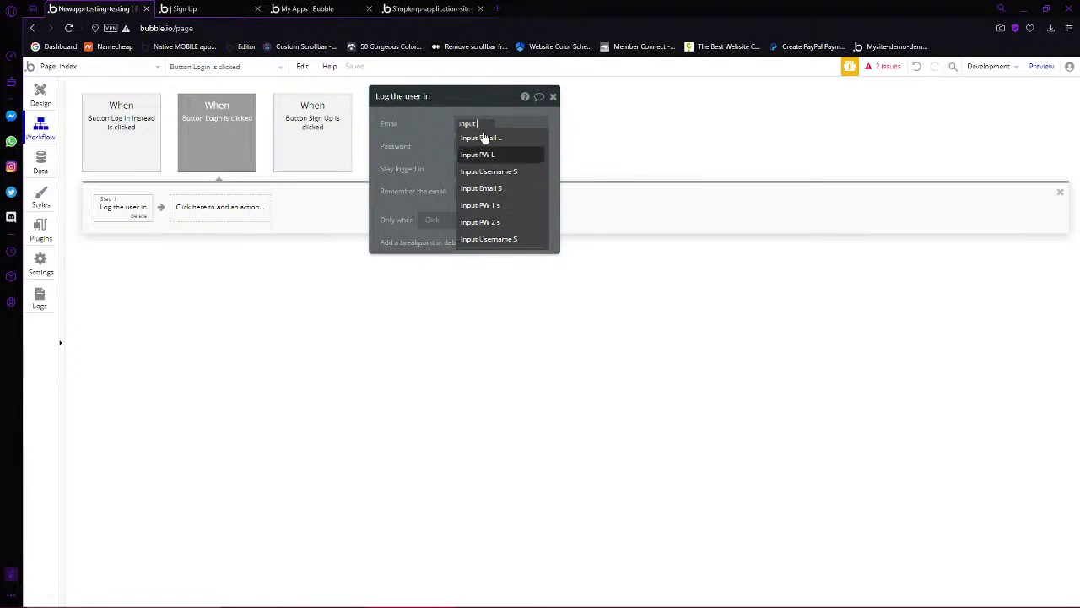
click(487, 139)
click(509, 137)
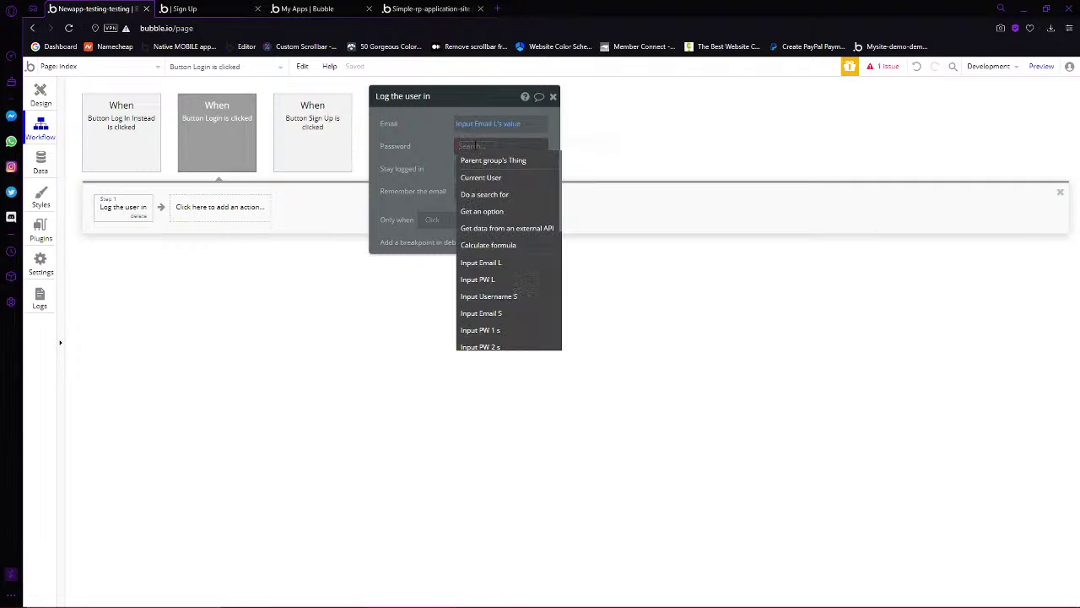
text(pas)
key(BackSpace)
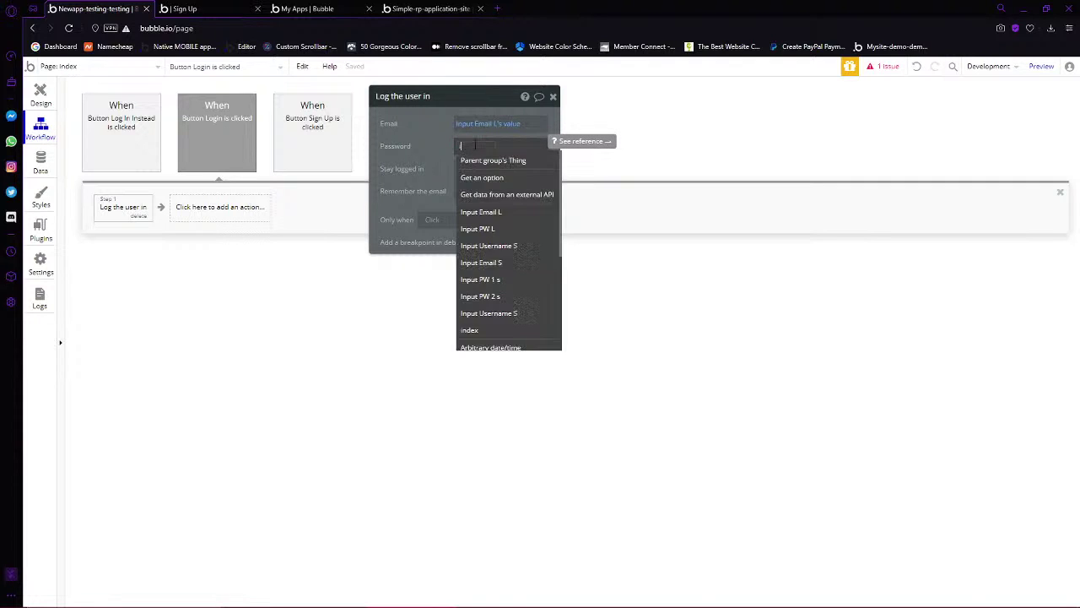
text(input)
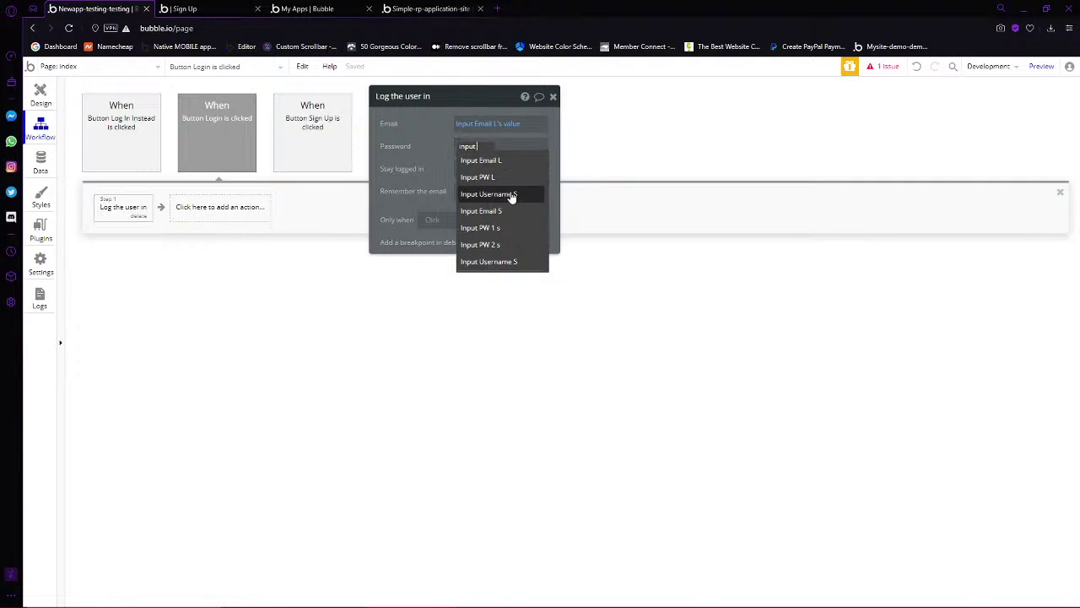
click(505, 176)
click(509, 165)
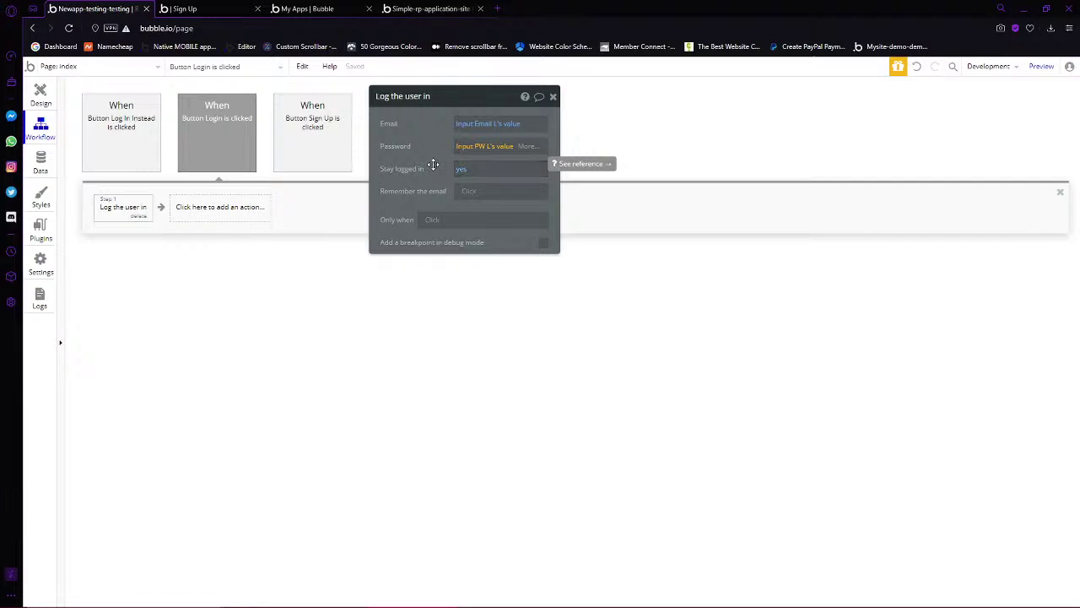
Keep Stay logged in set to yes and reselect the Login button
click(466, 171)
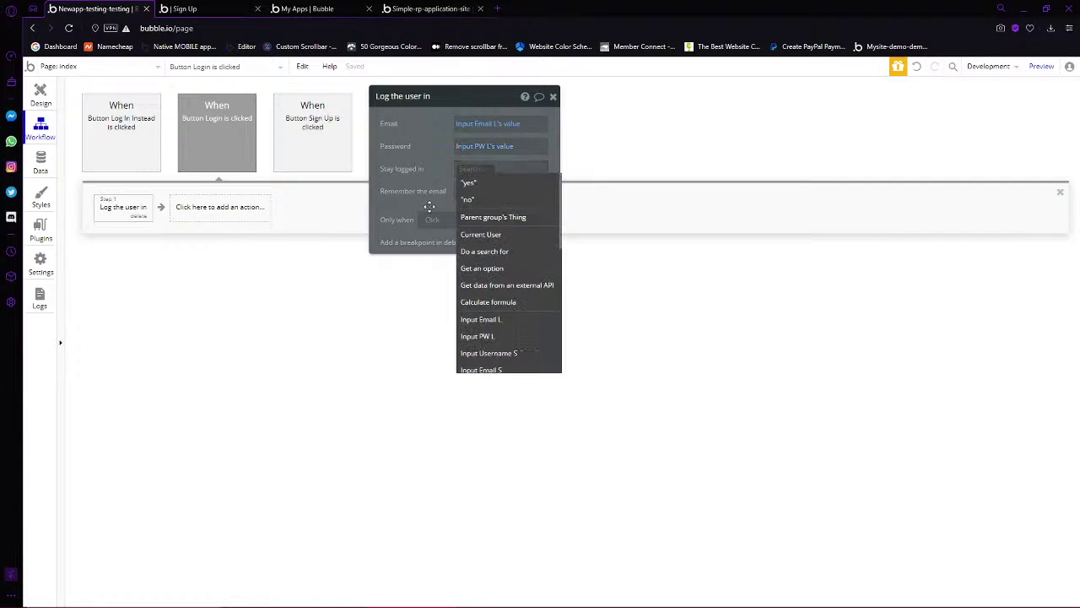
click(417, 168)
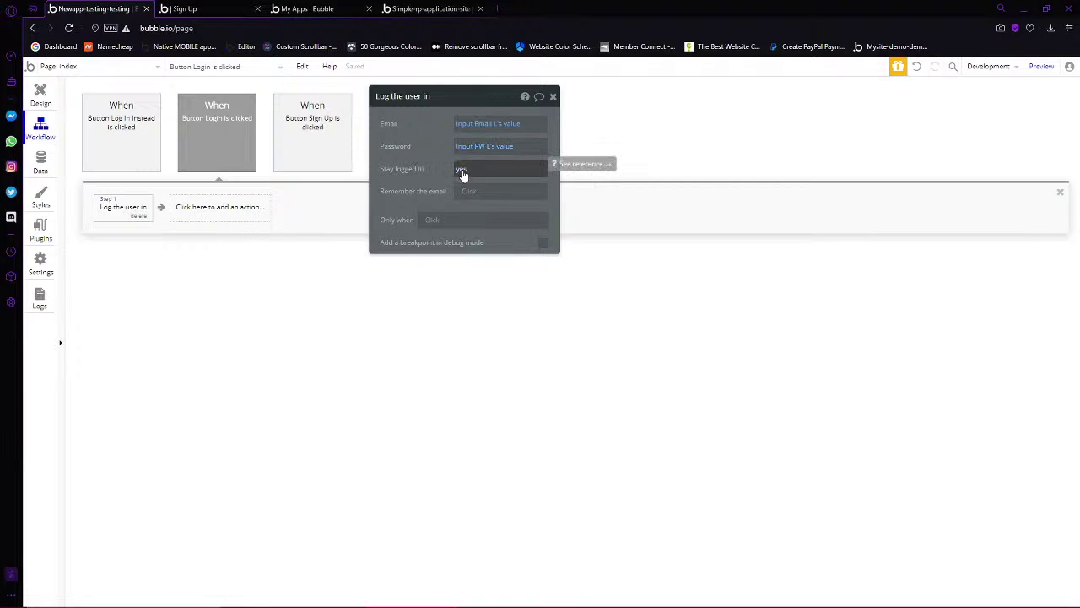
click(33, 94)
click(641, 381)
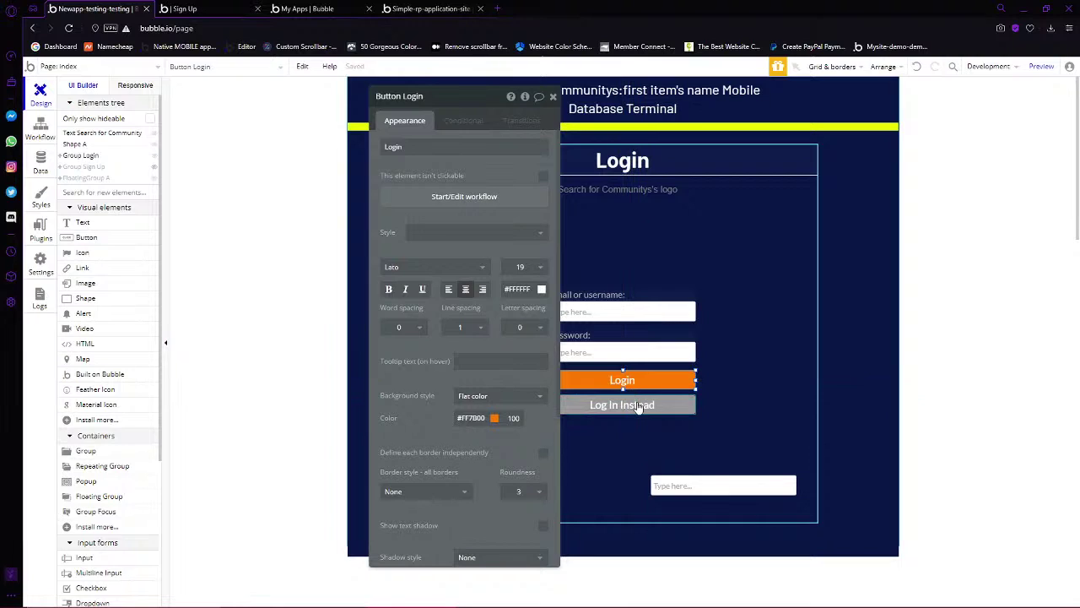
Move both login buttons down and place a checkbox just above the Login button
shift+click(639, 405)
mouse_move(638, 405)
mouse_down()
mouse_move(642, 427)
mouse_move(639, 419)
mouse_up()
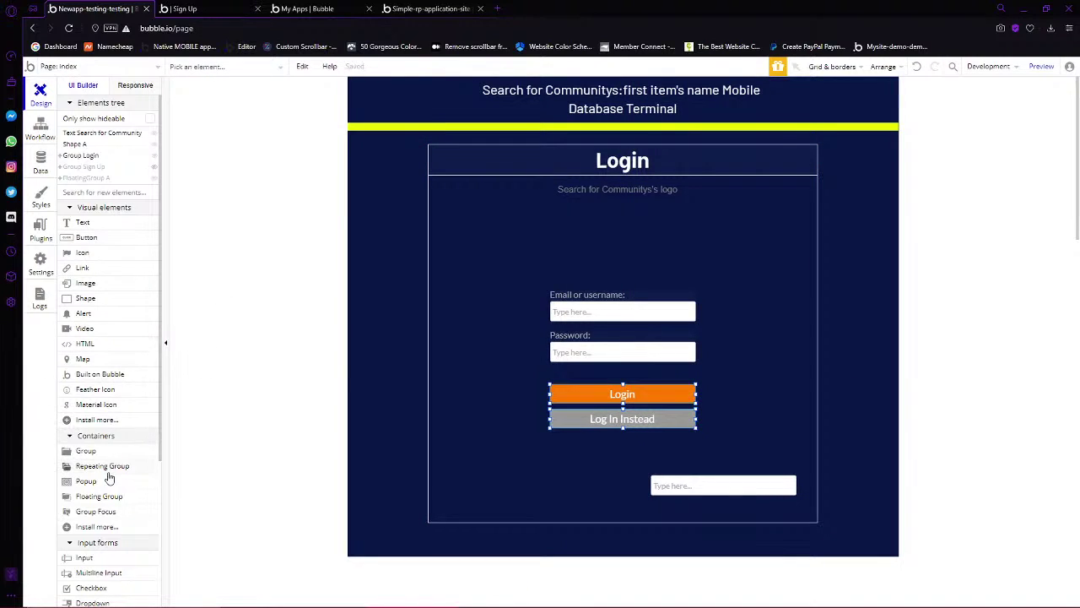
scroll(114, 478, down, 5)
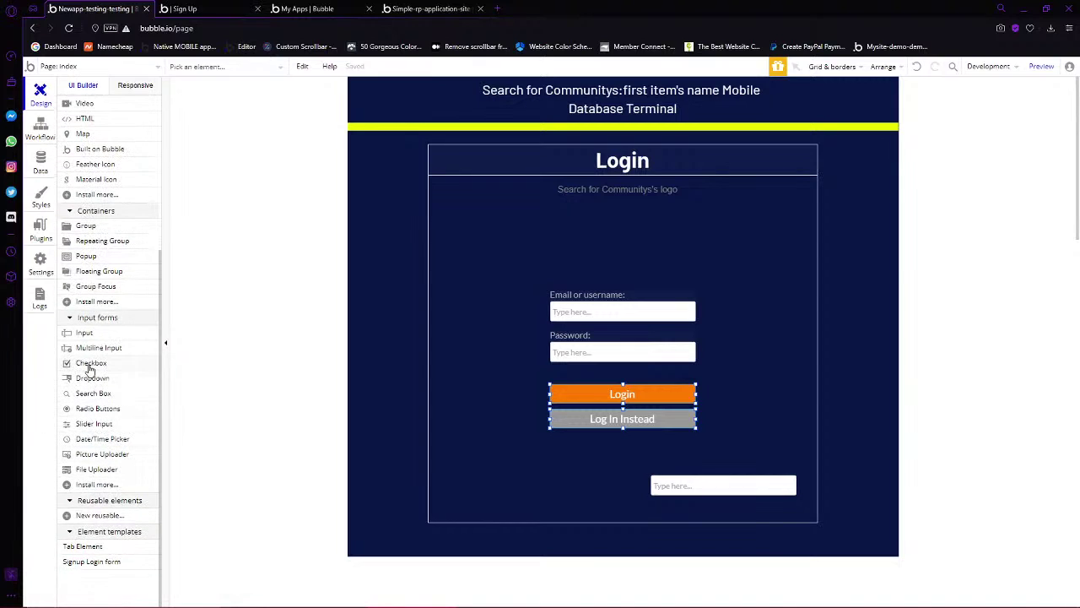
click(91, 364)
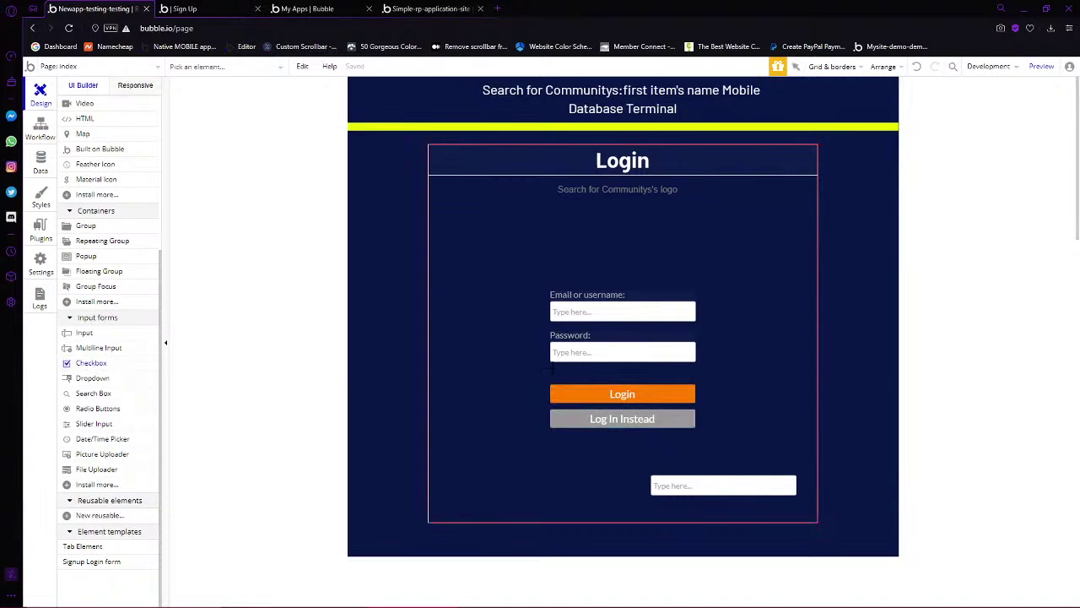
drag(568, 380, 623, 373)
Label the checkbox 'Remember me' and make its text white
click(486, 148)
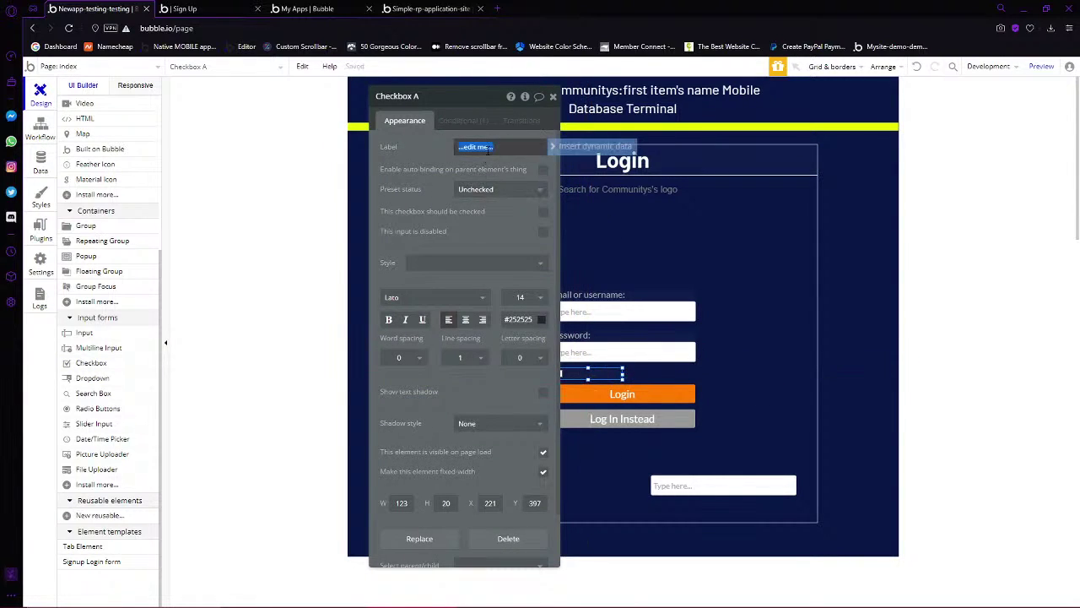
click(499, 228)
click(519, 319)
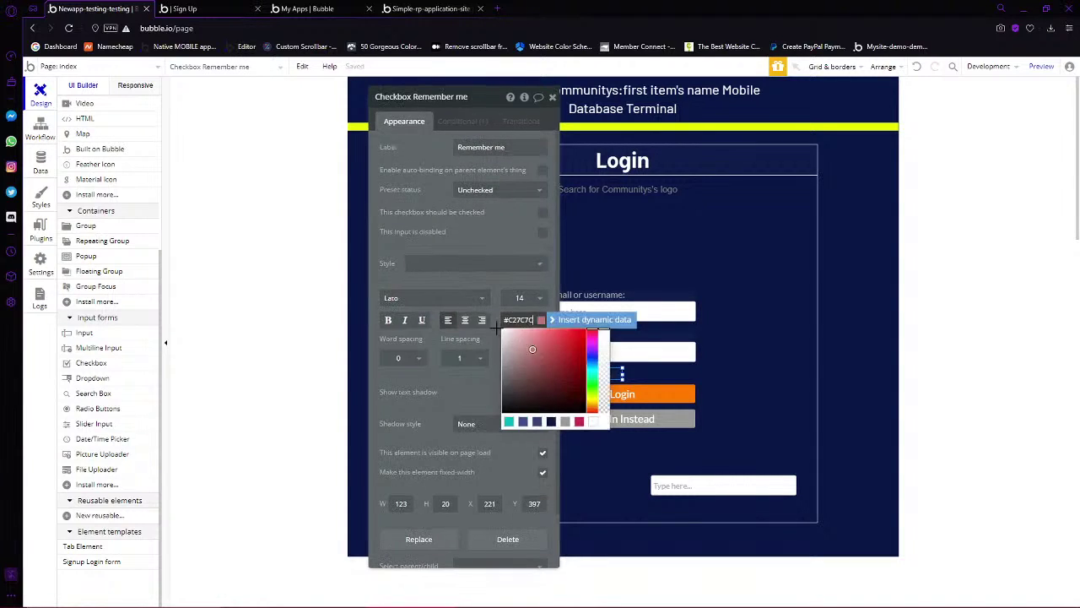
click(767, 363)
double_click(768, 364)
click(590, 370)
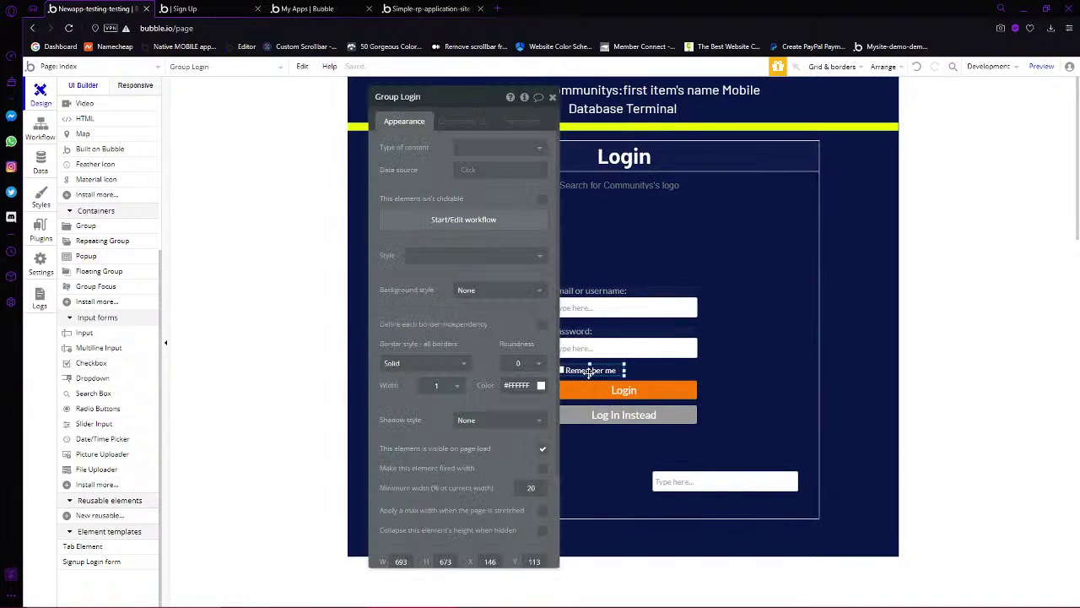
drag(464, 107, 224, 128)
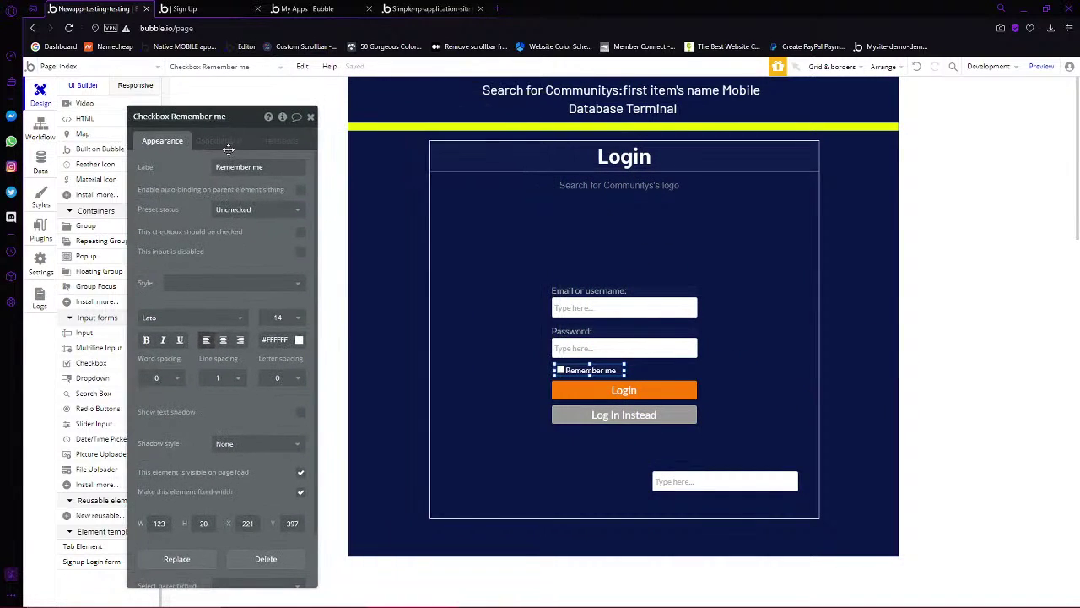
Remove the Remember me checkbox's existing conditional rule
click(221, 140)
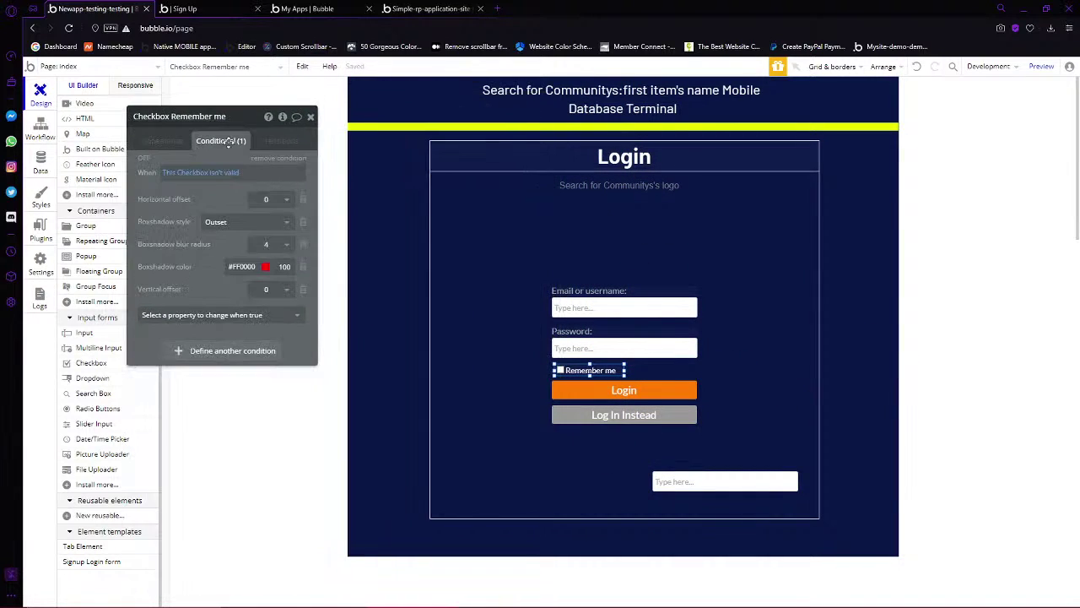
click(272, 166)
click(173, 141)
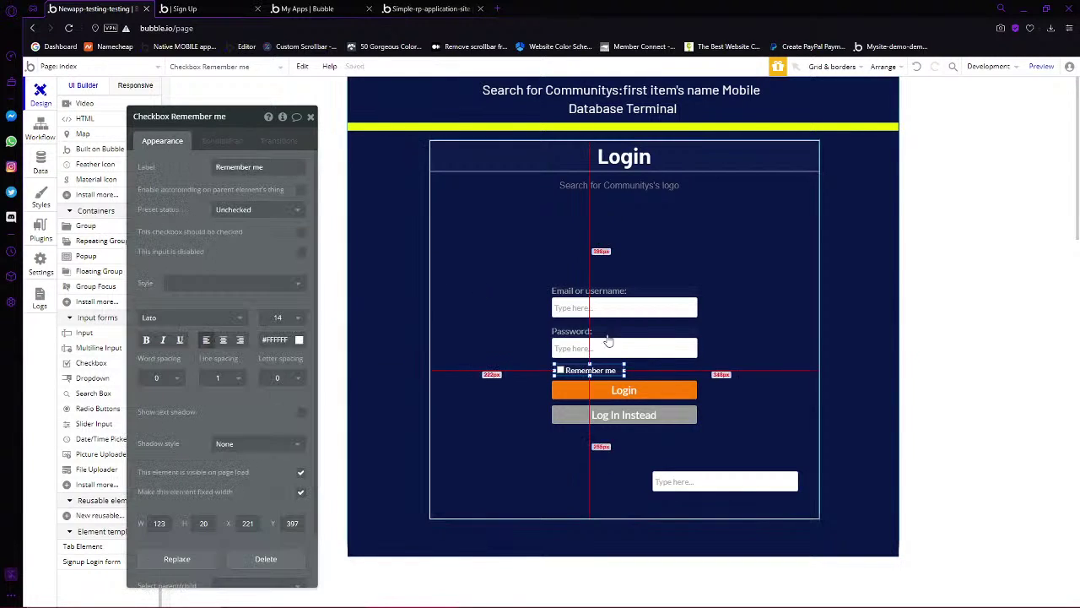
click(637, 393)
Make the Login workflow's log-in step run only when the Remember me checkbox is checked
click(237, 221)
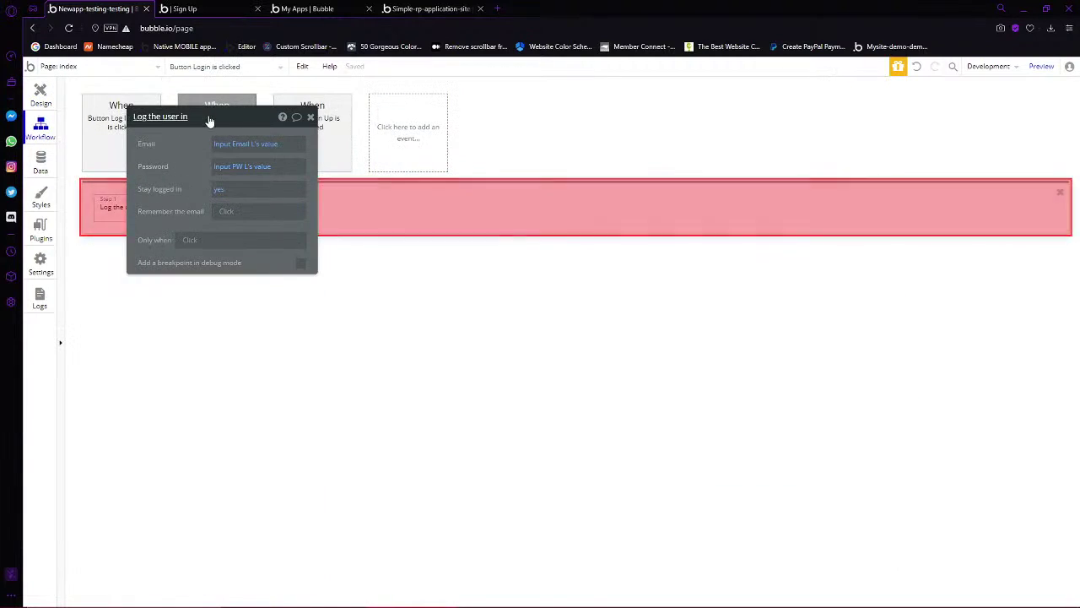
drag(210, 121, 385, 386)
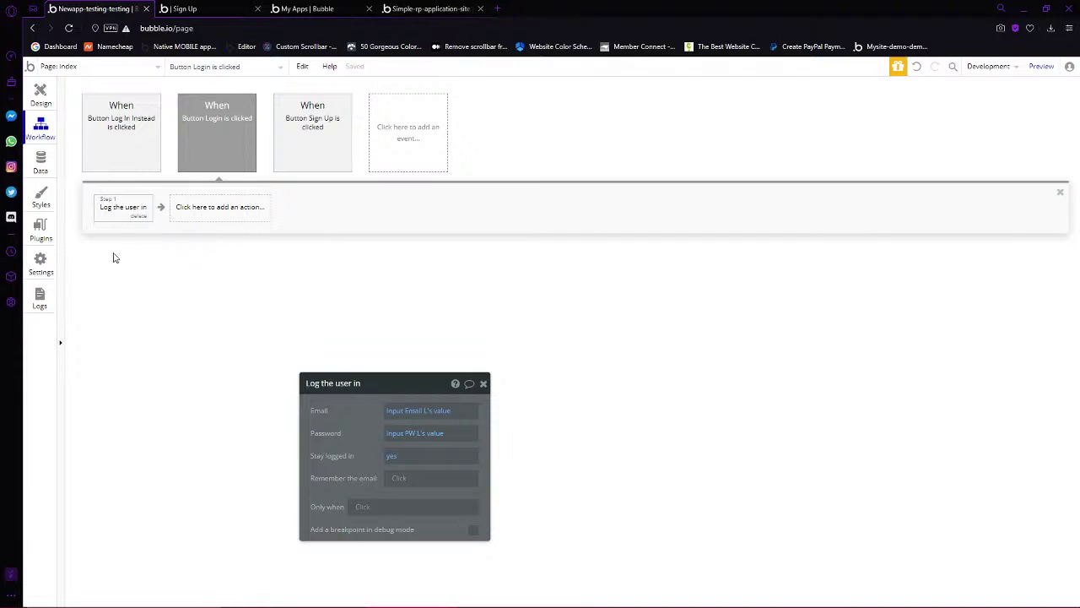
click(355, 506)
text(checkb)
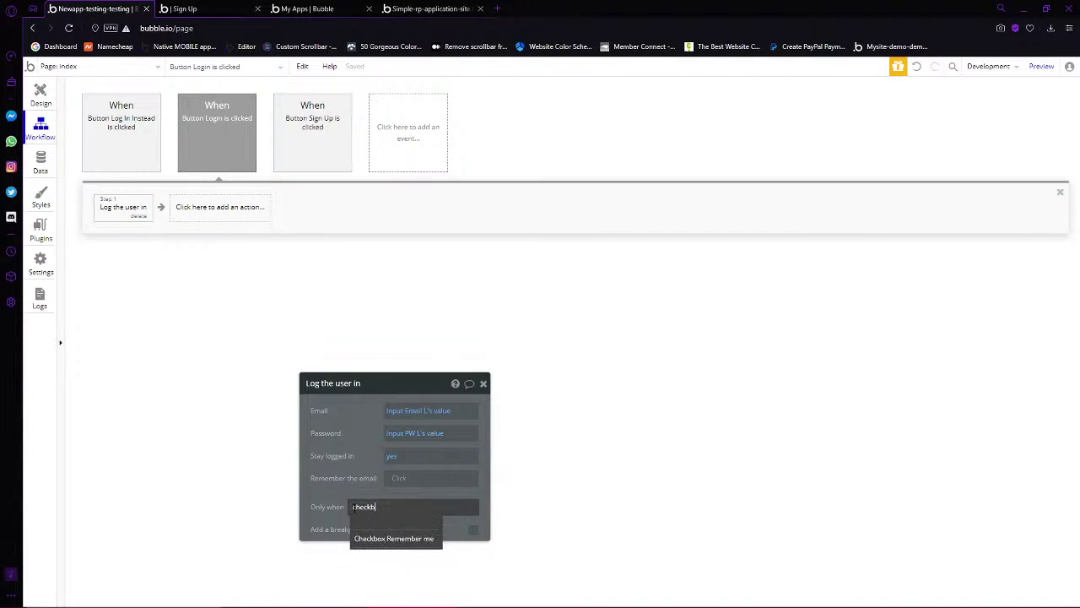
click(409, 540)
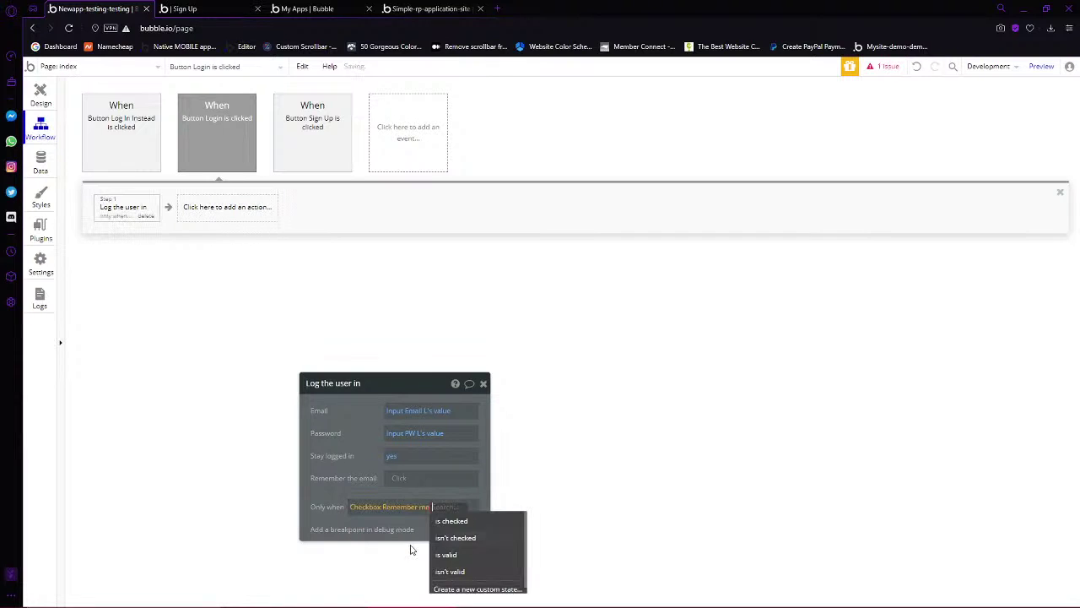
click(453, 517)
click(315, 503)
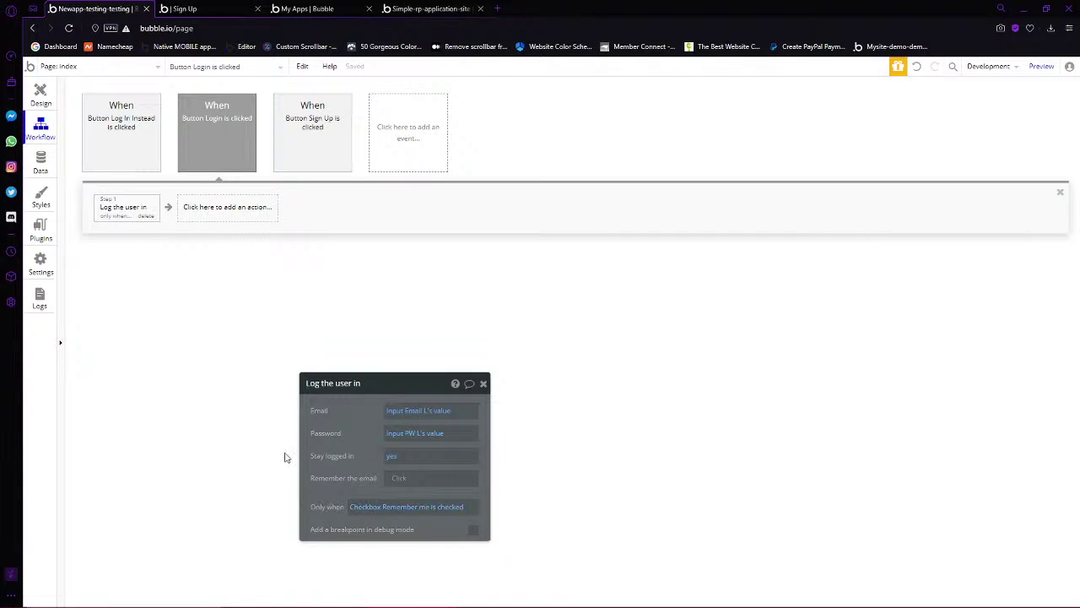
Cut the log-in step and paste it twice, creating a duplicate step 2
right_click(124, 202)
click(156, 258)
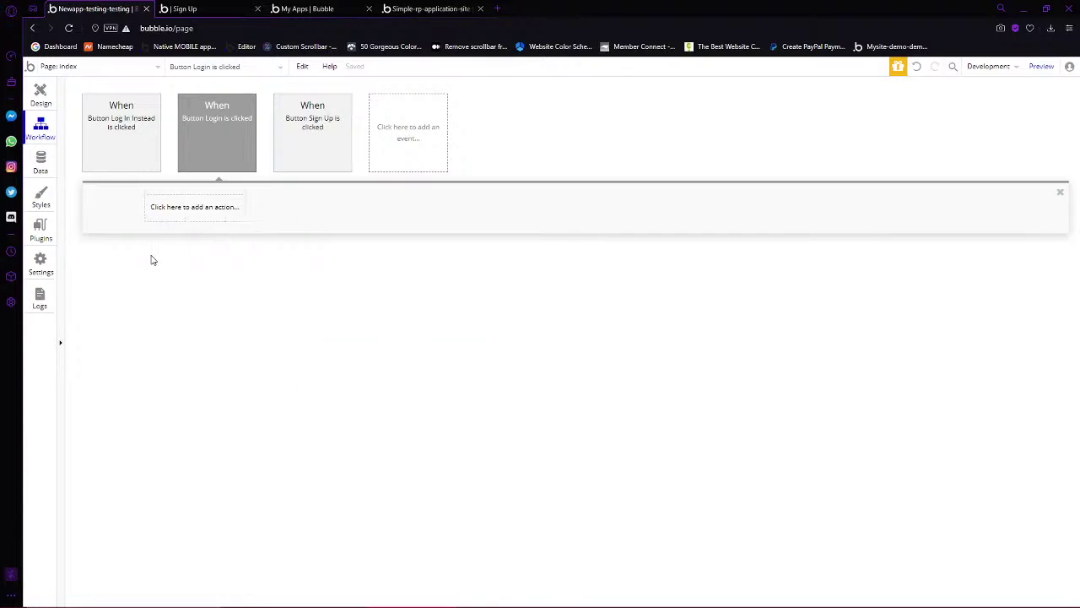
right_click(132, 214)
click(156, 222)
right_click(194, 212)
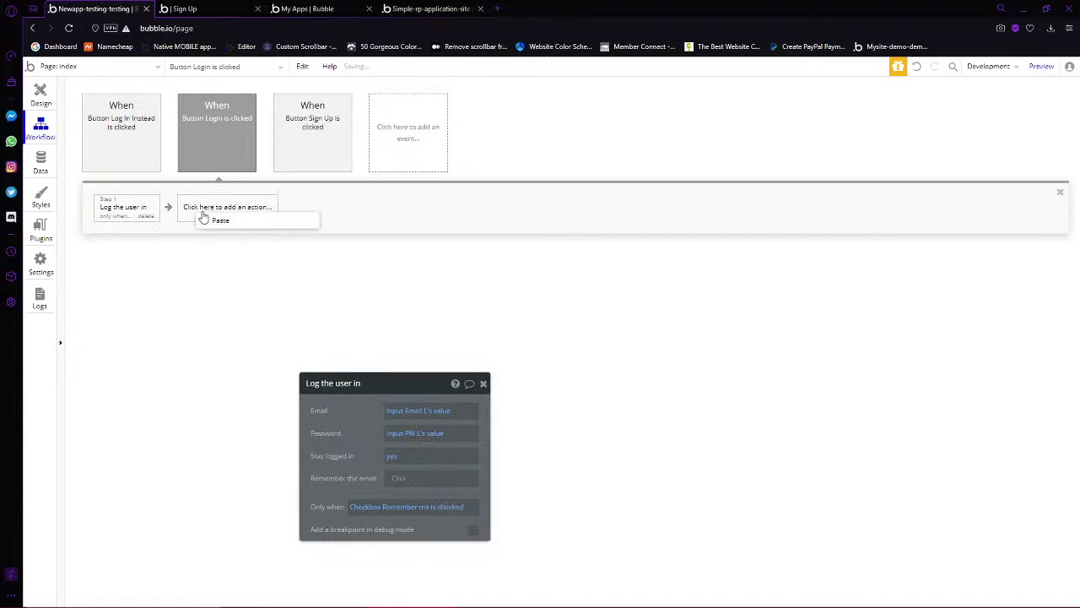
click(217, 221)
Set step 2 to stay logged in 'no' and run only when Remember me isn't checked
click(391, 456)
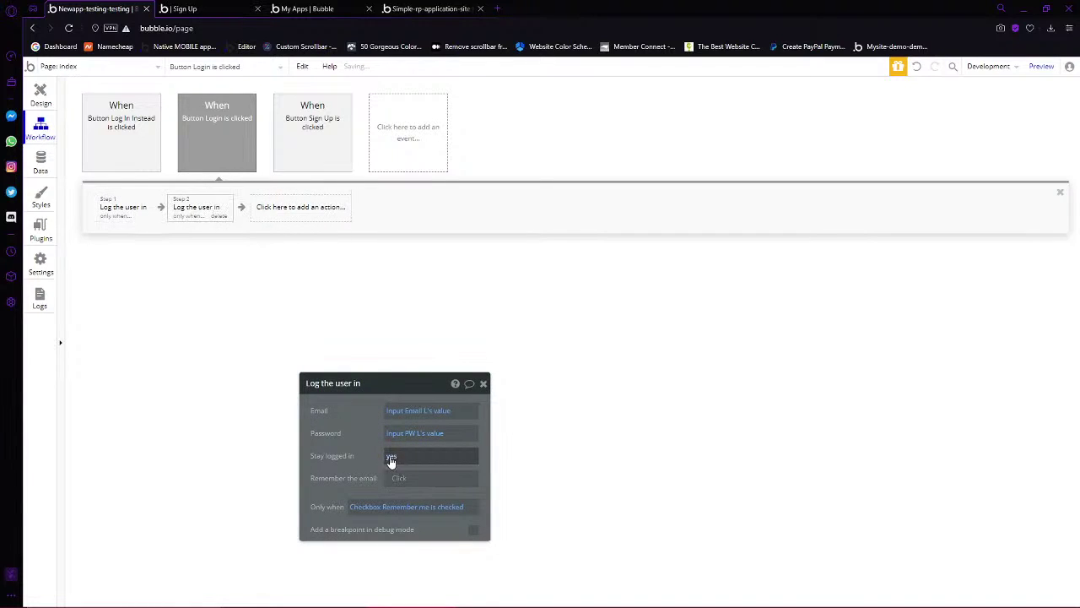
click(402, 489)
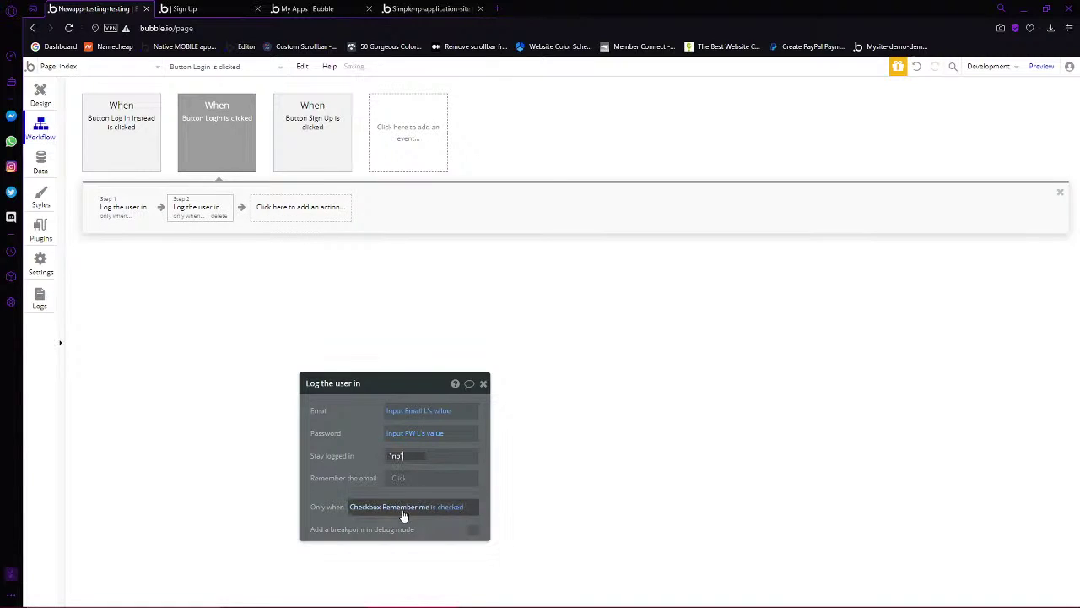
click(449, 506)
click(453, 555)
click(340, 463)
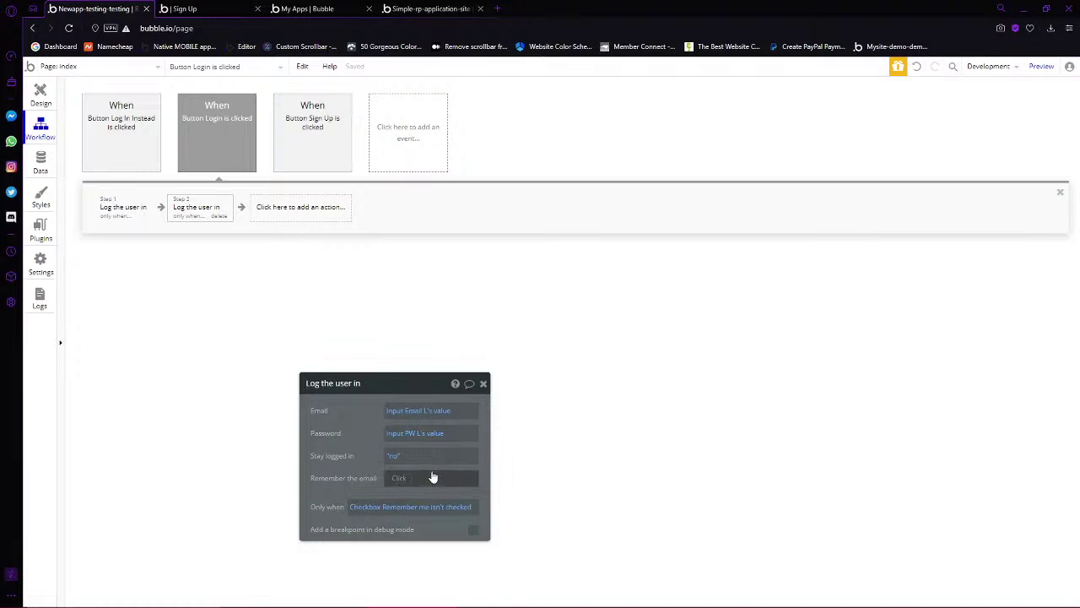
click(419, 412)
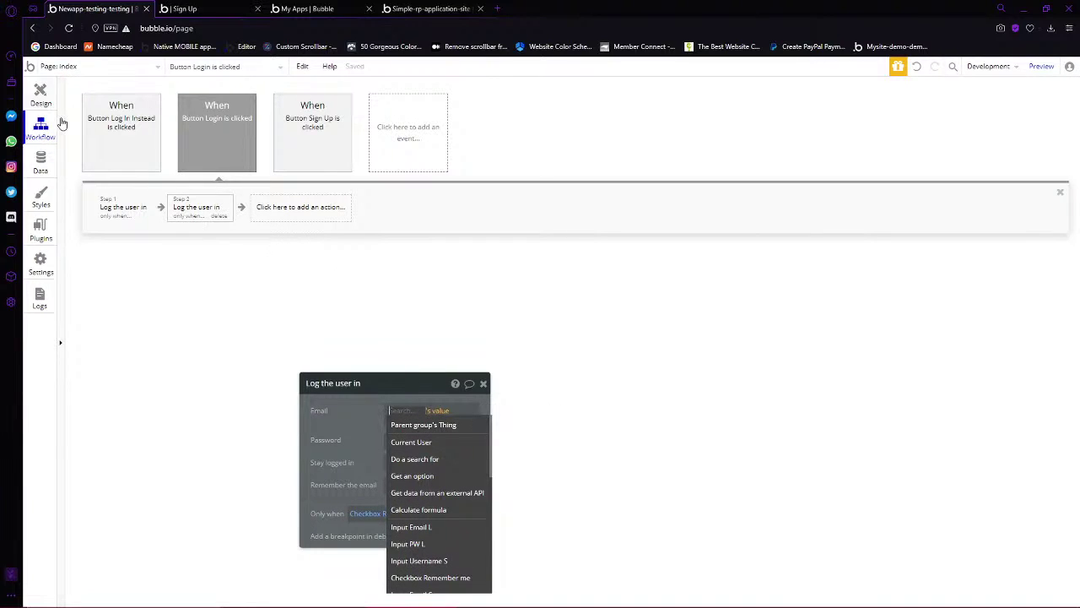
click(41, 93)
click(692, 481)
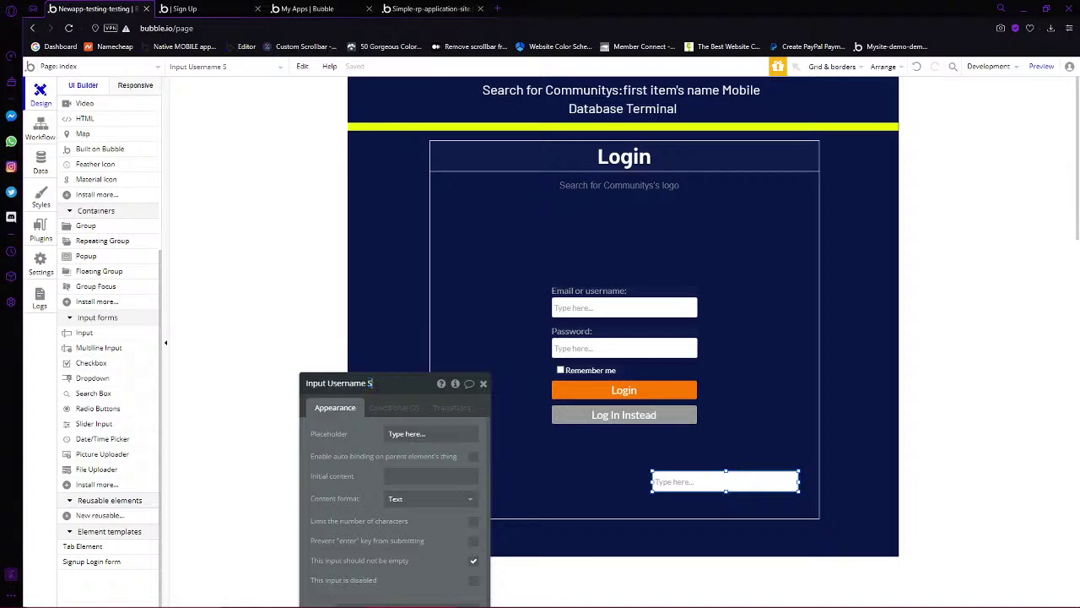
Rename the spare input field to 'Input Converter'
drag(370, 383, 328, 385)
text(Converter)
key(Return)
click(393, 407)
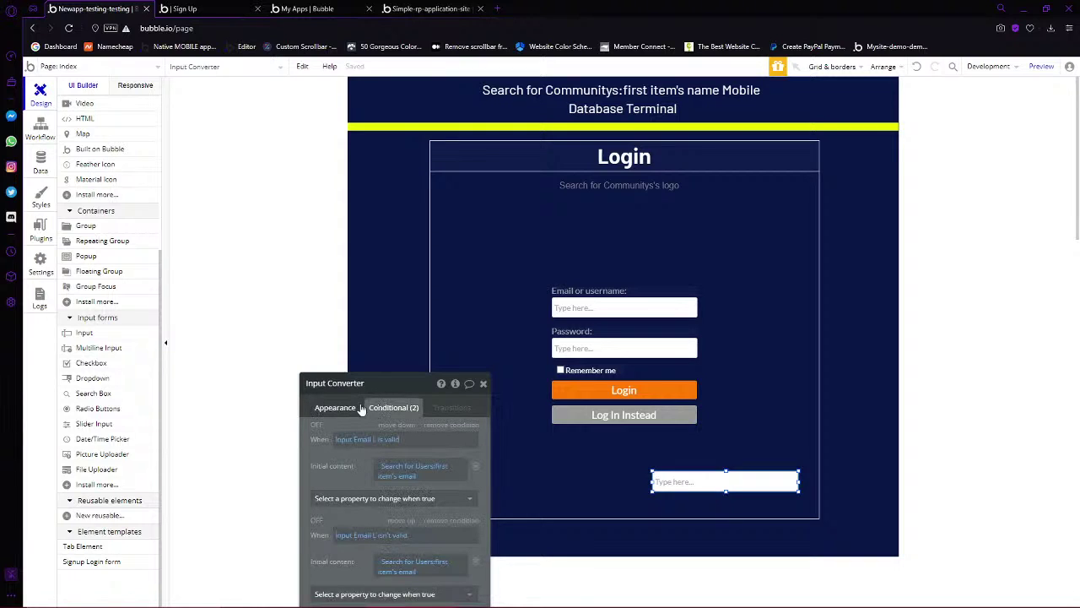
Set both log-in steps' email to Input Converter's value instead of Input Email L
click(624, 390)
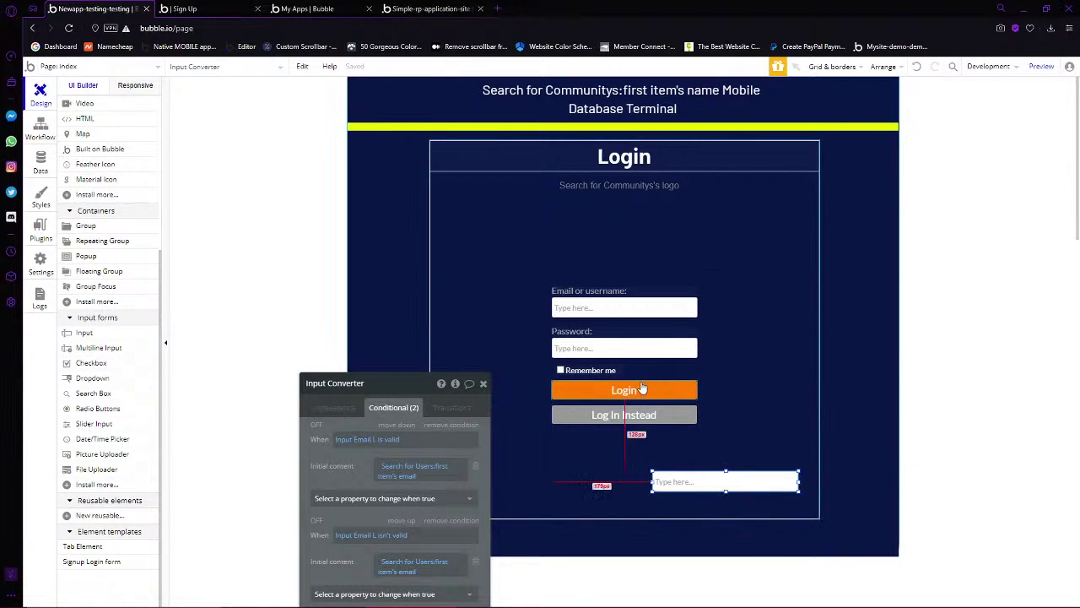
click(336, 408)
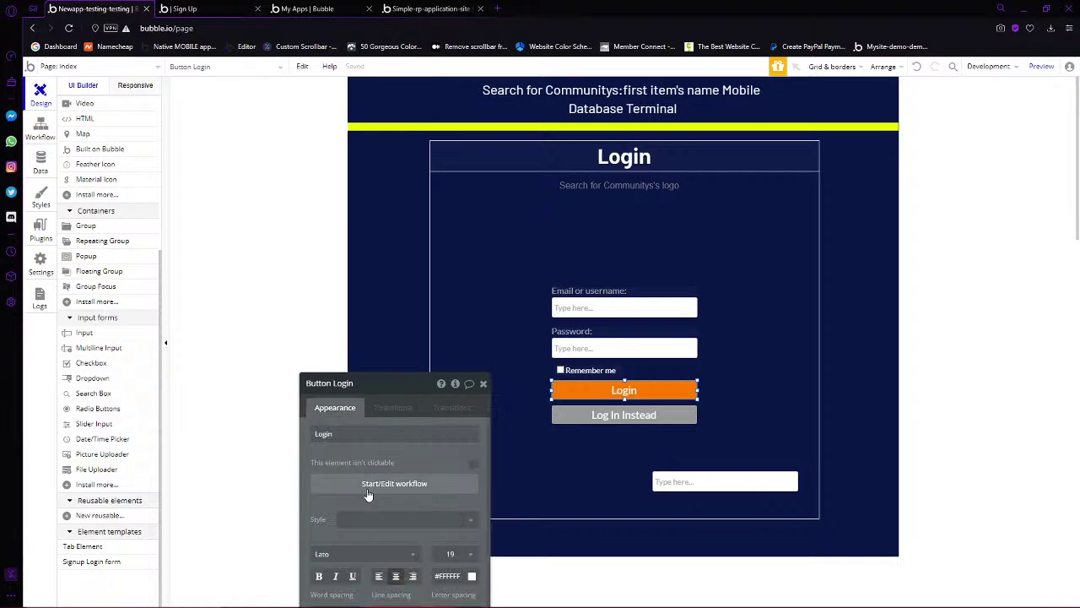
click(364, 482)
click(412, 411)
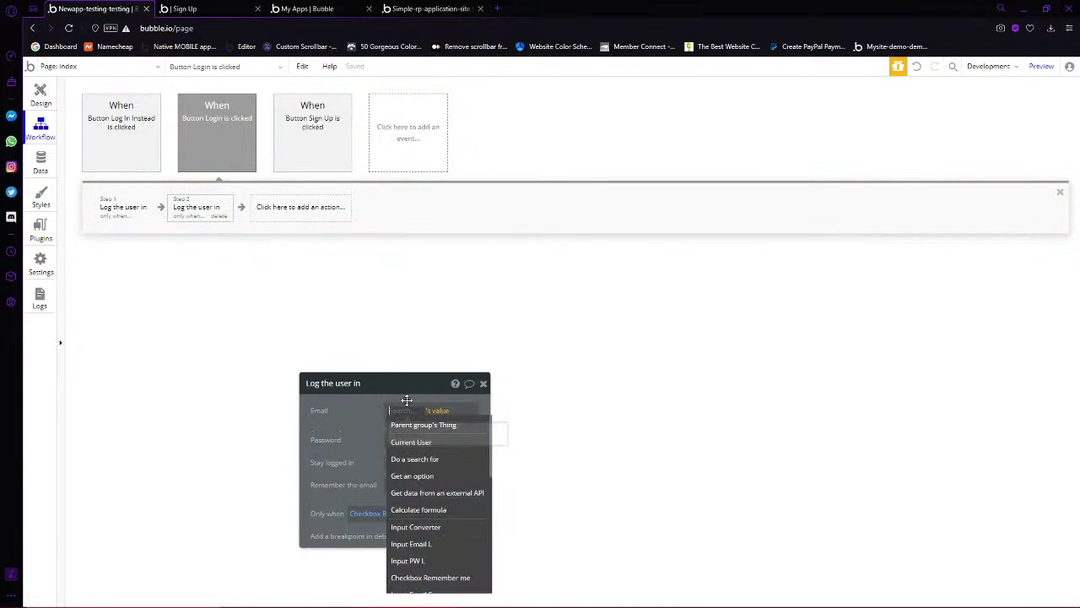
text(Input co)
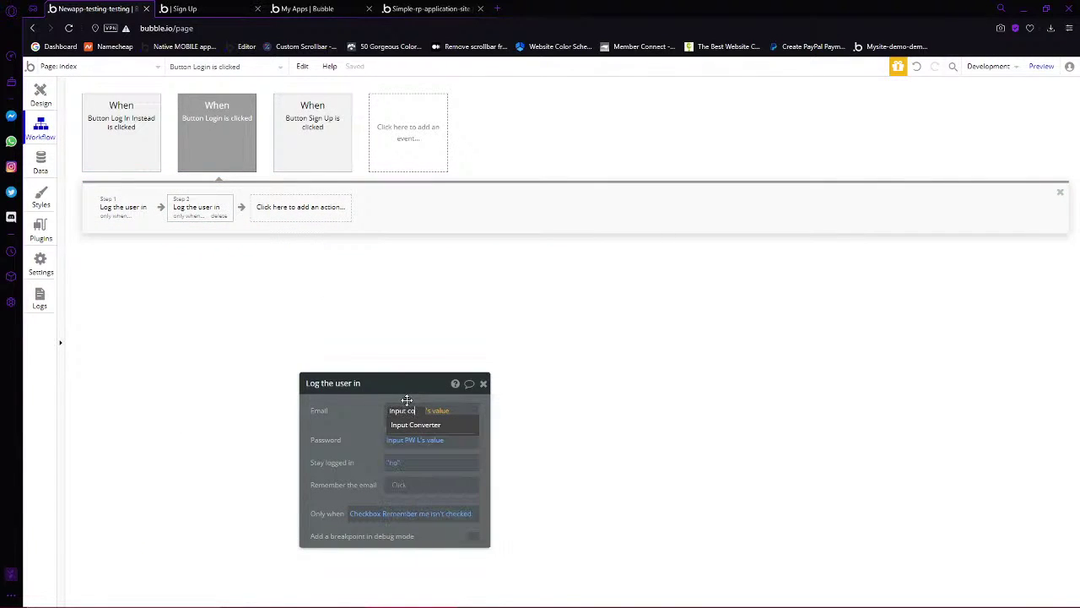
click(433, 425)
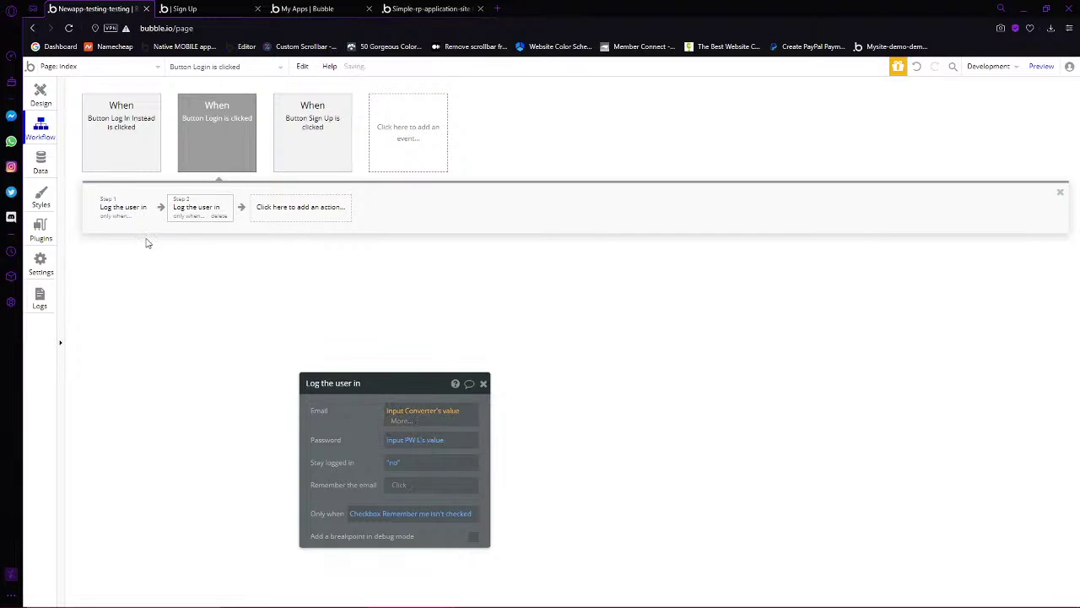
click(131, 203)
click(418, 411)
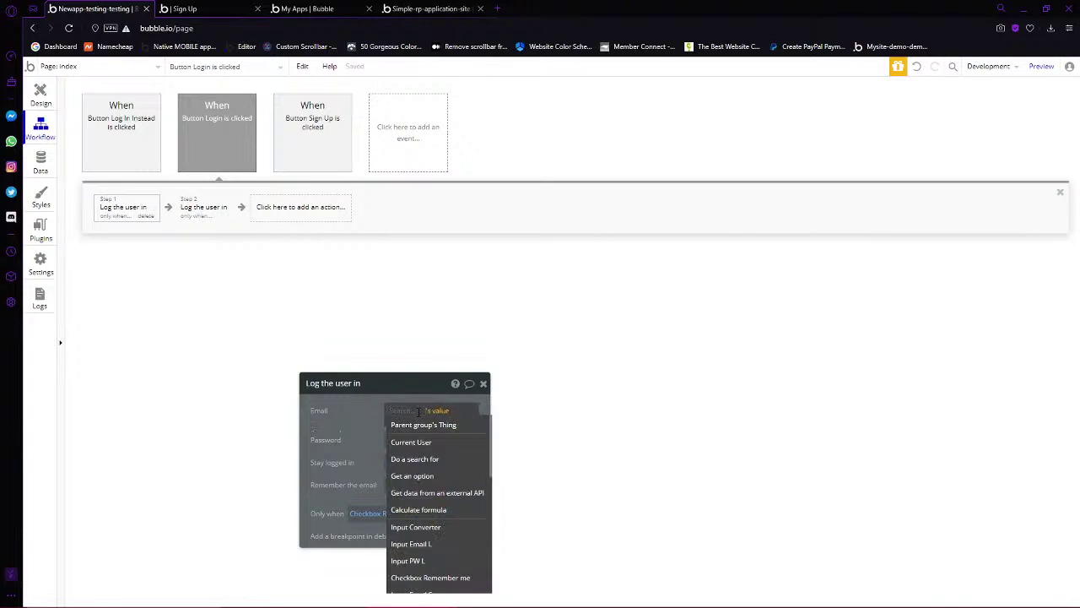
text(cov)
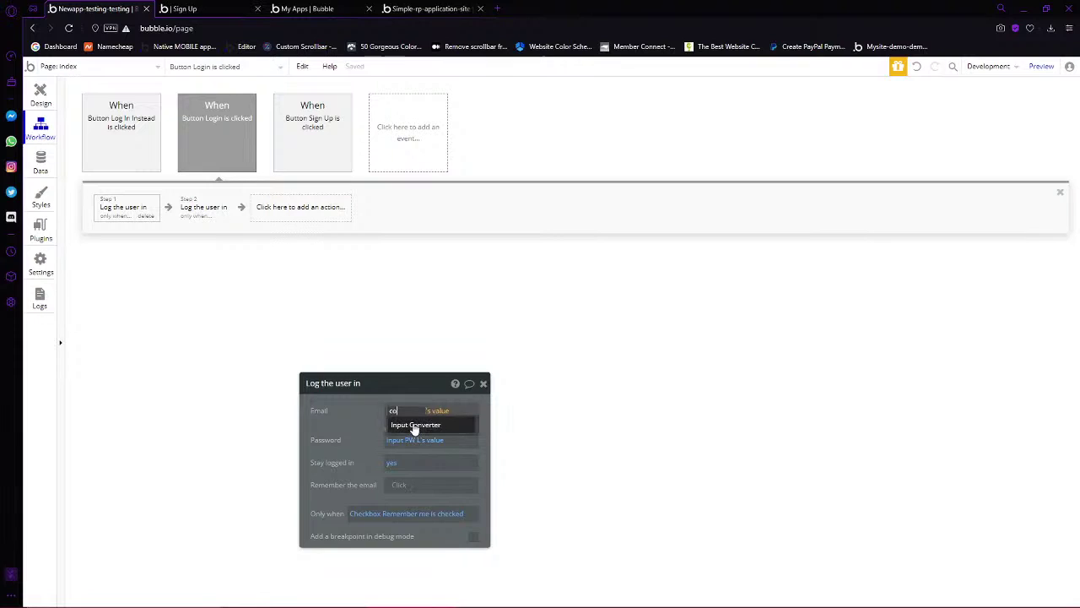
click(413, 422)
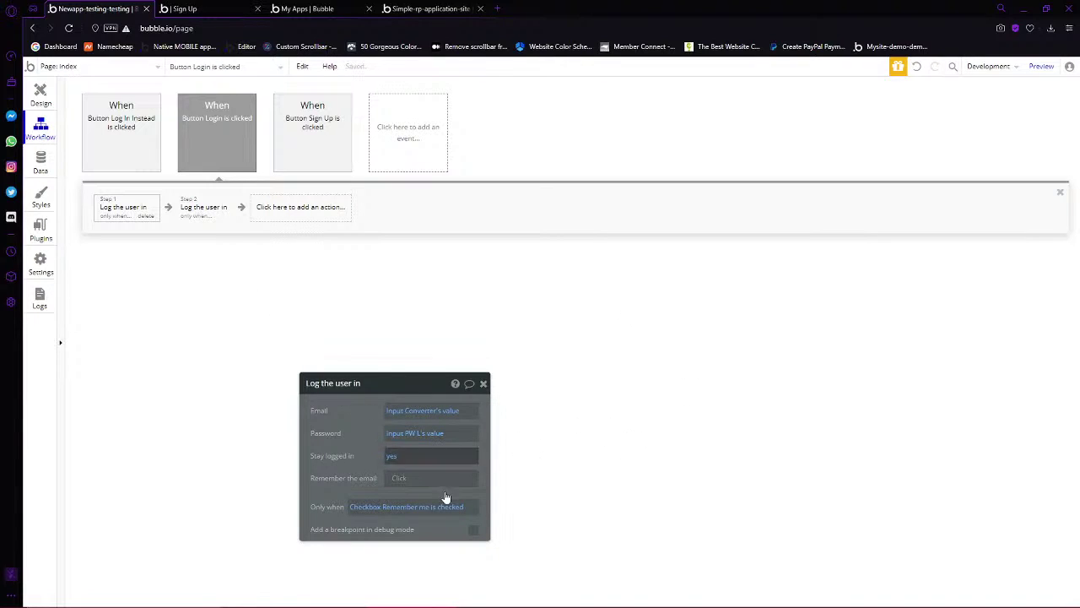
Review both log-in steps' remember-email and stay-logged-in settings
click(398, 479)
click(342, 475)
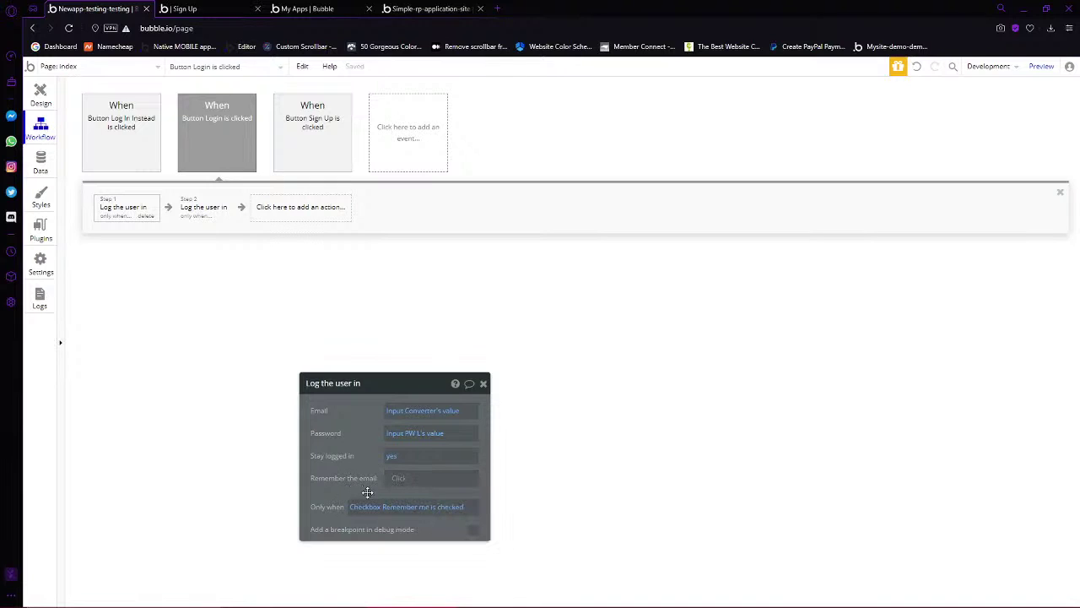
click(208, 214)
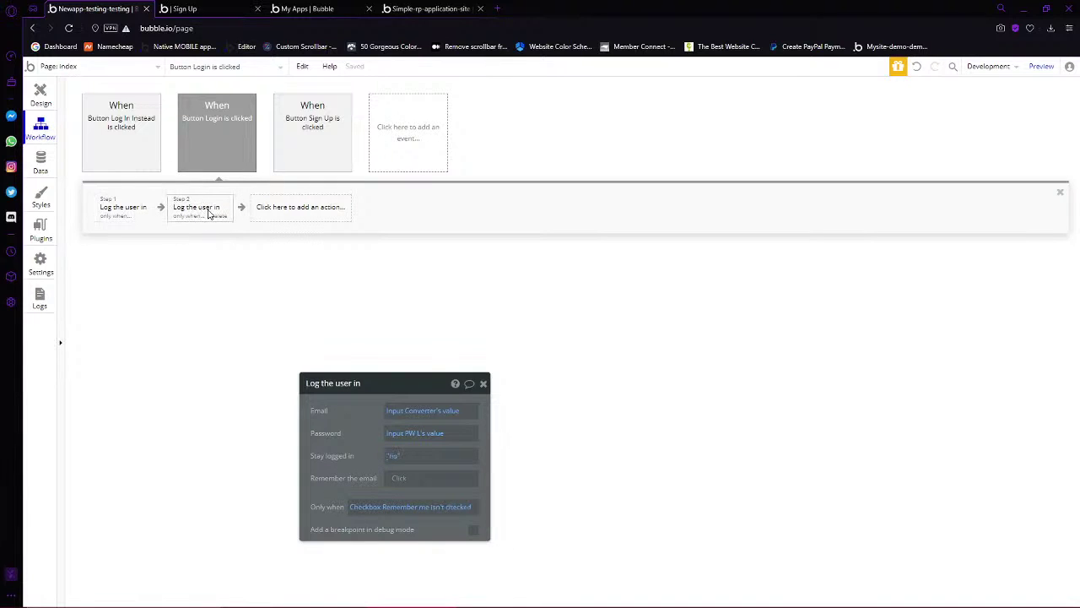
click(133, 210)
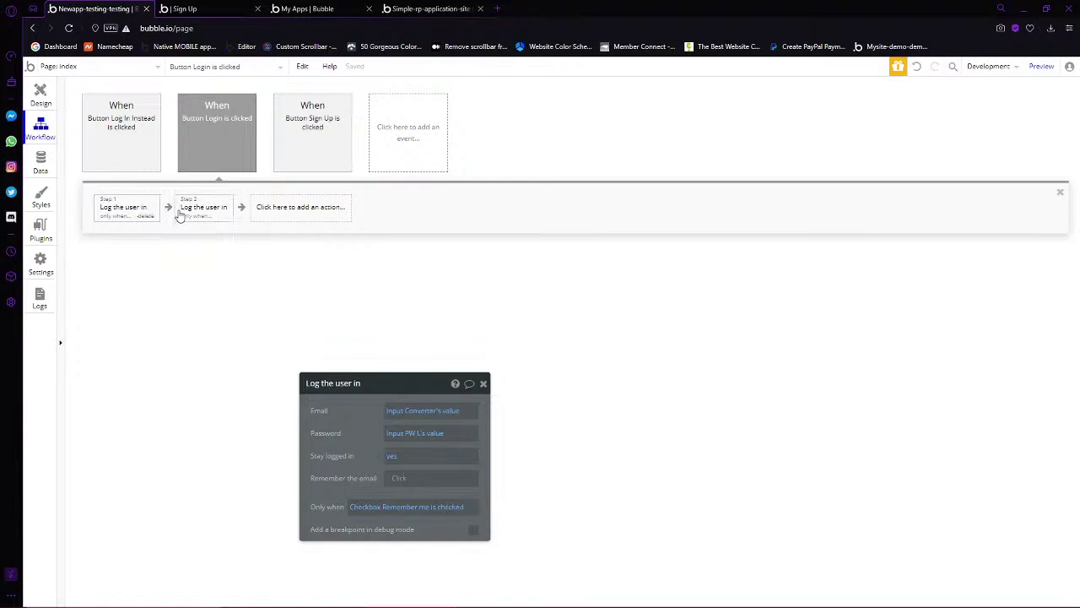
click(180, 216)
click(40, 99)
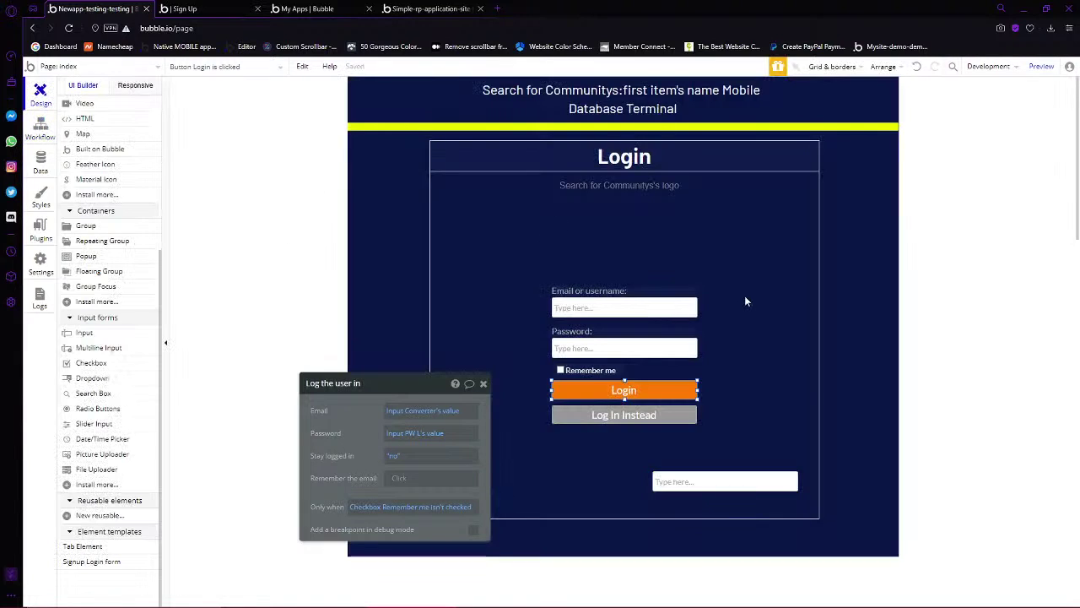
Tick 'This input is disabled' and untick 'visible on page load' for Input Converter
scroll(717, 371, down, 1)
click(688, 371)
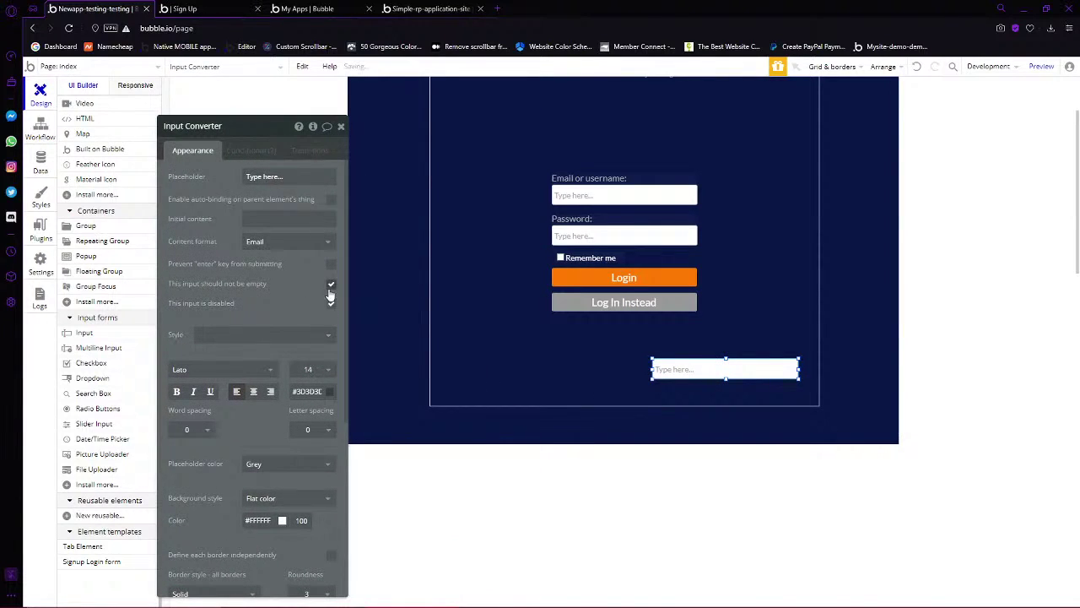
click(330, 298)
scroll(295, 380, down, 5)
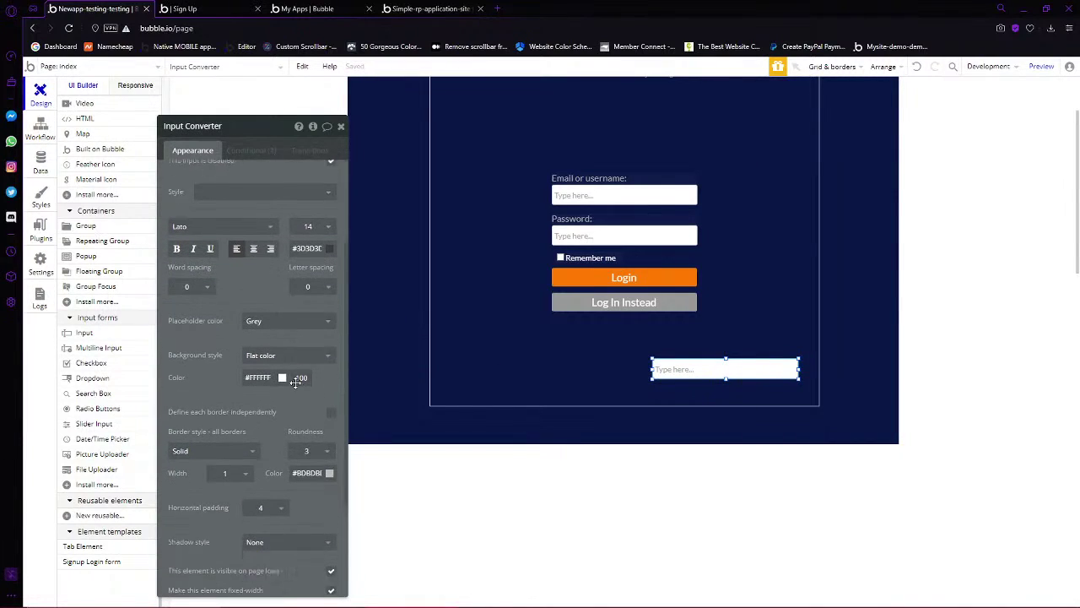
scroll(296, 384, down, 1)
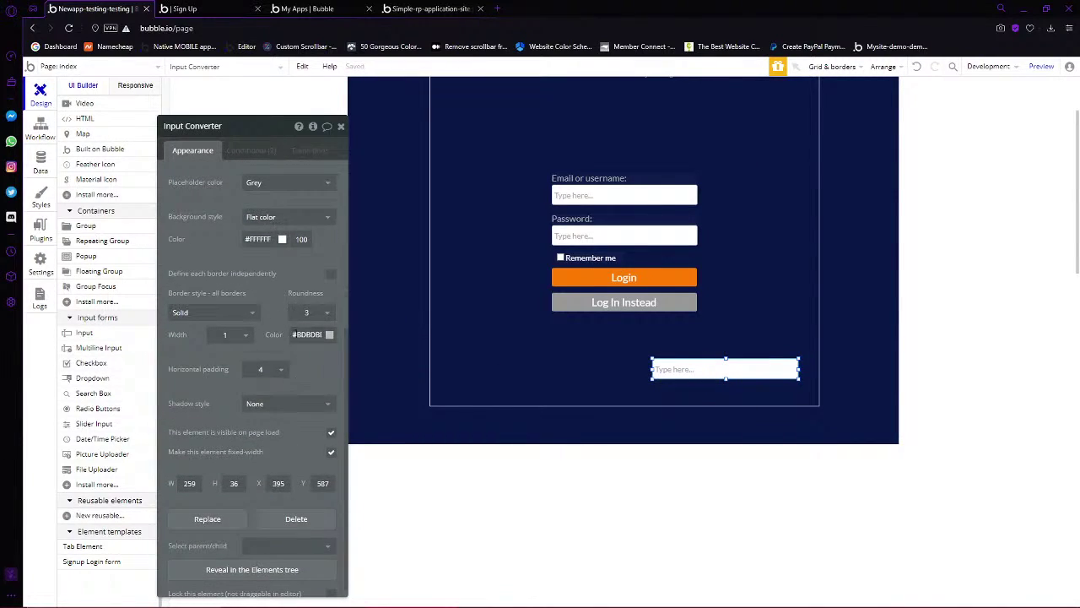
click(332, 434)
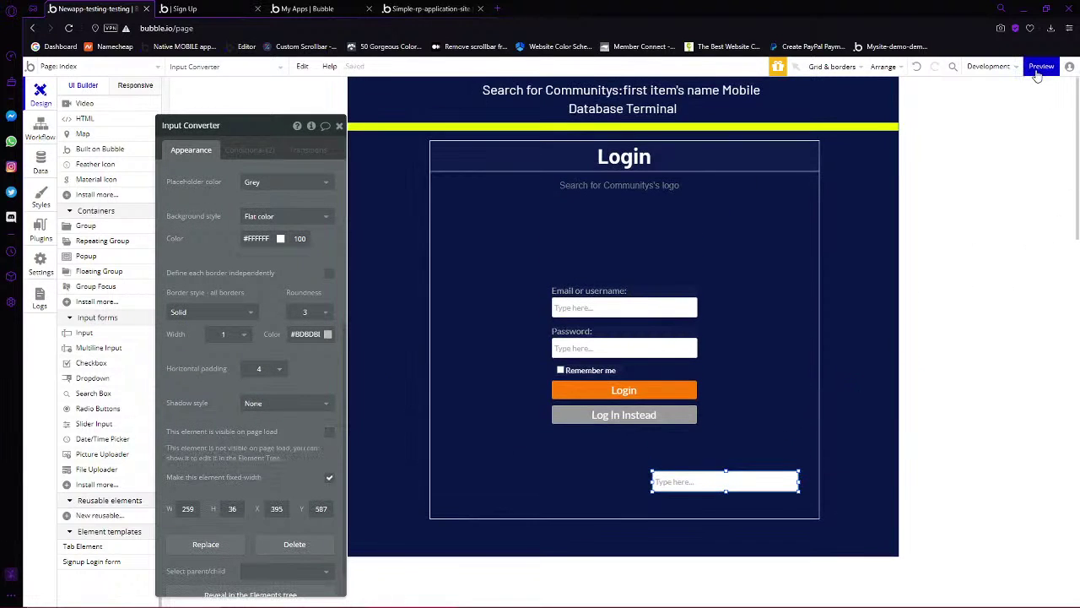
drag(251, 135, 377, 183)
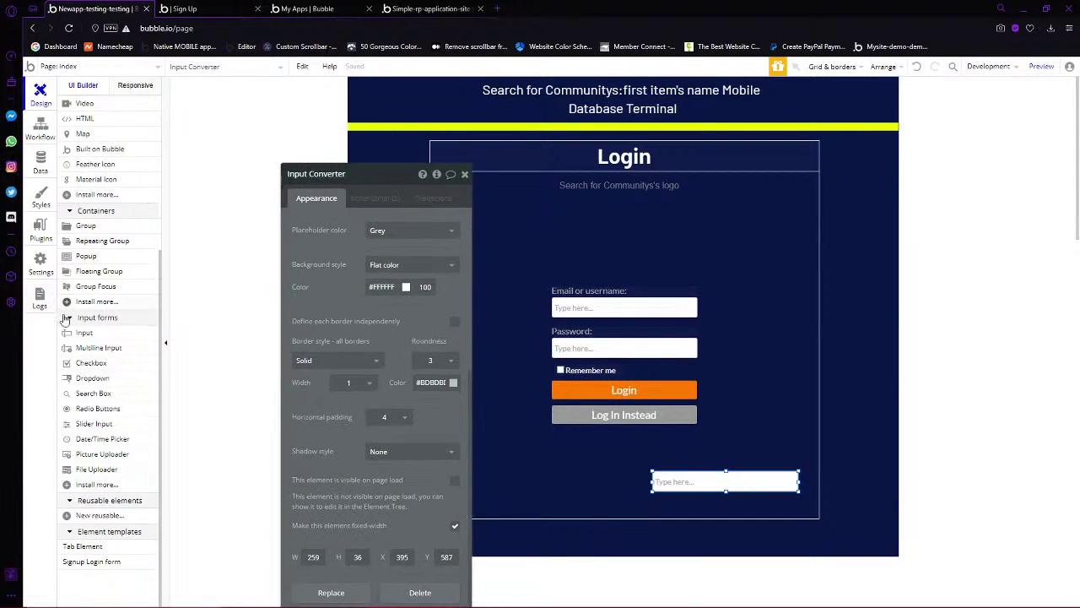
Rename the Remember me checkbox element to 'Checkbox L'
click(572, 369)
right_click(572, 370)
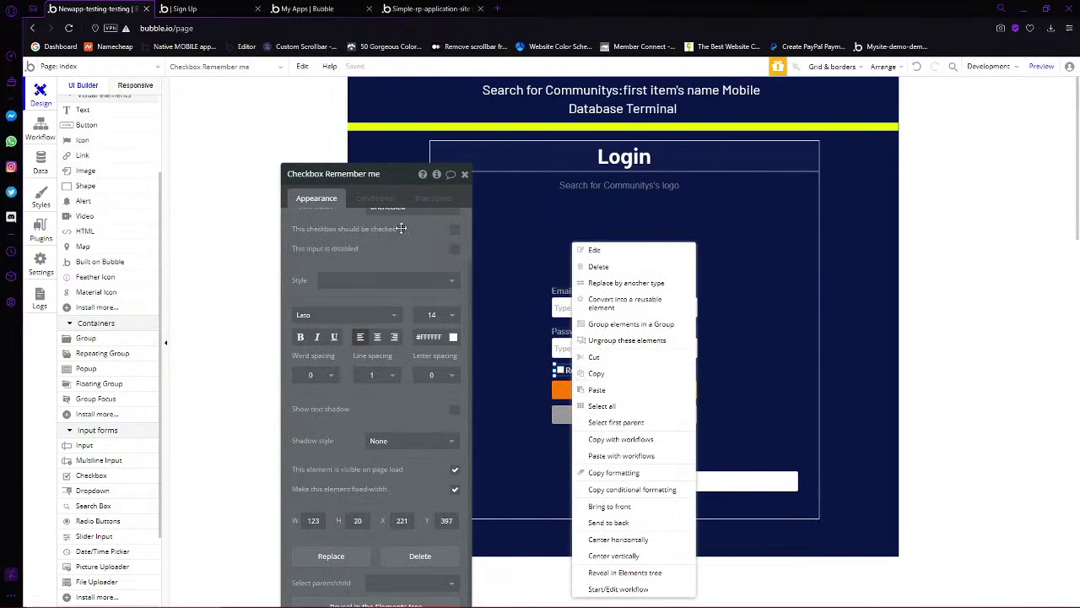
click(375, 197)
click(379, 175)
drag(385, 172, 336, 187)
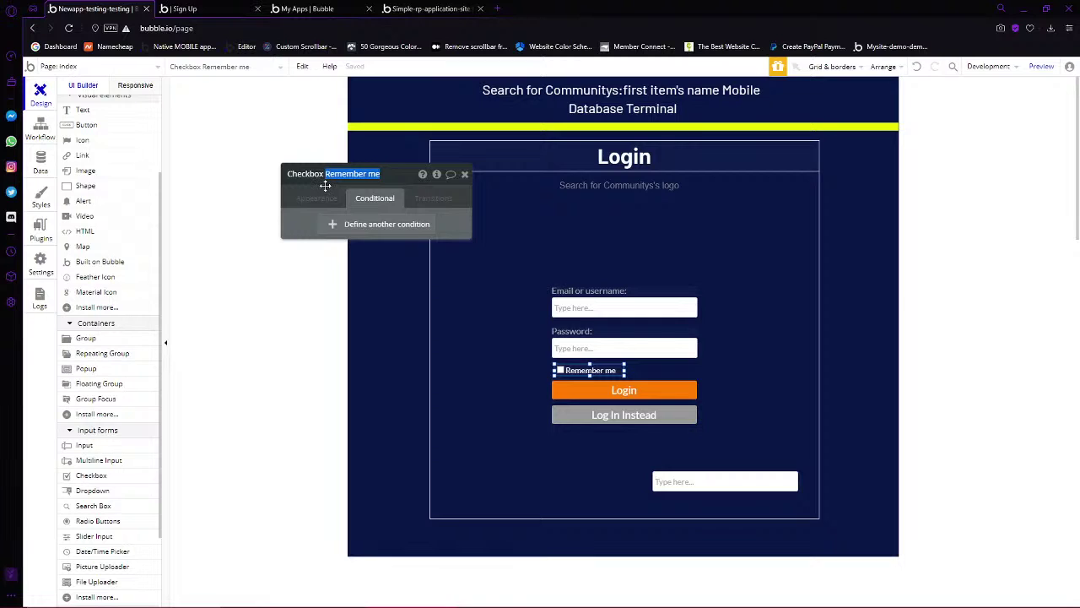
text(L)
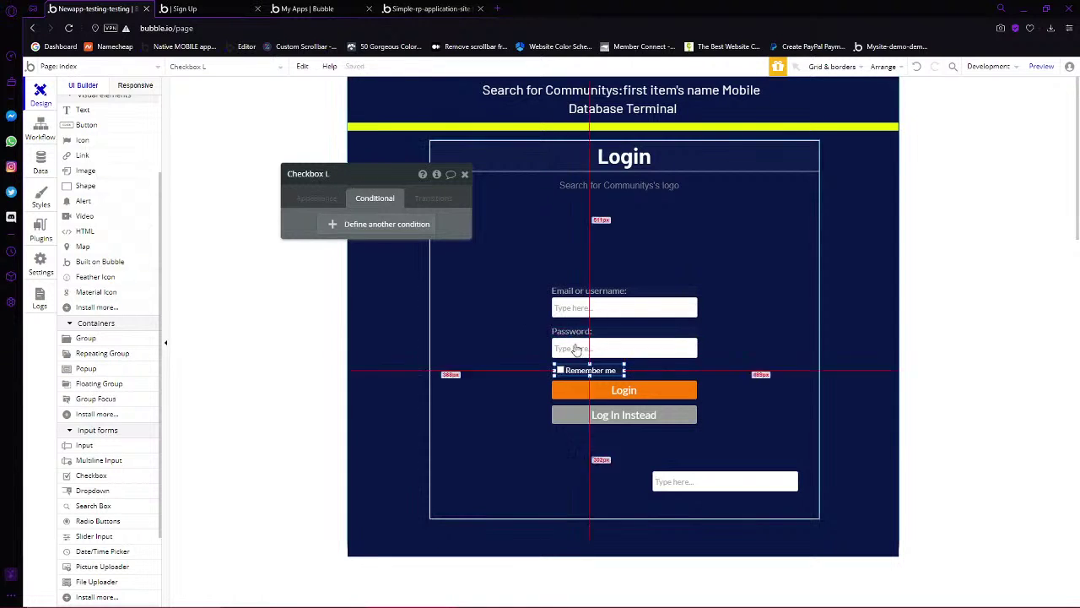
Copy the checkbox, hide Group Login, show Group Sign Up, and paste it there
right_click(577, 369)
click(602, 375)
scroll(135, 284, up, 2)
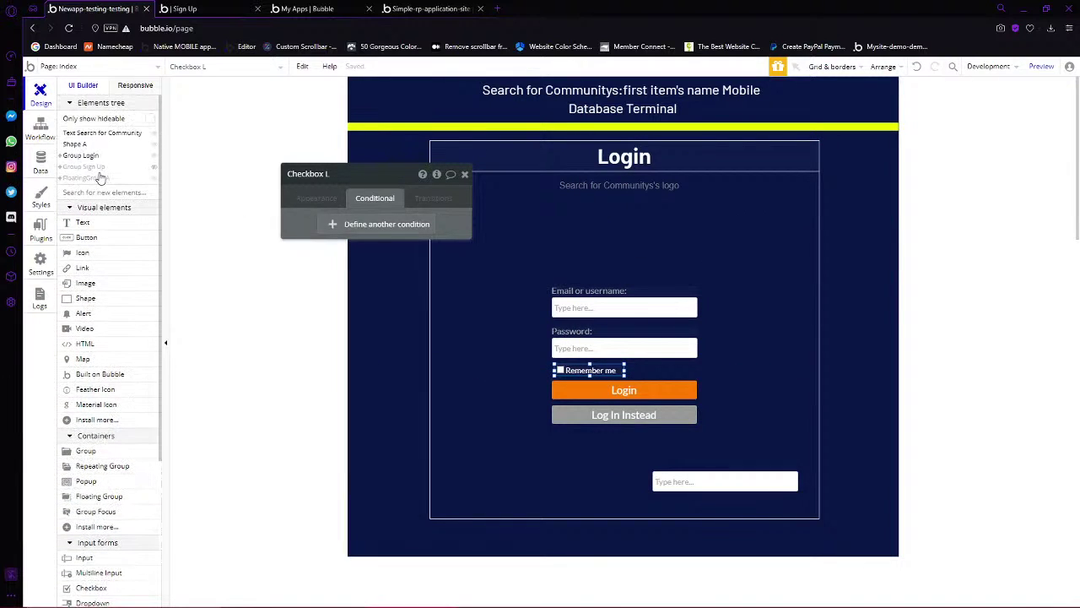
click(152, 155)
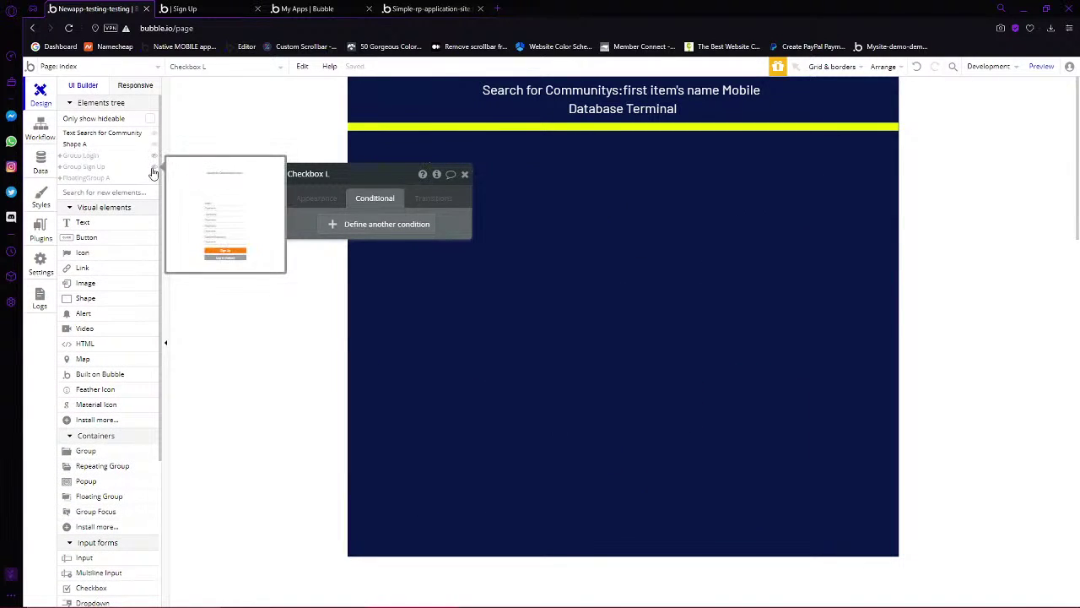
click(153, 166)
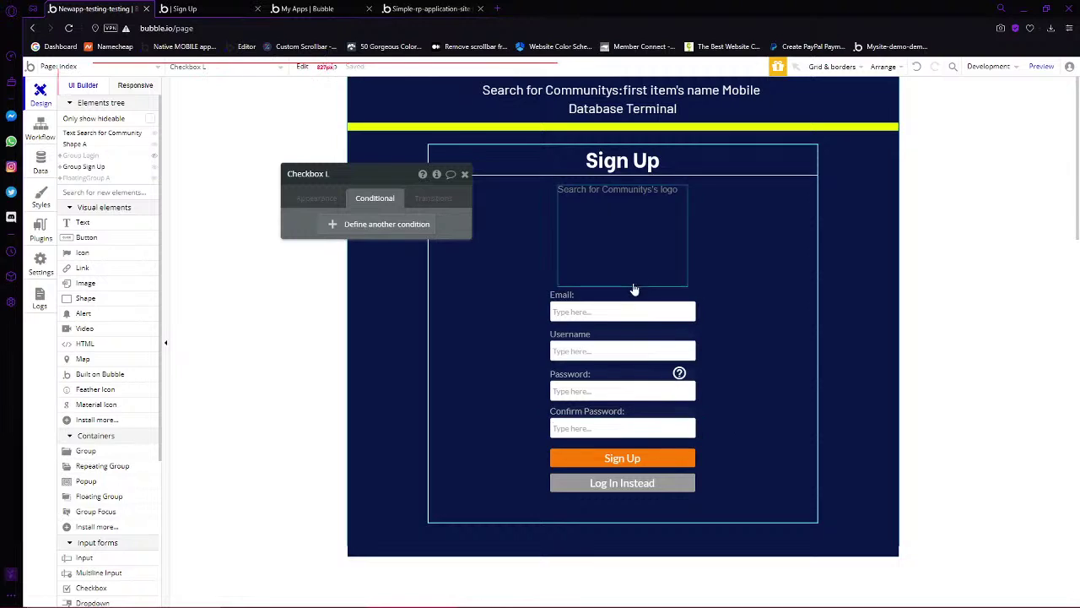
click(758, 380)
right_click(740, 361)
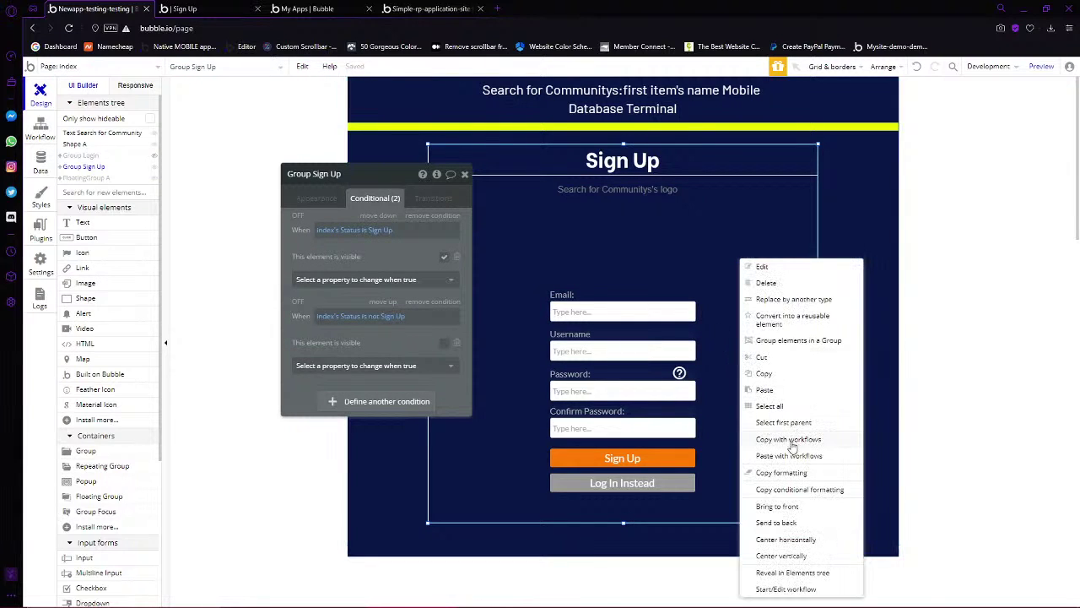
click(765, 391)
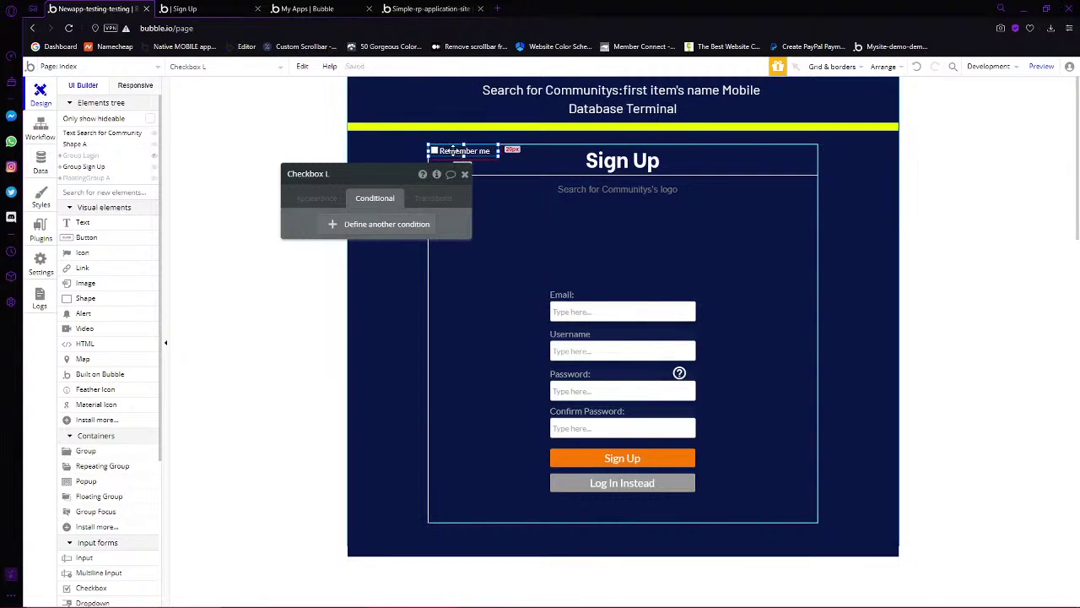
Place the pasted checkbox above Sign Up, shifting Sign Up and Log In Instead down
drag(453, 151, 502, 445)
click(604, 460)
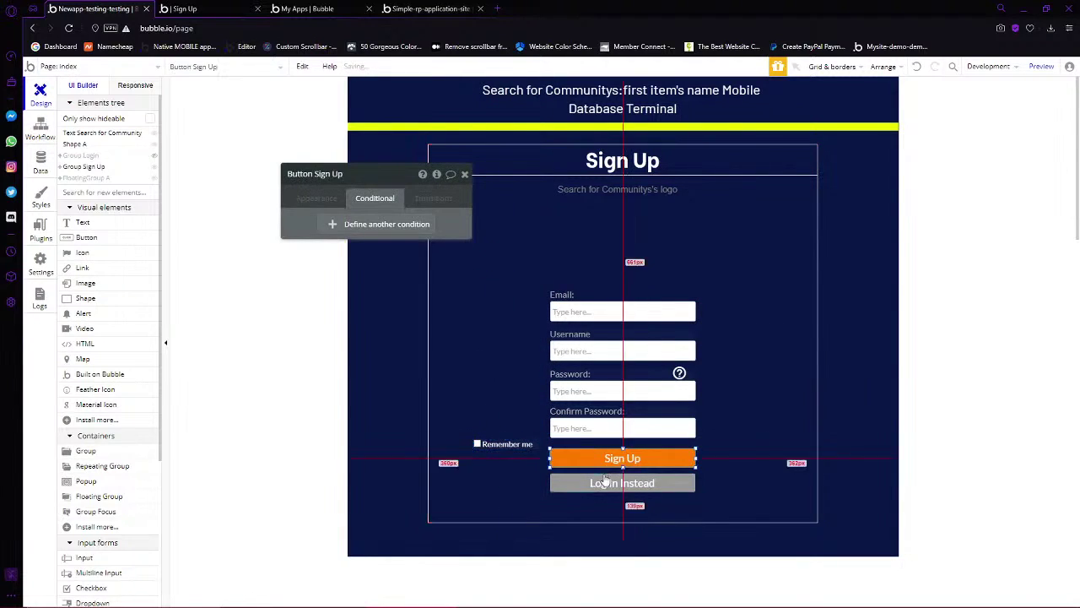
shift+click(604, 479)
drag(564, 461, 585, 450)
click(514, 450)
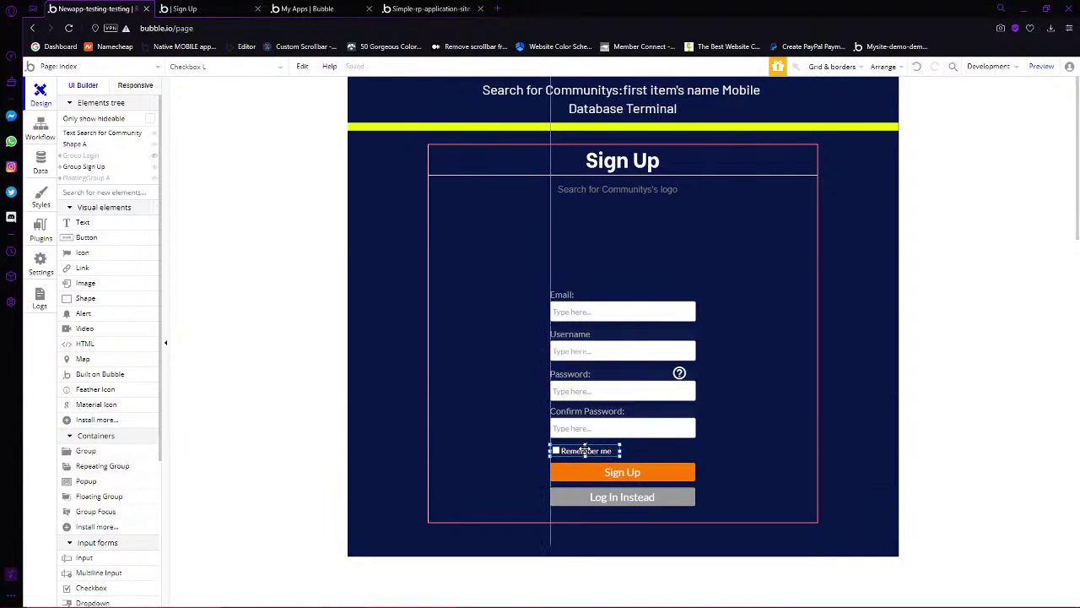
click(584, 451)
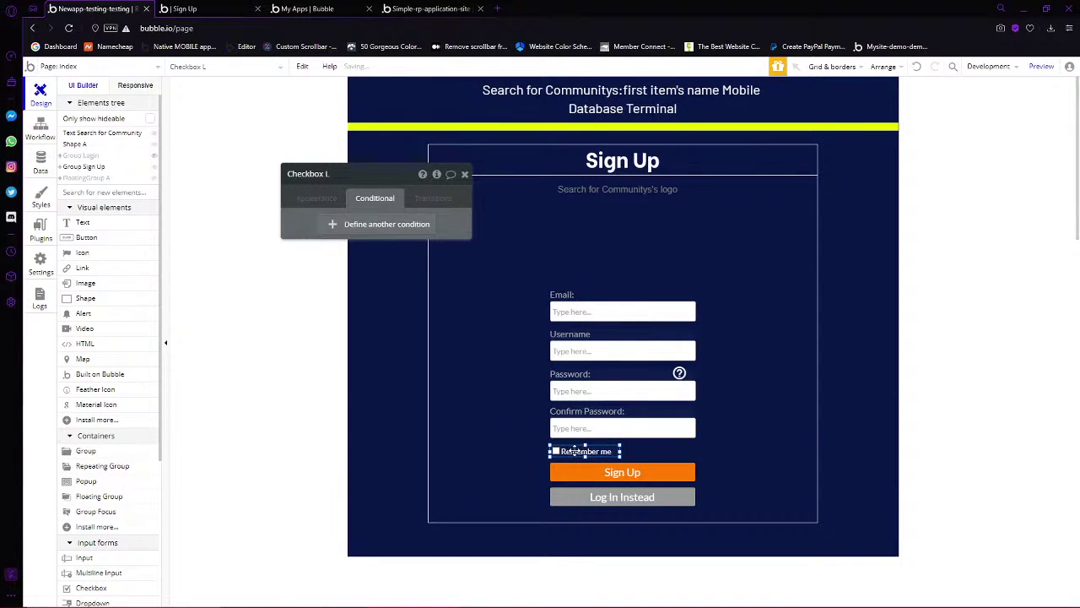
click(326, 198)
click(622, 472)
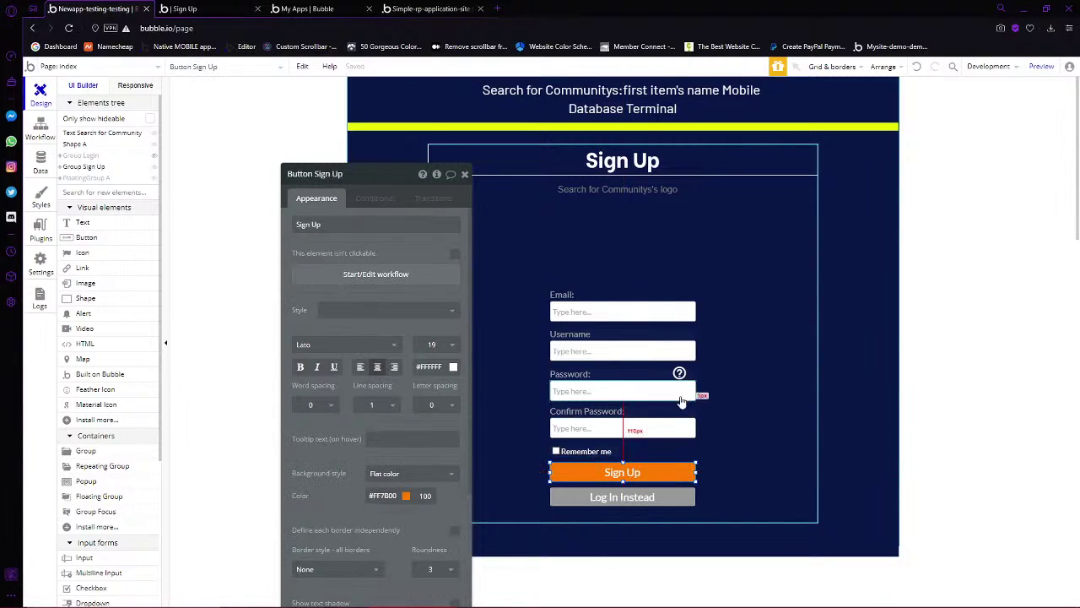
click(364, 278)
Toggle the sign-up step's confirmation-email option on and back off
click(139, 213)
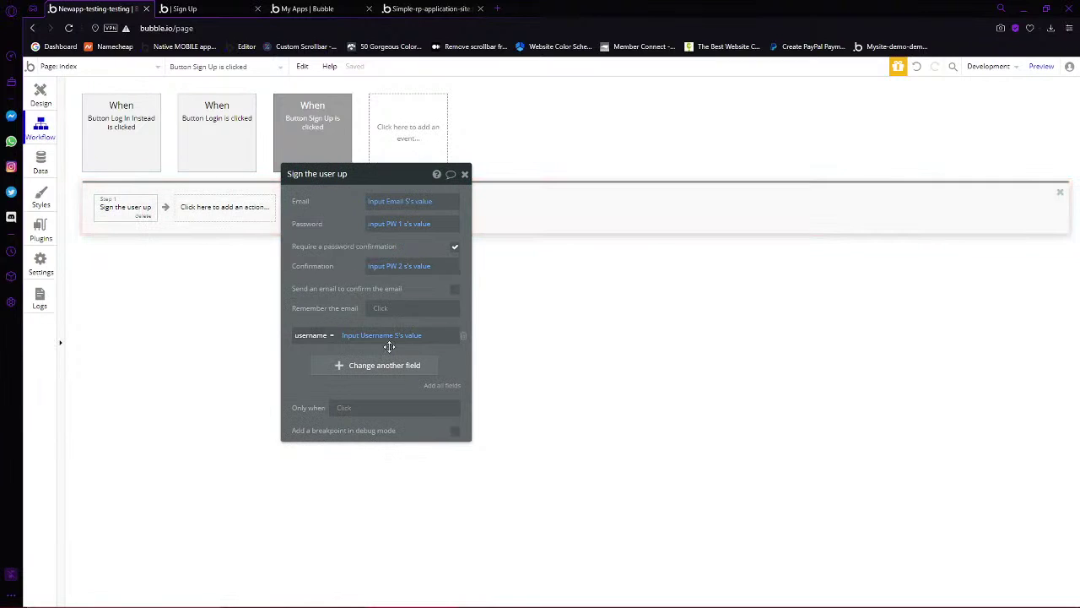
click(455, 291)
click(379, 313)
click(456, 291)
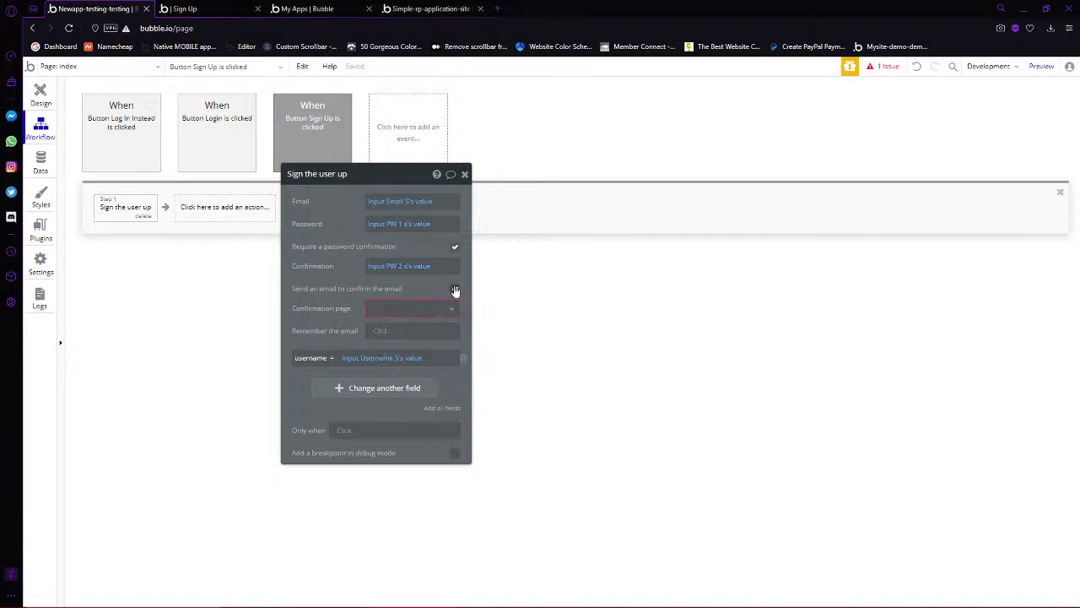
click(380, 309)
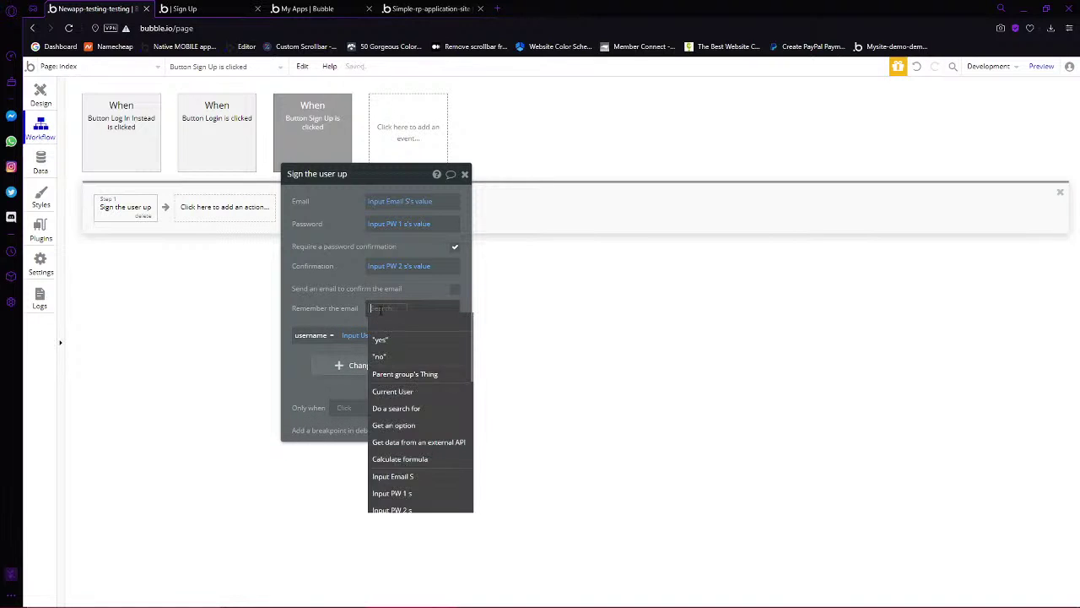
click(41, 97)
Set the sign-up step's remember-the-email to Checkbox L is checked
click(574, 472)
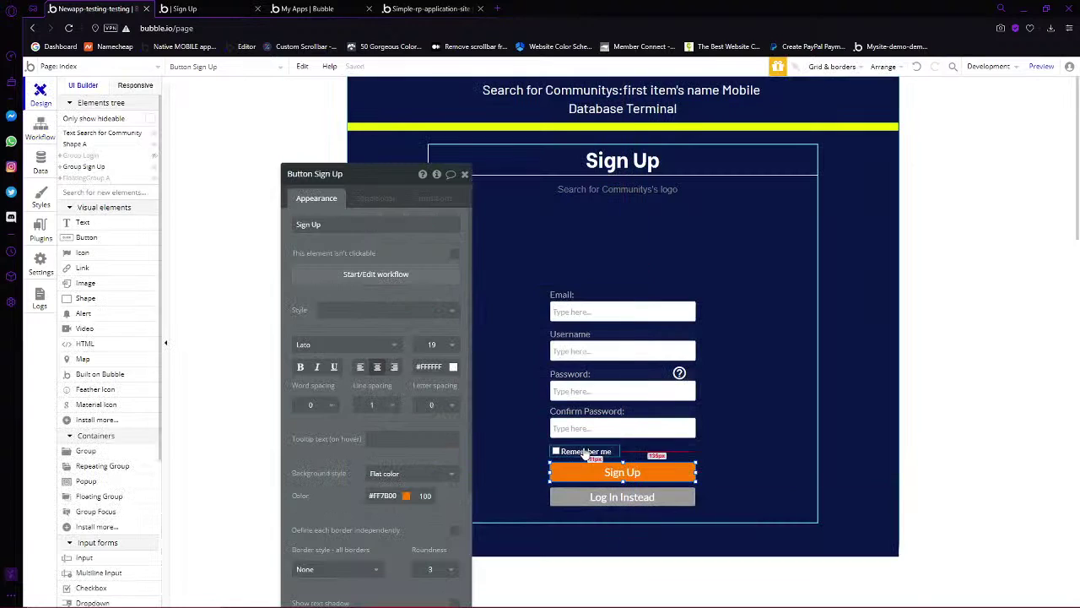
click(565, 455)
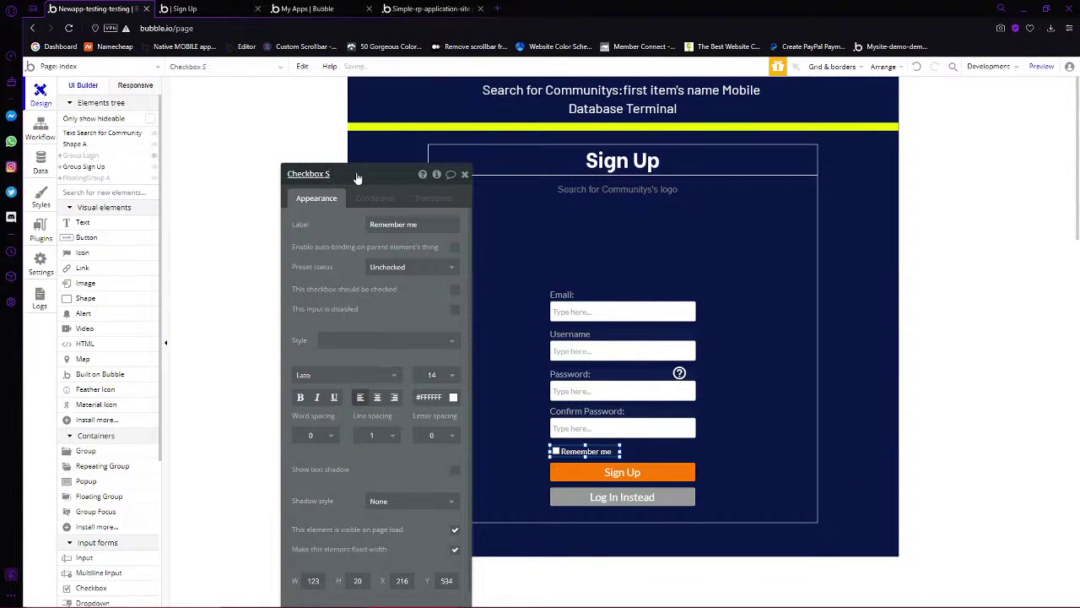
click(581, 472)
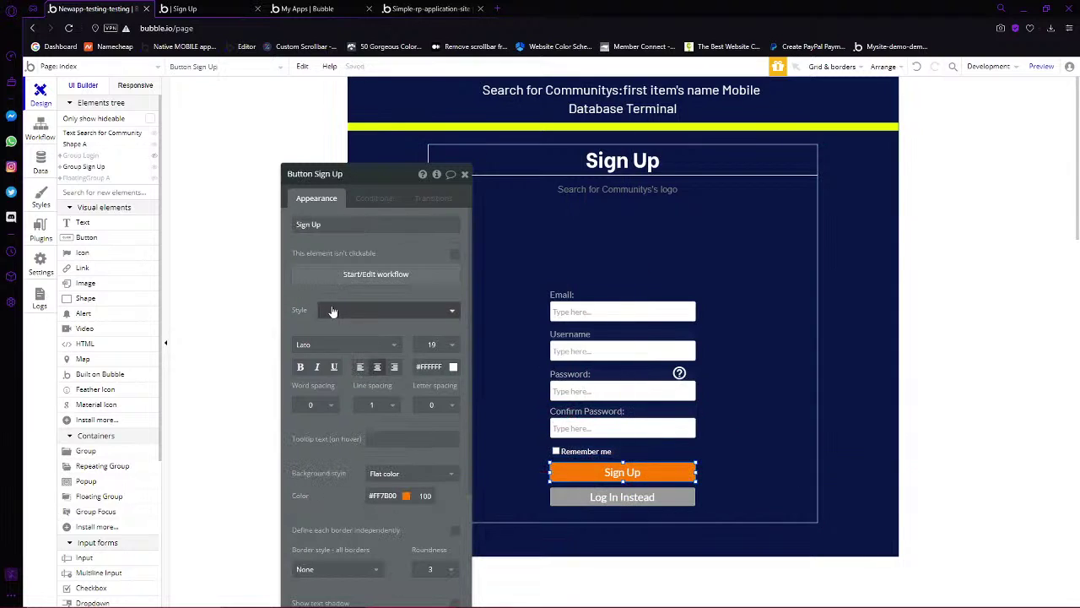
click(343, 275)
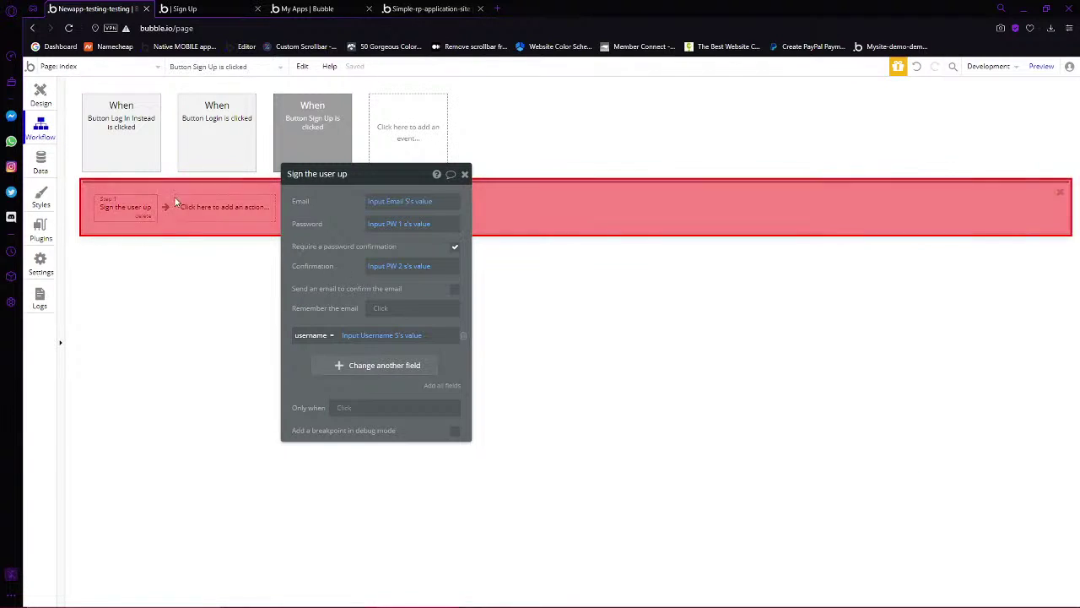
click(376, 308)
text(ch)
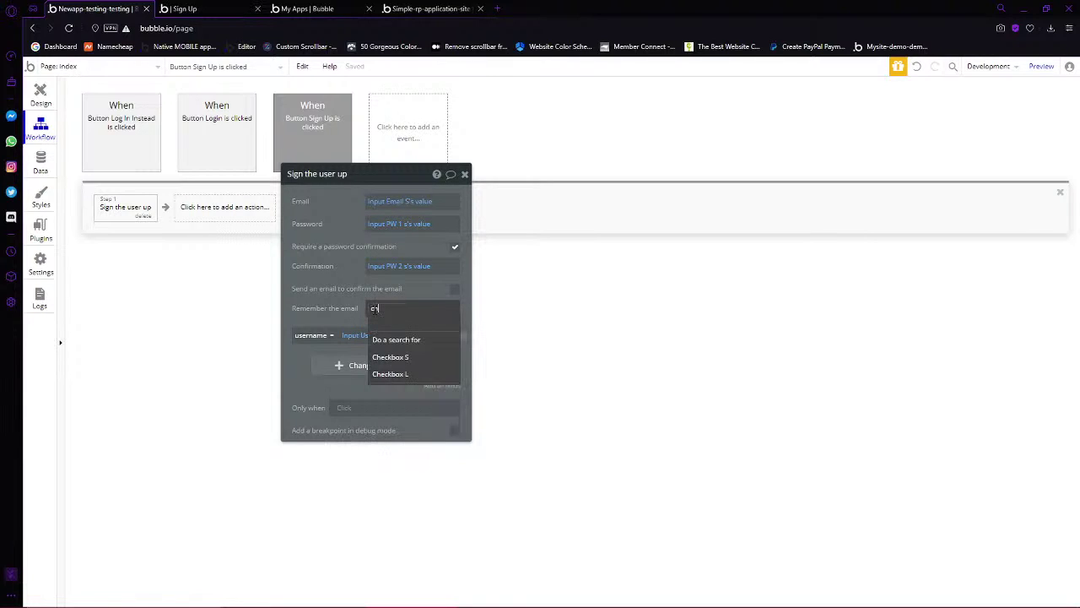
text(eck)
click(374, 355)
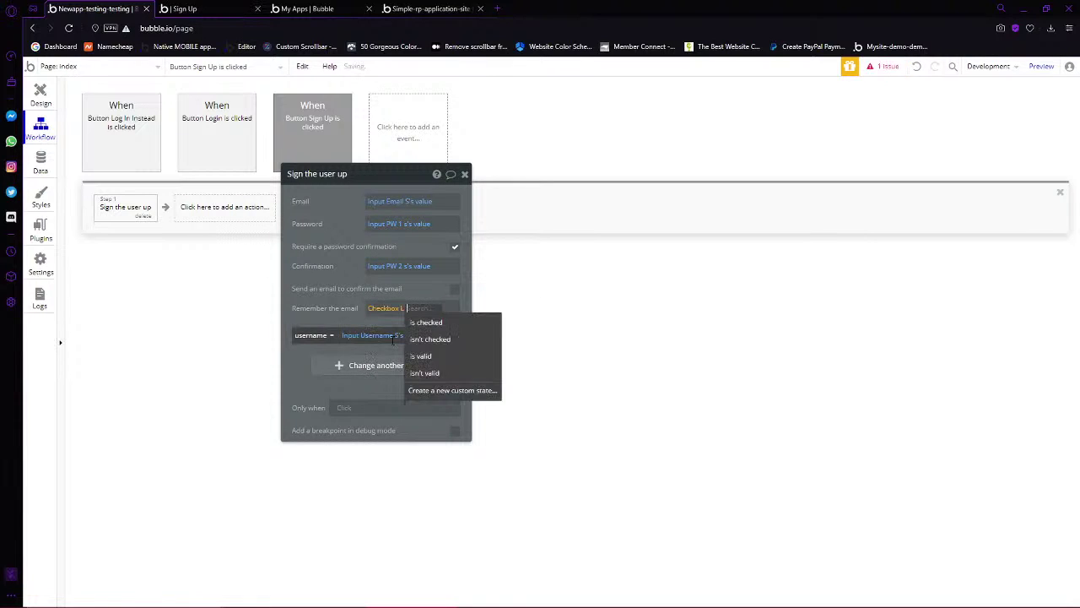
click(394, 326)
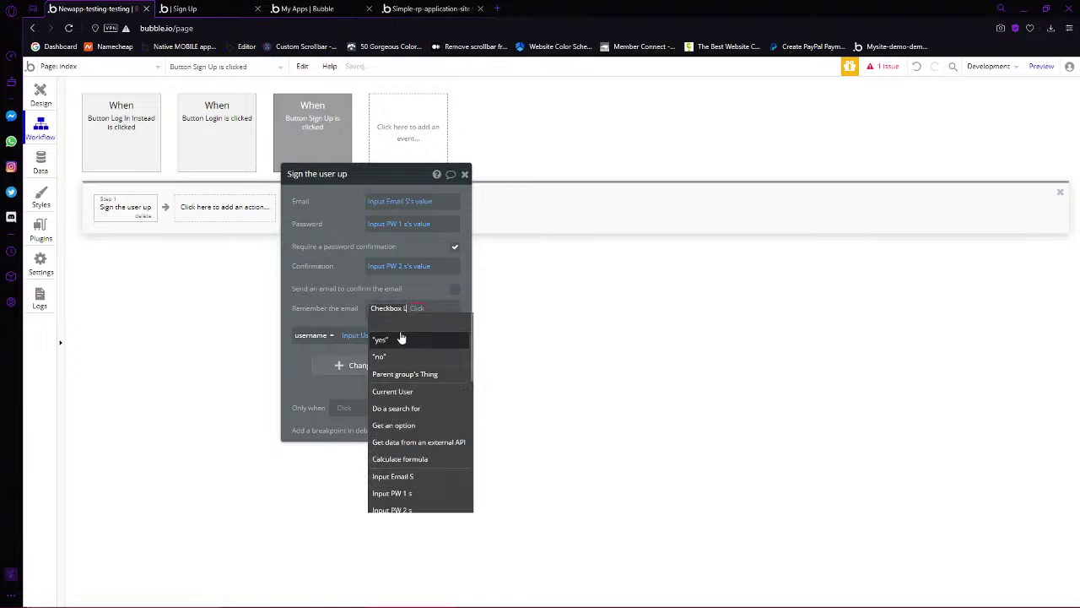
click(401, 338)
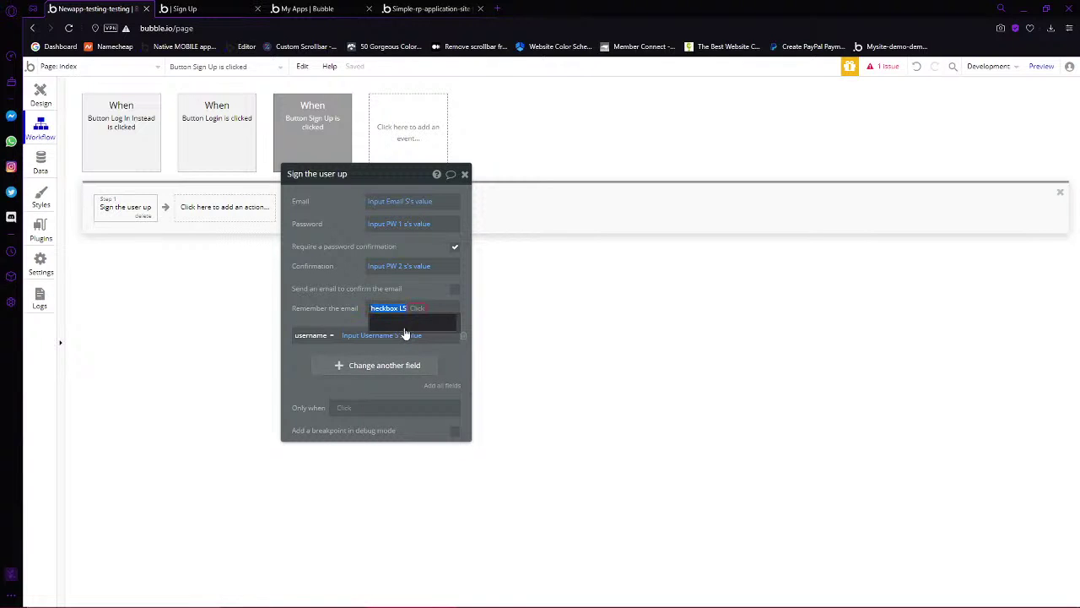
Change the remember-the-email expression to Checkbox S is checked
text(S)
scroll(425, 415, down, 2)
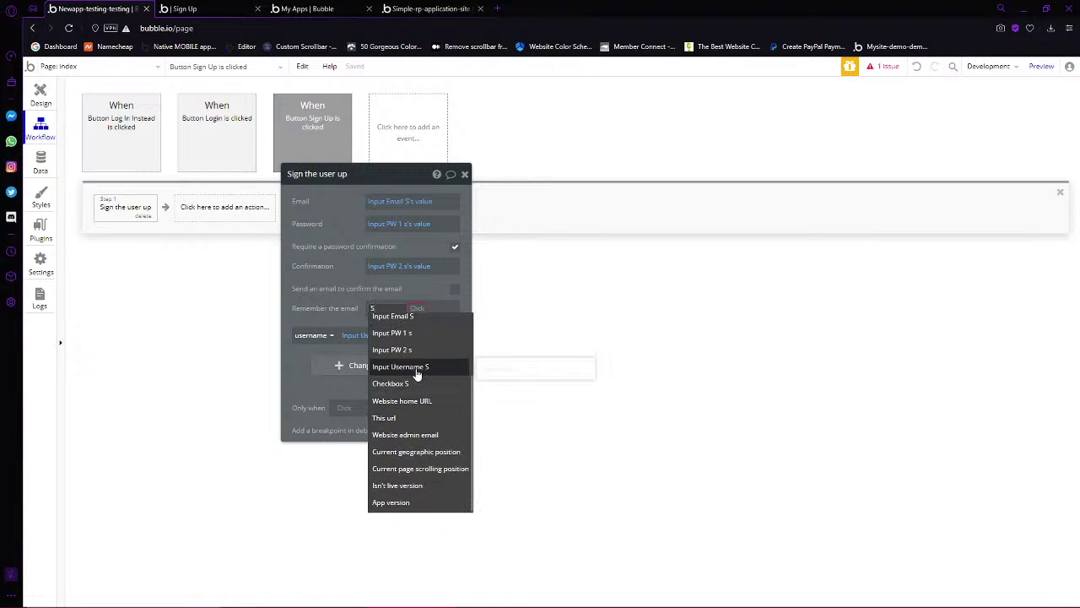
mouse_move(417, 374)
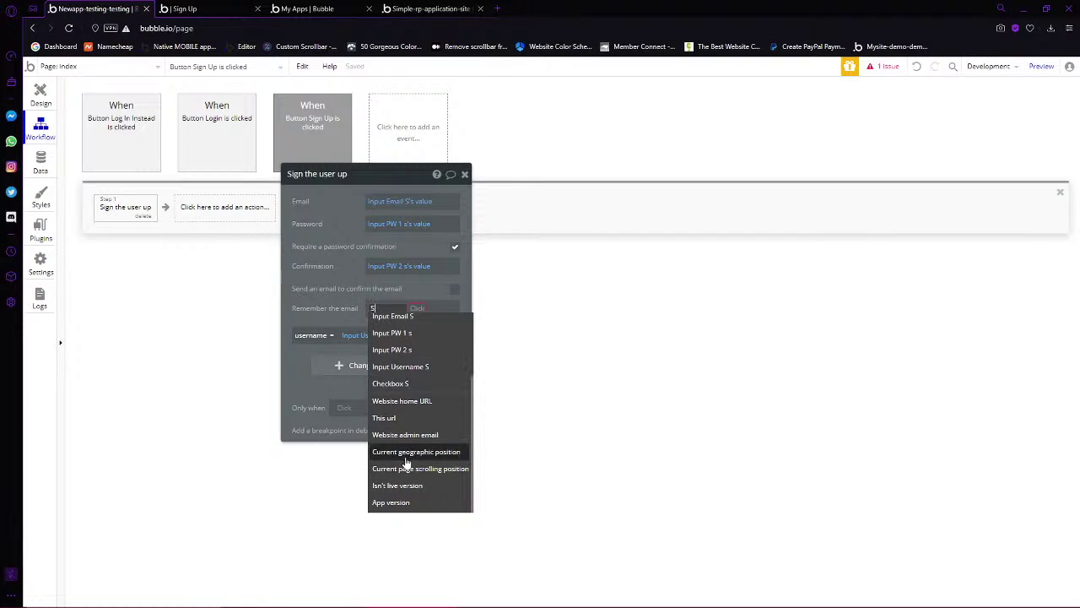
scroll(406, 458, up, 2)
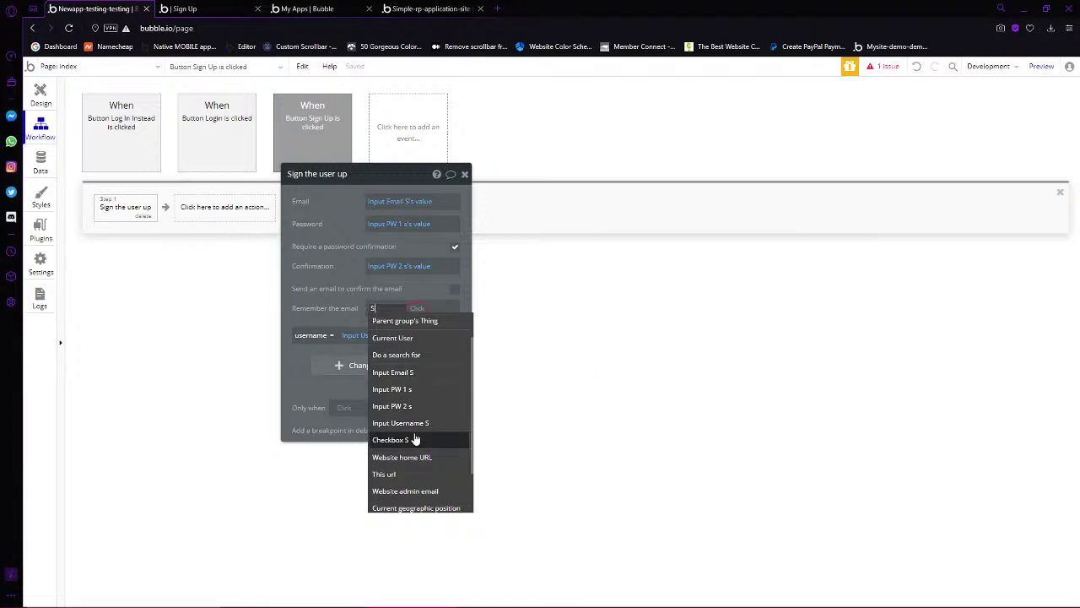
click(415, 439)
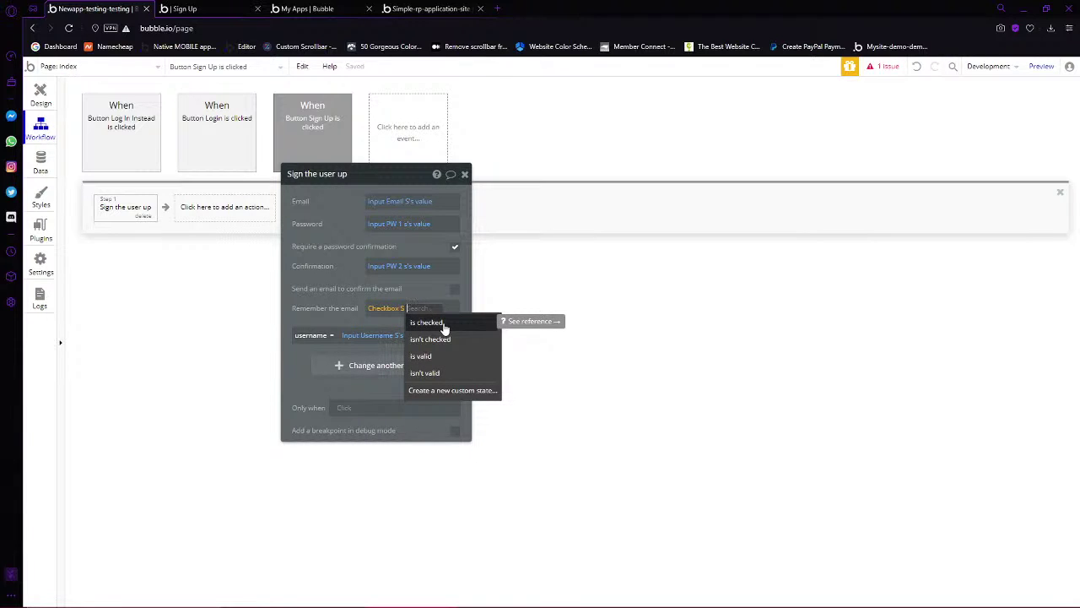
click(444, 327)
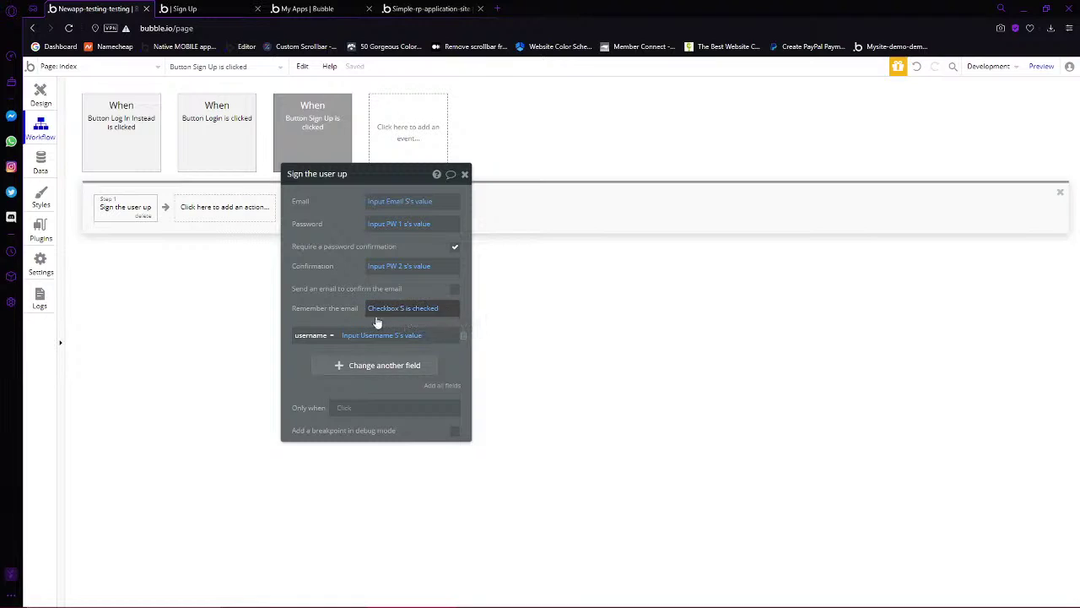
Delete the remember-the-email expression, leaving it empty
click(425, 312)
key(BackSpace)
key(BackSpace)
key(BackSpace)
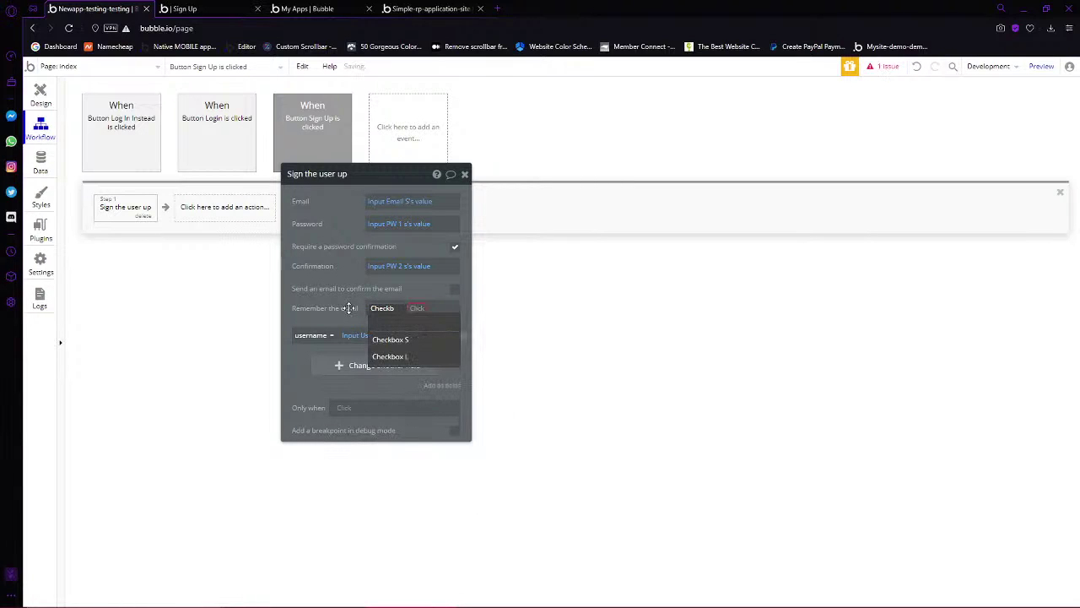
click(434, 309)
click(425, 310)
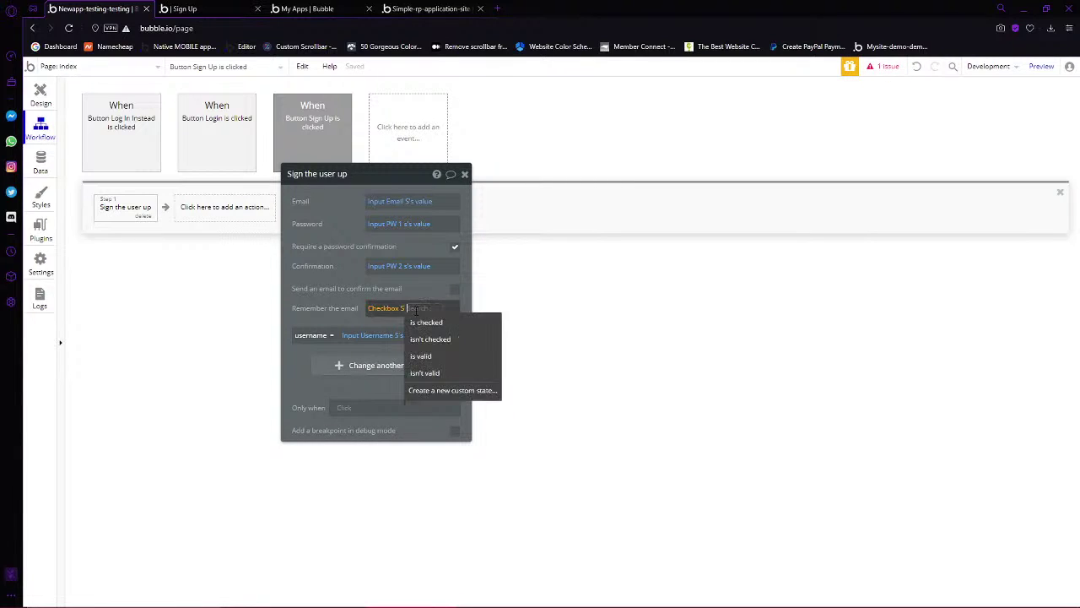
key(BackSpace)
key(BackSpace)
key(BackSpace)
key(BackSpace)
key(BackSpace)
key(BackSpace)
key(BackSpace)
key(BackSpace)
key(BackSpace)
key(BackSpace)
click(408, 299)
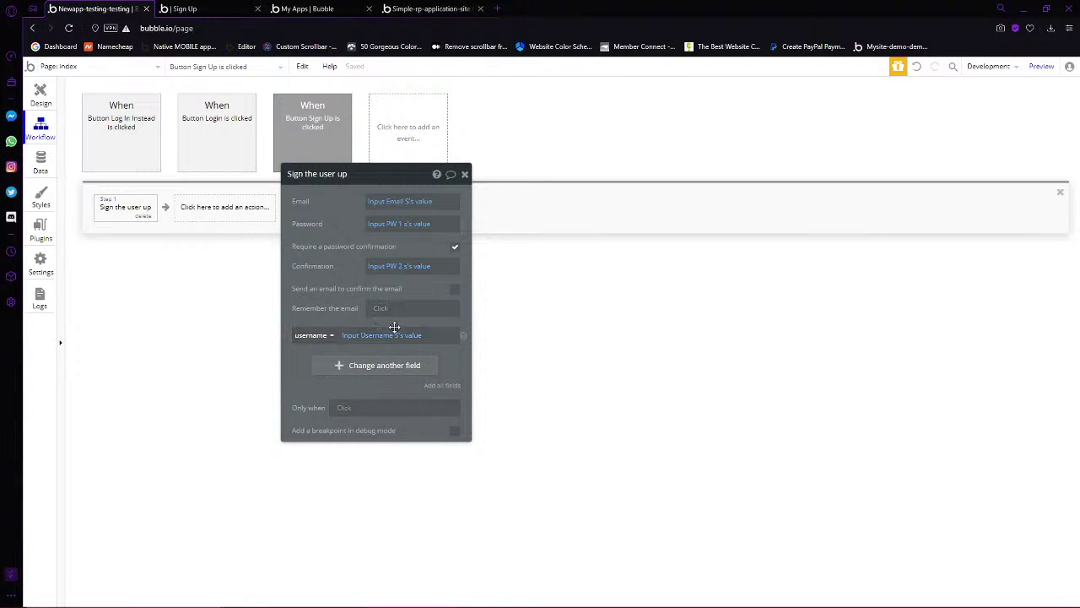
click(43, 93)
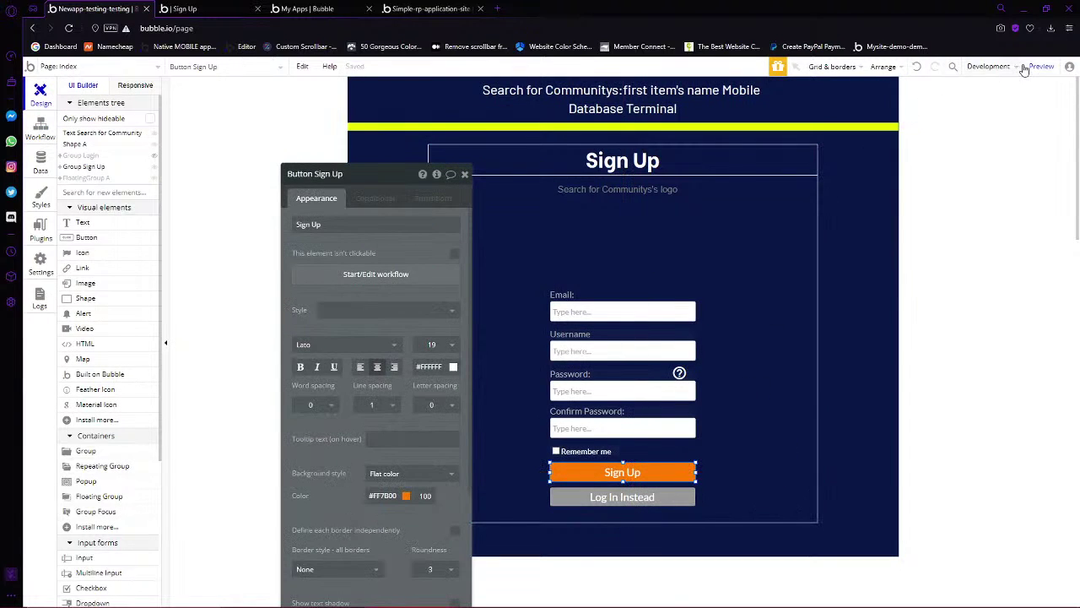
click(211, 12)
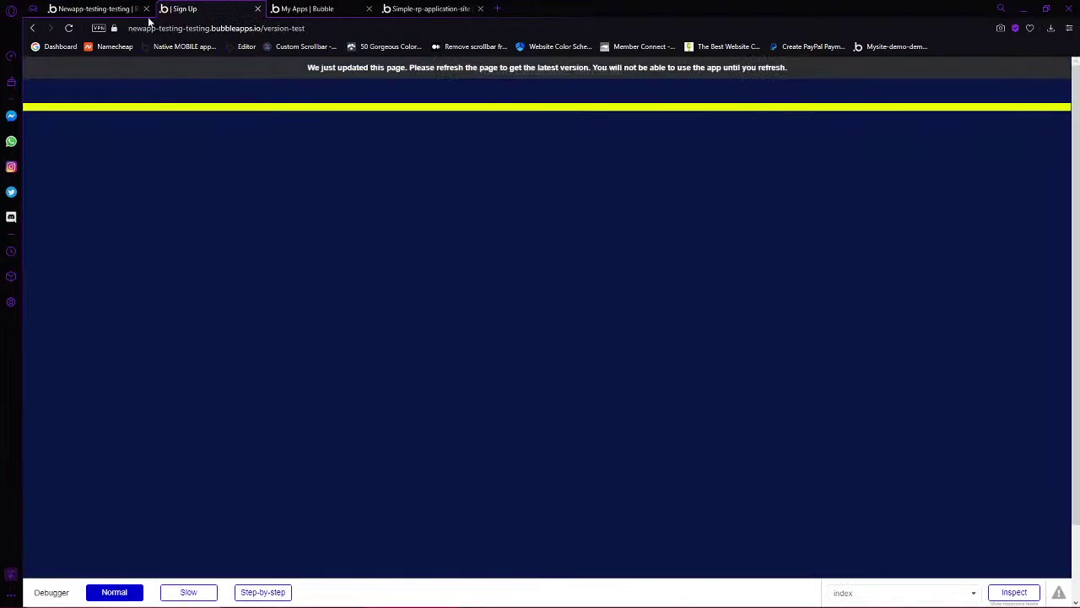
click(70, 30)
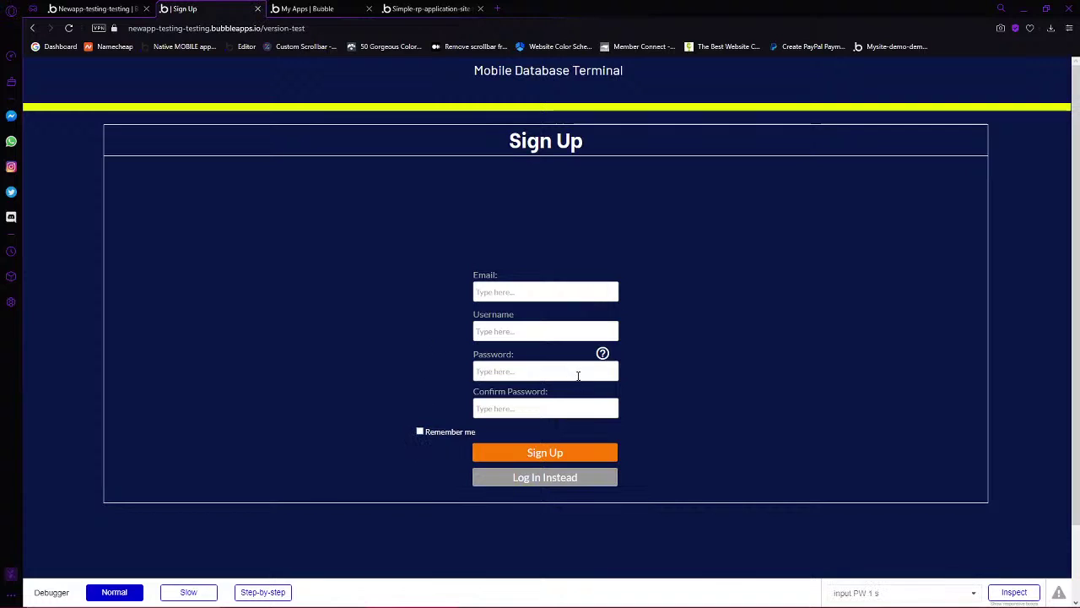
click(110, 8)
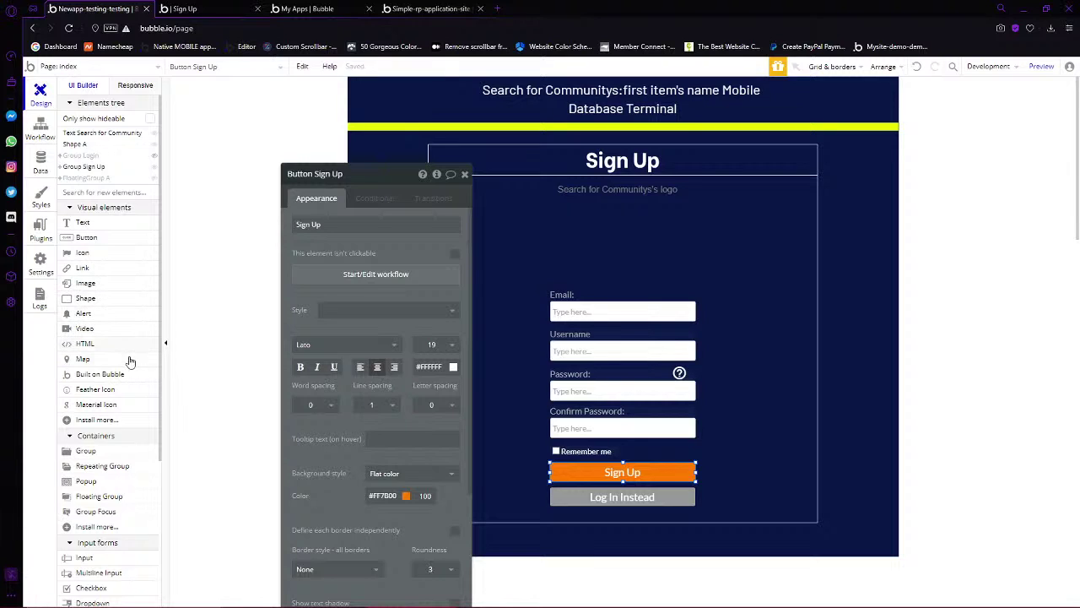
In the Sign Up workflow, add a log-the-user-in step using Input Email S's value as the email
click(345, 275)
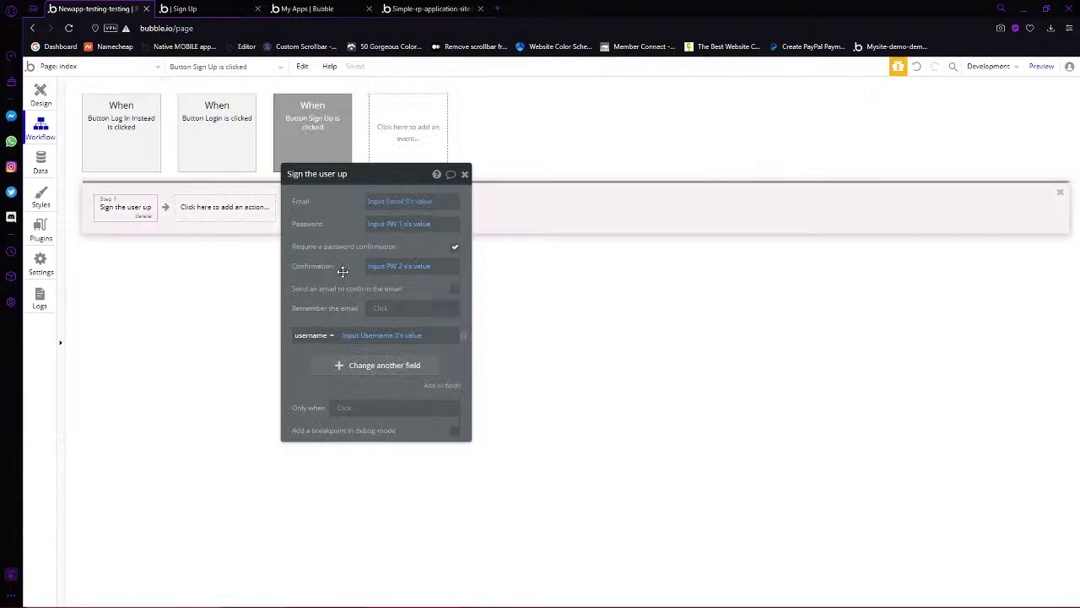
drag(332, 178, 586, 212)
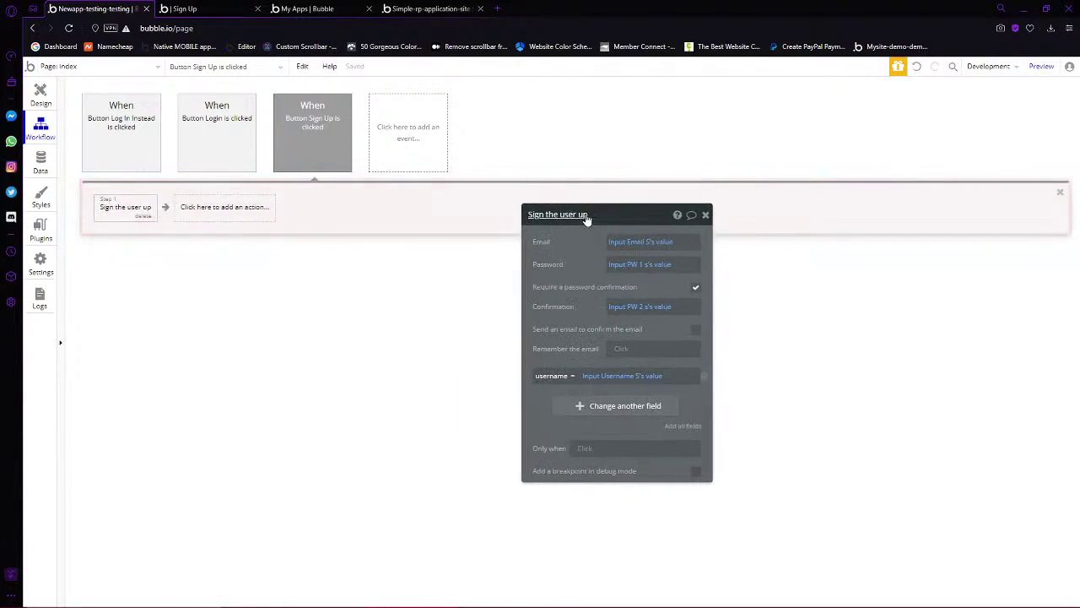
click(208, 211)
mouse_move(216, 391)
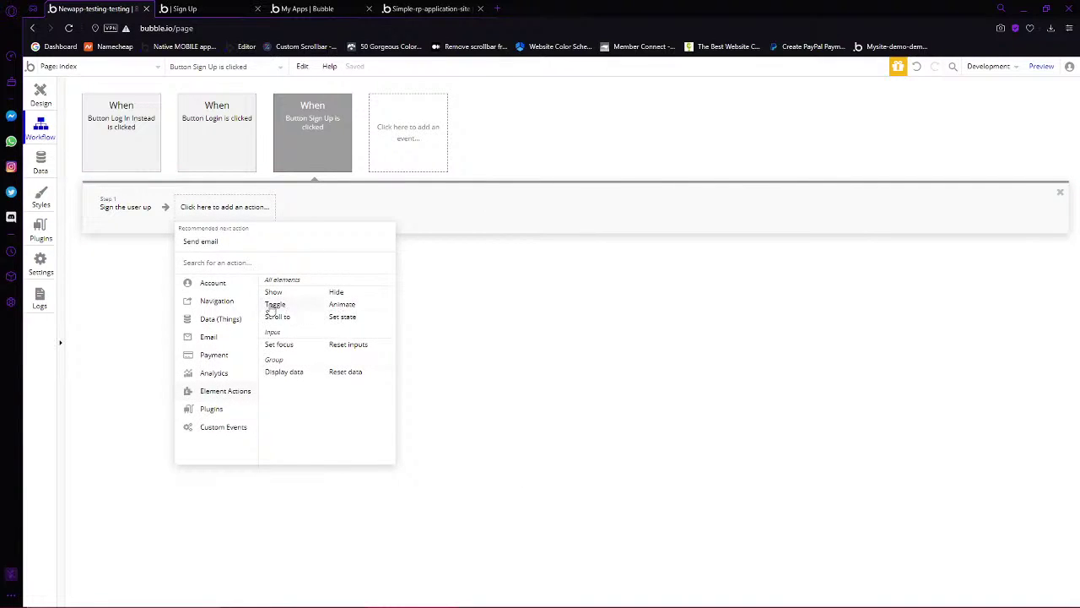
mouse_move(214, 287)
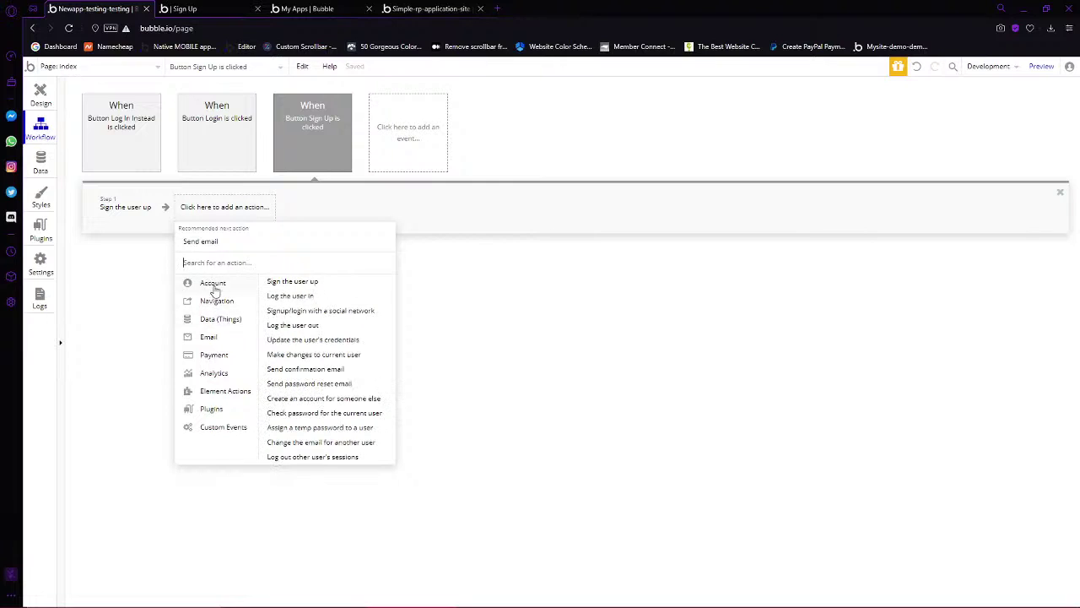
click(284, 299)
click(625, 242)
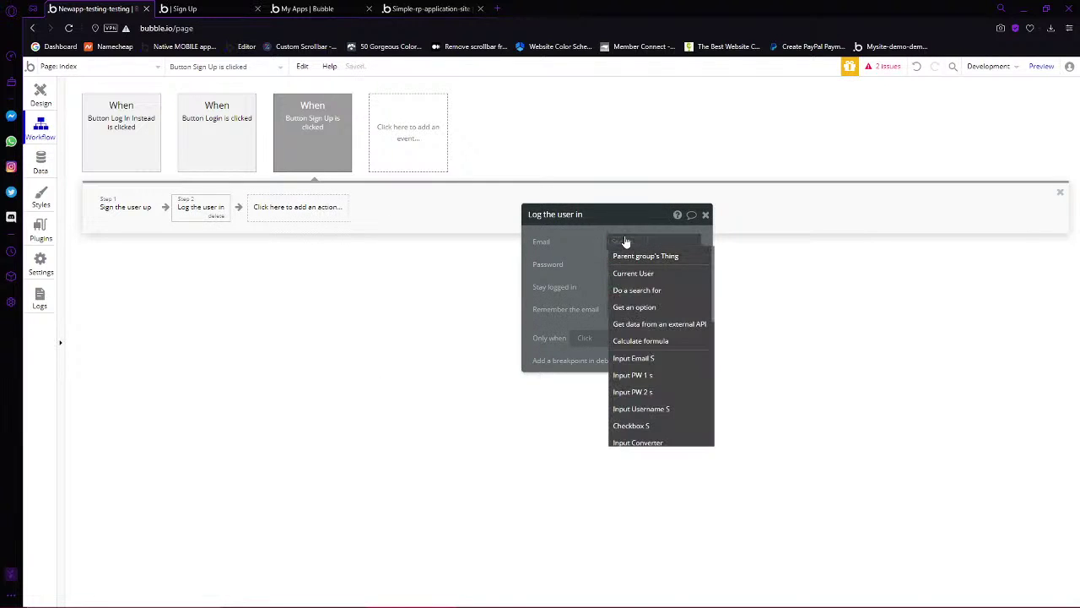
text(Input)
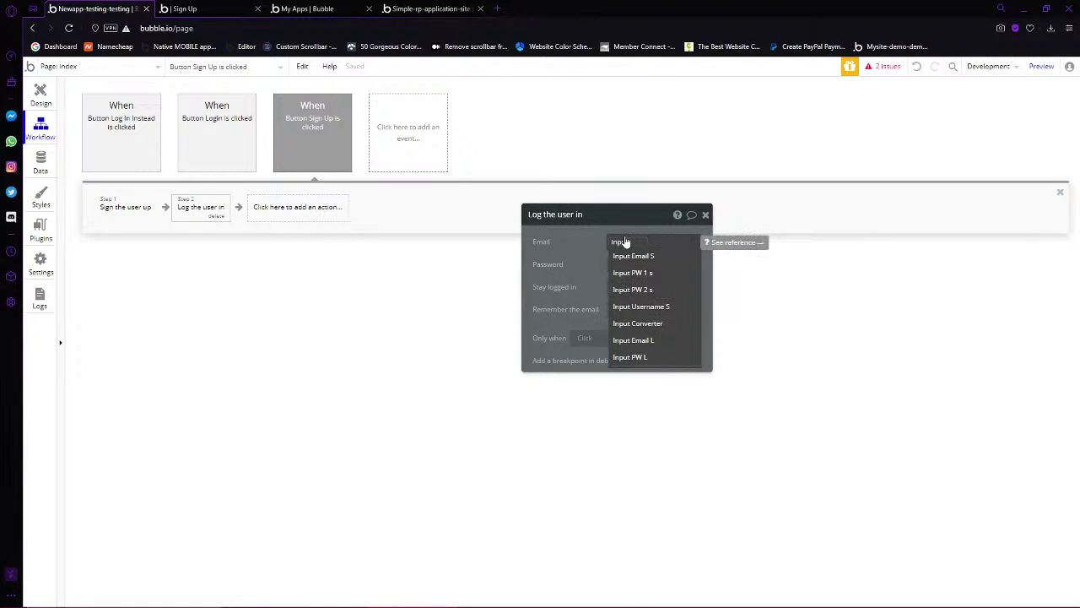
click(633, 256)
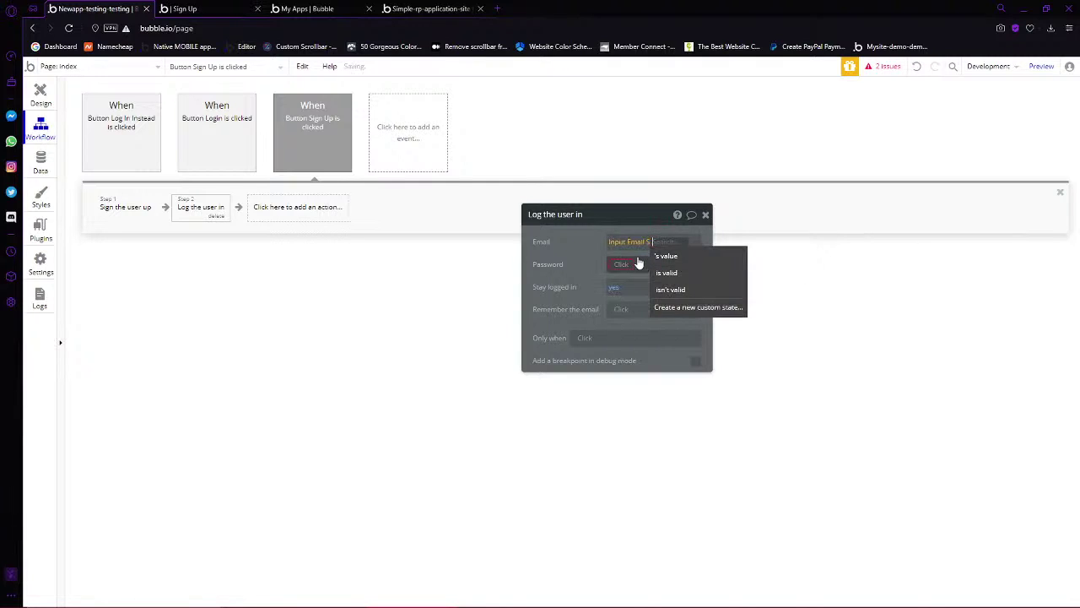
click(667, 256)
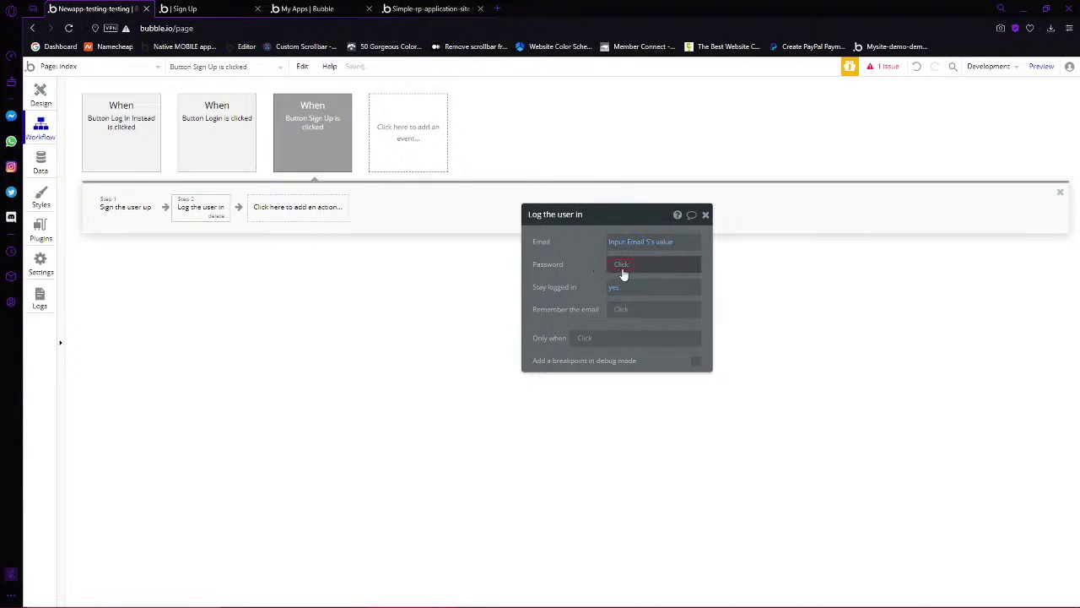
Use Input PW 1 s's value as the password, with stay logged in and remember email set to yes
click(621, 264)
text(inp)
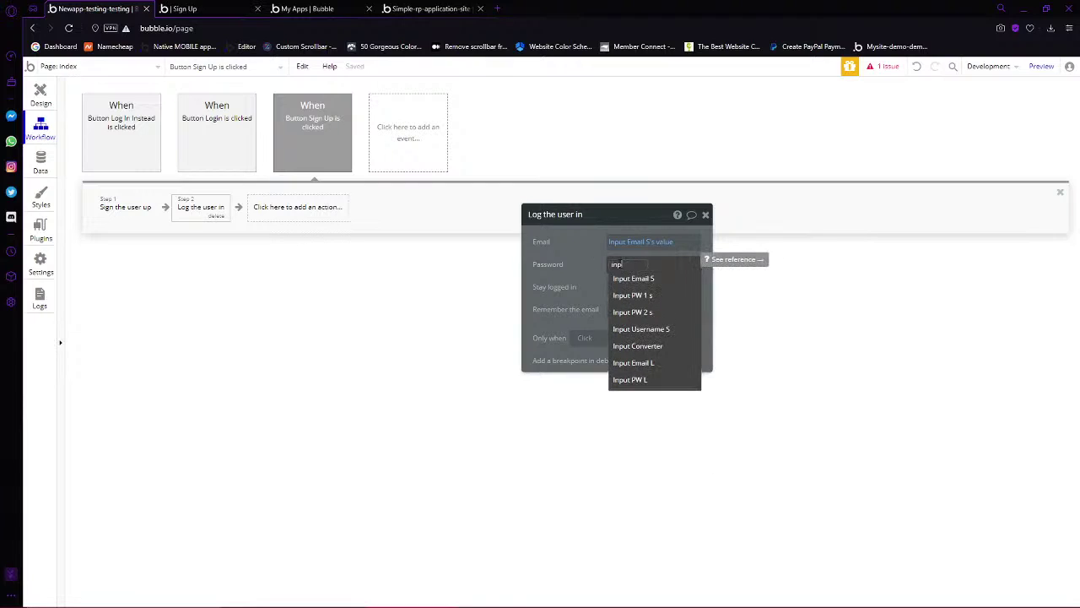
text(ut pa)
key(BackSpace)
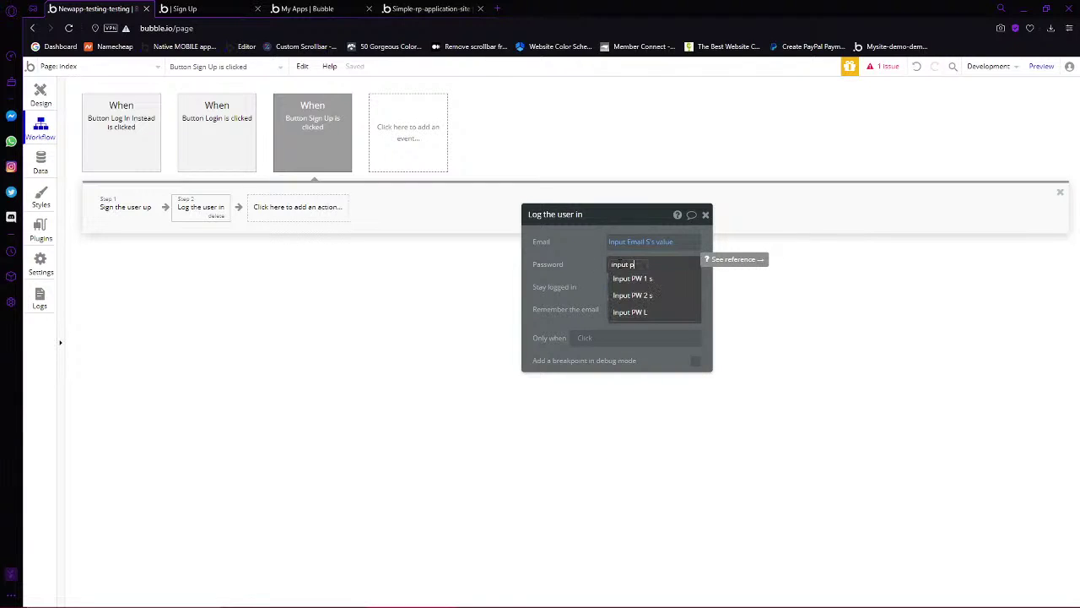
text(w)
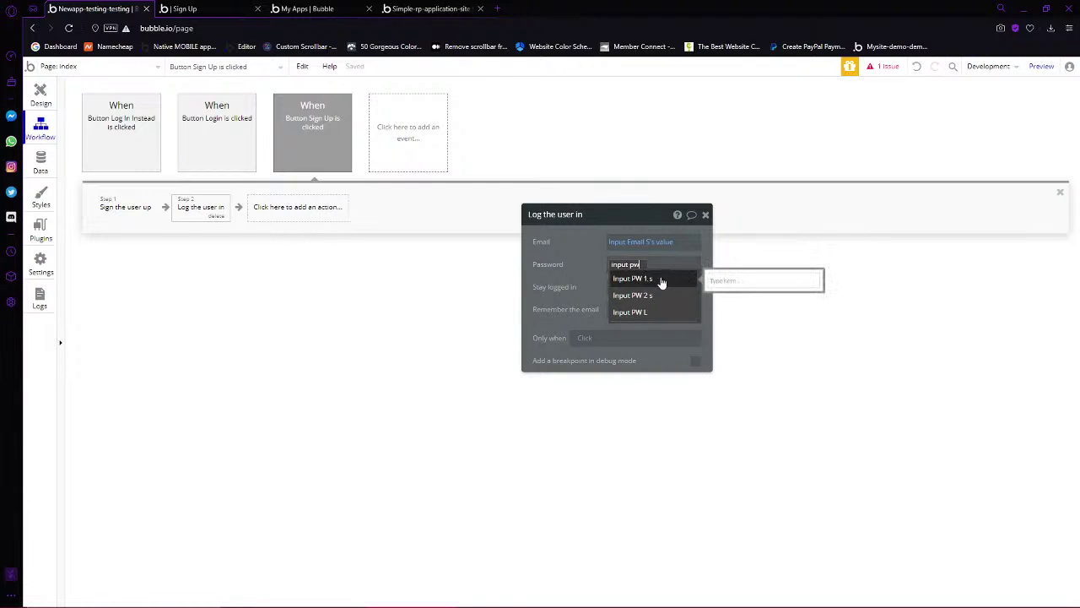
click(663, 279)
click(662, 279)
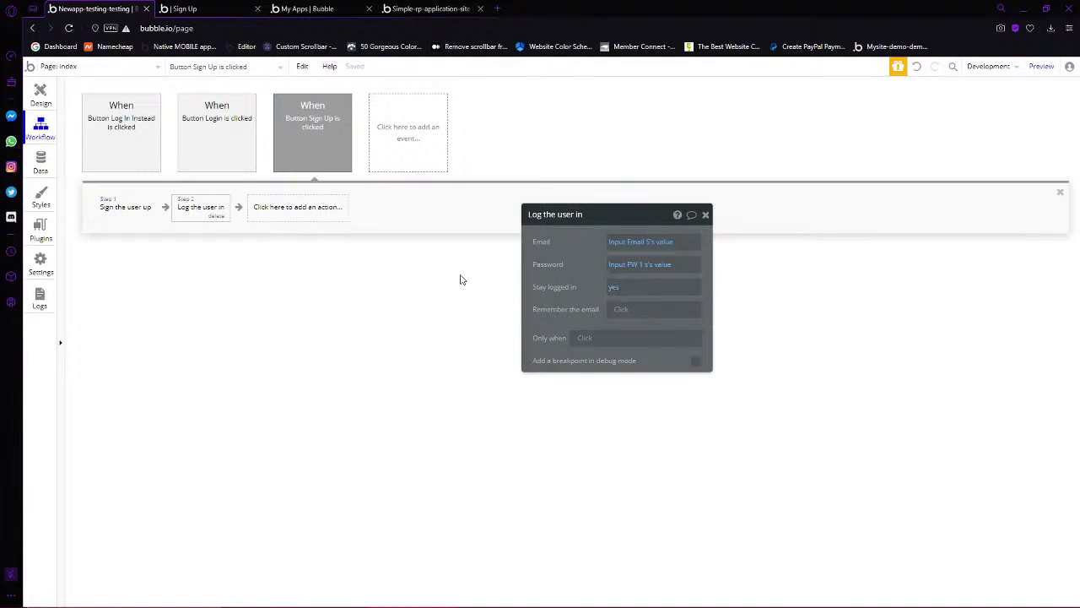
click(617, 291)
click(616, 302)
click(587, 342)
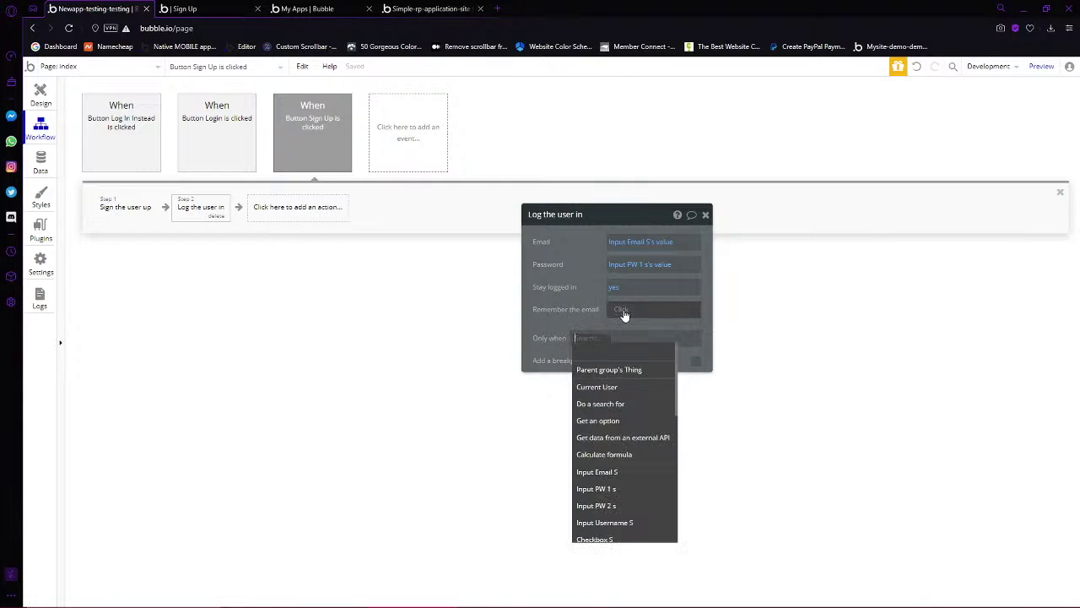
click(624, 312)
click(621, 340)
Make that log-in step run only when Checkbox S is checked
click(609, 340)
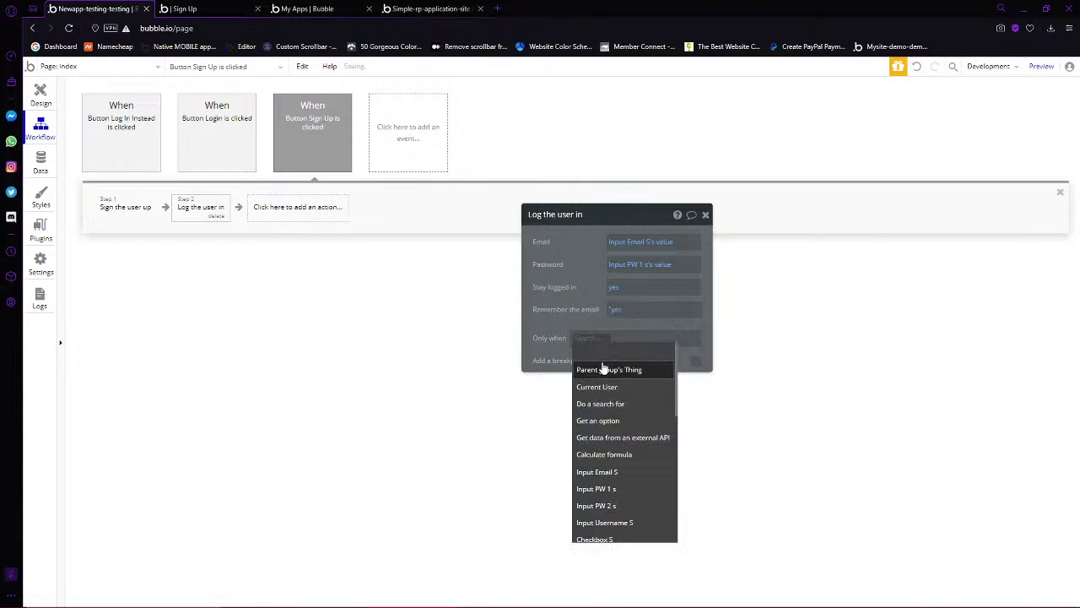
text(check)
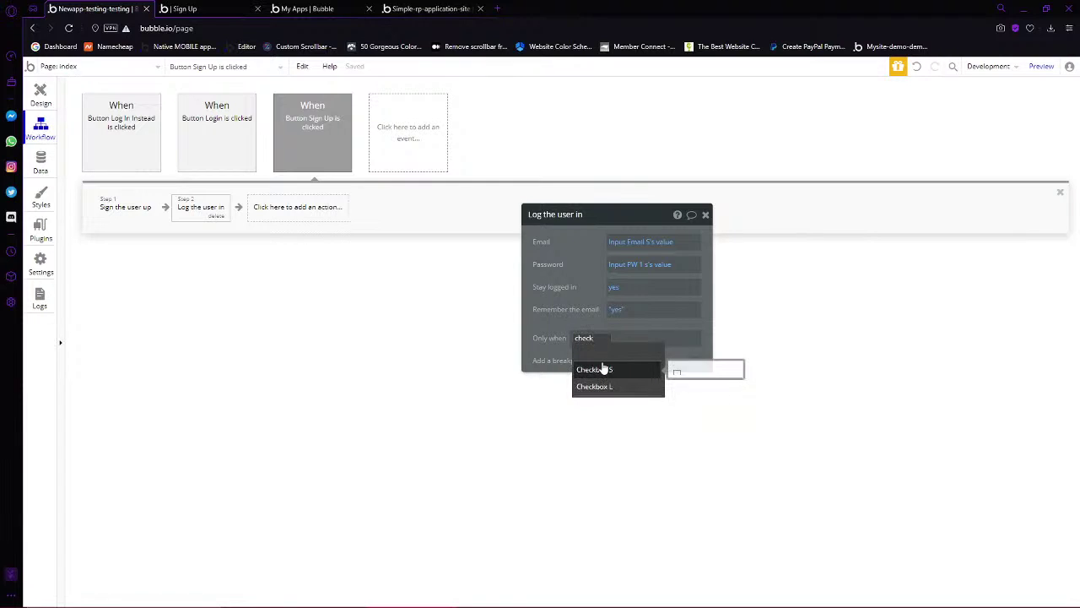
click(604, 368)
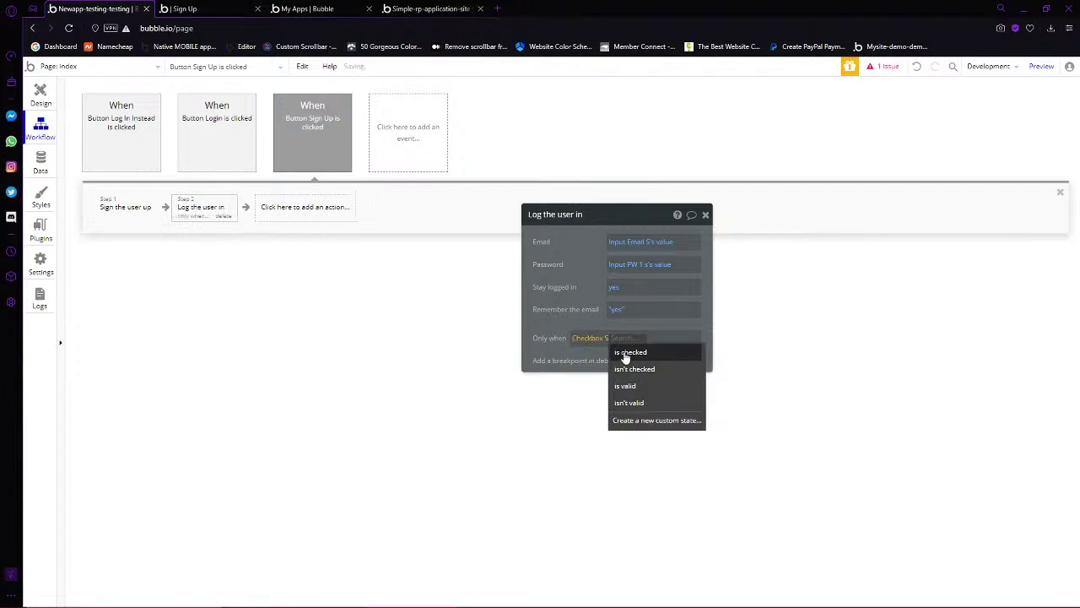
click(626, 353)
Copy the log-the-user-in step and paste it as Step 3
right_click(547, 320)
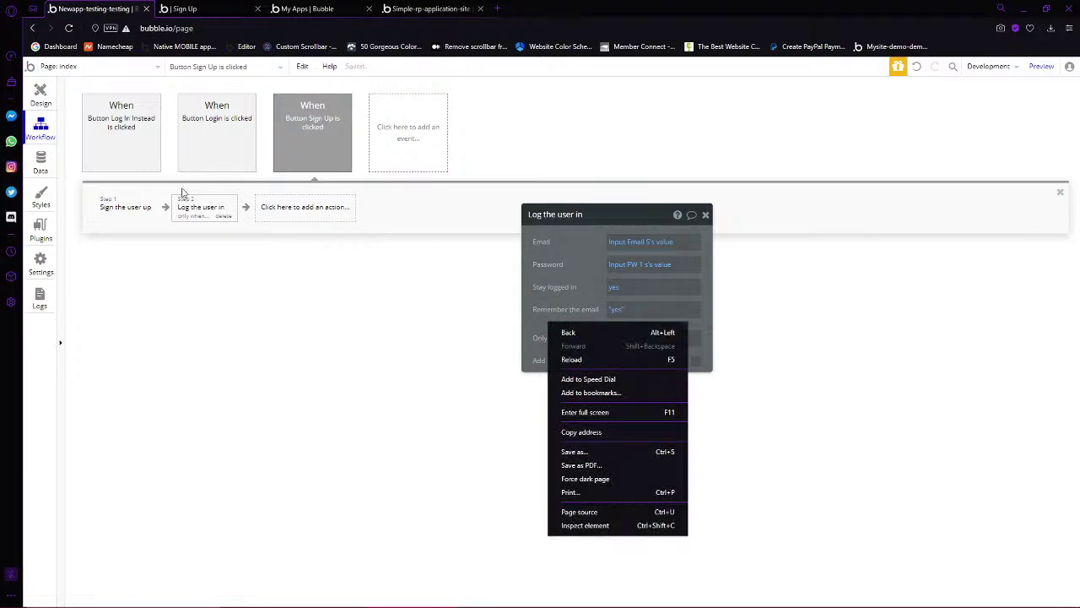
click(196, 210)
right_click(188, 204)
click(209, 279)
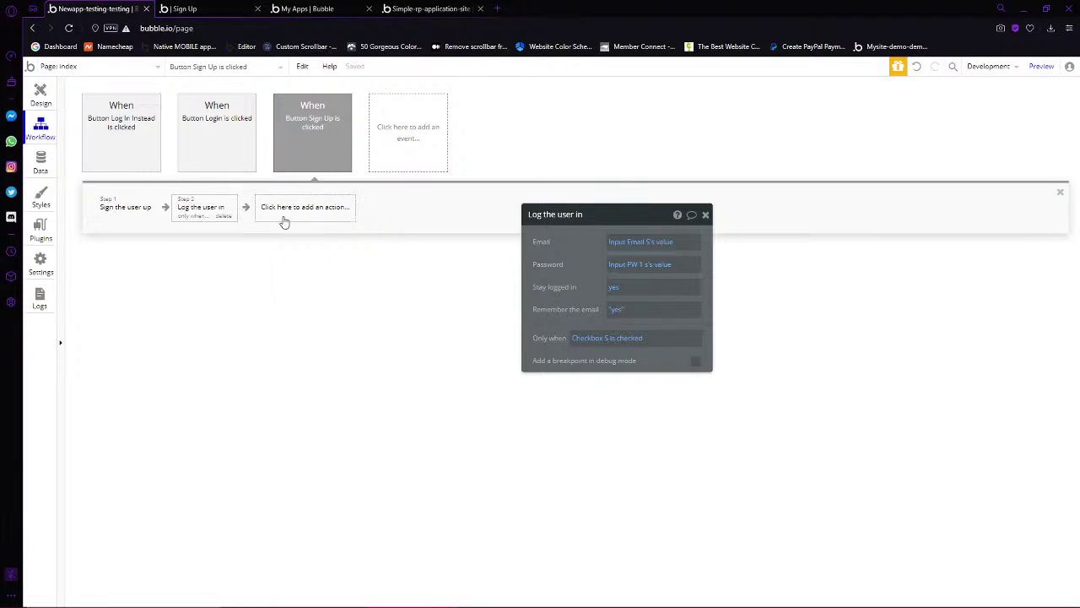
right_click(294, 221)
click(306, 229)
Set Step 3 to not remember the email or stay logged in, running only when Checkbox S isn't checked
click(631, 312)
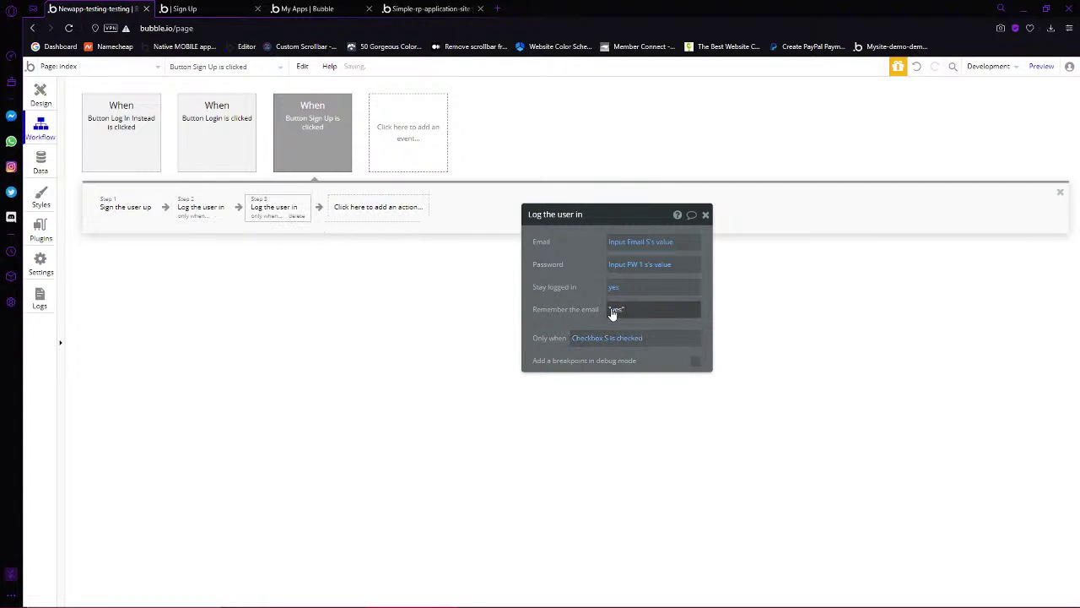
click(626, 361)
click(612, 288)
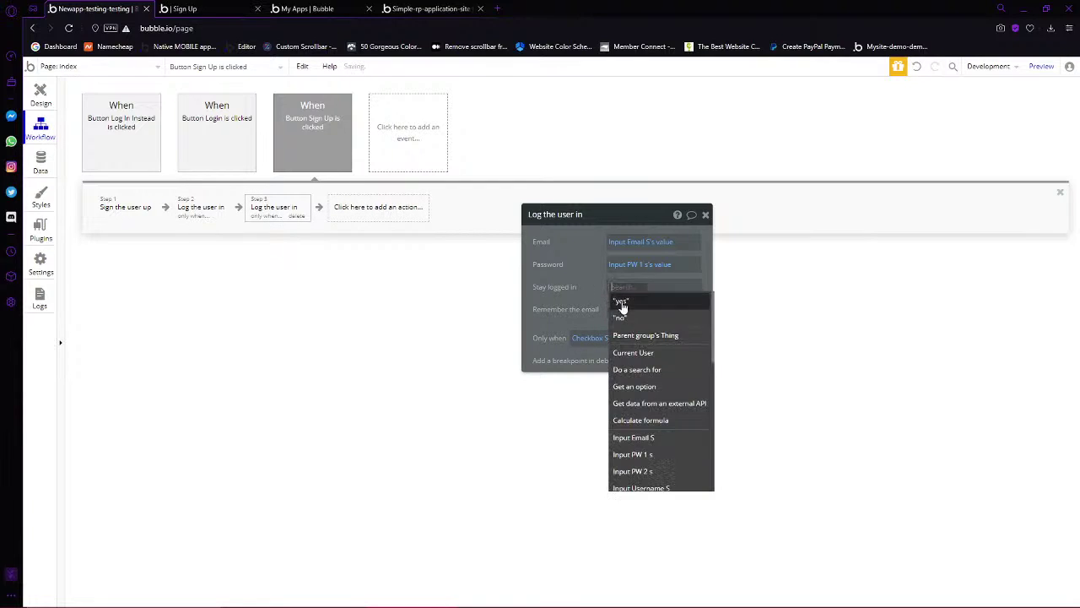
click(622, 314)
click(629, 339)
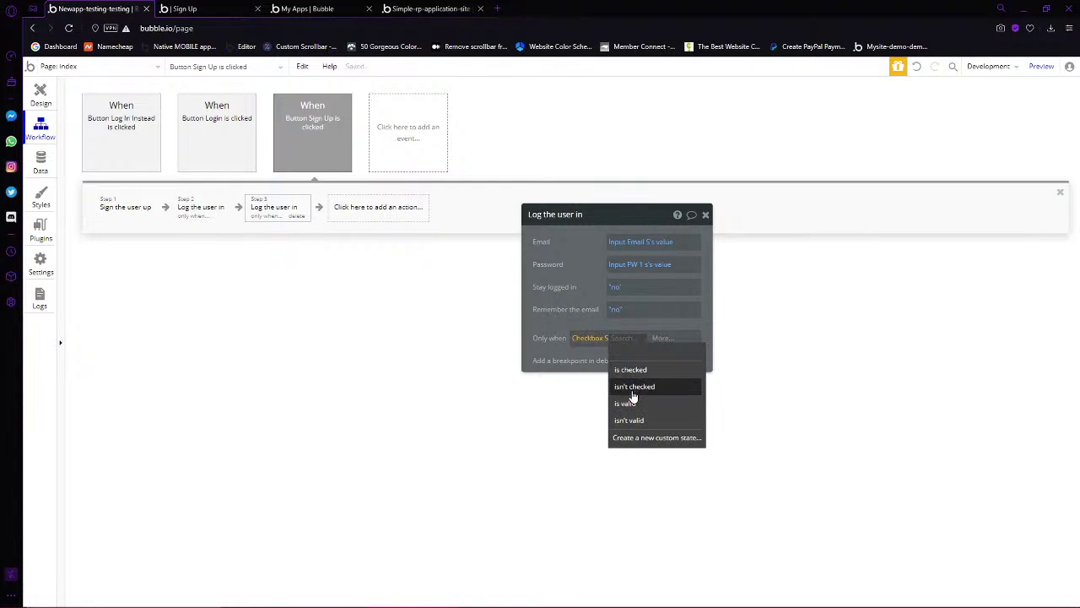
click(634, 385)
In the Login button's workflow, set Step 1's remember the email to yes
click(127, 217)
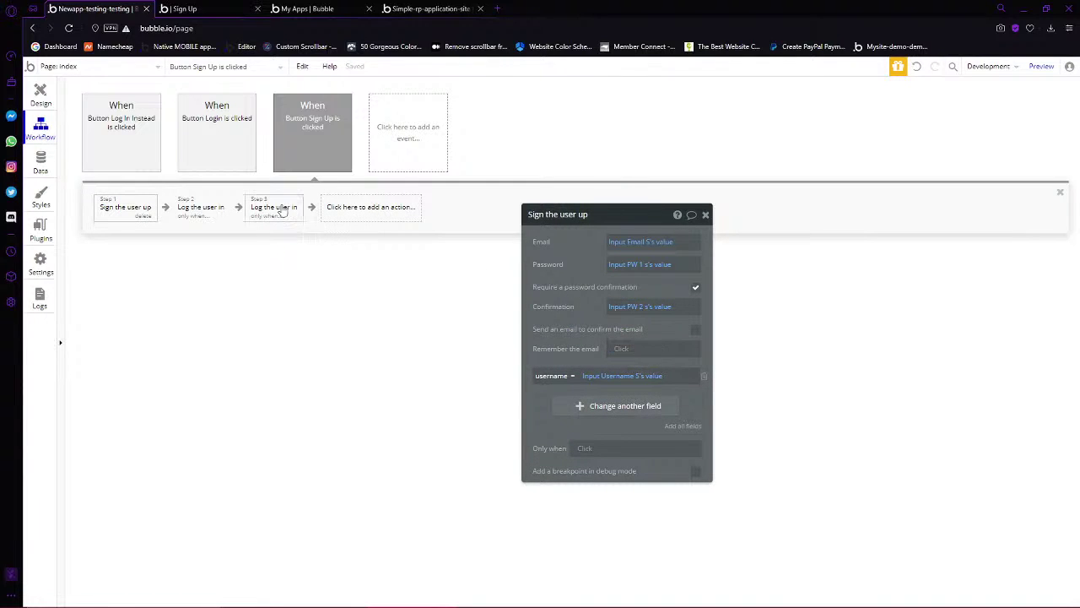
click(207, 208)
click(200, 163)
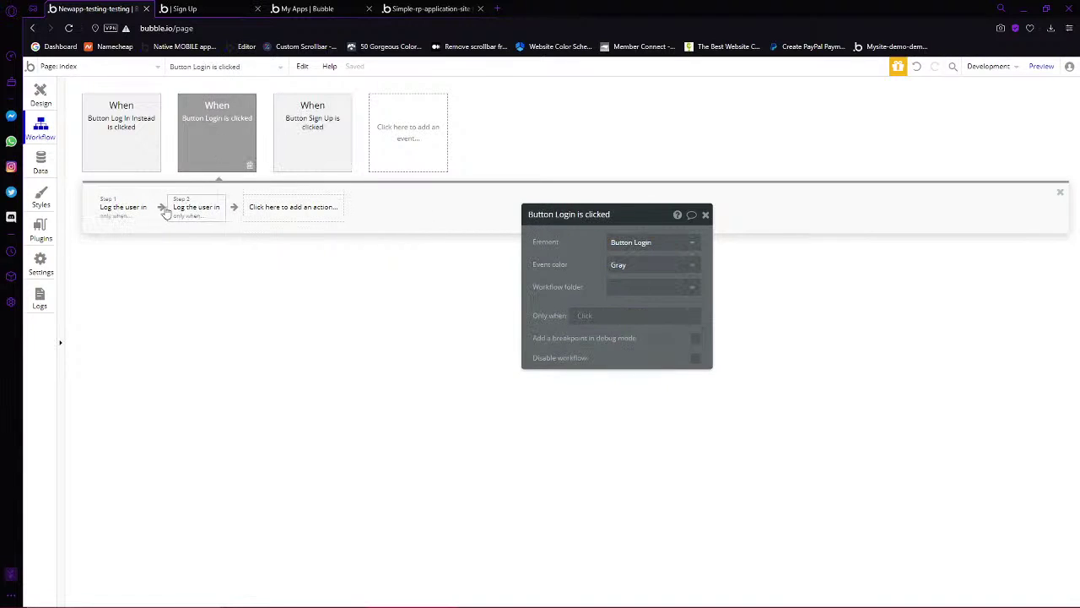
click(135, 207)
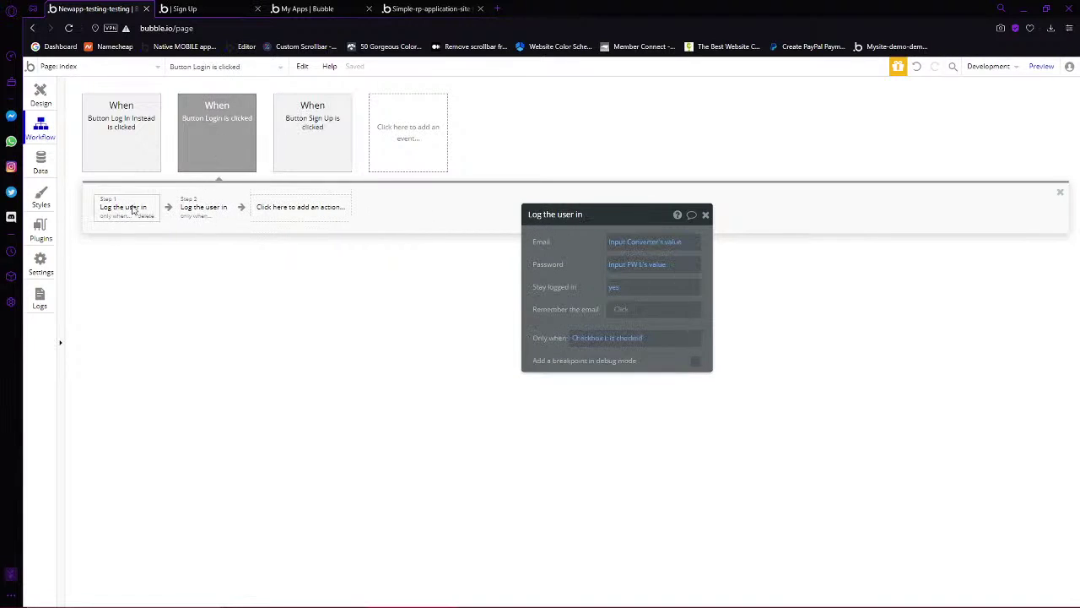
click(622, 310)
click(621, 340)
Review the Login workflow's second step and the Log In Instead set-state step, then return to the page design
click(202, 209)
click(616, 308)
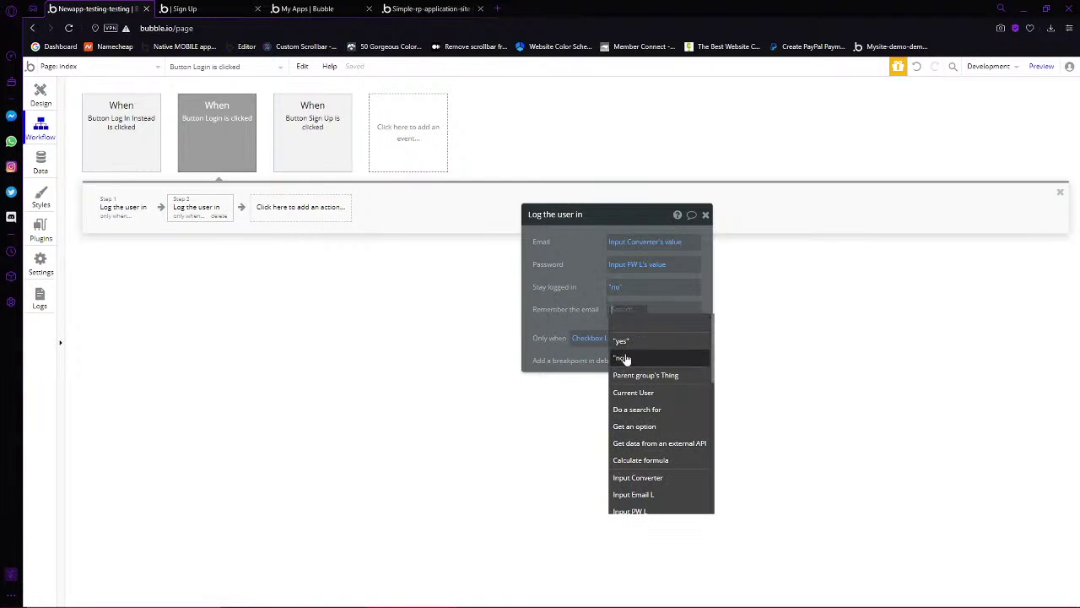
click(340, 354)
click(110, 135)
click(142, 208)
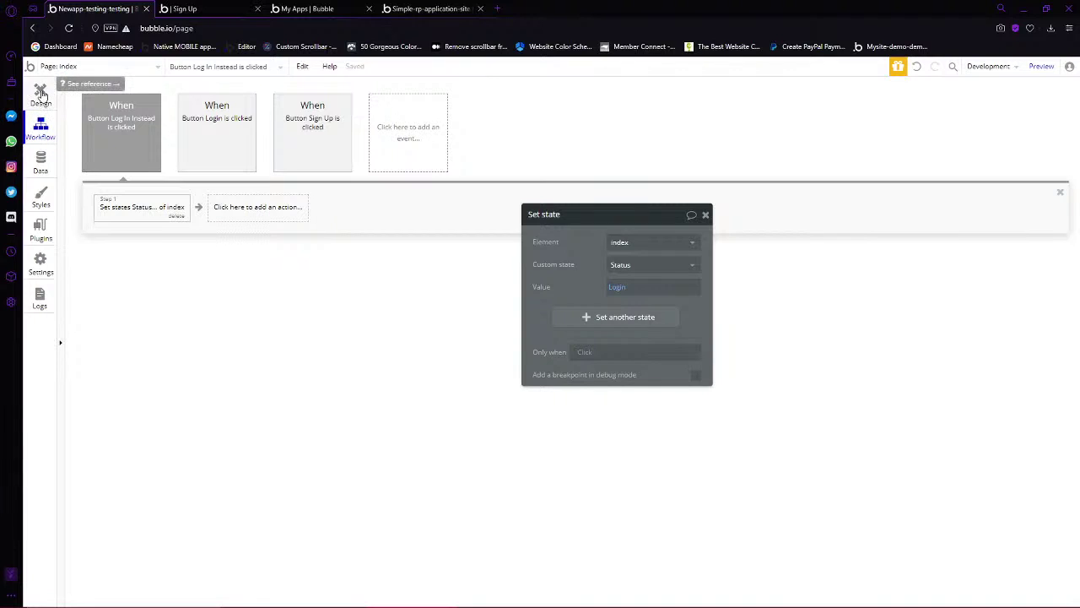
mouse_move(142, 133)
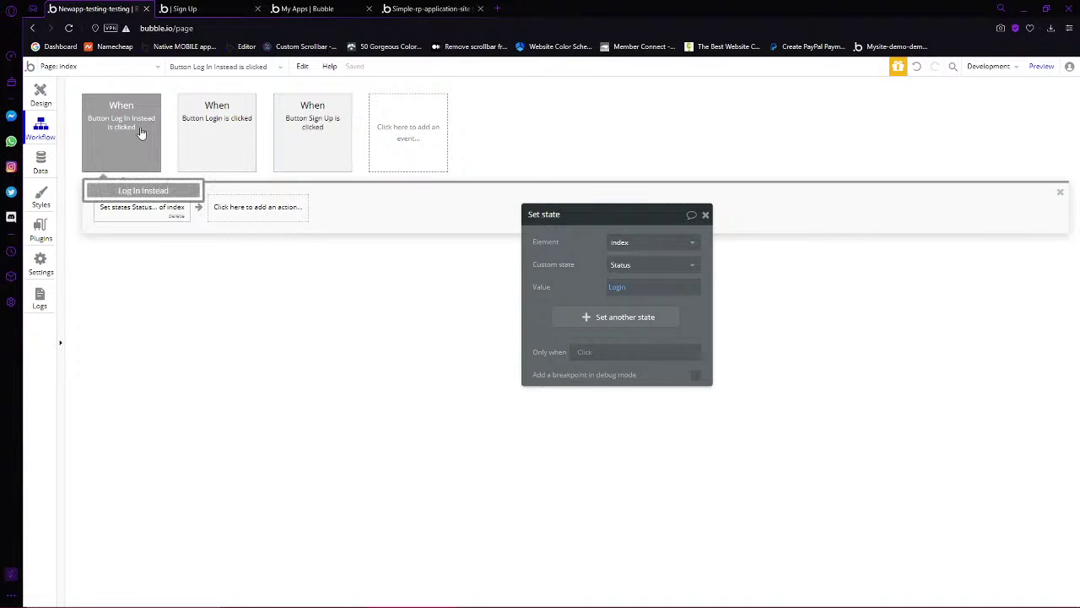
click(40, 95)
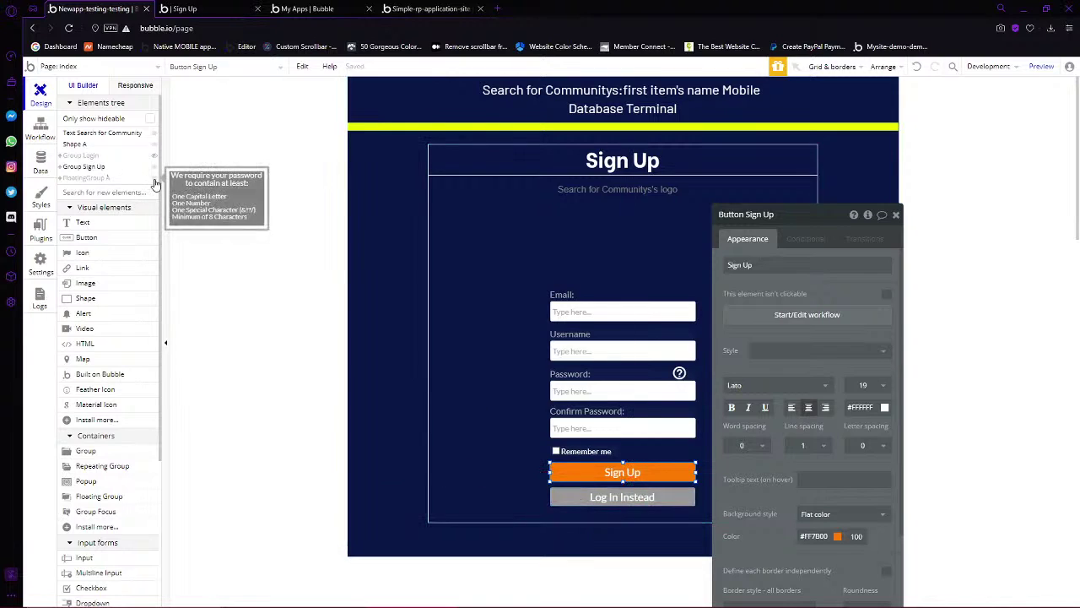
Hide Group Sign Up and FloatingGroup A and show Group Login on the canvas
click(153, 180)
click(153, 178)
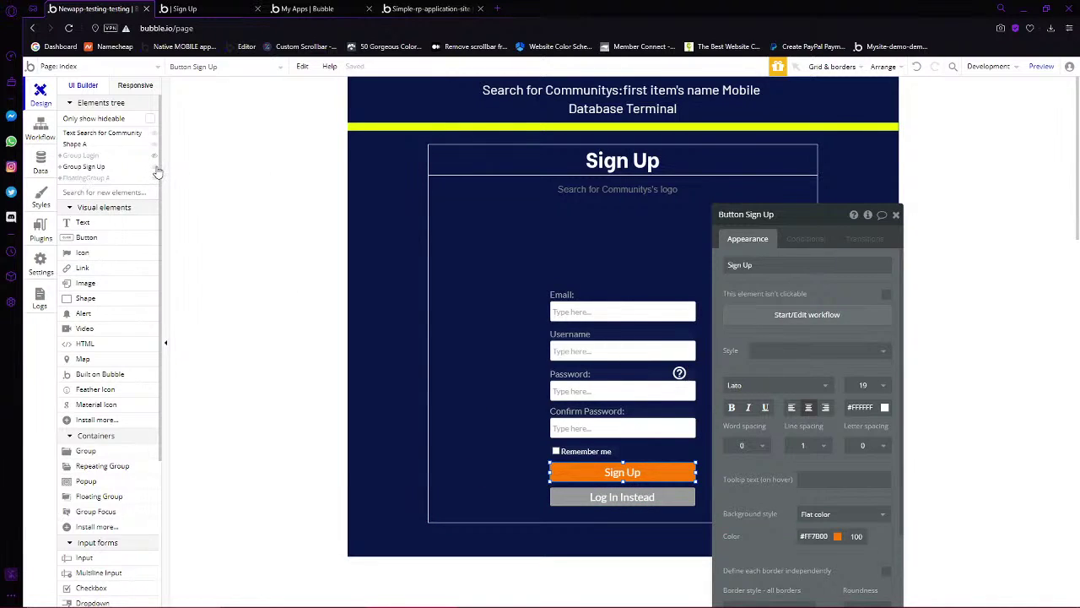
click(153, 166)
click(153, 155)
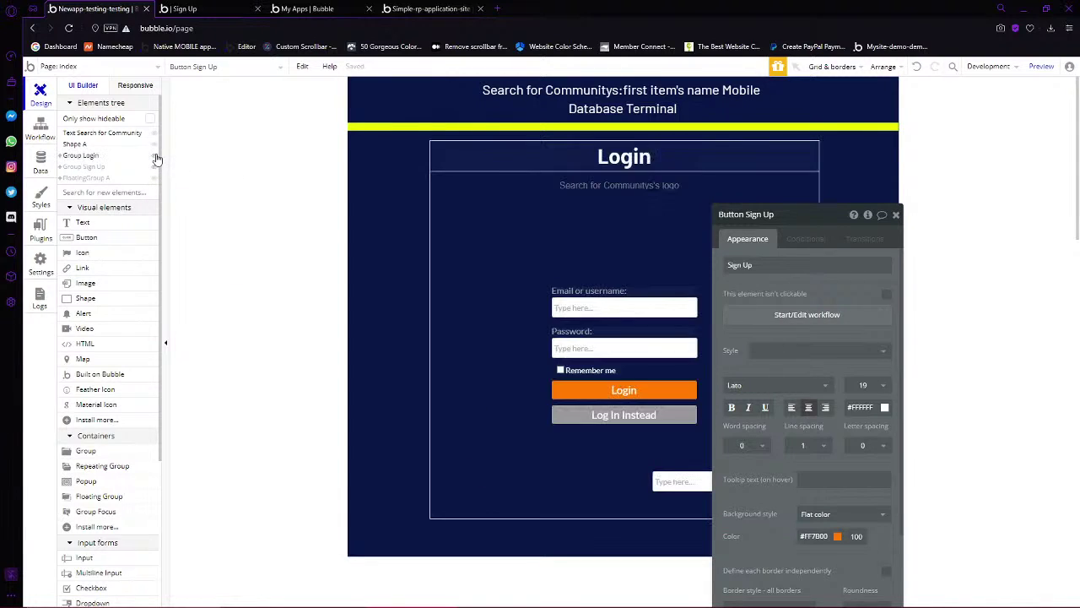
Relabel the grey Log In Instead button 'Sign Up Instead' and open its click workflow
click(624, 415)
triple_click(798, 264)
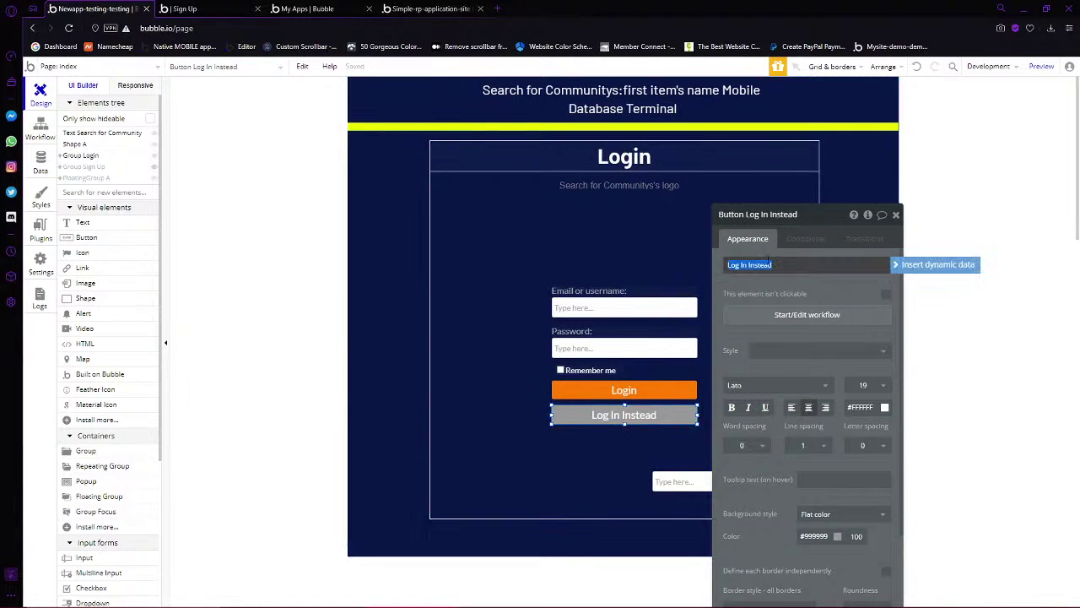
text(Sign Up)
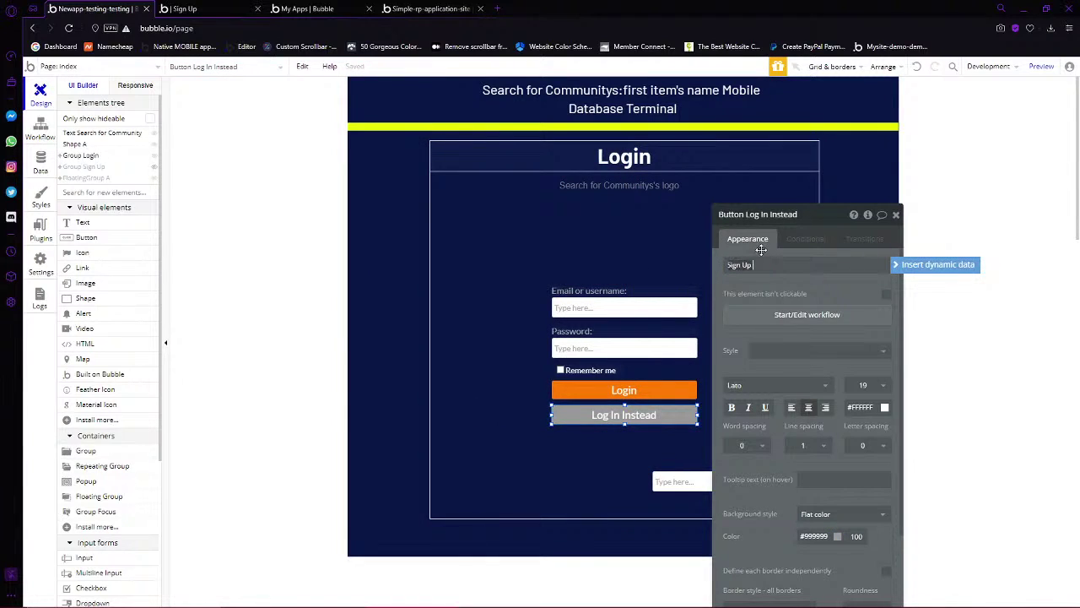
text( Instead)
click(761, 250)
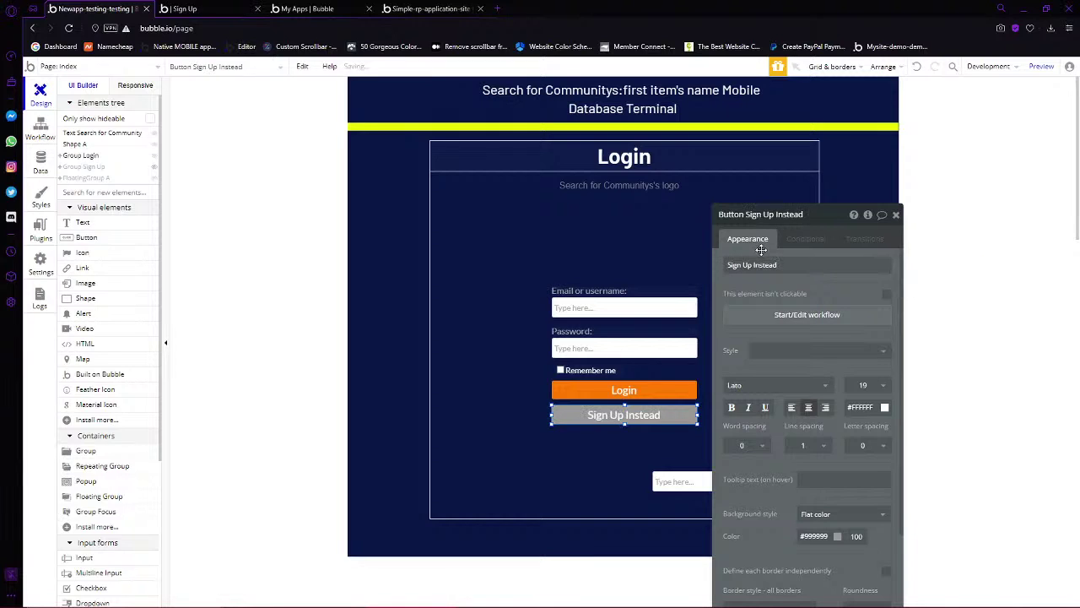
click(760, 320)
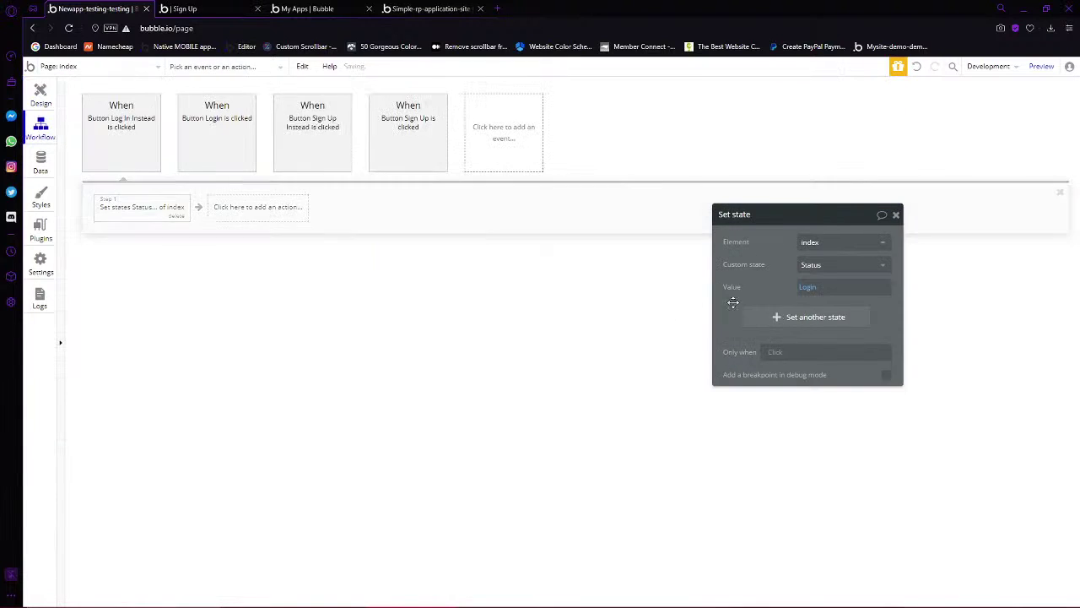
click(112, 210)
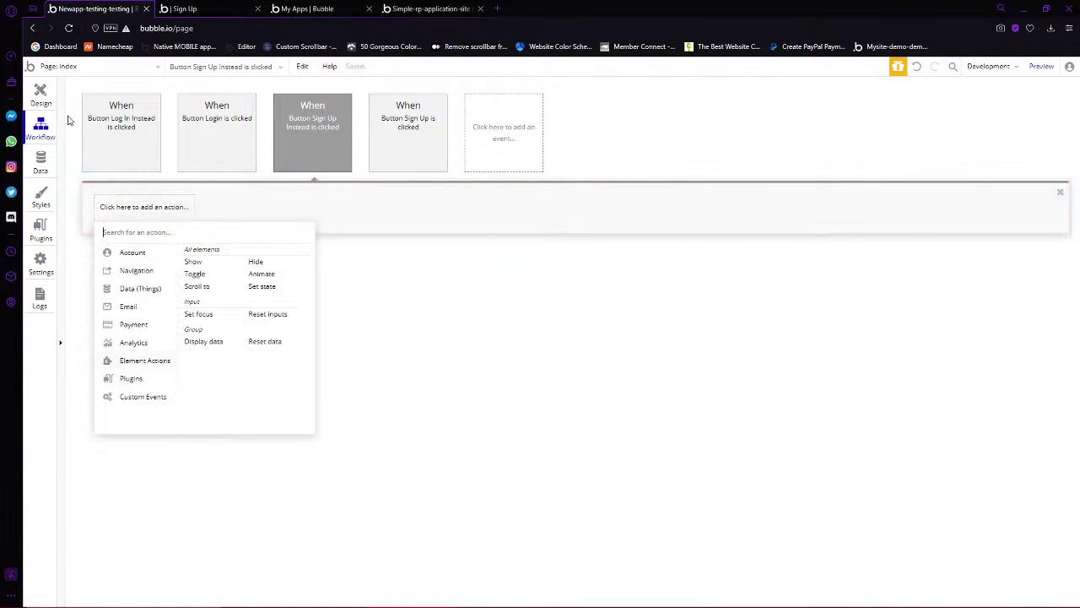
Correct the button label to read 'Sign Up Instead' and reopen its empty workflow
click(40, 100)
triple_click(790, 267)
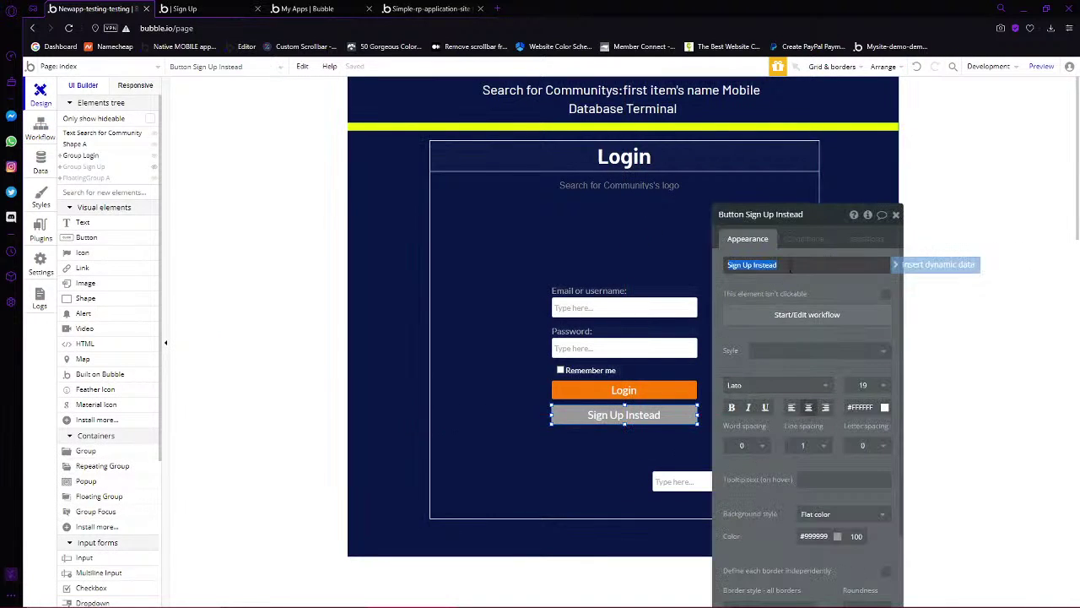
text(Sign Up)
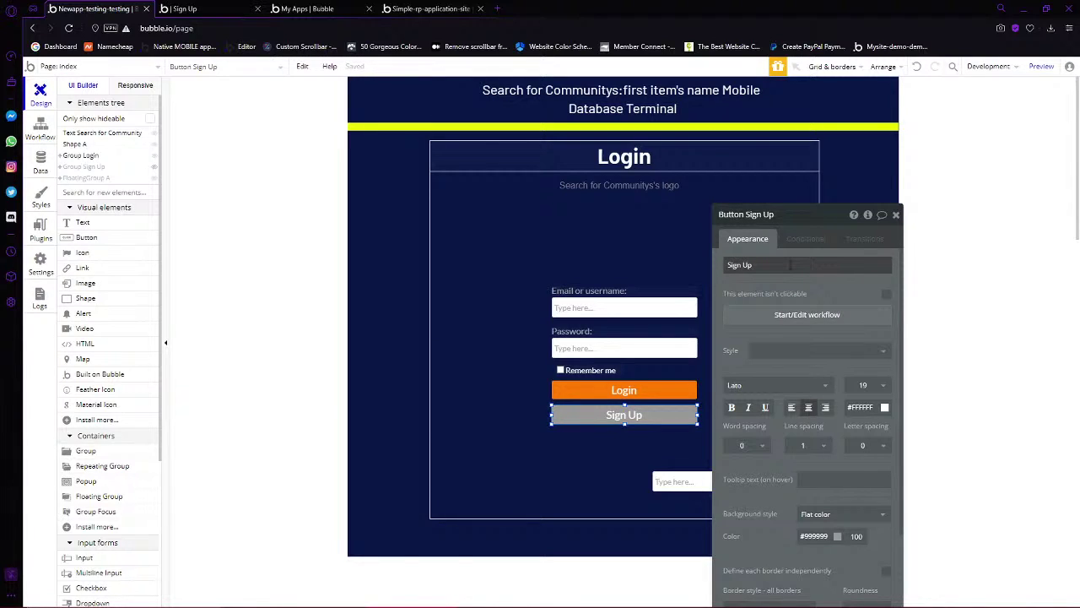
click(790, 264)
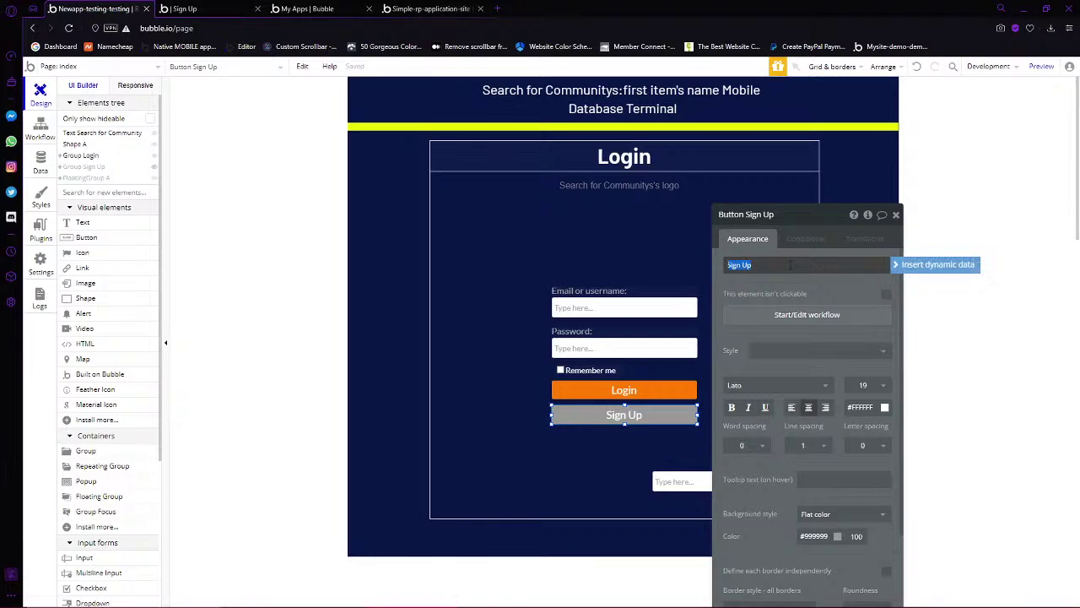
click(790, 264)
text(instead)
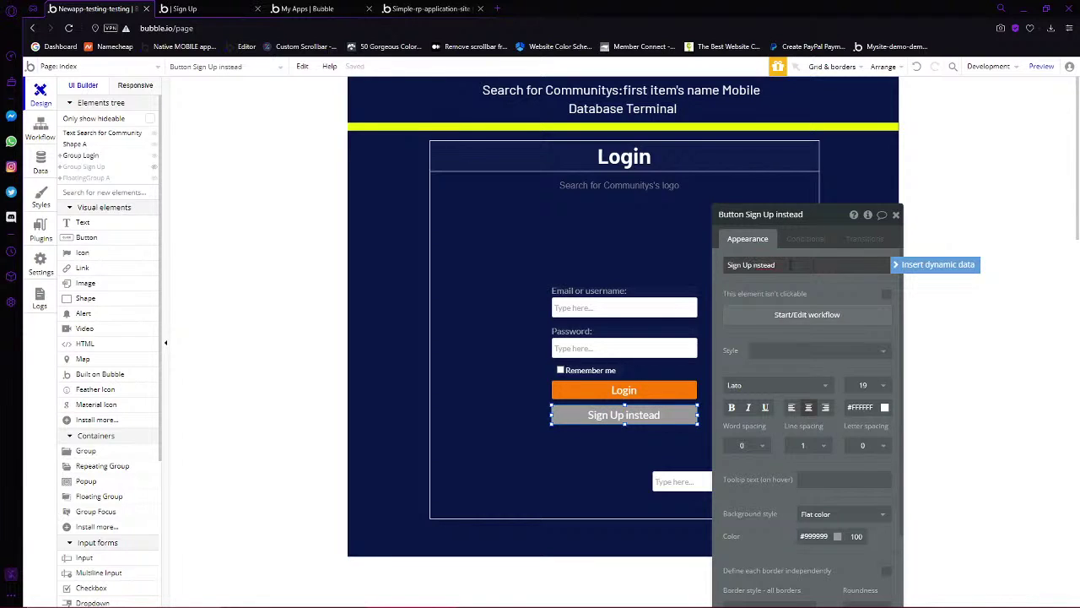
text(I)
click(623, 414)
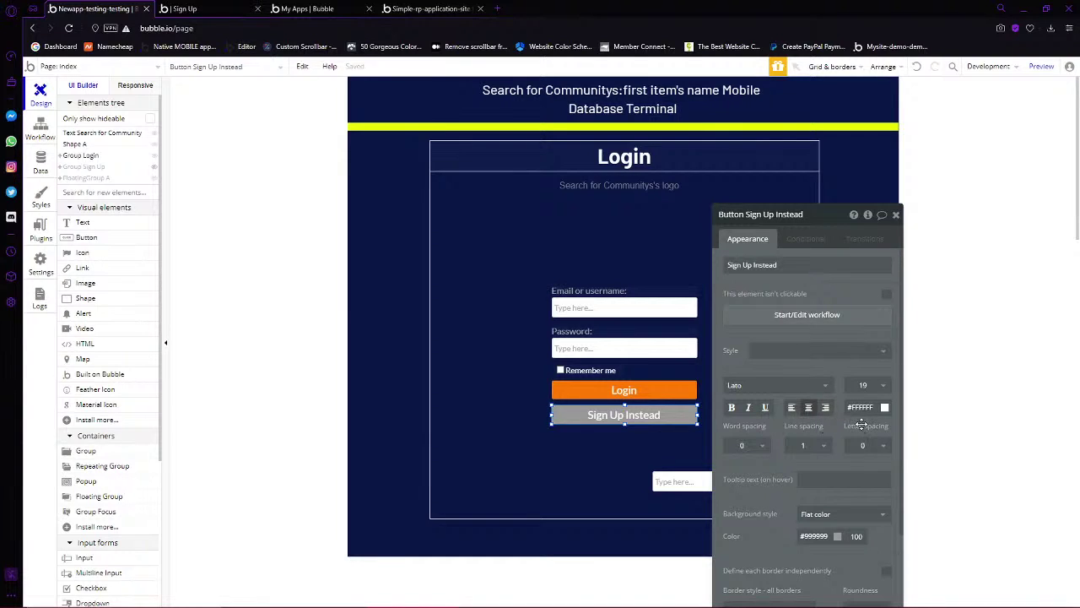
click(803, 315)
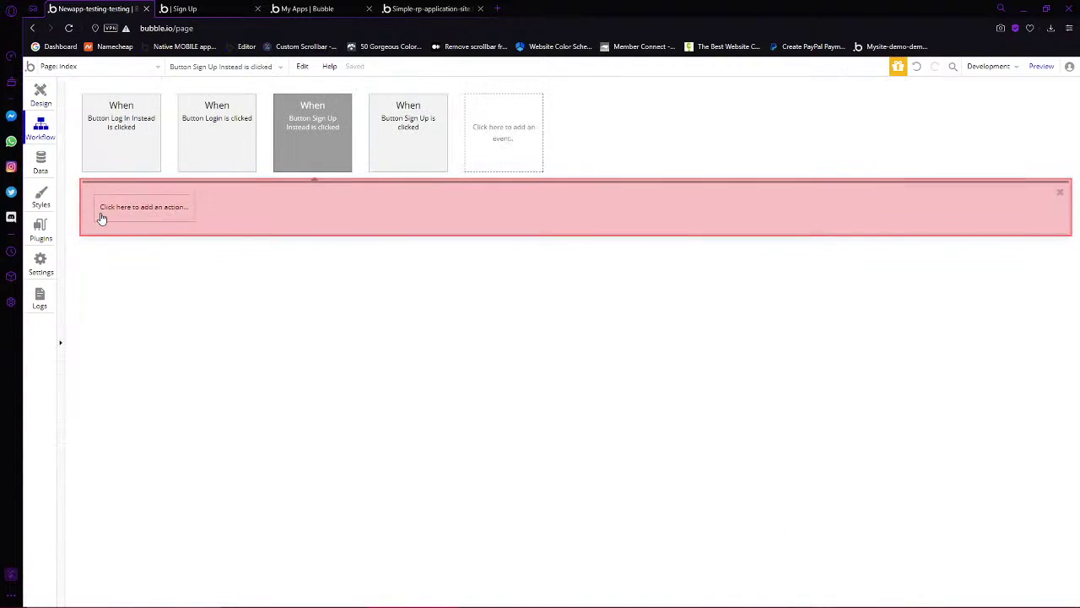
Add a Set state action setting index's Status custom state to 'Sign Up'
click(101, 213)
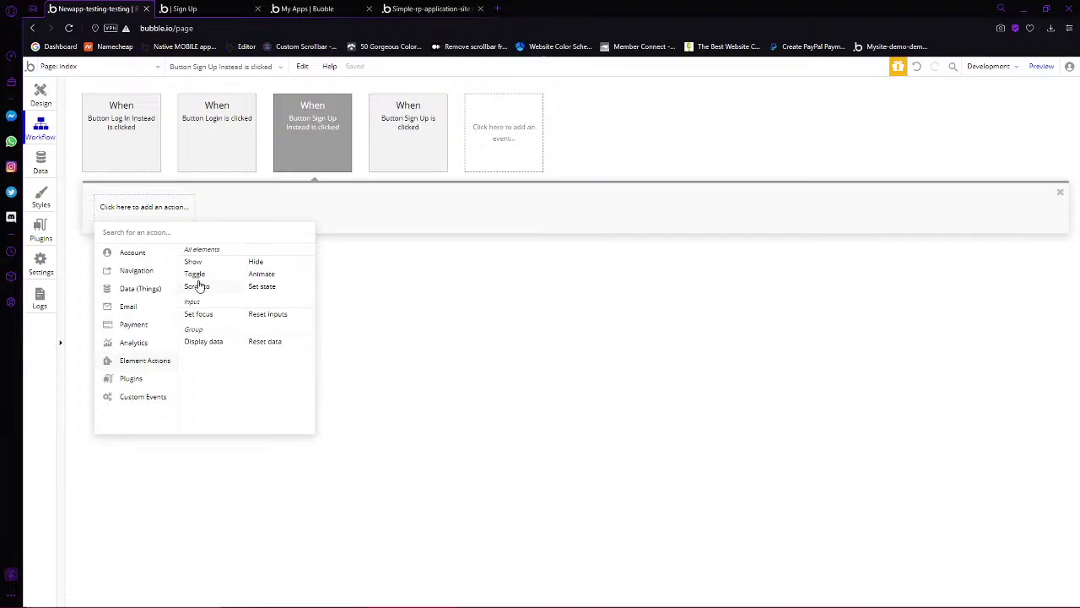
click(245, 285)
click(803, 242)
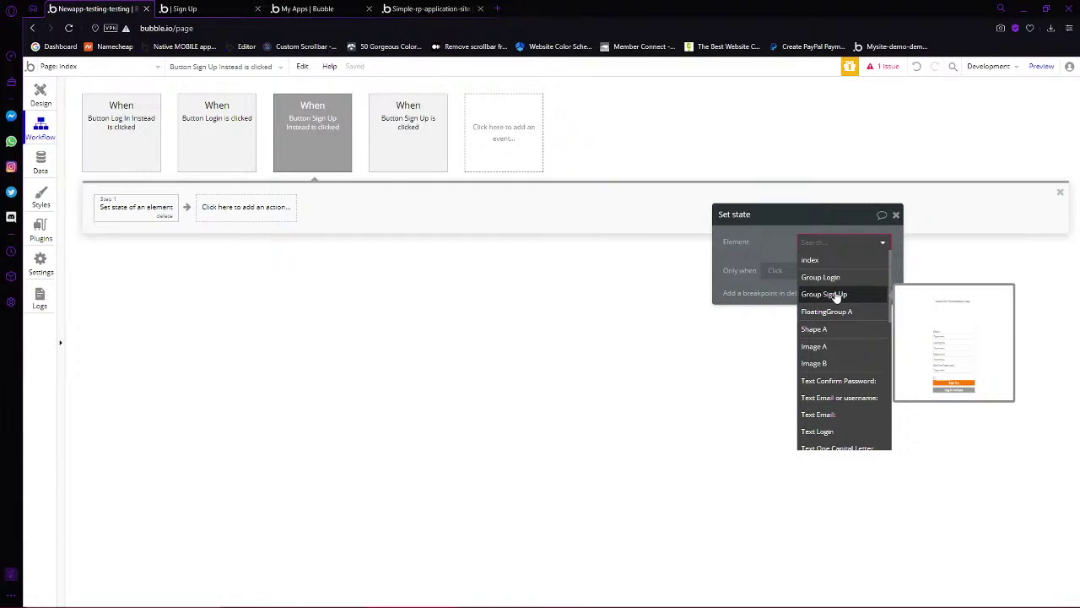
click(810, 259)
click(831, 265)
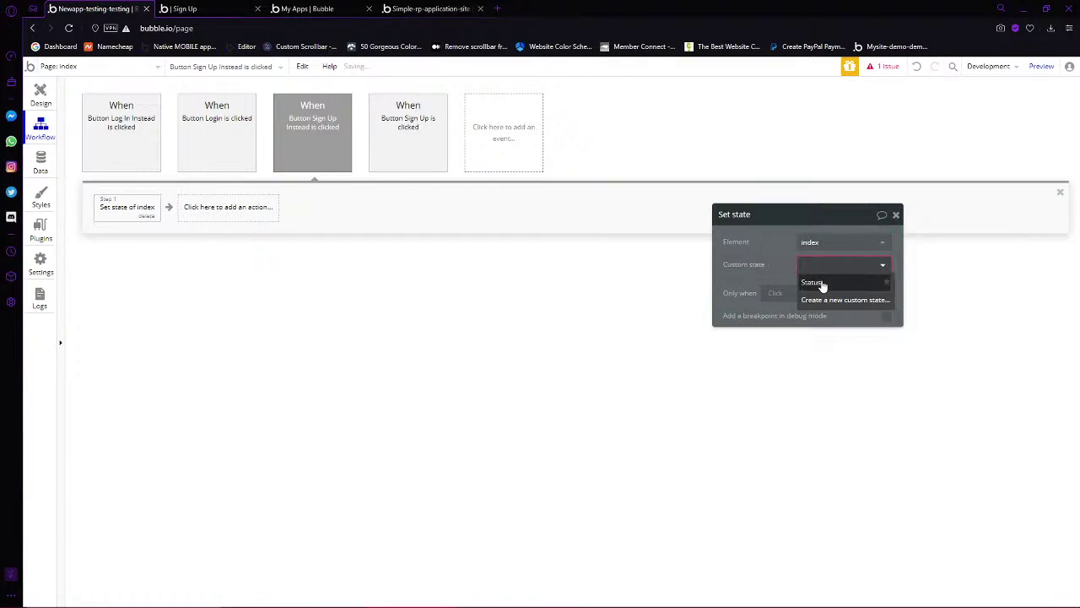
click(814, 283)
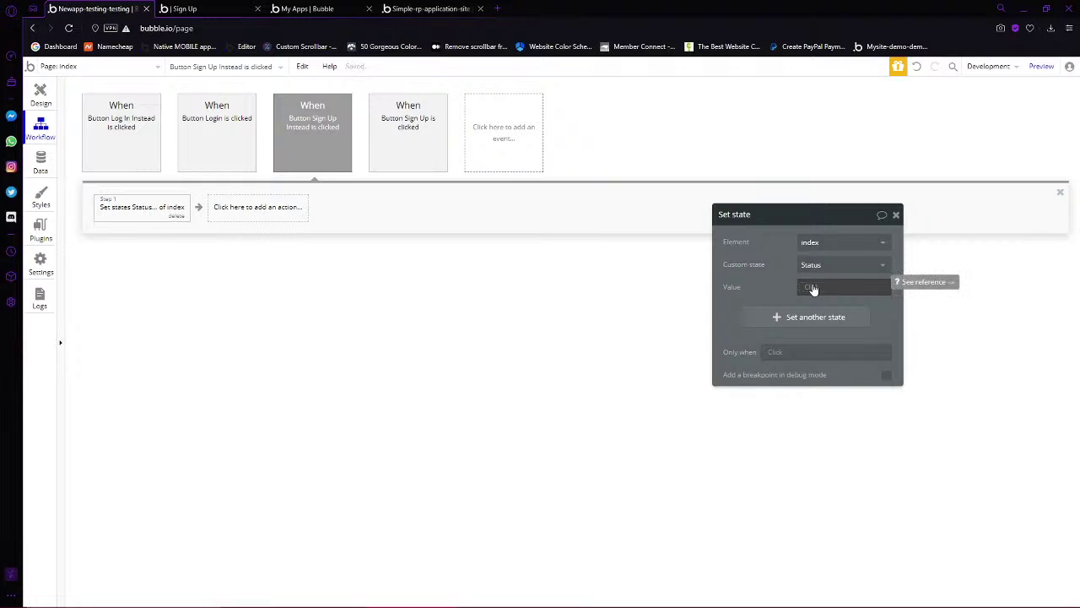
click(812, 287)
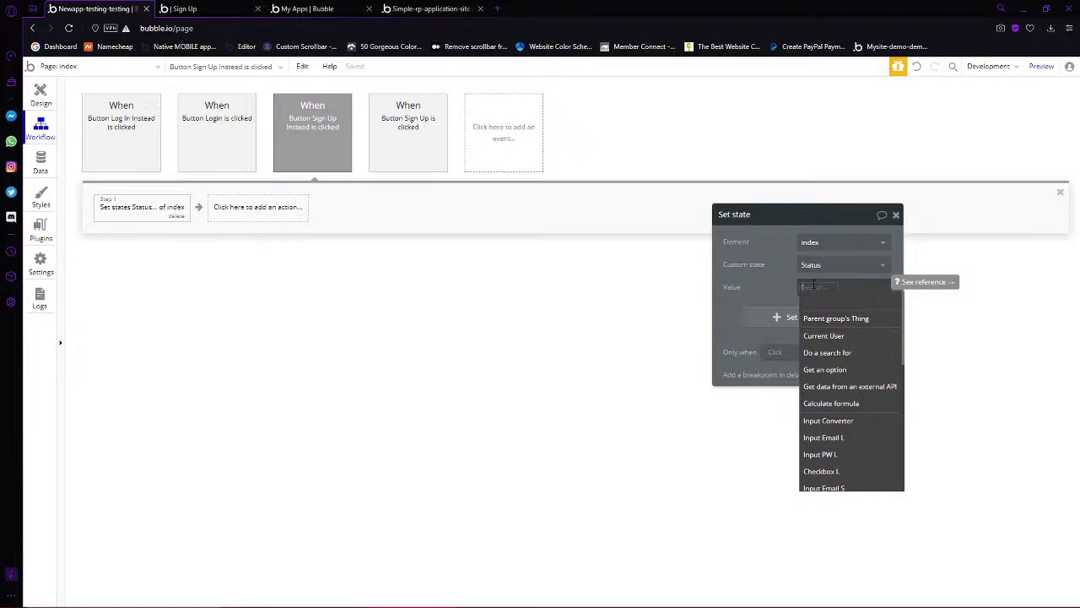
text(Sign Up)
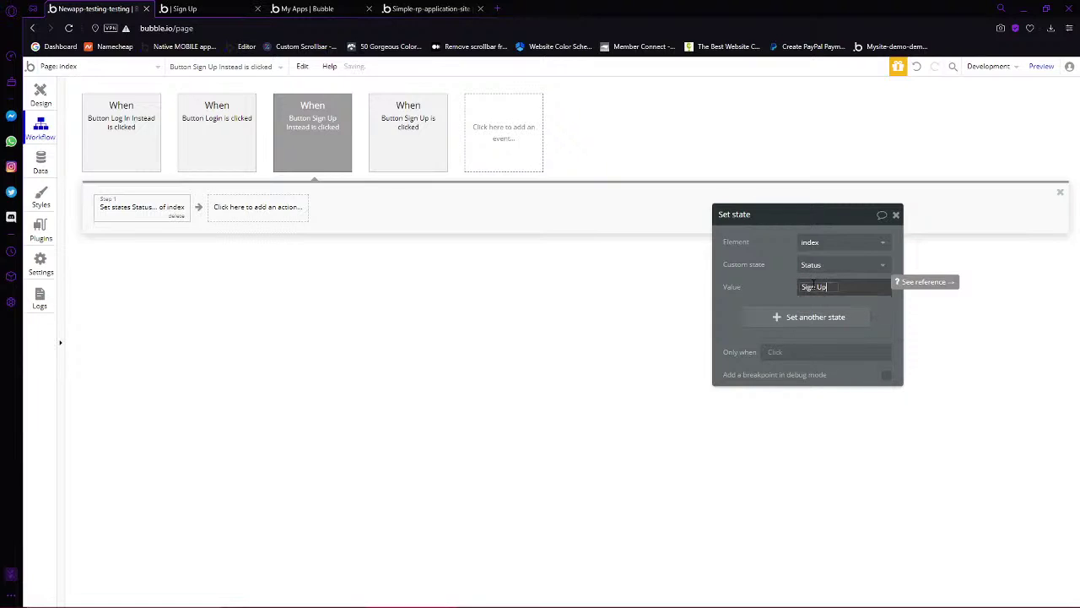
click(774, 295)
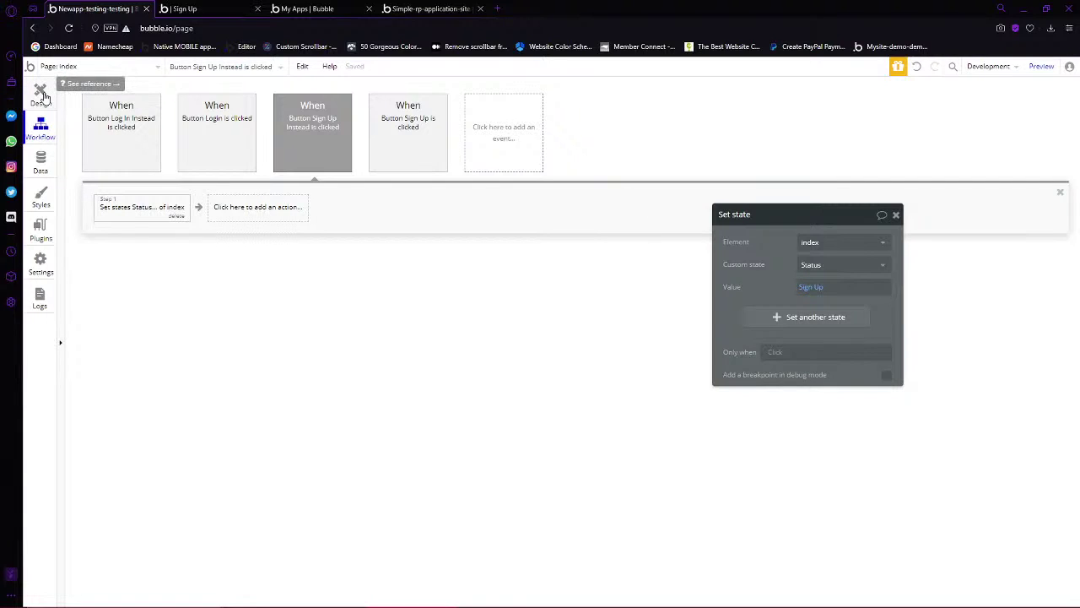
Compare with the Log In Instead set-state step, then select the Sign Up Instead button on the page
click(100, 125)
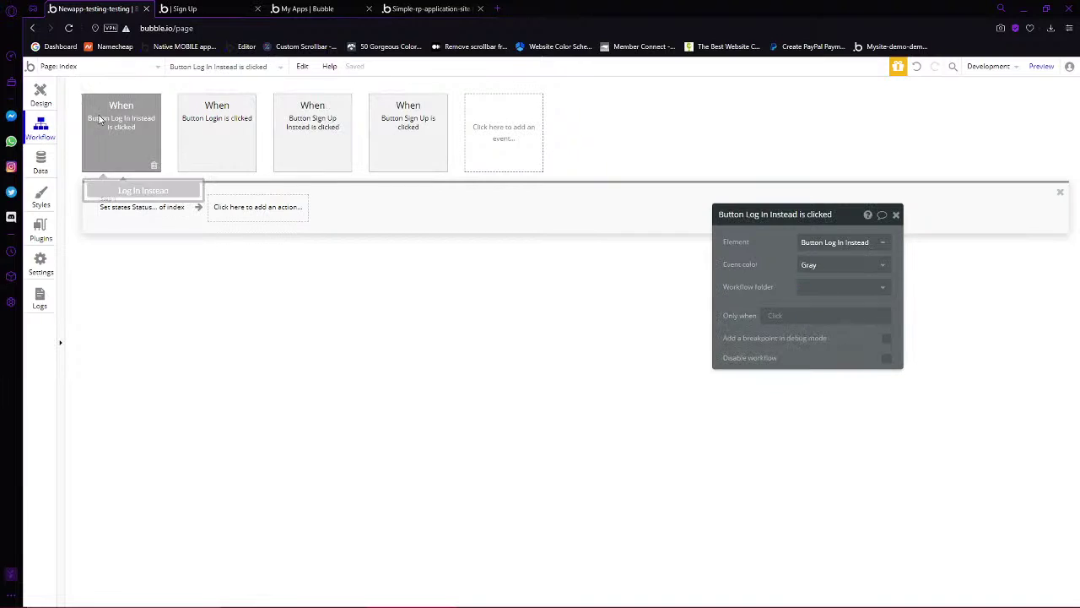
click(125, 208)
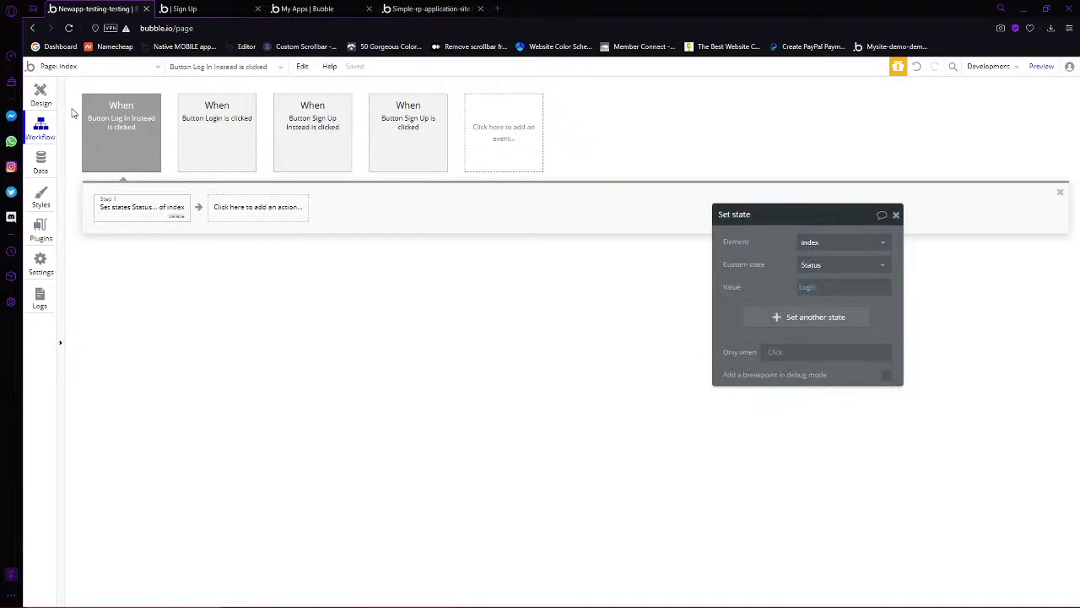
click(41, 94)
click(631, 417)
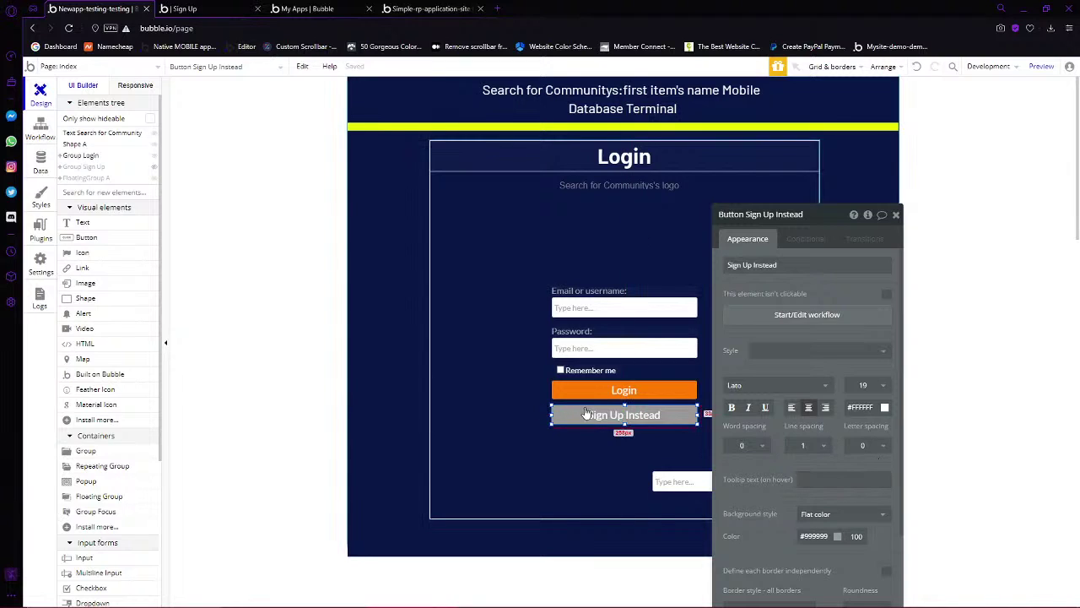
drag(587, 412, 643, 378)
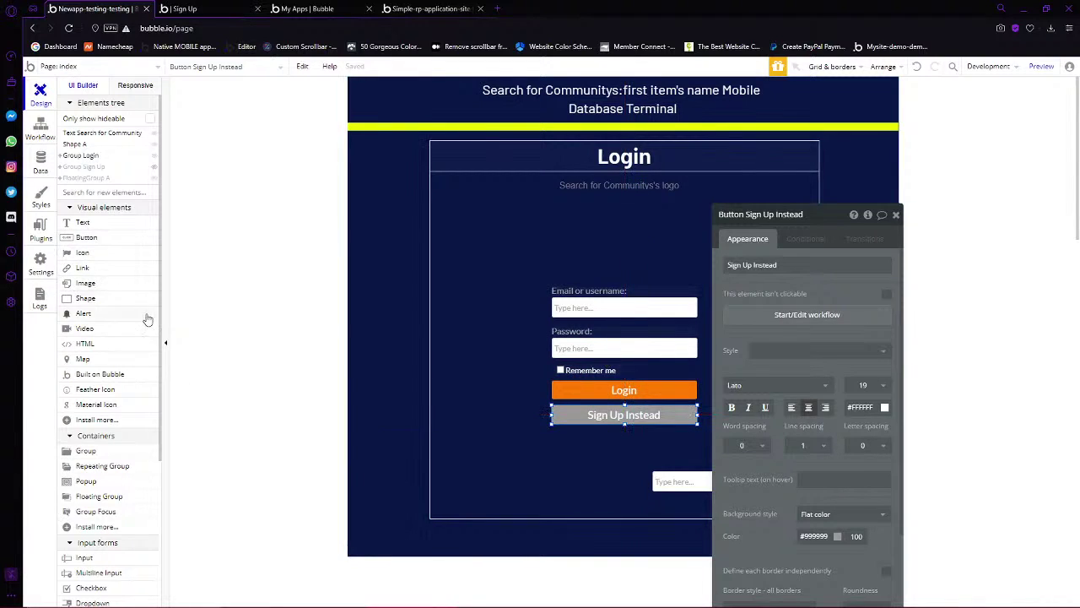
click(285, 348)
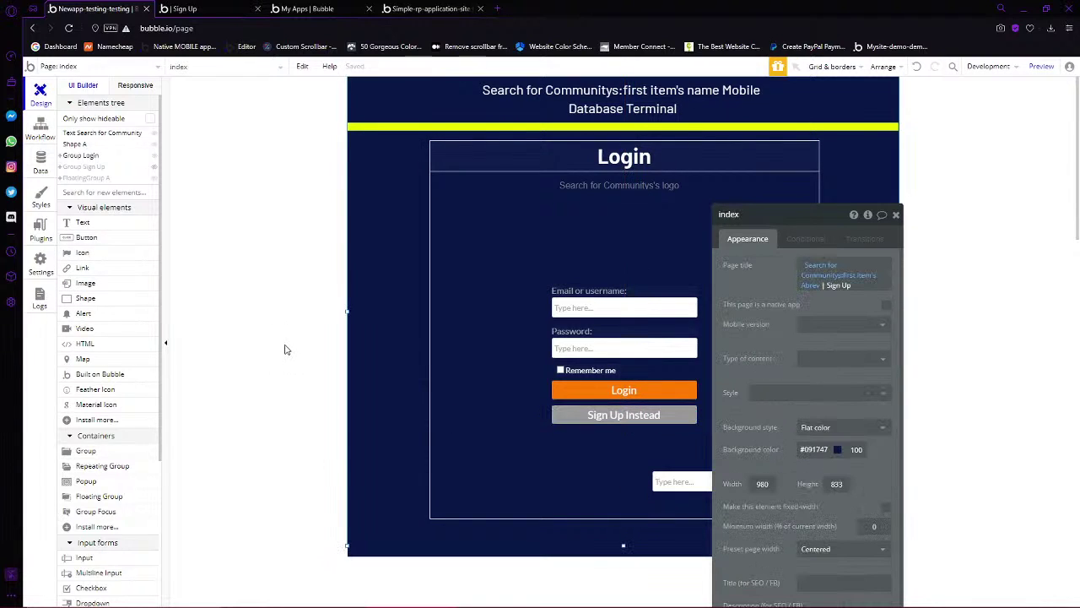
click(625, 390)
click(785, 314)
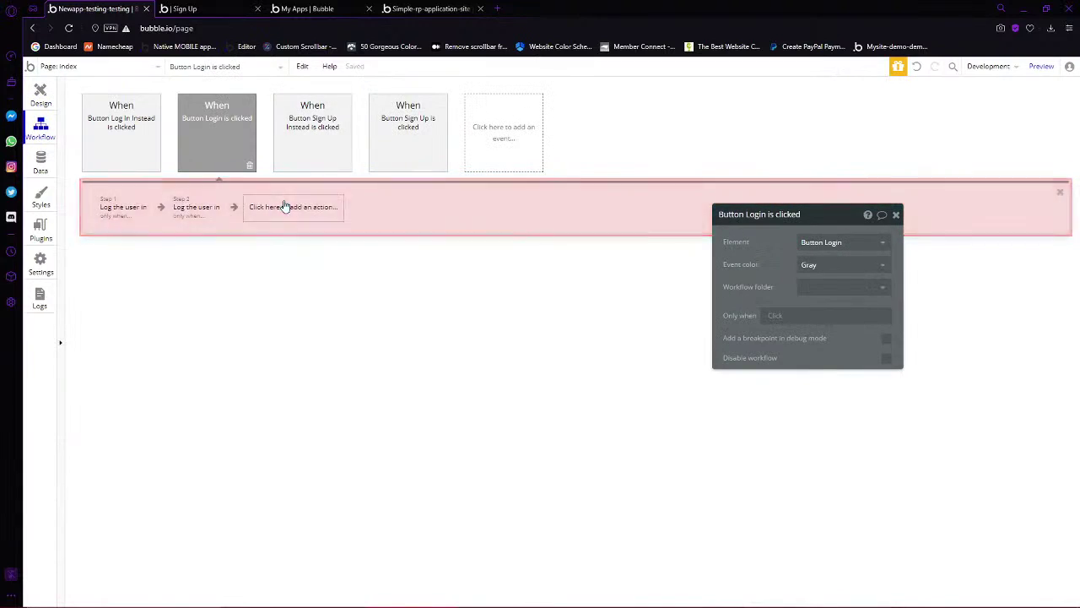
click(287, 209)
mouse_move(290, 289)
mouse_move(283, 270)
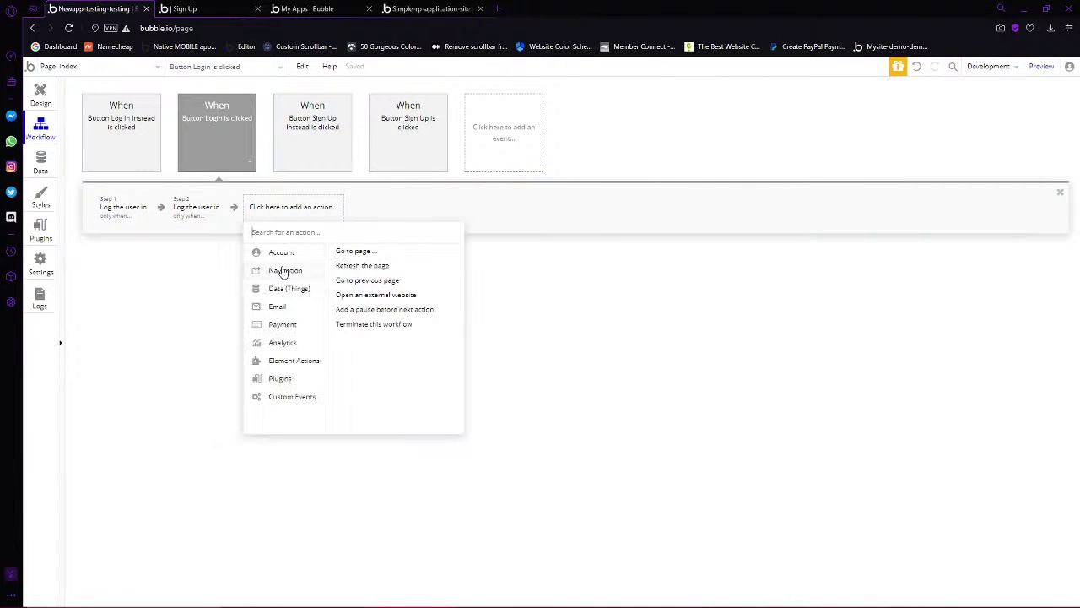
click(40, 93)
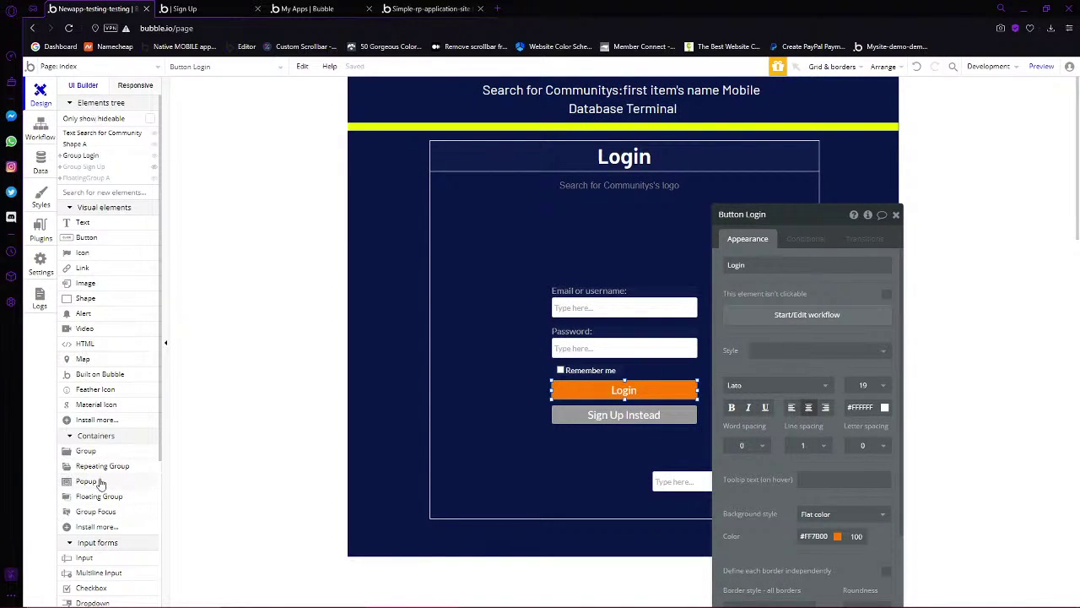
scroll(106, 481, down, 4)
scroll(107, 481, up, 4)
Draw an alert across the top of the page with a bright green background
click(84, 313)
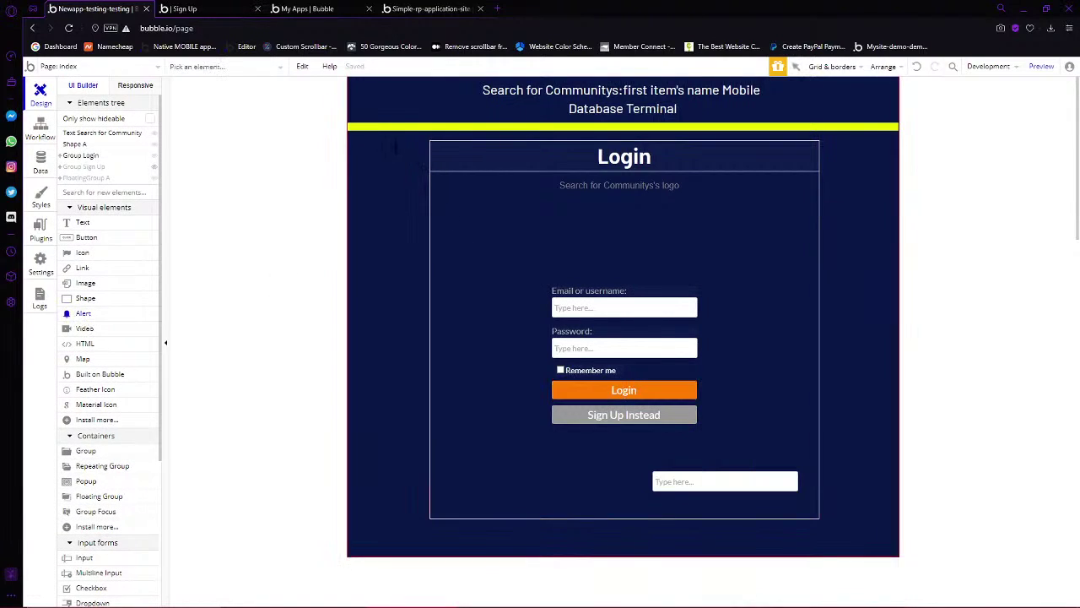
drag(347, 128, 900, 162)
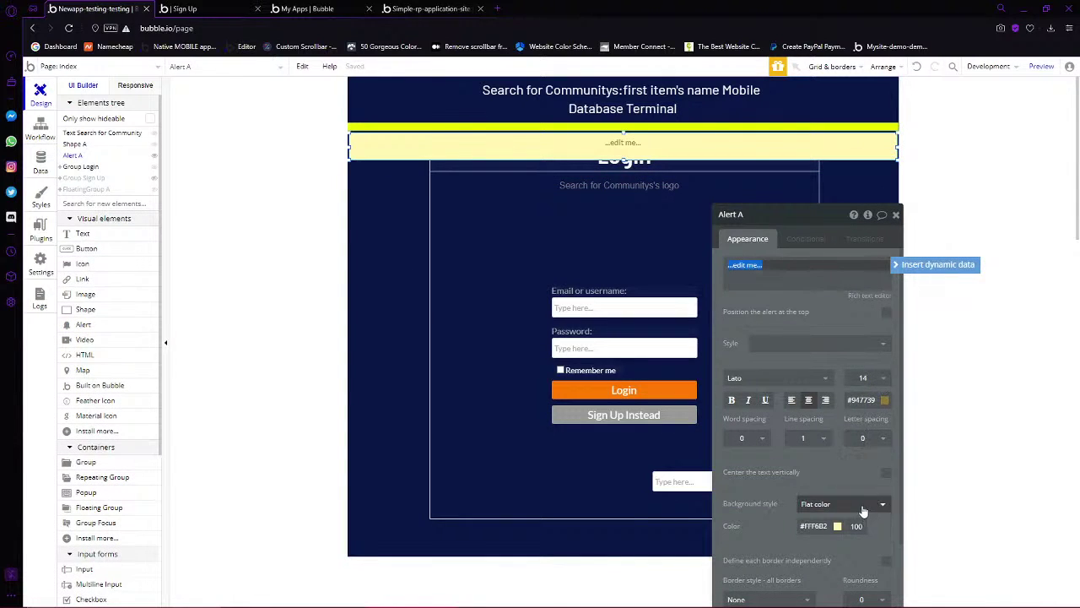
click(837, 526)
drag(890, 577, 909, 549)
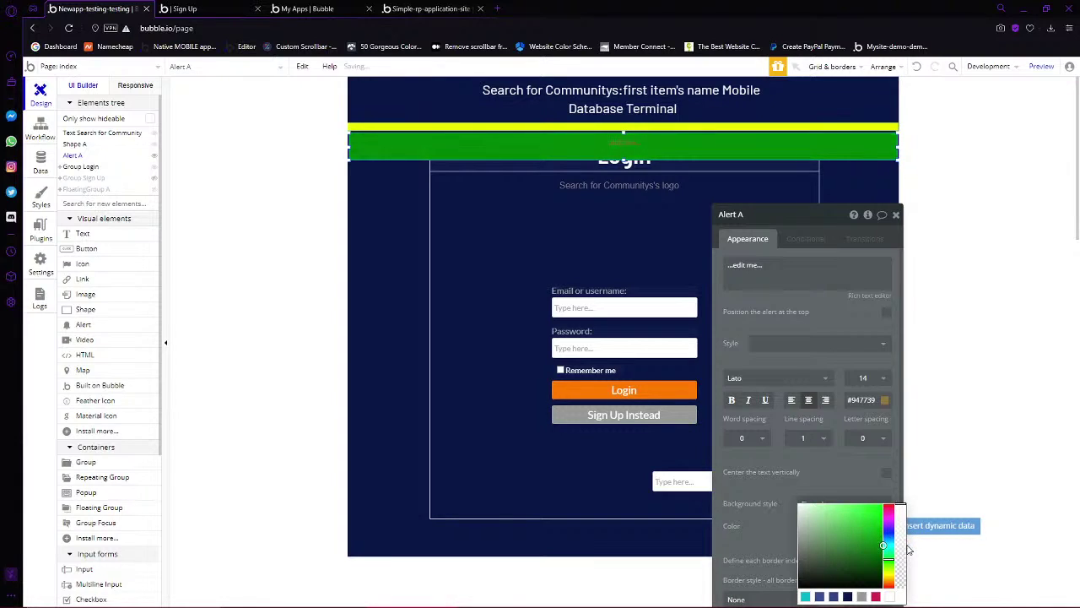
Give the alert the text 'Success' and position it at the top of the page
click(798, 281)
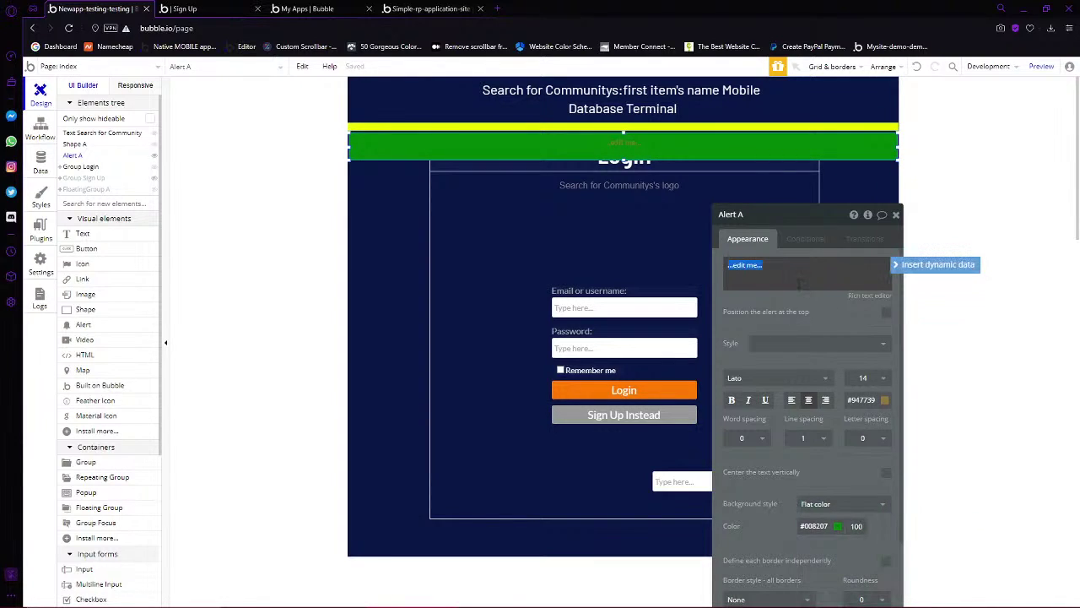
text(Success)
key(BackSpace)
click(885, 314)
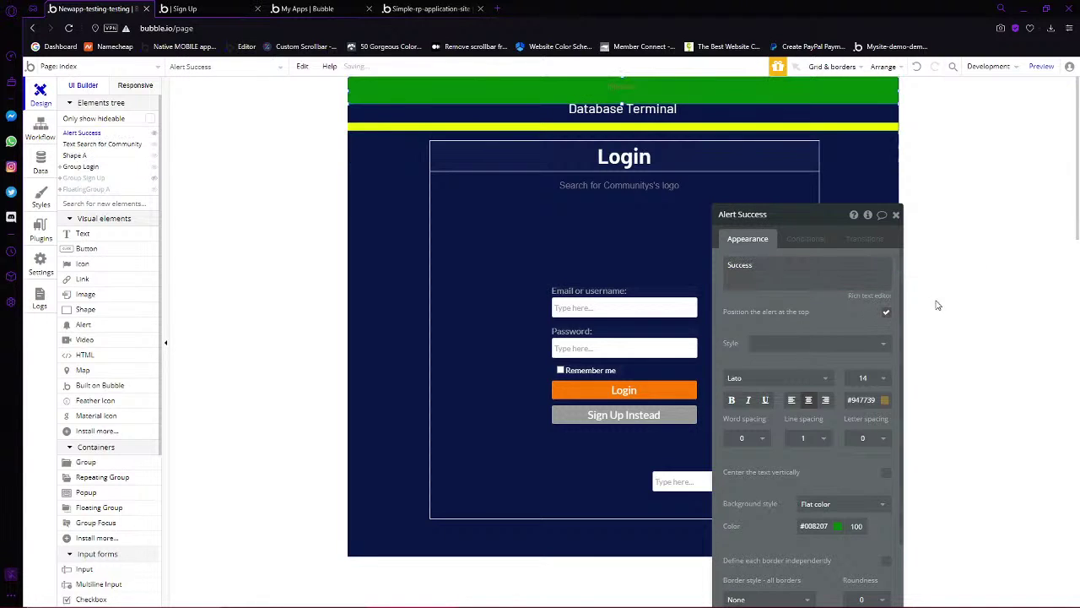
key(ctrl+Tab)
Reload the live preview and test toggling between the Login and Sign Up forms
key(F5)
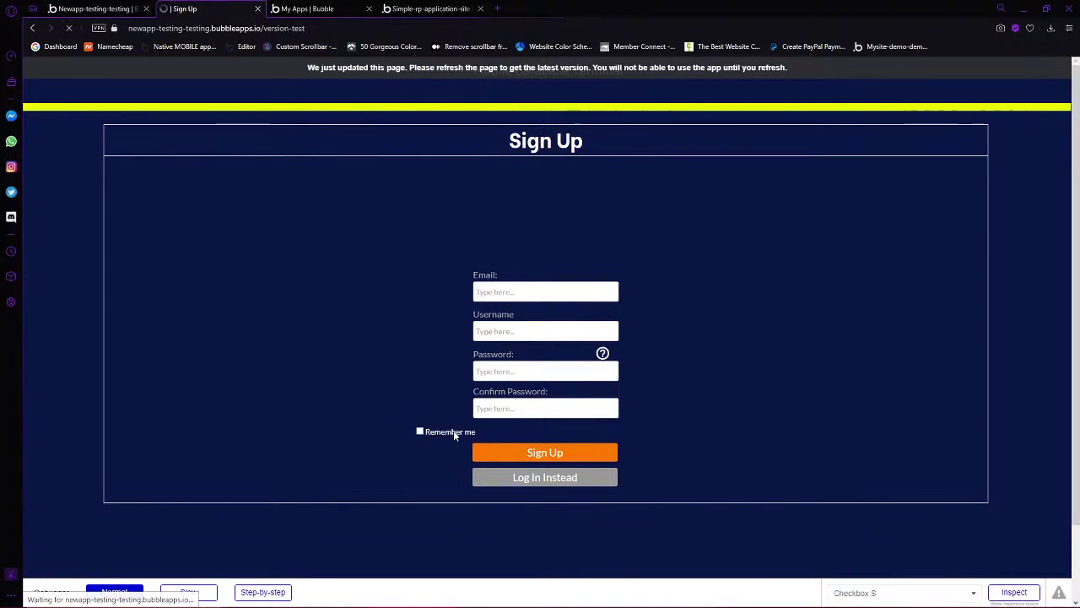
key(ctrl+Tab)
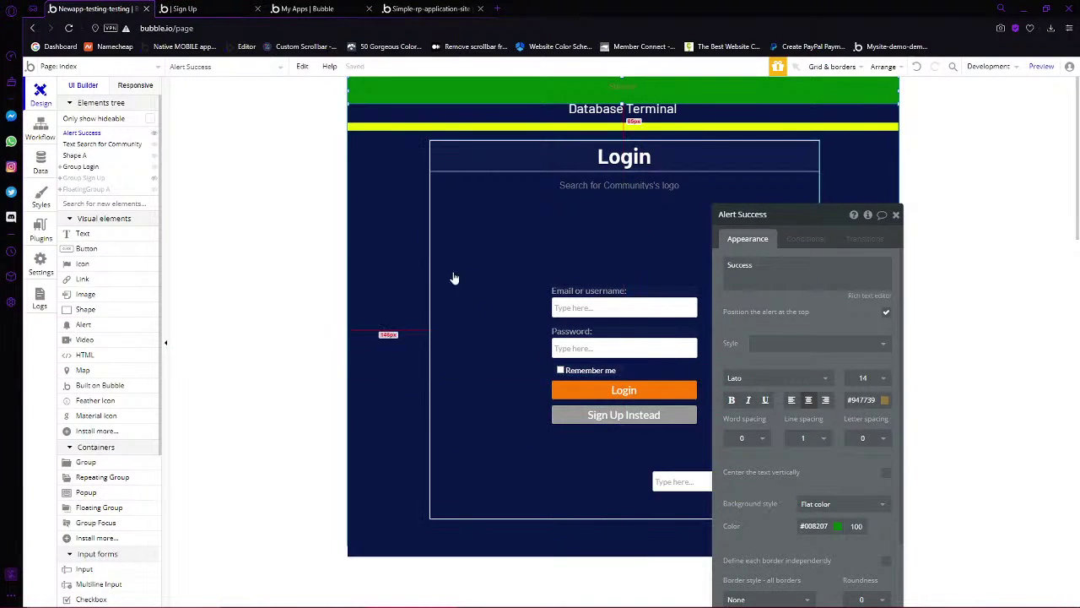
click(202, 9)
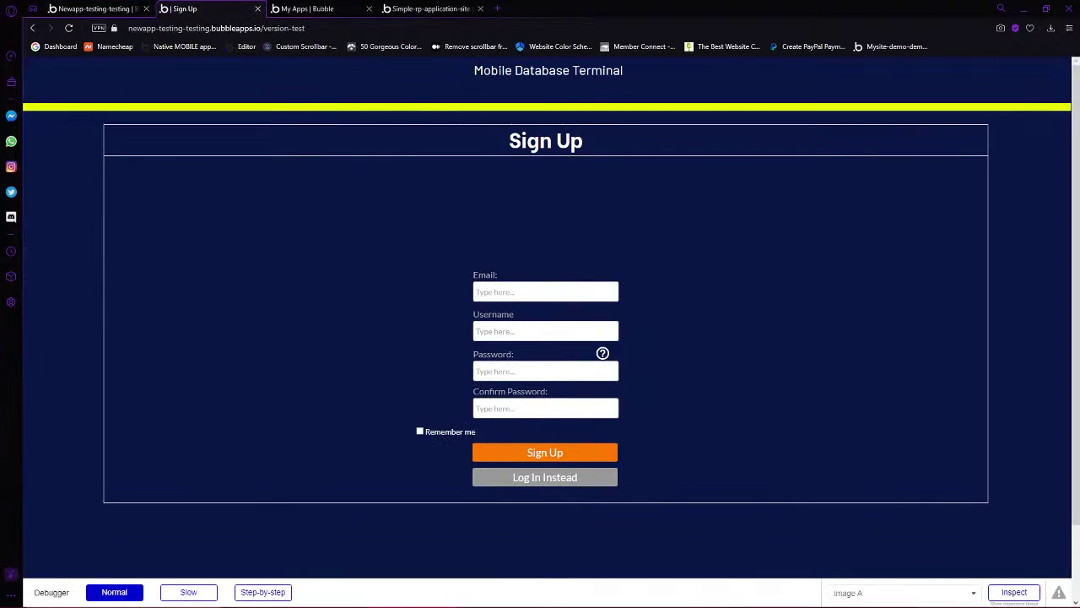
click(549, 477)
click(549, 395)
click(544, 477)
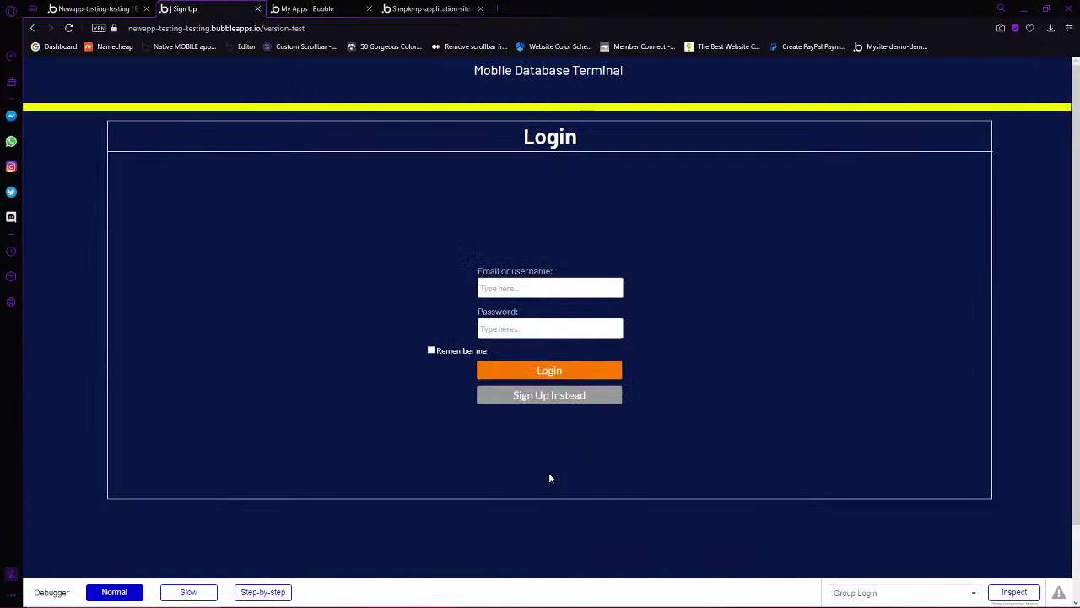
click(92, 8)
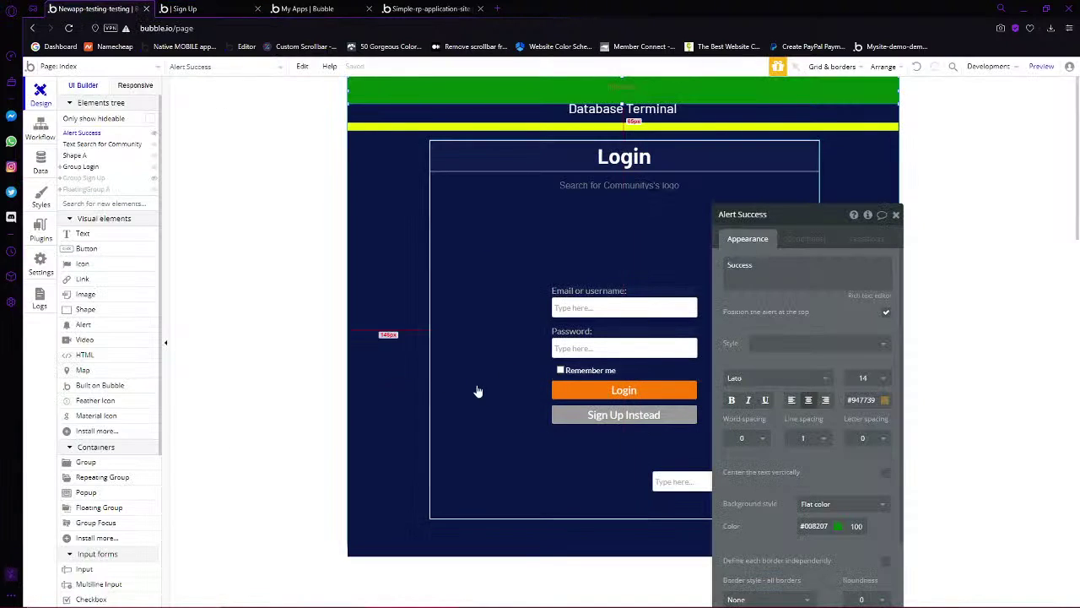
At 1617px desktop width, apply a max width to Group Login and Group Sign Up
click(137, 86)
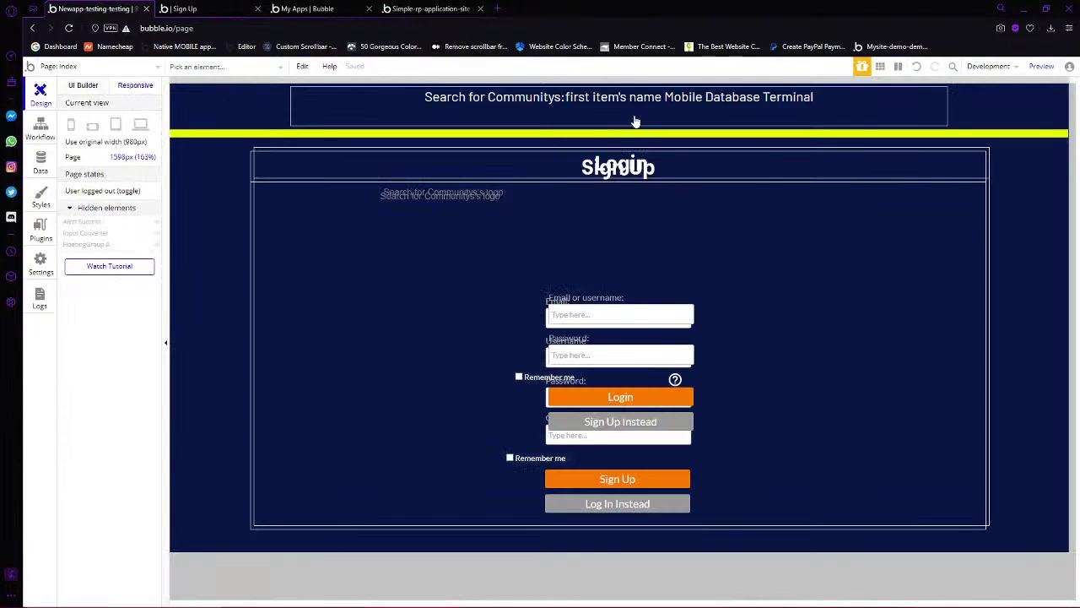
click(141, 124)
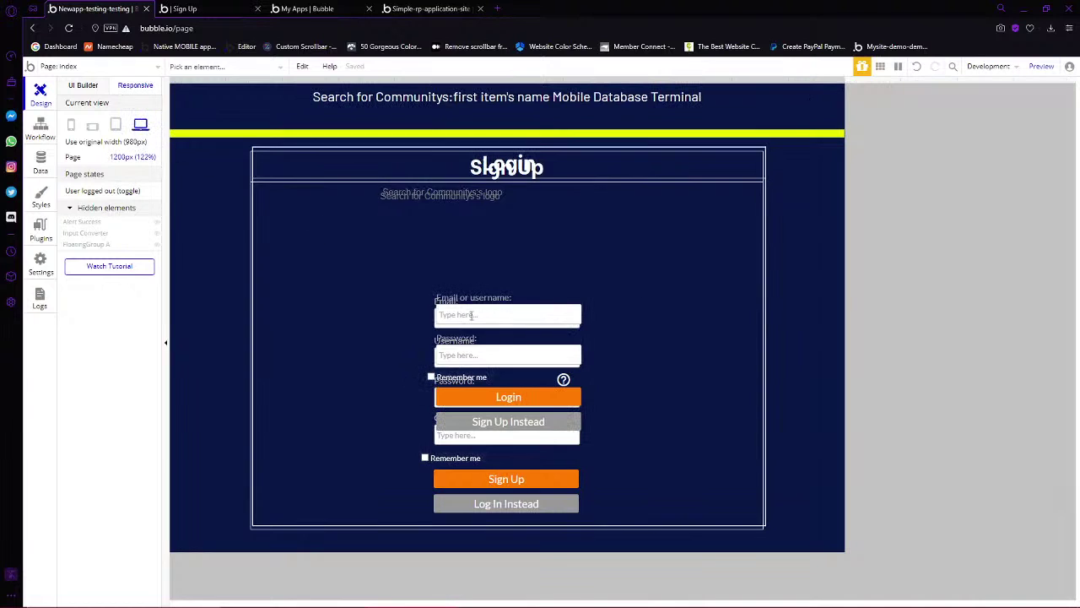
drag(844, 79, 1078, 168)
click(937, 381)
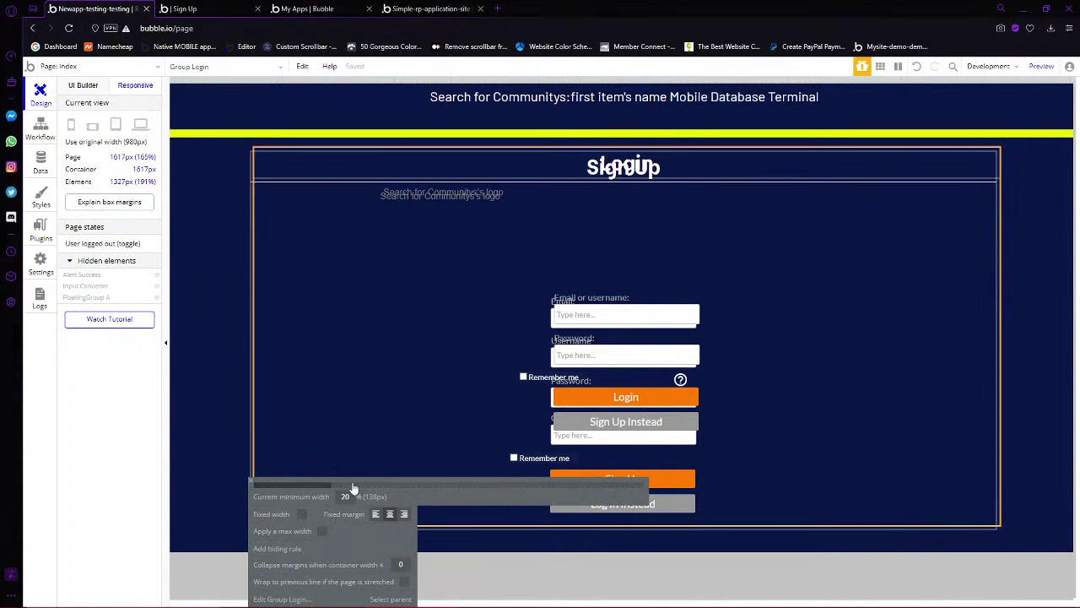
click(319, 534)
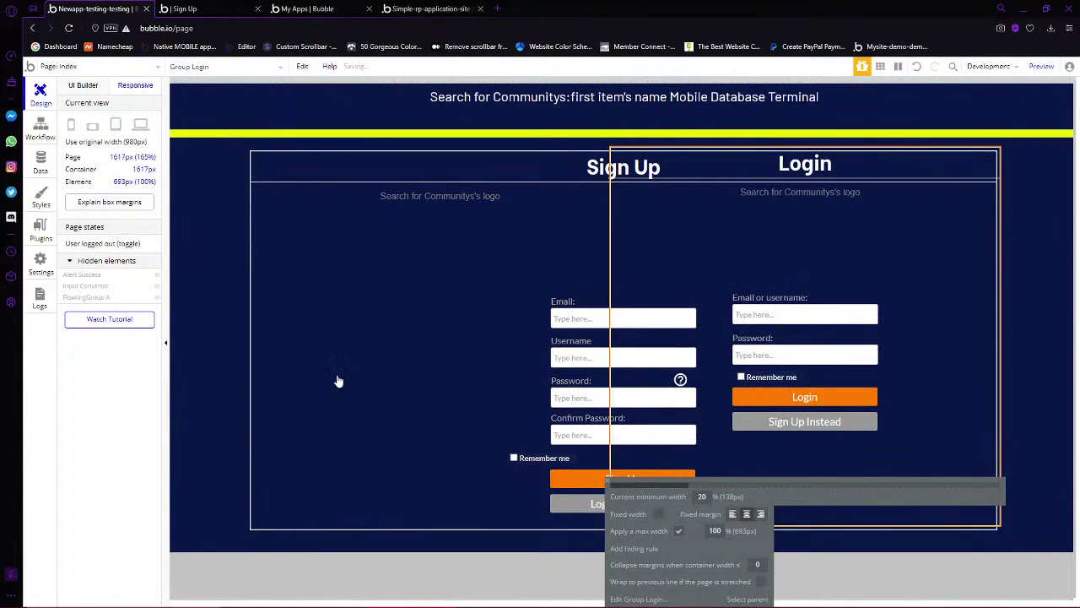
click(338, 381)
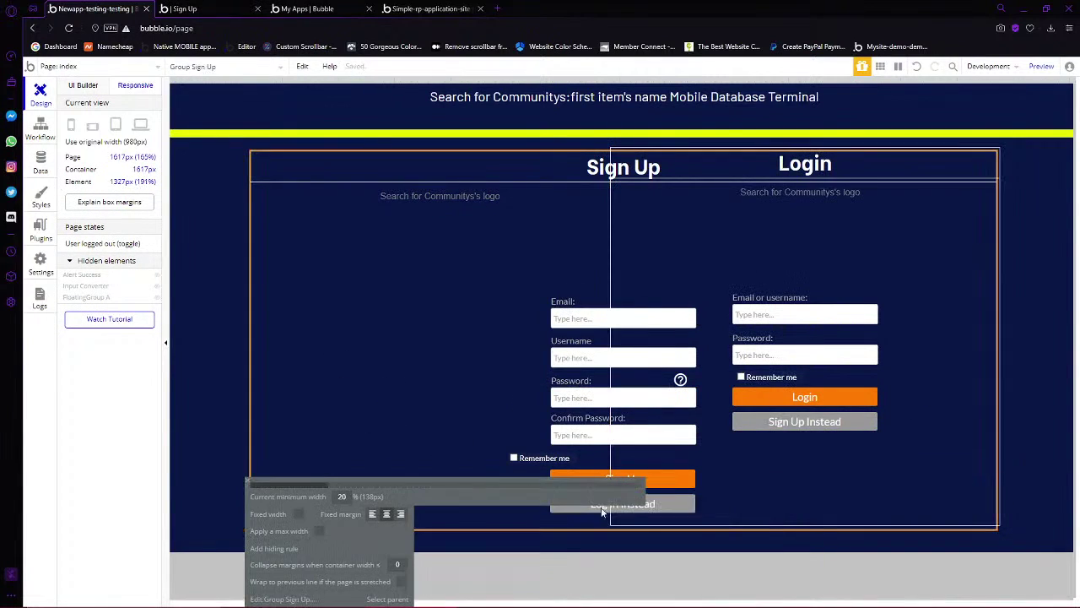
click(319, 535)
click(287, 376)
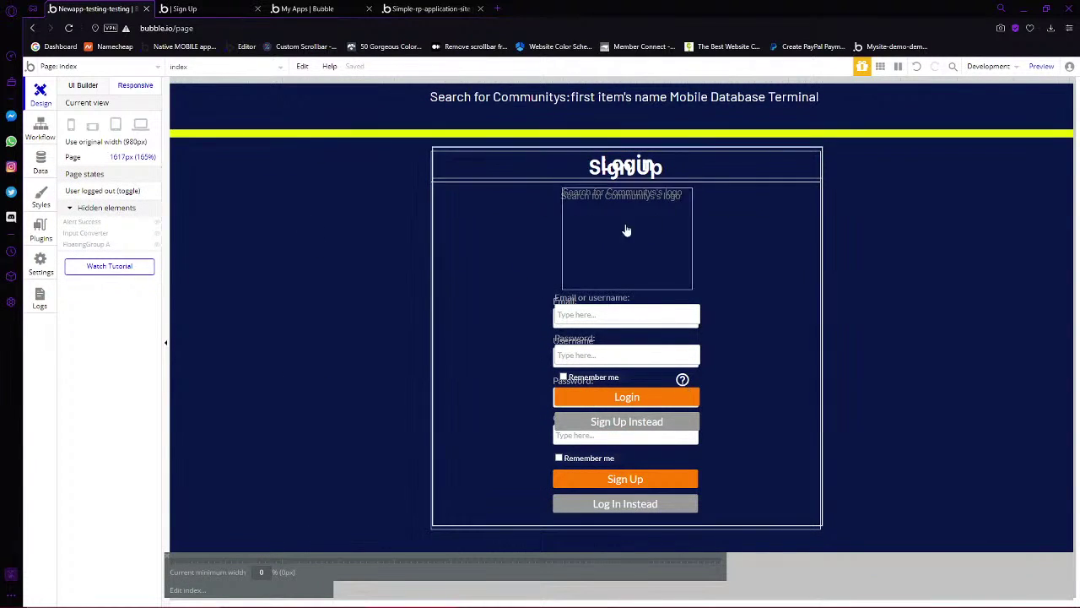
click(88, 87)
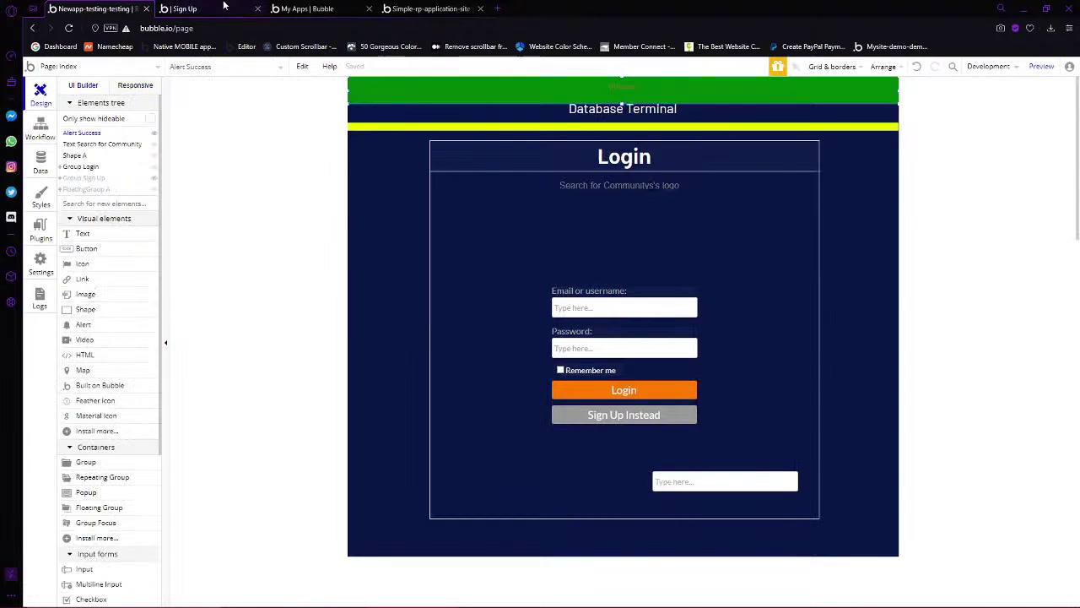
Reload the preview, then check the responsive layout at wider and mobile widths
click(184, 8)
click(69, 28)
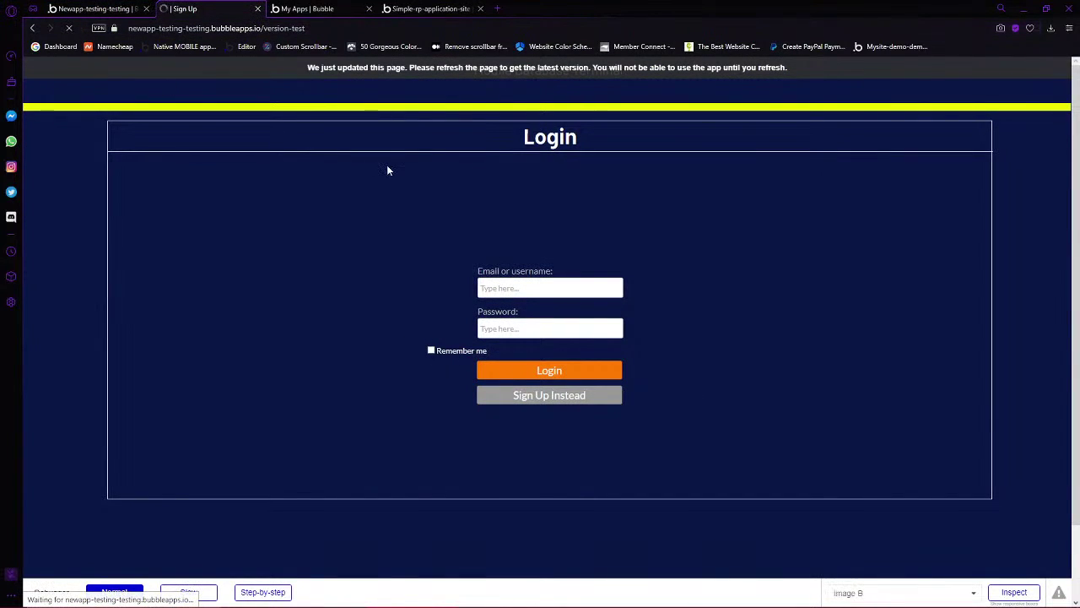
click(93, 8)
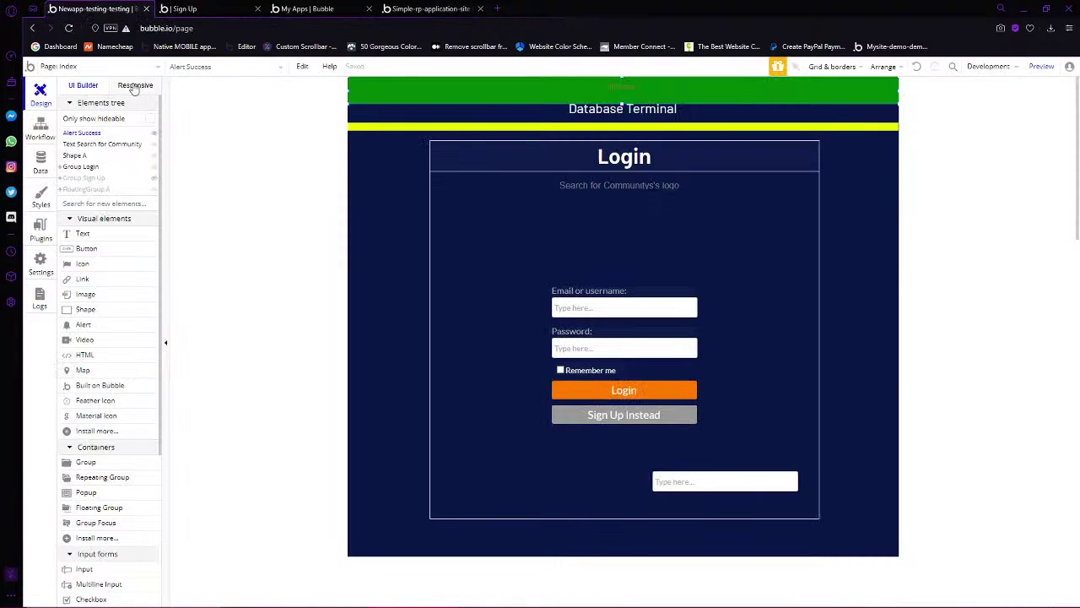
click(135, 85)
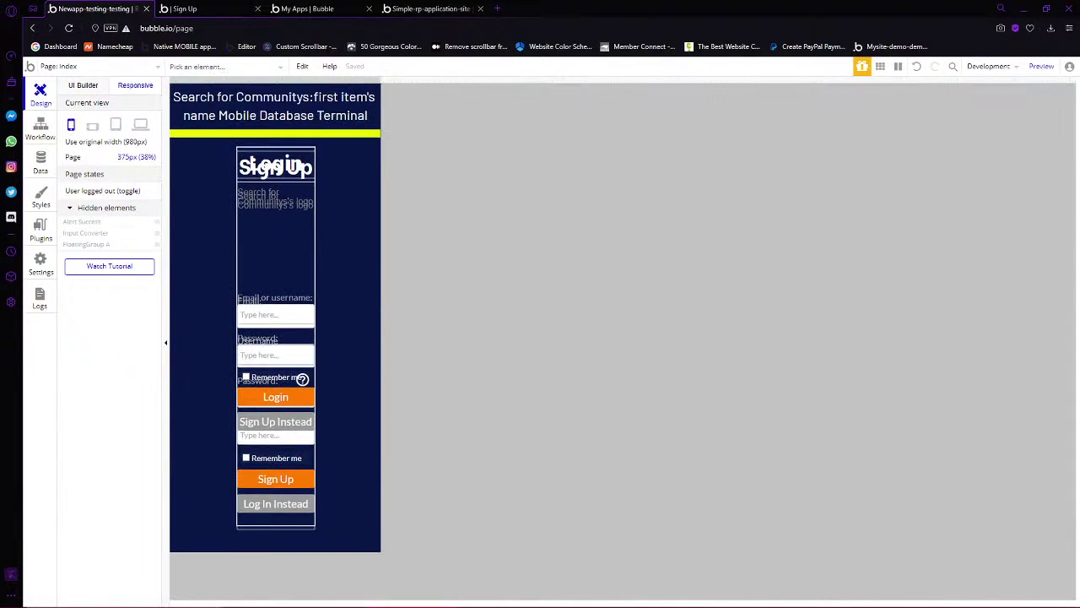
drag(382, 79, 517, 93)
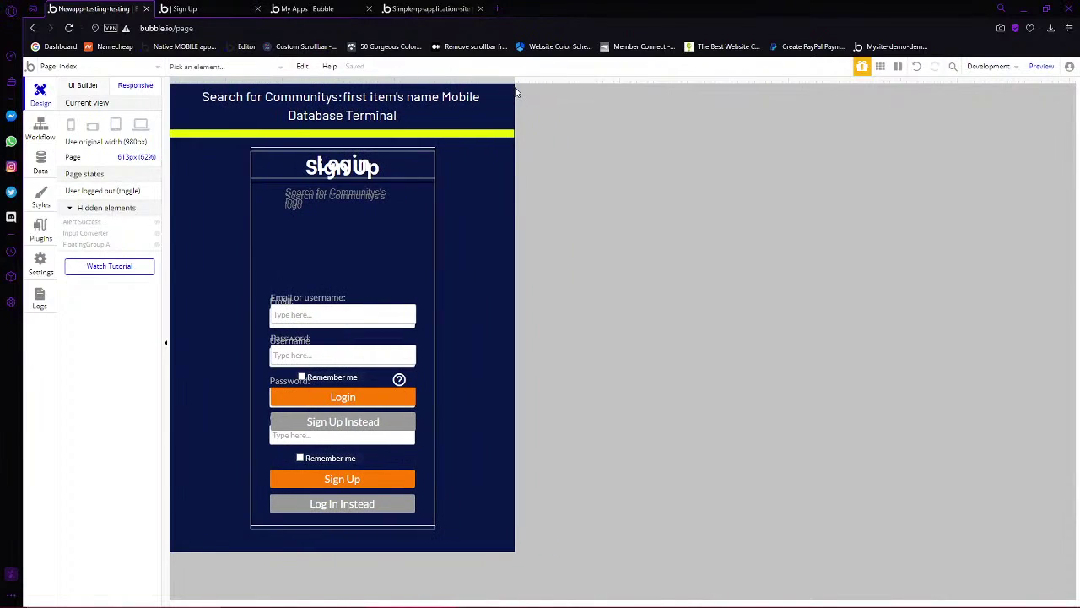
click(71, 125)
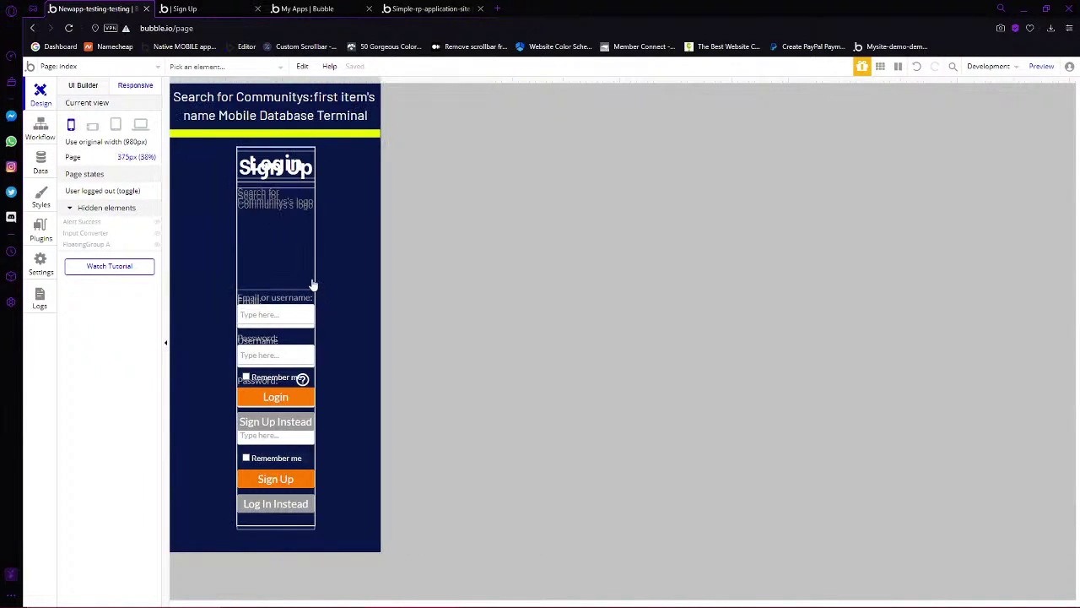
Raise Group Sign Up's minimum width to 33%
click(312, 284)
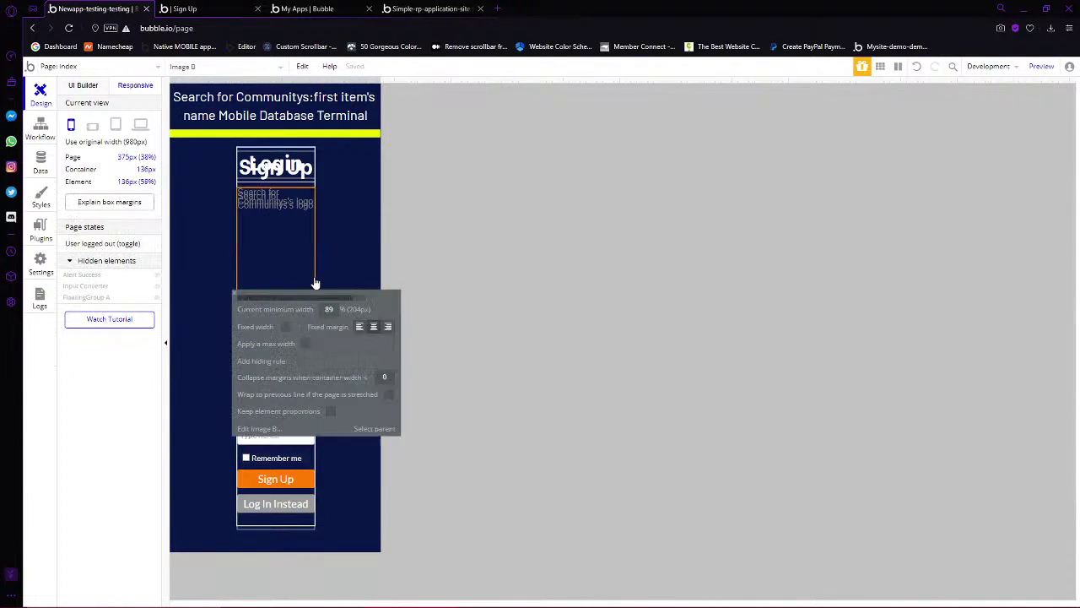
click(311, 160)
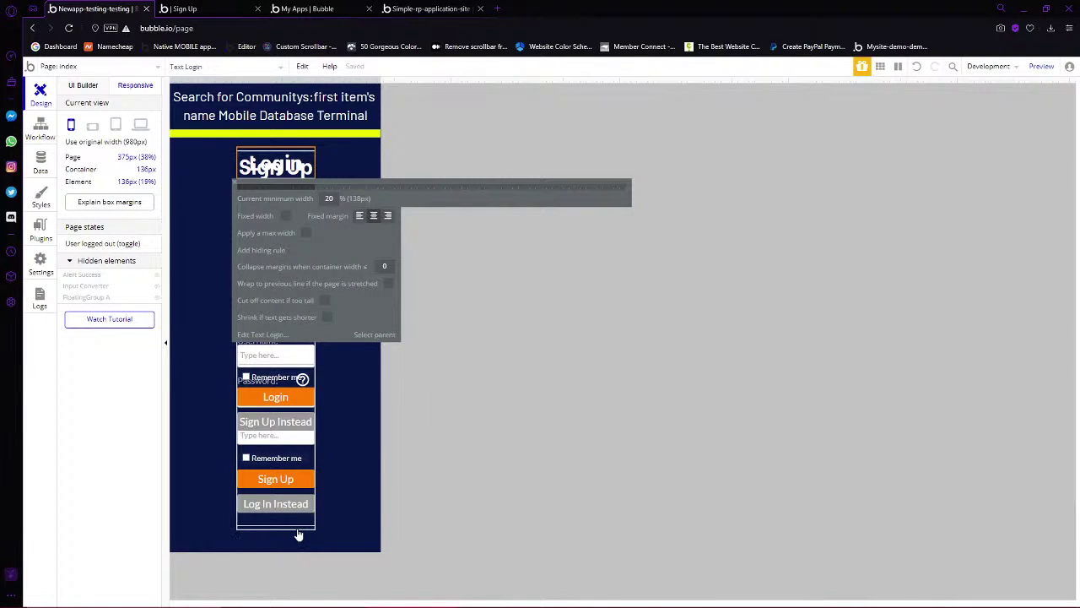
click(309, 492)
drag(344, 488, 384, 485)
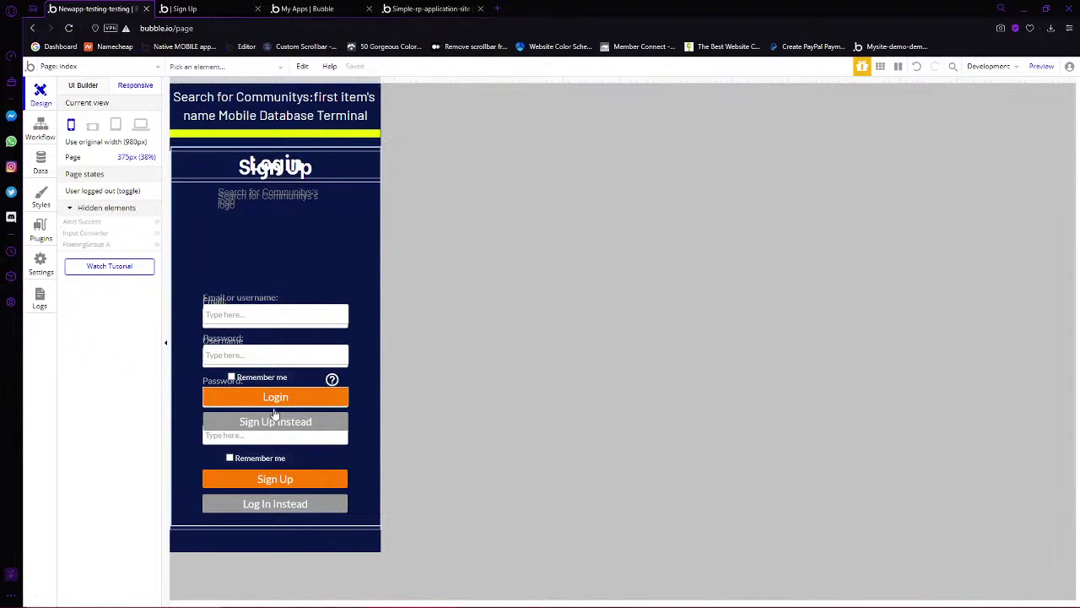
click(84, 85)
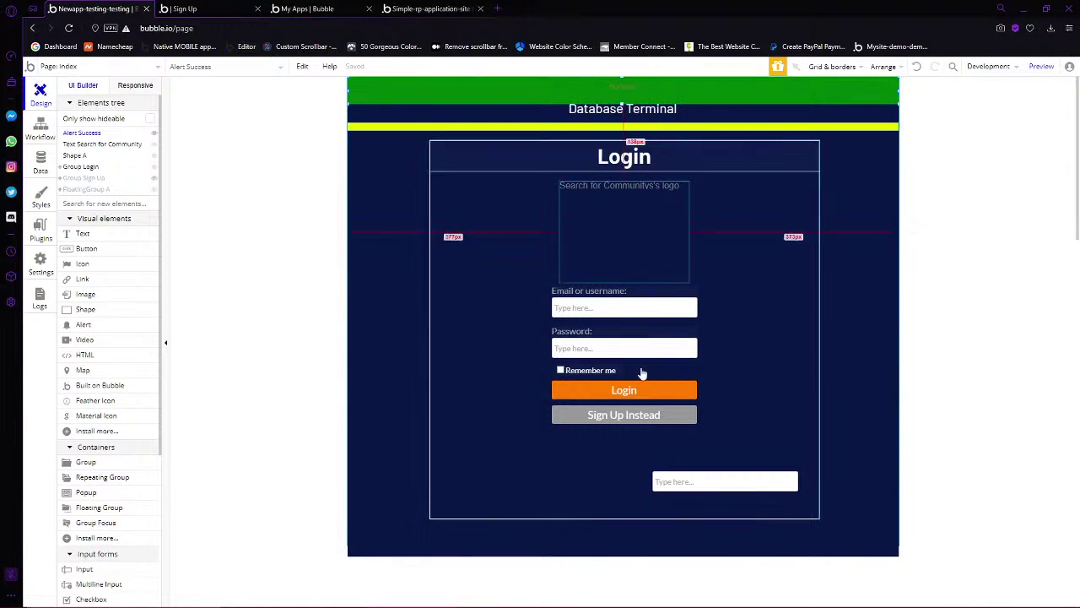
Add a 'Current User is logged in' condition to Alert Success
double_click(626, 390)
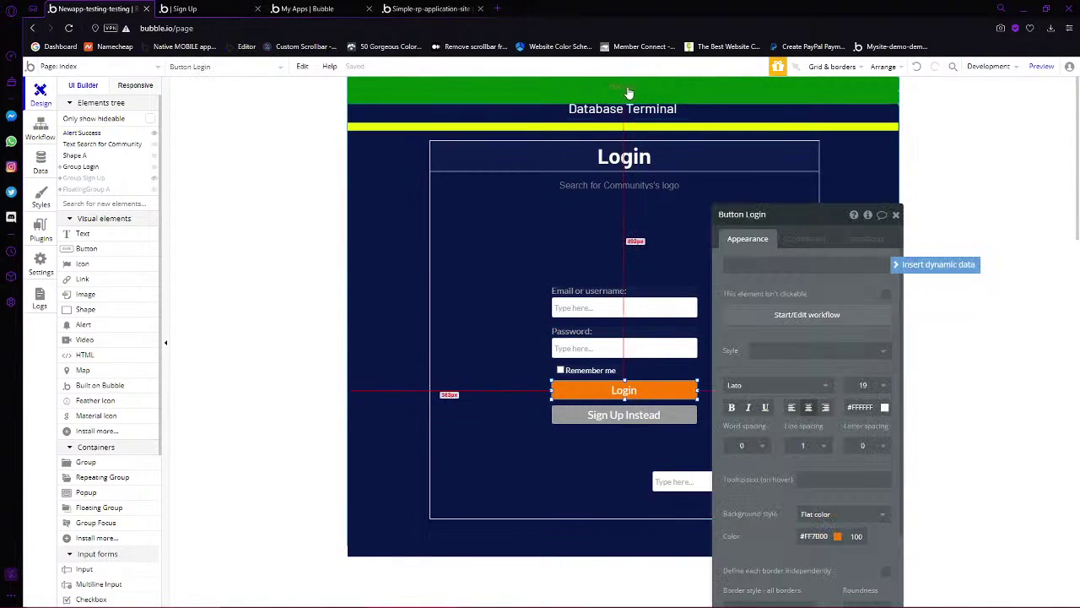
click(740, 88)
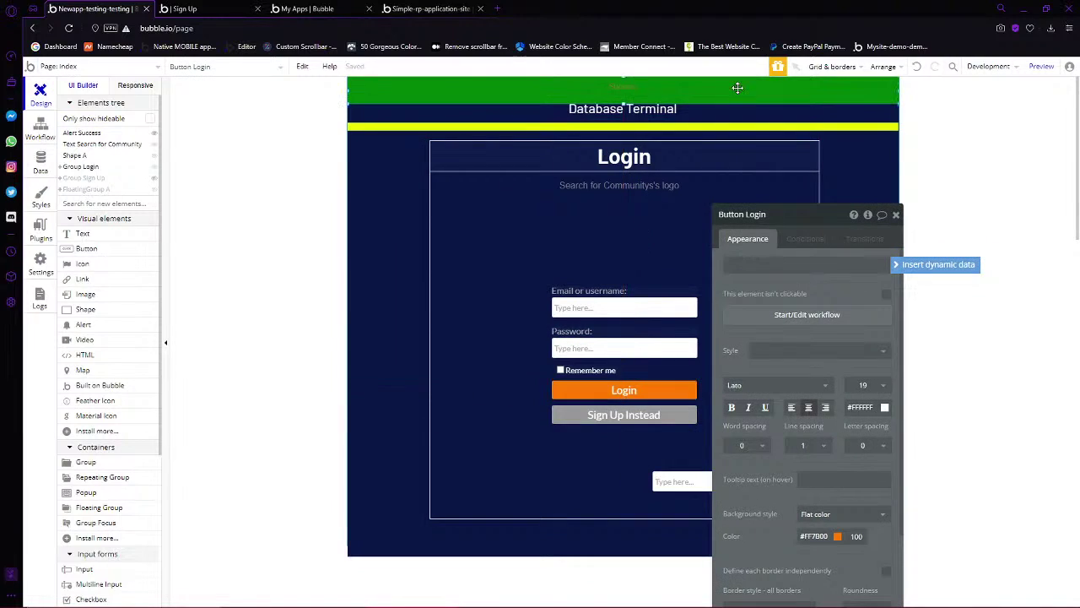
click(789, 241)
click(763, 265)
click(759, 270)
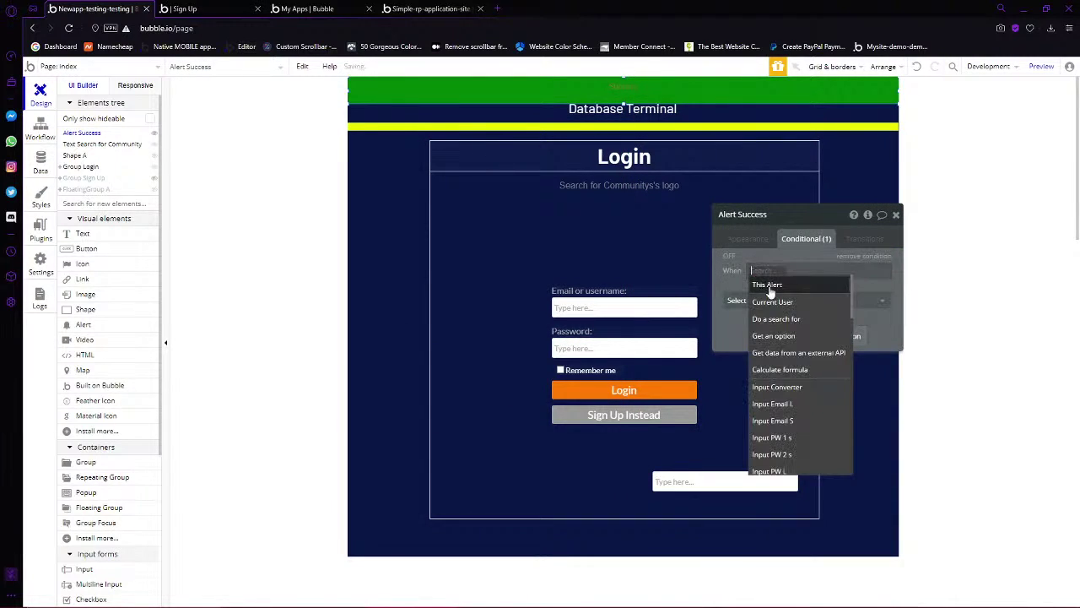
click(771, 301)
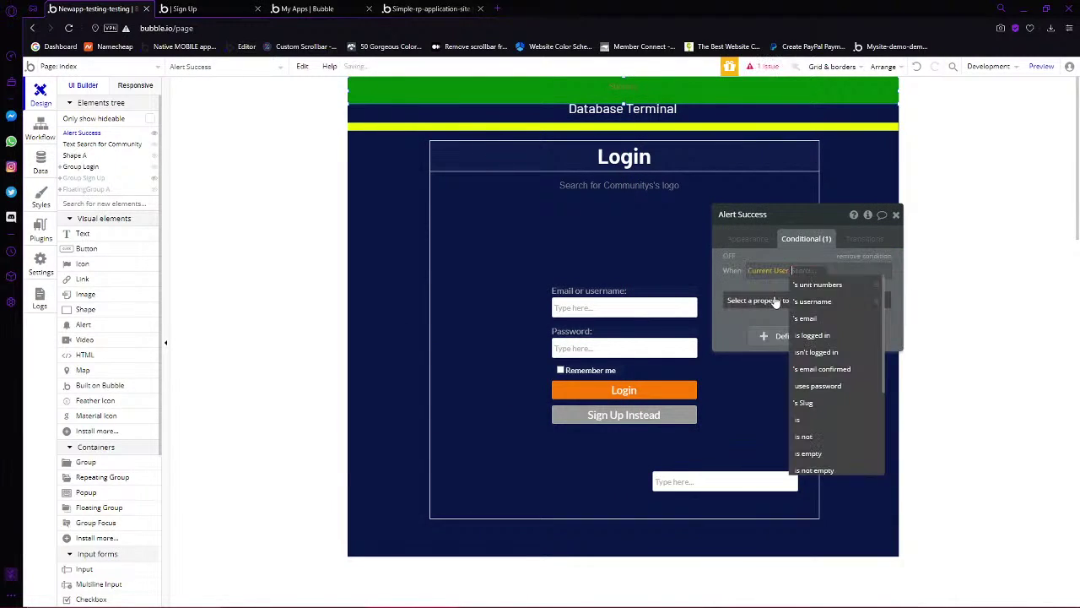
click(825, 335)
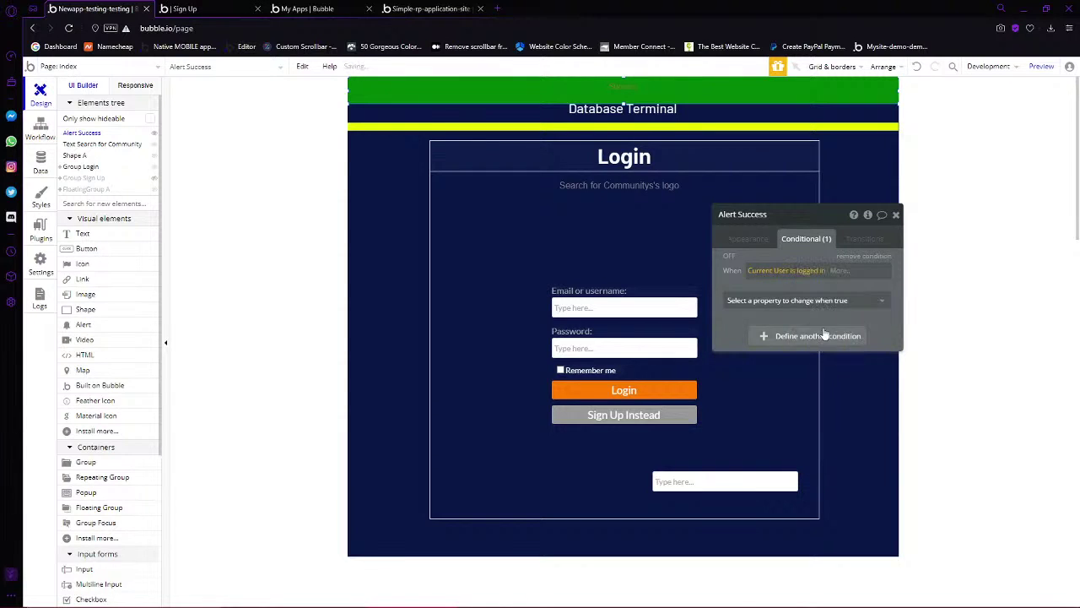
click(822, 300)
Delete the logged-in condition from Alert Success and show the workflow events
scroll(810, 361, down, 2)
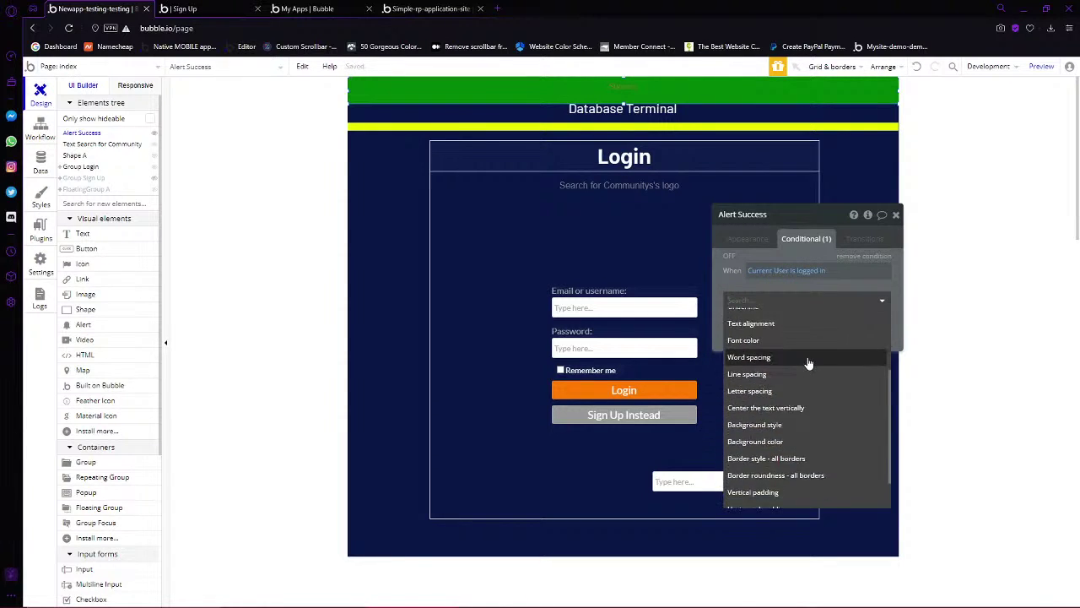
scroll(808, 363, down, 1)
text(vis)
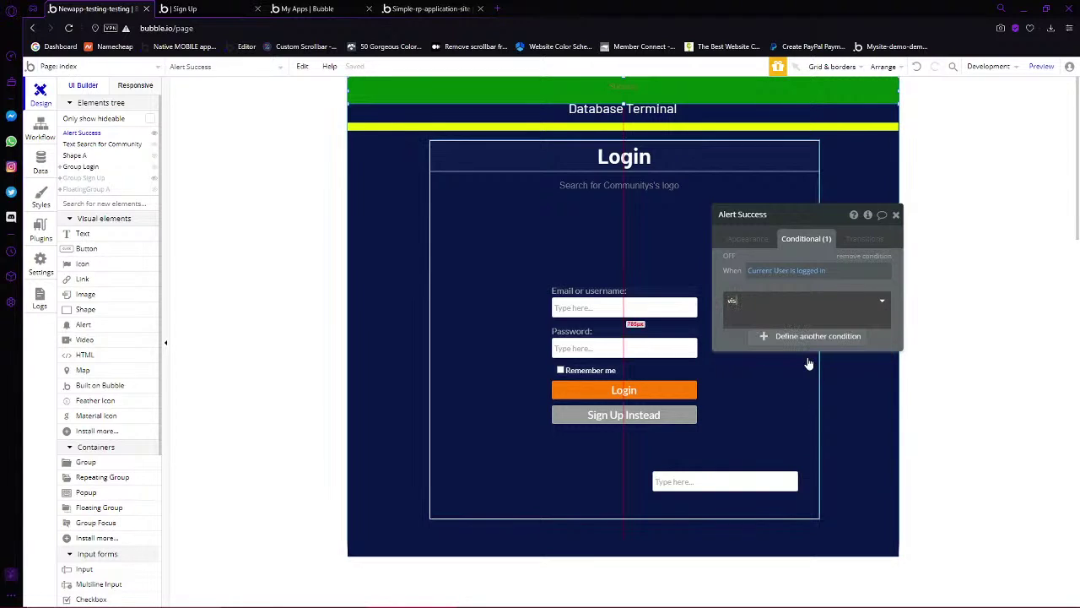
key(BackSpace)
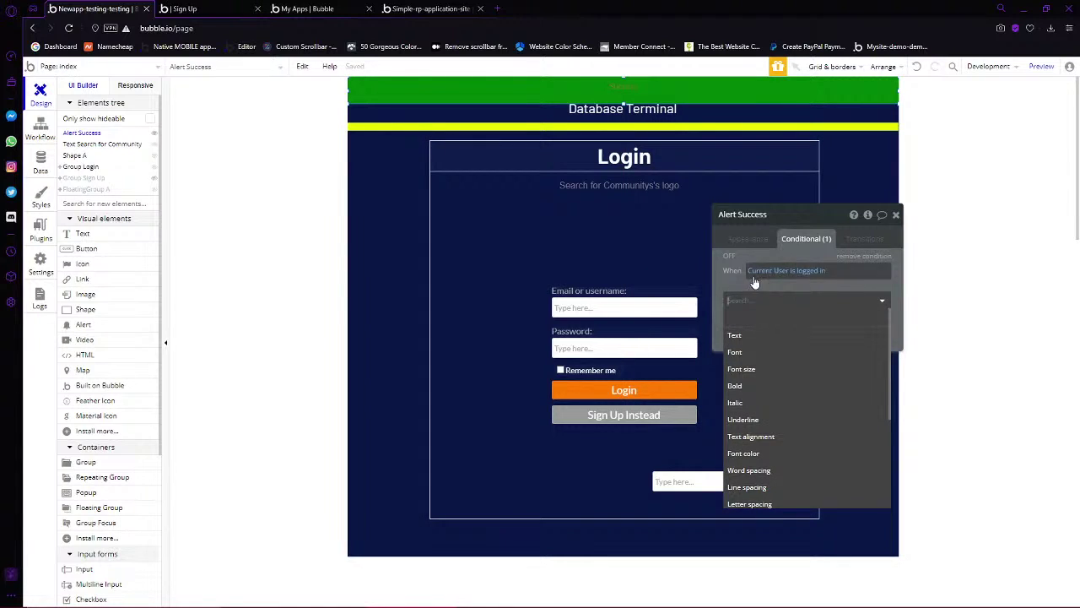
click(874, 256)
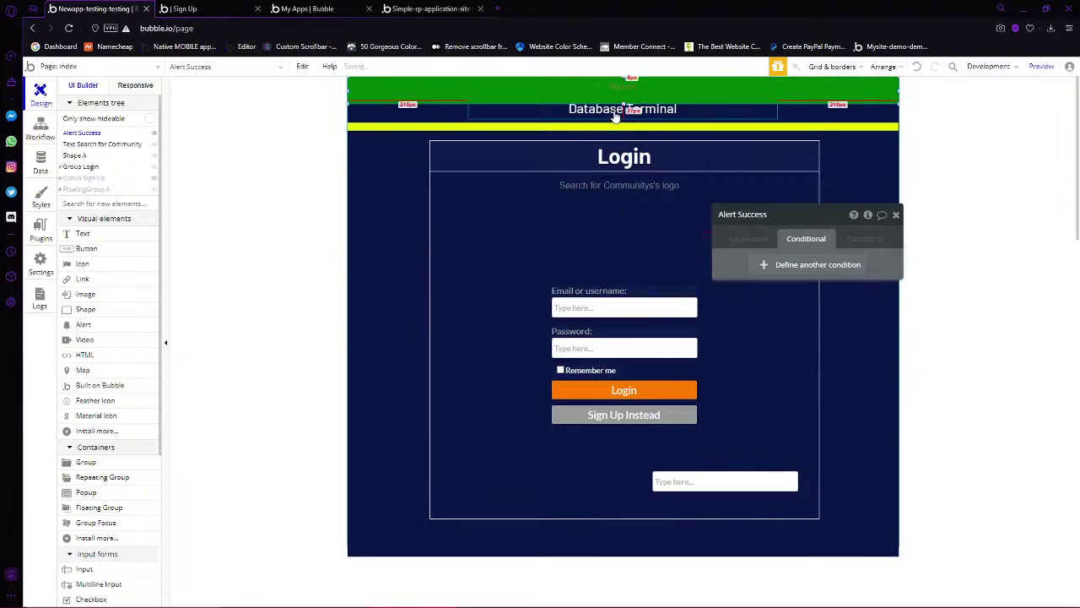
click(42, 136)
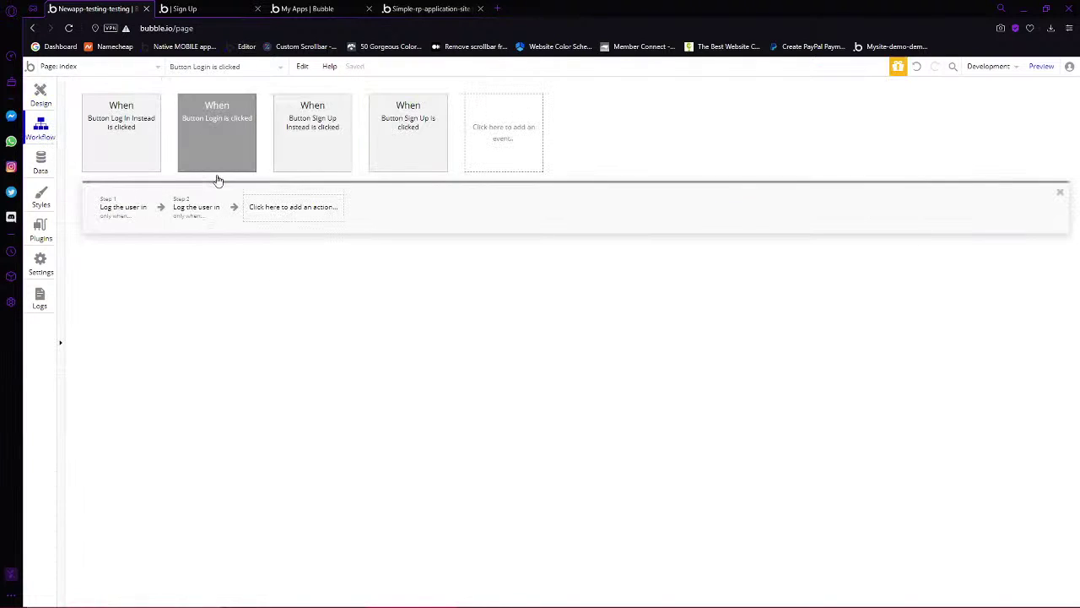
Add a 'Do every 5 seconds' event whose action shows the Alert Success message
click(490, 148)
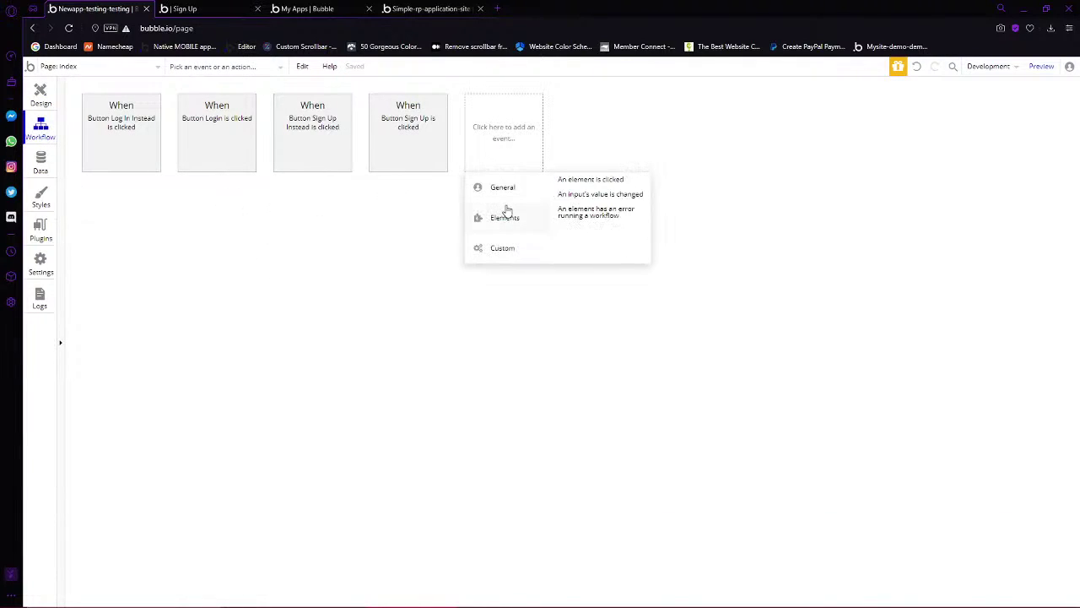
click(573, 223)
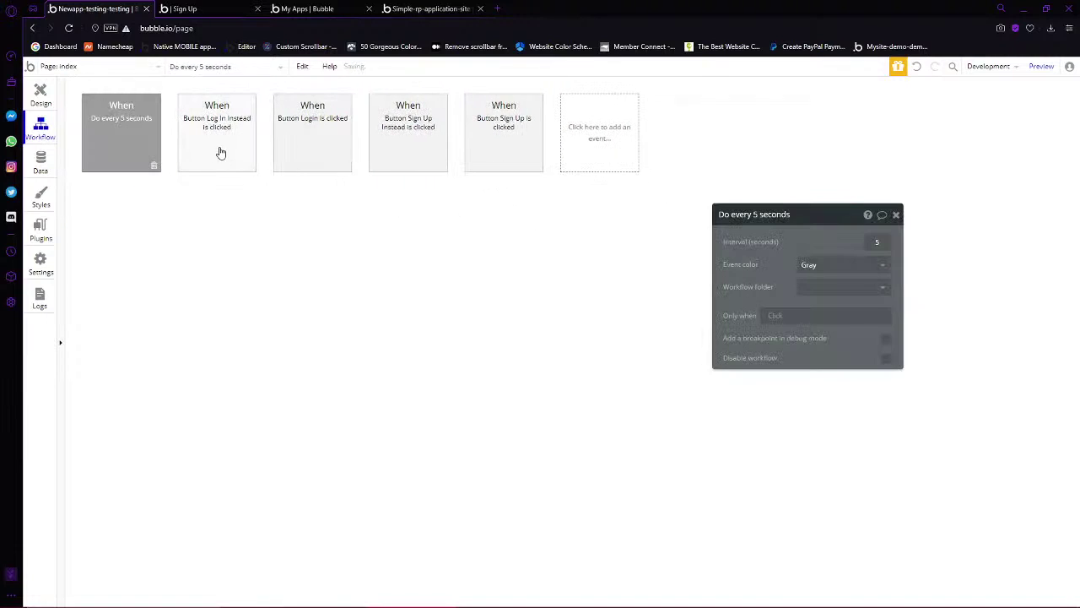
click(881, 242)
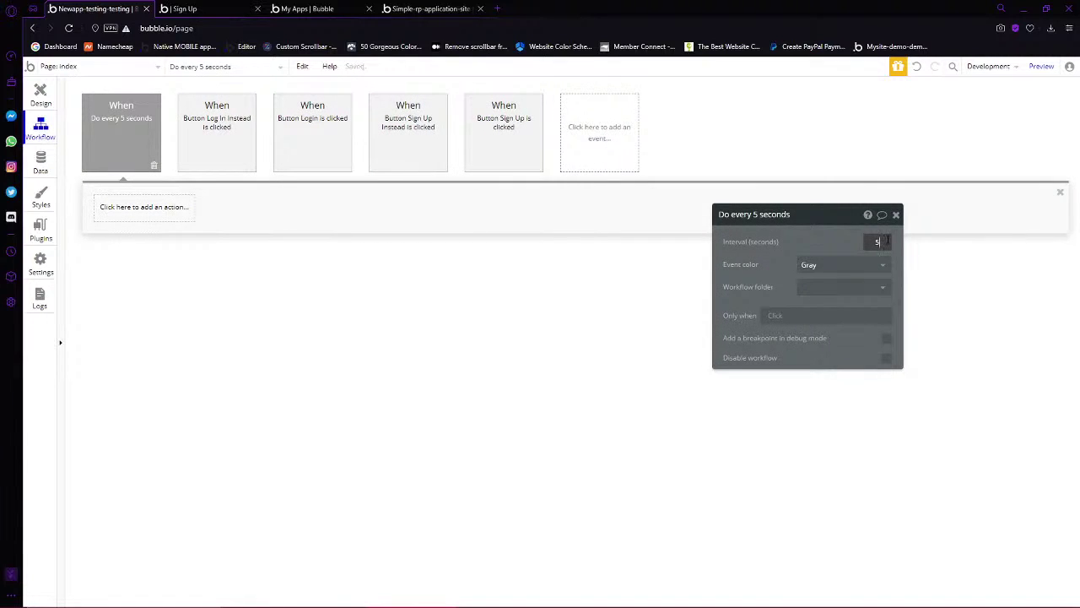
click(171, 206)
mouse_move(143, 363)
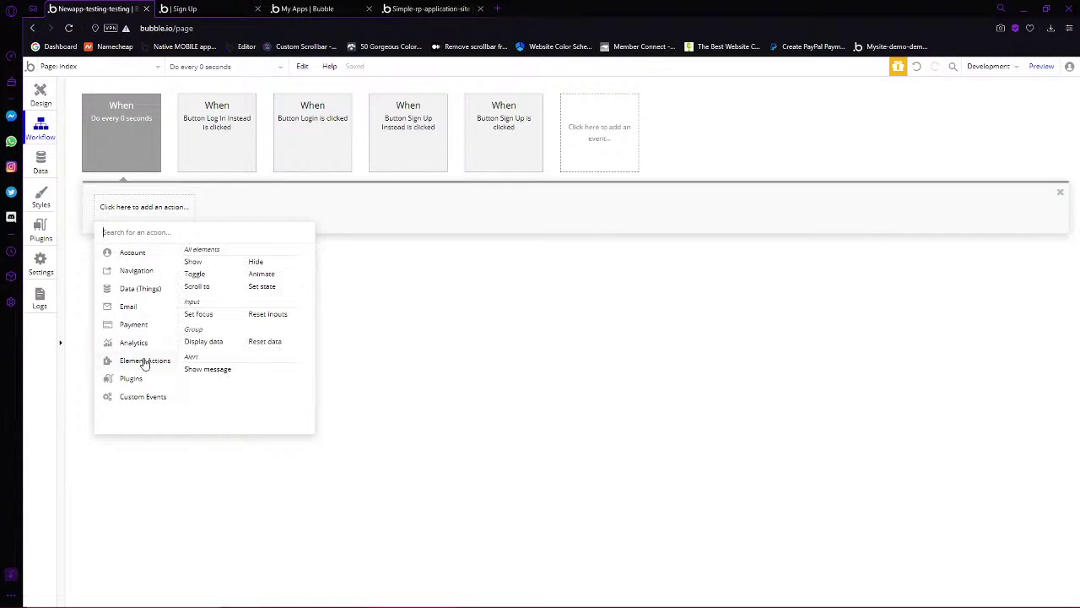
click(193, 368)
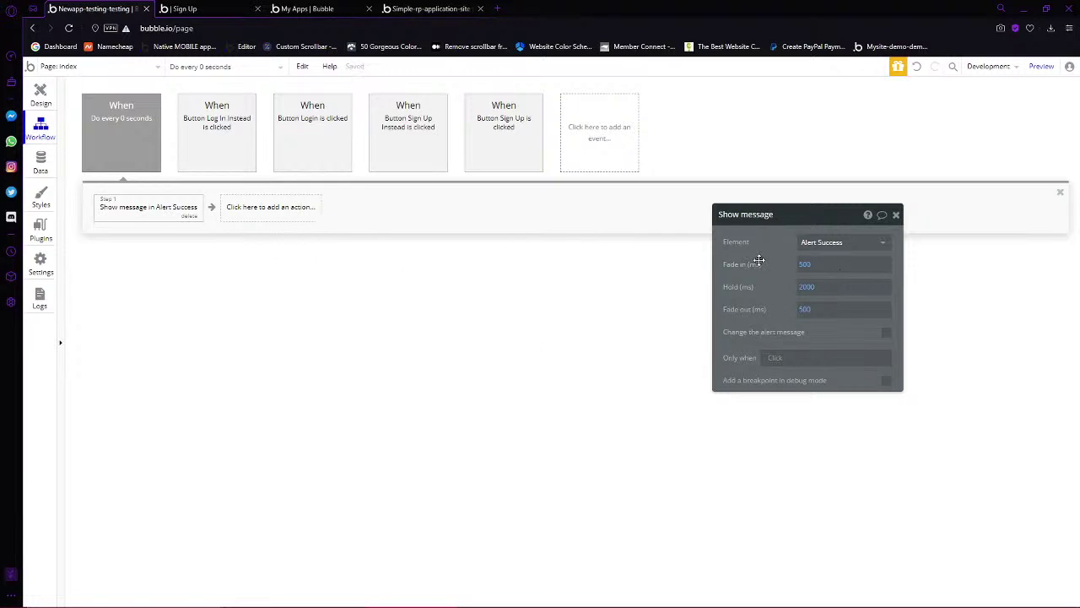
Run a normal preview of the app from the page design, then return to the editor
click(40, 95)
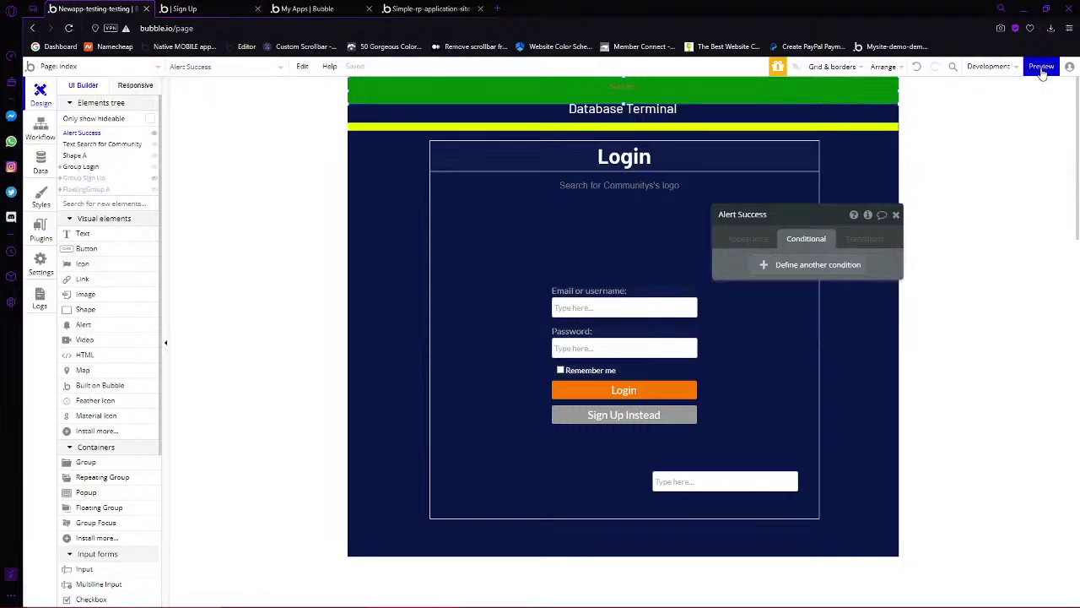
mouse_move(1040, 74)
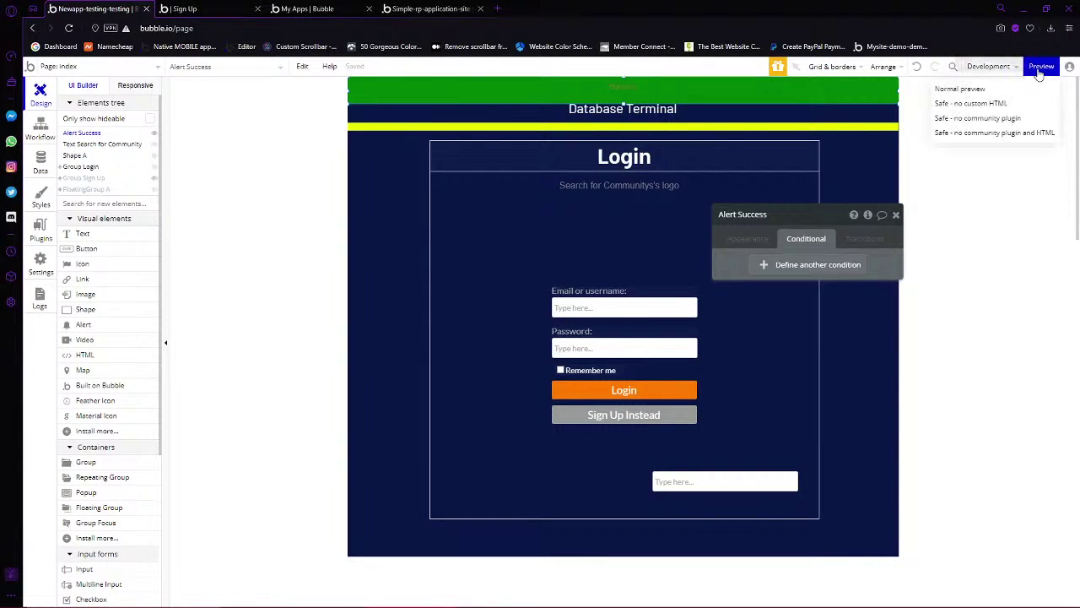
click(1039, 73)
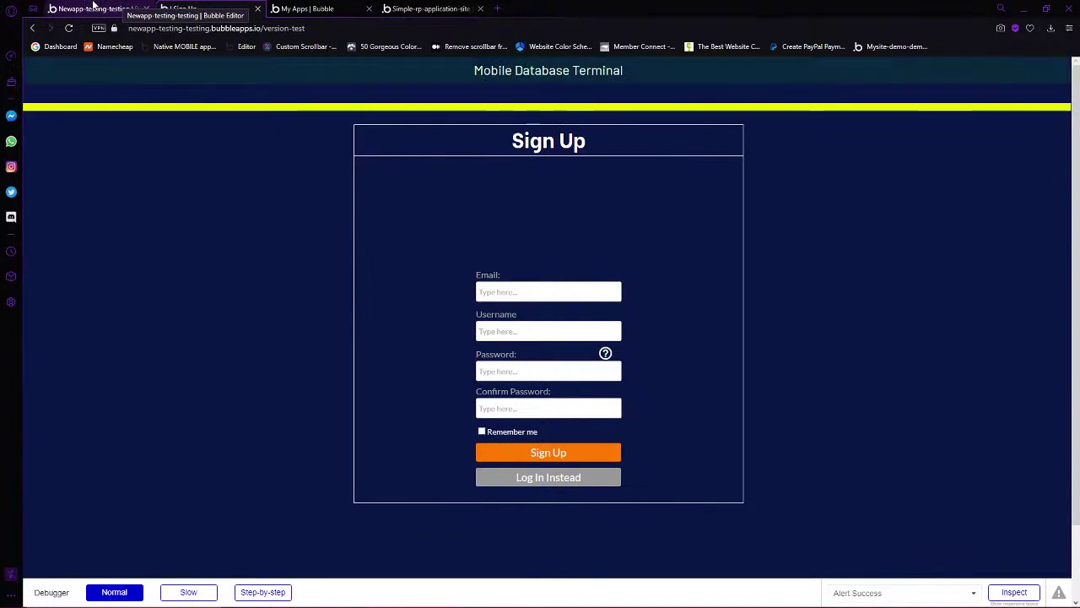
click(94, 7)
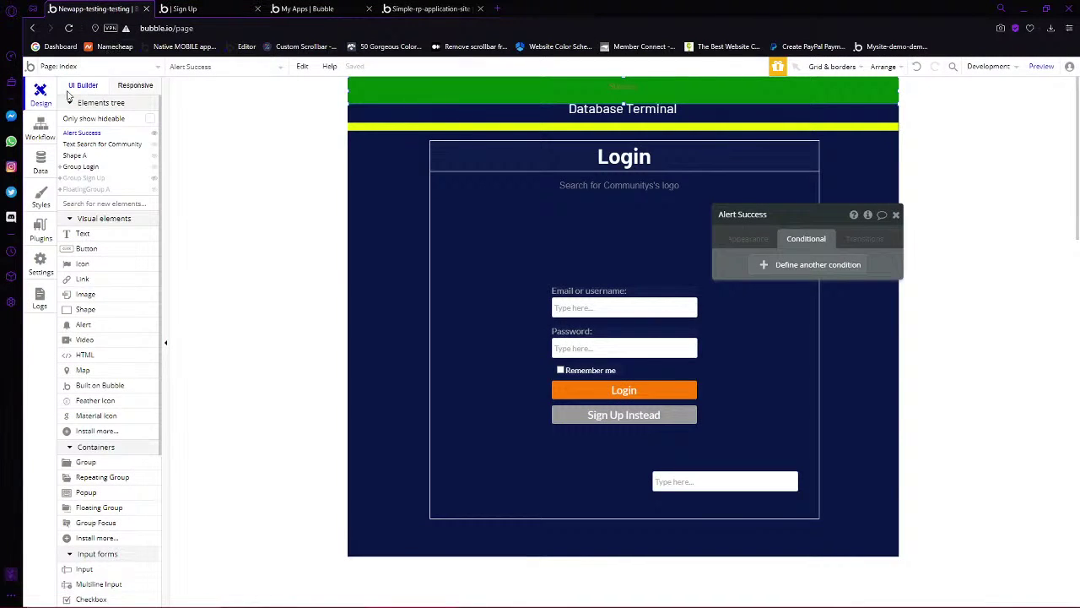
Make the Show message step run only when Current User is logged in, then return to Design
click(48, 135)
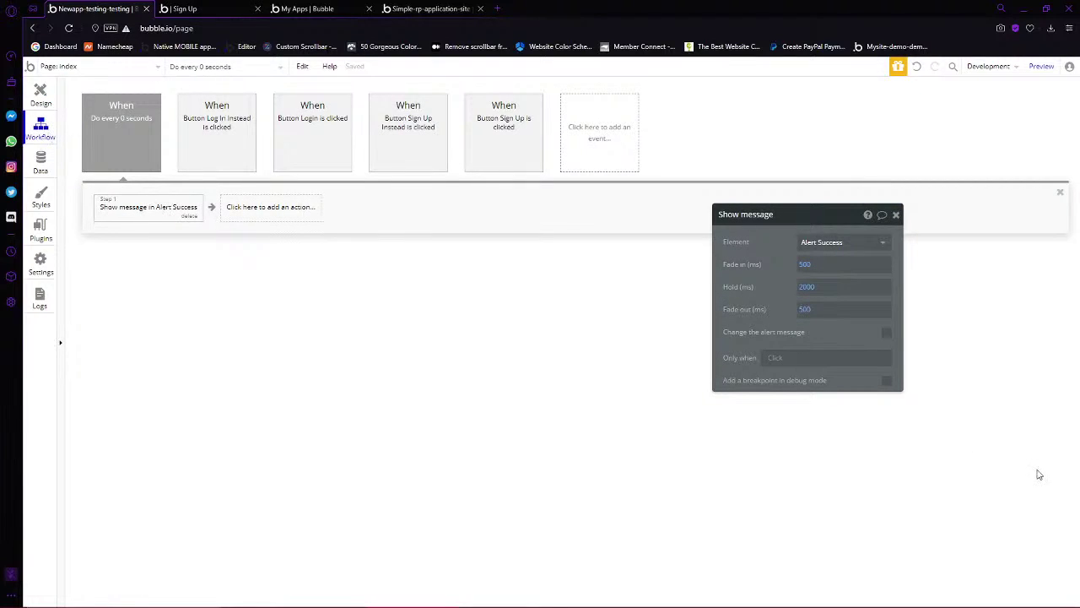
click(773, 363)
click(783, 405)
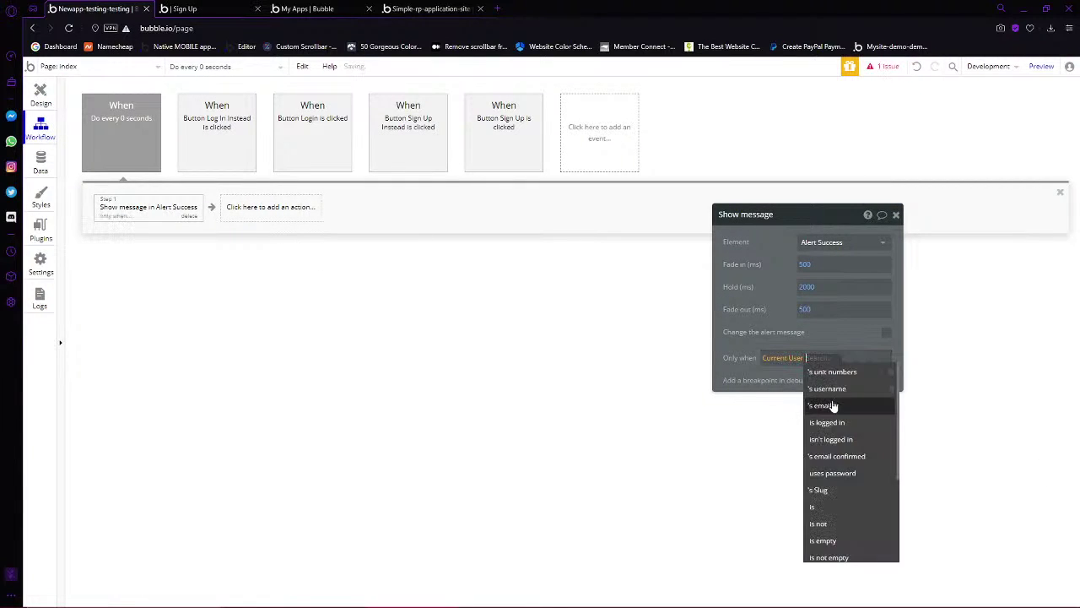
click(831, 422)
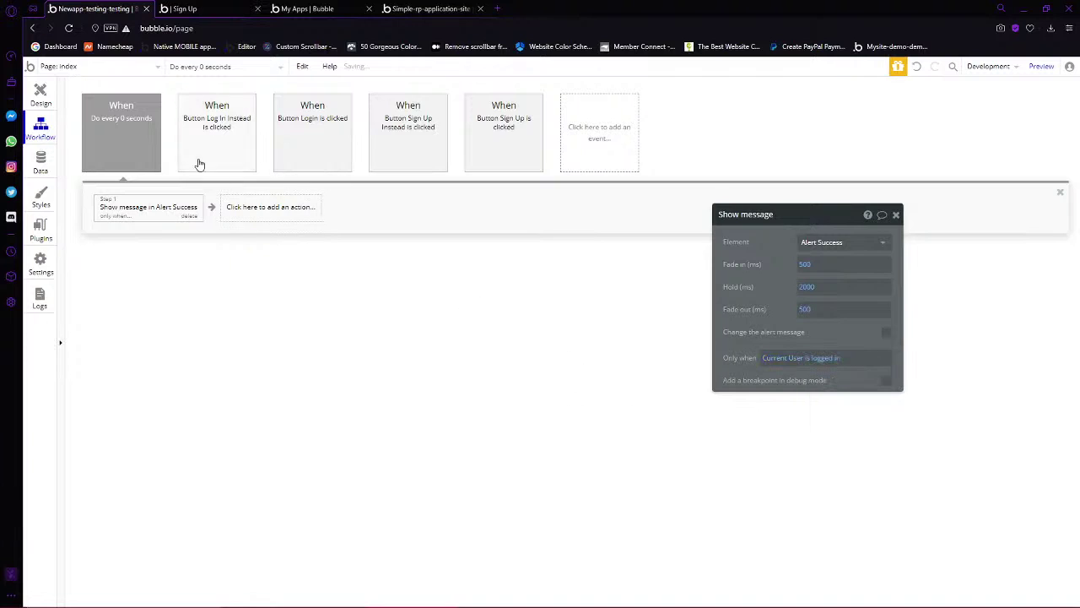
click(40, 94)
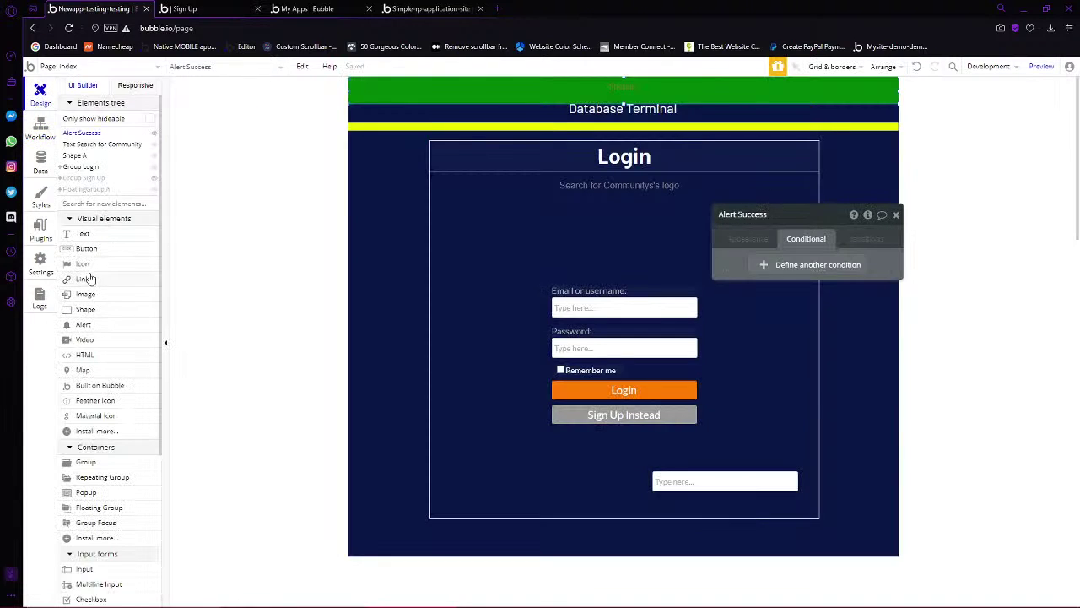
Place a new button labelled 'Log Out' to the left of the Login box
click(86, 248)
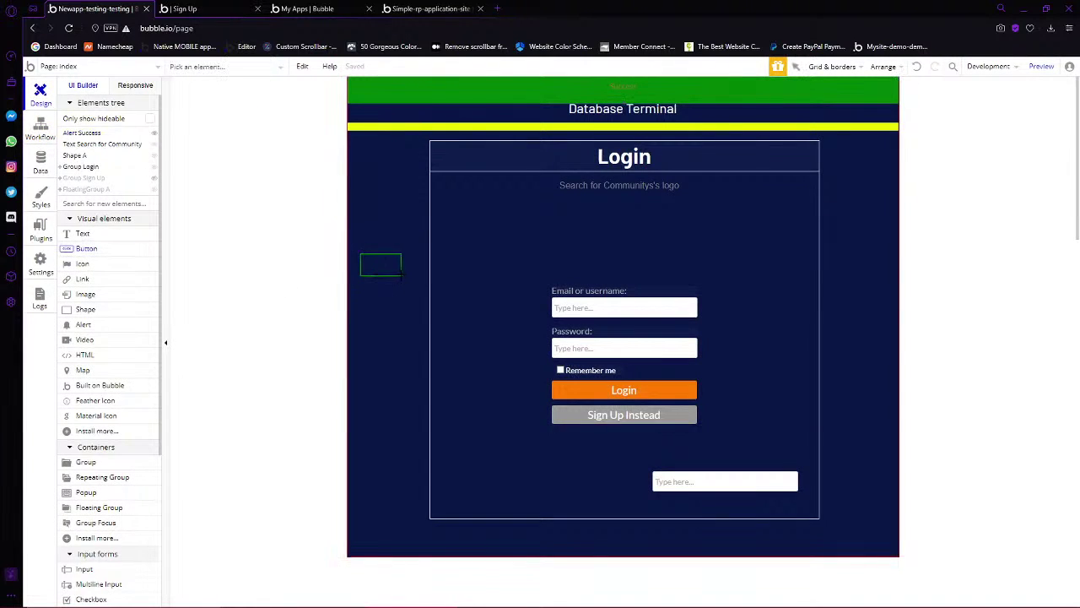
drag(400, 275, 409, 275)
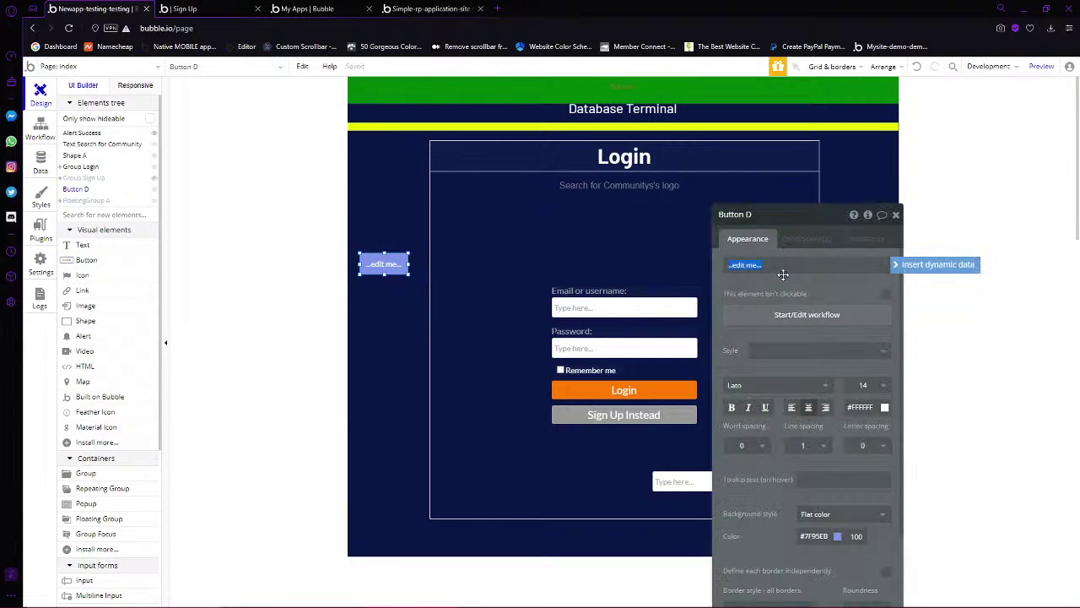
click(783, 274)
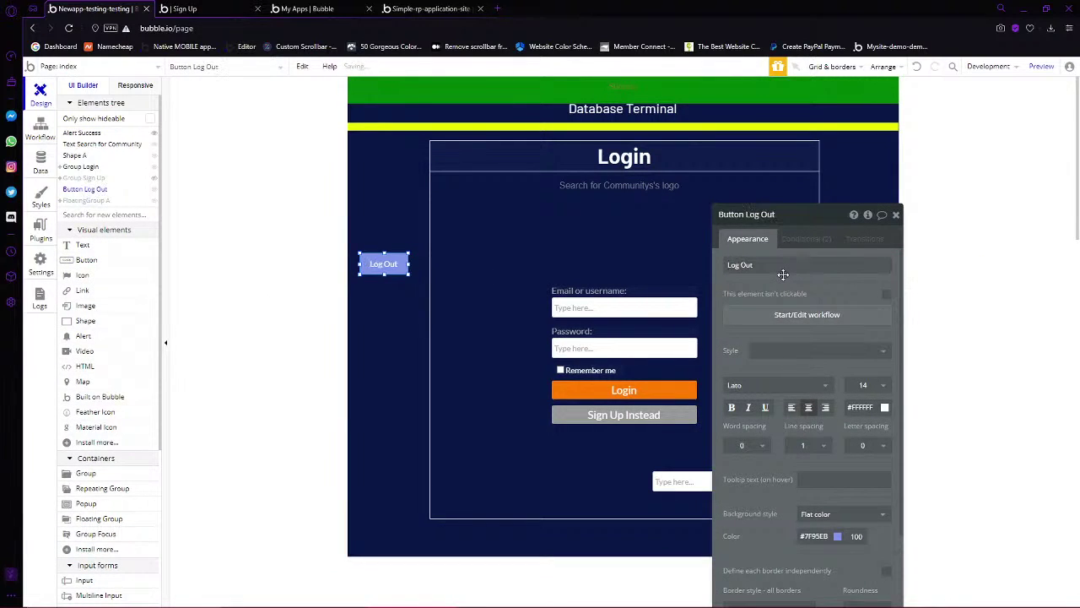
Give the Log Out button a workflow that logs the user out, then view the Sign Up preview
click(793, 319)
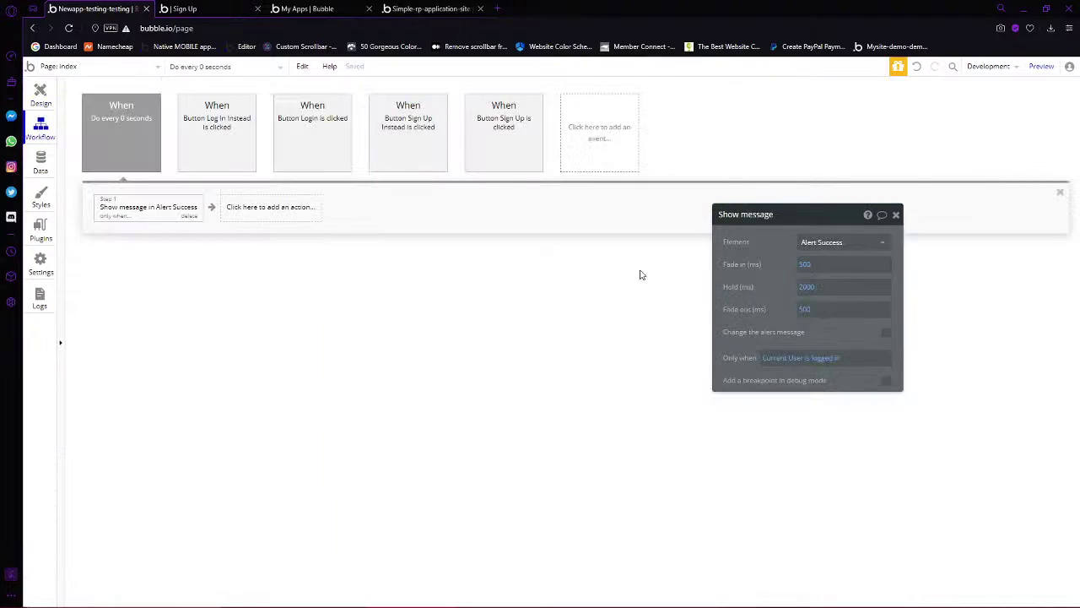
click(145, 208)
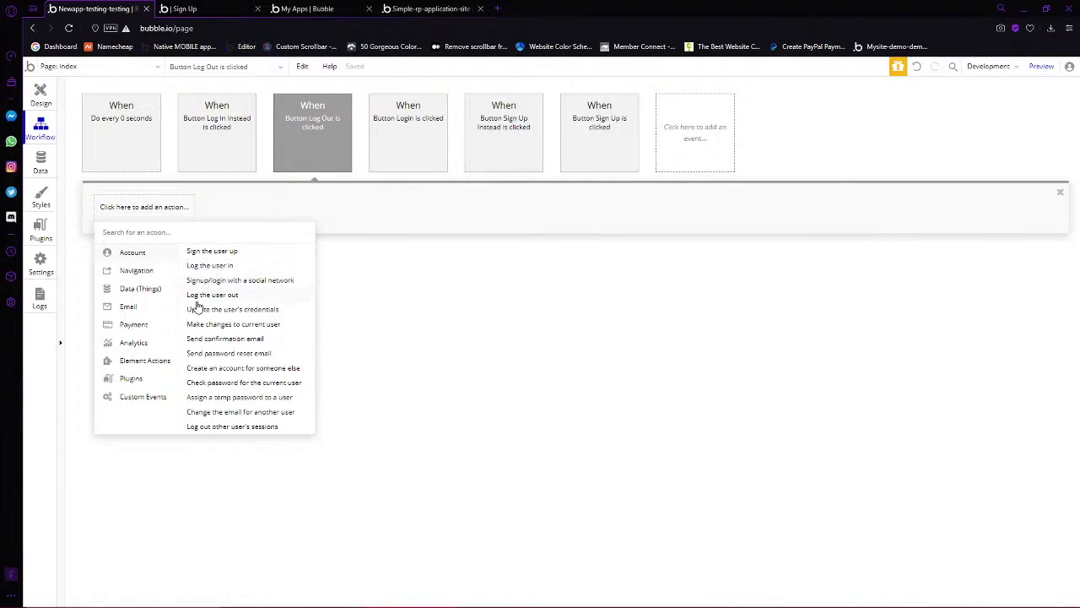
click(222, 295)
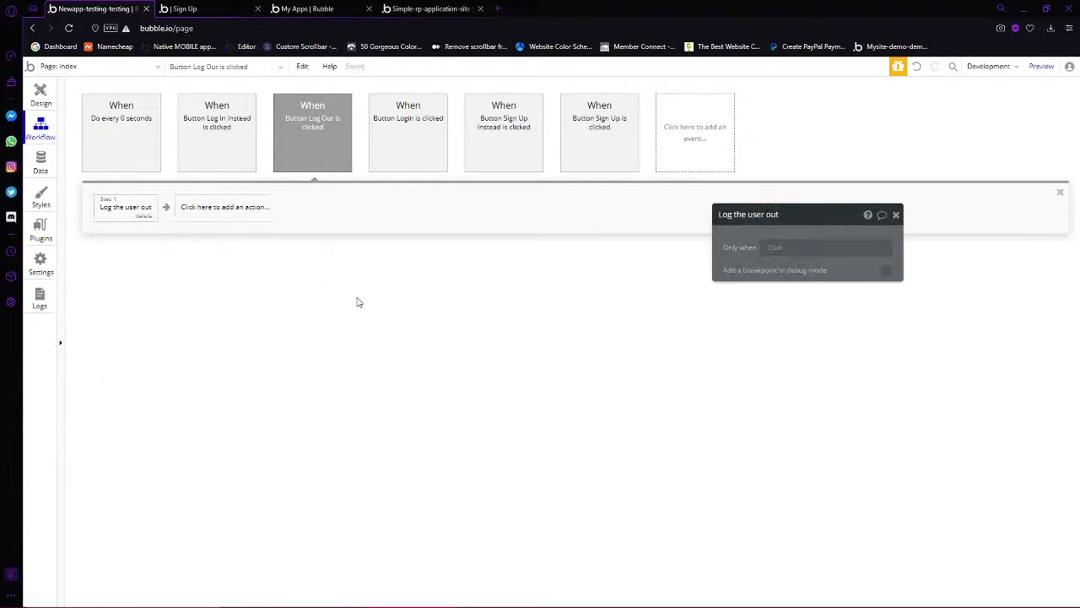
click(226, 7)
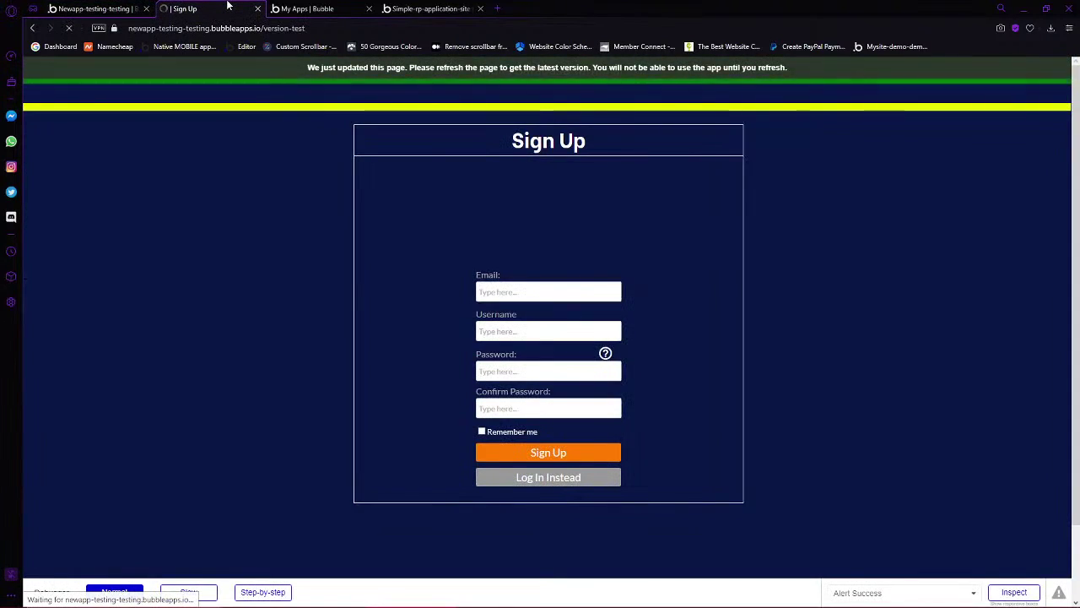
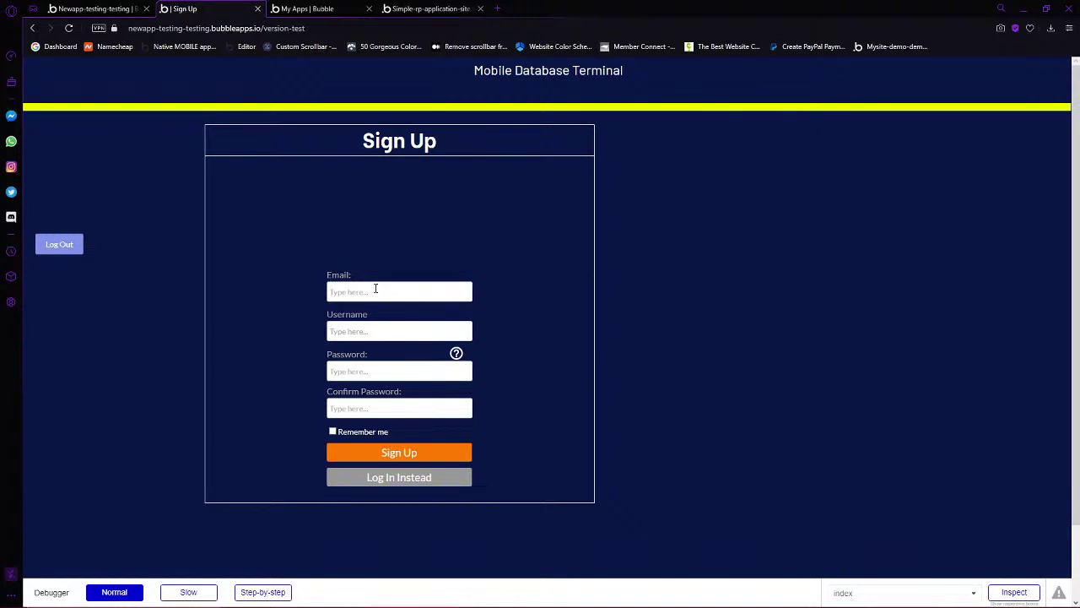
Sign up as demo1 with a matching password and confirmation, with Remember me ticked
text(o1)
key(Tab)
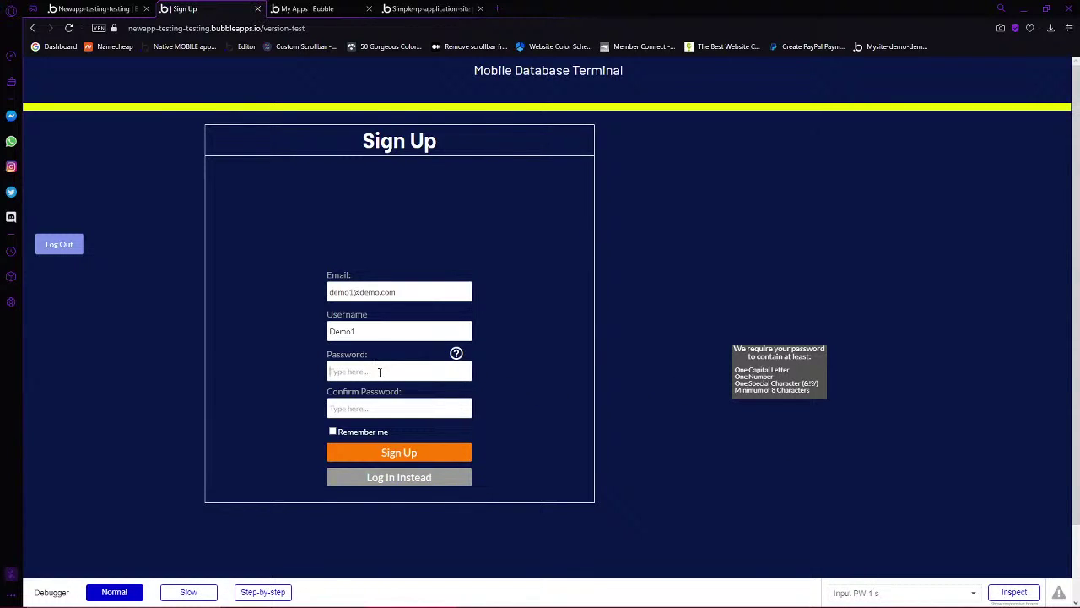
text(Demo)
text(123)
click(363, 410)
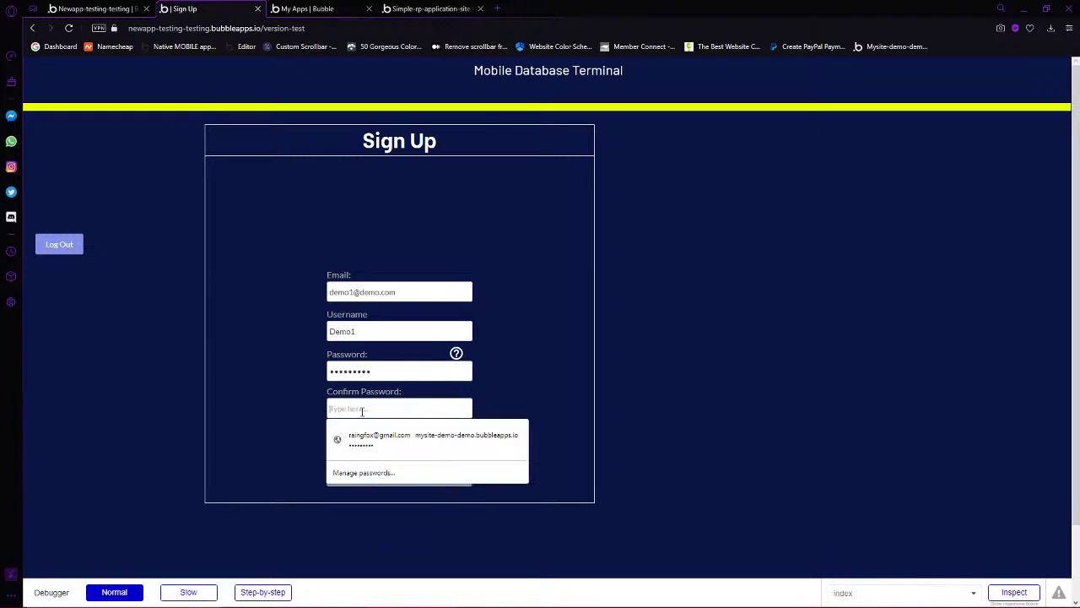
text(D)
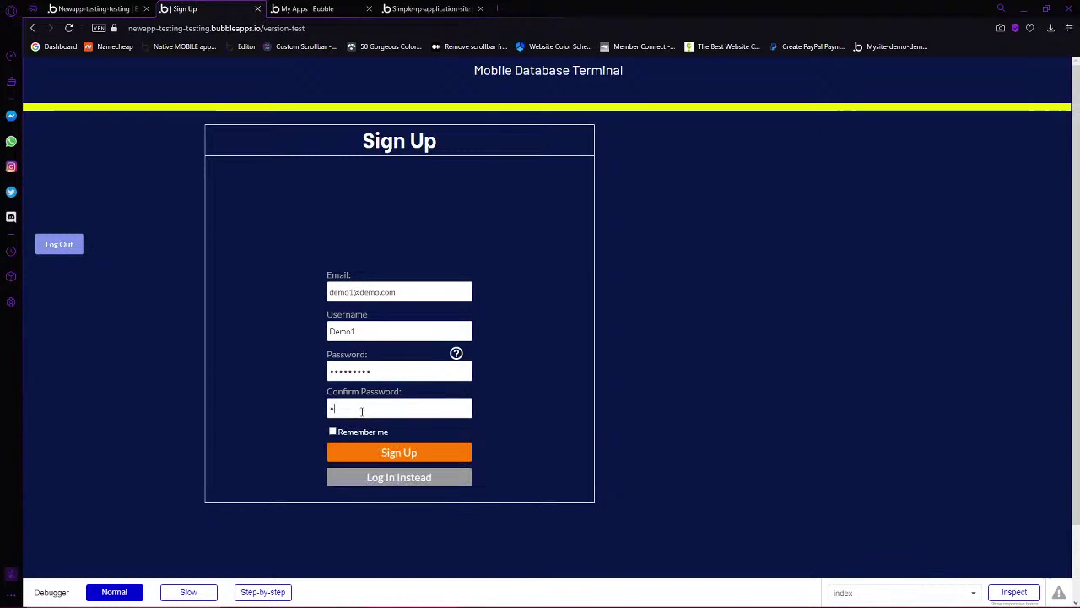
text(emo)
click(333, 432)
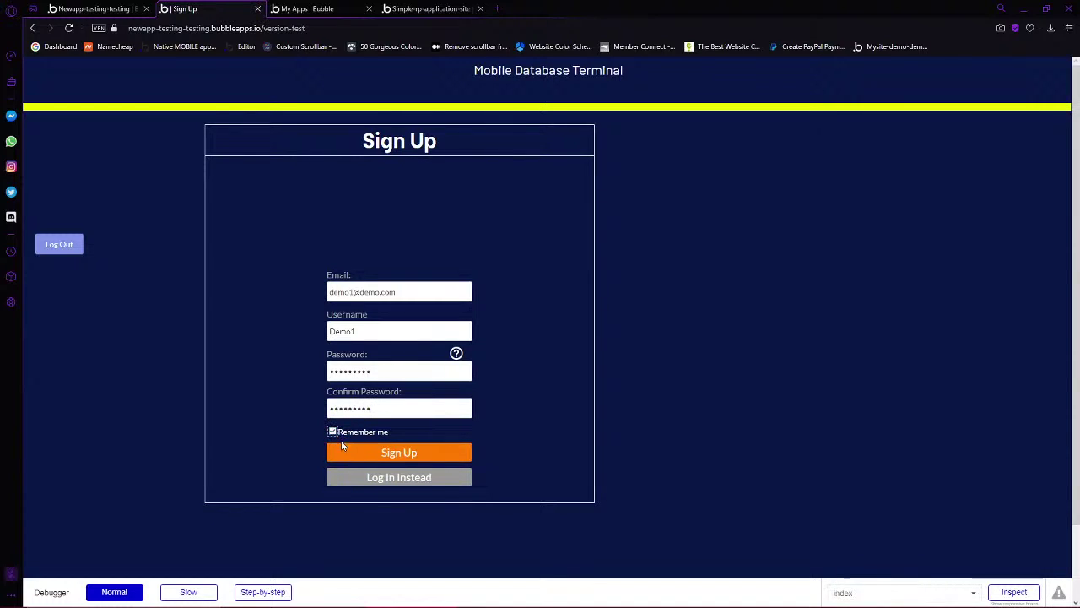
click(377, 465)
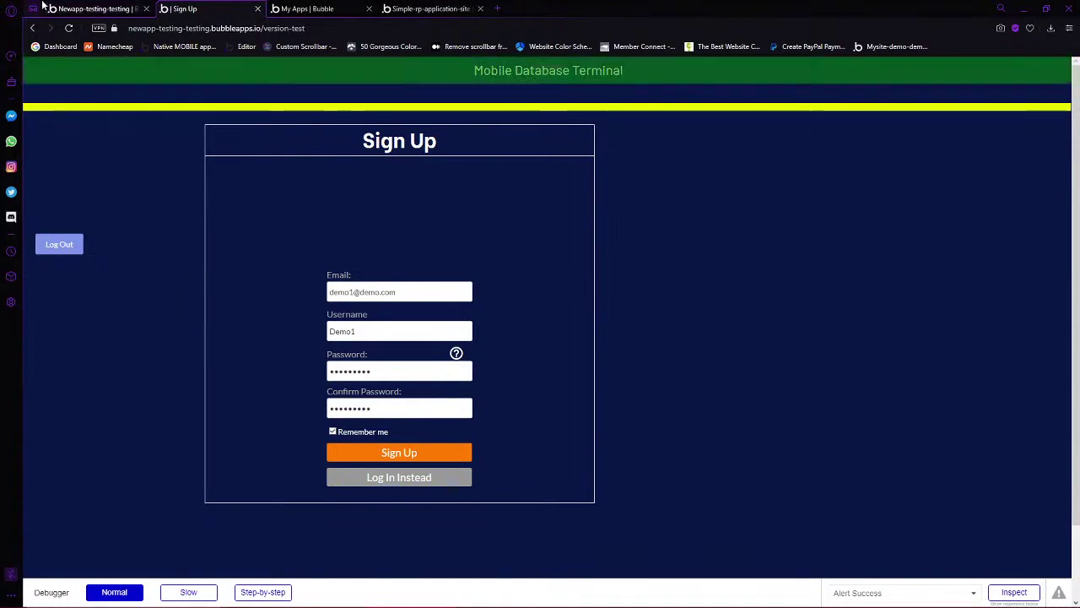
Review the Do every 0 seconds, Button Login and Button Log Out workflows in the editor
click(93, 9)
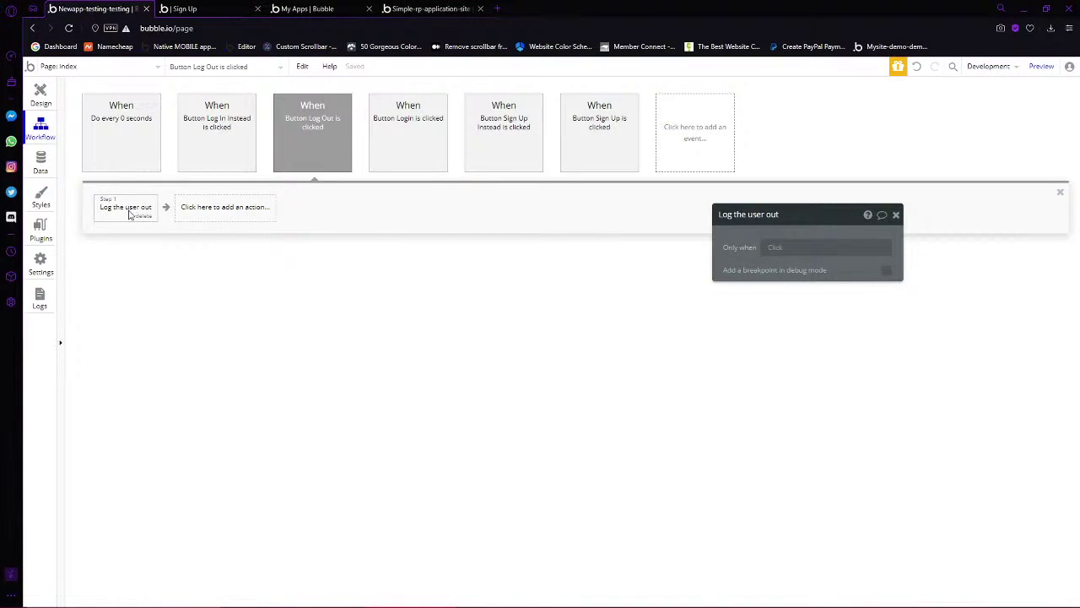
click(142, 149)
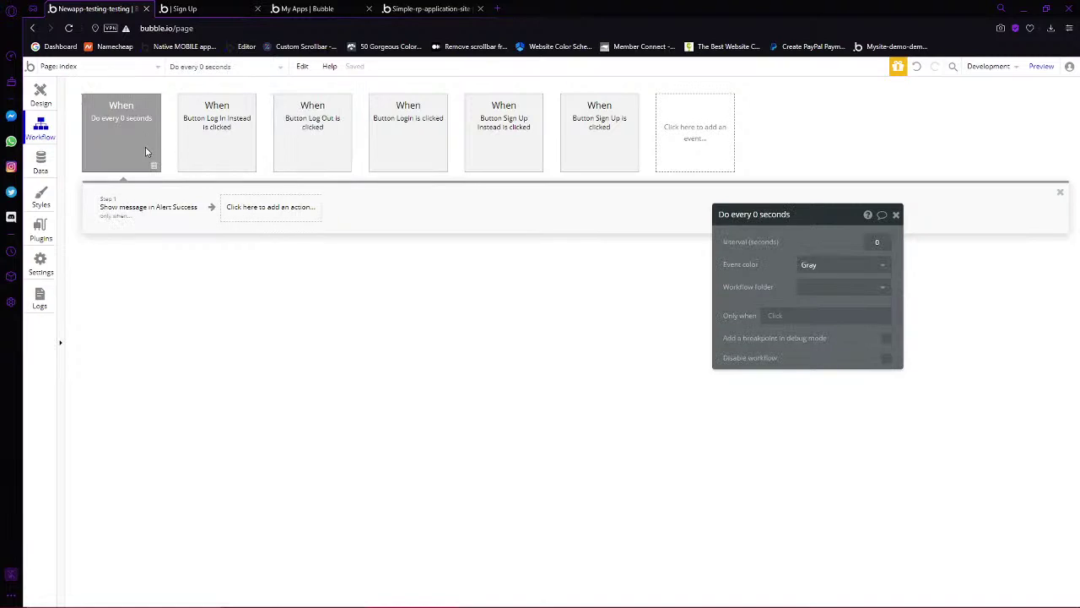
click(151, 208)
click(380, 133)
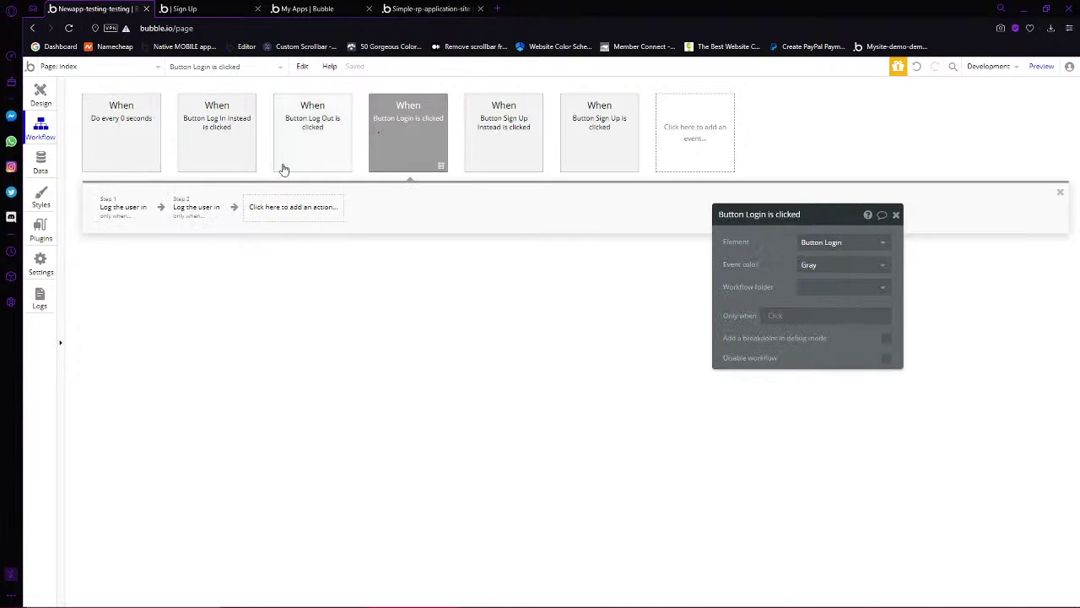
click(336, 152)
click(123, 208)
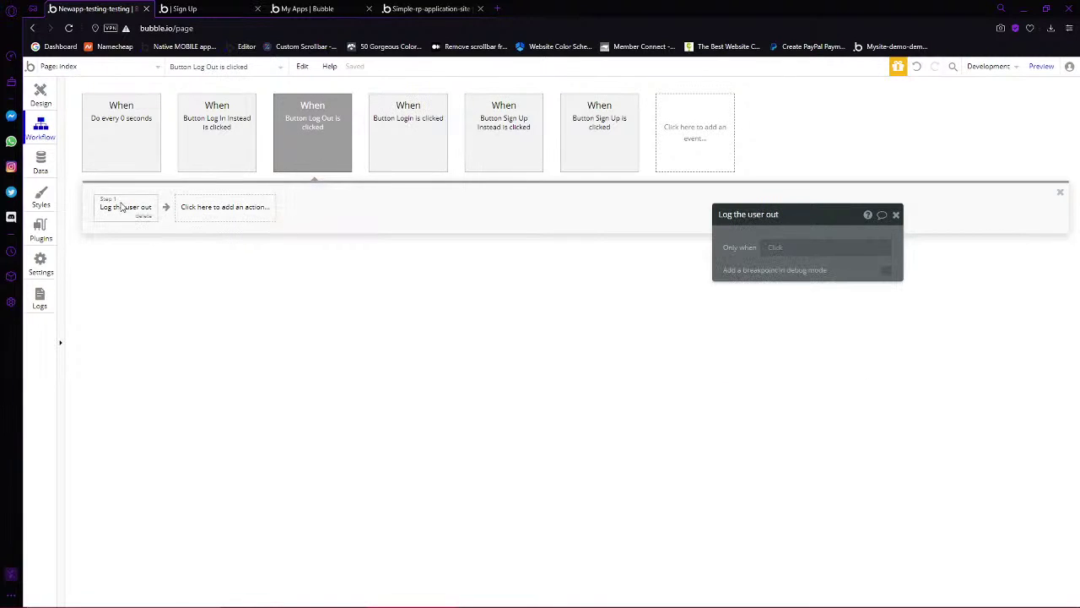
click(184, 8)
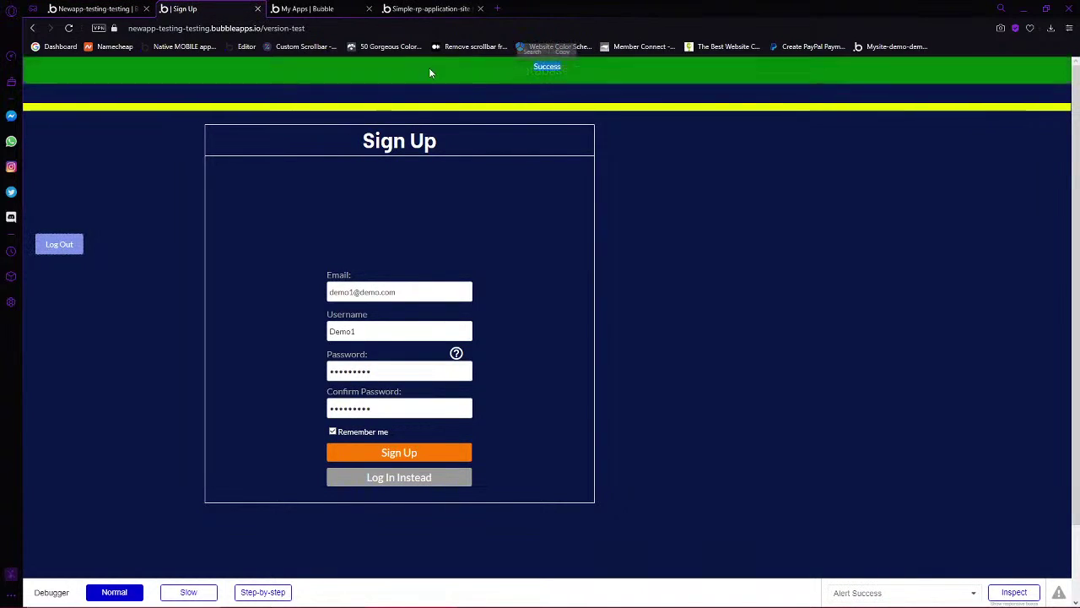
Recheck the Show message in Alert Success step and log-out step, then reload the preview
click(93, 8)
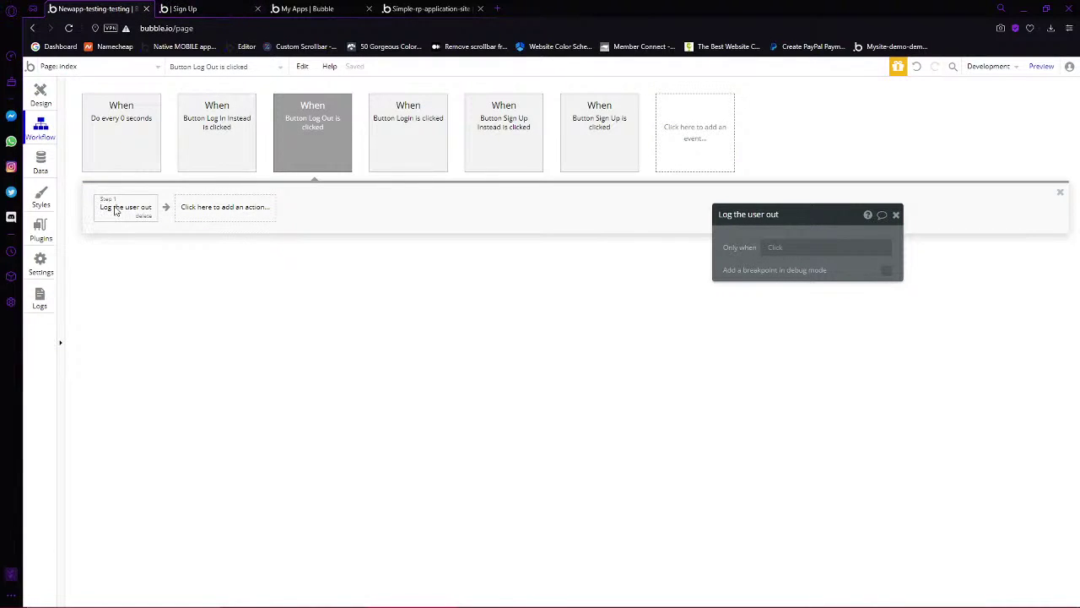
mouse_move(332, 152)
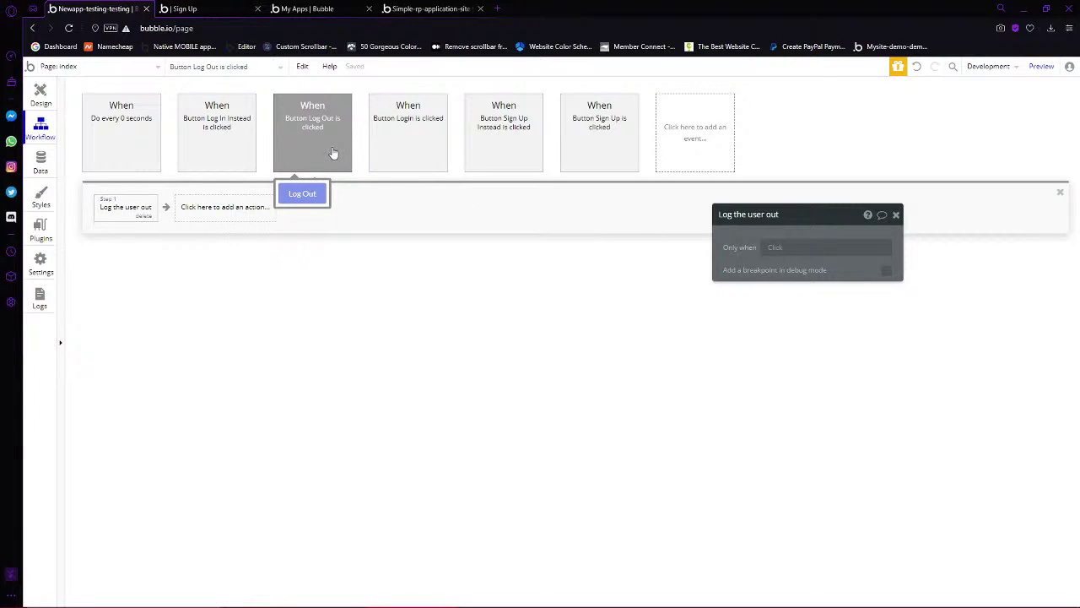
click(138, 153)
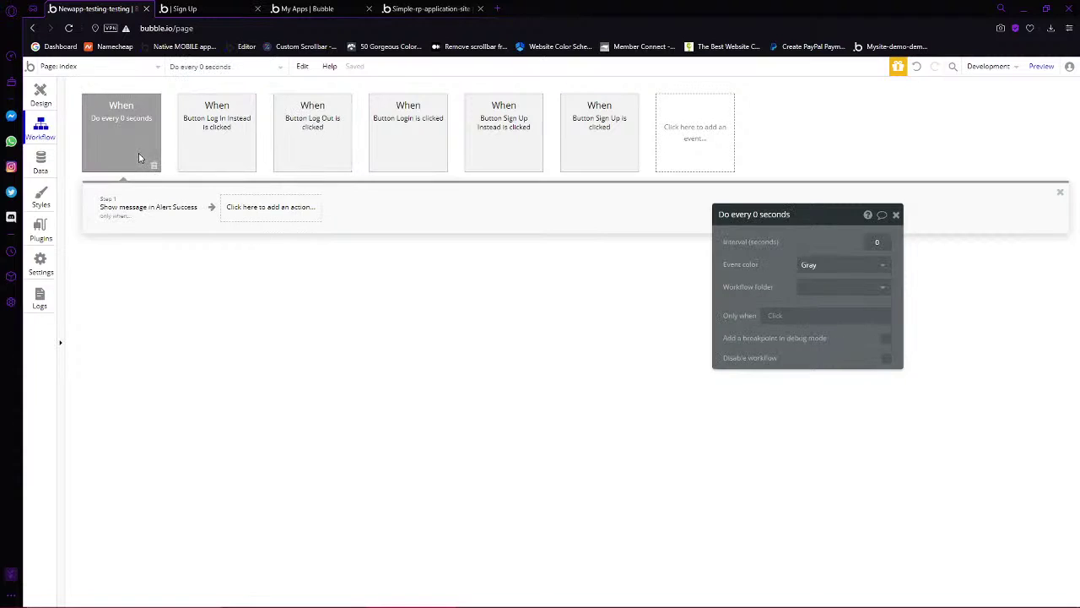
click(156, 208)
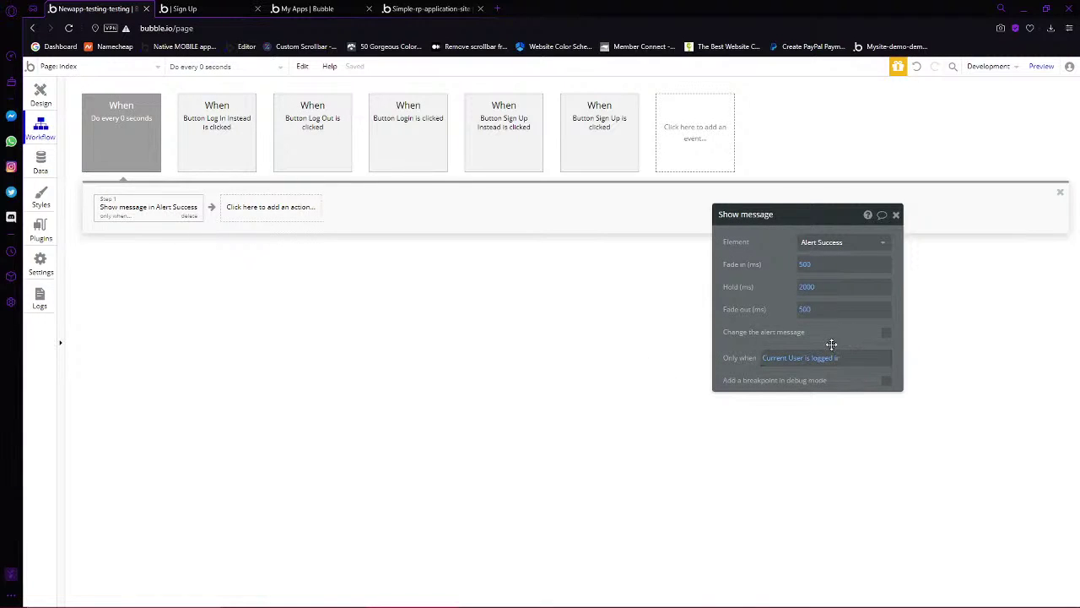
click(309, 135)
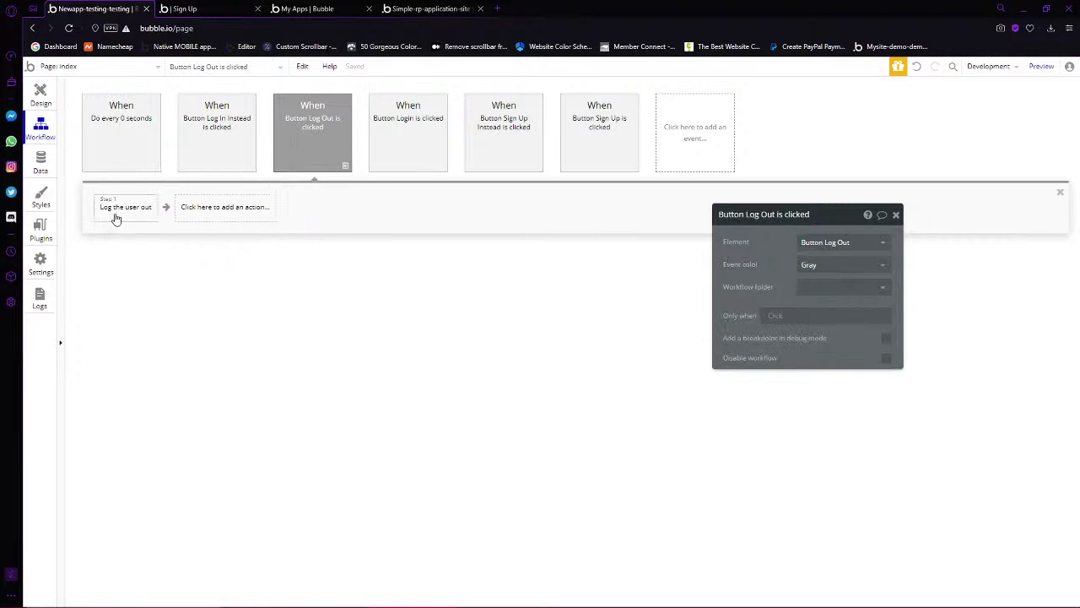
click(116, 218)
key(ctrl+p)
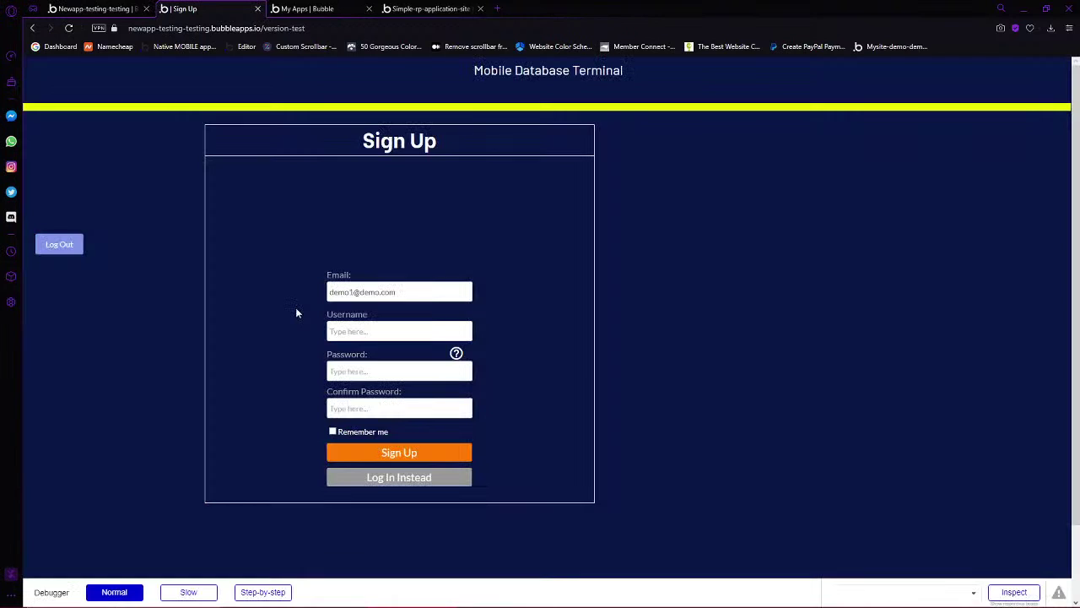
Refresh the preview, switch to login, and try logging in as demo; the password is rejected
click(422, 480)
click(384, 293)
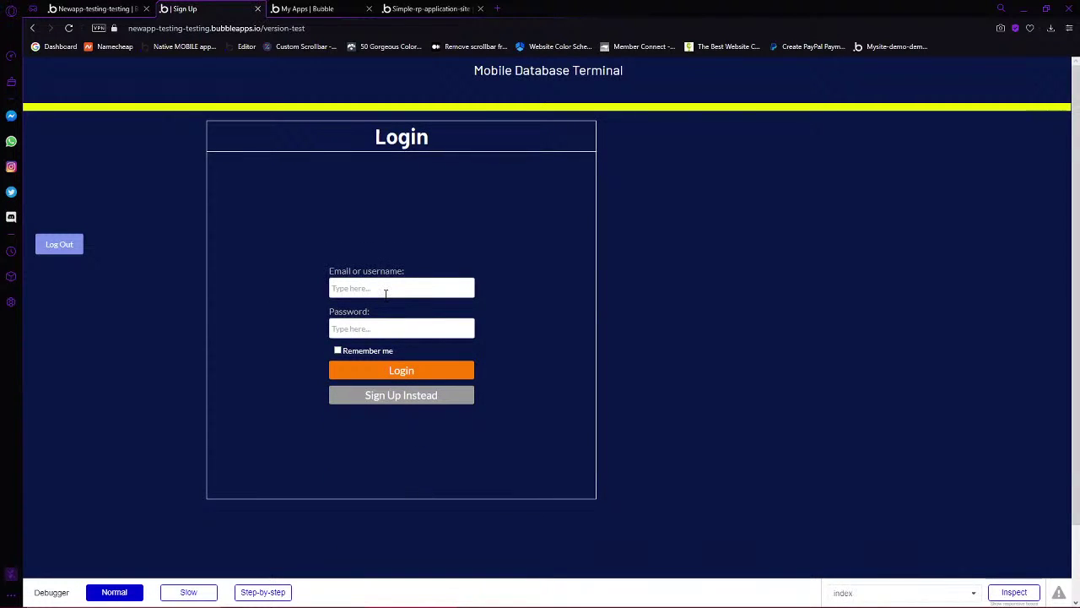
text(demo)
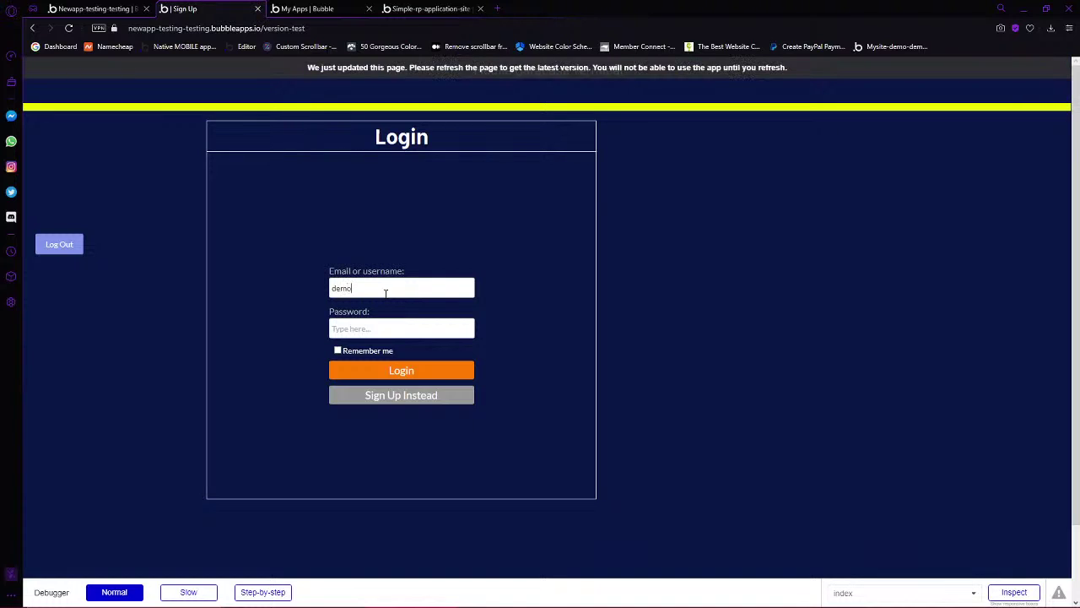
key(F5)
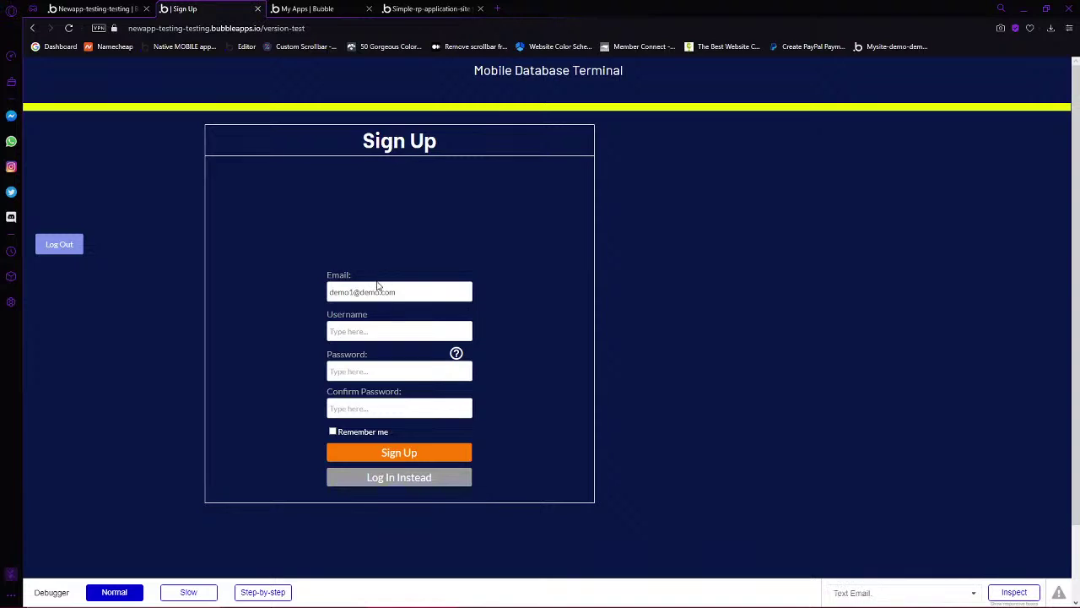
click(413, 479)
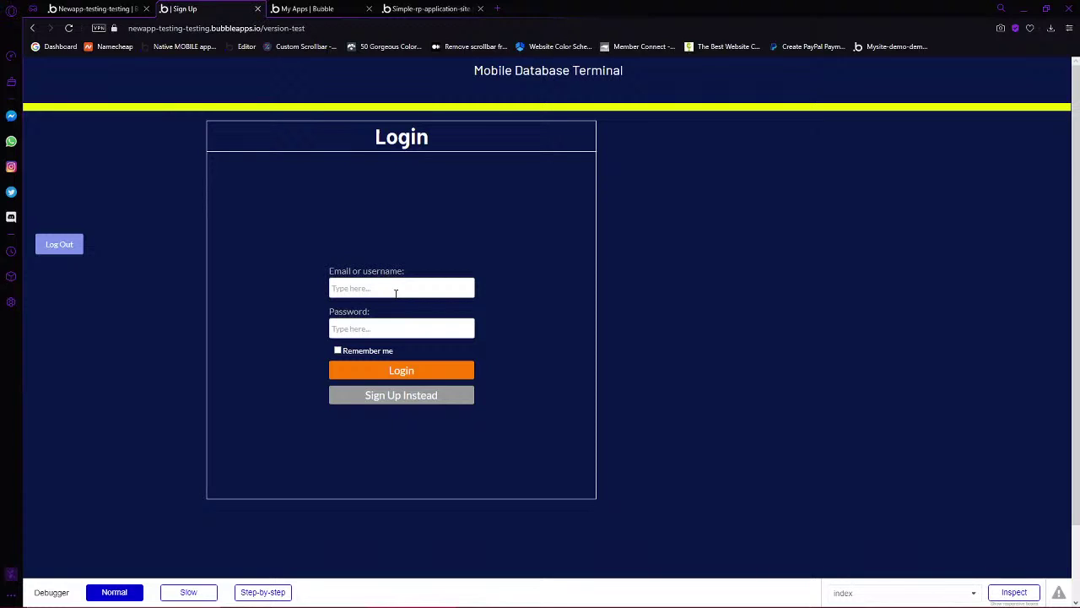
text(dem)
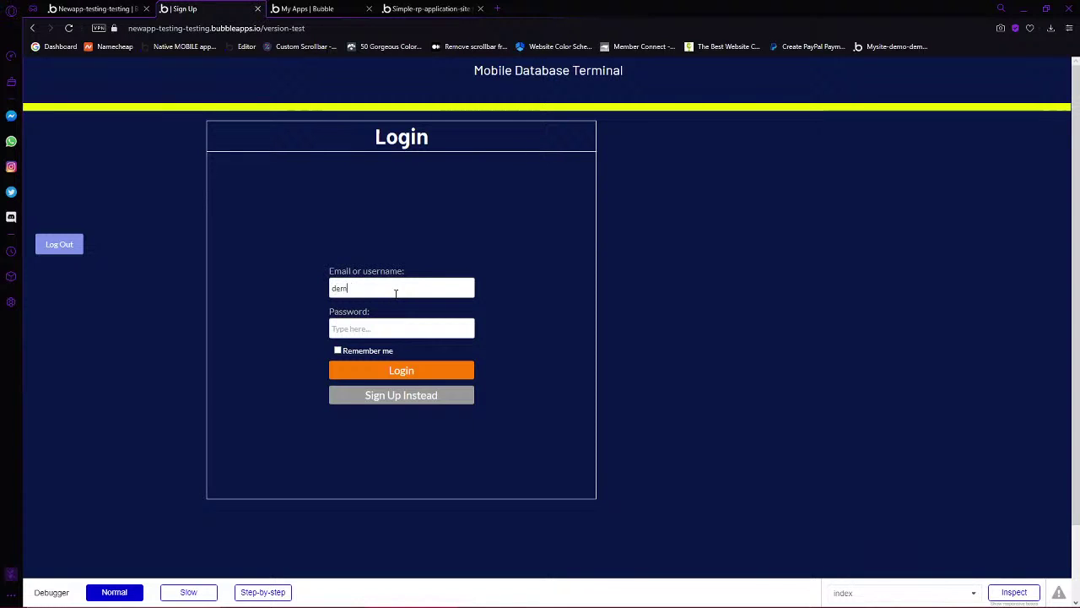
text(o1)
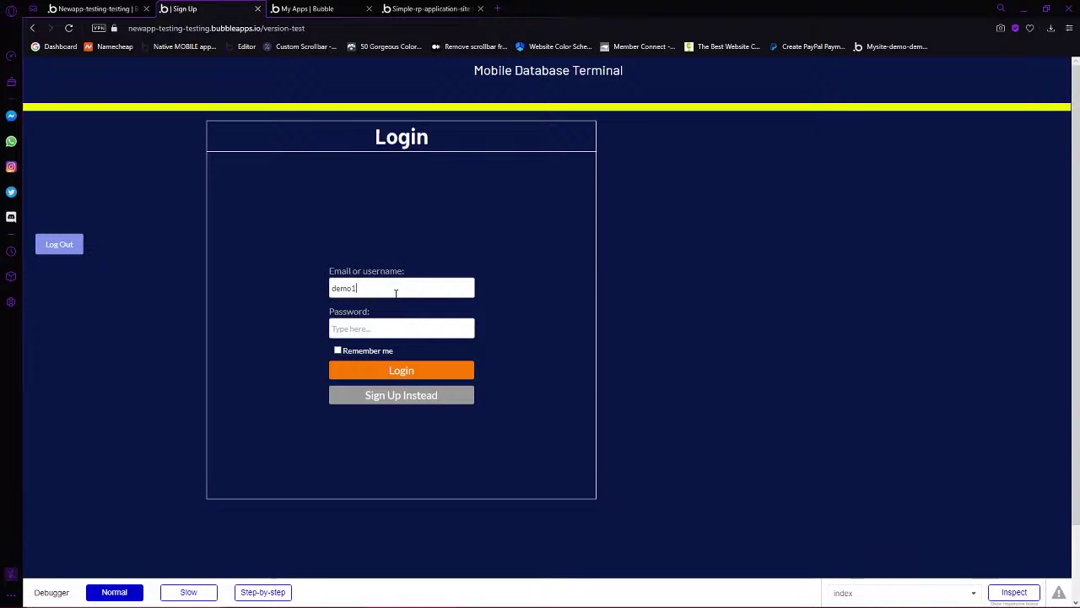
key(Tab)
text(1234)
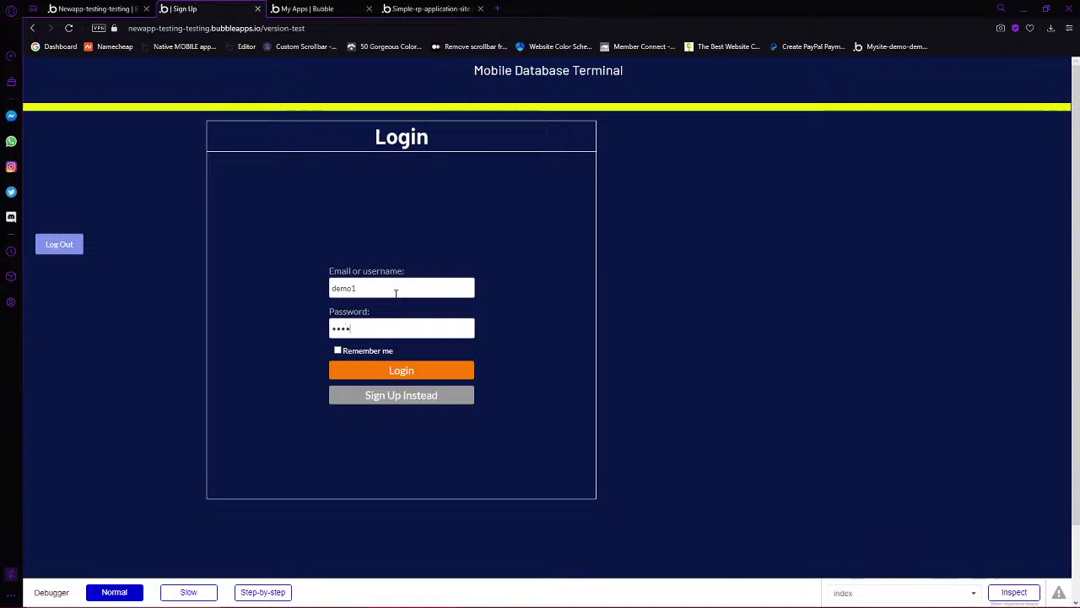
text(56789)
click(402, 372)
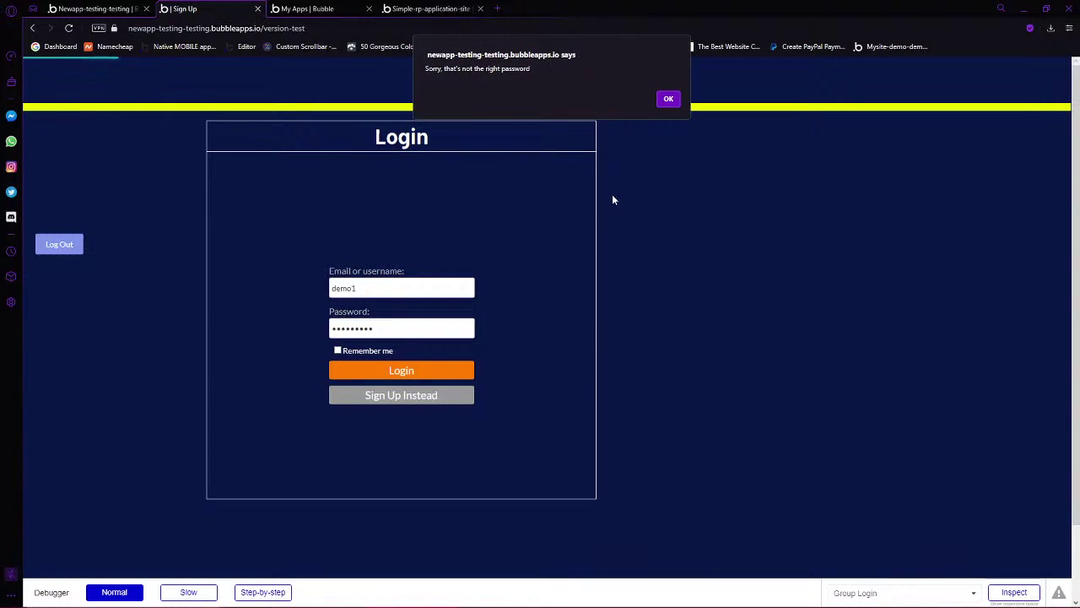
key(Return)
Retype the password and retry the login, dismissing the wrong-password alert again
key(ctrl+a)
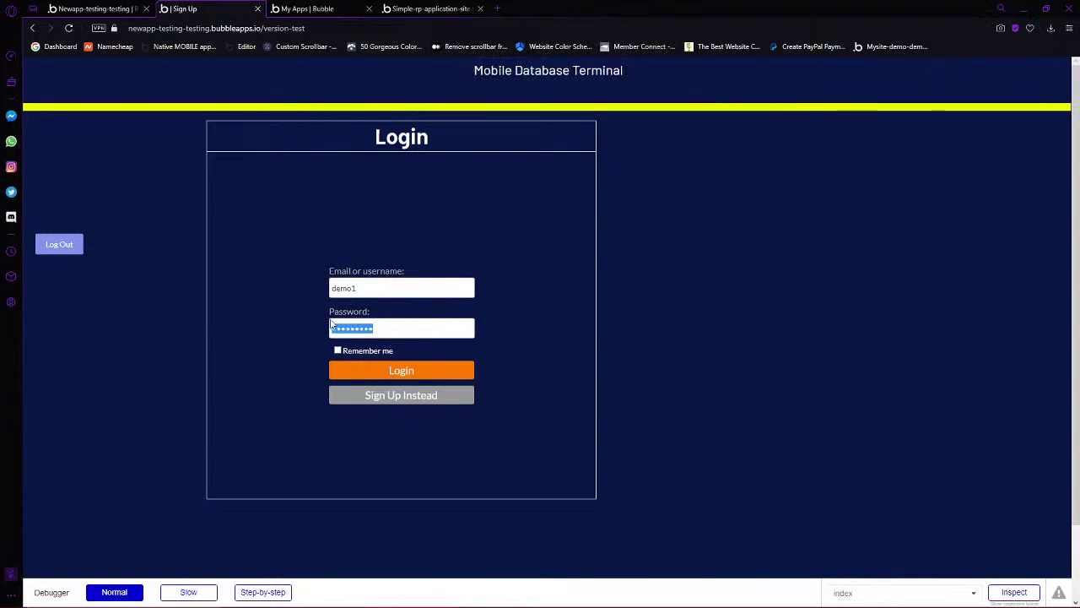
text(123)
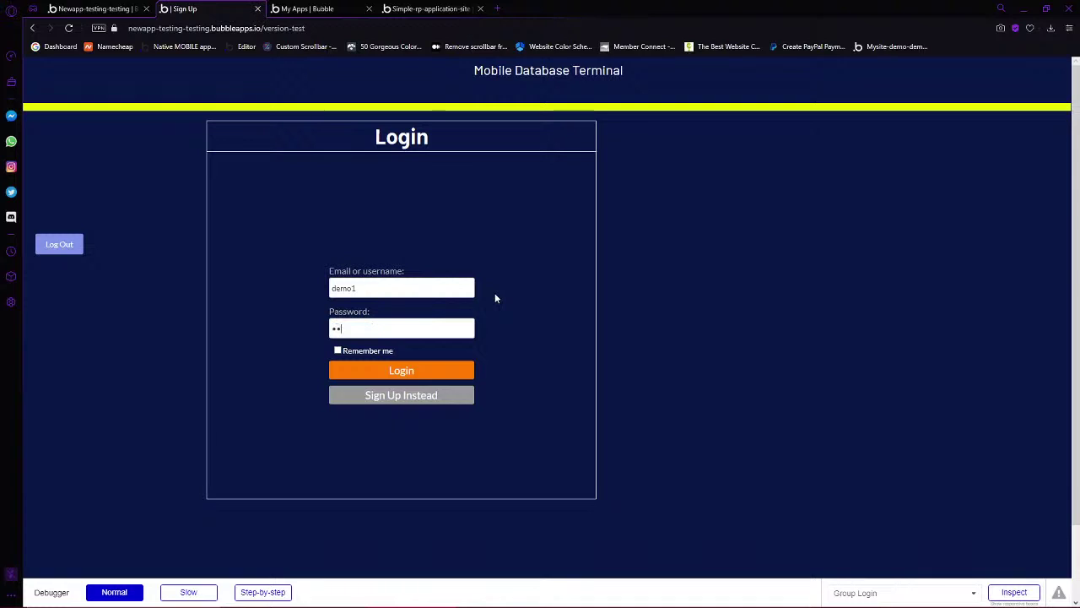
text(456789)
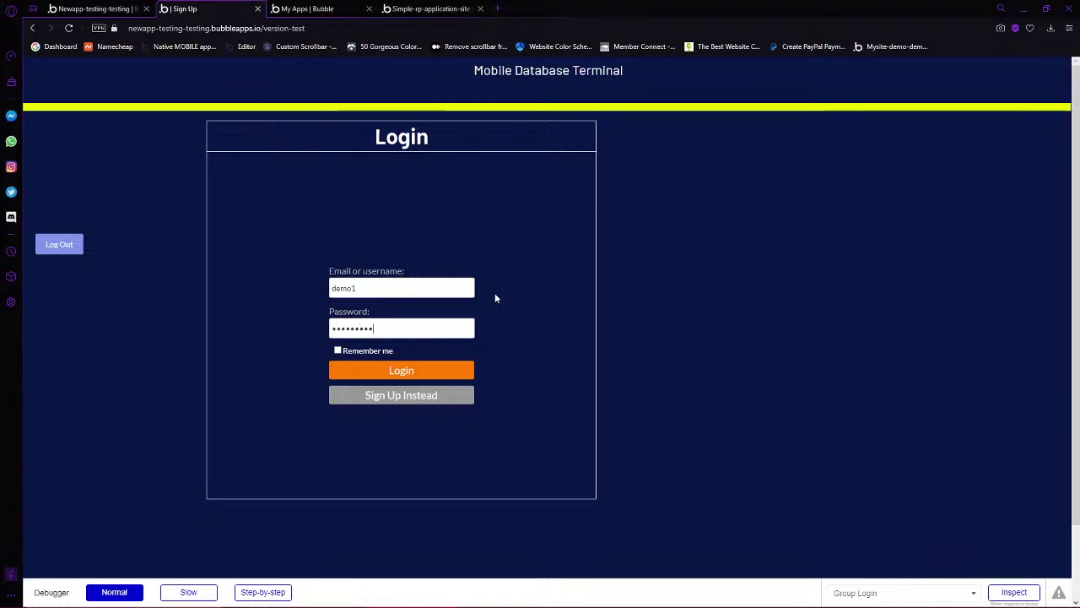
click(405, 371)
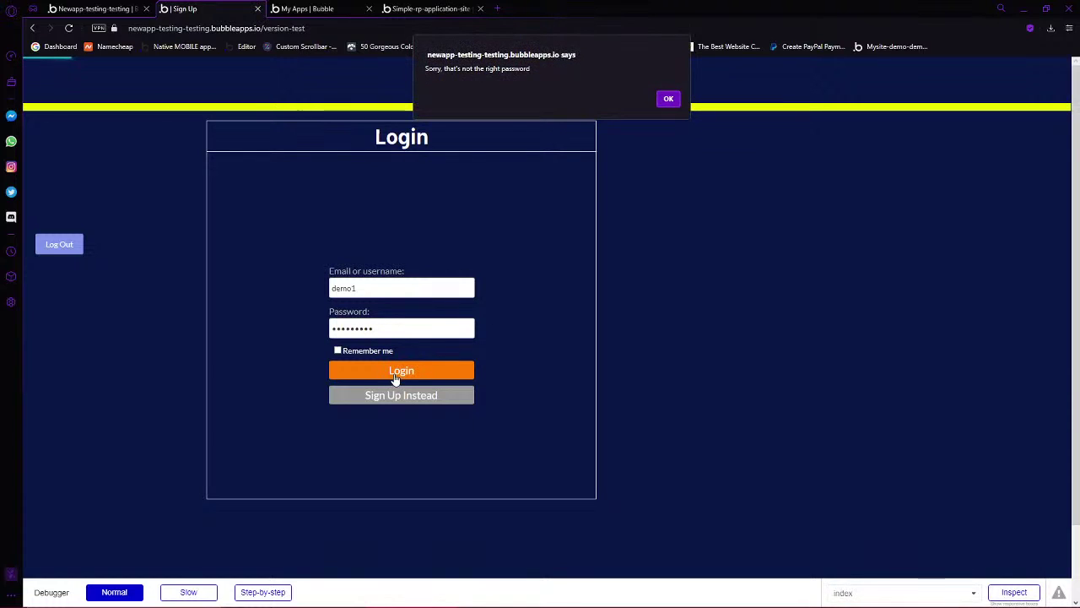
click(667, 97)
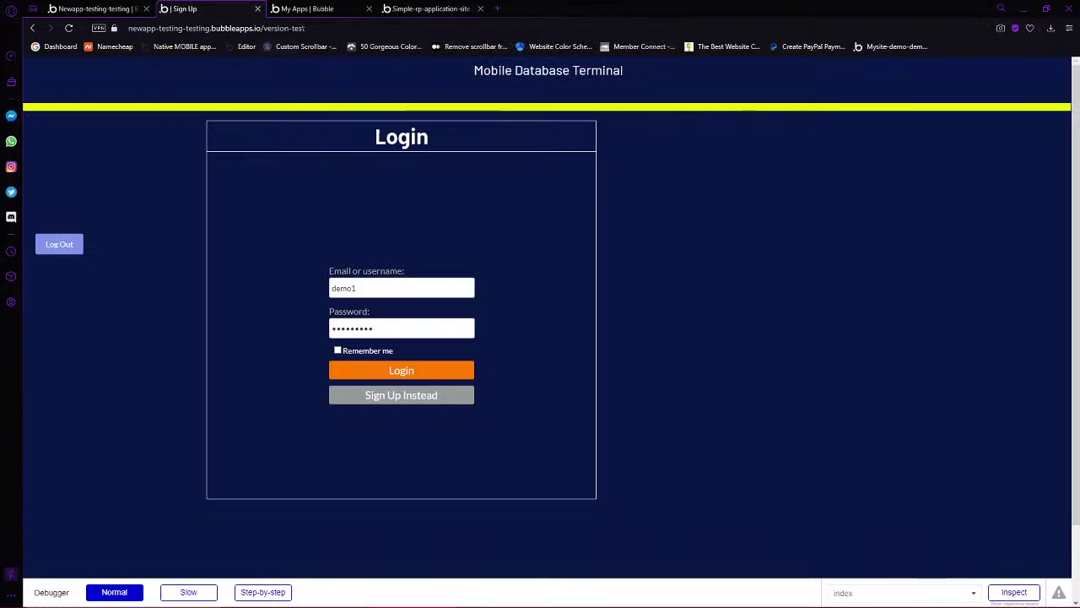
click(311, 8)
click(186, 8)
click(93, 8)
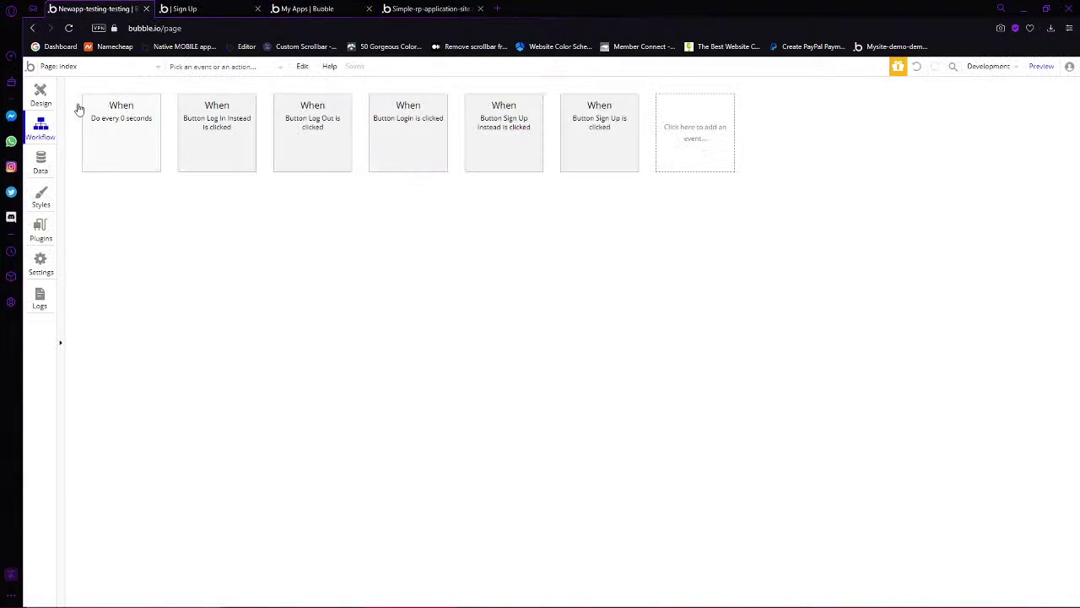
click(40, 95)
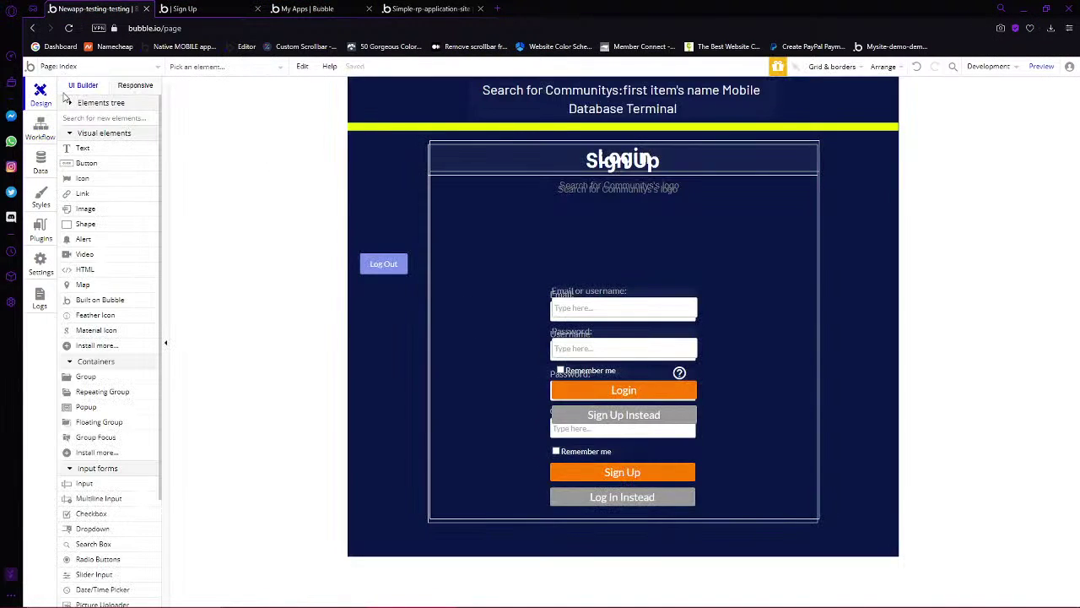
click(39, 131)
click(309, 130)
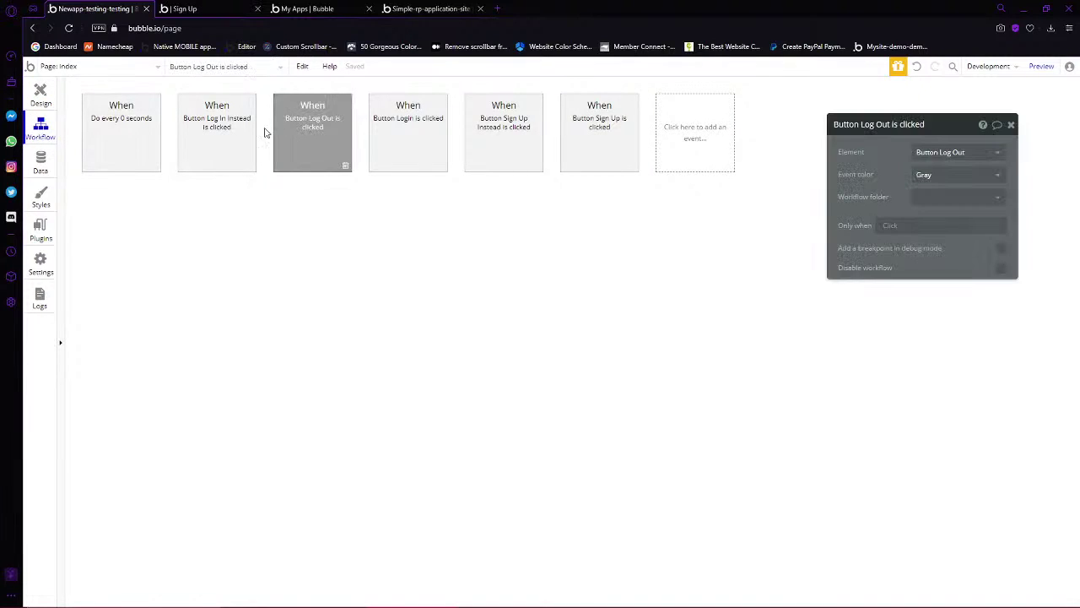
click(229, 135)
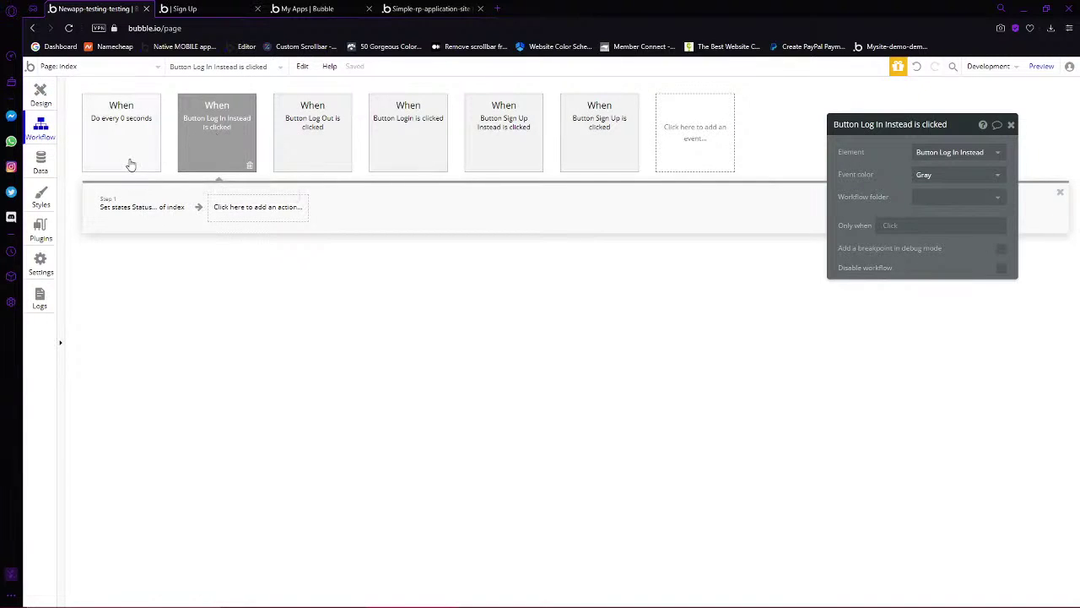
click(405, 127)
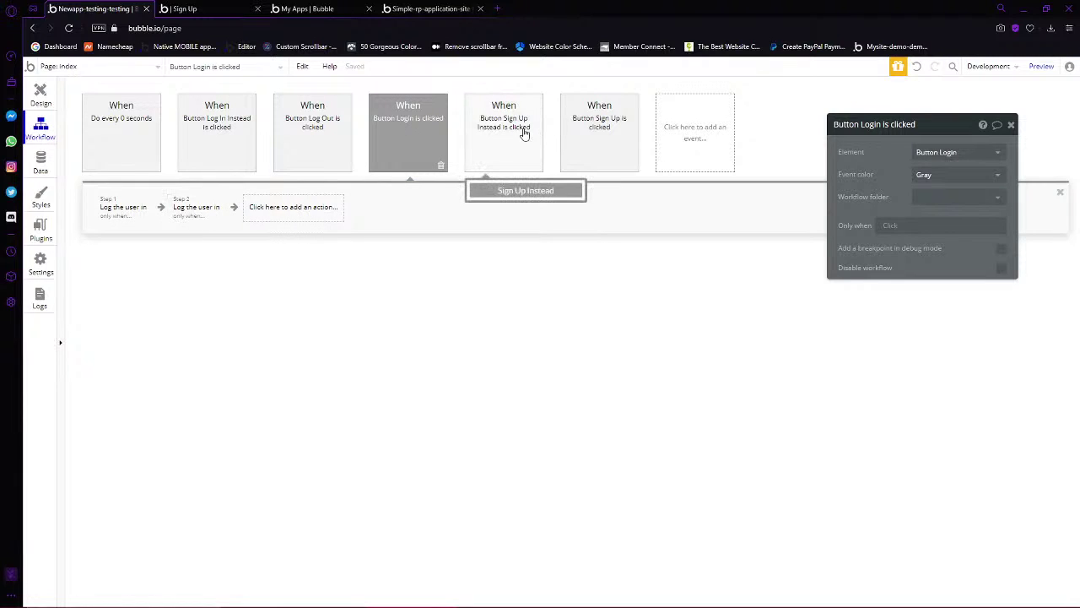
click(124, 210)
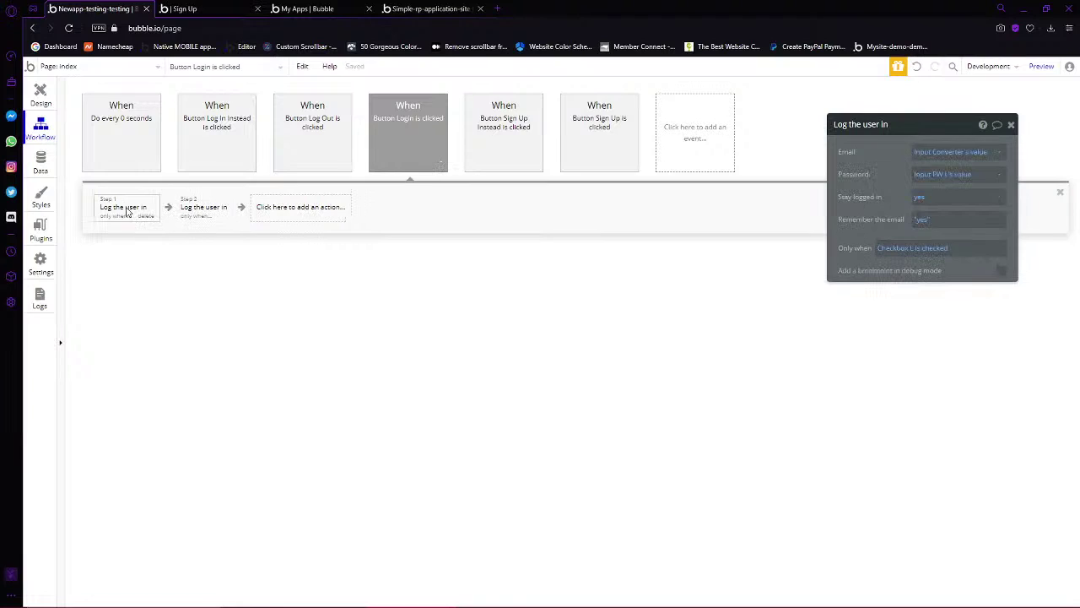
click(181, 206)
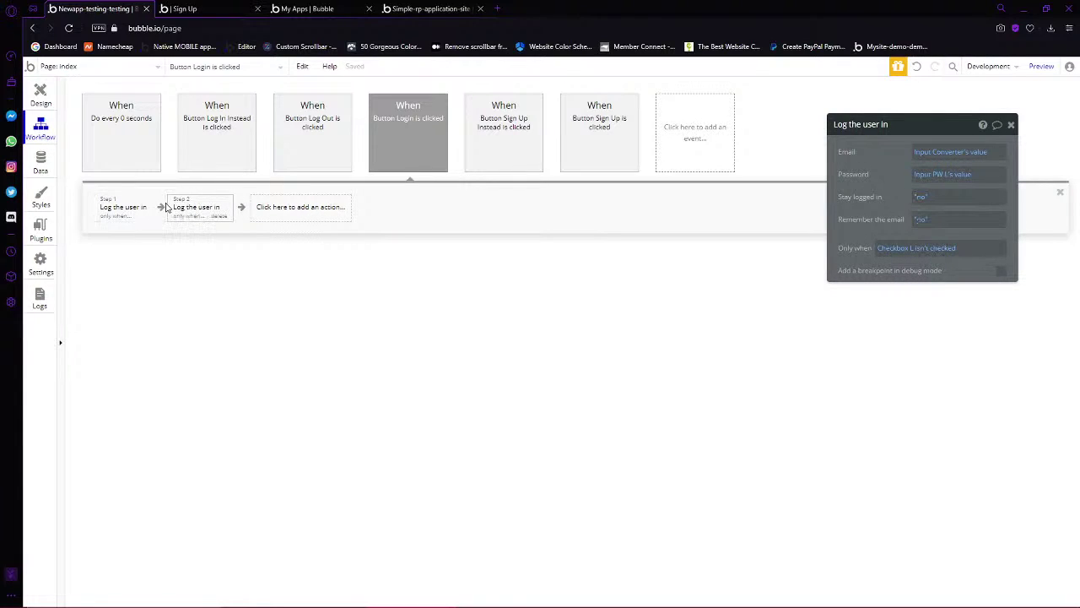
click(125, 210)
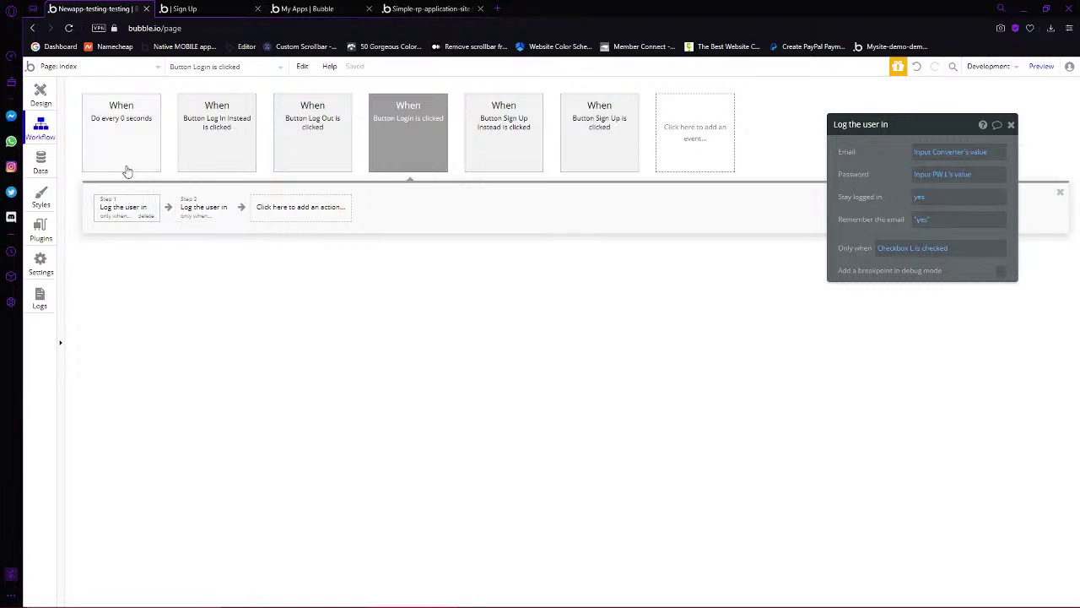
click(41, 95)
click(187, 9)
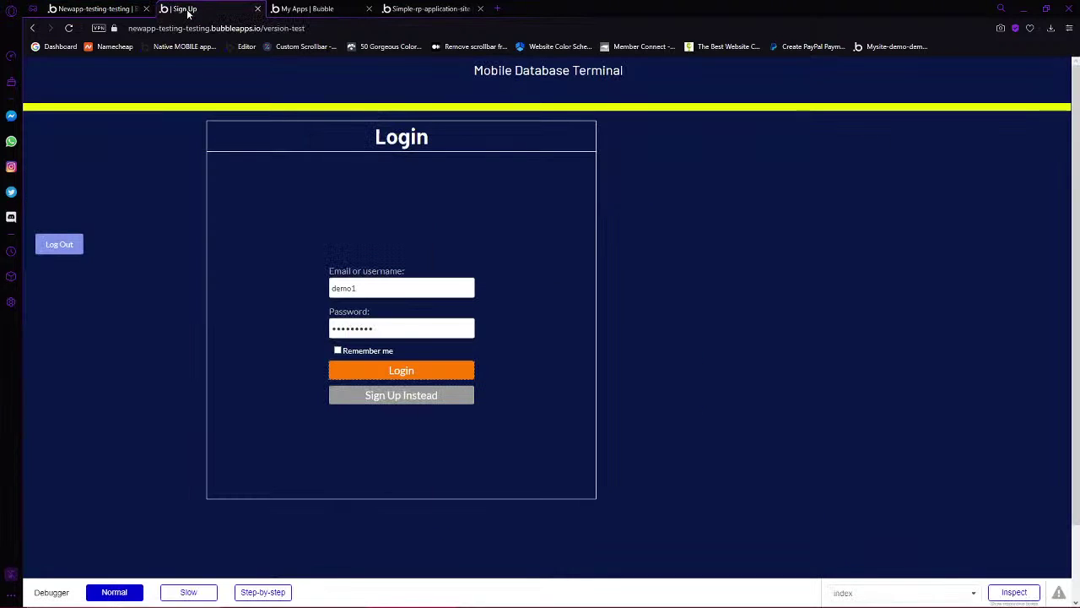
Replace the password with a retyped one and retry the login; dismiss the wrong-password alert
click(375, 322)
drag(375, 330, 249, 335)
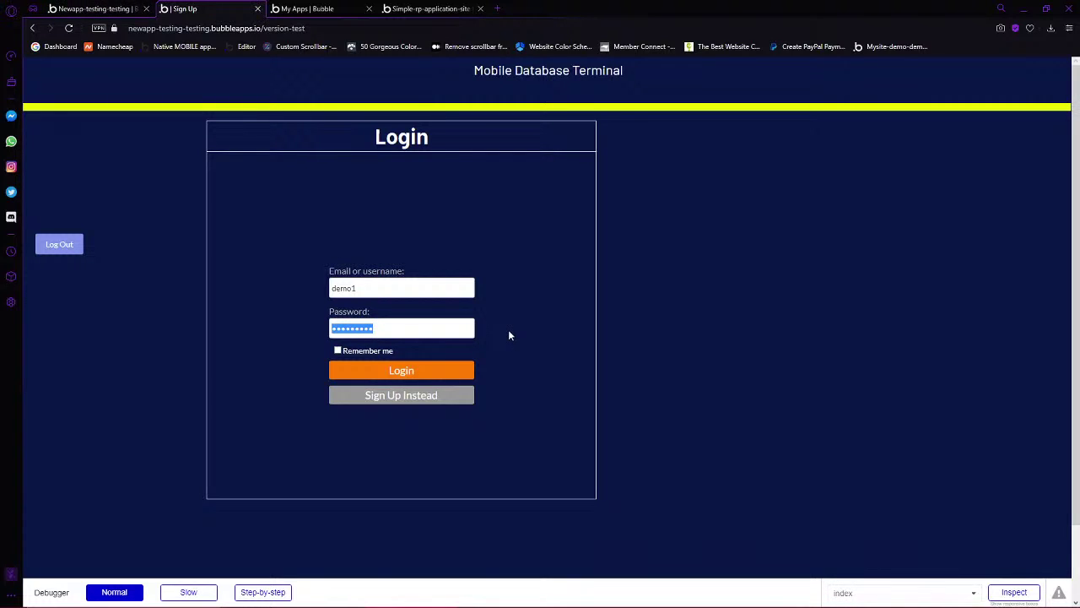
text(demo1234)
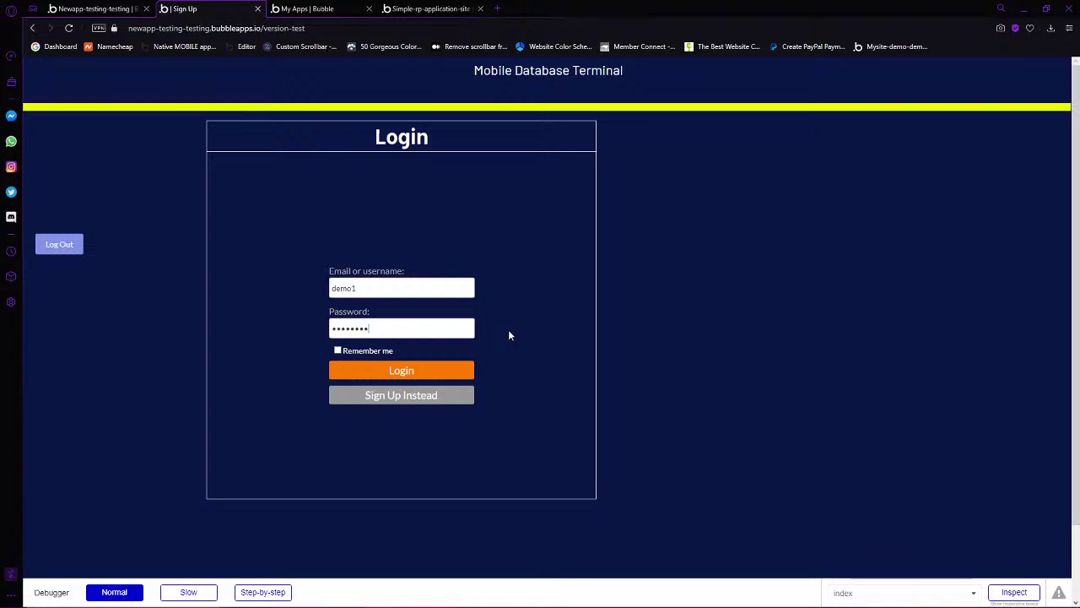
text(5)
key(Return)
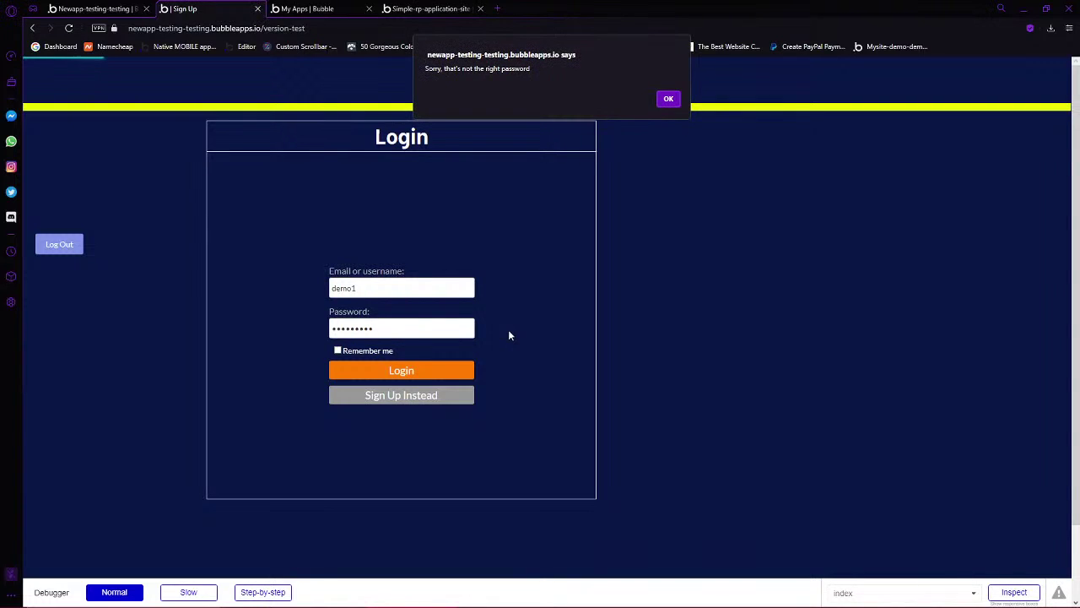
click(667, 101)
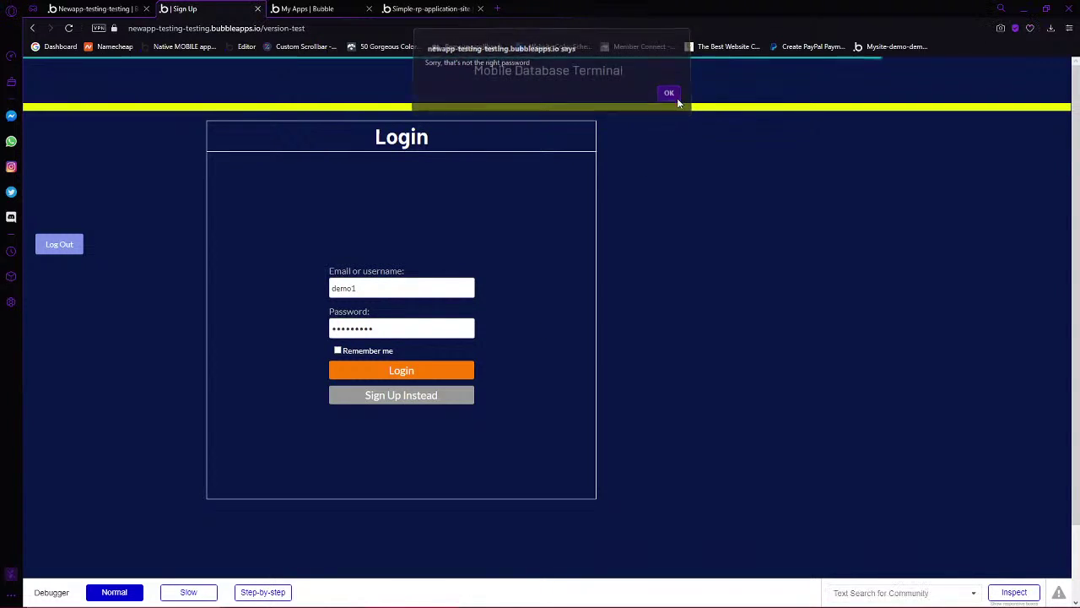
Retry the login using the account's e-mail address as username; dismiss the wrong-password alert
click(359, 288)
text(emo1@d)
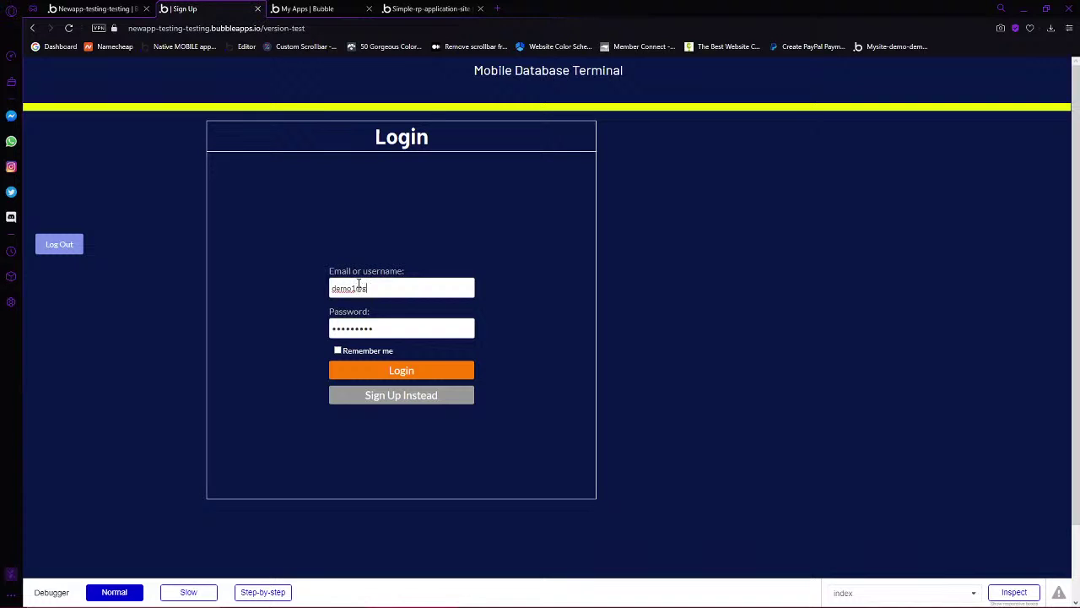
text(emo.com)
click(381, 376)
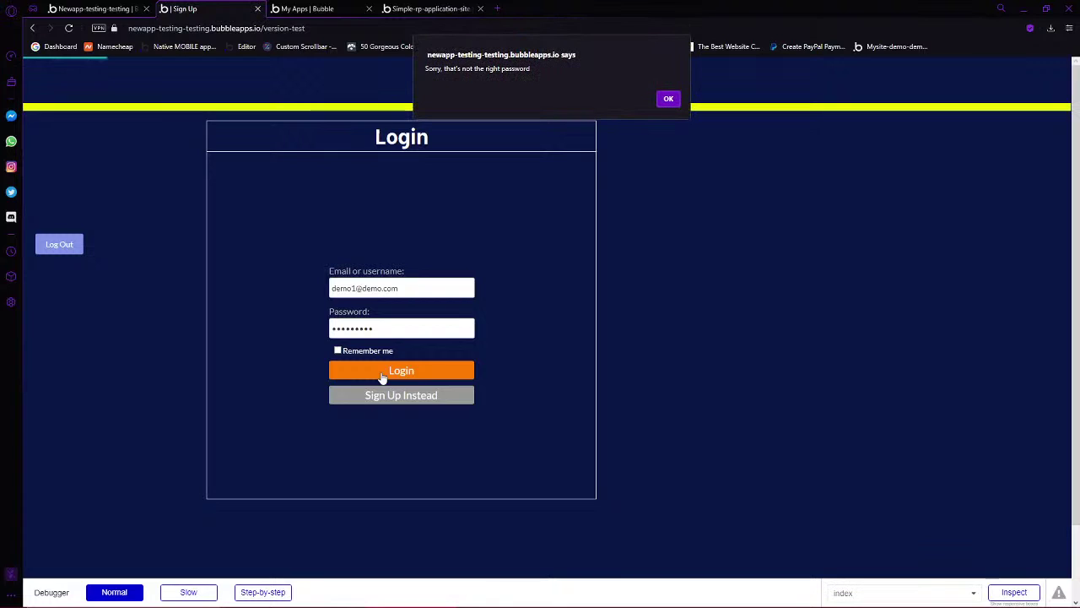
click(668, 99)
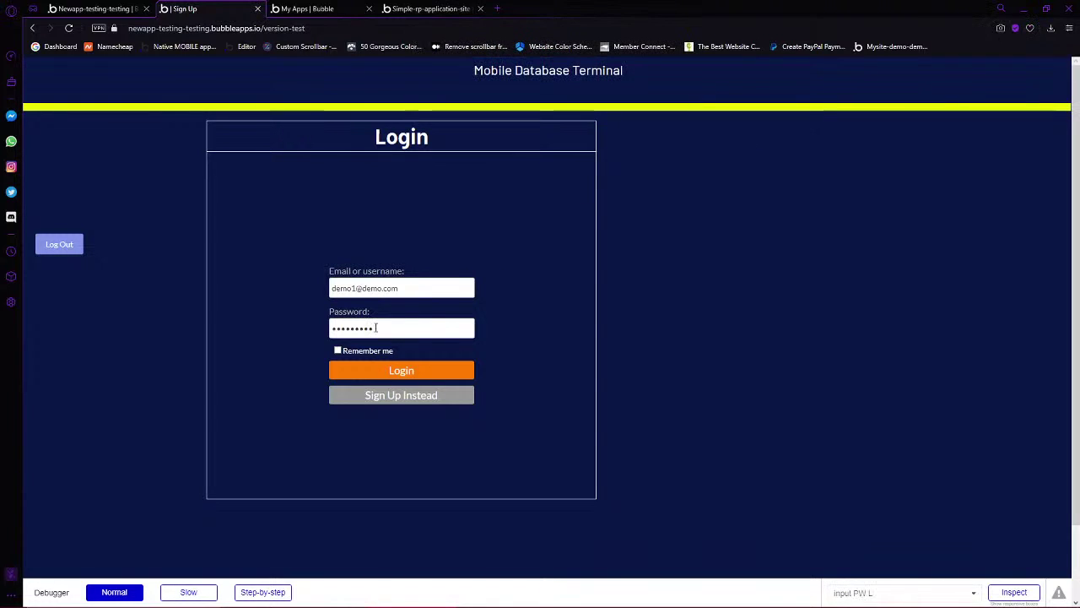
click(135, 5)
Browse Data privacy and App data, opening and closing the demo1 record in All Users
click(35, 165)
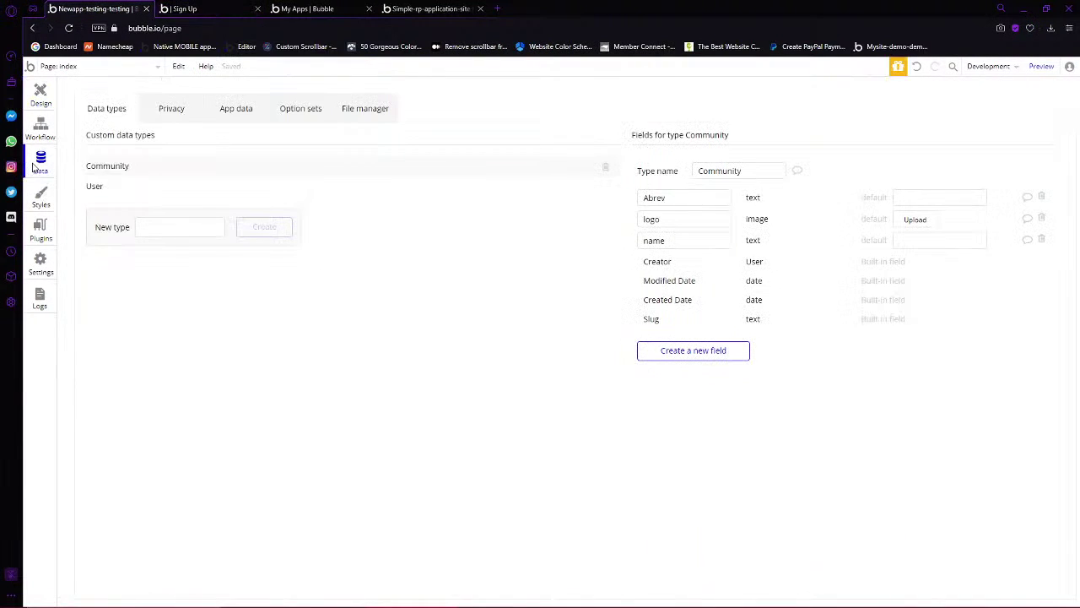
click(172, 111)
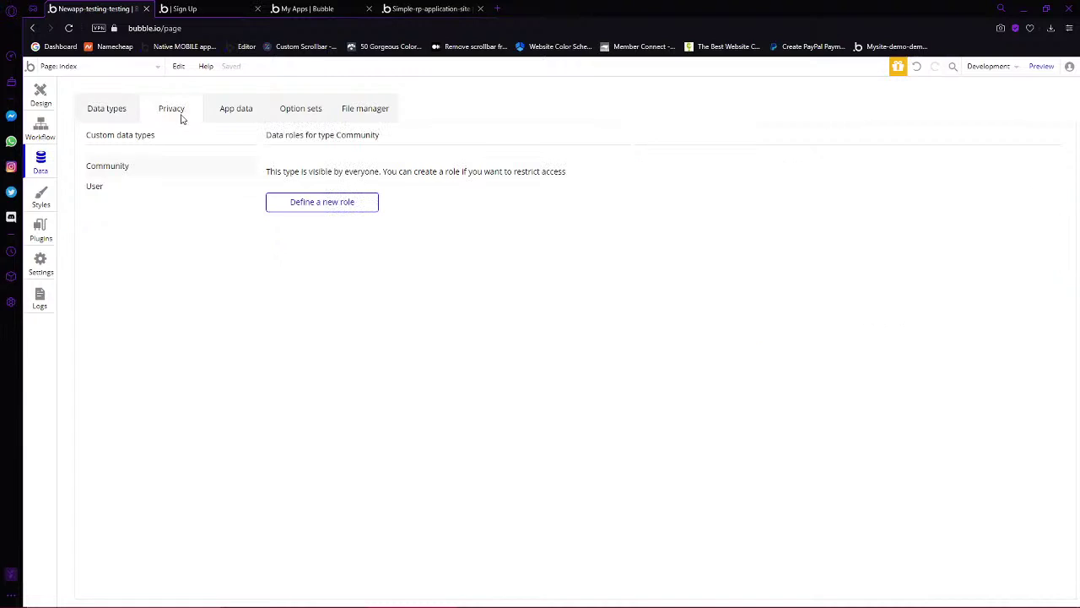
click(245, 111)
click(100, 254)
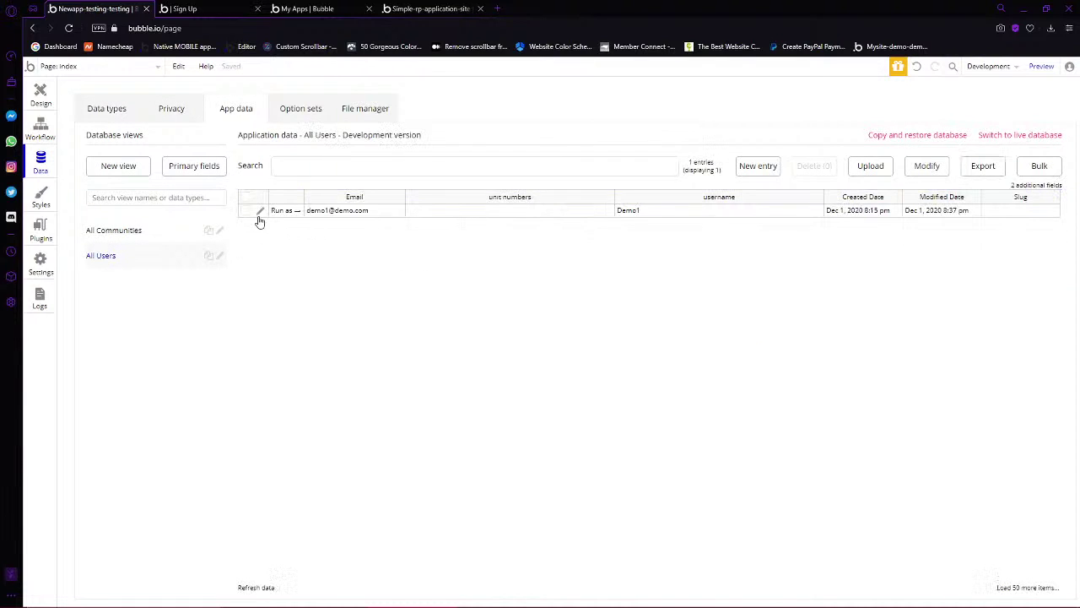
click(262, 212)
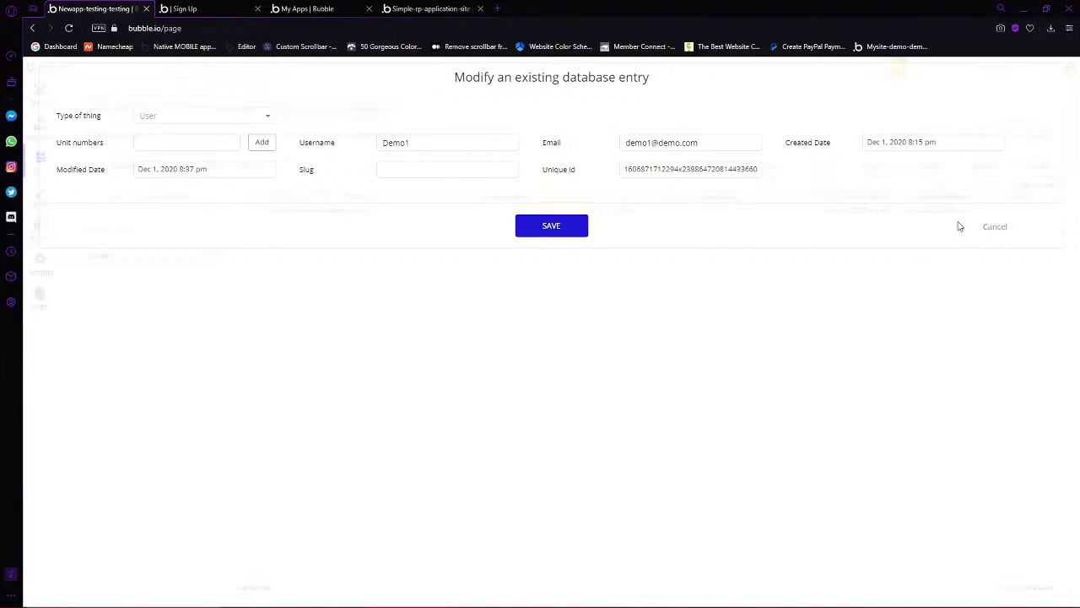
click(992, 226)
Turn off the password policy requirement in the app's general privacy and security settings
click(40, 93)
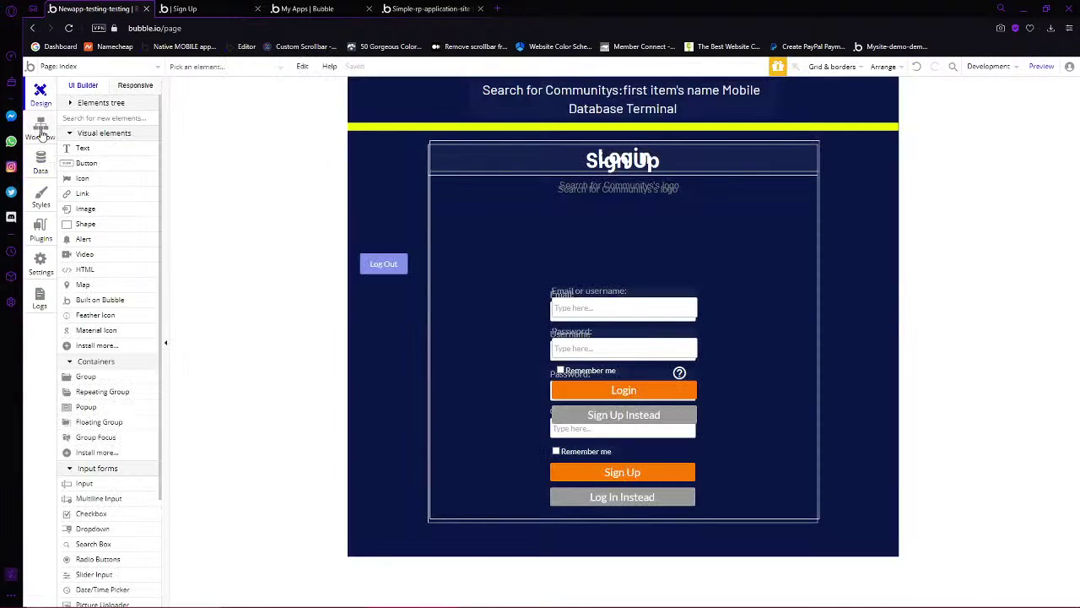
click(39, 127)
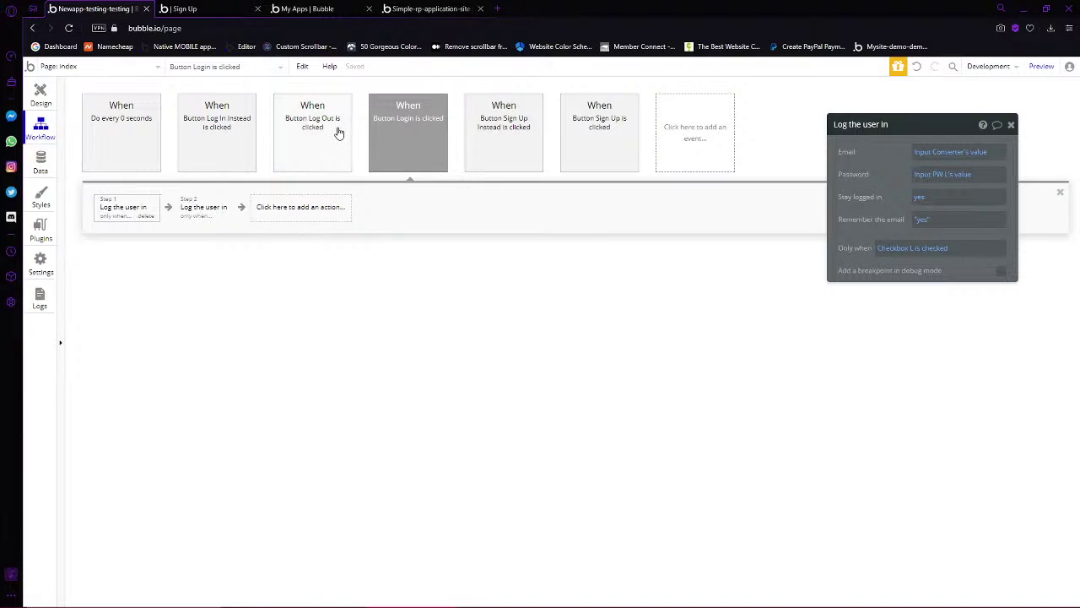
click(41, 94)
click(40, 128)
click(44, 162)
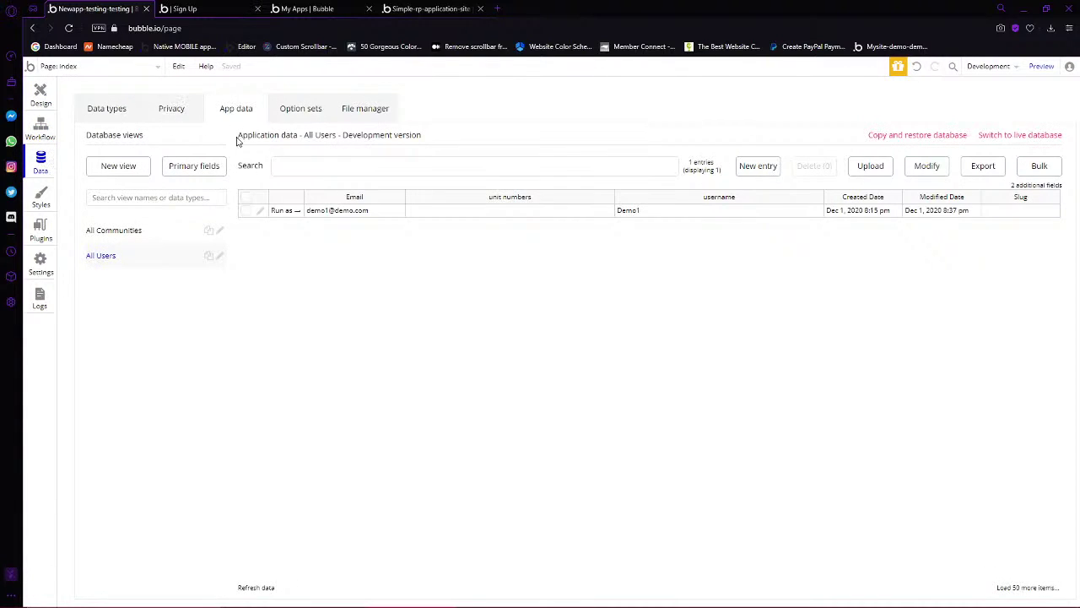
click(41, 264)
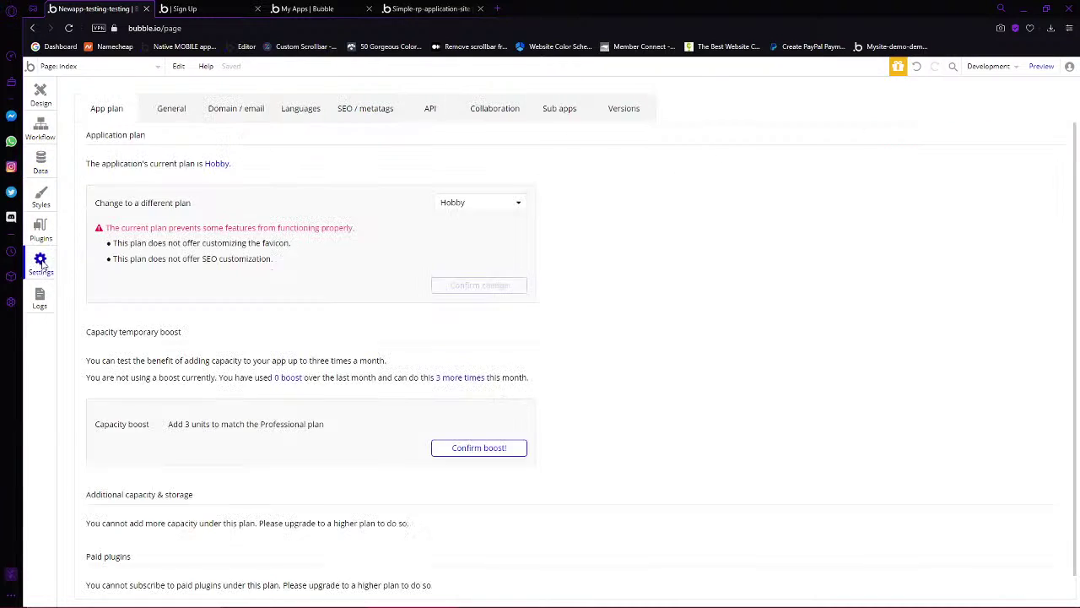
click(178, 109)
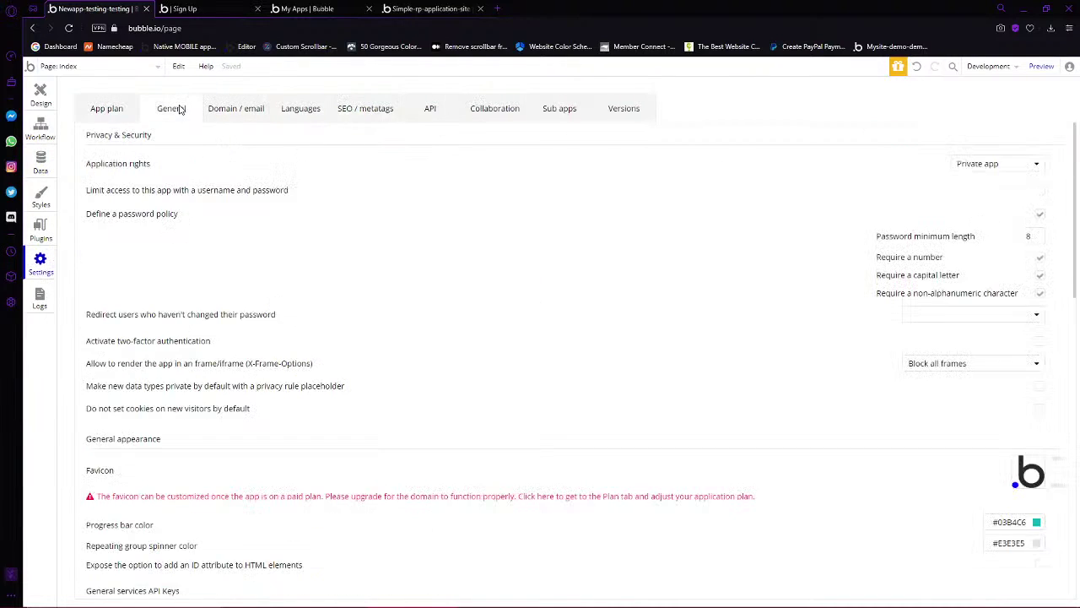
click(1039, 215)
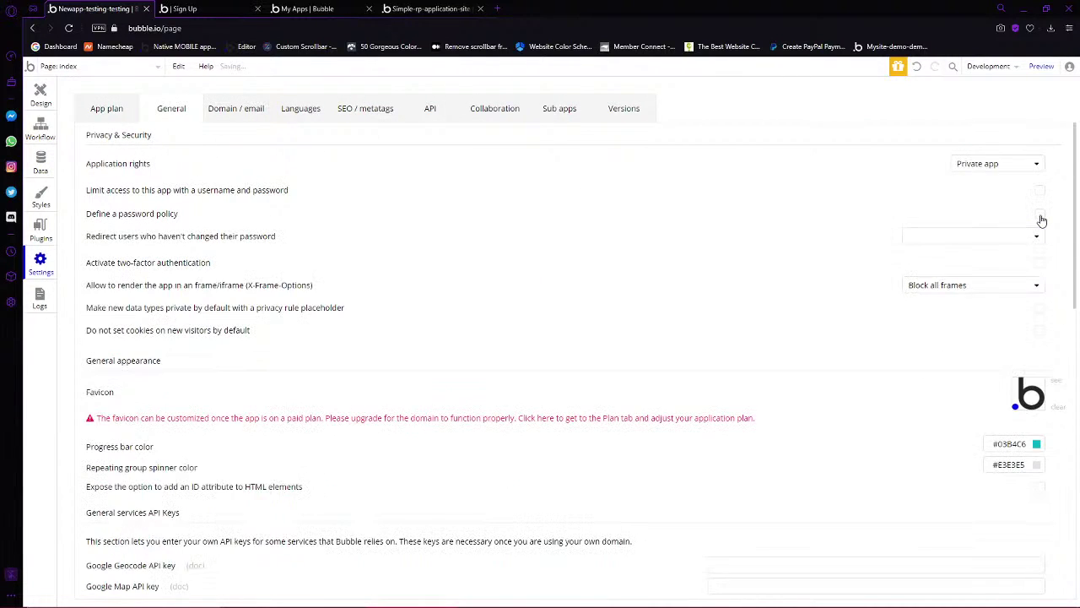
Tick the existing user in All Users, then delete it and confirm
click(39, 96)
click(43, 164)
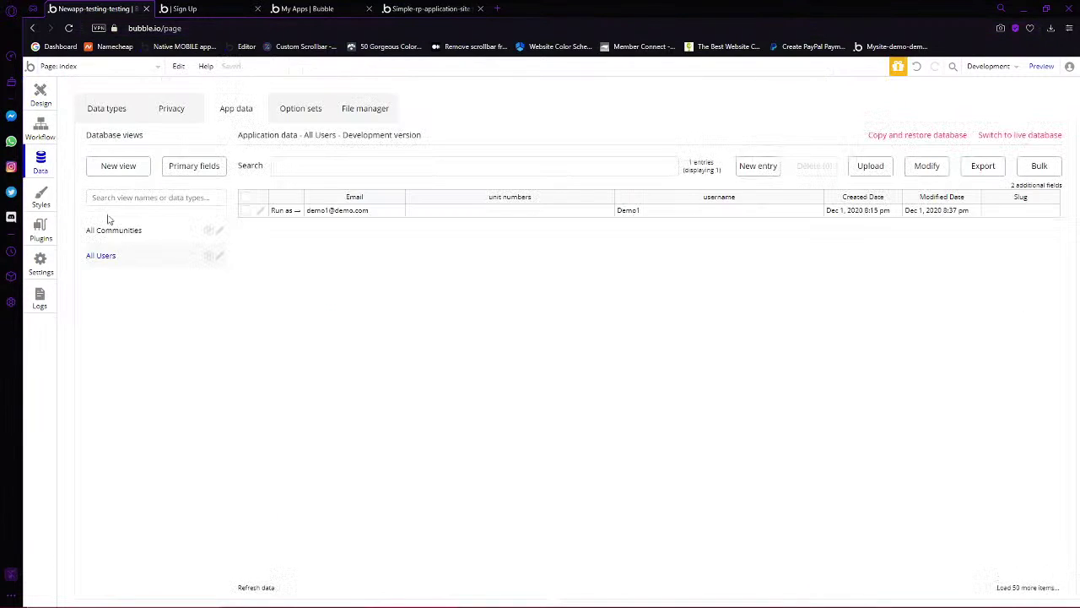
click(246, 211)
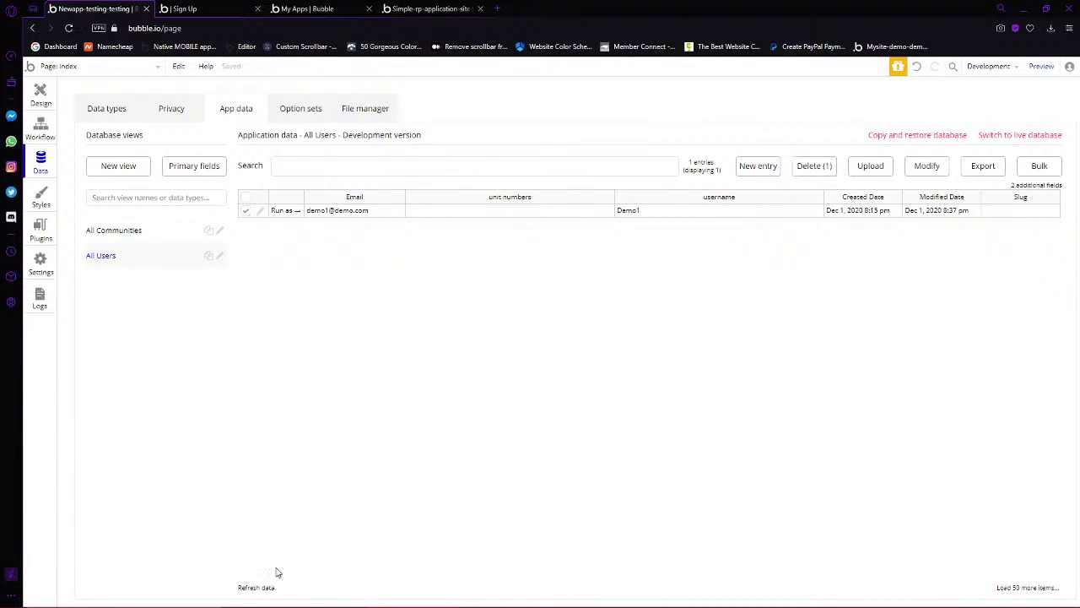
click(814, 166)
click(547, 185)
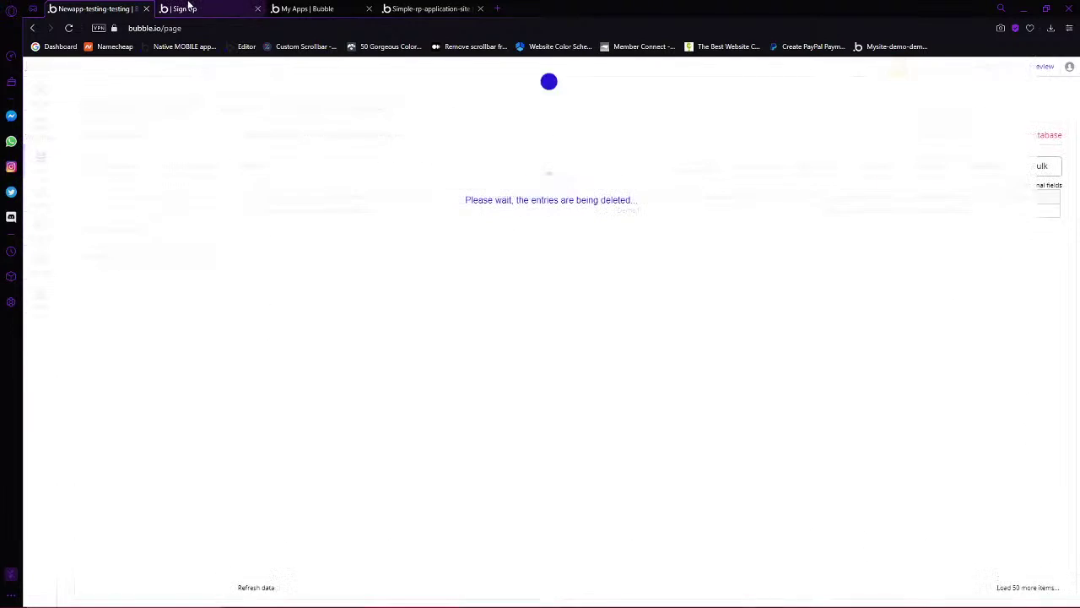
click(189, 7)
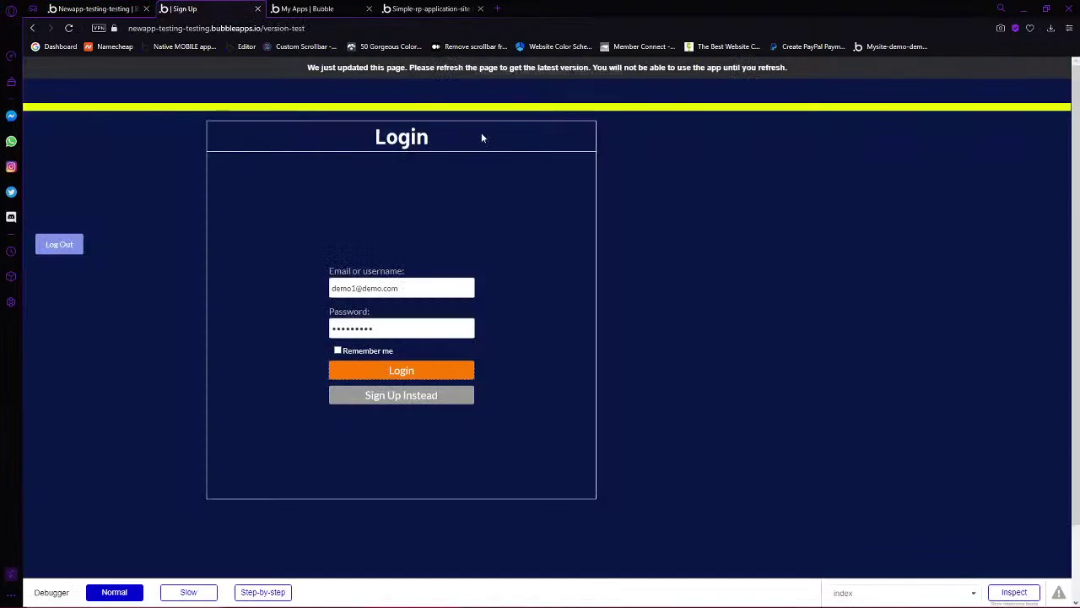
Reload the preview and sign up a new account with a matching password and confirmation
click(69, 28)
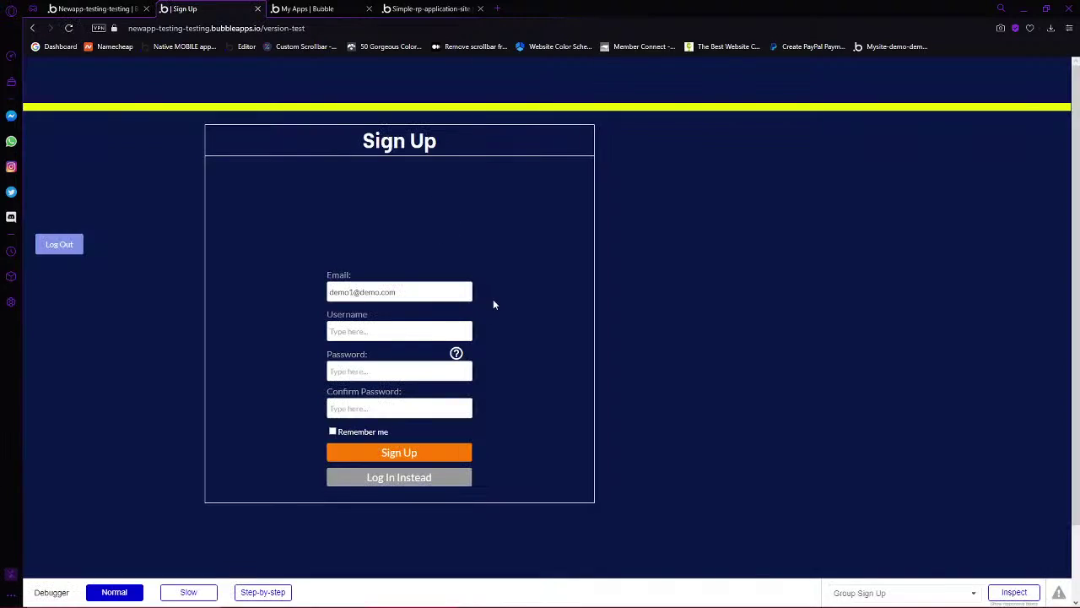
click(413, 331)
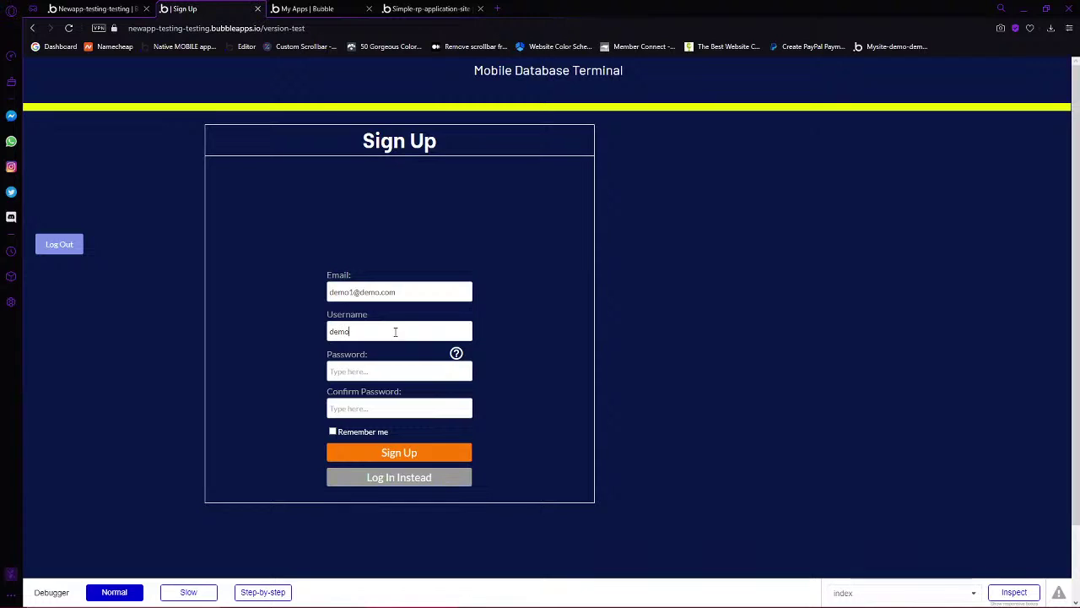
drag(335, 292, 397, 349)
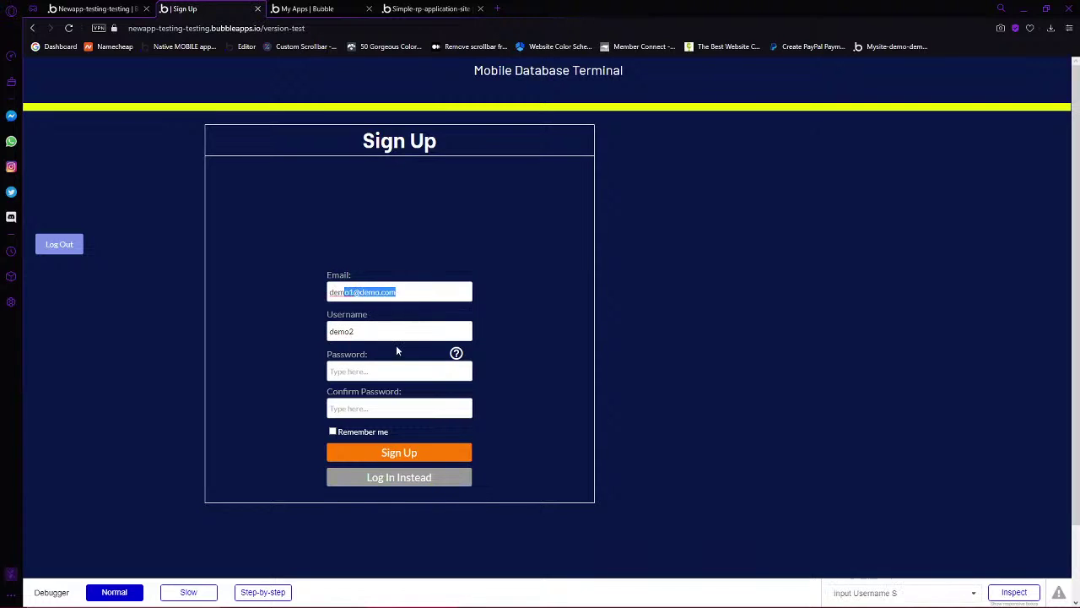
click(373, 372)
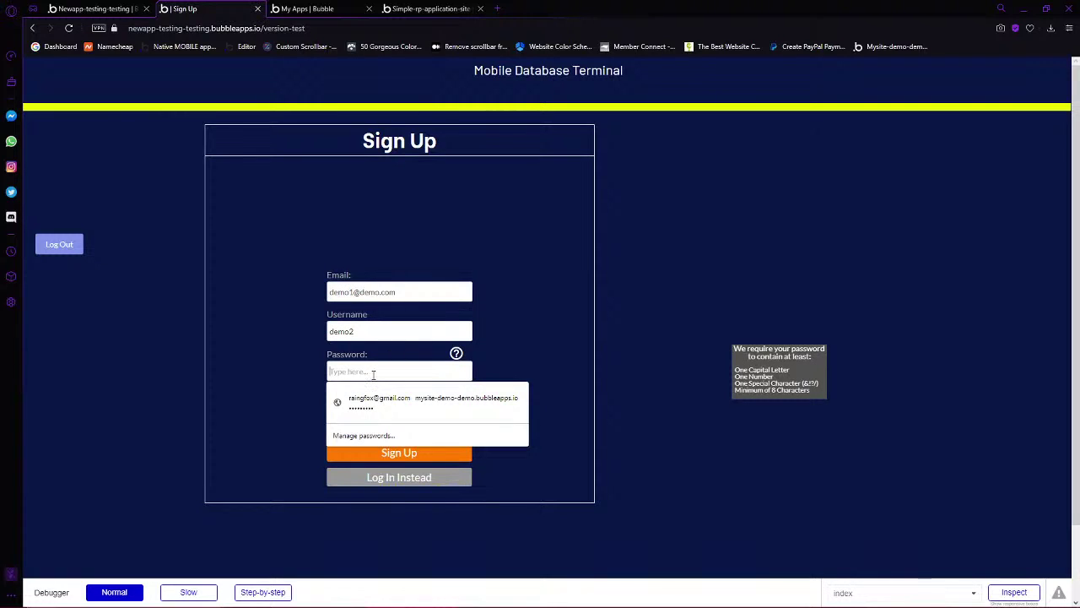
text(D)
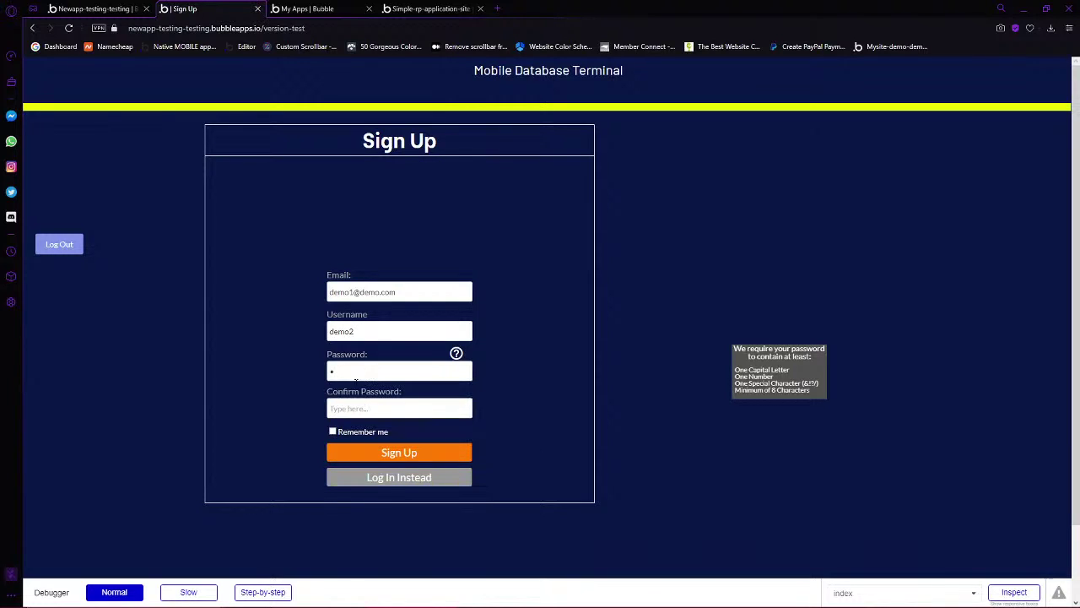
click(367, 408)
text(D)
click(436, 453)
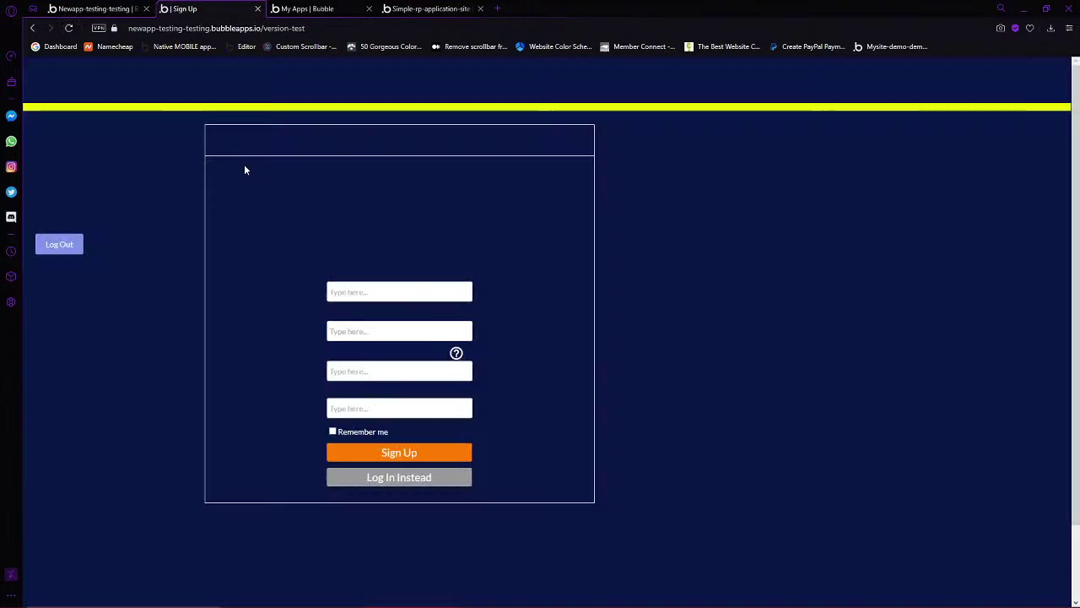
Log in as demo11 on the login form, then dismiss the deletion confirmation in the editor
click(414, 481)
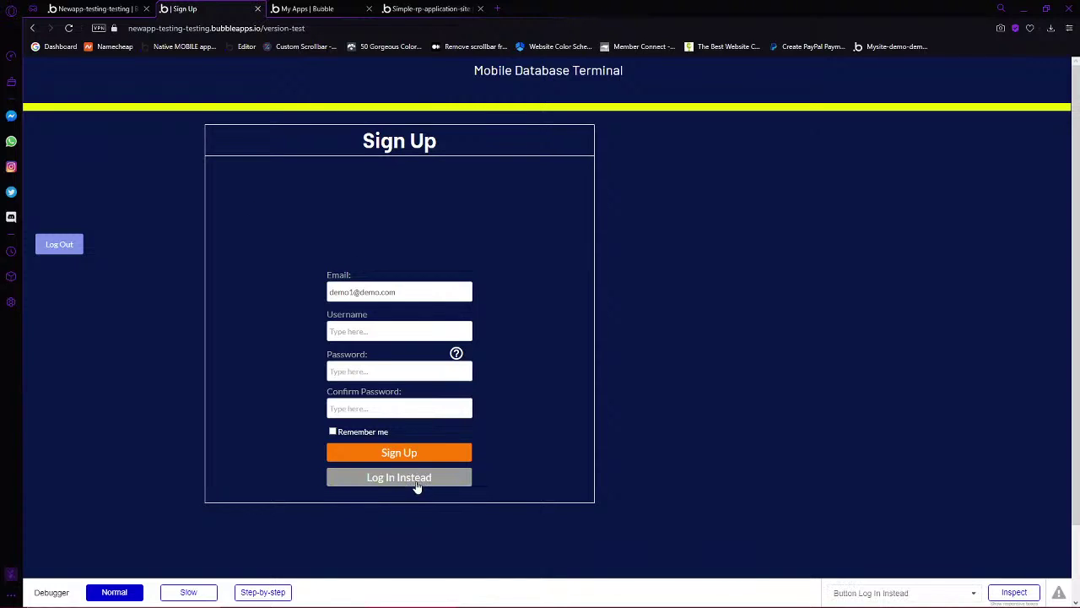
click(398, 285)
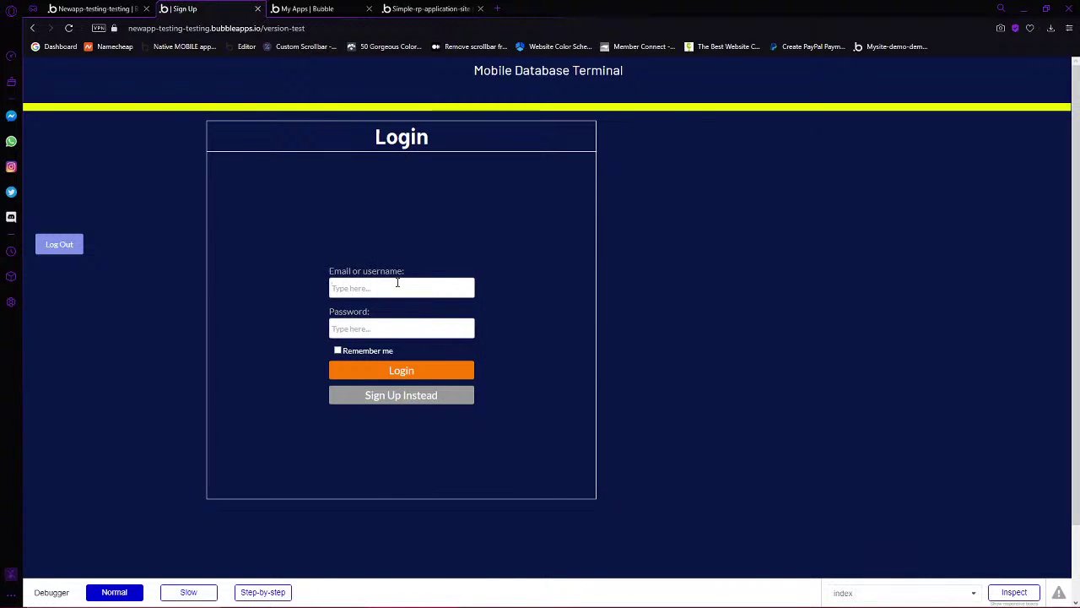
text(demo1)
text(1)
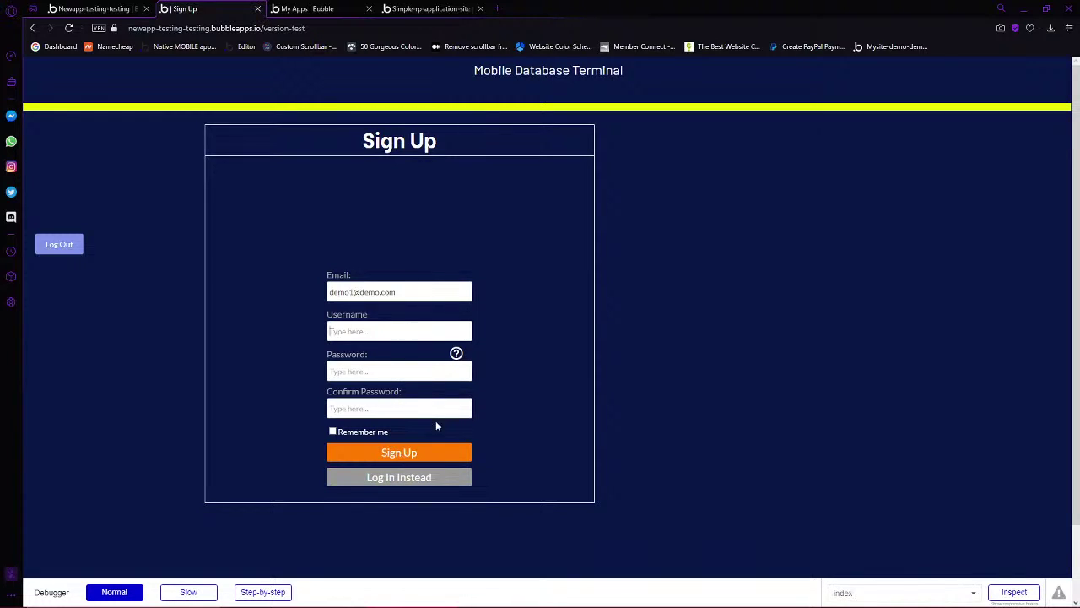
click(400, 478)
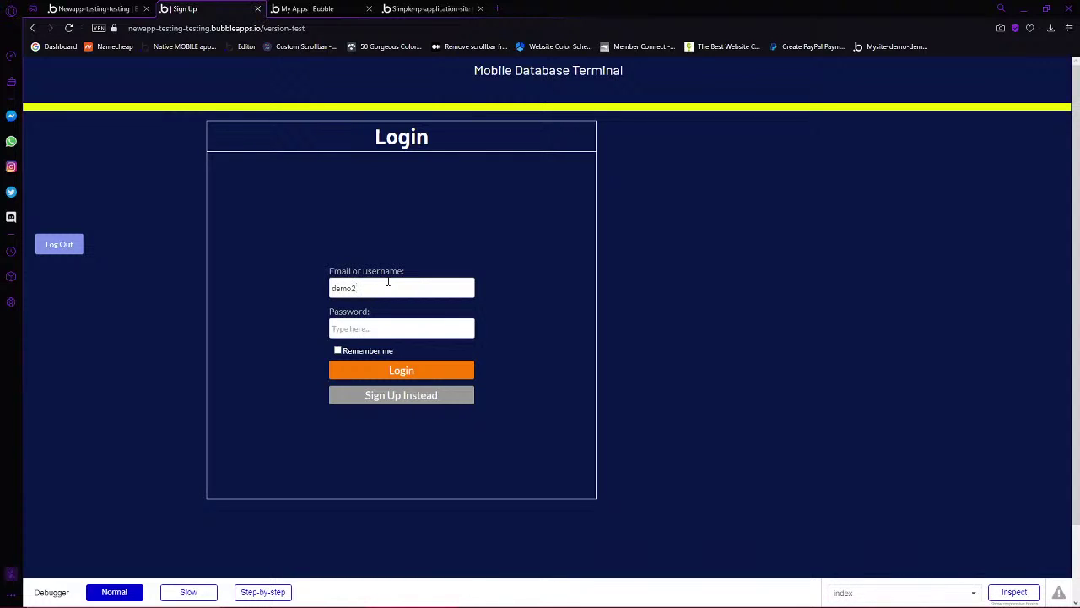
click(381, 374)
click(92, 8)
click(546, 201)
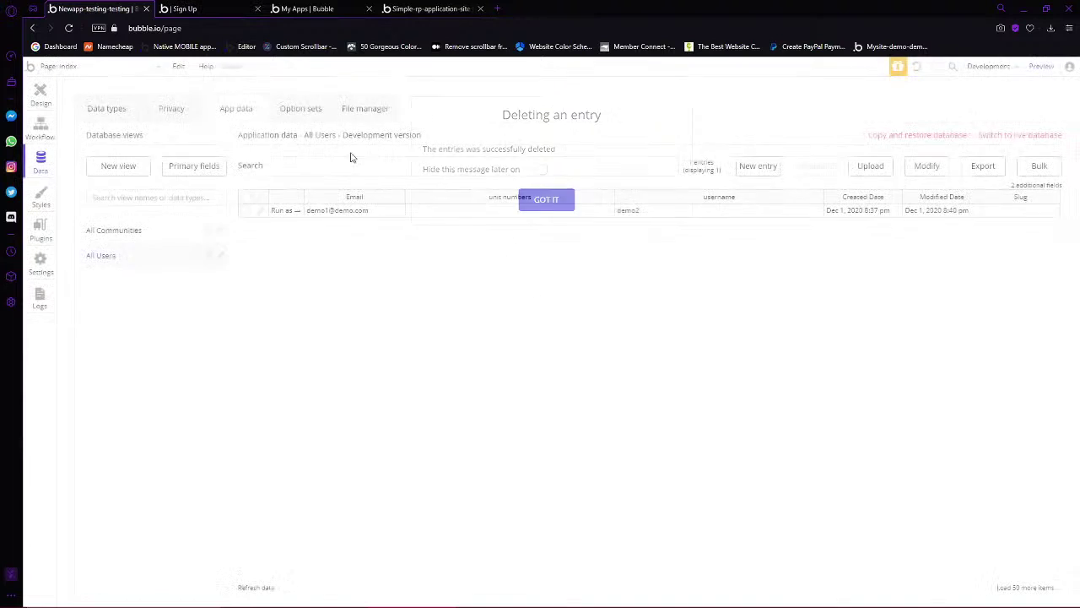
Open the Sign Up button's workflow and its sign-up action settings
click(40, 126)
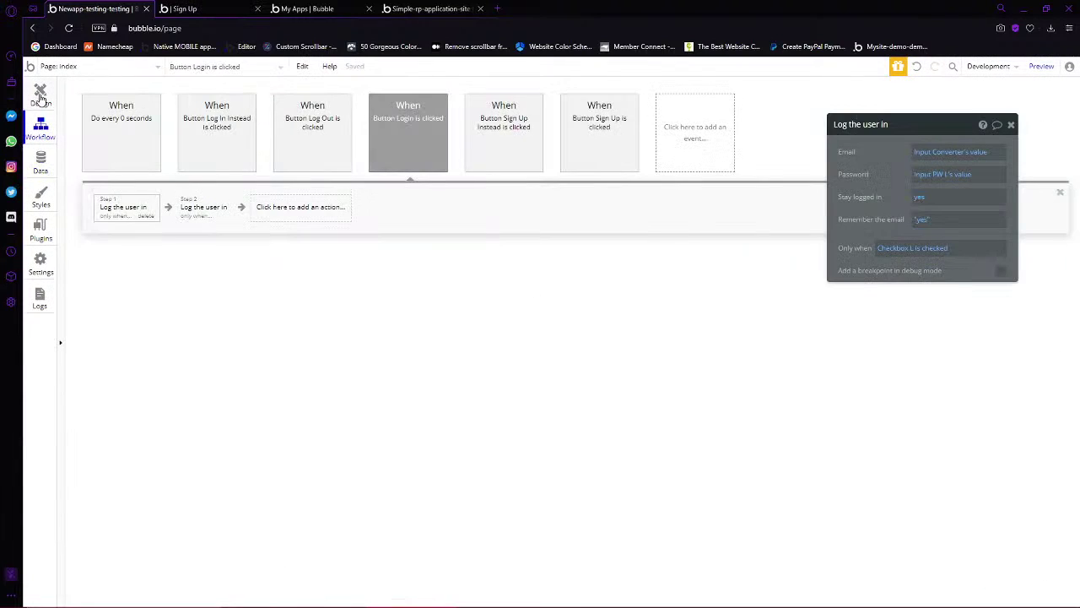
click(257, 9)
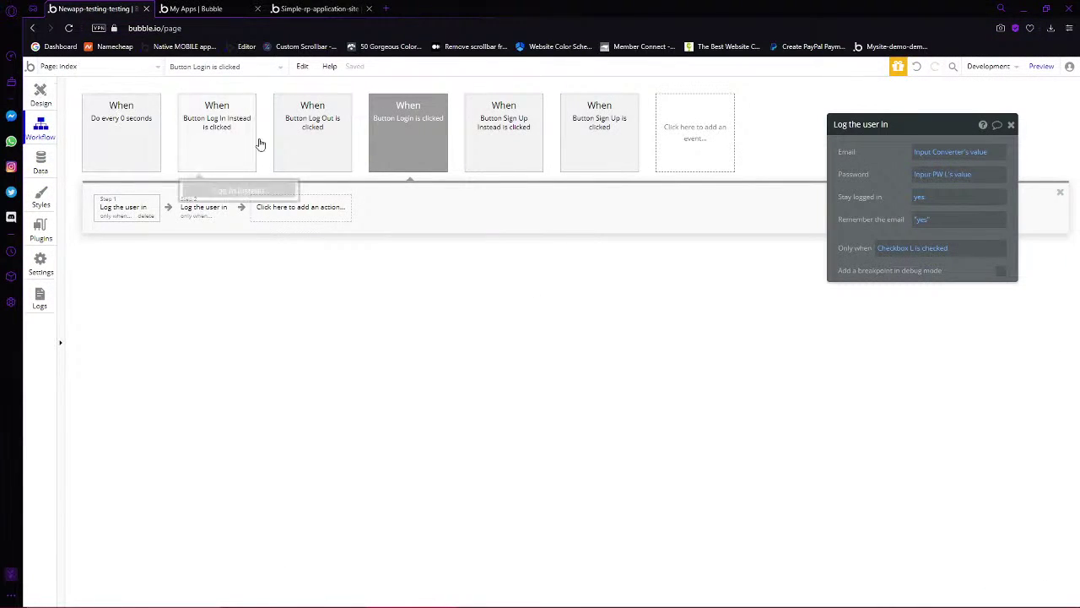
click(499, 148)
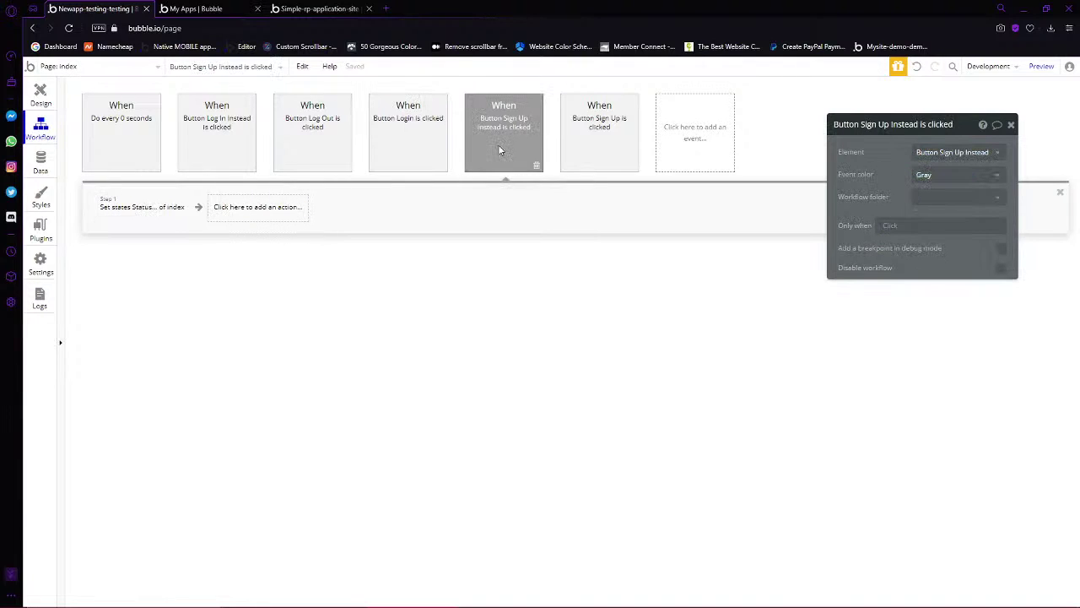
click(600, 143)
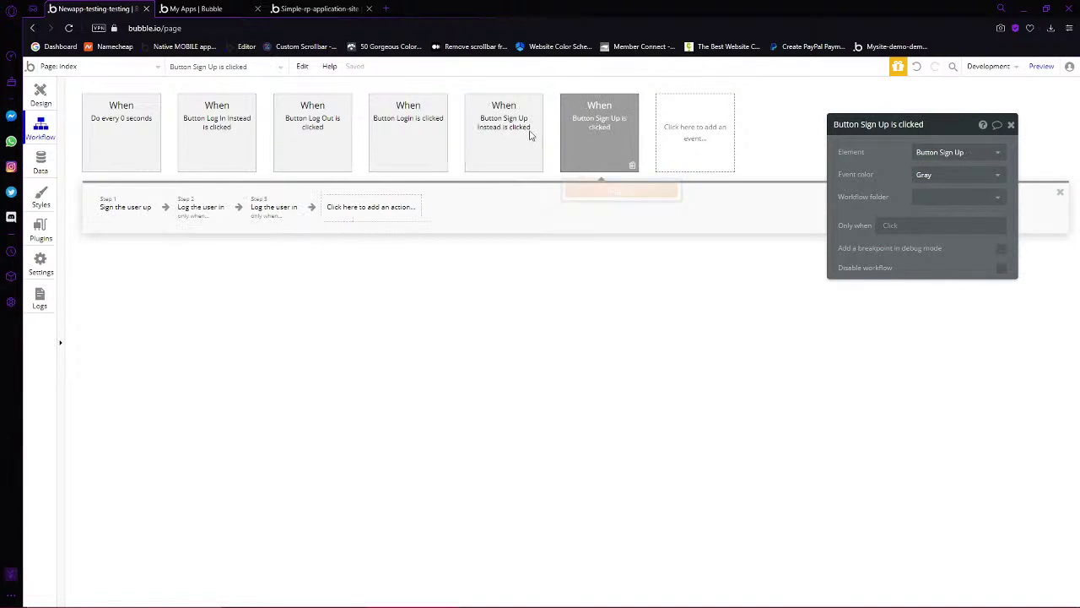
click(132, 206)
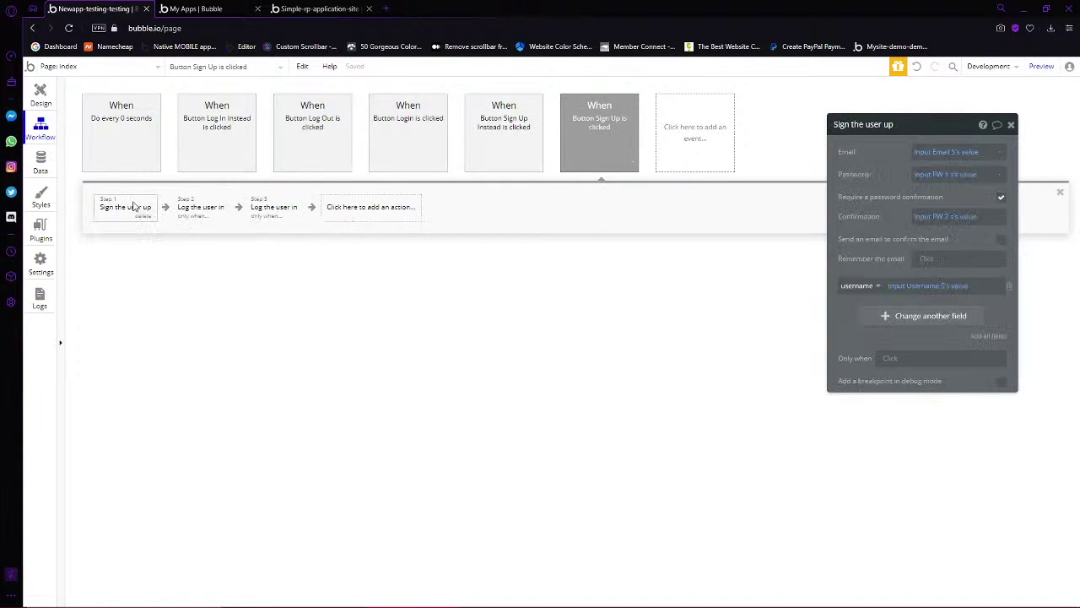
Start an Only when condition on the sign-up step using Search for Users
click(888, 357)
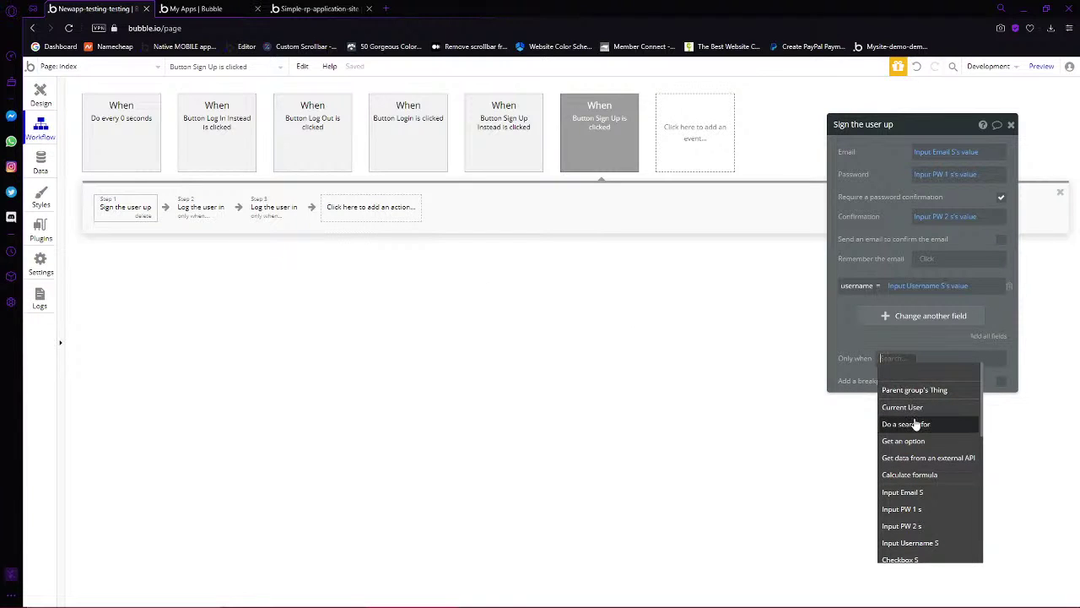
click(911, 423)
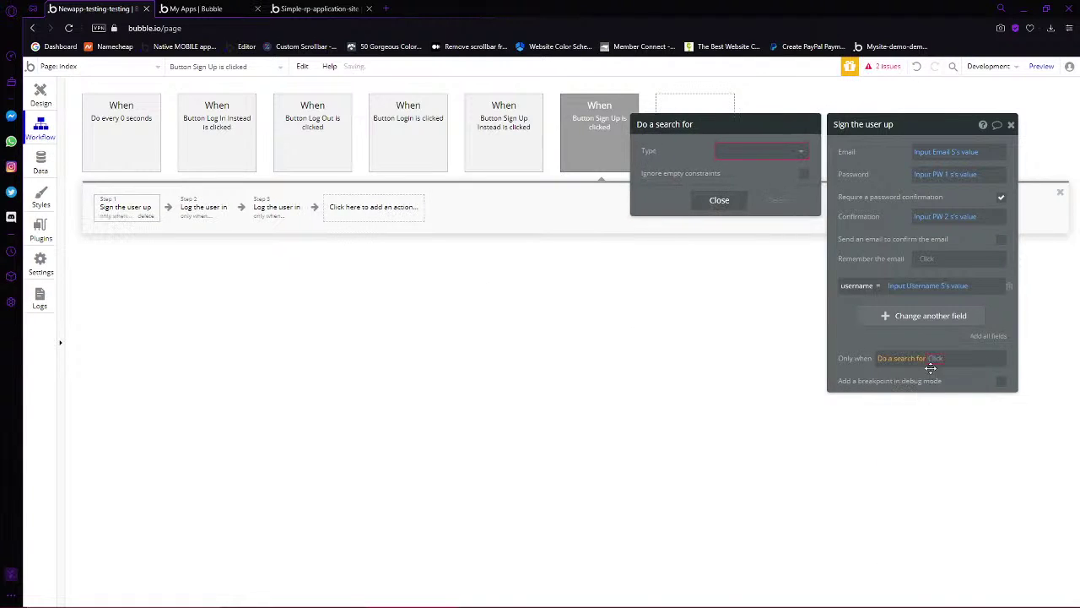
click(763, 152)
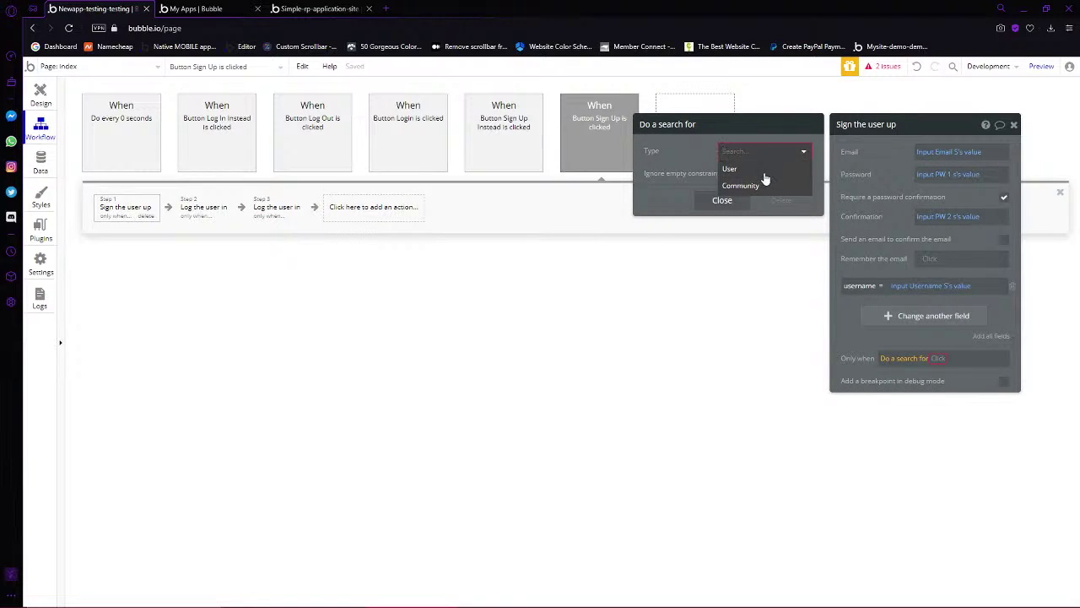
click(746, 170)
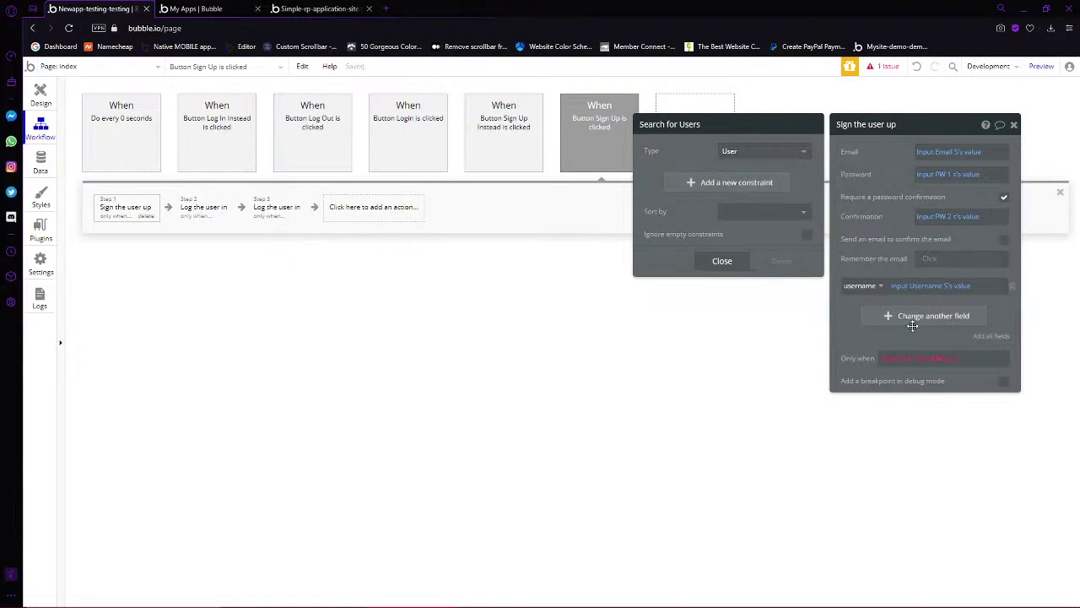
click(945, 359)
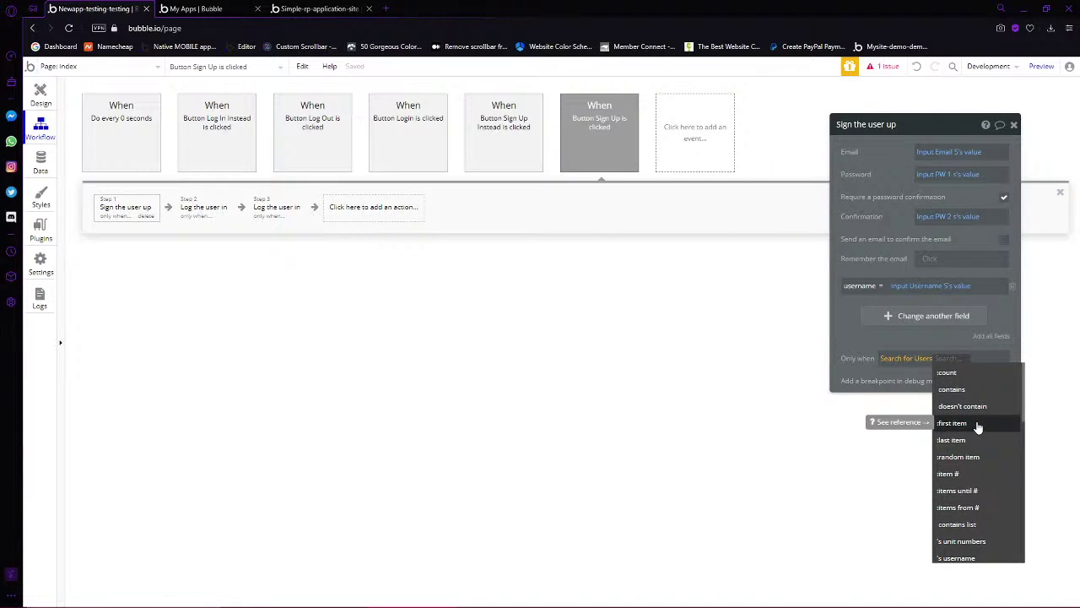
click(923, 359)
Constrain the user search to username = Input Username S's value
click(742, 182)
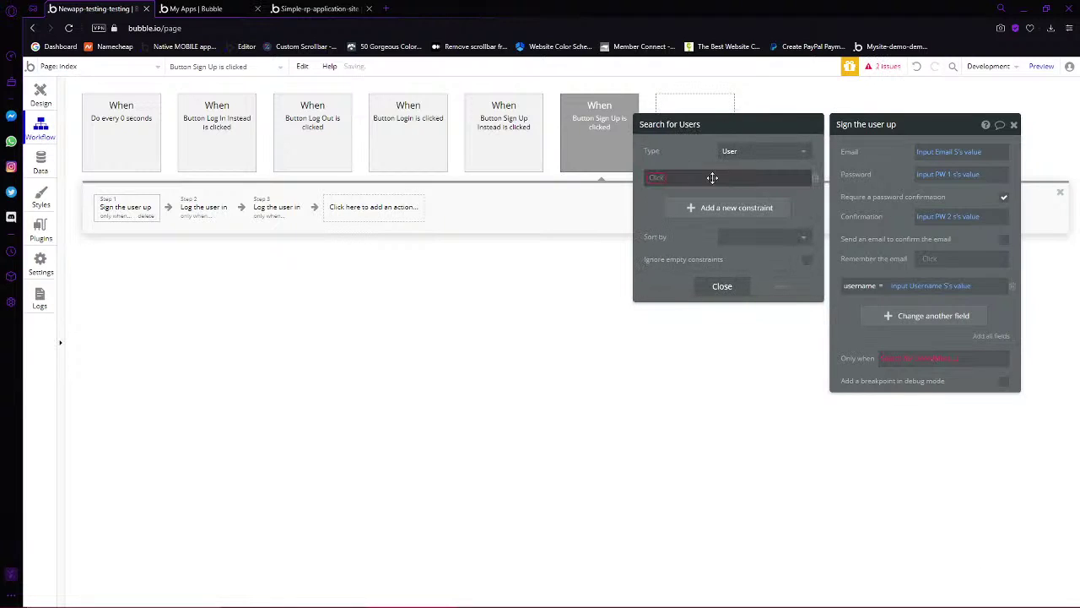
click(656, 185)
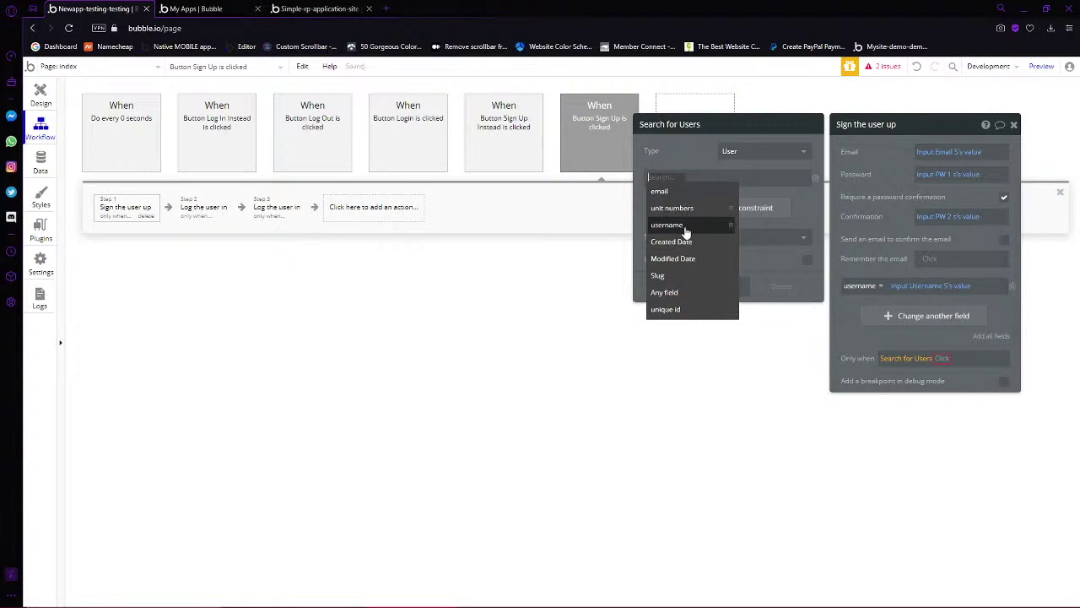
click(685, 225)
click(700, 178)
click(697, 178)
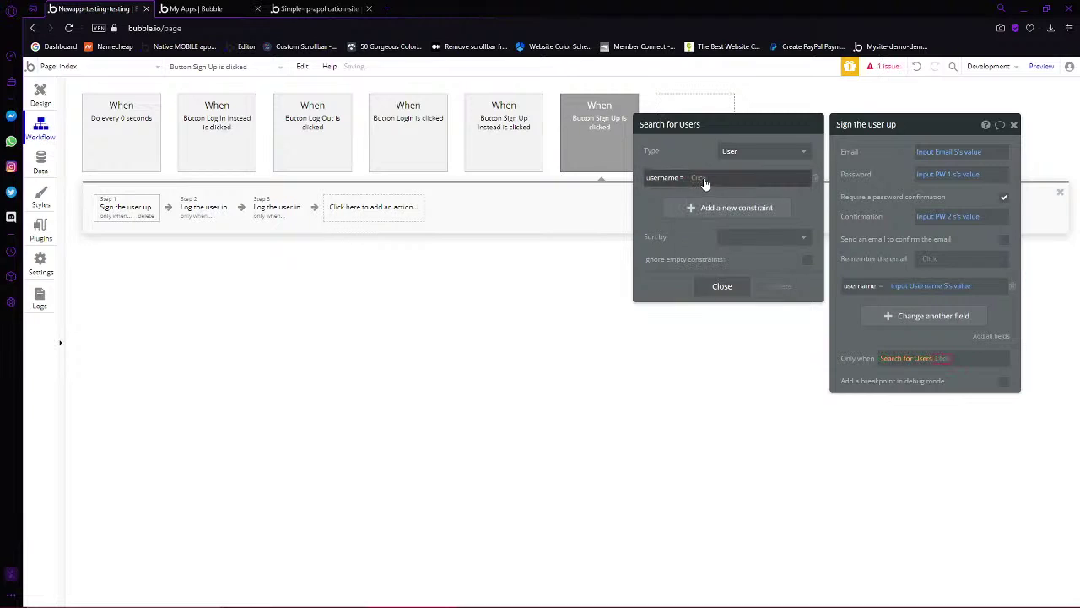
click(694, 178)
text(input)
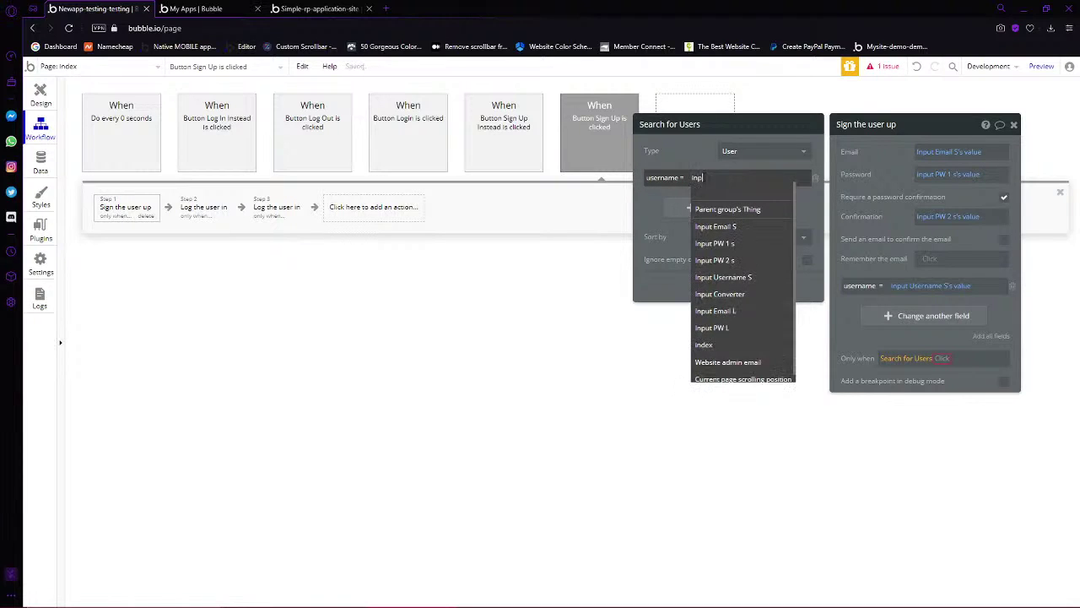
mouse_move(752, 265)
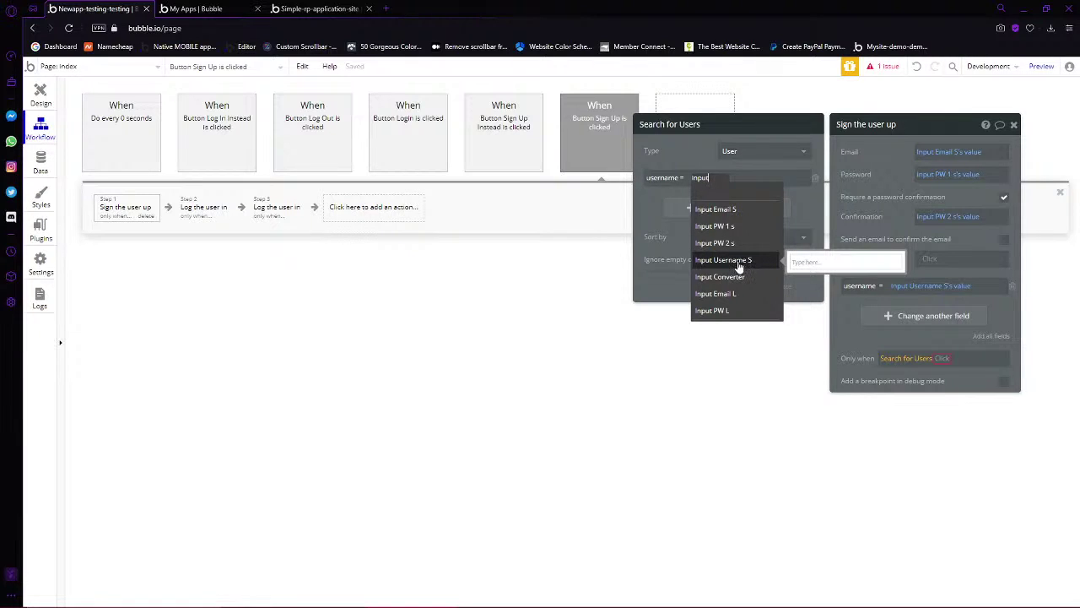
click(739, 262)
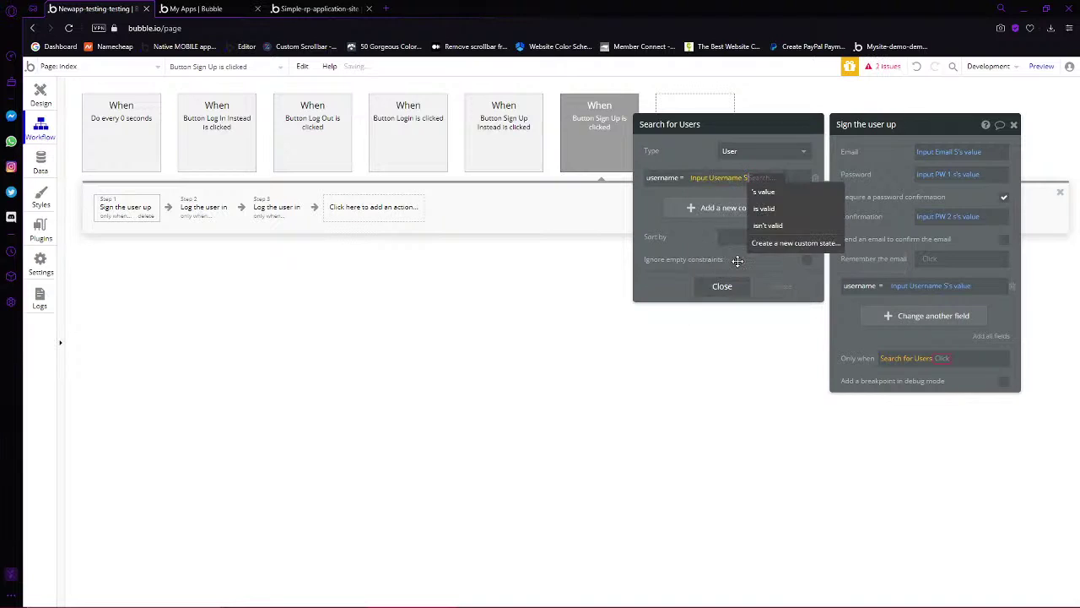
click(765, 193)
Finish the condition as Search for Users:count is 0
click(940, 358)
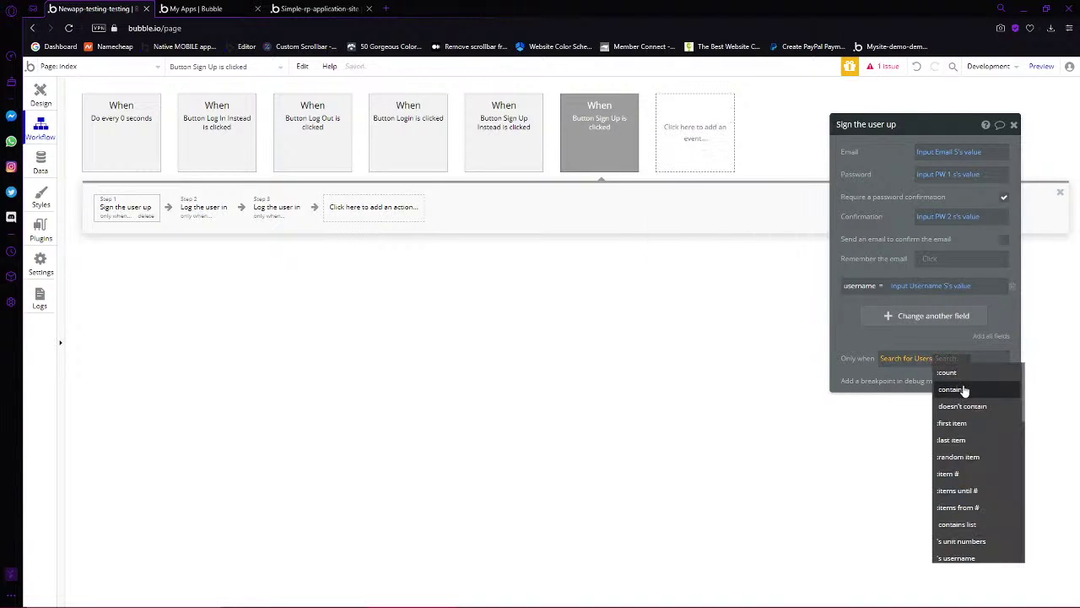
click(962, 373)
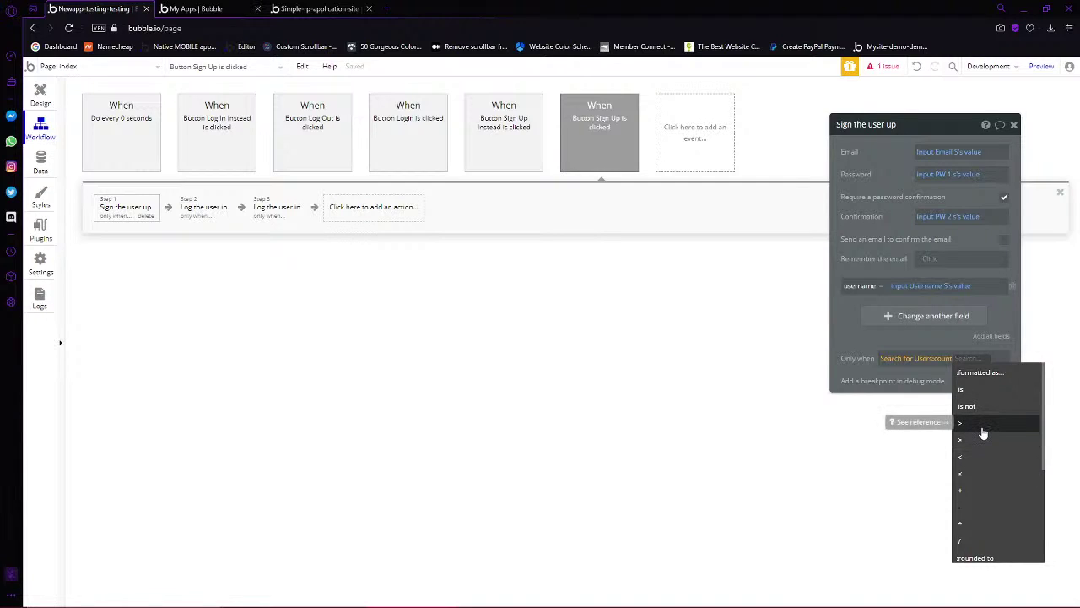
click(977, 392)
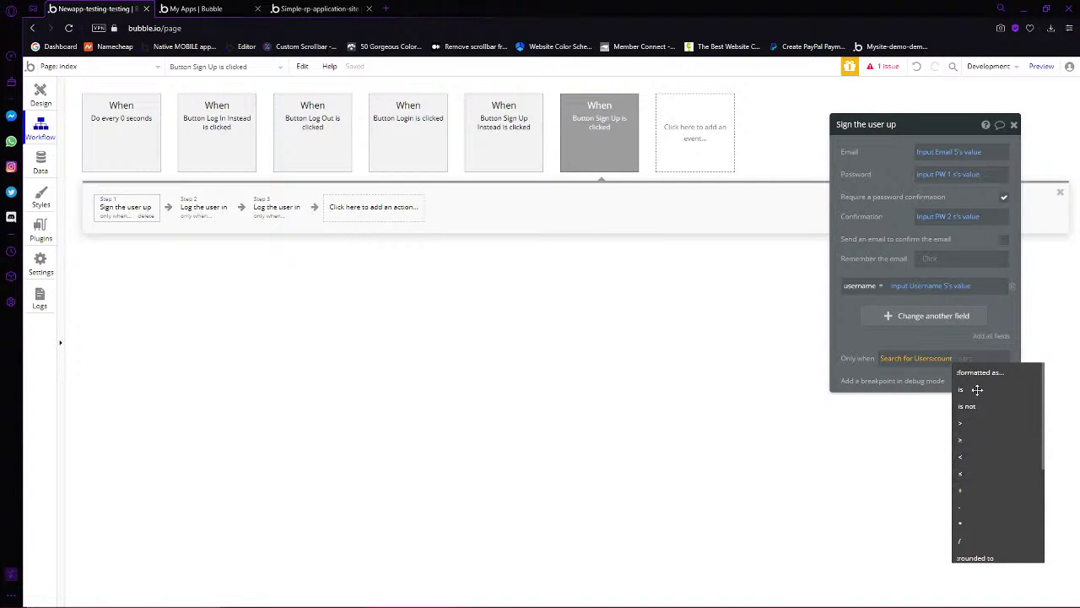
text(0)
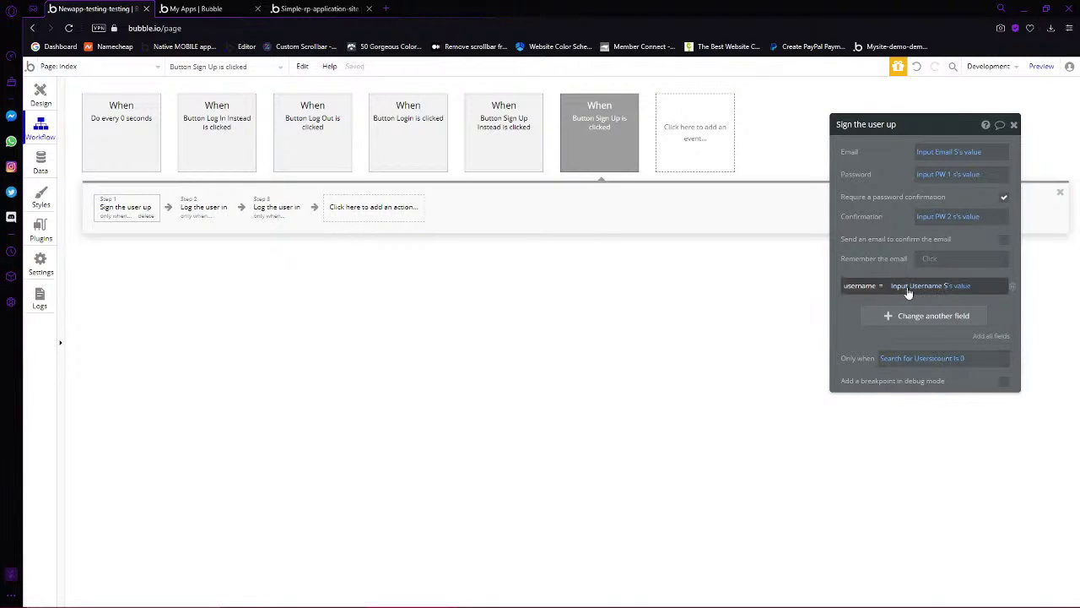
Review the username expression and the Step 3 log-in action's settings
click(945, 287)
click(950, 289)
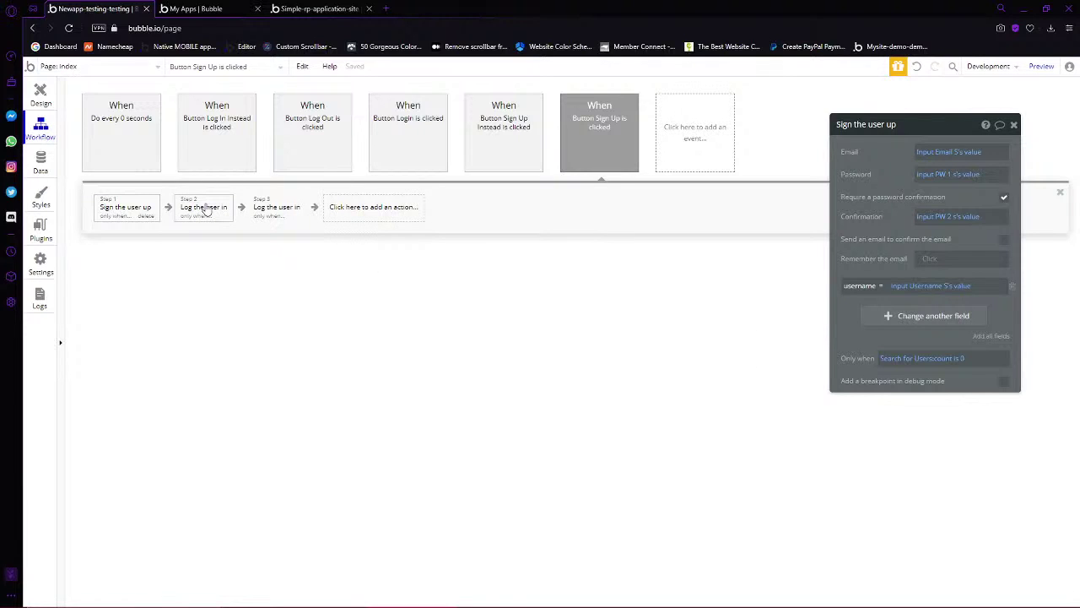
click(285, 214)
click(39, 95)
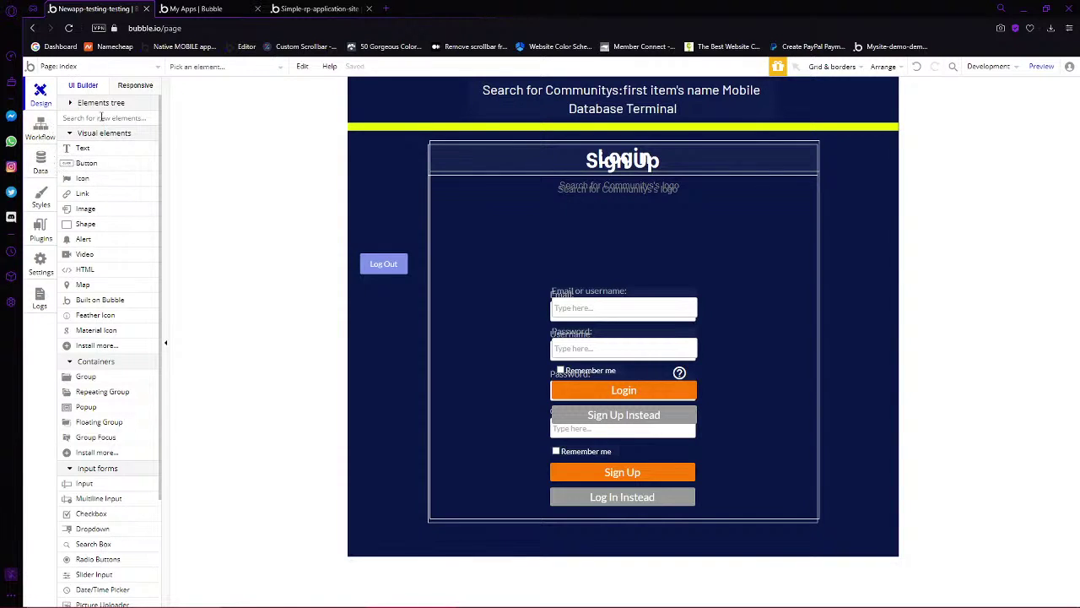
Duplicate Alert Success as a 'failure' alert with a red background
click(85, 102)
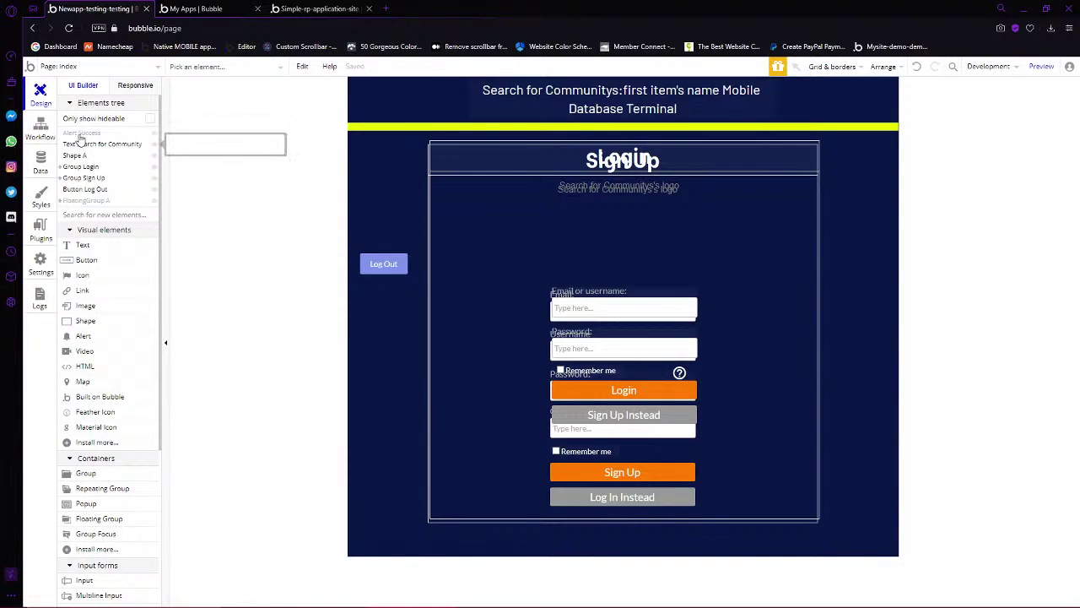
click(81, 133)
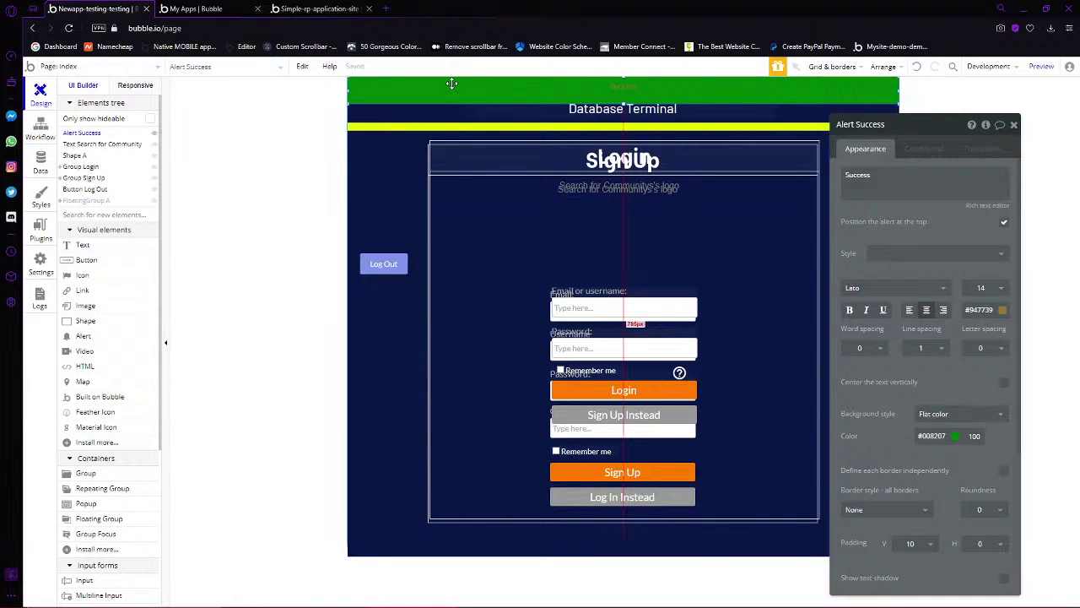
key(ctrl+v)
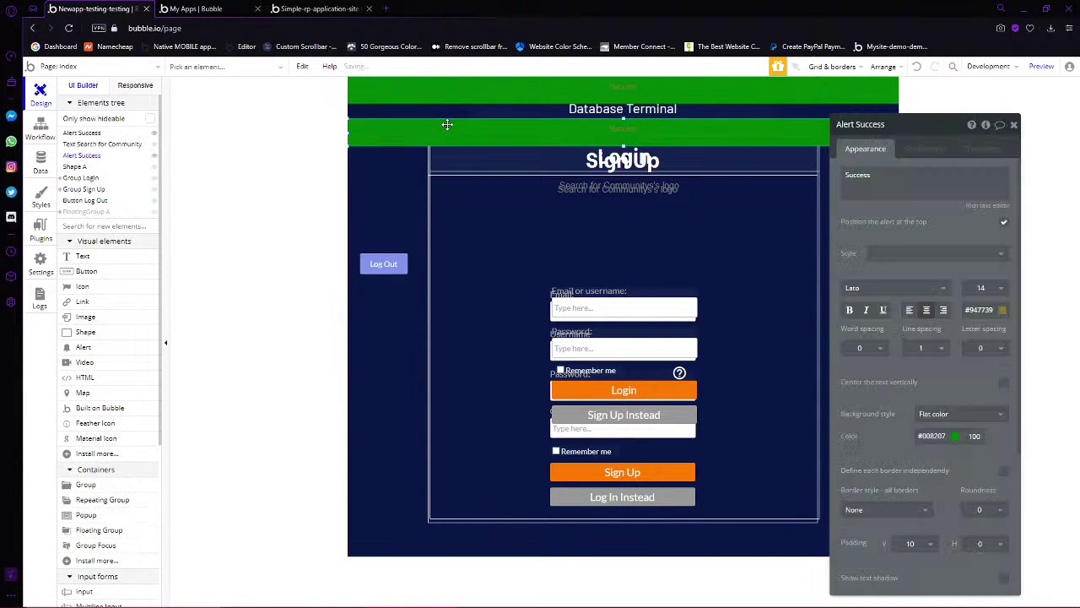
click(447, 124)
triple_click(934, 184)
text(failure)
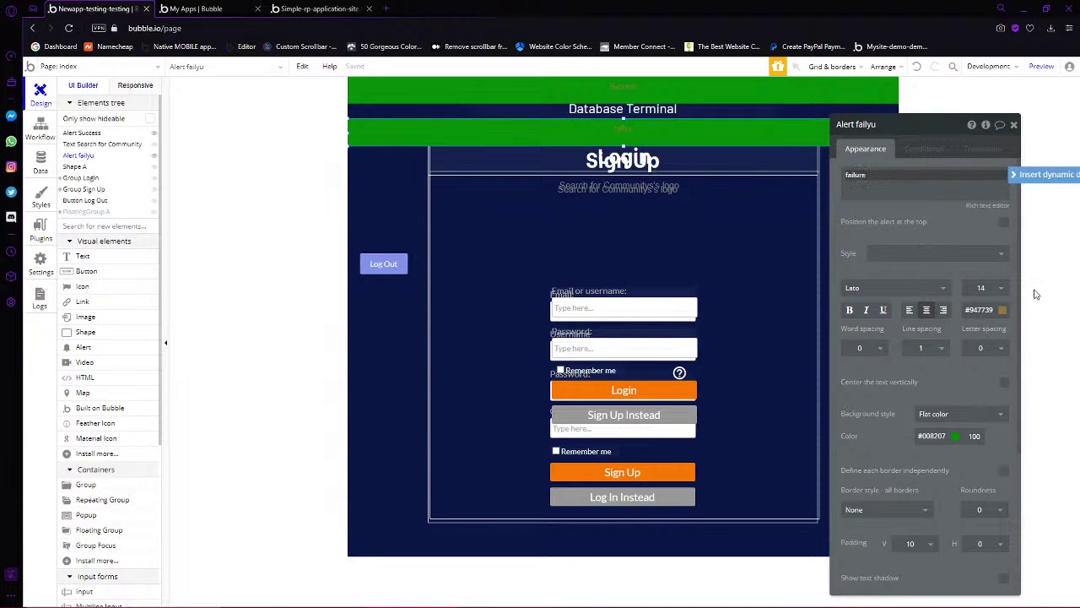
click(954, 435)
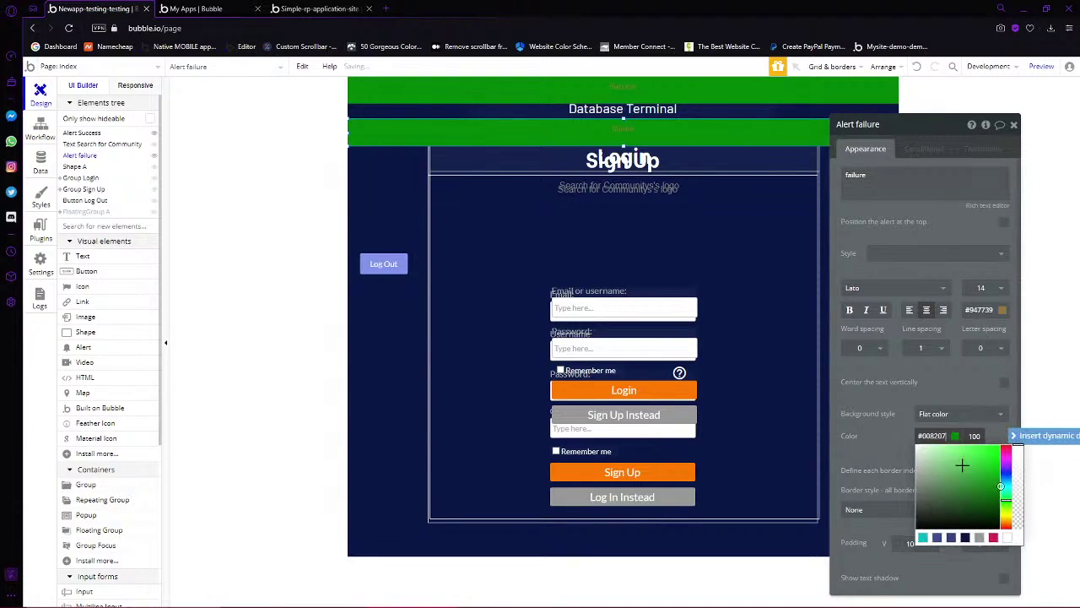
click(995, 537)
Hide Group Login to reveal the sign-up form and bring up the Sign Up button's workflow
click(700, 236)
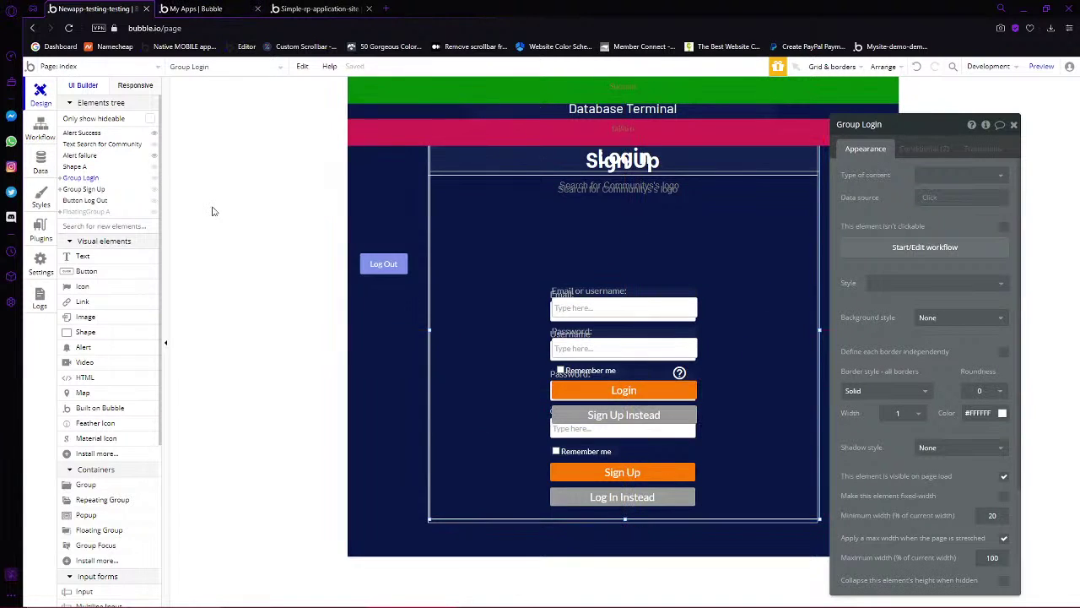
mouse_move(153, 192)
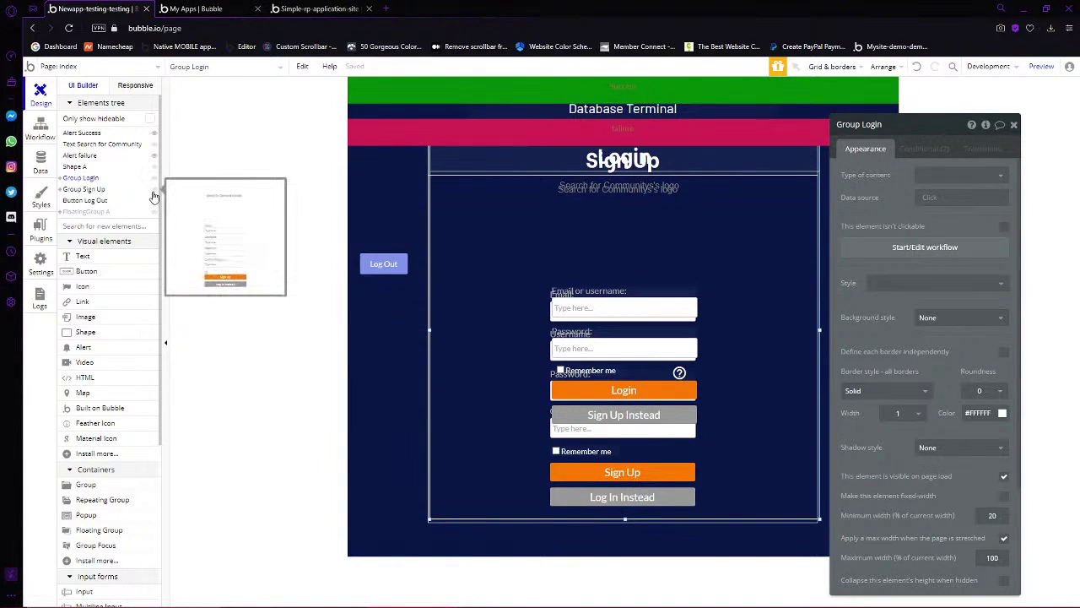
click(153, 177)
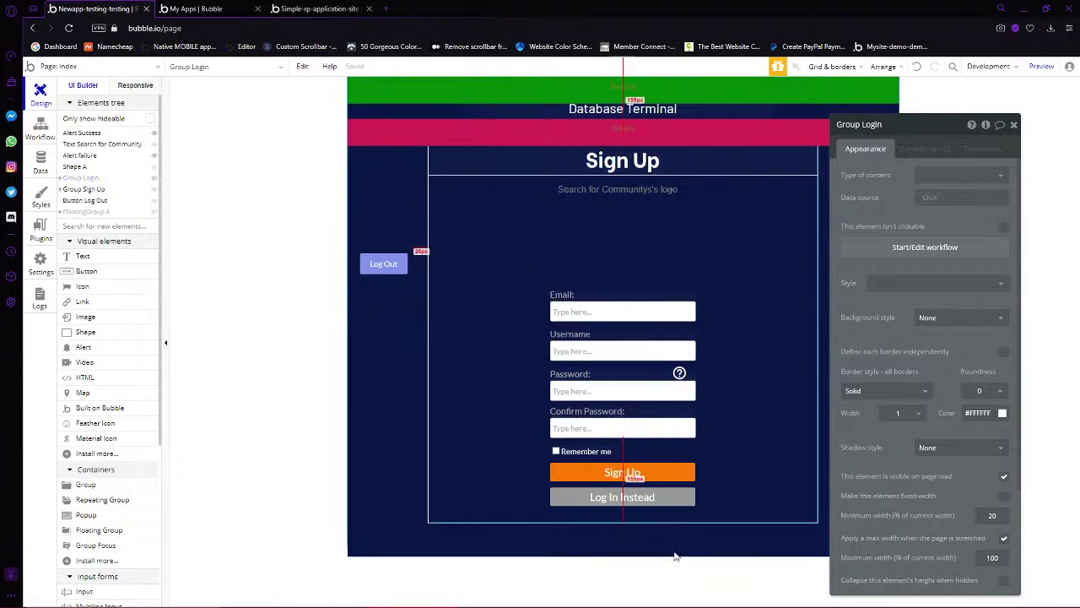
click(622, 471)
click(925, 226)
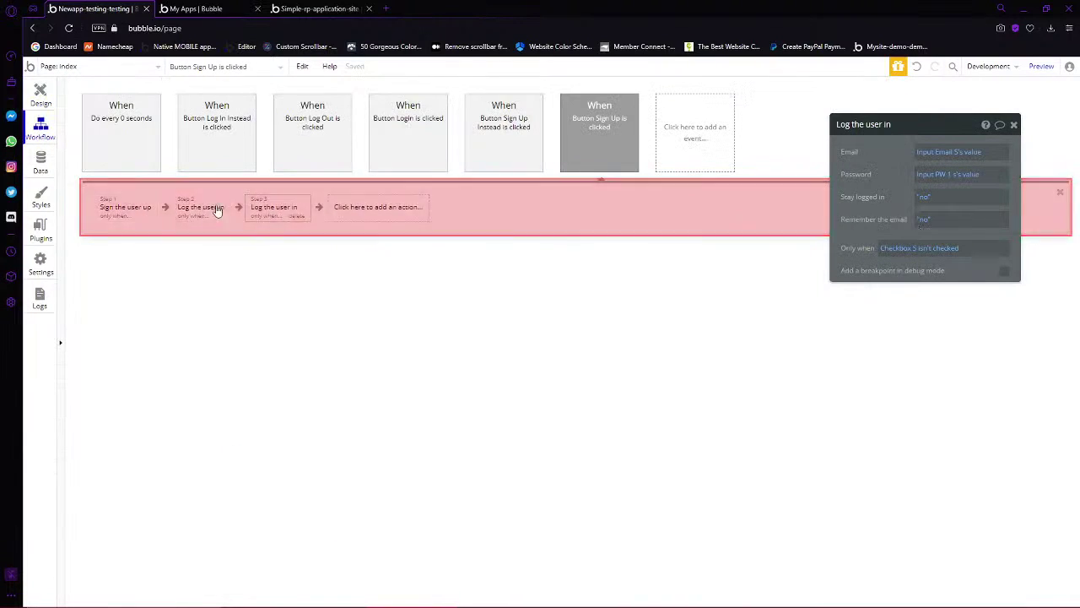
Add a Show message action as step 4, undoing an accidental Display data step
click(357, 209)
mouse_move(367, 363)
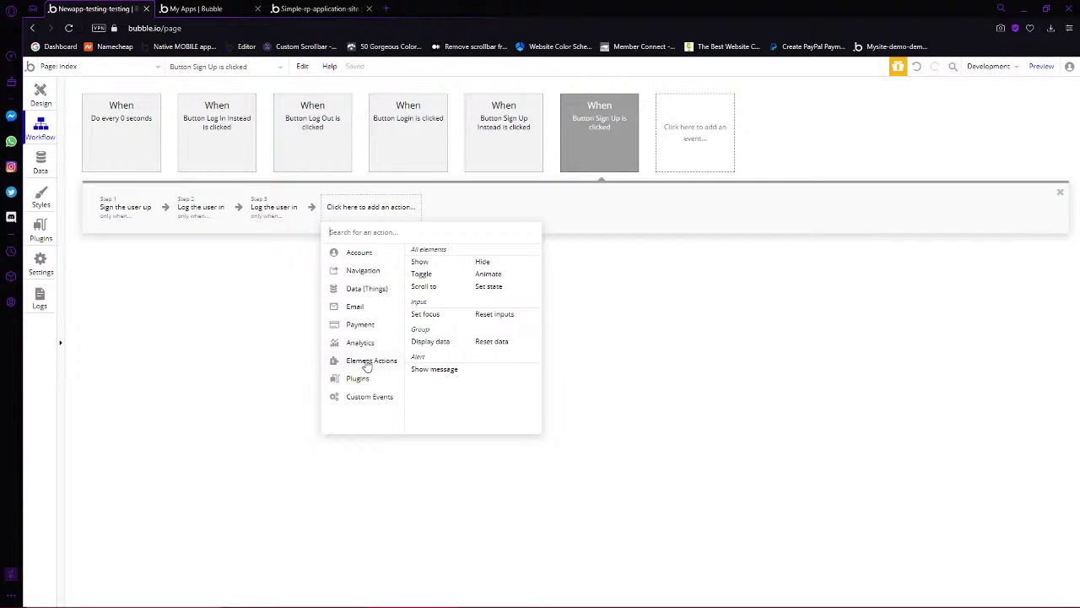
click(429, 346)
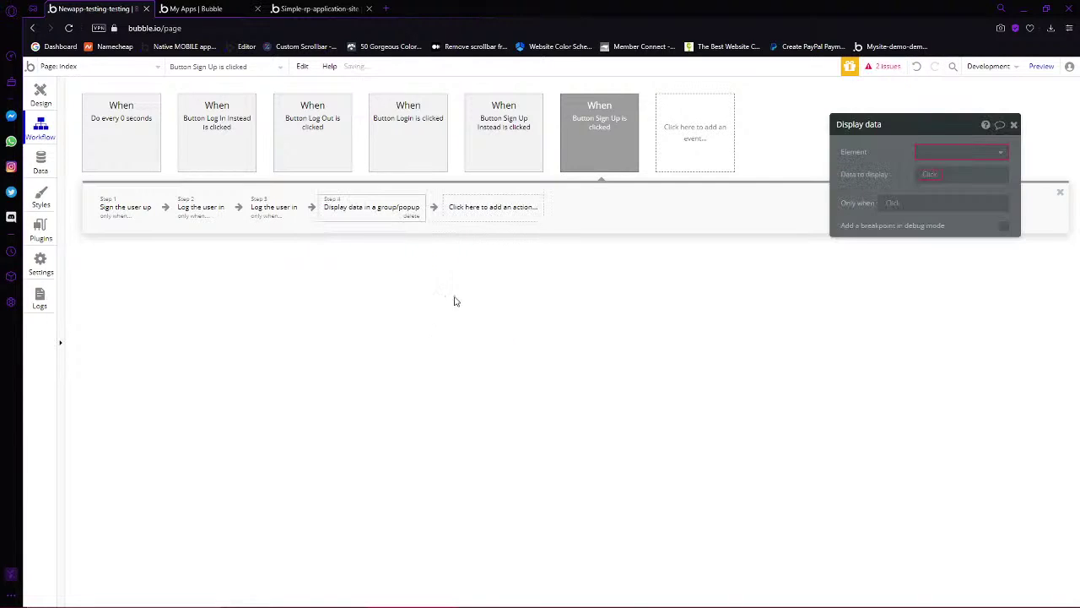
key(ctrl+z)
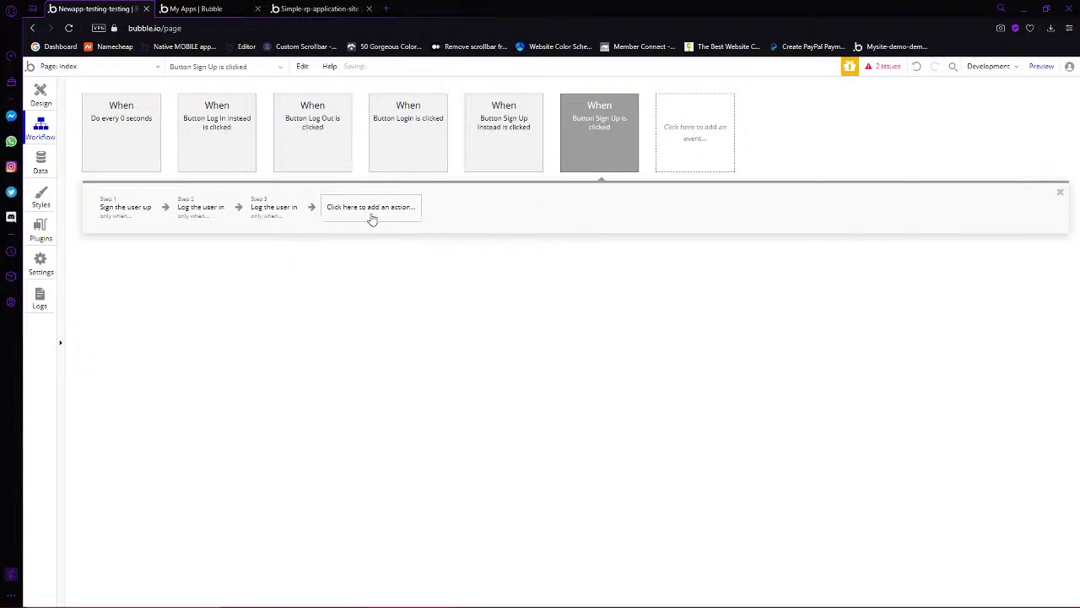
click(384, 207)
mouse_move(372, 363)
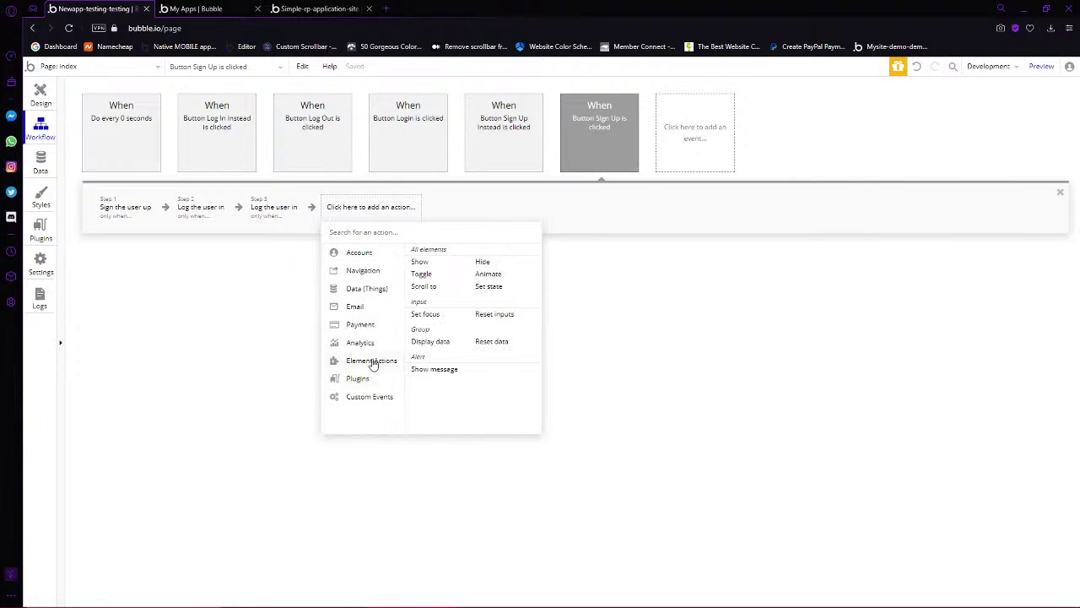
click(430, 370)
Make step 4 show Alert failure only when Current User isn't logged in
click(958, 161)
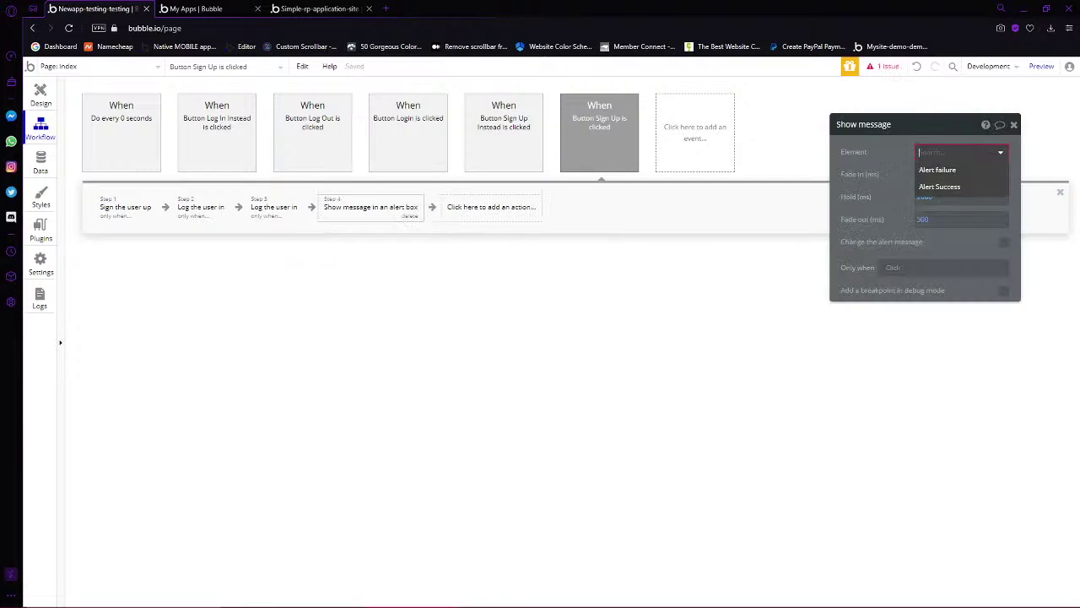
click(953, 170)
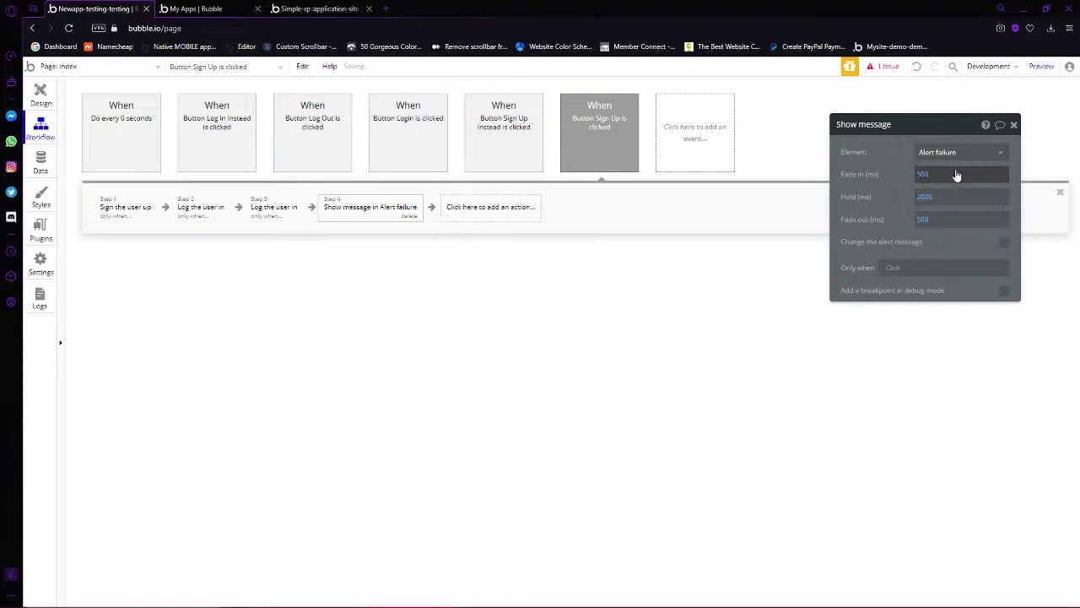
click(888, 270)
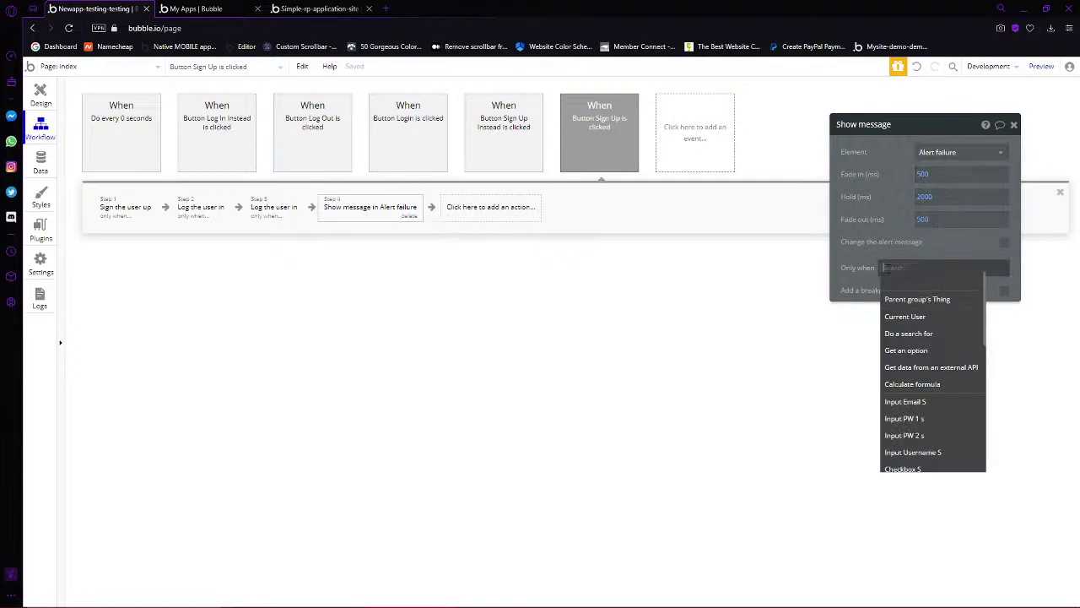
click(934, 319)
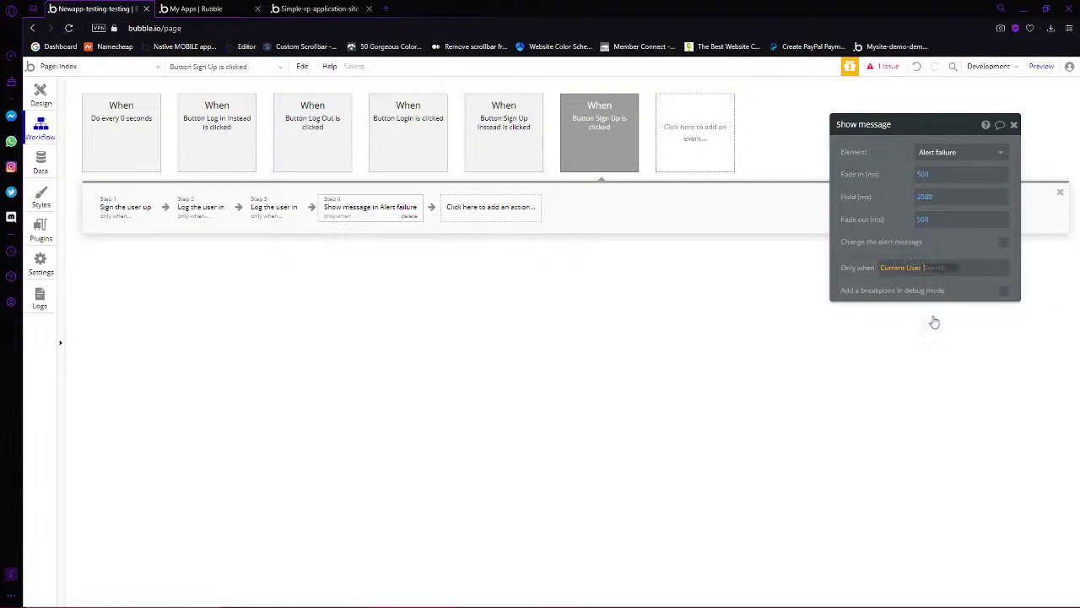
click(964, 351)
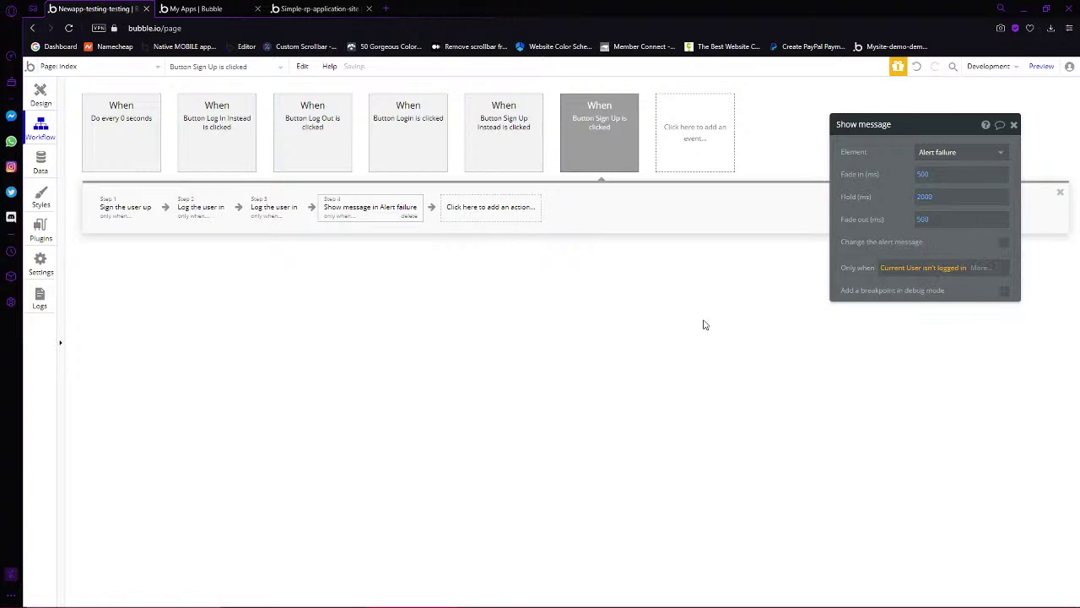
Copy the alert step, paste it as step 5, and make its condition require a logged-in user
right_click(370, 215)
click(393, 288)
right_click(458, 211)
click(474, 218)
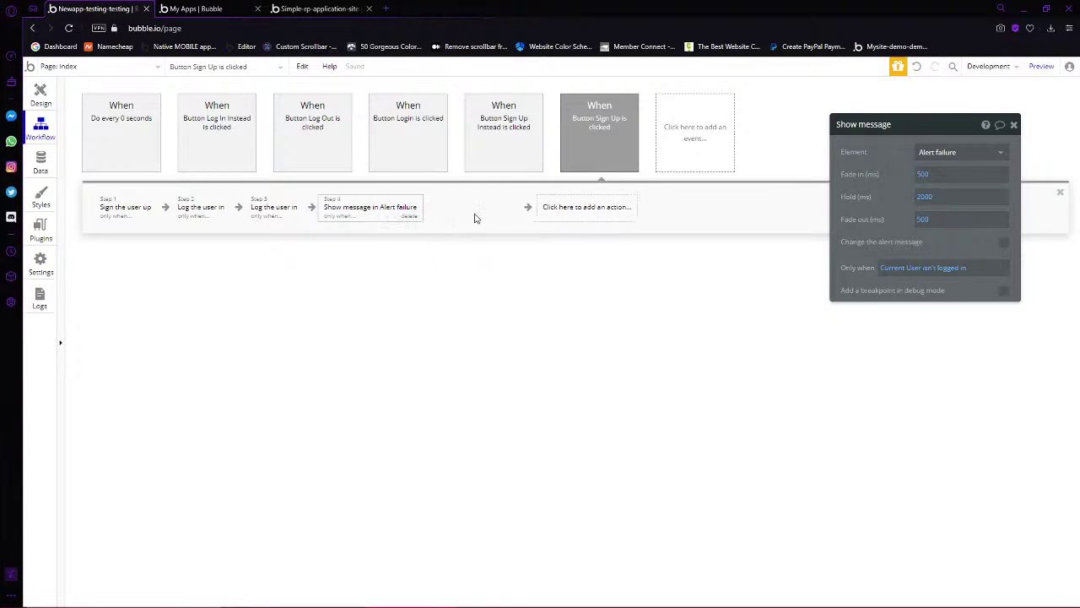
click(932, 268)
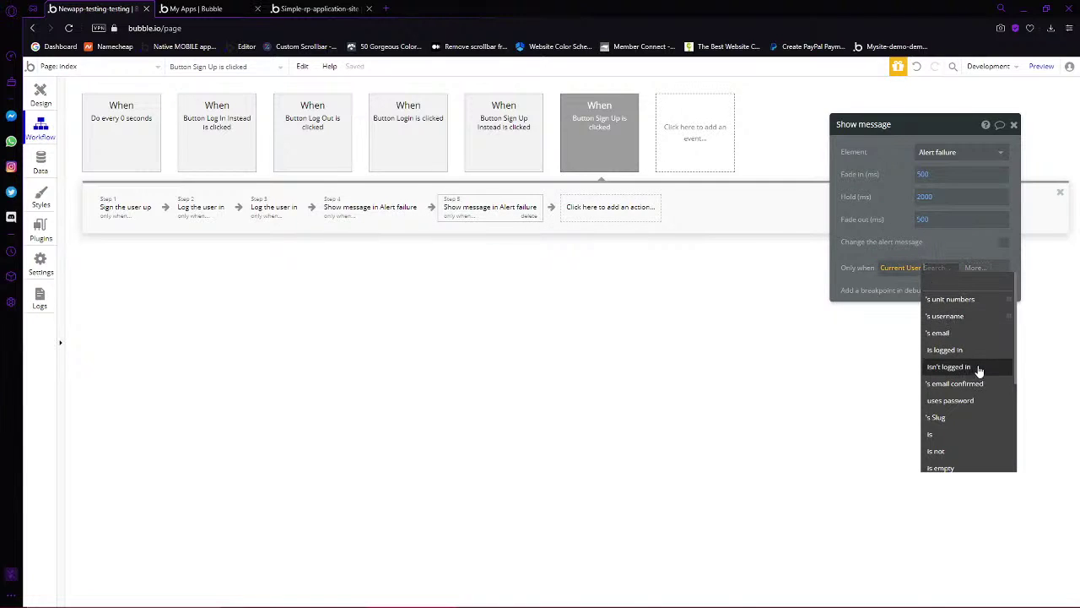
click(947, 349)
Delete the Do every 0 seconds event and return to the workflow editor
click(156, 160)
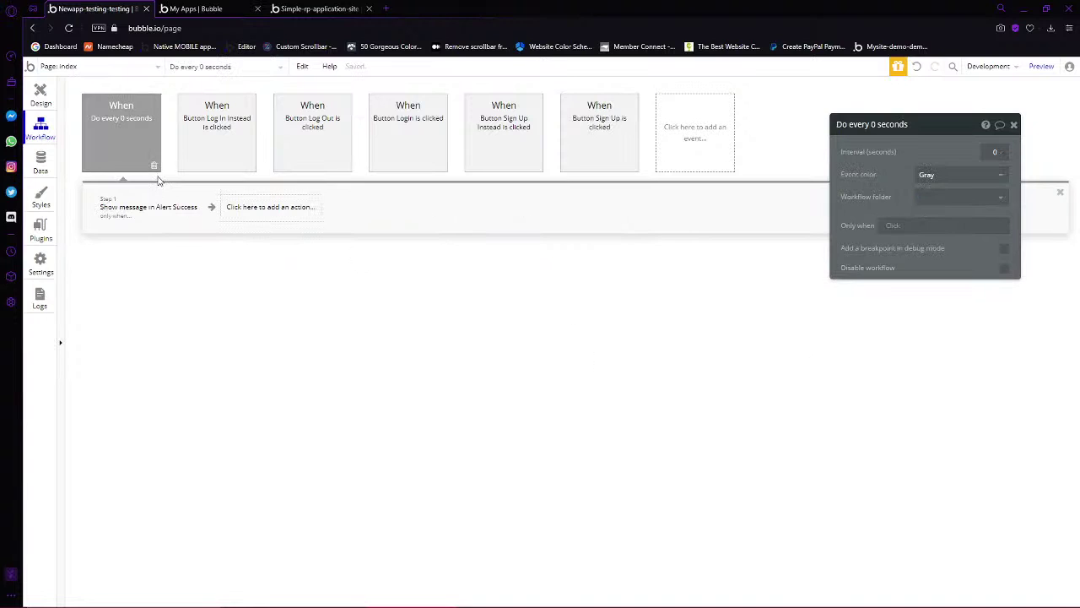
click(153, 166)
click(263, 7)
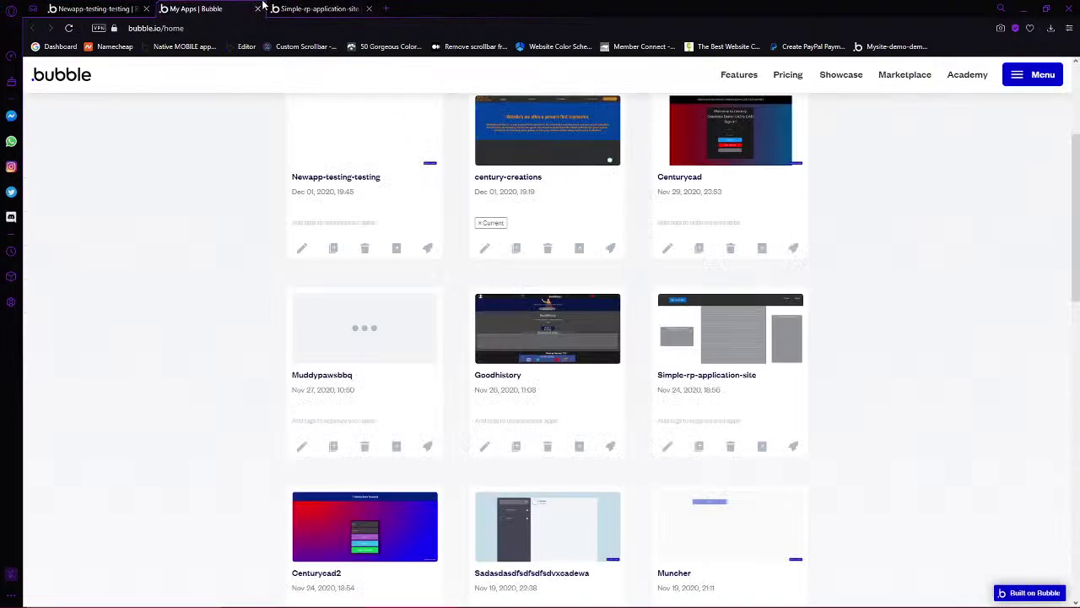
click(110, 8)
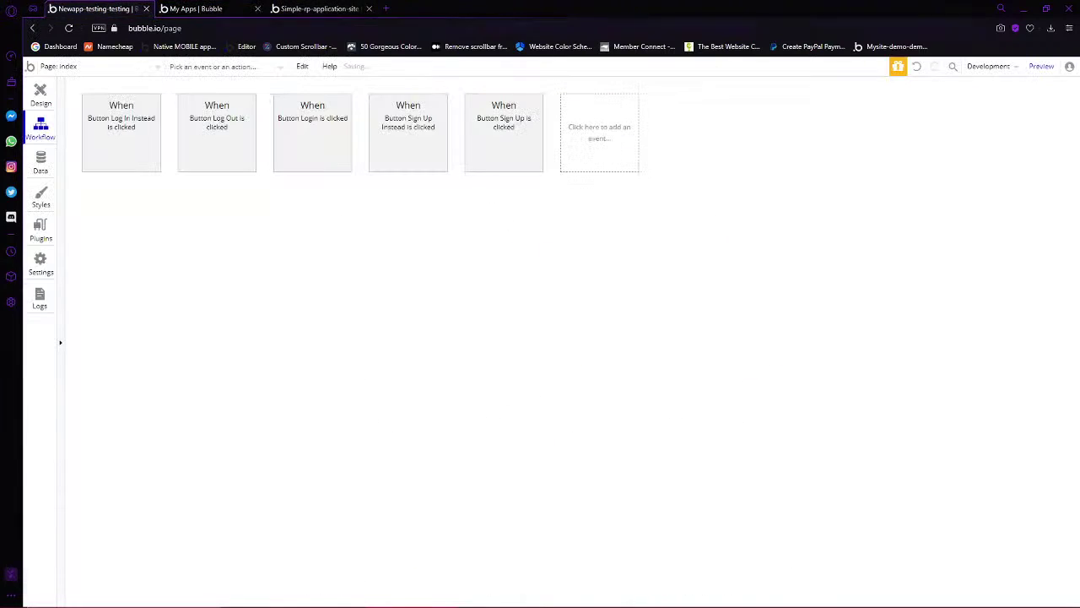
In preview, fill the sign-up form with a demo email, username demo2, and a matching one-letter password
click(1041, 67)
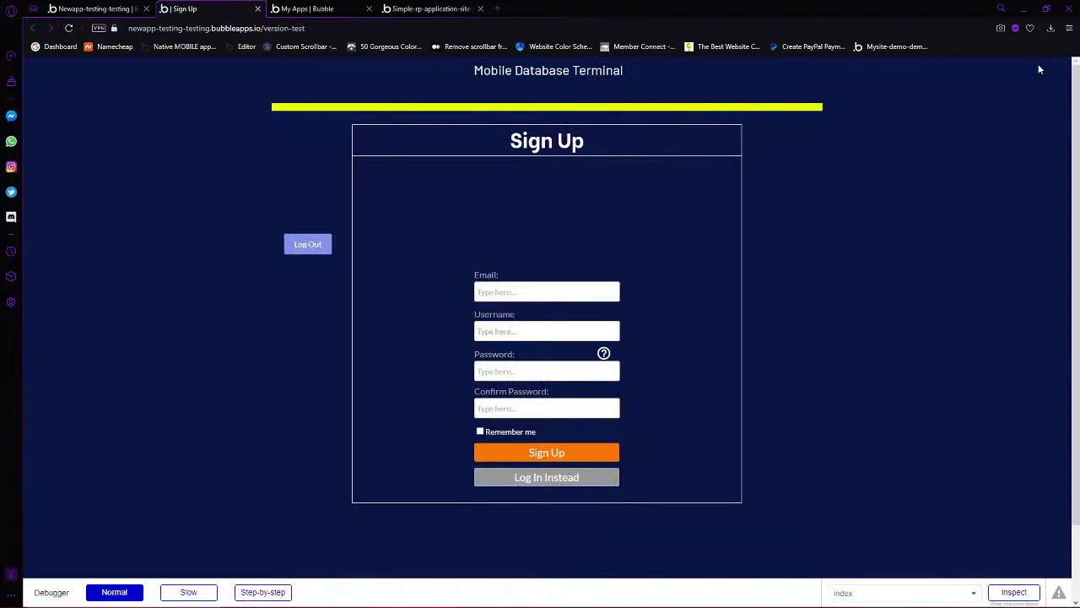
click(545, 293)
text(demo1@demo.com)
key(Delete)
text(2)
click(503, 332)
text(demo2)
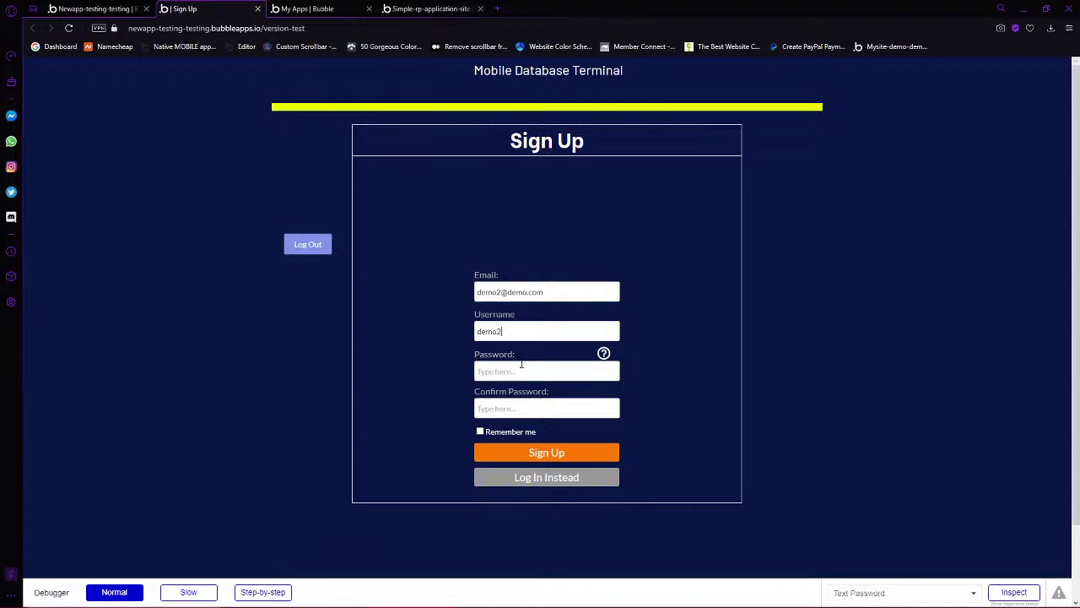
click(517, 371)
text(a)
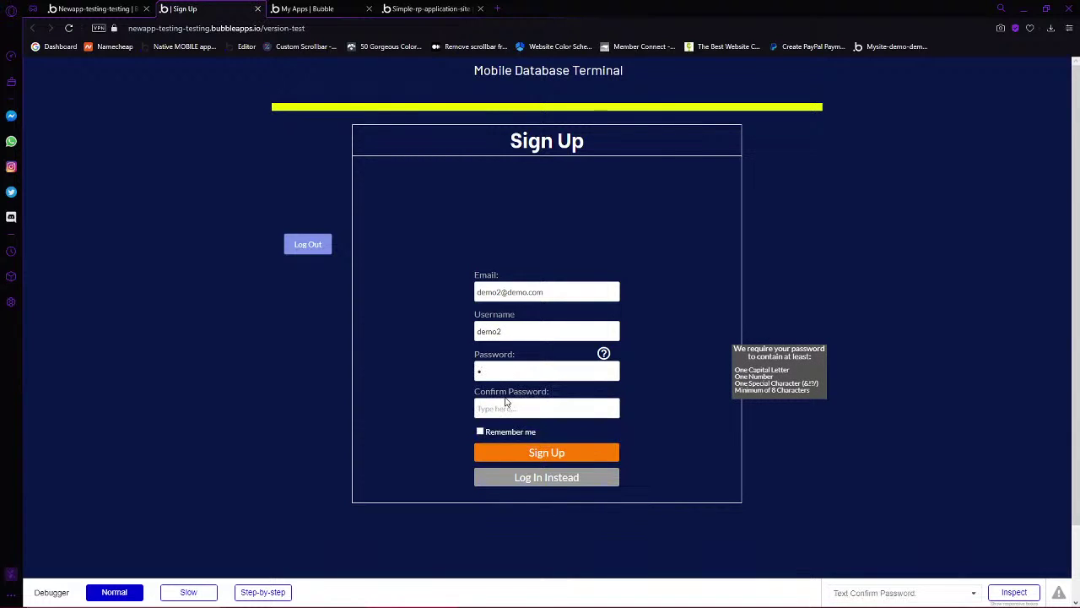
click(507, 408)
text(a)
Submit the sign-up, dismiss the could-not-find-user error, and open the app's General settings
click(564, 454)
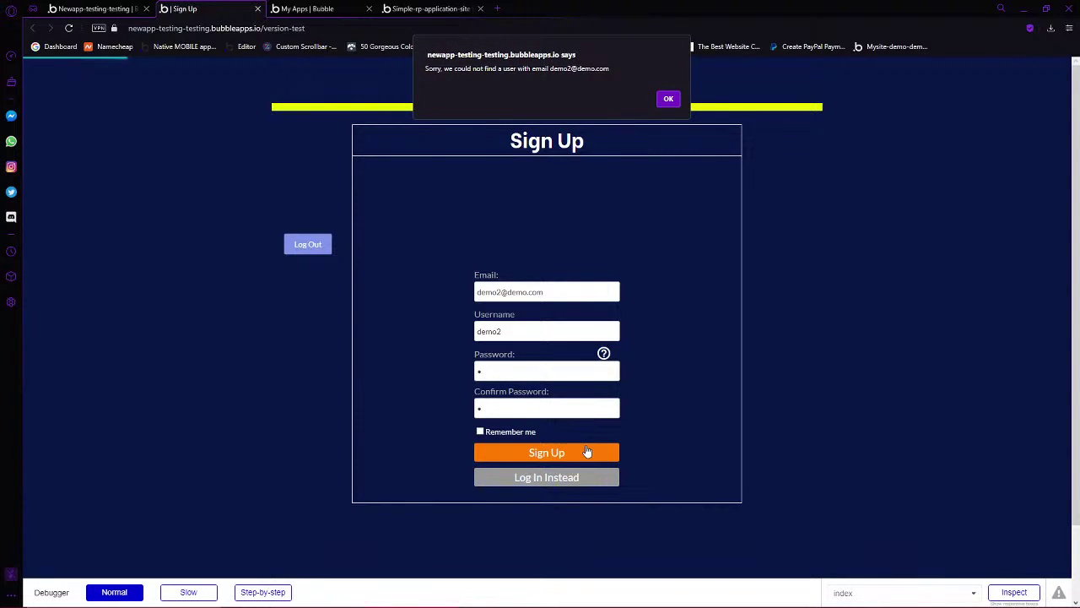
click(668, 101)
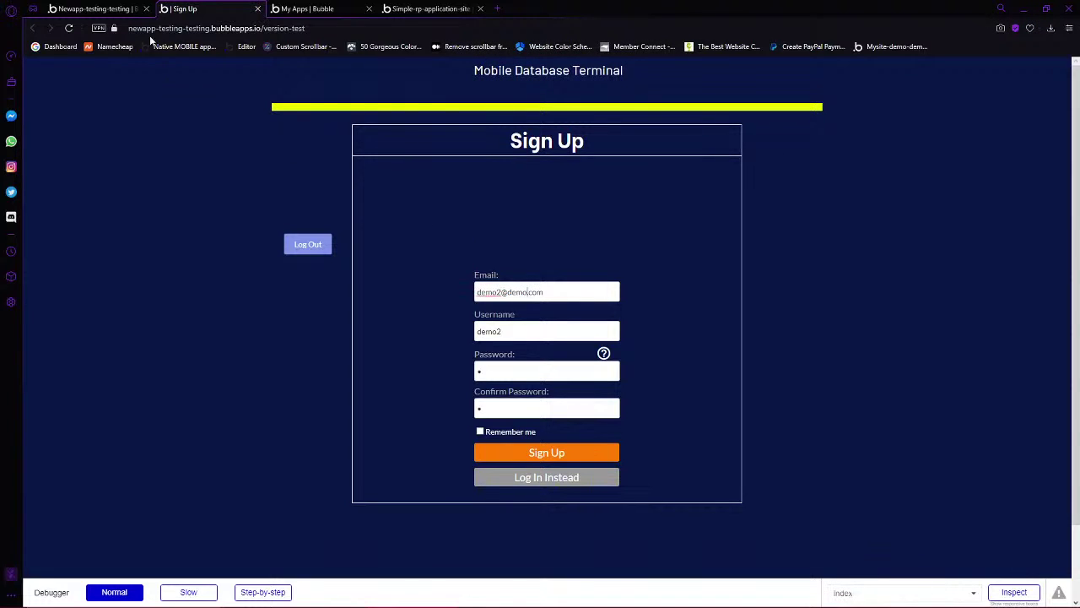
click(96, 8)
click(40, 262)
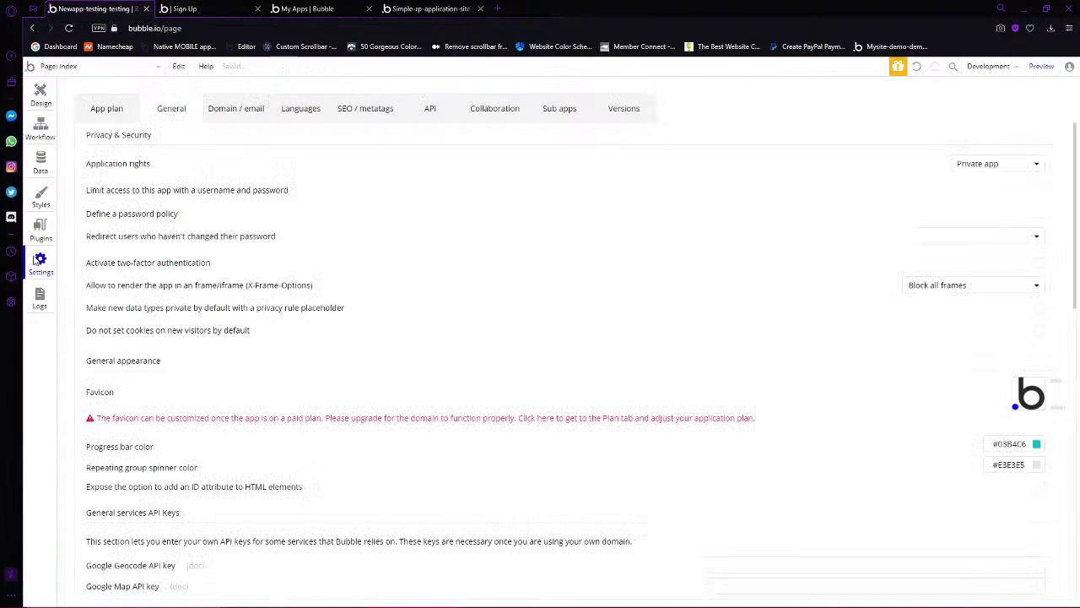
Leave Settings for the Sign Up preview page, then switch to the Discord cad-support channel
scroll(679, 430, down, 10)
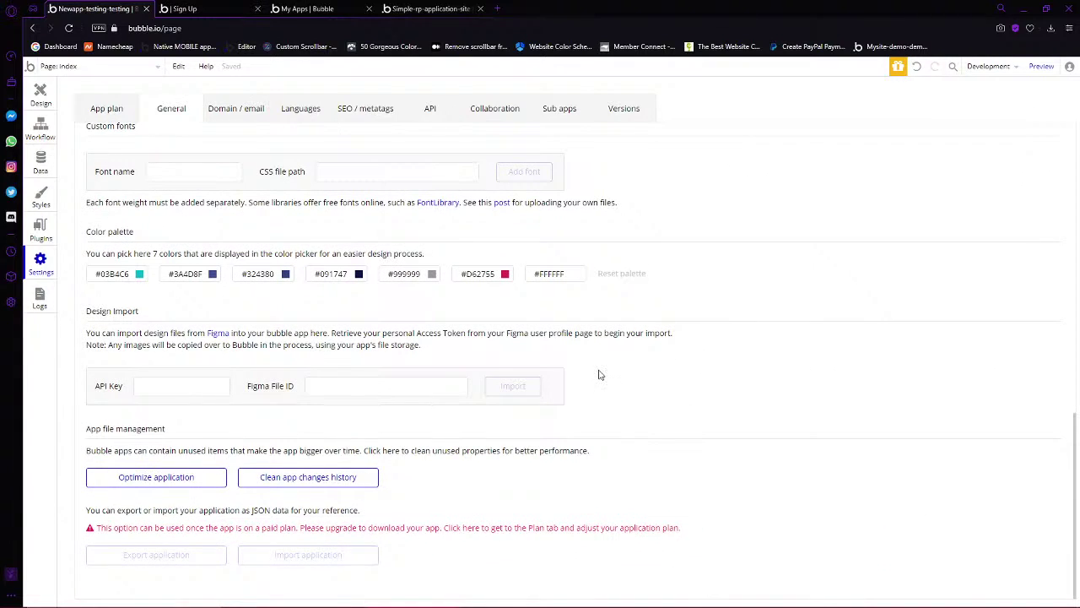
click(193, 8)
click(295, 8)
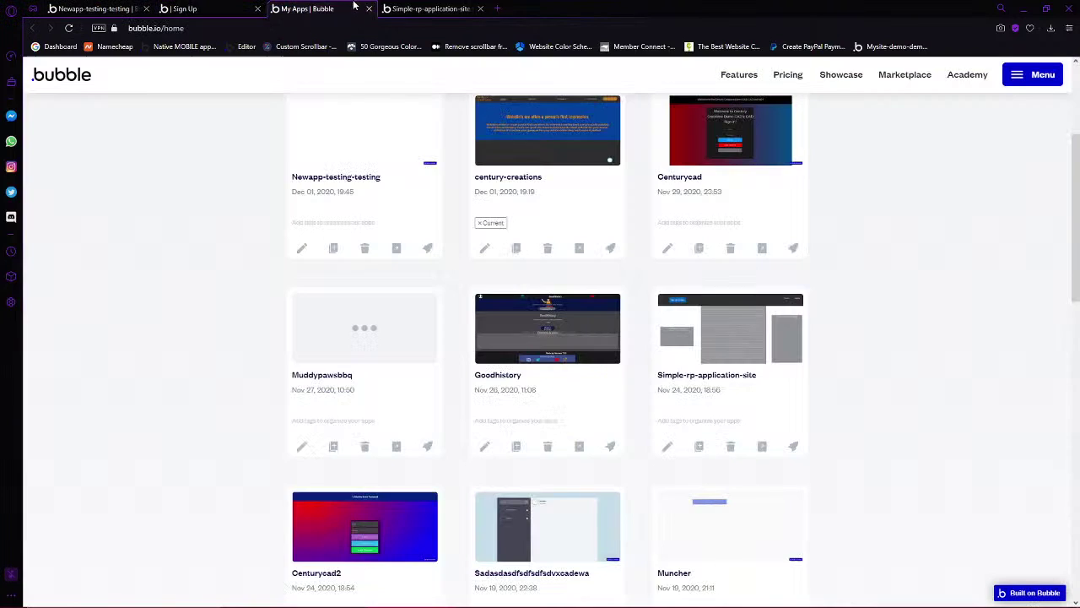
click(187, 8)
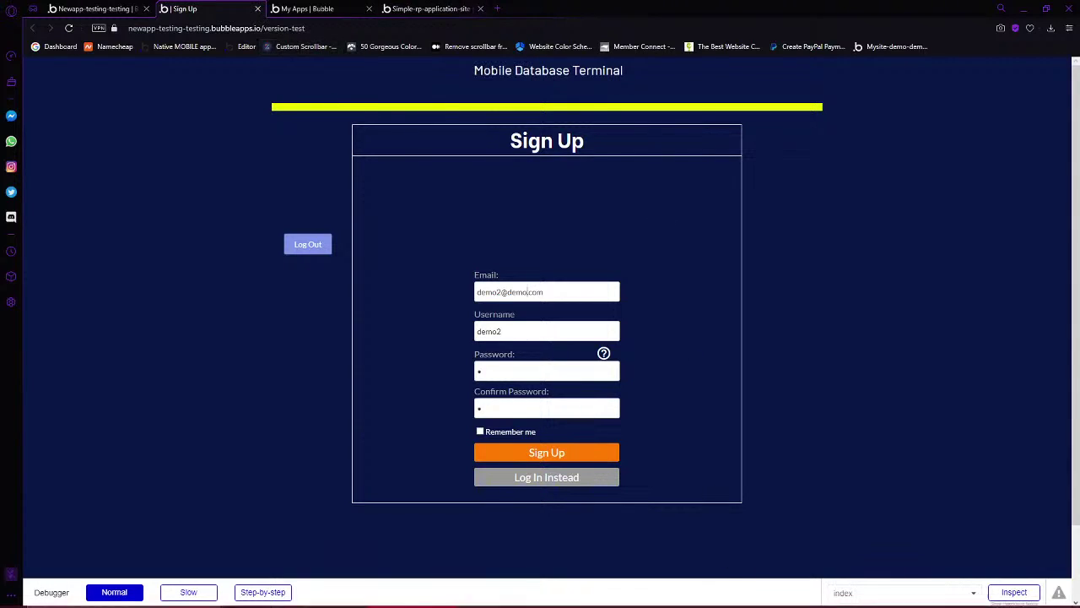
mouse_move(696, 598)
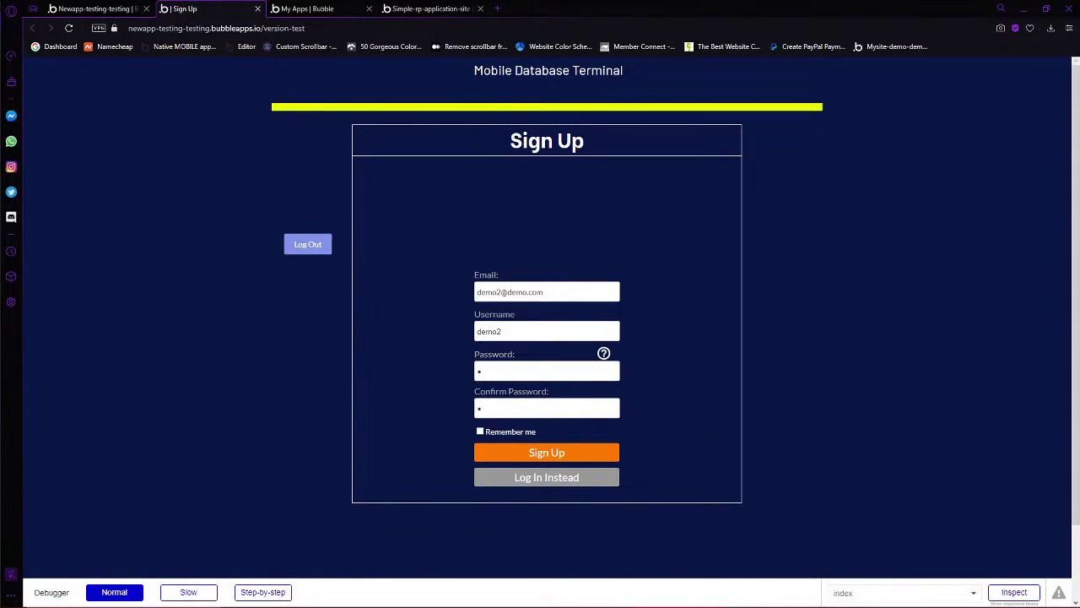
key(alt+Tab)
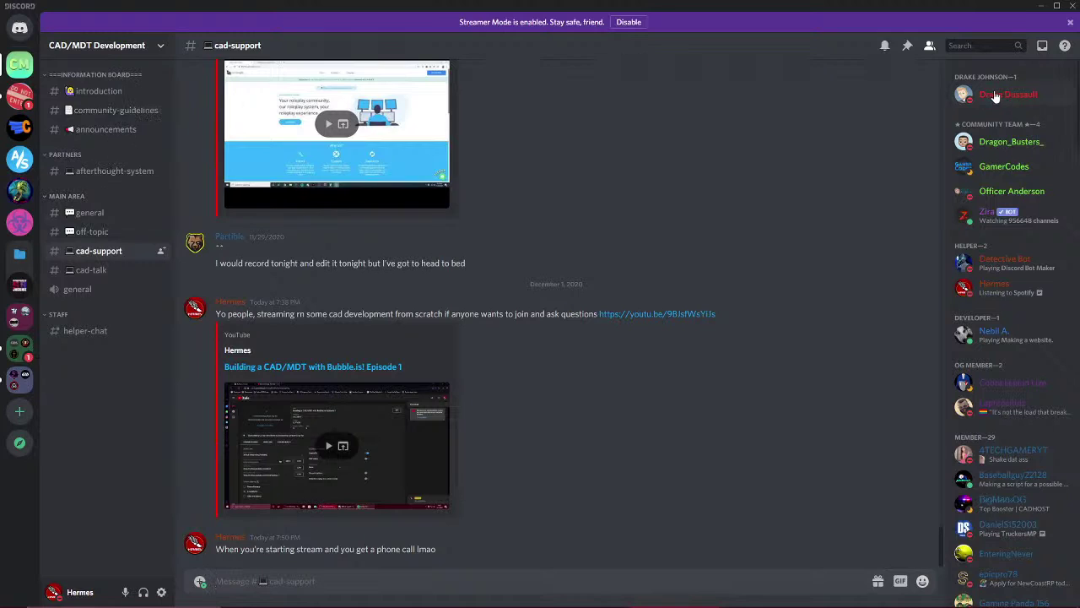
click(1004, 96)
click(1004, 102)
click(1001, 292)
click(1001, 292)
click(1001, 292)
click(601, 416)
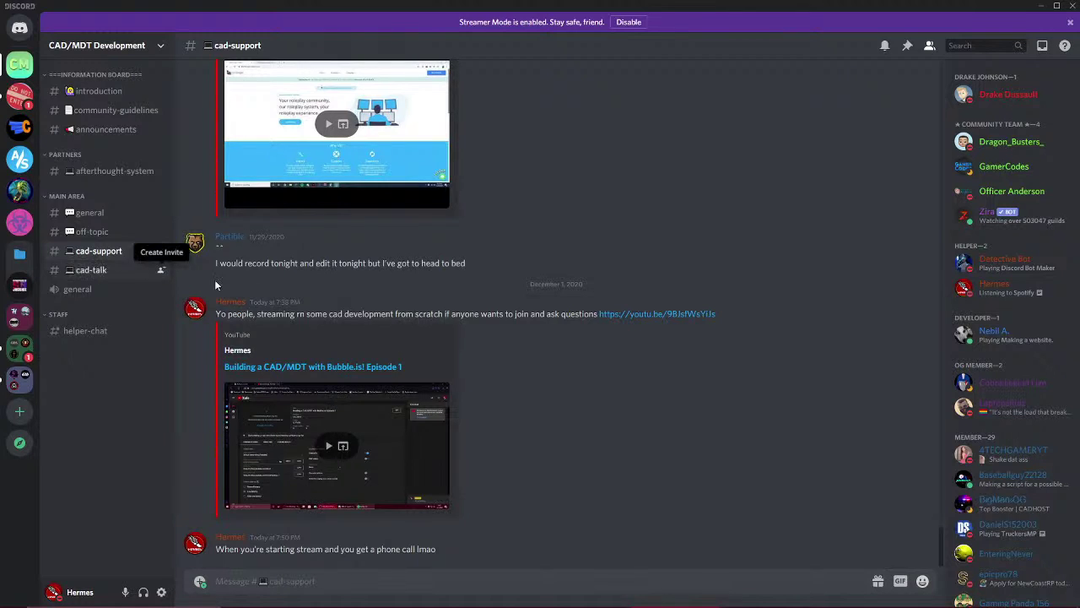
scroll(449, 280, up, 15)
scroll(520, 280, up, 15)
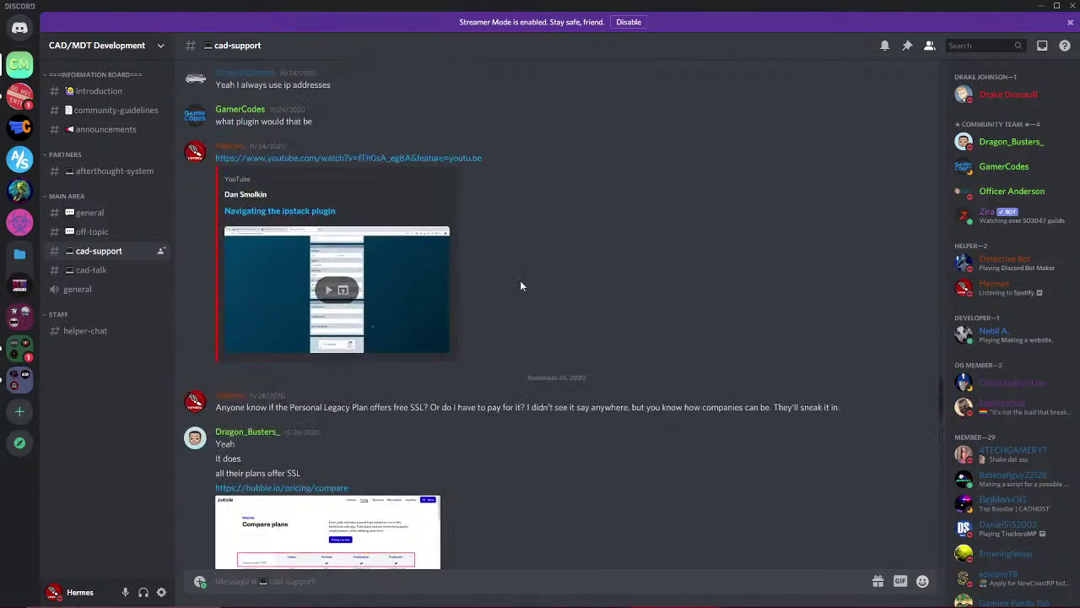
scroll(498, 253, up, 10)
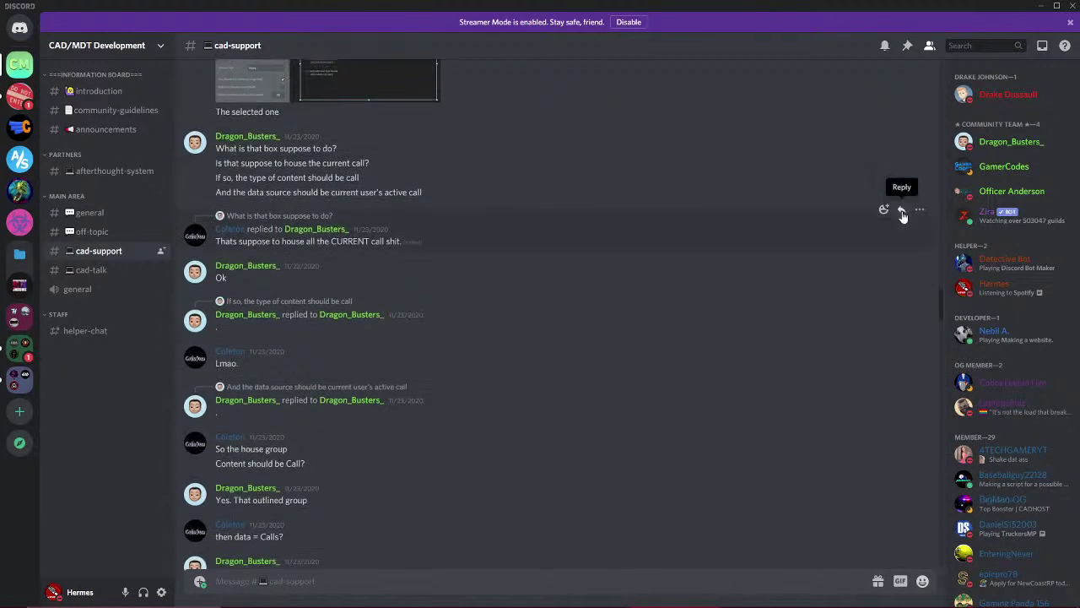
drag(942, 312, 943, 564)
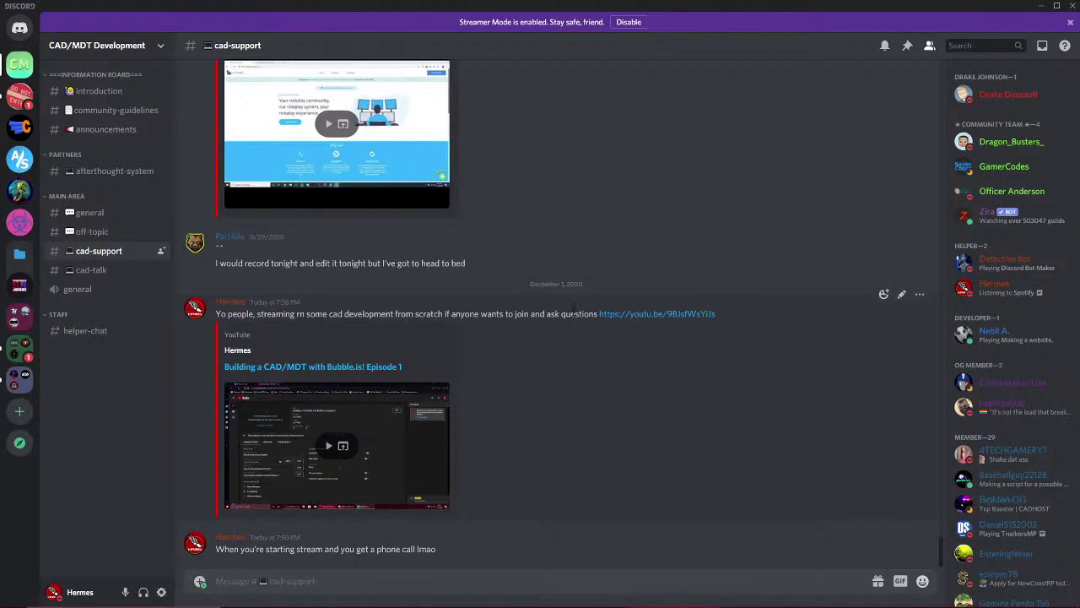
scroll(547, 279, up, 15)
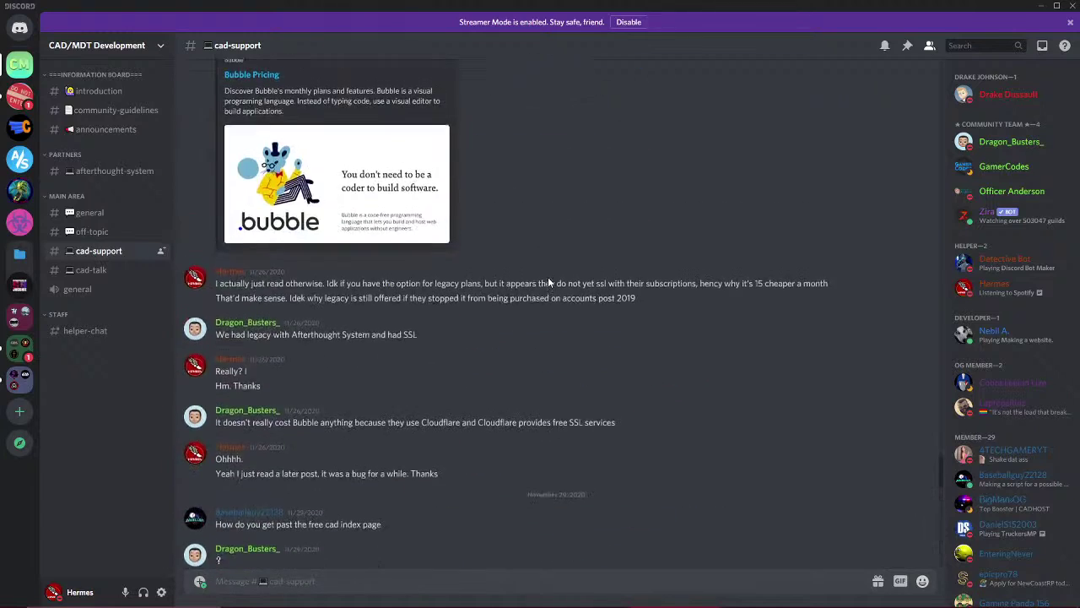
scroll(549, 282, up, 20)
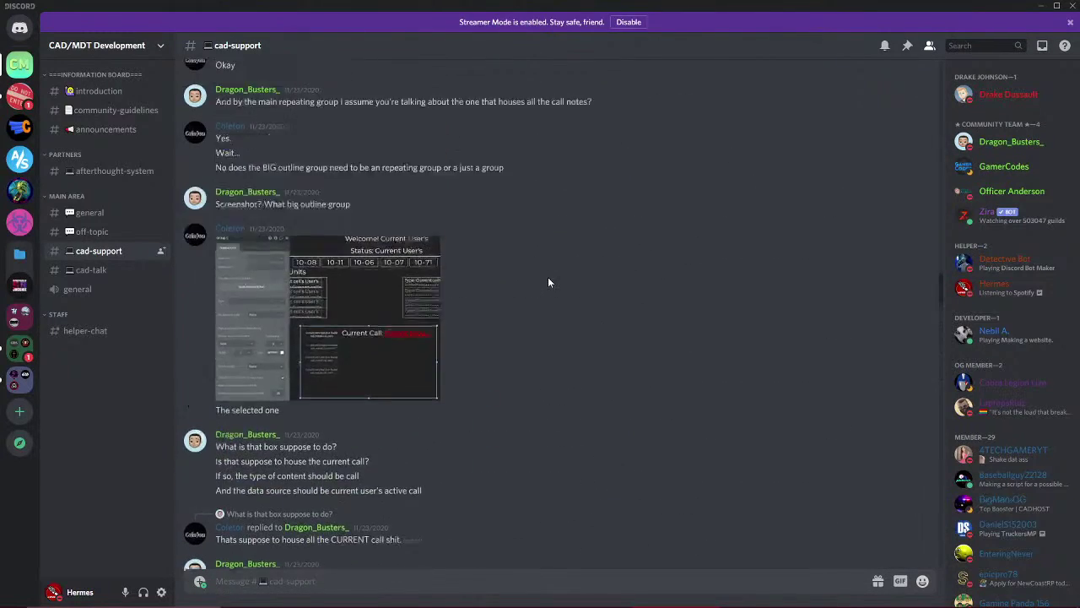
scroll(547, 282, up, 1)
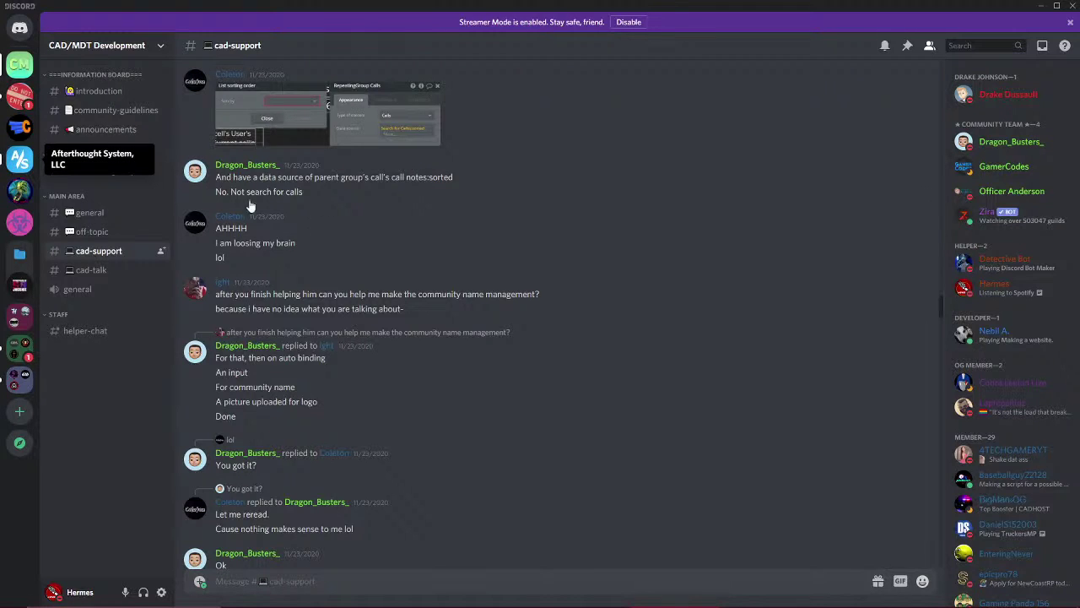
scroll(762, 404, down, 20)
scroll(852, 409, down, 20)
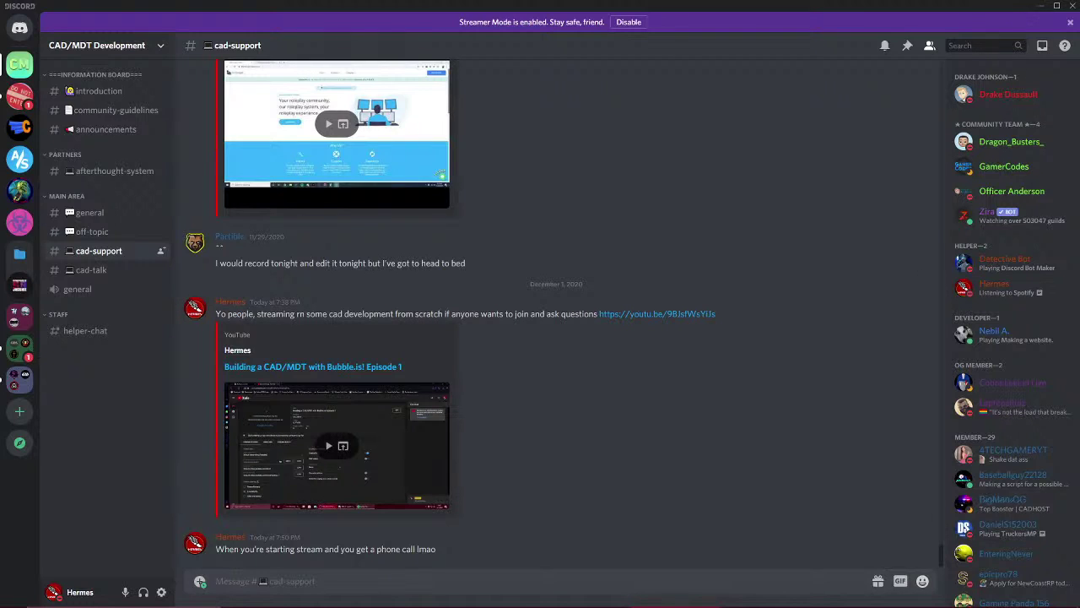
click(599, 596)
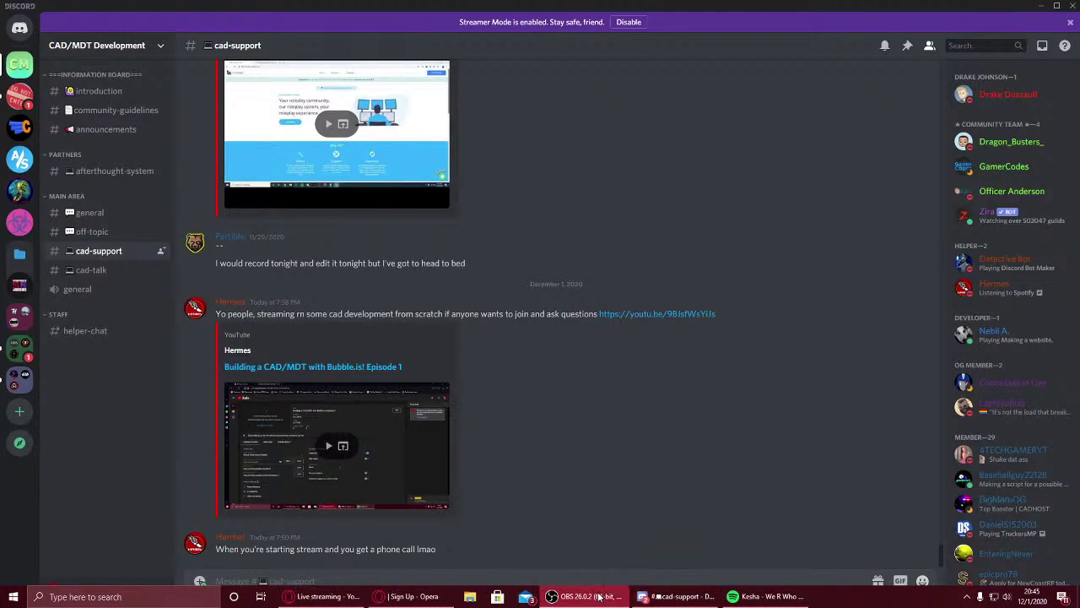